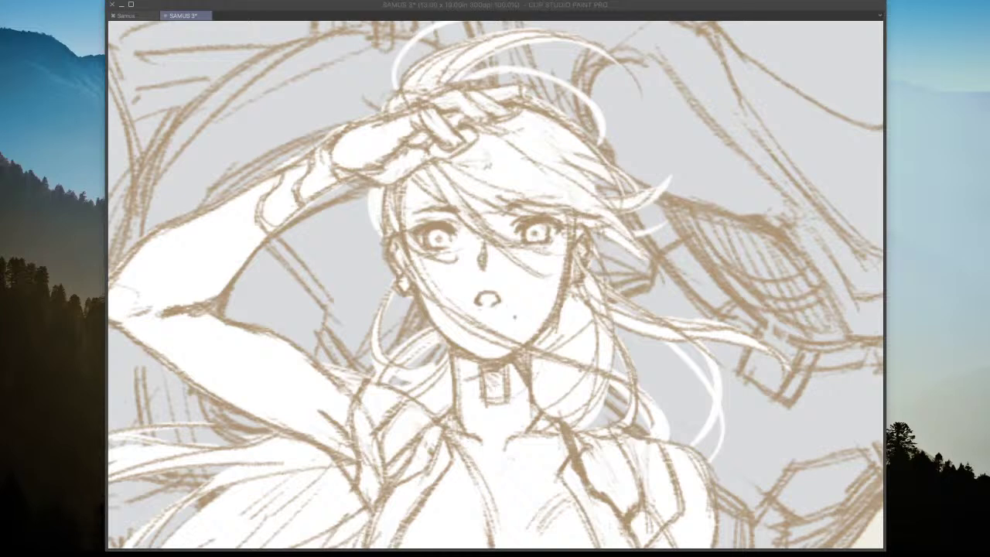
Examine the full composition of the woman and the armoured figure in the SAMUS 3 sketch
click(777, 10)
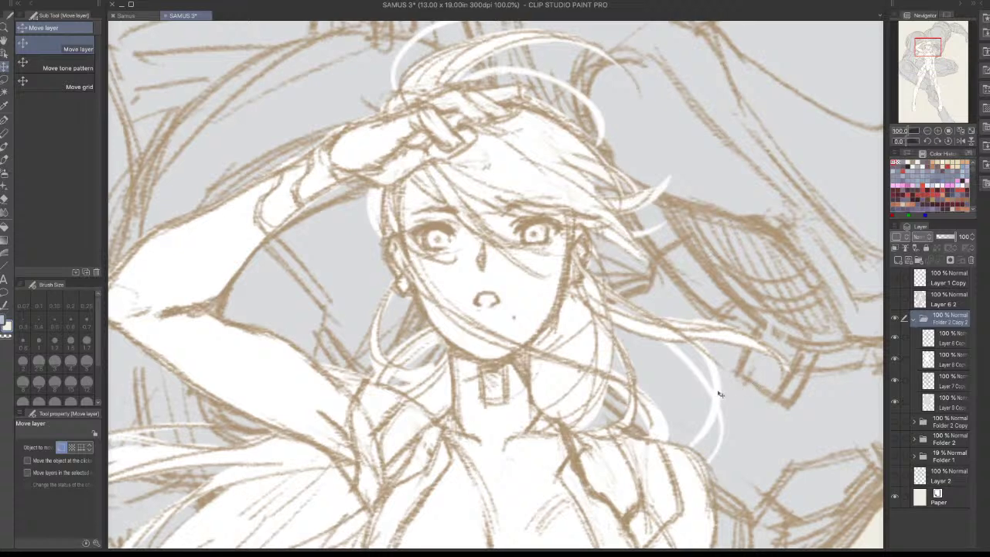
scroll(727, 391, down, 1)
scroll(731, 383, down, 2)
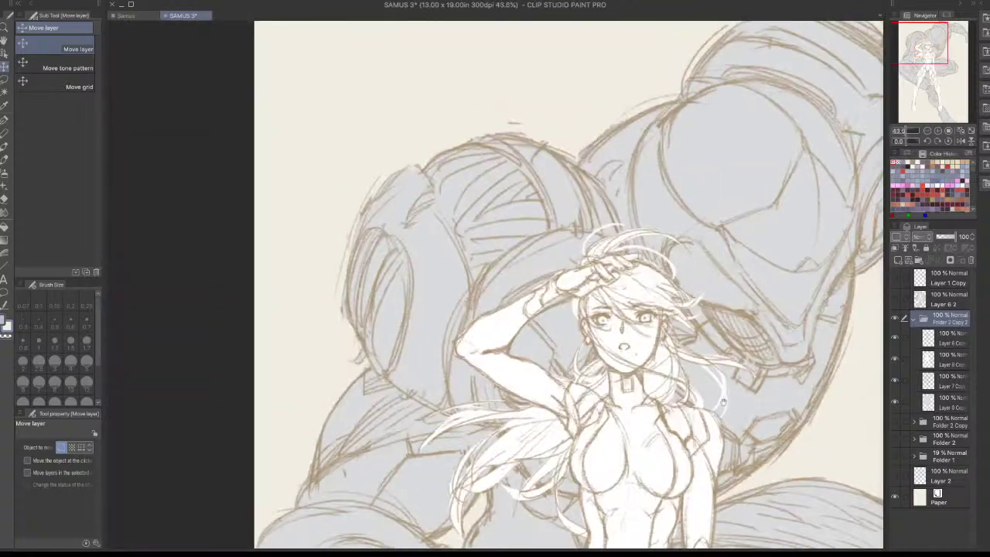
scroll(696, 356, down, 2)
drag(768, 545, 639, 410)
scroll(716, 370, down, 1)
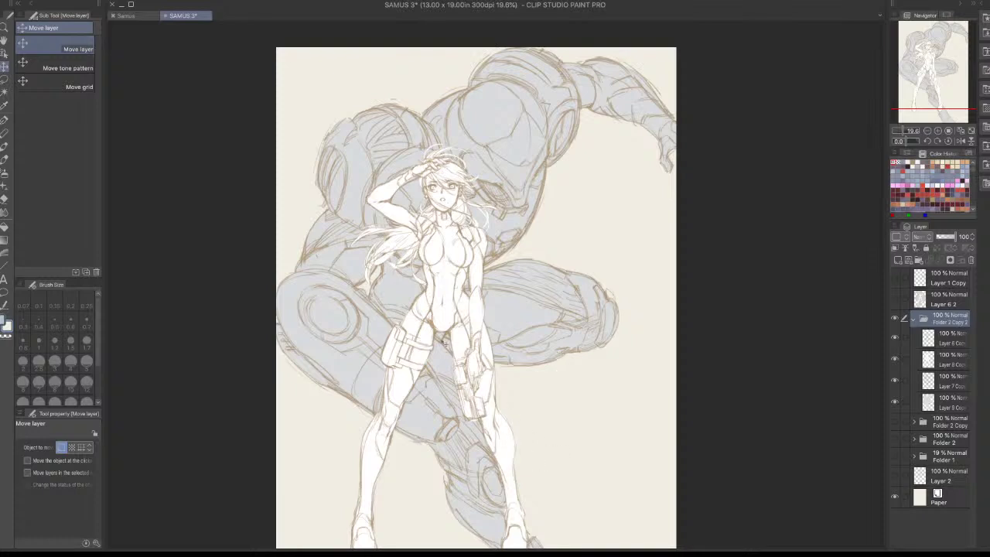
Switch to the painted Samus document and examine the figure, the background and the layer stack
click(133, 17)
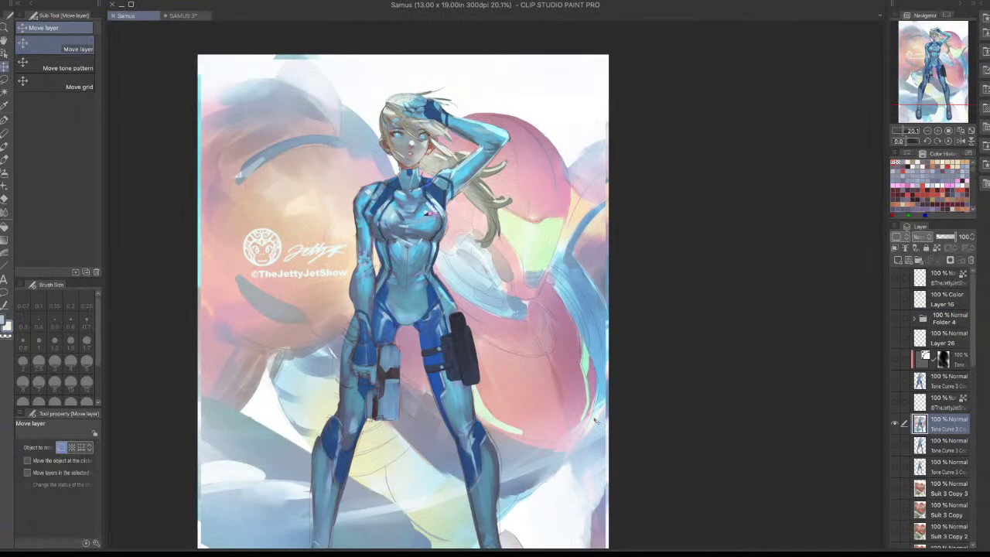
drag(592, 452, 595, 364)
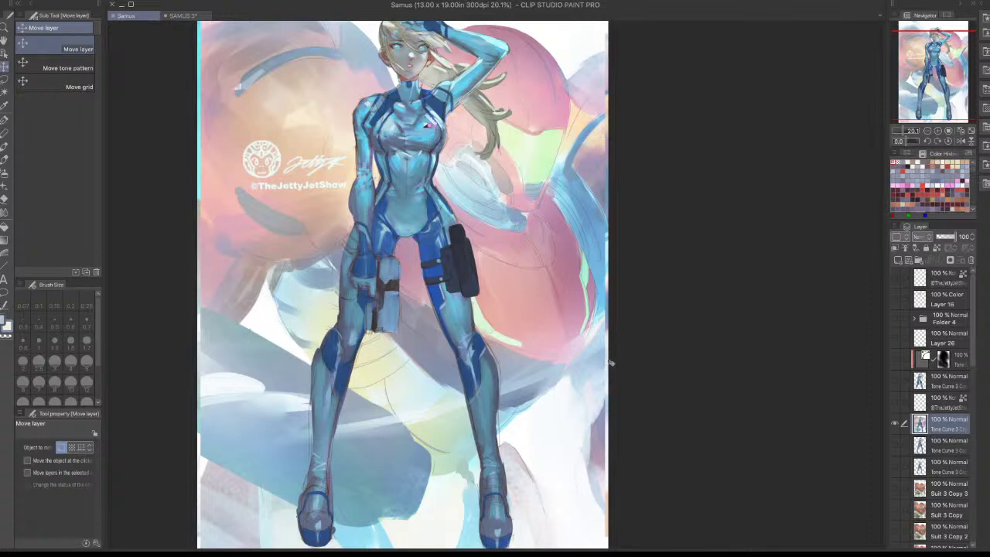
scroll(499, 167, up, 2)
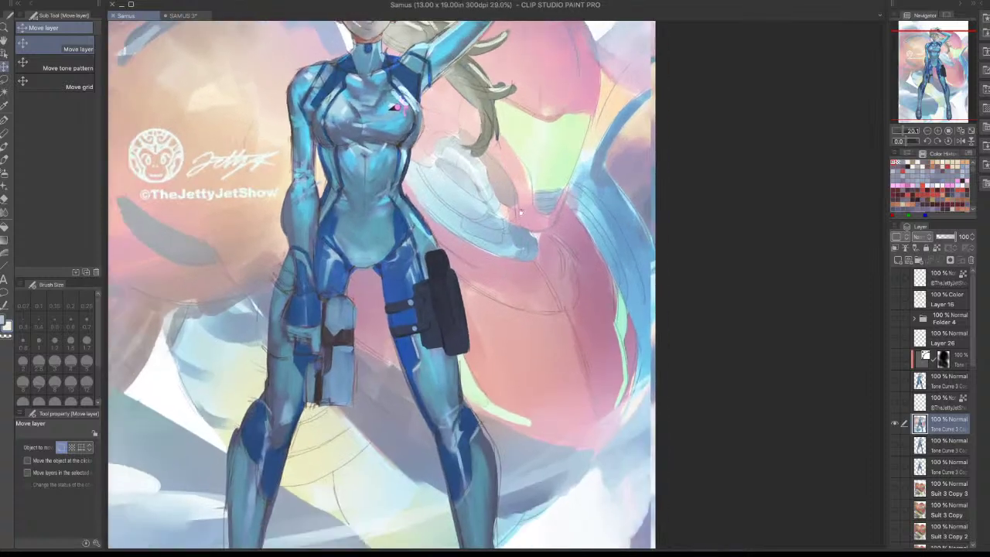
drag(526, 270, 552, 370)
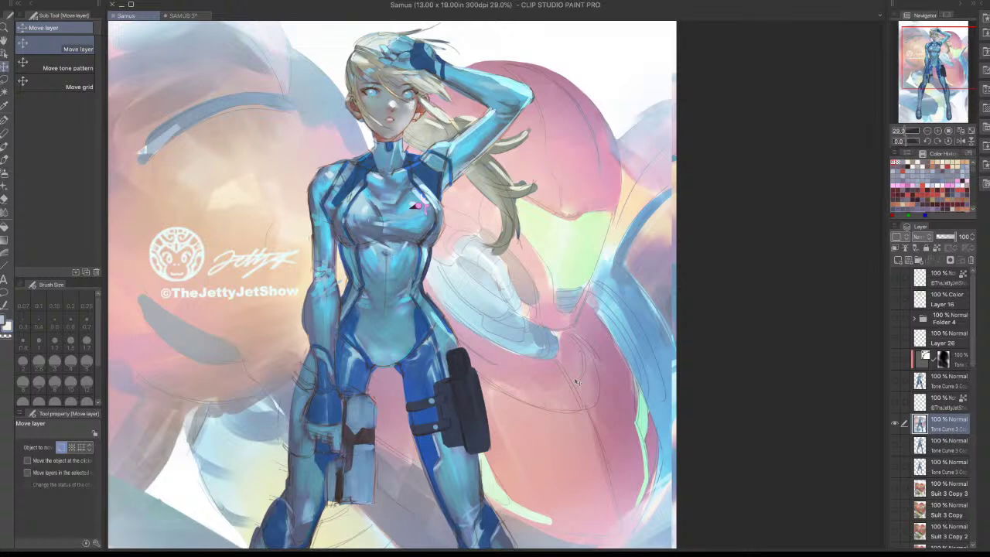
drag(608, 324, 642, 234)
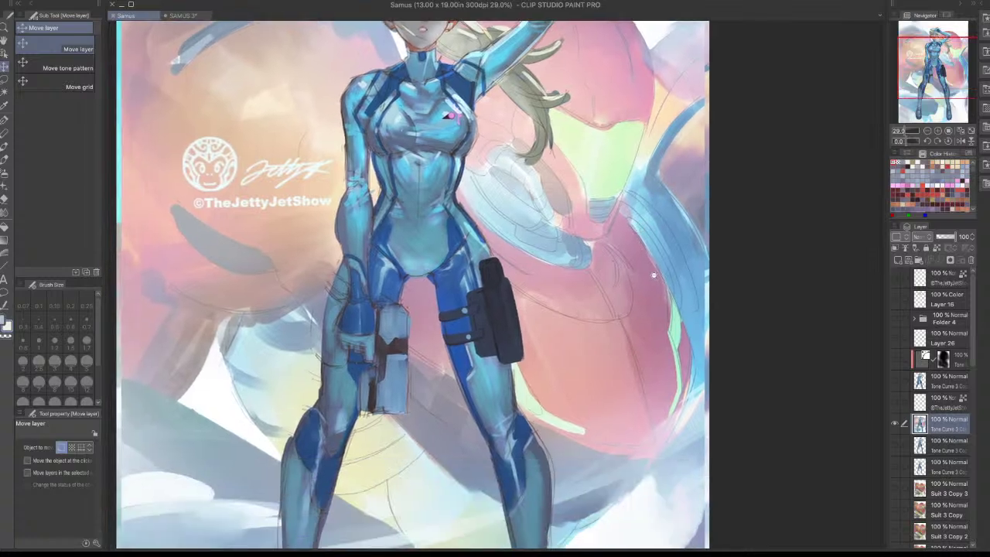
drag(653, 271, 627, 367)
drag(687, 335, 636, 323)
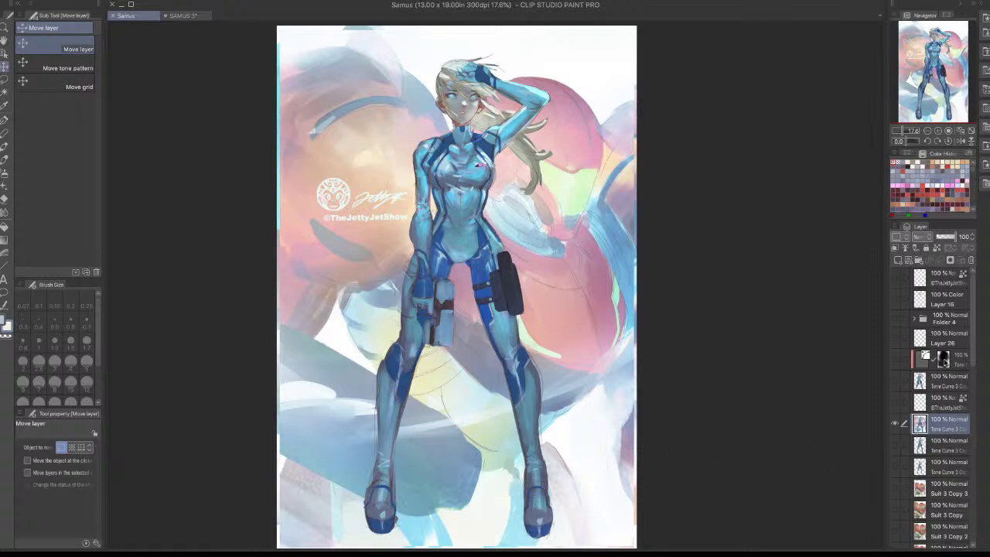
scroll(967, 402, down, 5)
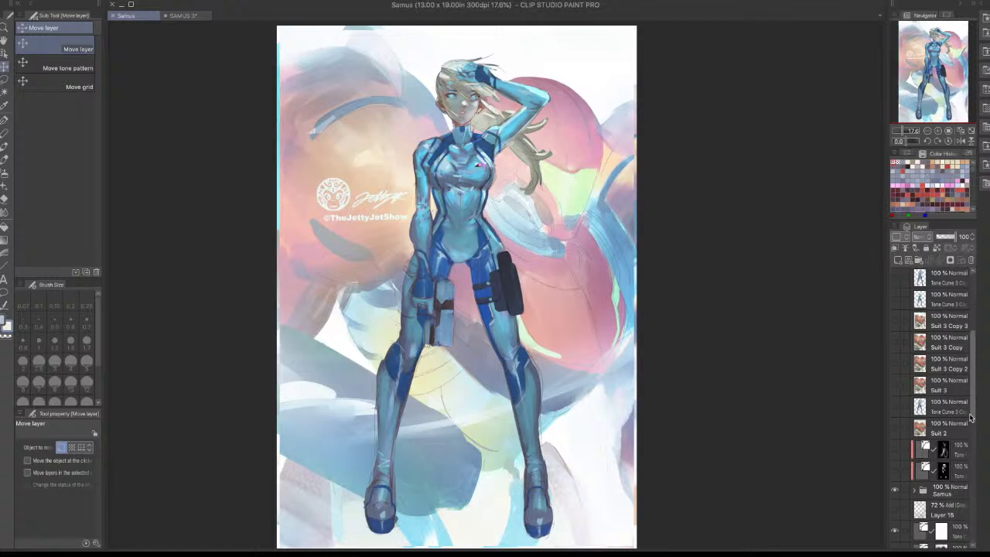
scroll(967, 418, up, 5)
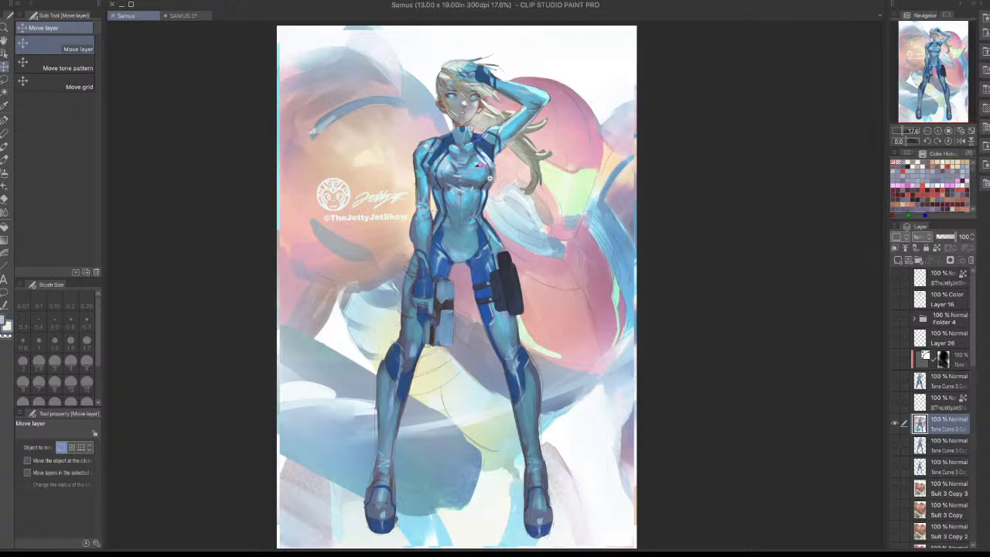
scroll(490, 178, up, 5)
drag(523, 354, 507, 414)
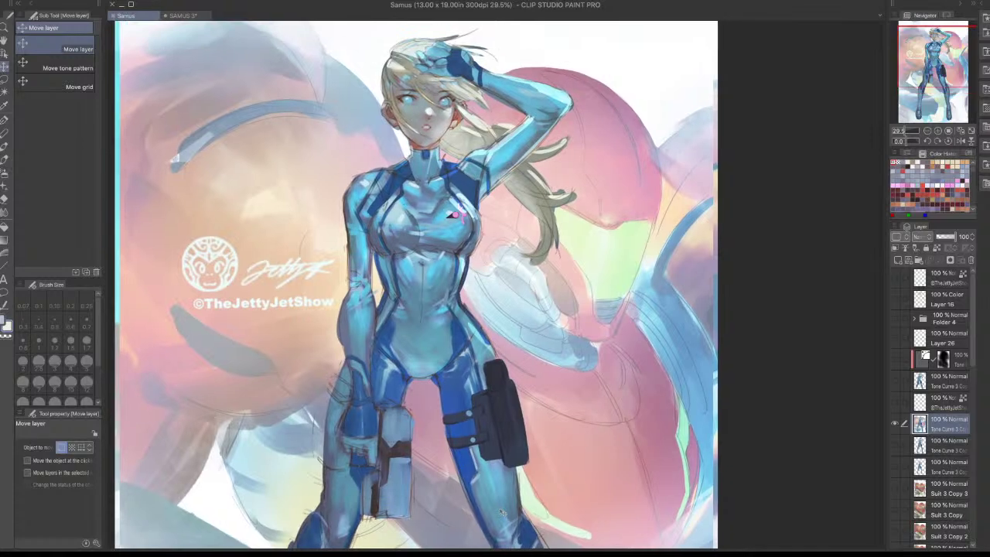
Return to the SAMUS 3 sketch and move the armoured figure's line and fill layers out of Folder 2 Copy 2, directly beneath it
click(193, 15)
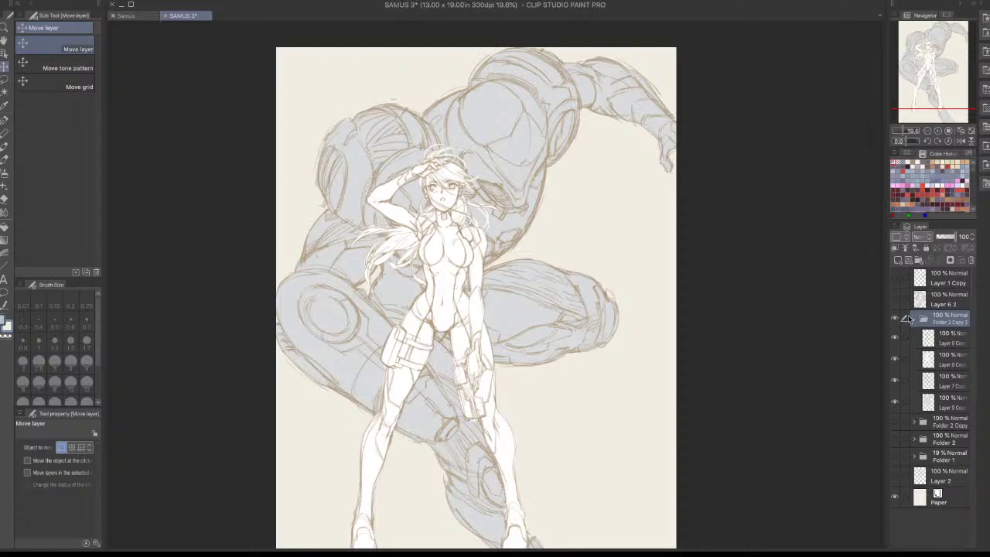
click(896, 358)
click(895, 358)
click(945, 401)
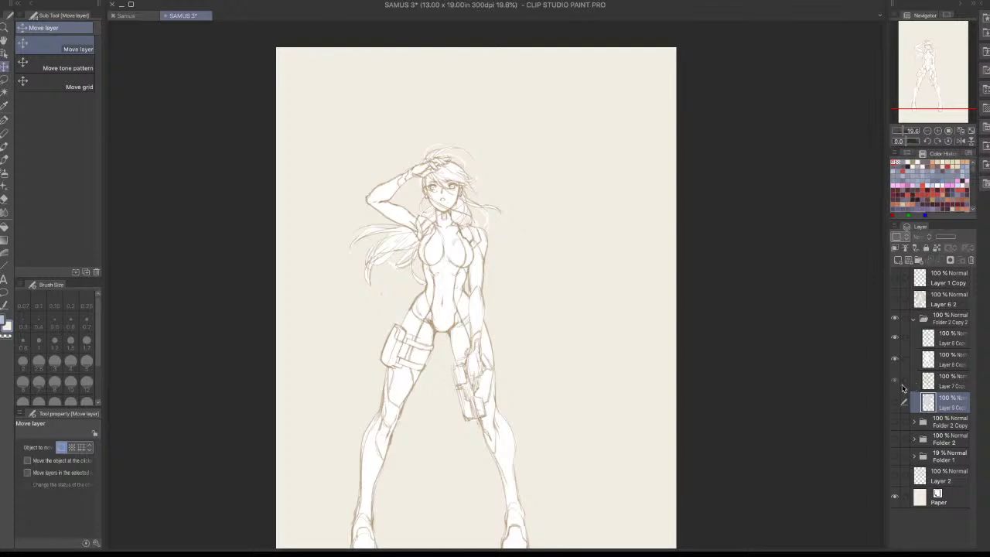
mouse_move(895, 382)
mouse_down()
mouse_move(896, 404)
mouse_move(946, 417)
mouse_up()
click(945, 383)
shift+click(949, 404)
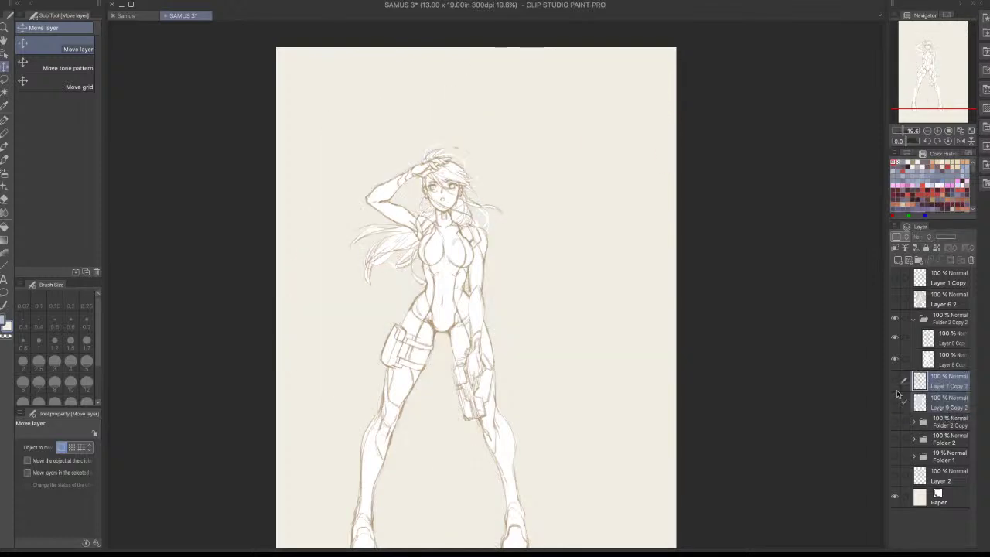
Hide Layer 7 Copy 2, Layer 9 Copy 2 and Folder 2 Copy, and select the woman's line layer
drag(897, 384, 897, 418)
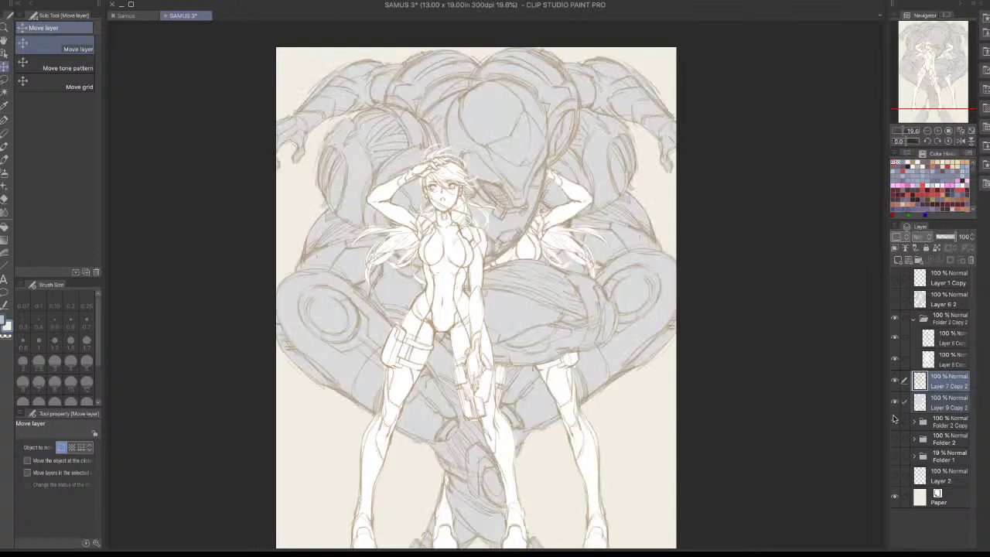
click(896, 420)
click(942, 340)
click(896, 381)
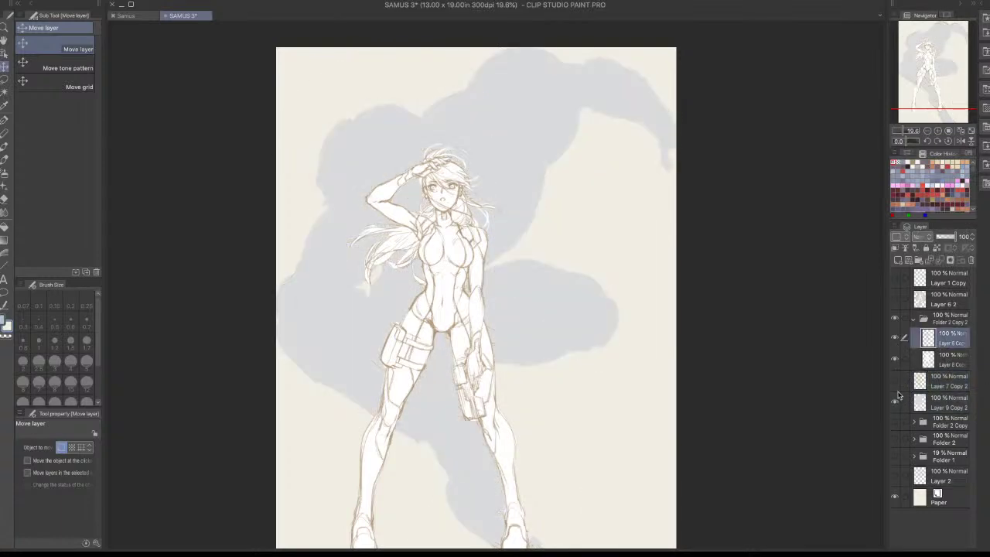
click(895, 402)
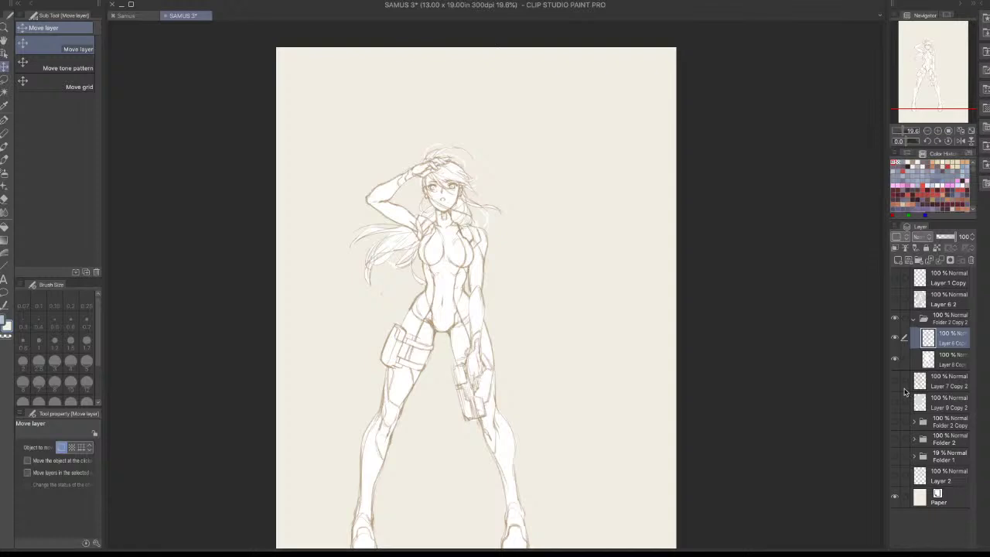
Check the armoured figure's and the woman's line and fill layers separately by toggling their visibility, leaving only the woman's layers shown
click(896, 380)
click(895, 403)
click(896, 338)
click(895, 359)
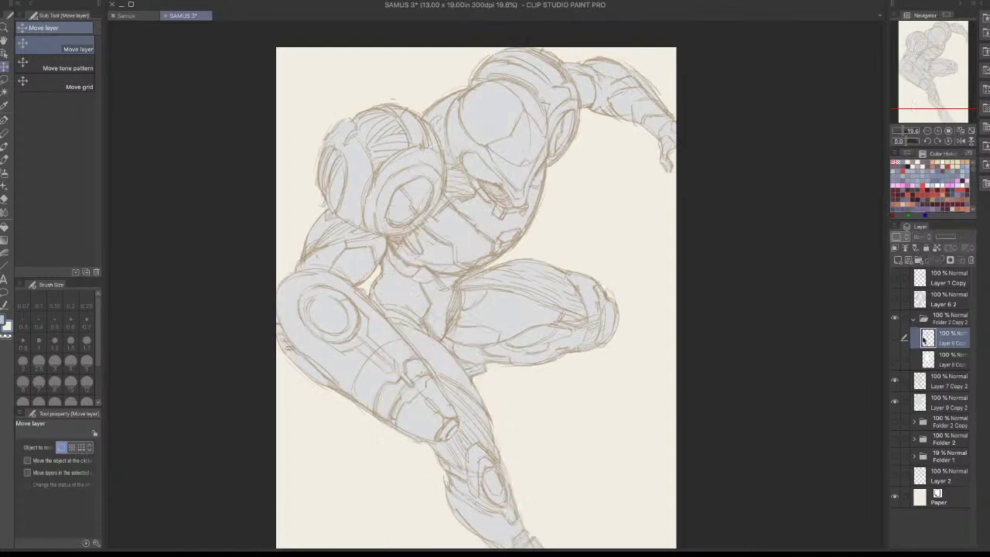
click(895, 358)
click(896, 338)
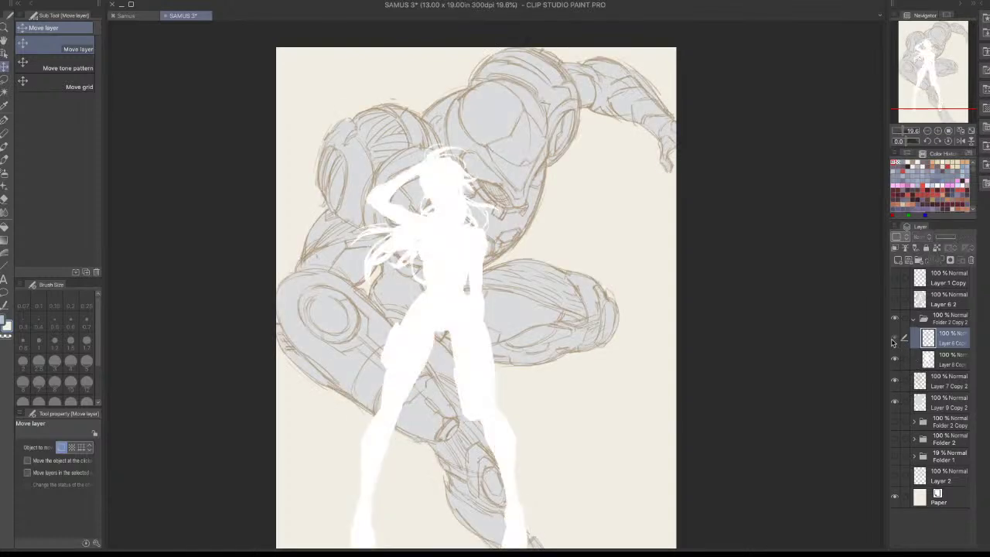
click(895, 380)
click(896, 403)
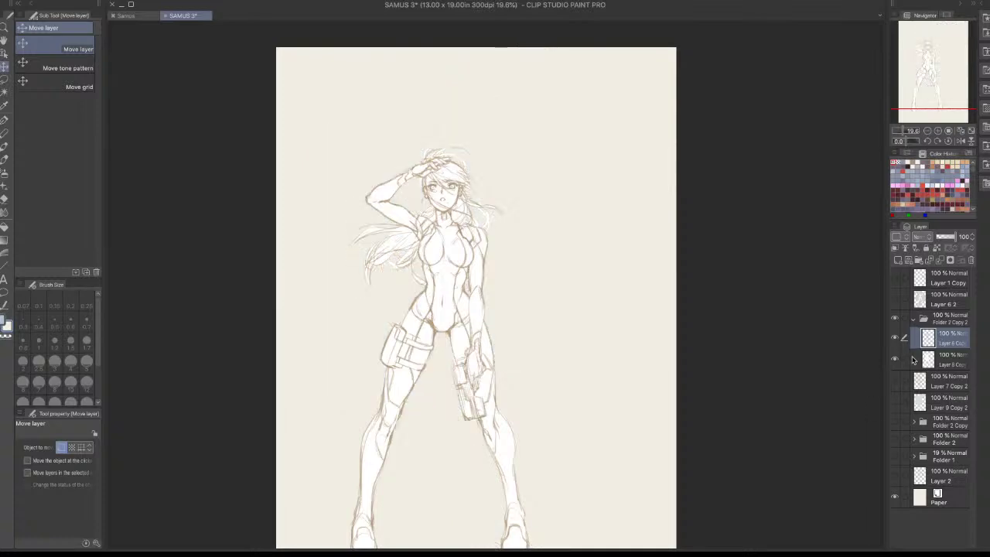
Lower the opacity of the woman's line layer in Folder 2 Copy 2 to 43%
drag(441, 221, 546, 227)
drag(614, 287, 648, 318)
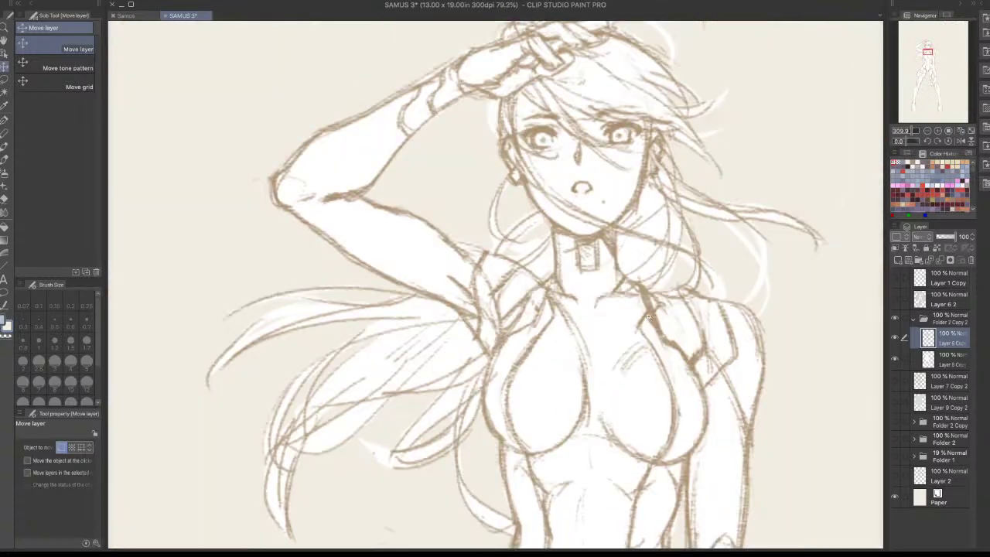
drag(688, 417, 619, 459)
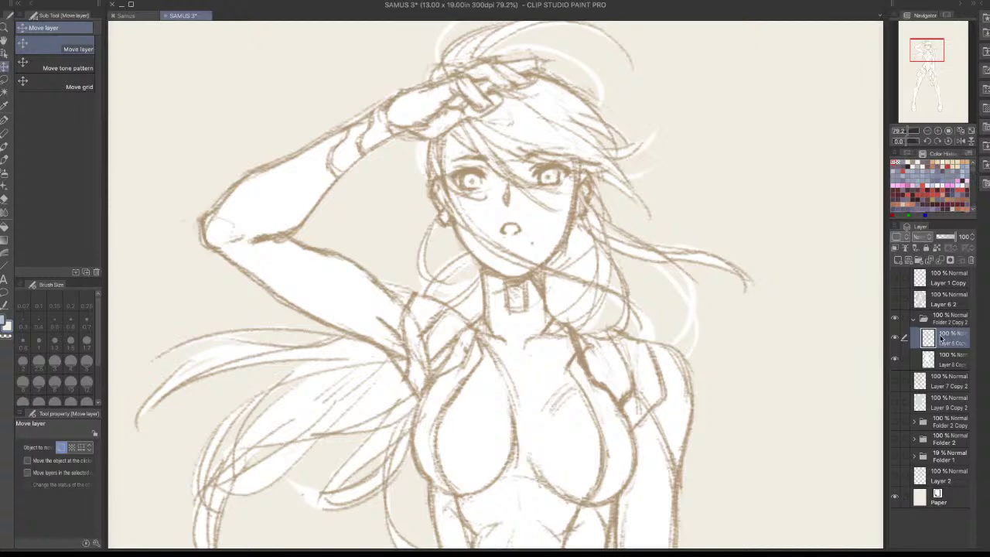
drag(711, 411, 683, 409)
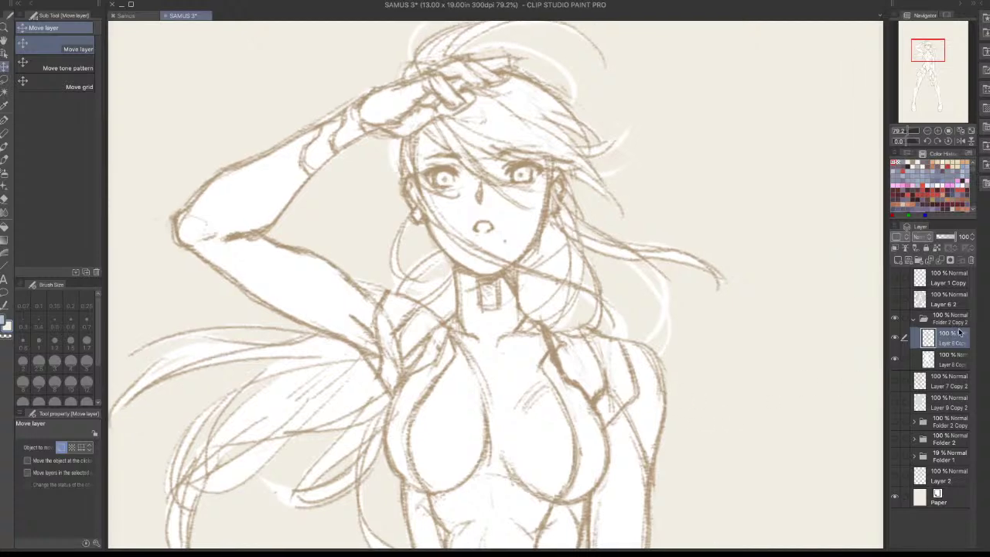
click(939, 316)
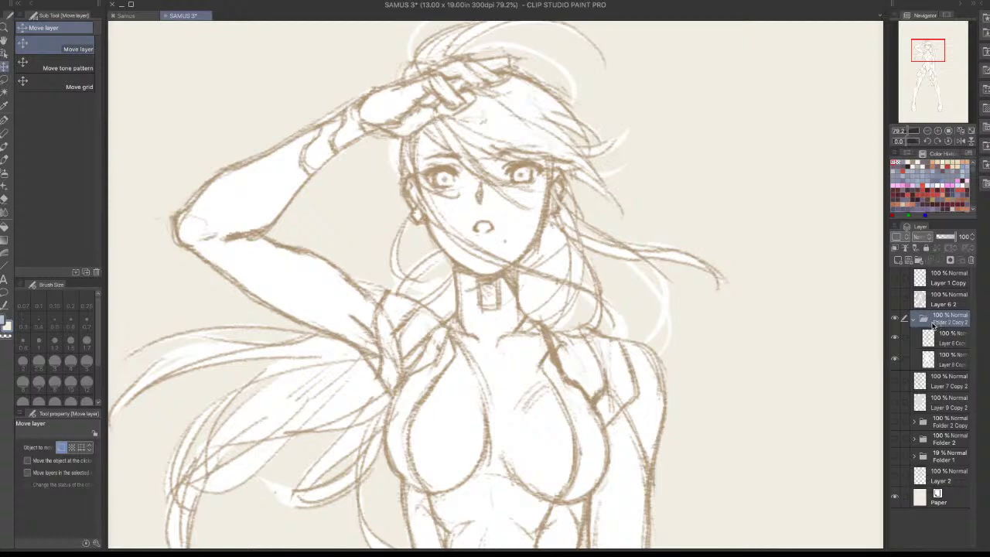
click(942, 336)
drag(947, 237, 942, 235)
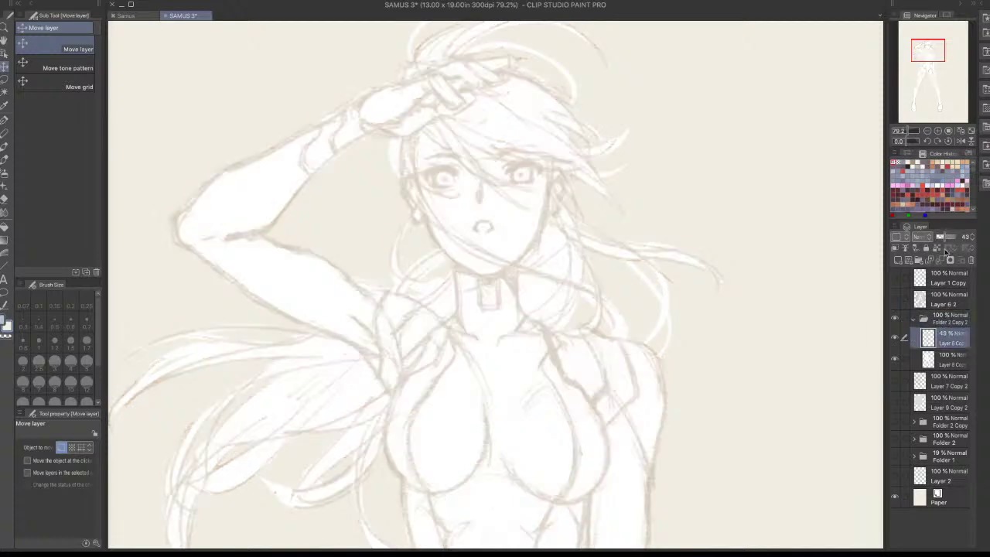
Create a new raster layer and place it outside and above Folder 2 Copy 2
click(948, 317)
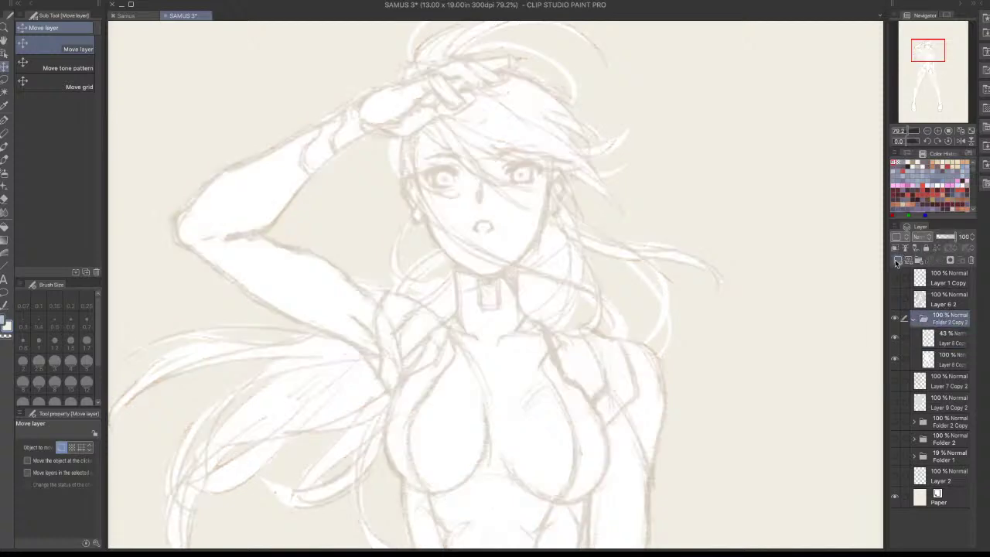
click(898, 259)
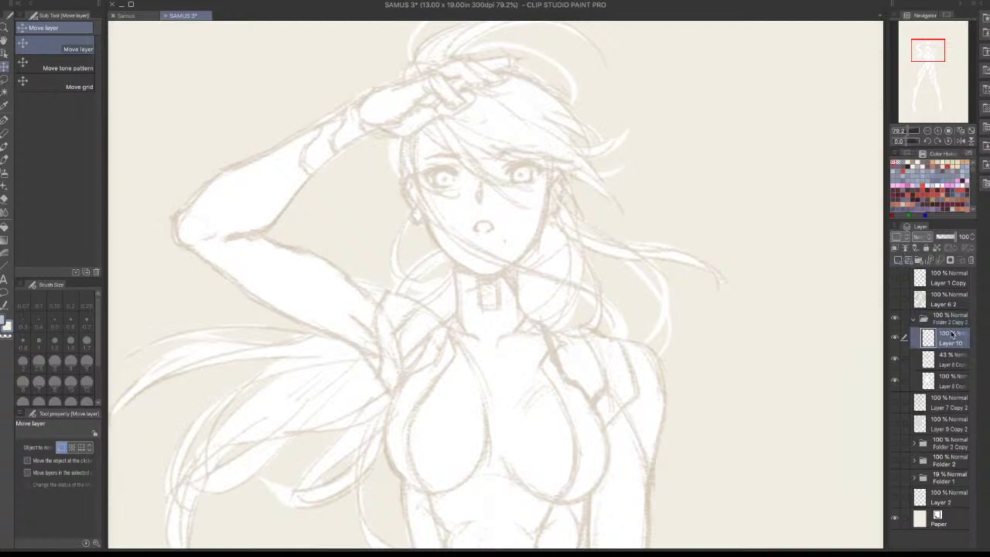
drag(952, 334, 948, 309)
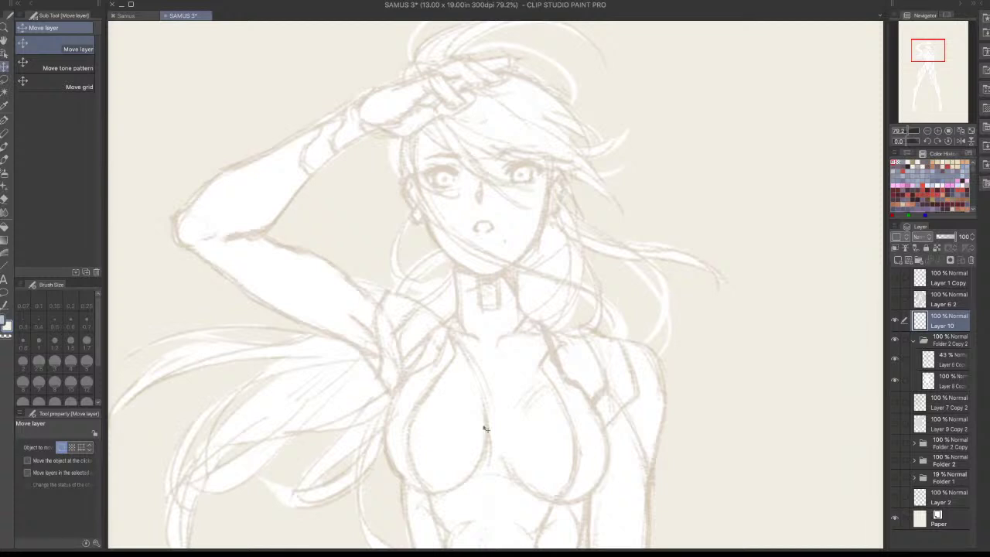
Choose a dark drawing colour and the Turnip pen, try it with test strokes on the new layer and undo them
click(908, 166)
key(p)
mouse_move(540, 314)
mouse_down()
mouse_move(546, 336)
mouse_move(520, 396)
mouse_up()
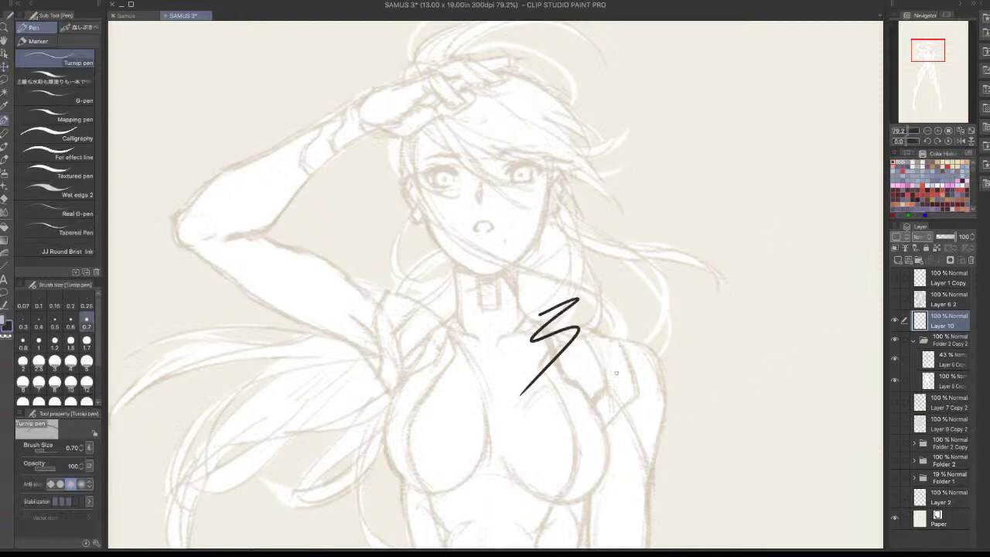
key(ctrl+z)
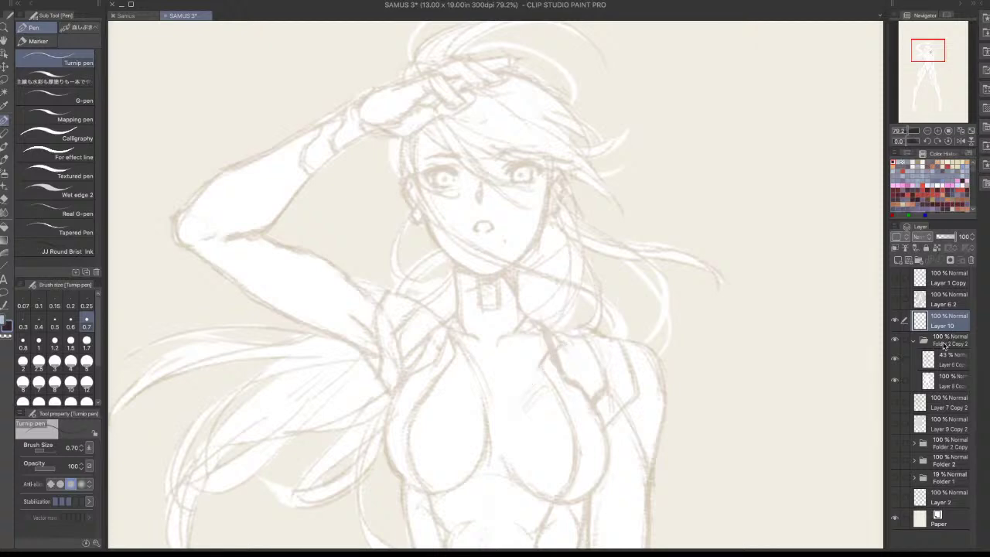
drag(414, 201, 476, 227)
key(ctrl+z)
Test the pen's line weight over the face, undo the stroke and reduce the brush size to 0.40
drag(459, 238, 480, 270)
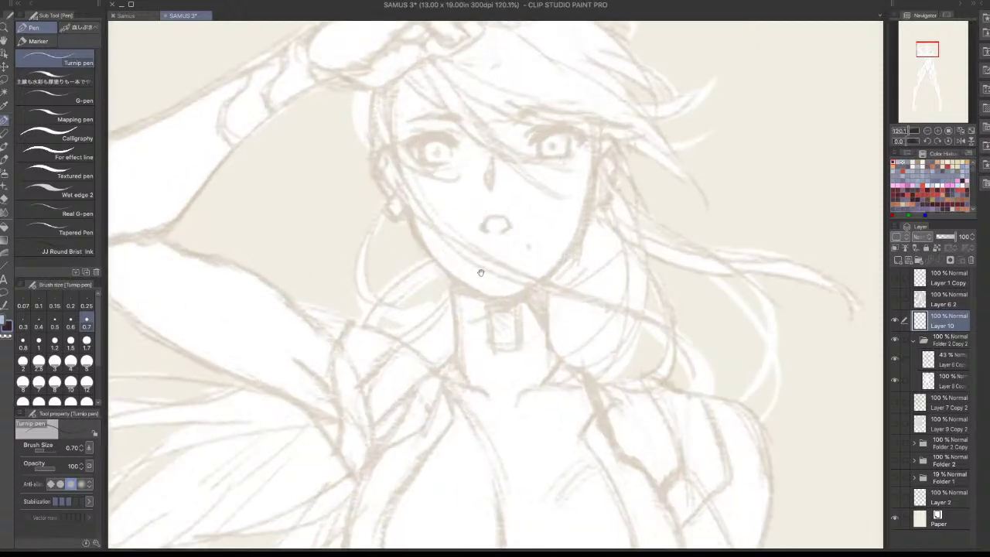
drag(477, 325, 448, 477)
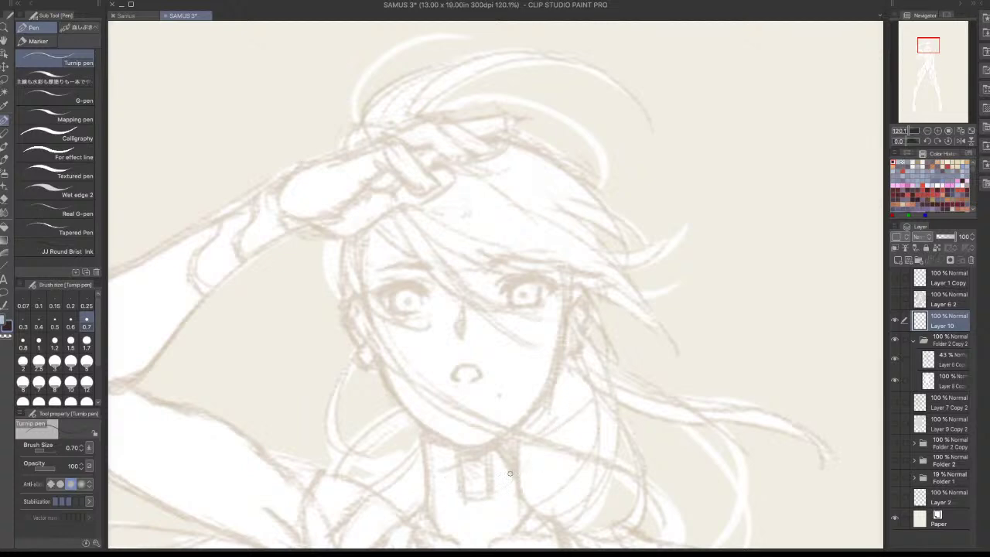
mouse_move(467, 271)
mouse_down()
mouse_move(487, 252)
mouse_move(484, 344)
mouse_up()
key(ctrl+z)
key(bracketleft)
key(bracketleft)
key(bracketleft)
Try the finer Turnip pen with loose test strokes over the face and undo them
mouse_move(435, 232)
mouse_down()
mouse_move(454, 213)
mouse_move(449, 280)
mouse_up()
key(ctrl+z)
mouse_move(508, 318)
mouse_down()
mouse_move(537, 304)
mouse_move(501, 358)
mouse_up()
mouse_move(557, 271)
mouse_down()
mouse_move(455, 328)
mouse_move(464, 397)
mouse_up()
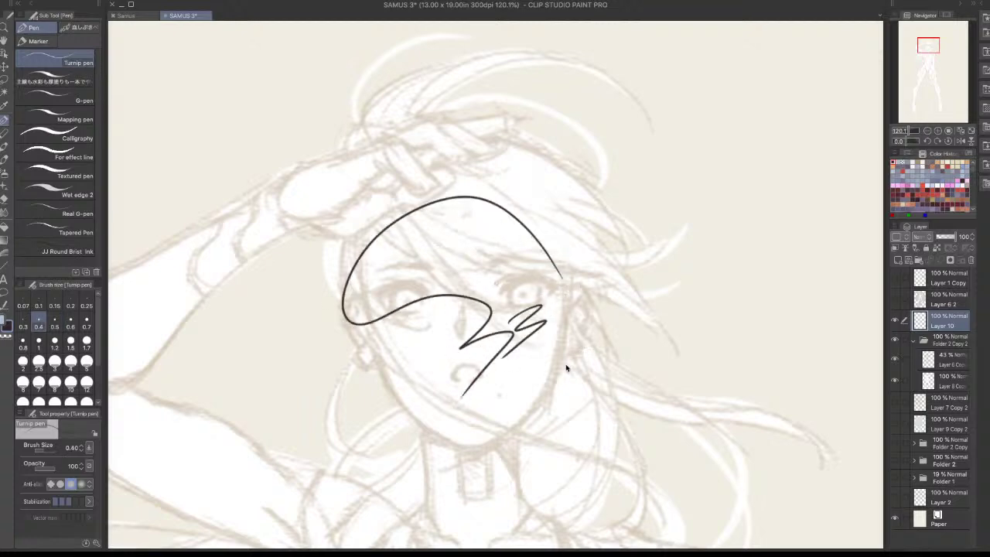
key(ctrl+z)
key(ctrl+z)
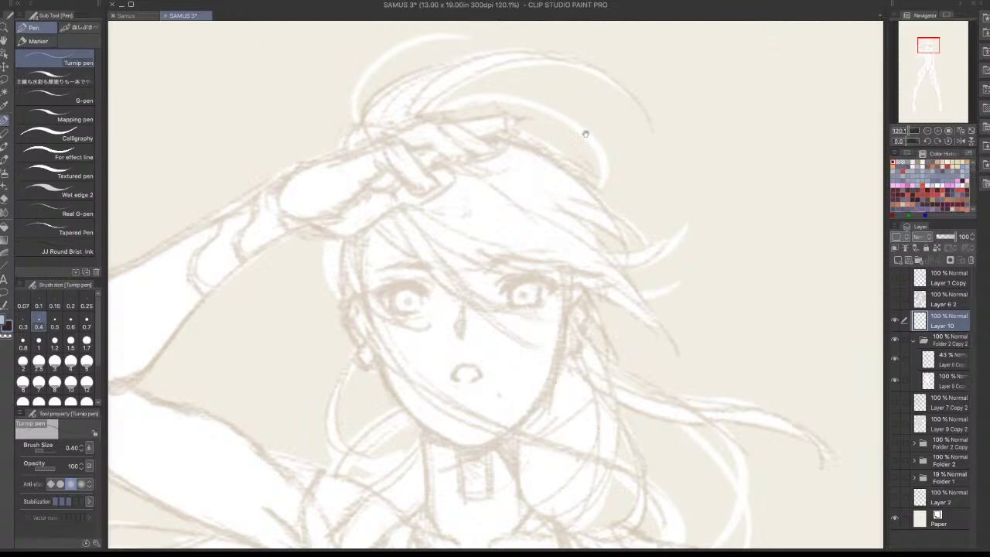
Test a stroke along the upper lid of the woman's left eye, undo it and reduce the brush size to 0.30
scroll(494, 282, up, 5)
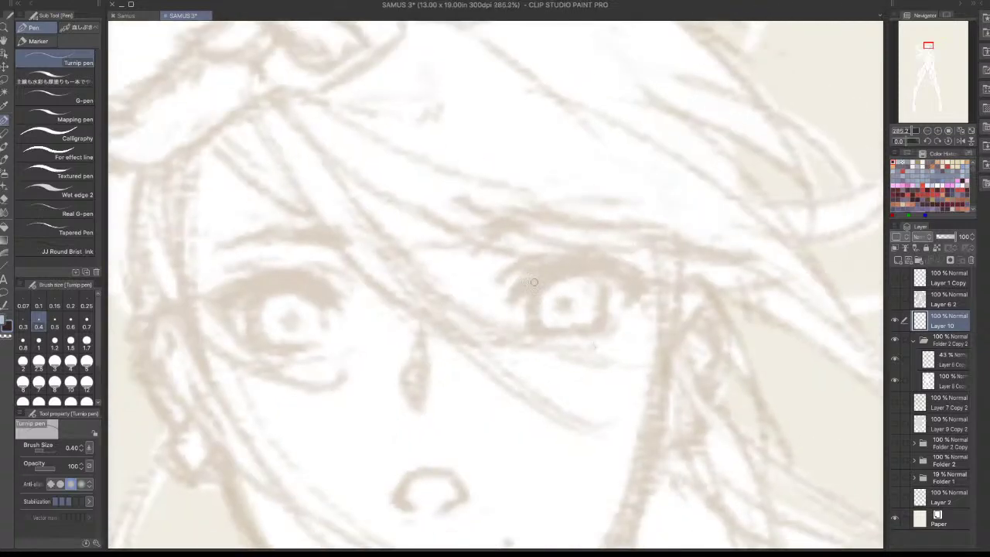
mouse_move(510, 289)
mouse_down()
mouse_move(548, 257)
mouse_move(526, 278)
mouse_move(507, 278)
mouse_move(523, 262)
mouse_move(603, 260)
mouse_up()
key(ctrl+z)
key([)
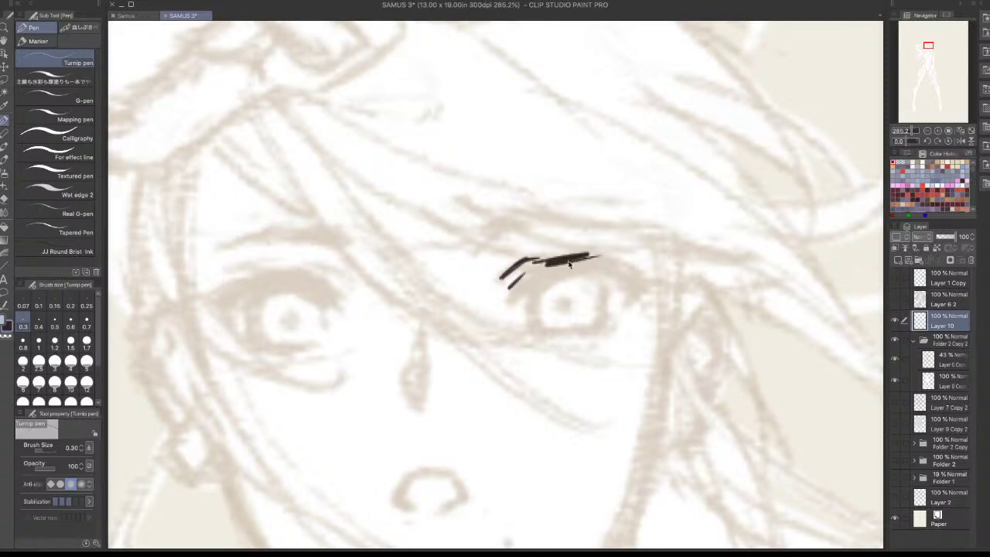
Ink the upper lash line of the woman's left eye, redoing strokes until it follows the sketched lid
key(ctrl+z)
mouse_move(523, 262)
mouse_down()
mouse_move(582, 261)
mouse_move(532, 267)
mouse_move(523, 275)
mouse_move(549, 261)
mouse_move(516, 284)
mouse_move(609, 259)
mouse_move(662, 283)
mouse_up()
key(ctrl+z)
key(ctrl+z)
key(ctrl+z)
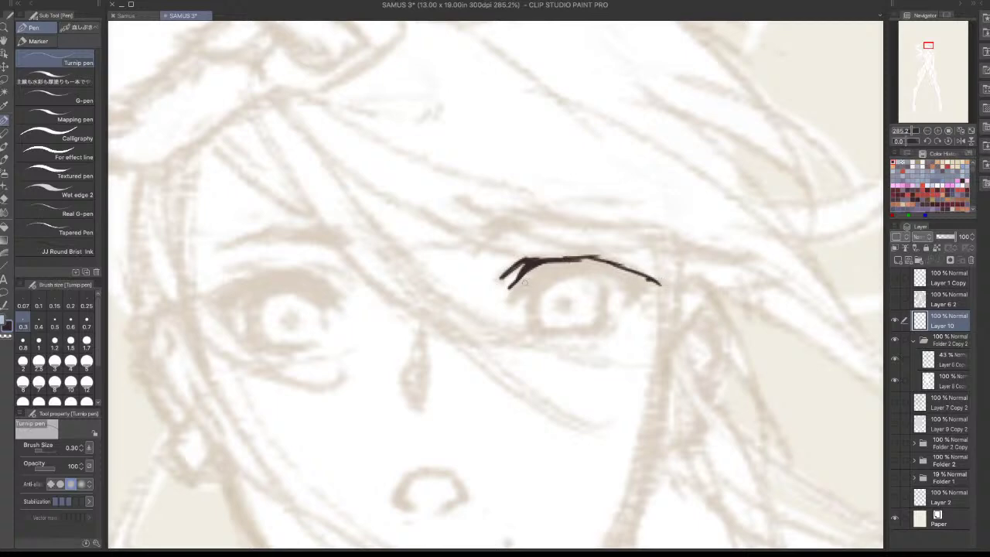
drag(523, 274, 507, 293)
Ink the upper lash line of the woman's right eye with a small flick at the inner corner
mouse_move(209, 292)
mouse_down()
mouse_move(281, 270)
mouse_move(337, 300)
mouse_up()
key(ctrl+z)
key(ctrl+z)
key(ctrl+z)
mouse_move(291, 271)
mouse_down()
mouse_move(356, 284)
mouse_move(344, 294)
mouse_move(353, 280)
mouse_up()
key(ctrl+z)
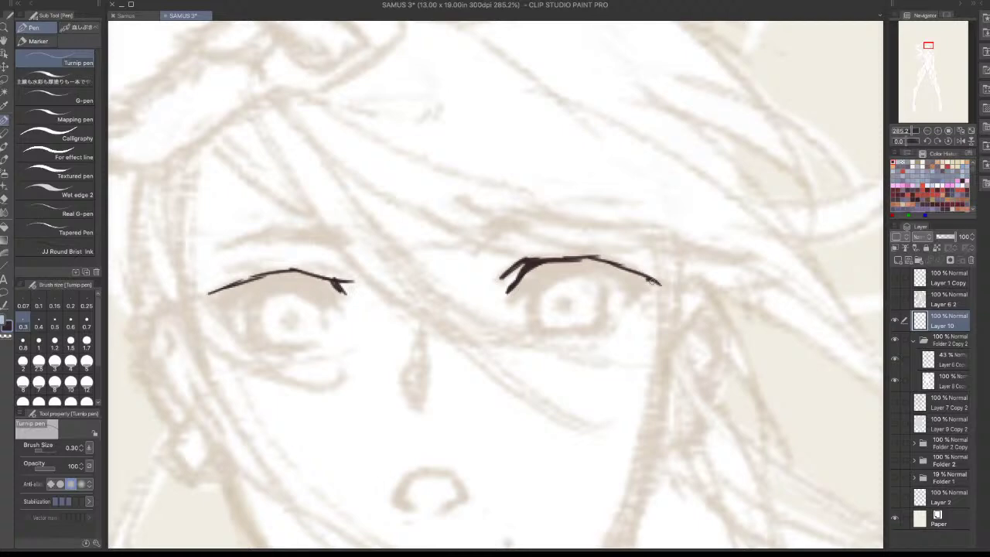
Add outer-corner lashes to both eyes and ink the lower lash line of her left eye
drag(650, 281, 644, 287)
mouse_move(213, 292)
mouse_down()
mouse_move(200, 294)
mouse_move(218, 304)
mouse_move(244, 280)
mouse_up()
drag(247, 339, 258, 351)
key(ctrl+z)
mouse_move(609, 322)
mouse_down()
mouse_move(559, 331)
mouse_move(607, 338)
mouse_up()
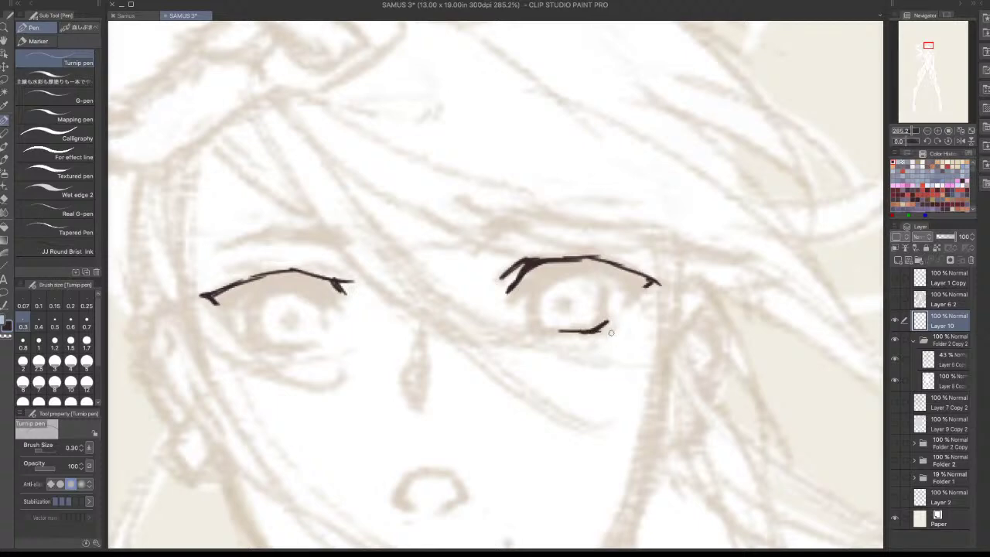
drag(608, 322, 595, 333)
Rotate the canvas and ink the short lower lash line of her right eye
drag(623, 346, 727, 328)
drag(727, 328, 579, 283)
mouse_move(371, 361)
mouse_down()
mouse_move(404, 359)
mouse_move(394, 357)
mouse_up()
key(ctrl+z)
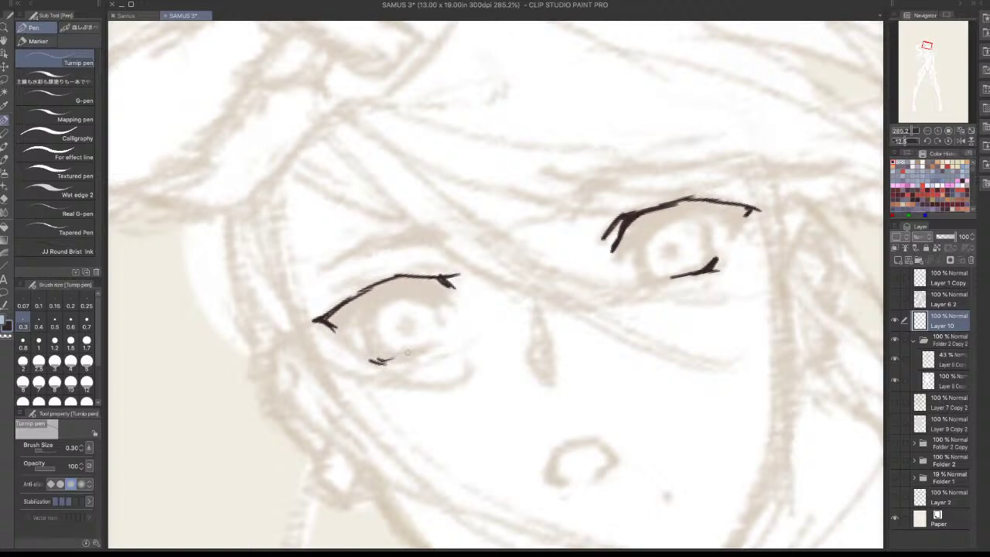
key(ctrl+z)
drag(381, 370, 416, 353)
Examine the inked eyes against the whole figure at different zoom levels and canvas rotations
scroll(519, 326, down, 10)
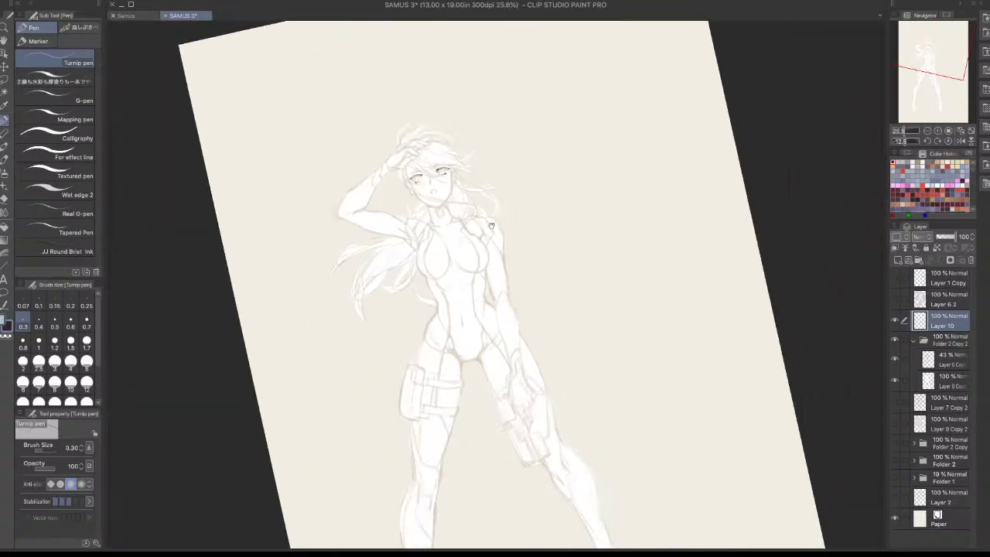
drag(644, 263, 628, 426)
drag(656, 378, 659, 198)
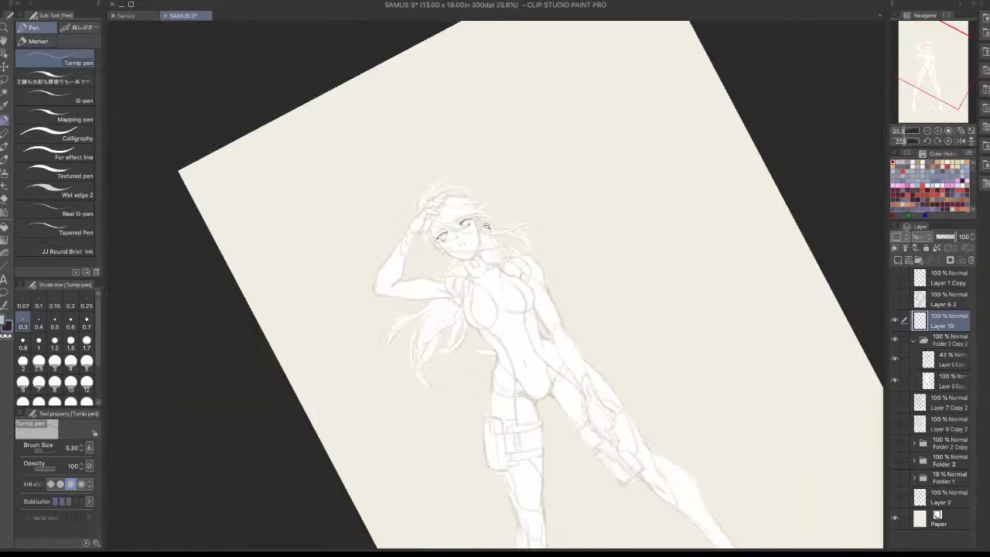
drag(474, 221, 554, 201)
drag(468, 259, 656, 338)
drag(600, 312, 612, 315)
key(ctrl+z)
drag(573, 249, 592, 317)
key(ctrl+z)
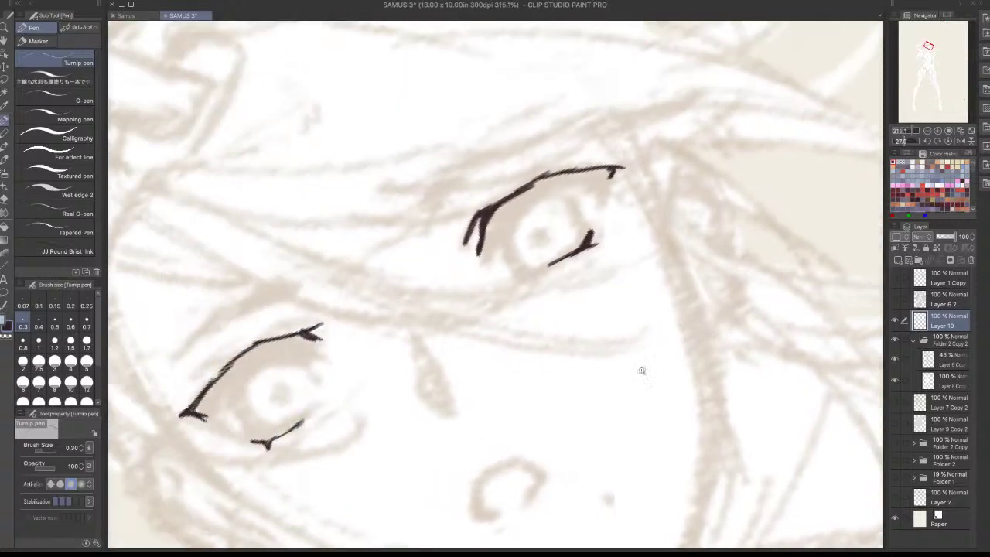
drag(636, 376, 584, 364)
drag(618, 364, 534, 242)
drag(596, 220, 615, 342)
drag(633, 352, 621, 193)
drag(714, 394, 685, 395)
drag(631, 486, 709, 405)
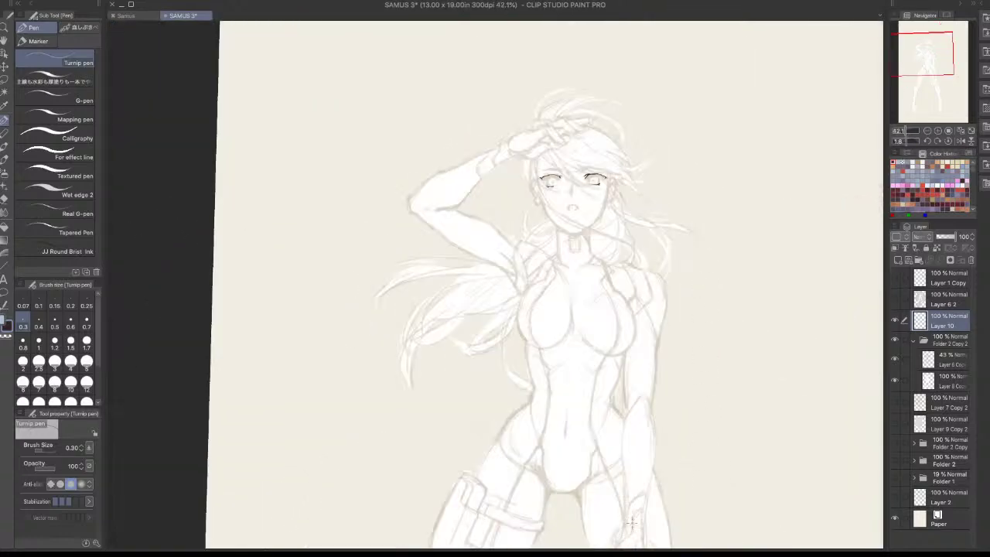
Toggle the visibility of the two layers inside Folder 2 Copy 2 to check what each contains
click(897, 359)
click(898, 360)
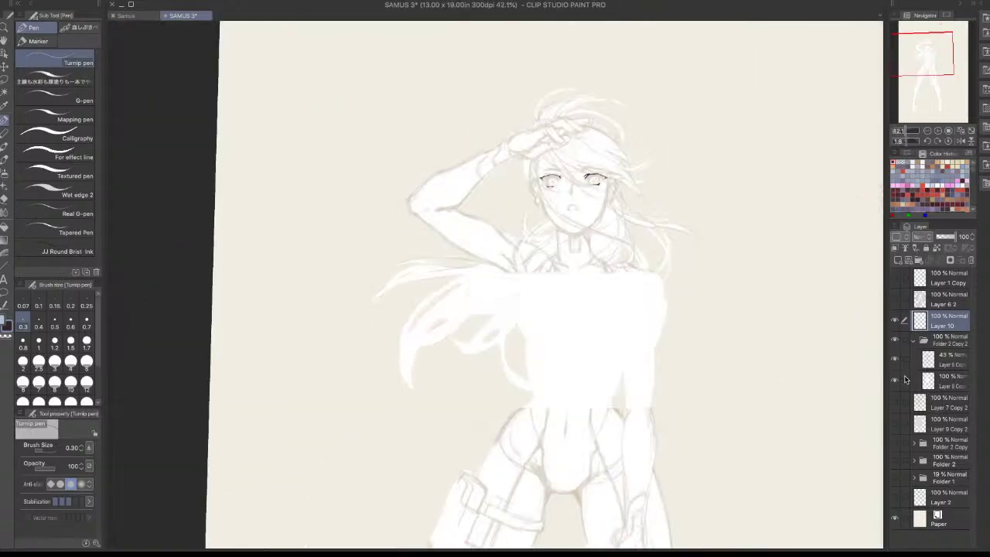
click(896, 360)
click(896, 379)
click(896, 360)
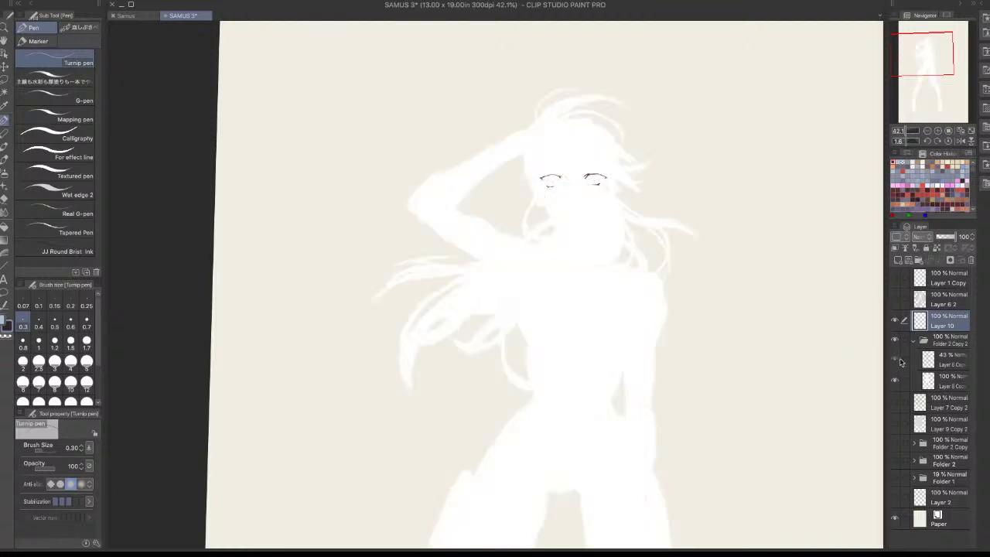
Duplicate Folder 2 Copy 2 with both its sketch layers, collapse both folders and hide the original
click(942, 358)
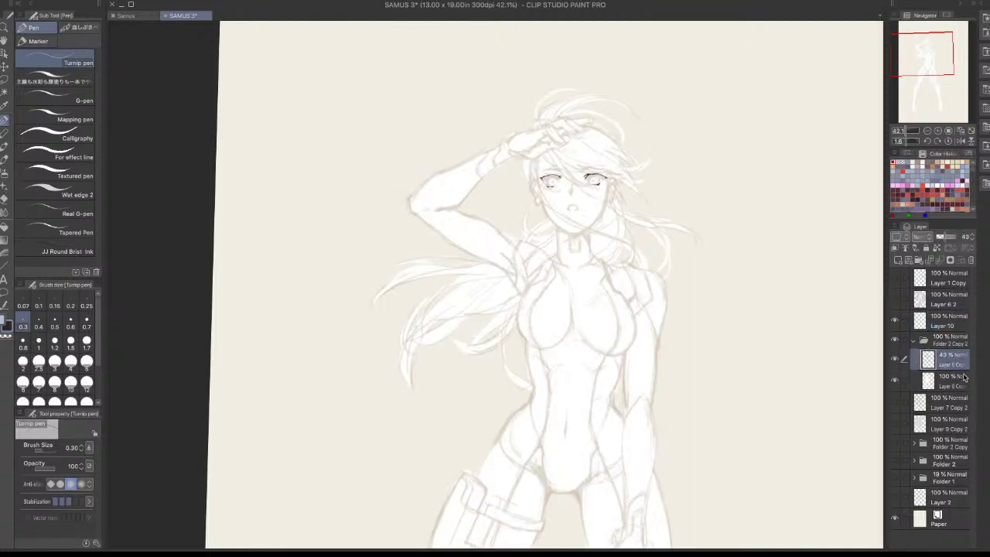
click(948, 344)
click(938, 357)
right_click(947, 376)
click(946, 377)
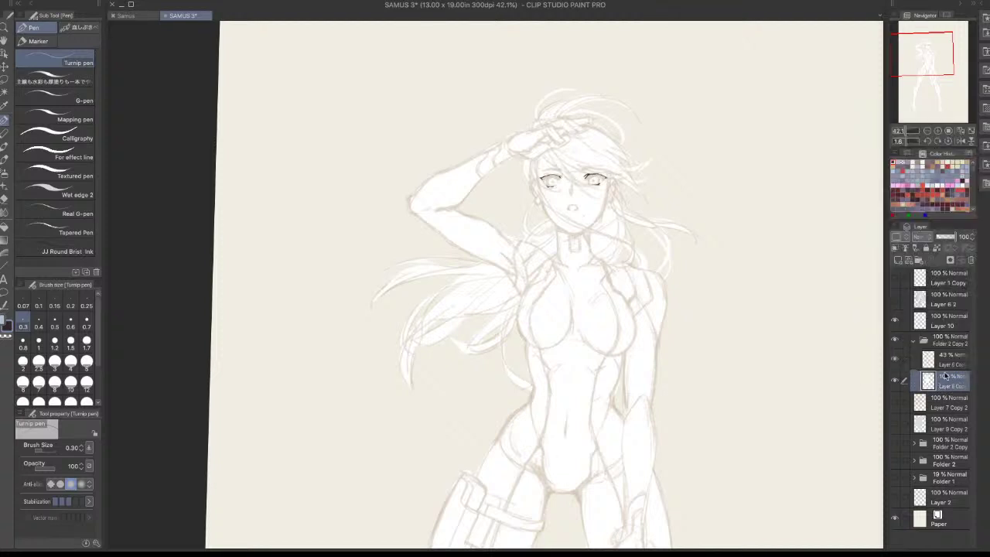
click(945, 379)
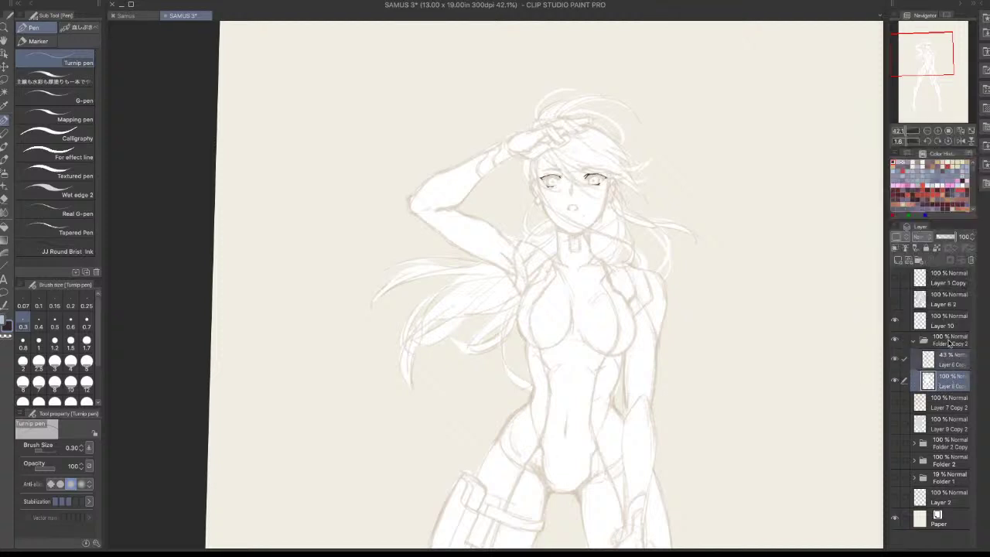
click(949, 345)
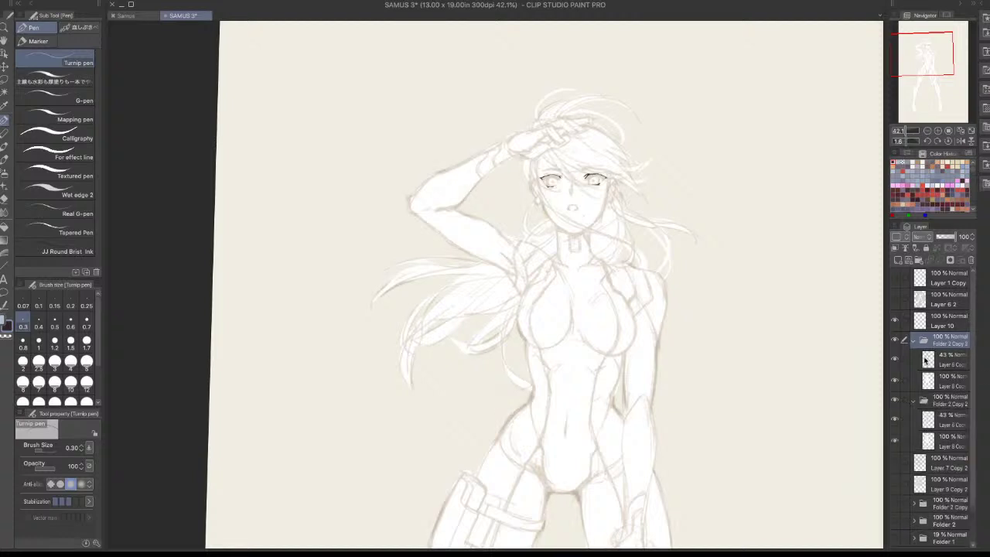
click(914, 342)
click(914, 358)
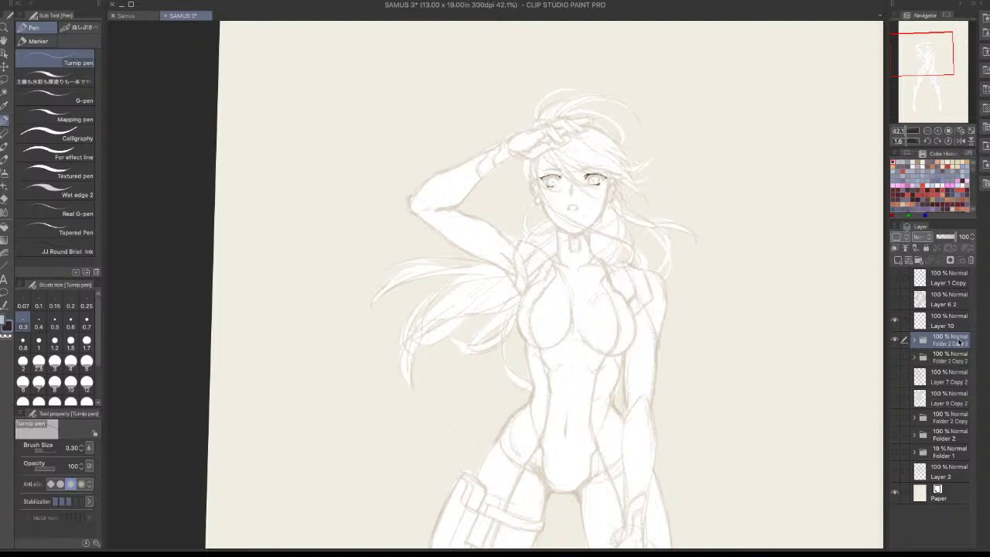
Scale the duplicated sketch folder up to 140% so the figure fills the page height
scroll(708, 367, down, 3)
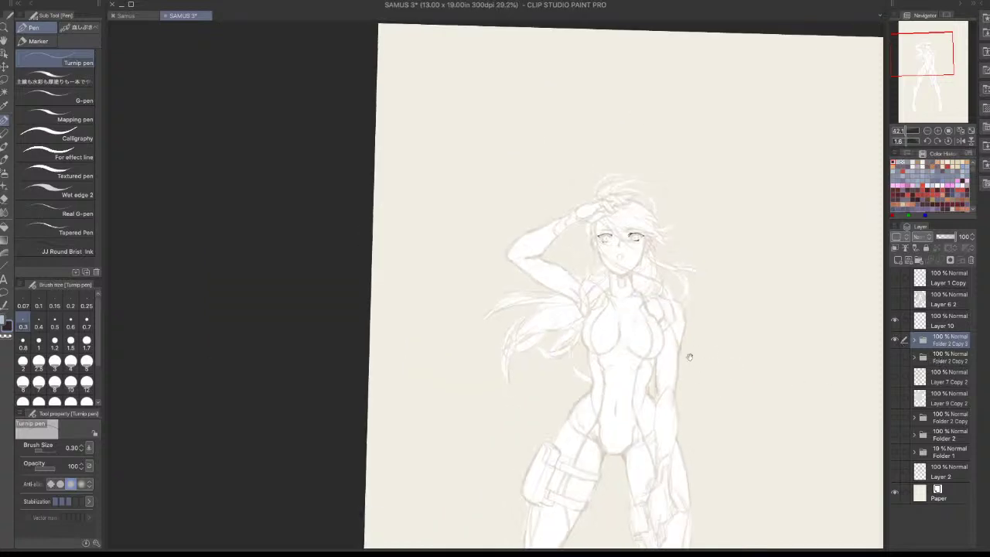
drag(690, 356, 572, 287)
scroll(580, 298, down, 3)
drag(589, 402, 542, 379)
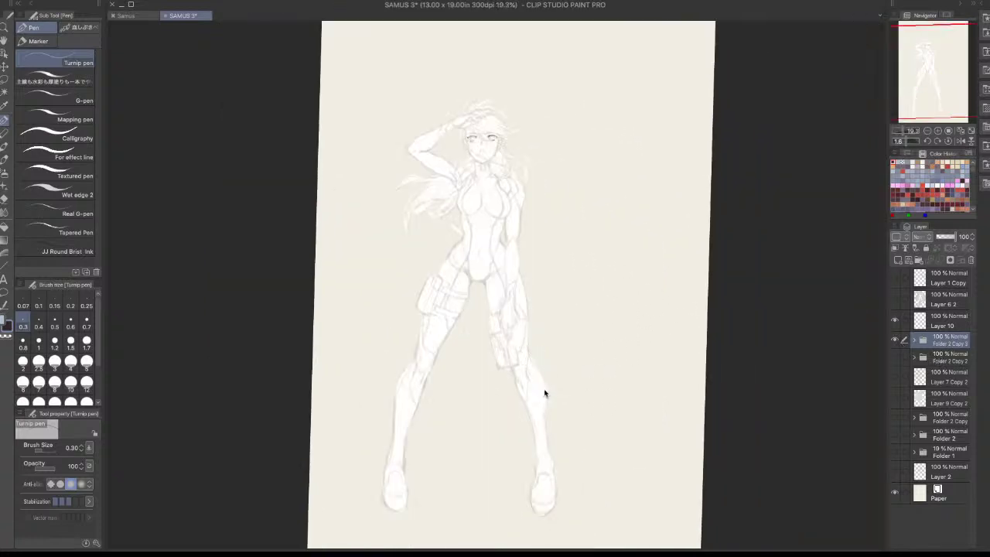
key(ctrl+t)
drag(570, 99, 626, 21)
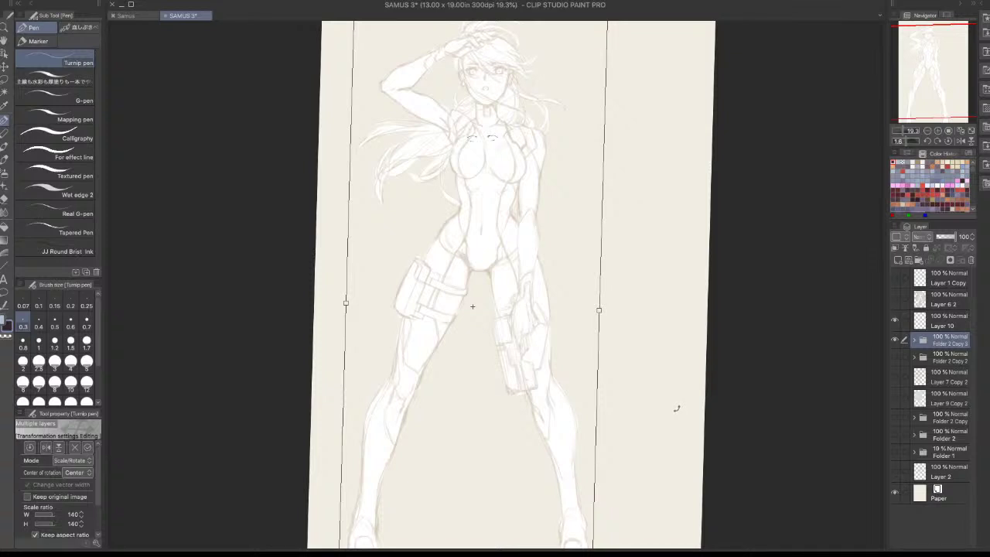
key(Return)
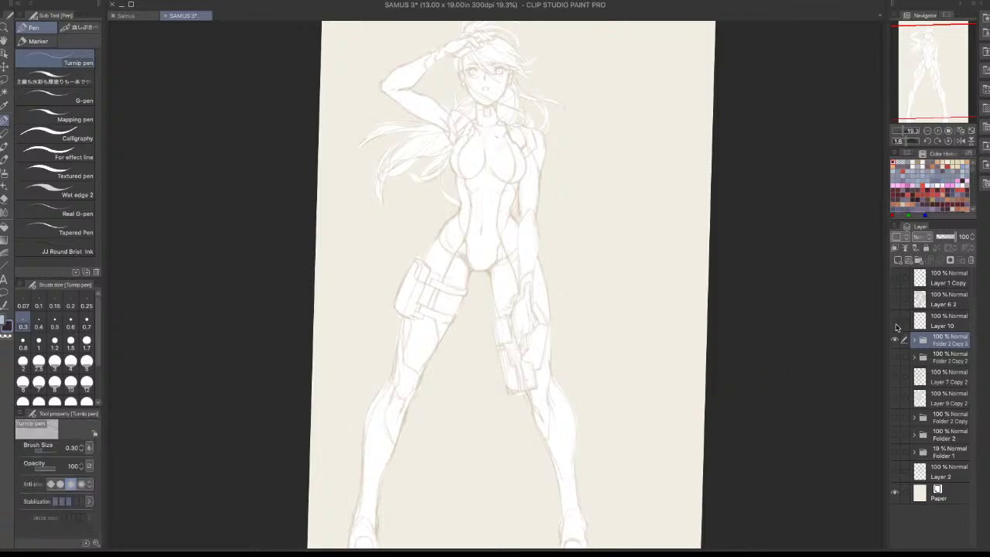
Expand the enlarged sketch folder and select its 43% opacity line layer
click(915, 340)
click(935, 359)
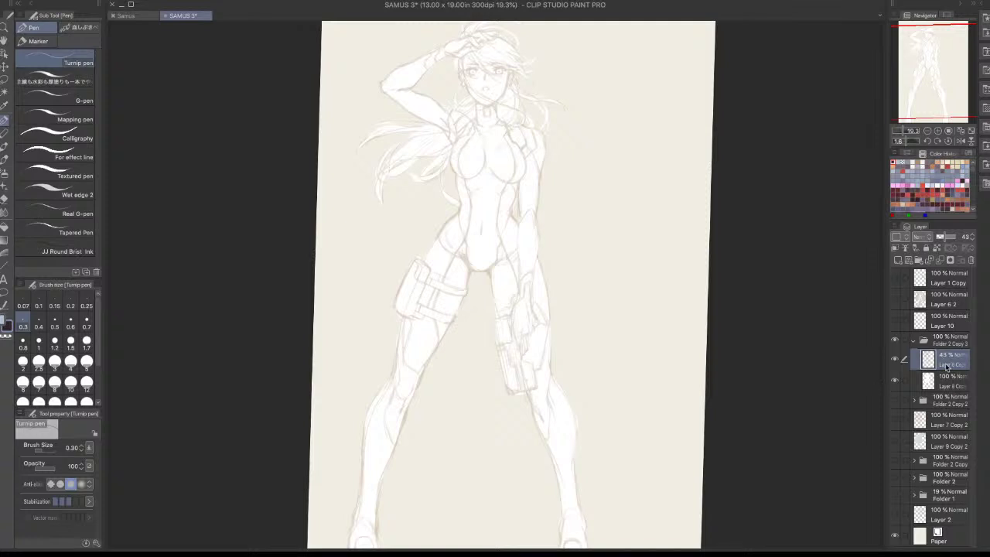
click(950, 378)
click(962, 361)
Show and select Layer 10 and clear the misaligned eye linework from it
drag(520, 132, 581, 87)
drag(534, 108, 592, 342)
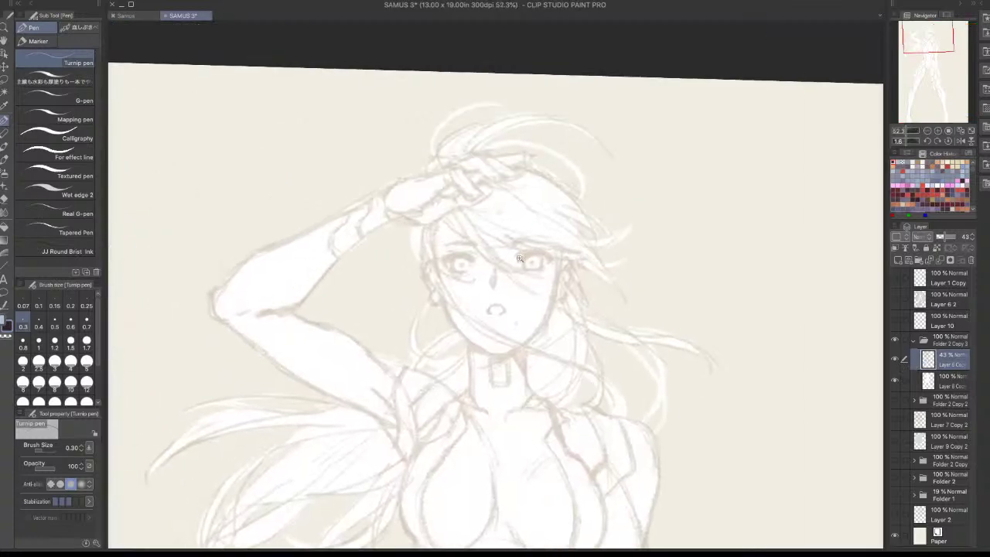
scroll(518, 257, up, 5)
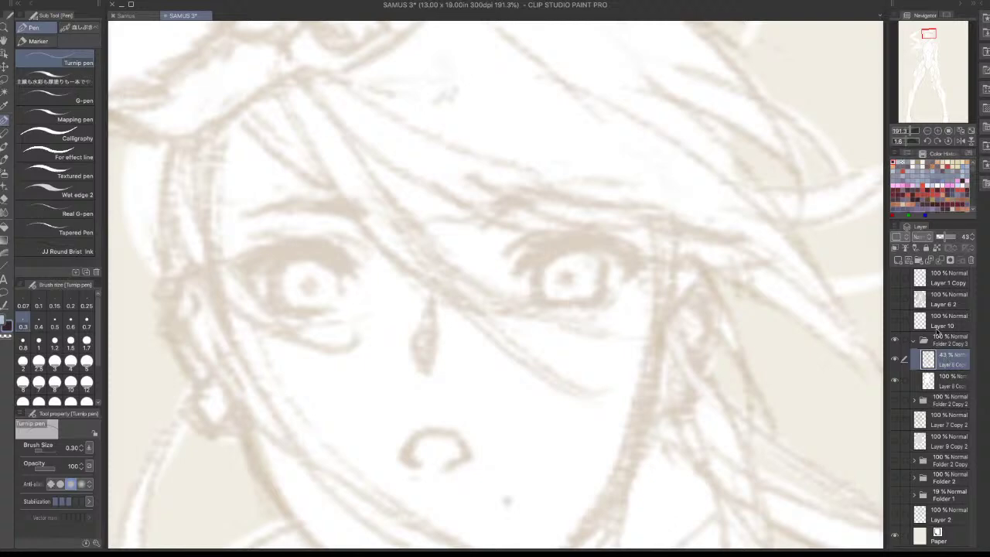
click(896, 320)
click(948, 321)
scroll(678, 325, down, 3)
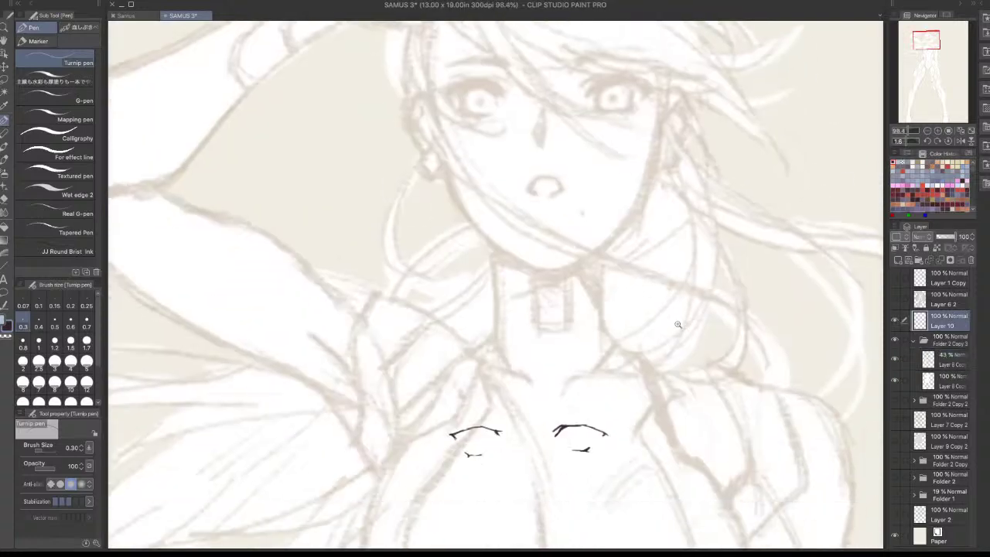
scroll(677, 325, down, 2)
key(Delete)
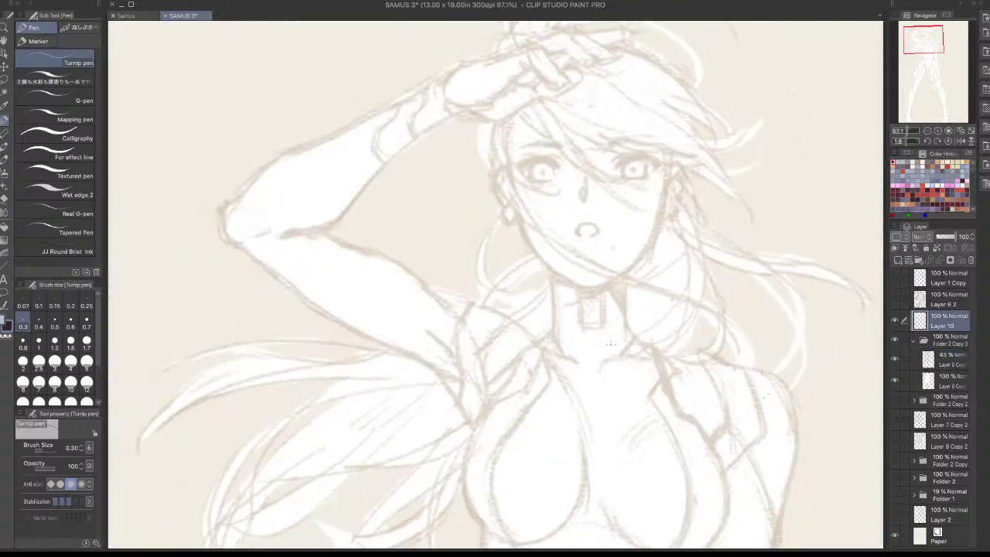
Ink the inner-corner lashes of the woman's left eye on Layer 10, redoing strokes that miss the sketch
scroll(630, 124, up, 7)
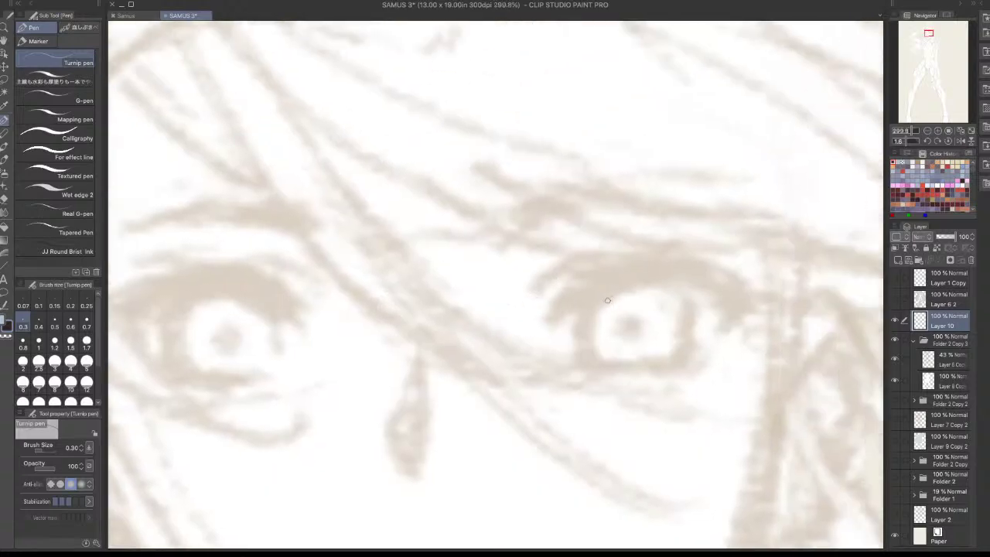
drag(529, 288, 590, 251)
key(ctrl+z)
drag(534, 289, 586, 252)
key(ctrl+z)
key(ctrl+z)
mouse_move(535, 287)
mouse_down()
mouse_move(597, 253)
mouse_move(546, 304)
mouse_move(562, 304)
mouse_move(549, 321)
mouse_up()
key(ctrl+z)
key(ctrl+z)
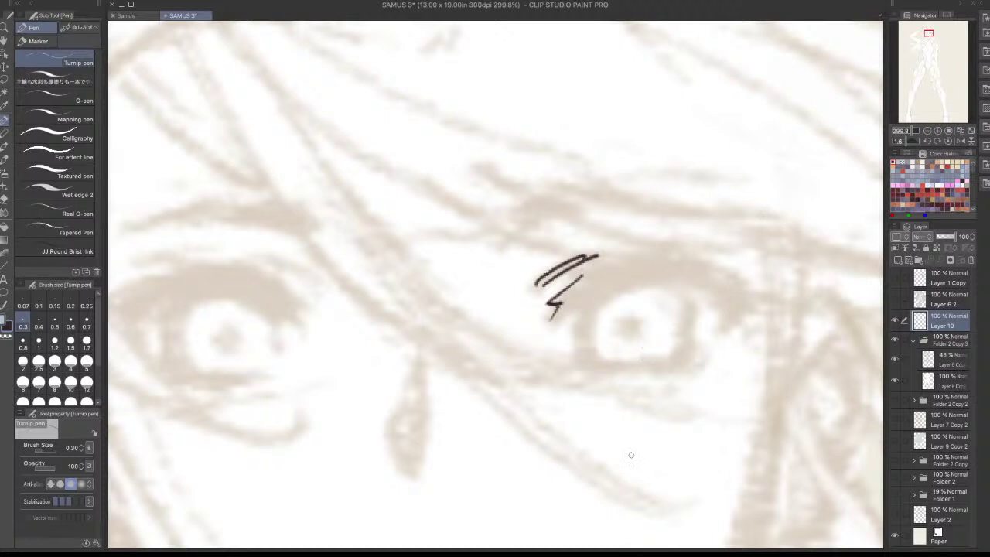
Ink the upper lid contour of her left eye and close off the inner-corner lash
mouse_move(583, 275)
mouse_down()
mouse_move(617, 259)
mouse_move(579, 267)
mouse_move(603, 256)
mouse_move(671, 250)
mouse_move(609, 258)
mouse_move(664, 251)
mouse_up()
key(ctrl+z)
key(ctrl+z)
mouse_move(603, 263)
mouse_down()
mouse_move(703, 261)
mouse_move(739, 280)
mouse_up()
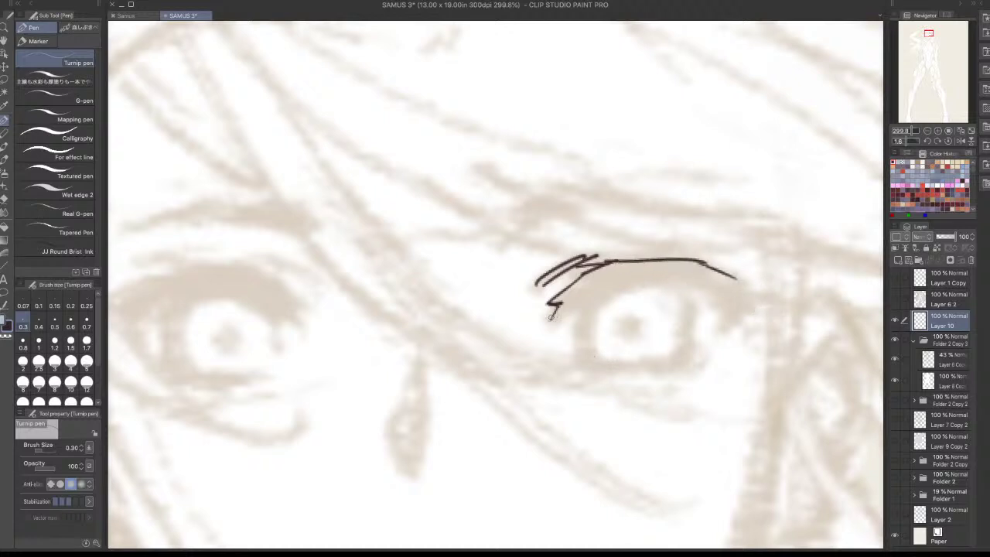
drag(551, 315, 591, 303)
Ink the small lower lashes beneath the outer half of her left eye
mouse_move(686, 375)
mouse_down()
mouse_move(697, 390)
mouse_move(711, 361)
mouse_move(657, 387)
mouse_move(653, 378)
mouse_up()
key(ctrl+z)
key(ctrl+z)
key(ctrl+z)
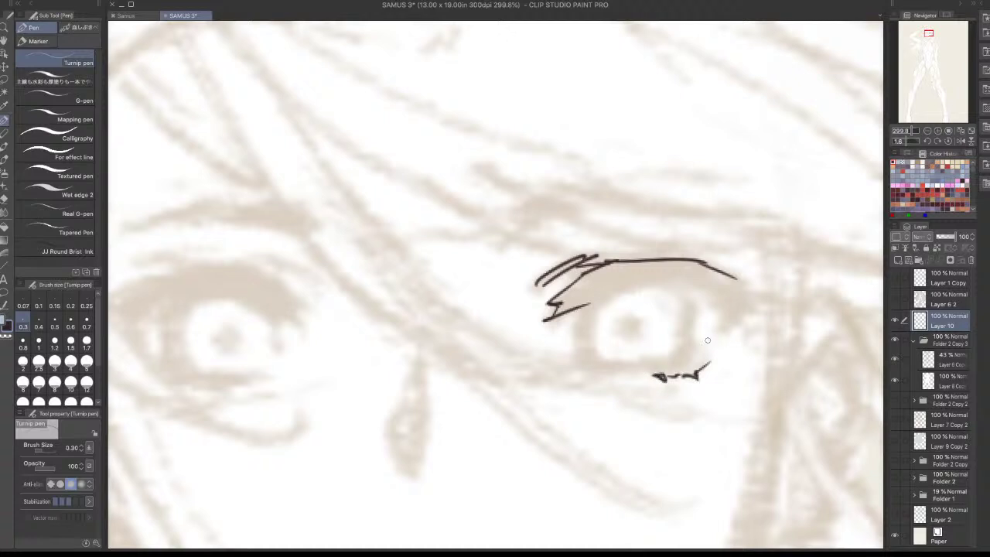
Ink the two curved sides of the iris in her left eye
drag(586, 304, 580, 356)
drag(684, 291, 691, 352)
key(ctrl+z)
drag(678, 287, 687, 354)
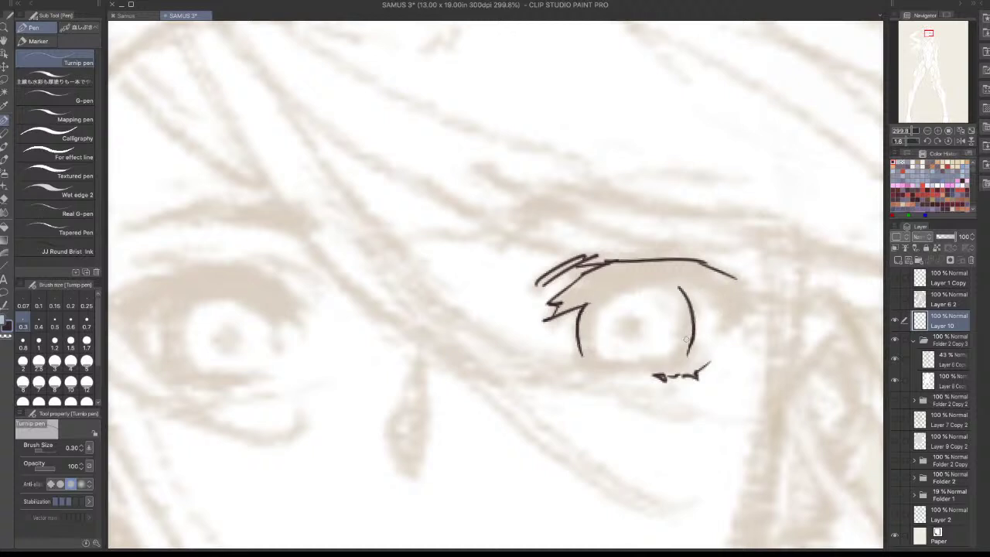
Ink the underside of the upper lash and the pointed outer-corner lashes of her left eye
mouse_move(680, 288)
mouse_down()
mouse_move(708, 286)
mouse_move(744, 308)
mouse_move(720, 331)
mouse_up()
key(ctrl+z)
key(ctrl+z)
key(ctrl+z)
key(ctrl+z)
key(ctrl+z)
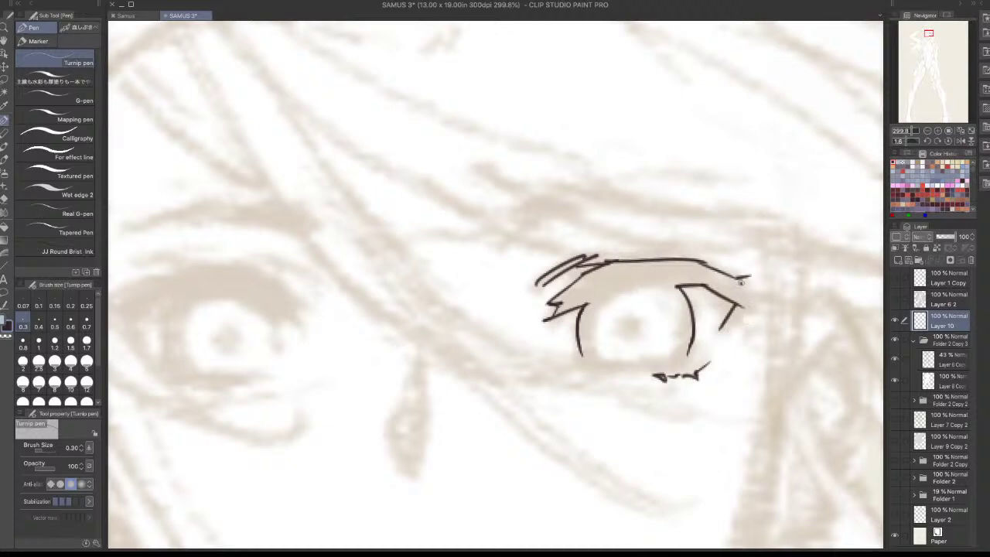
mouse_move(737, 278)
mouse_down()
mouse_move(756, 273)
mouse_move(765, 298)
mouse_move(800, 301)
mouse_move(759, 308)
mouse_move(720, 336)
mouse_up()
key(ctrl+z)
key(ctrl+z)
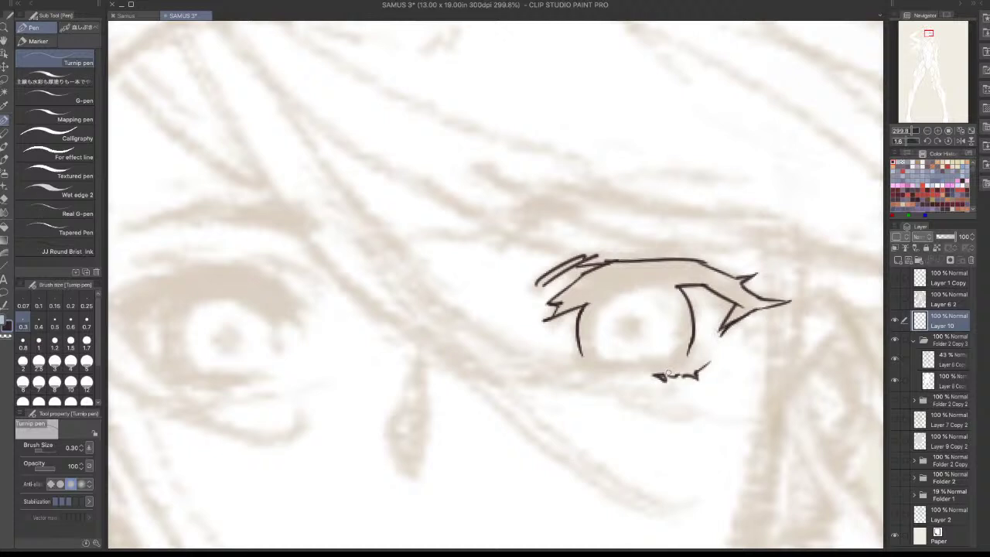
Refine the lower lashes and ink the bottom edge of the iris to close her left eye's outline
mouse_move(667, 375)
mouse_down()
mouse_move(698, 367)
mouse_move(714, 348)
mouse_up()
key(ctrl+z)
drag(602, 370, 687, 358)
key(ctrl+z)
drag(584, 357, 603, 372)
key(ctrl+z)
key(ctrl+z)
scroll(721, 309, down, 3)
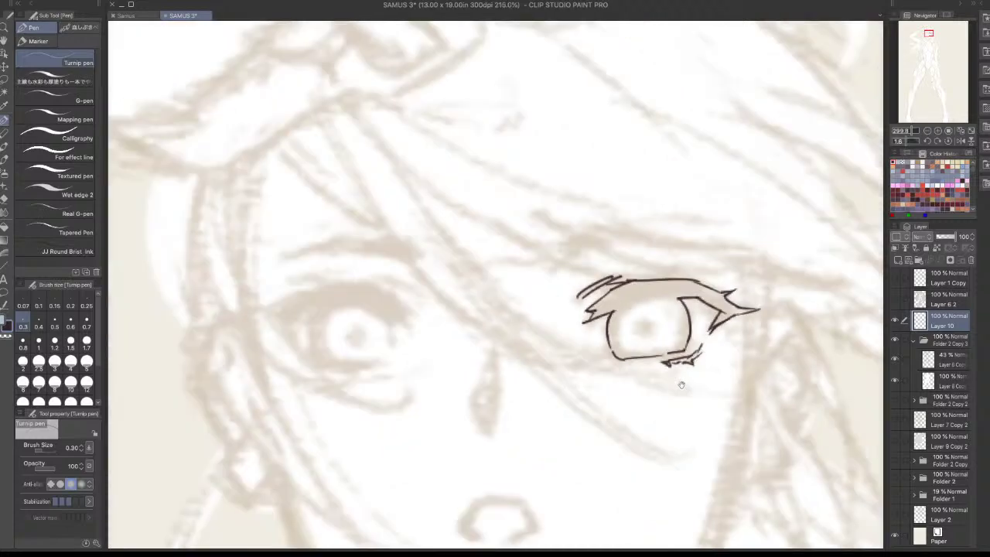
scroll(681, 382, down, 3)
drag(635, 340, 681, 369)
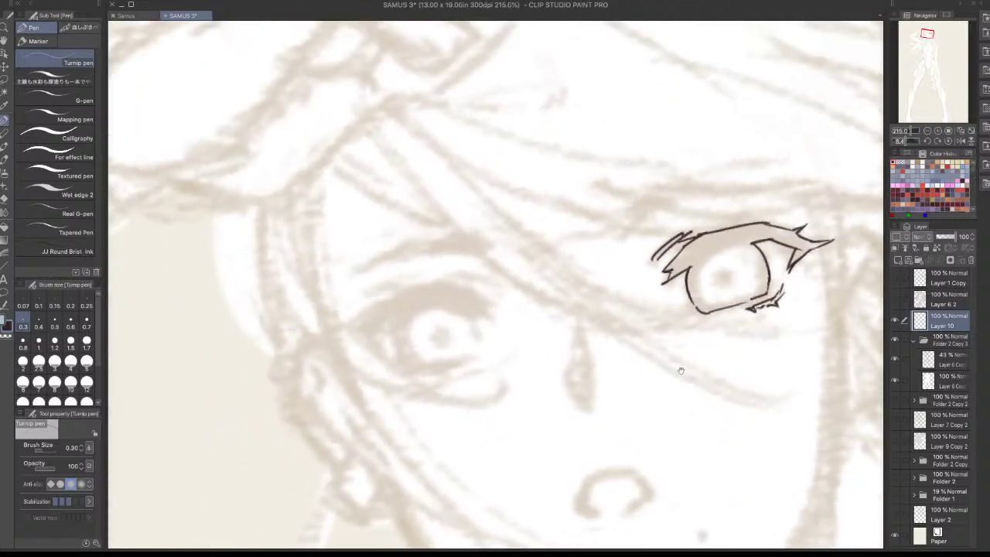
Ink the inner ring of the iris in her left eye, parallel to the iris outline
scroll(694, 289, up, 3)
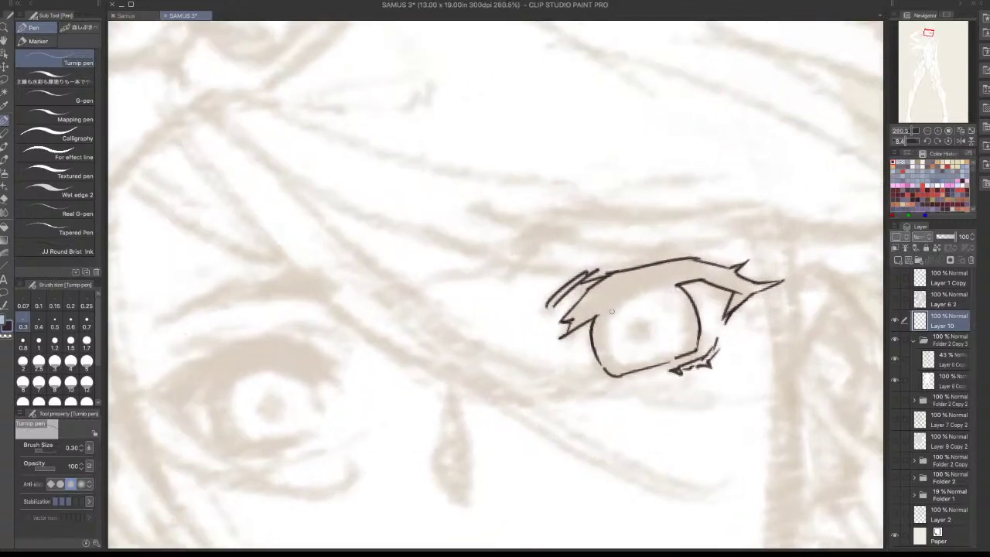
drag(609, 314, 660, 288)
key(ctrl+z)
drag(608, 313, 676, 285)
key(ctrl+z)
mouse_move(608, 314)
mouse_down()
mouse_move(605, 353)
mouse_move(629, 368)
mouse_move(696, 350)
mouse_up()
key(ctrl+z)
mouse_move(661, 288)
mouse_down()
mouse_move(678, 313)
mouse_move(665, 387)
mouse_up()
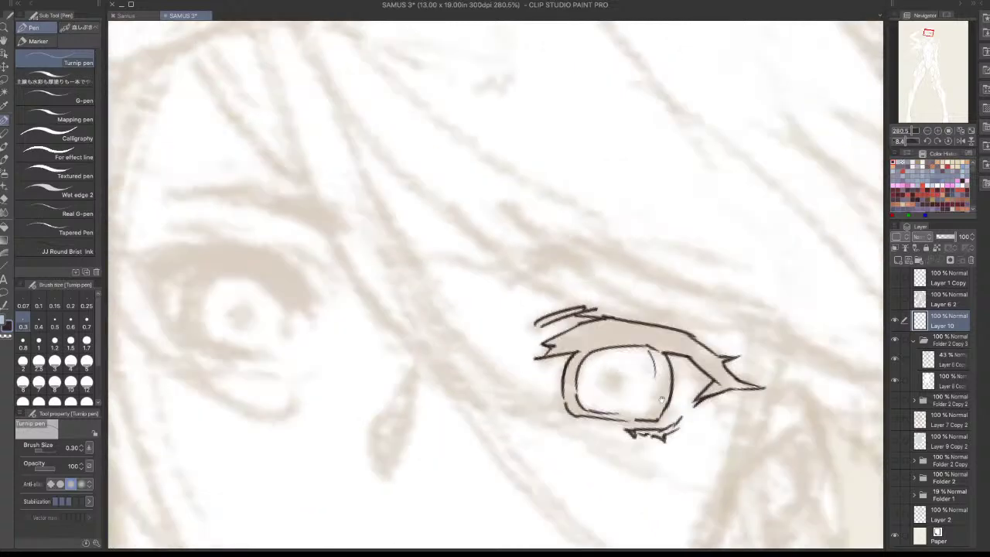
key(ctrl+z)
mouse_move(643, 346)
mouse_down()
mouse_move(659, 376)
mouse_move(647, 411)
mouse_move(676, 285)
mouse_up()
key(ctrl+z)
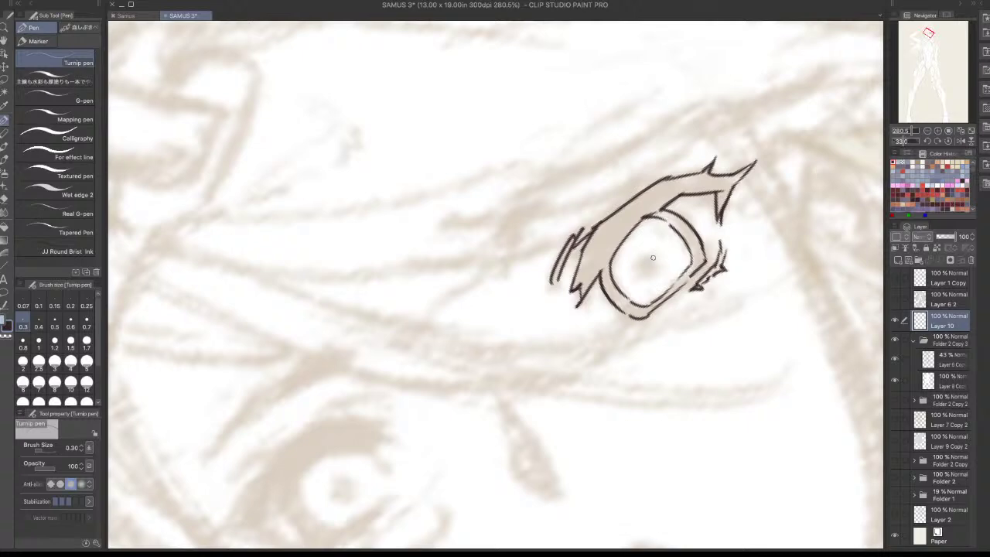
Ink the small round pupil at the centre of her left iris
mouse_move(652, 256)
mouse_down()
mouse_move(641, 372)
mouse_move(611, 375)
mouse_move(628, 377)
mouse_move(627, 361)
mouse_up()
key(ctrl+z)
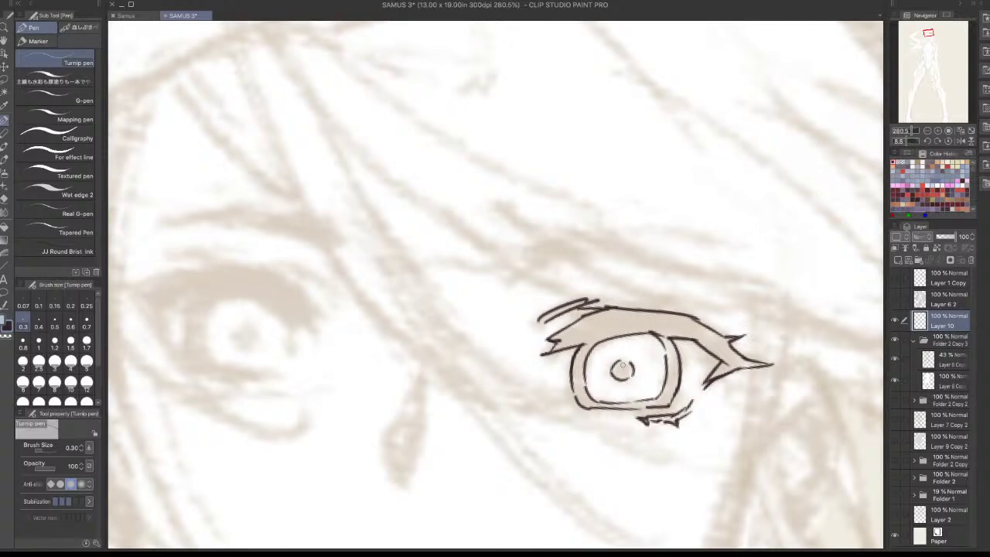
drag(746, 369, 697, 376)
scroll(685, 414, up, 6)
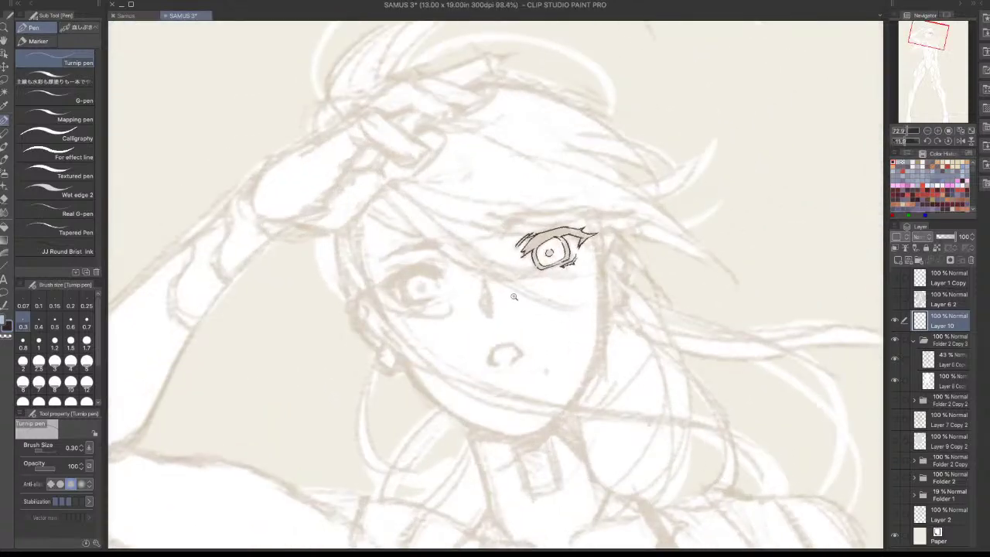
scroll(666, 244, up, 3)
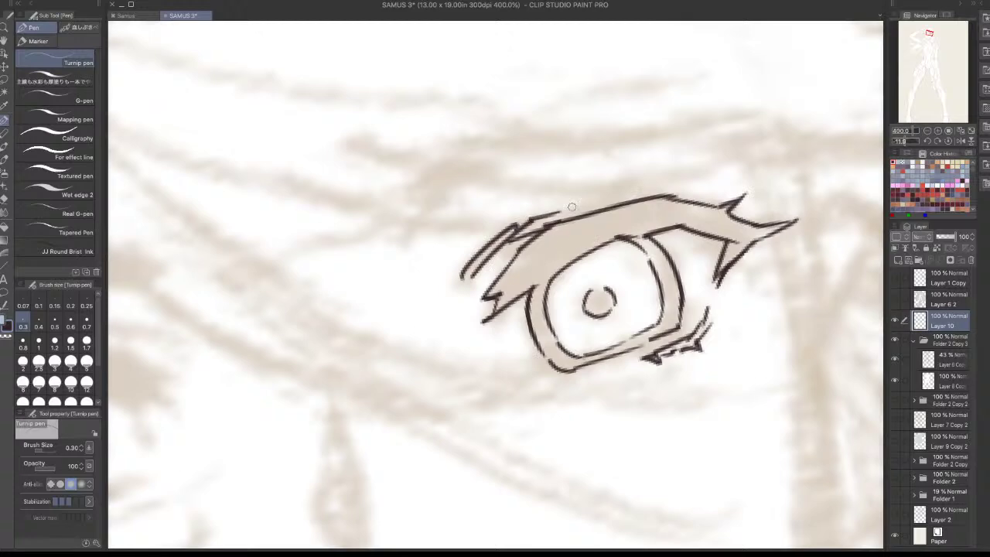
scroll(668, 209, down, 3)
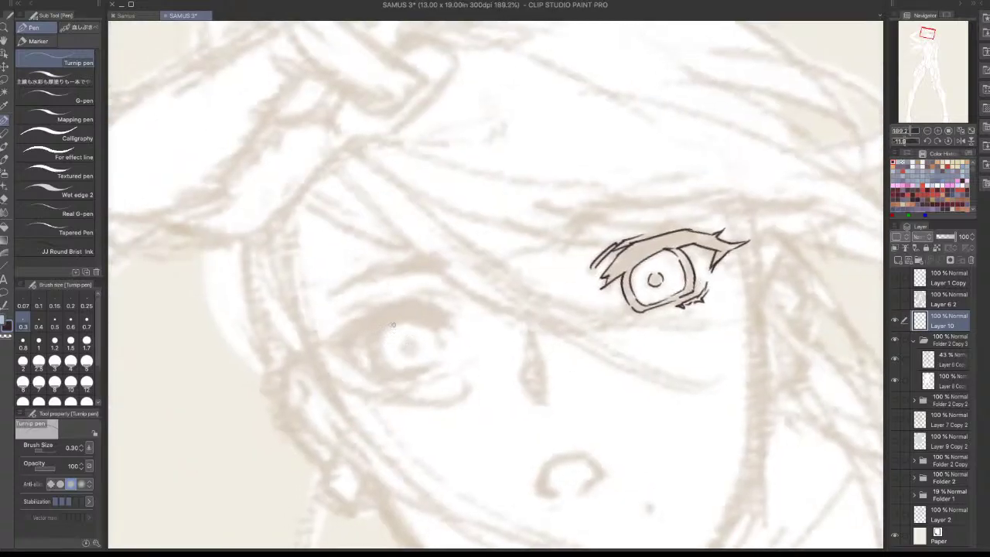
Ink the upper edge and first underside stroke of the upper lash on her right eye, tapering to the outer corner
mouse_move(381, 328)
mouse_down()
mouse_move(410, 319)
mouse_move(449, 327)
mouse_up()
key(ctrl+z)
mouse_move(401, 298)
mouse_down()
mouse_move(445, 284)
mouse_move(425, 298)
mouse_move(455, 311)
mouse_up()
key(ctrl+z)
key(ctrl+z)
mouse_move(377, 309)
mouse_down()
mouse_move(407, 299)
mouse_move(313, 356)
mouse_move(338, 347)
mouse_move(346, 364)
mouse_up()
key(ctrl+z)
key(ctrl+z)
key(ctrl+z)
key(ctrl+z)
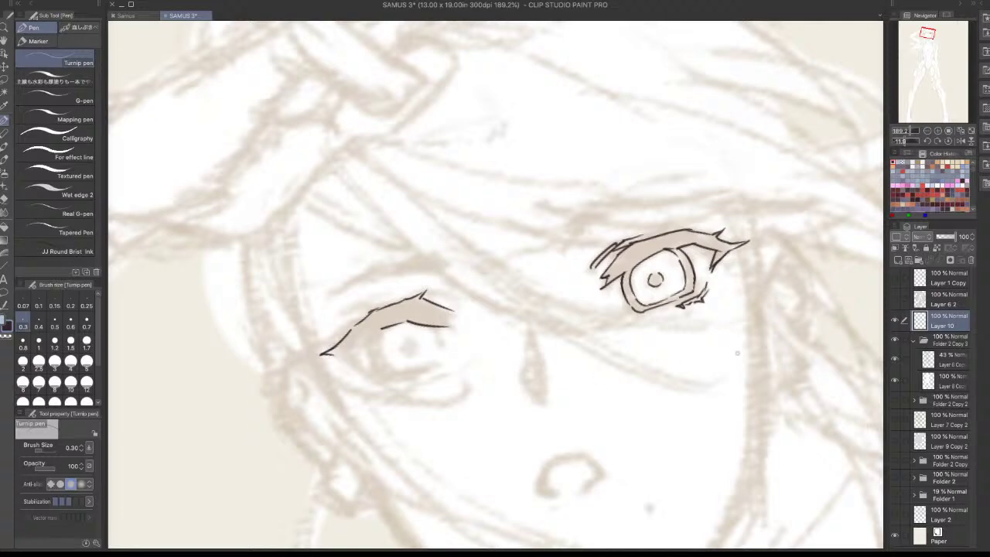
Ink the lower lid line of her right eye from the outer corner down to a small lower lash
drag(738, 352, 471, 481)
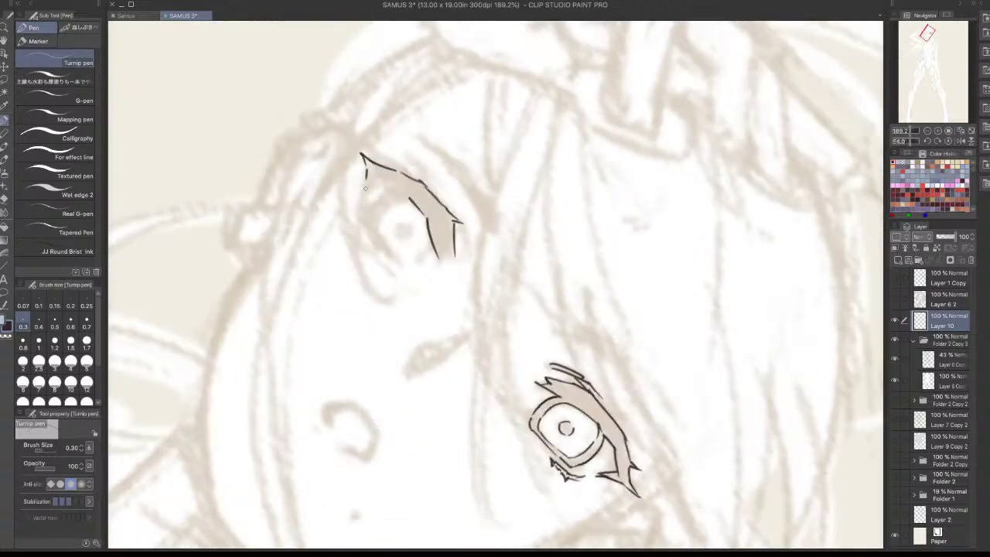
drag(365, 170, 356, 219)
key(minus)
key(minus)
key(minus)
key(minus)
key(minus)
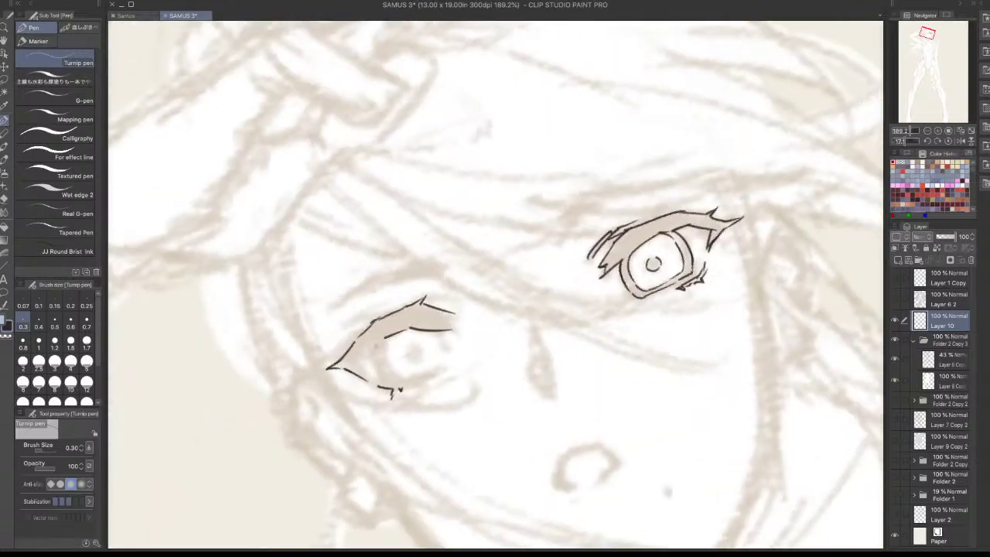
Ink the inner contour of her right eye's outer corner, joining the upper lash's underside to the lower lid
mouse_move(358, 359)
mouse_down()
mouse_move(385, 336)
mouse_move(353, 347)
mouse_move(362, 232)
mouse_move(350, 237)
mouse_move(357, 257)
mouse_up()
key(ctrl+z)
key(ctrl+z)
key(minus)
key(minus)
key(minus)
key(minus)
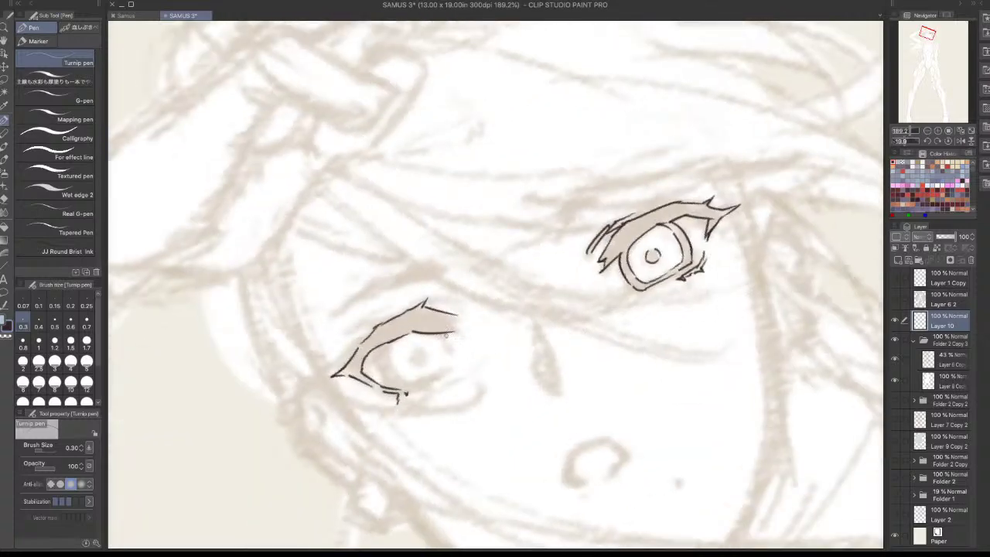
Ink the nose-side edge of the iris beneath the upper lash of her right eye
drag(446, 335, 450, 353)
key(ctrl+z)
key(ctrl+z)
drag(694, 302, 605, 402)
key(ctrl+z)
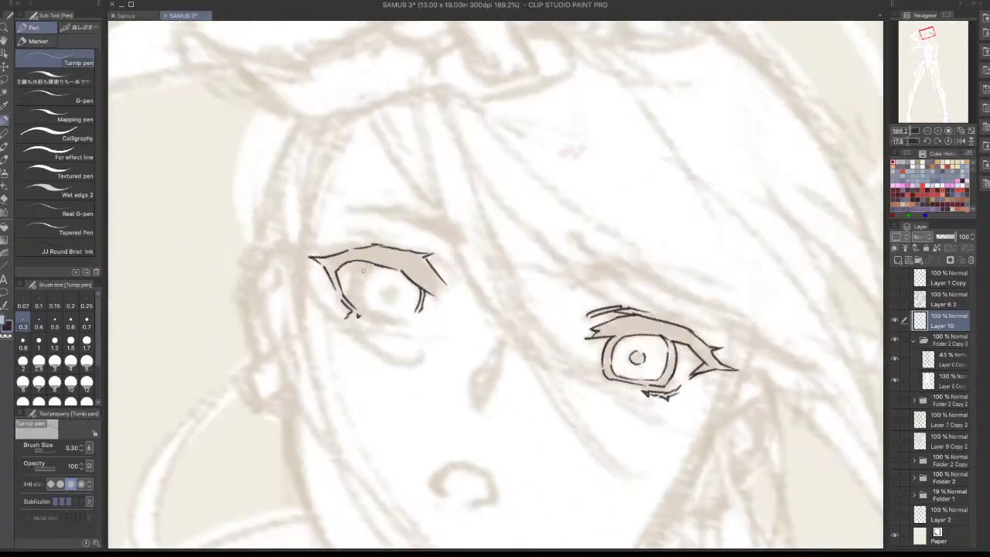
Ink the outer curves, inner ring and bottom edge of the iris in her right eye
drag(376, 266, 361, 304)
mouse_move(353, 267)
mouse_down()
mouse_move(359, 310)
mouse_move(392, 319)
mouse_up()
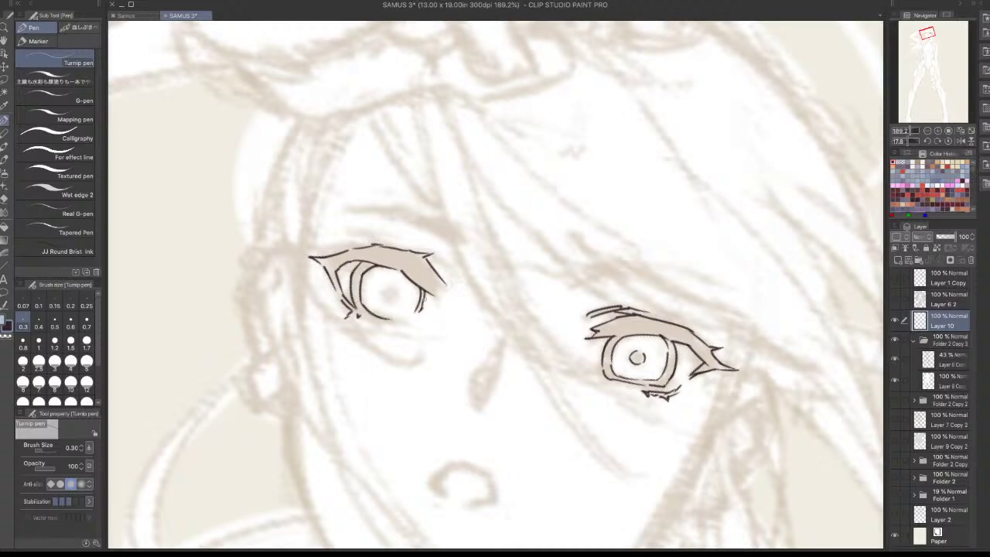
drag(634, 366, 598, 223)
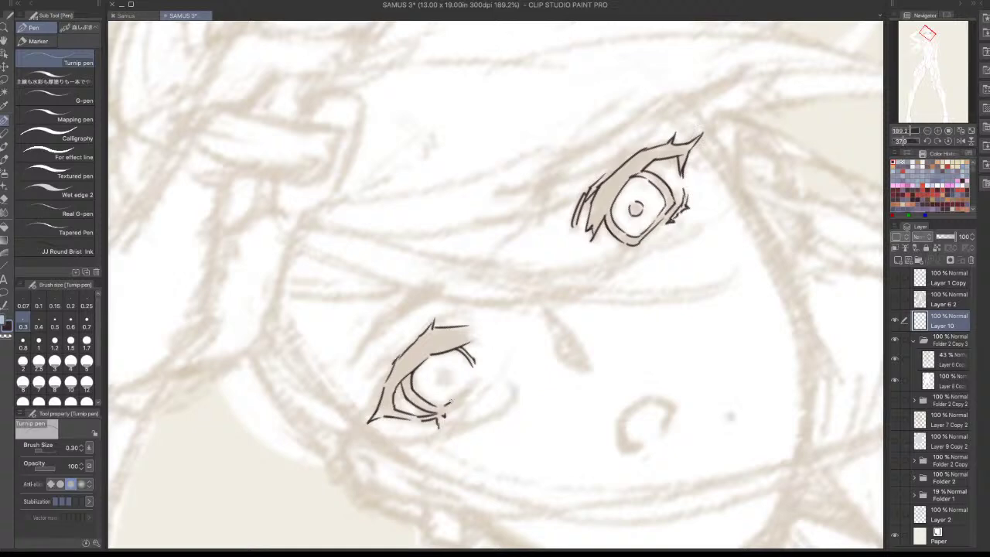
key(ctrl+z)
mouse_move(451, 401)
mouse_down()
mouse_move(479, 377)
mouse_move(443, 415)
mouse_up()
key(ctrl+z)
key(ctrl+z)
key(ctrl+z)
Ink the small round pupil at the centre of her right iris
mouse_move(687, 329)
mouse_down()
mouse_move(454, 473)
mouse_move(430, 466)
mouse_up()
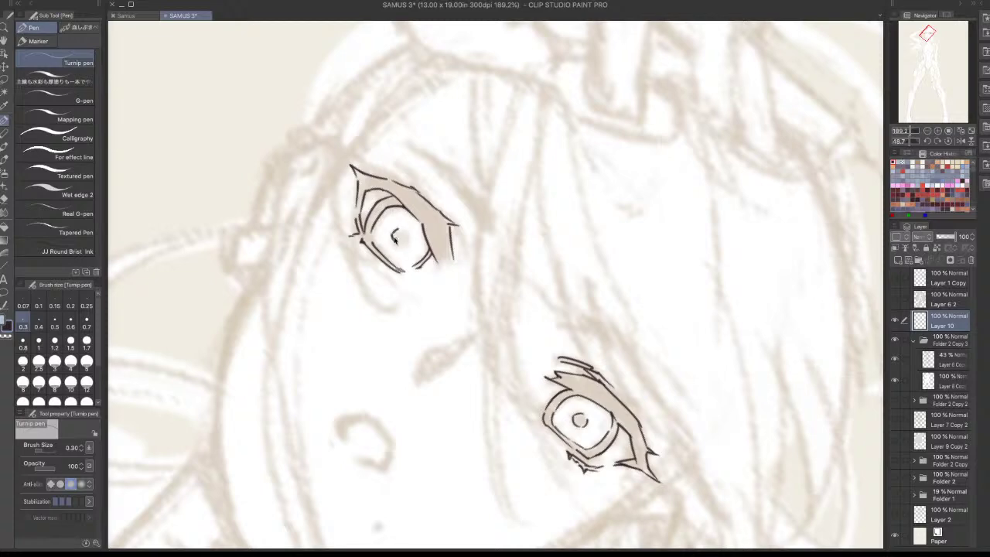
drag(403, 245, 408, 230)
drag(656, 214, 428, 136)
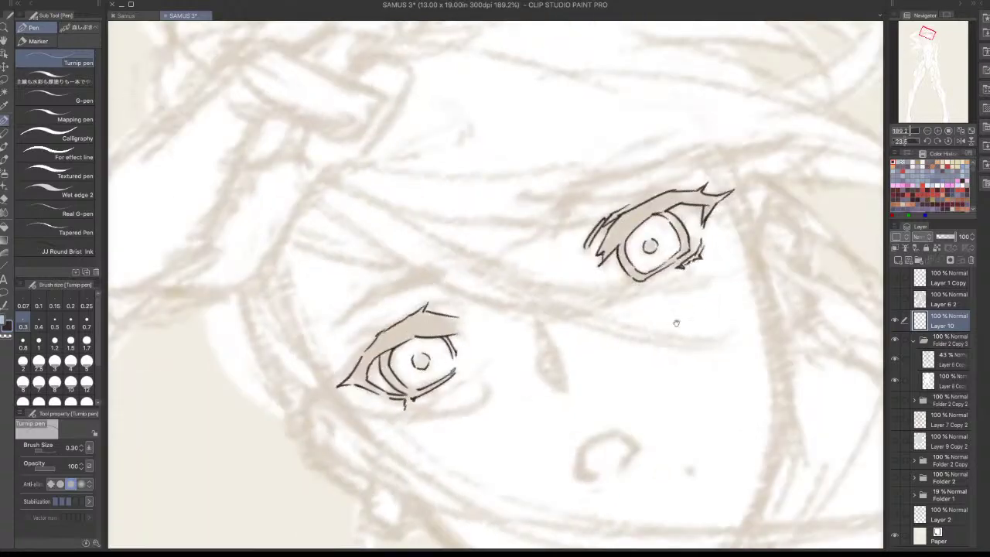
Ink the pointed lashes that close the upper lash at her right eye's inner corner
key(ctrl+z)
mouse_move(456, 321)
mouse_down()
mouse_move(470, 315)
mouse_move(478, 330)
mouse_move(465, 330)
mouse_move(474, 328)
mouse_up()
key(ctrl+z)
key(ctrl+z)
Ink the eyelid crease above her right eye, with short strokes over the inner-corner lashes
mouse_move(347, 346)
mouse_down()
mouse_move(388, 314)
mouse_move(369, 329)
mouse_move(457, 301)
mouse_up()
key(ctrl+z)
key(ctrl+z)
key(ctrl+z)
key(ctrl+z)
drag(646, 366, 586, 401)
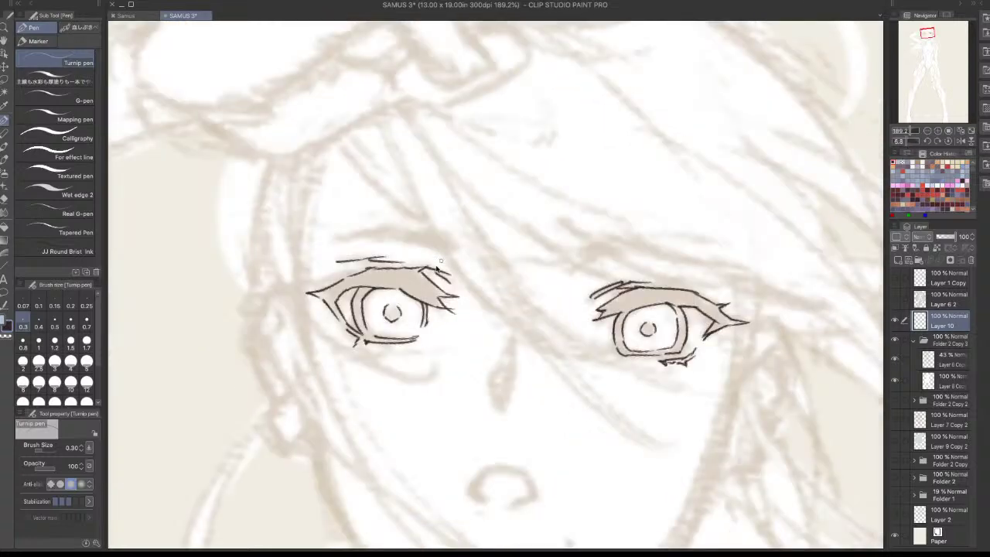
key(ctrl+z)
key(ctrl+z)
drag(434, 268, 450, 286)
Try the thicker blending pen listed after the Turnip pen with a test stroke, reducing its brush size to 0.70
click(54, 81)
mouse_move(468, 219)
mouse_down()
mouse_move(506, 226)
mouse_move(509, 331)
mouse_move(496, 401)
mouse_up()
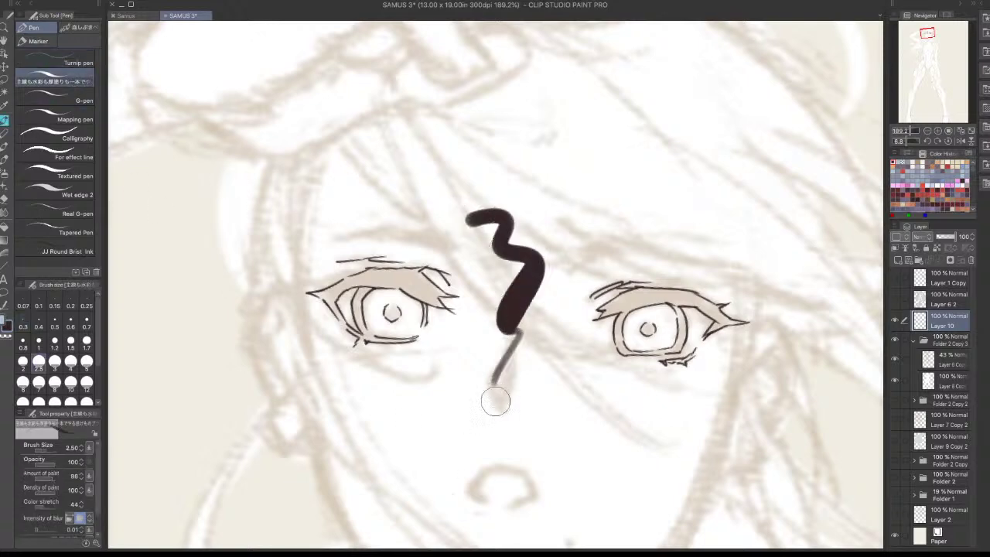
key(ctrl+z)
key(bracketleft)
key(bracketleft)
key(bracketleft)
key(bracketleft)
key(bracketleft)
key(bracketleft)
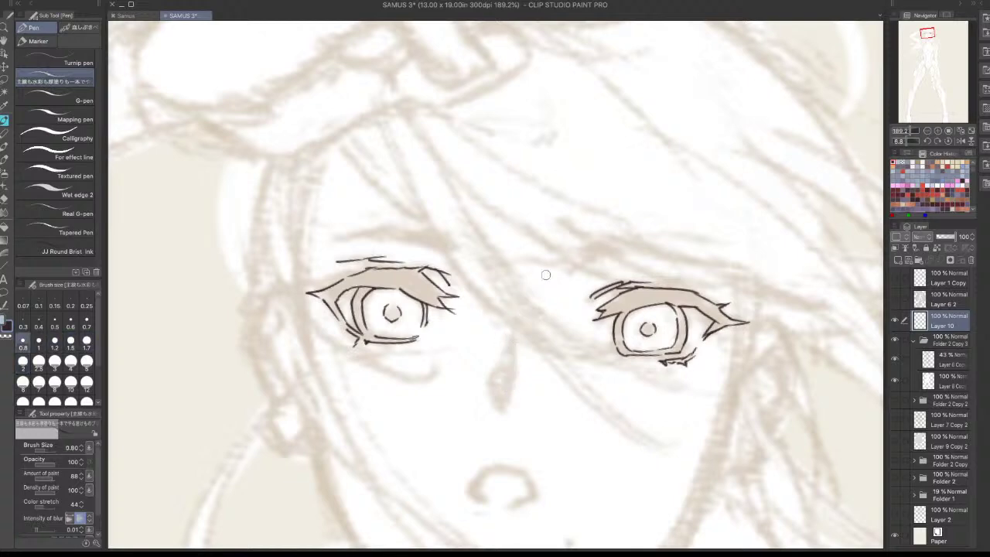
key(bracketleft)
Try inking the nose with the thicker pen, undo the strokes and return to the Turnip pen
mouse_move(526, 284)
mouse_down()
mouse_move(486, 377)
mouse_move(514, 375)
mouse_up()
key(ctrl+z)
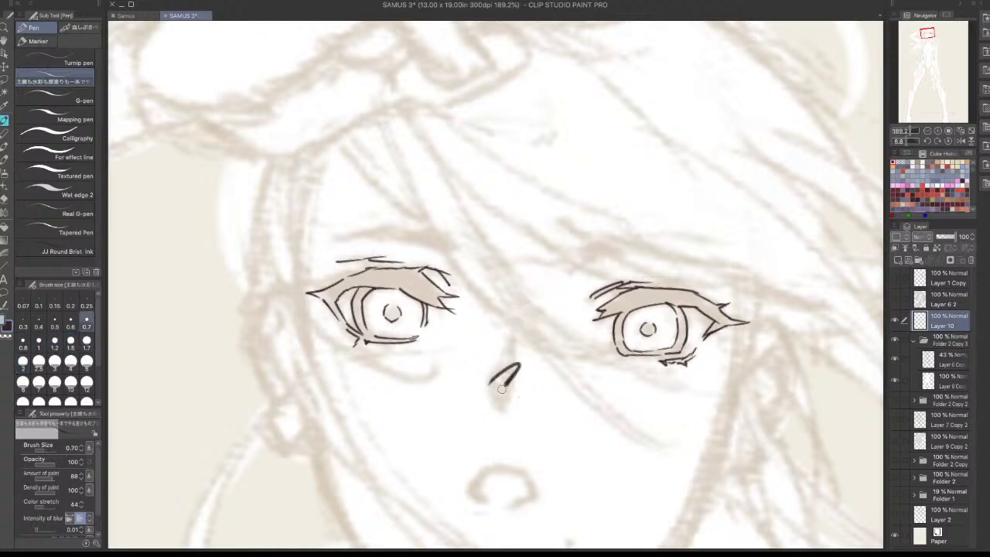
key(ctrl+z)
drag(504, 320, 480, 412)
key(ctrl+z)
click(77, 62)
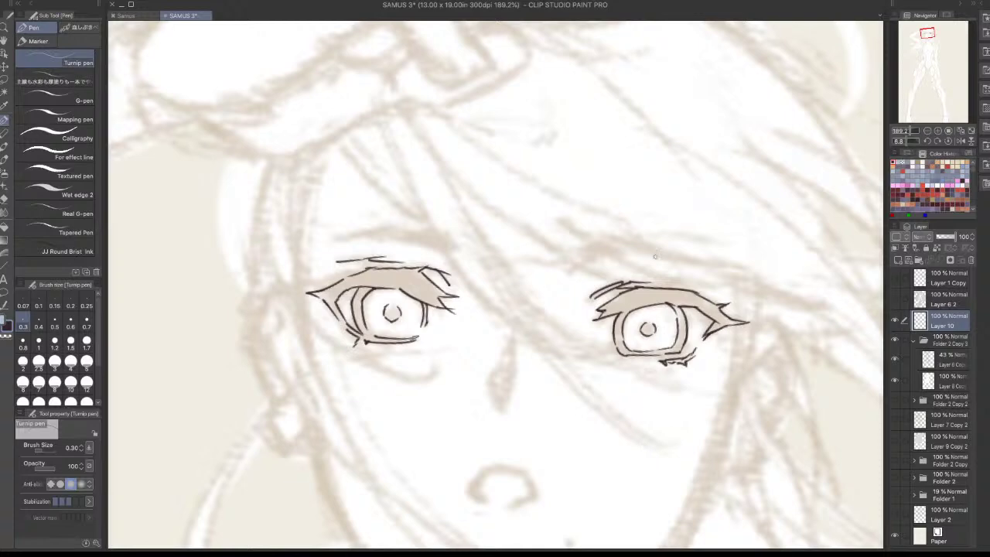
Ink her left eyebrow with an angular inner end and long strokes tapering toward the temple
drag(586, 261, 625, 250)
mouse_move(585, 261)
mouse_down()
mouse_move(619, 236)
mouse_move(578, 260)
mouse_move(630, 251)
mouse_up()
key(ctrl+z)
key(ctrl+z)
key(ctrl+z)
key(ctrl+z)
mouse_move(575, 266)
mouse_down()
mouse_move(634, 255)
mouse_move(624, 226)
mouse_move(588, 250)
mouse_move(564, 229)
mouse_move(667, 227)
mouse_up()
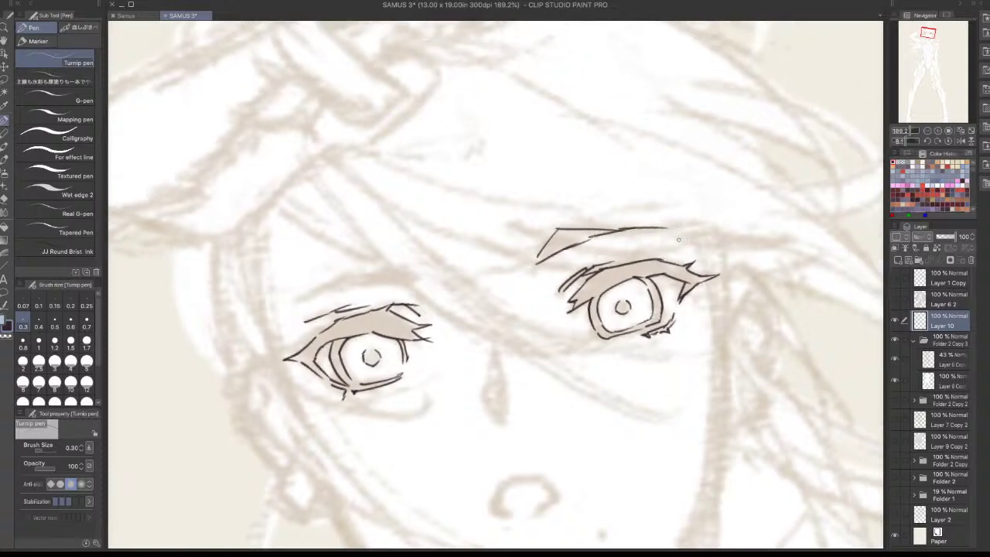
key(ctrl+z)
drag(575, 228, 659, 223)
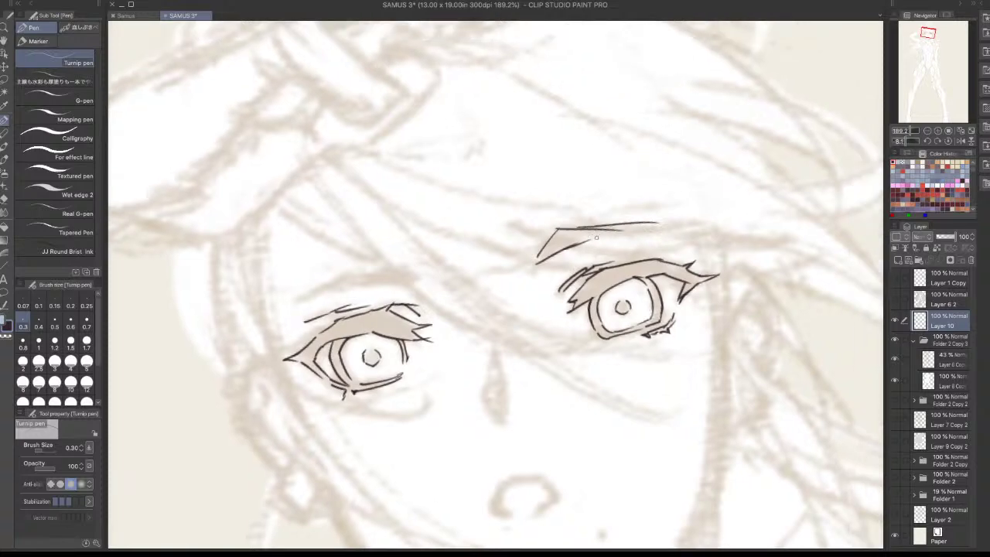
mouse_move(596, 236)
mouse_down()
mouse_move(657, 225)
mouse_move(617, 229)
mouse_move(703, 229)
mouse_up()
Ink her right eyebrow as a tapered shape with a pointed inner end
mouse_move(289, 302)
mouse_down()
mouse_move(358, 270)
mouse_move(356, 281)
mouse_move(413, 284)
mouse_up()
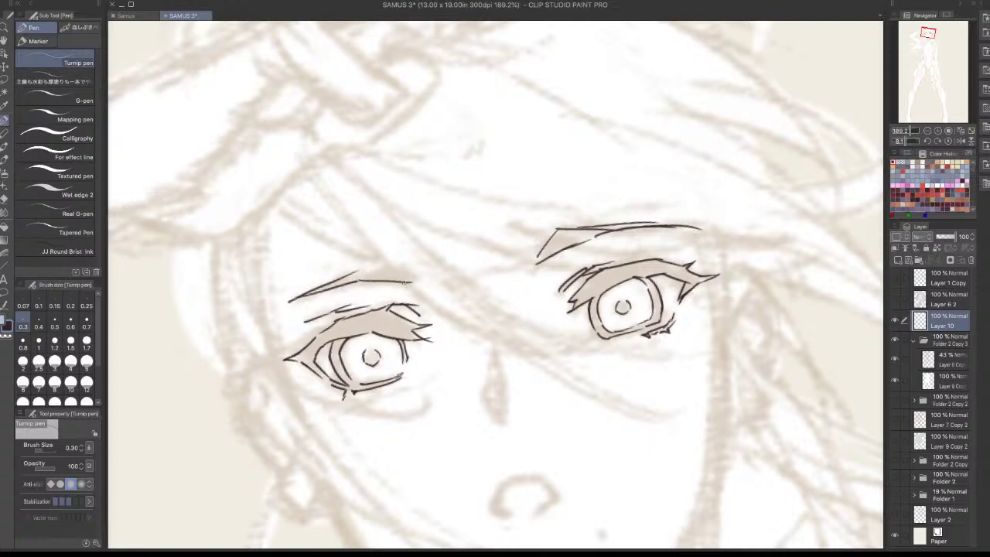
mouse_move(355, 270)
mouse_down()
mouse_move(416, 257)
mouse_move(424, 275)
mouse_up()
drag(691, 351, 523, 426)
key(ctrl+z)
drag(448, 198, 448, 240)
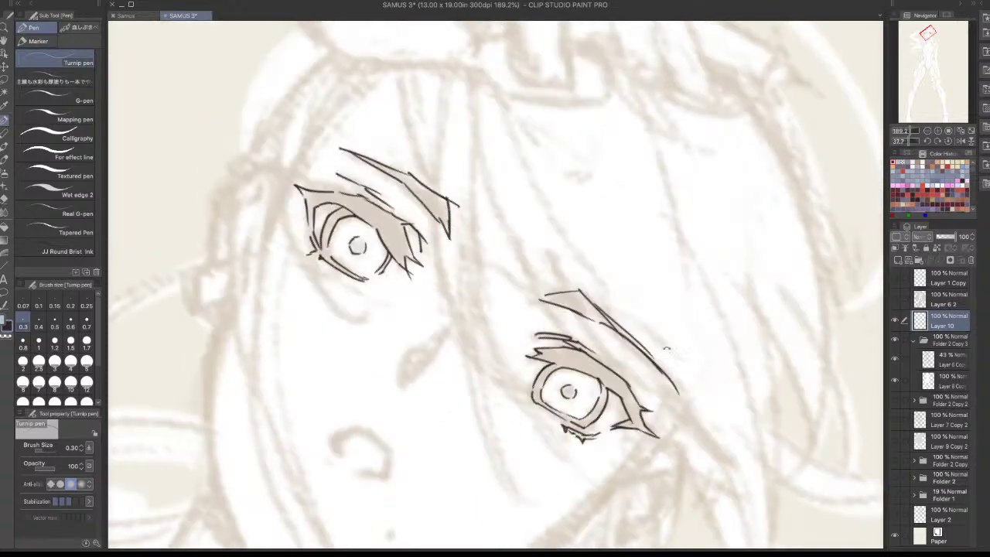
Add the eyelid crease above her left eye and extend the crease at her right eye's outer side
mouse_move(667, 350)
mouse_down()
mouse_move(630, 262)
mouse_move(684, 276)
mouse_up()
drag(300, 316, 335, 298)
key(ctrl+z)
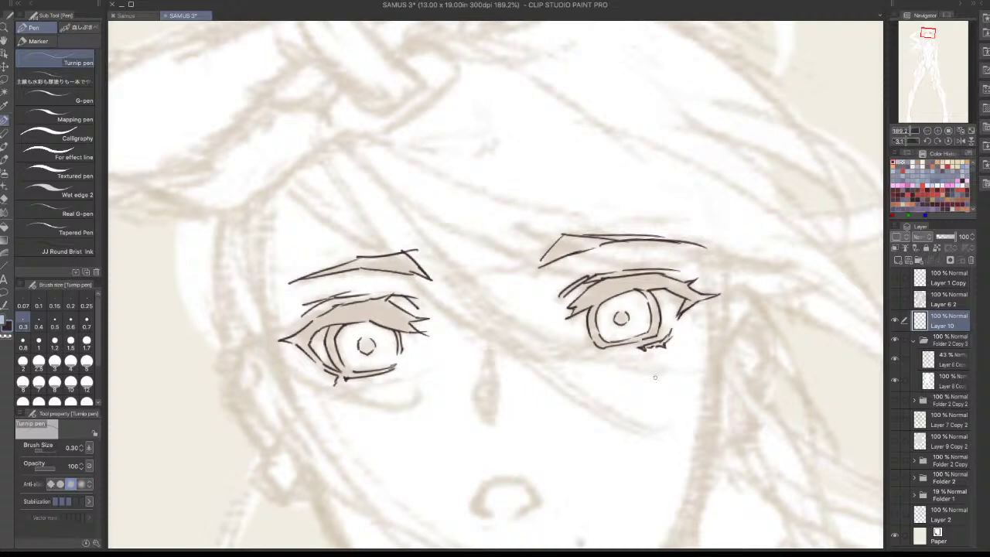
Ink the nose as a narrow bridge line with a pointed diamond-shaped shadow at its tip
mouse_move(489, 352)
mouse_down()
mouse_move(490, 423)
mouse_move(474, 406)
mouse_move(481, 372)
mouse_move(478, 385)
mouse_up()
key(ctrl+z)
key(ctrl+z)
key(ctrl+z)
key(ctrl+z)
Ink the corner of the open mouth on her right side
mouse_move(508, 492)
mouse_down()
mouse_move(502, 385)
mouse_move(468, 401)
mouse_up()
key(ctrl+z)
key(ctrl+z)
key(ctrl+z)
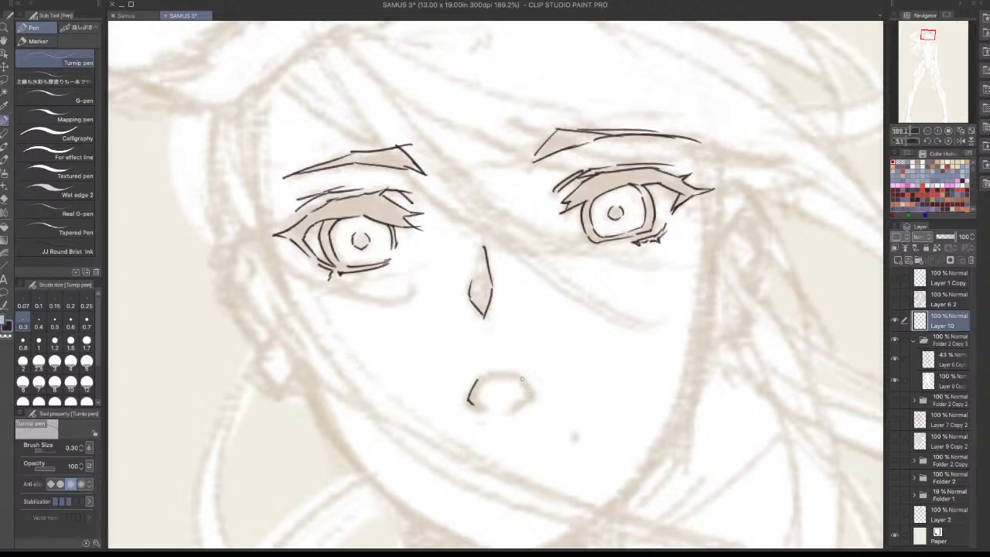
Ink the upper lip line and the mouth's corner on her left side
mouse_move(520, 374)
mouse_down()
mouse_move(535, 393)
mouse_move(529, 400)
mouse_up()
key(ctrl+z)
key(ctrl+z)
drag(634, 347, 647, 294)
key(ctrl+z)
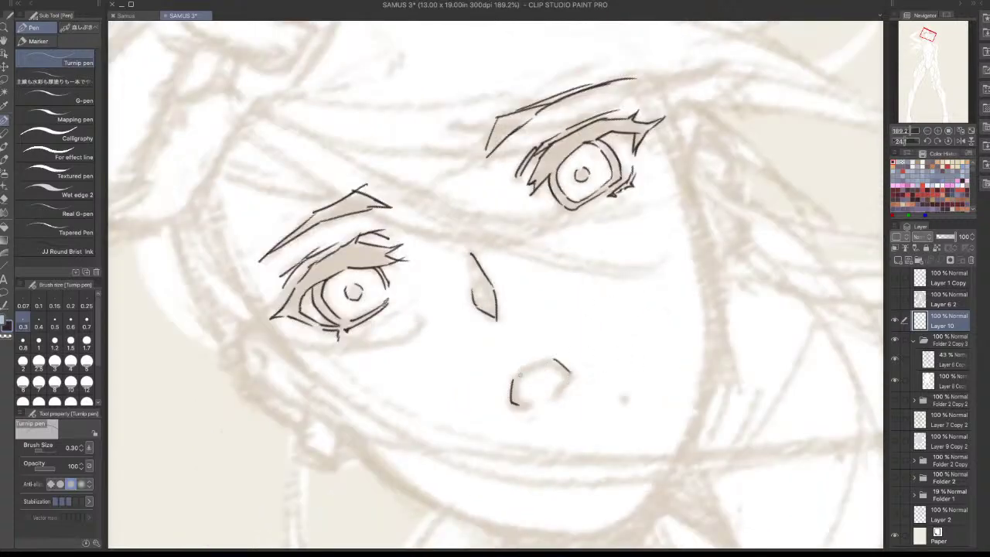
mouse_move(516, 378)
mouse_down()
mouse_move(554, 361)
mouse_move(562, 394)
mouse_move(562, 386)
mouse_up()
key(ctrl+z)
key(ctrl+z)
key(ctrl+z)
drag(657, 337, 571, 434)
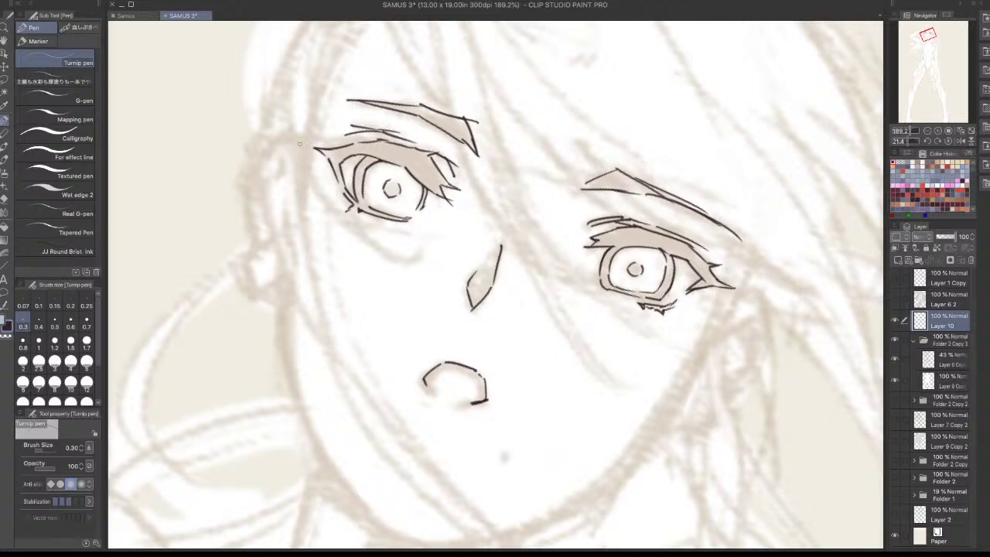
Ink the short face contour beside the outer corner of her right eye
drag(306, 139, 298, 190)
key(ctrl+z)
drag(309, 138, 299, 205)
key(ctrl+z)
drag(284, 277, 287, 363)
key(ctrl+z)
mouse_move(284, 290)
mouse_down()
mouse_move(293, 358)
mouse_move(283, 296)
mouse_move(283, 360)
mouse_move(265, 270)
mouse_up()
key(ctrl+z)
key(ctrl+z)
Ink the long contour of her right cheek and jaw, curving down toward the chin
drag(269, 194, 269, 290)
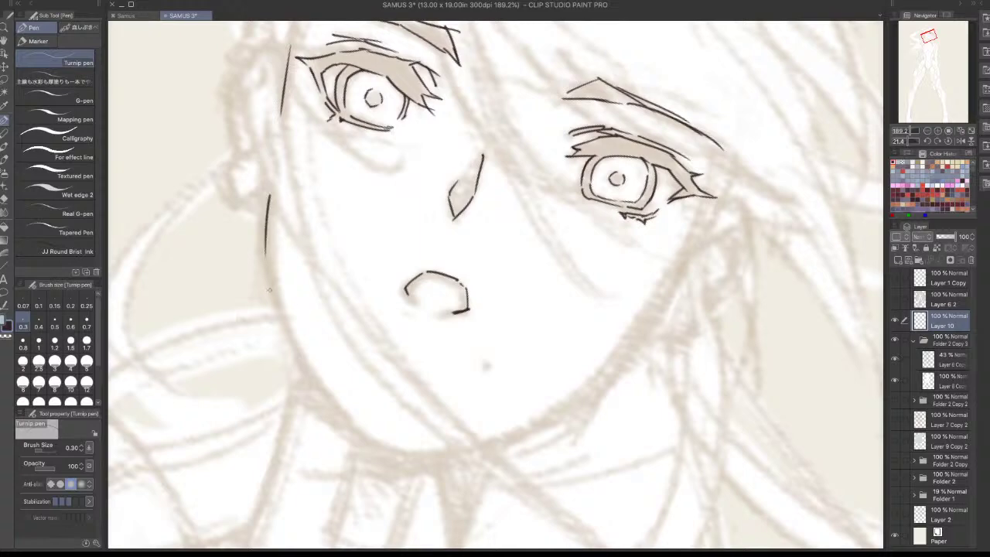
drag(266, 248, 285, 328)
key(ctrl+z)
key(ctrl+z)
drag(267, 242, 281, 317)
key(ctrl+z)
drag(267, 246, 286, 322)
key(ctrl+z)
mouse_move(264, 241)
mouse_down()
mouse_move(278, 309)
mouse_move(310, 377)
mouse_move(349, 424)
mouse_up()
Ink a rounded highlight above the pupil in her left iris
drag(611, 387, 635, 354)
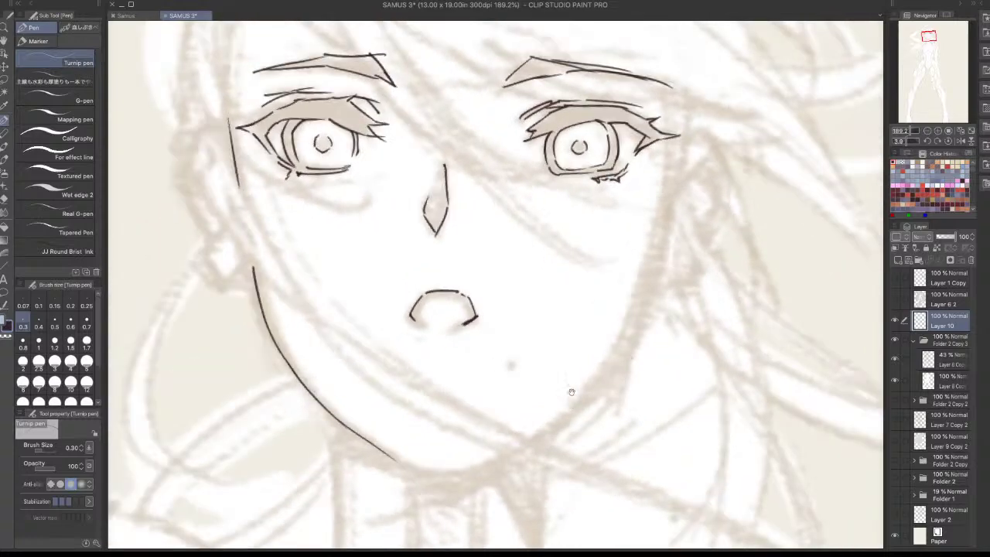
drag(574, 343, 539, 411)
mouse_move(567, 202)
mouse_down()
mouse_move(585, 204)
mouse_move(540, 211)
mouse_move(571, 215)
mouse_move(559, 187)
mouse_up()
key(ctrl+z)
key(ctrl+z)
key(ctrl+z)
key(ctrl+z)
key(ctrl+z)
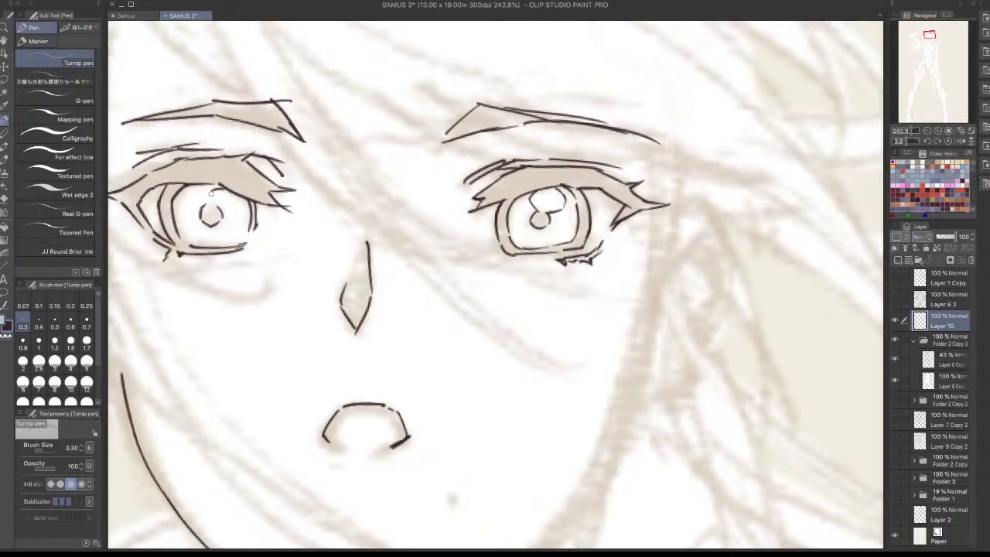
Ink the matching highlight above the pupil in her right iris and small lower highlights in both irises
mouse_move(211, 192)
mouse_down()
mouse_move(211, 204)
mouse_move(232, 209)
mouse_move(237, 200)
mouse_up()
drag(516, 231, 519, 237)
mouse_move(180, 230)
mouse_down()
mouse_move(192, 227)
mouse_move(183, 234)
mouse_up()
drag(523, 233, 518, 246)
key(ctrl+z)
key(ctrl+z)
key(ctrl+z)
scroll(446, 189, down, 5)
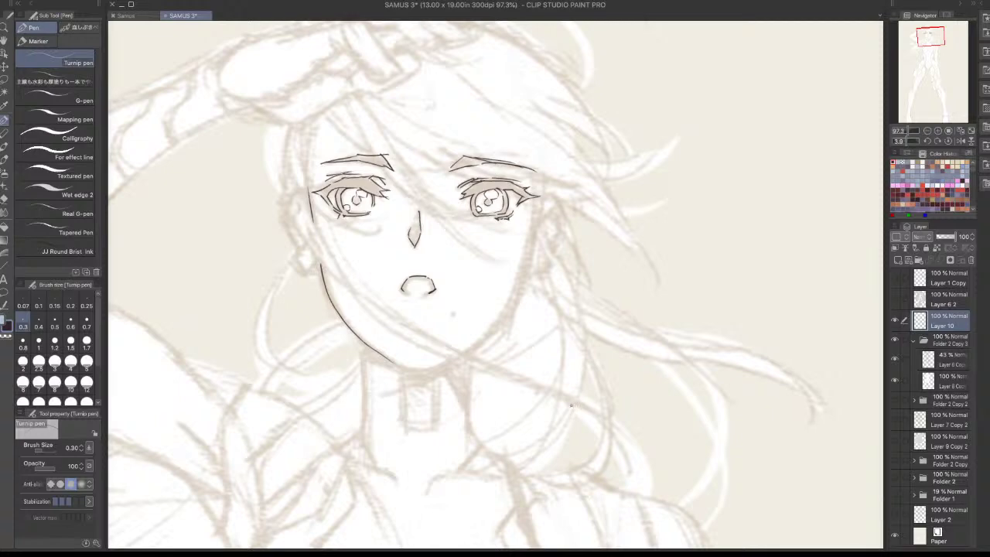
scroll(519, 230, up, 2)
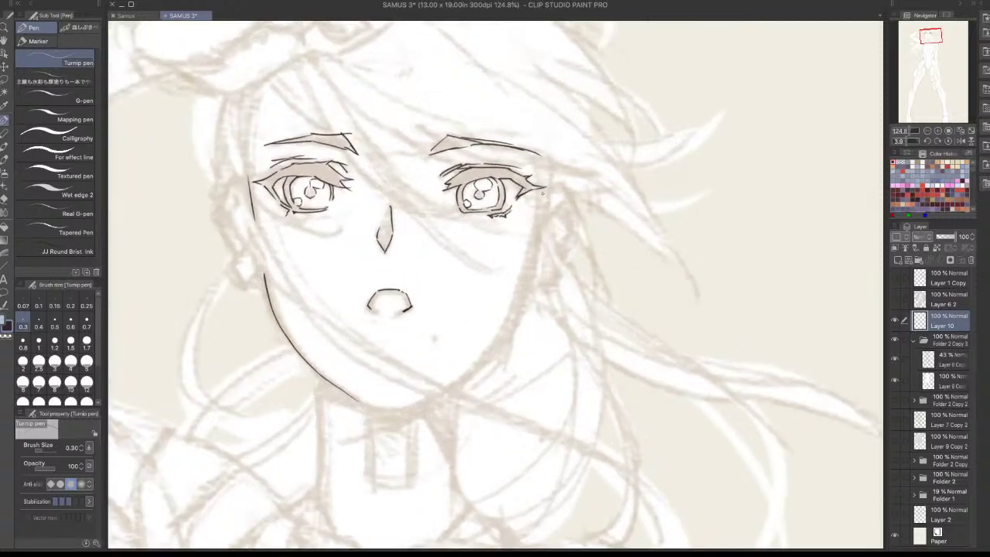
Ink the contour of her left cheek and jaw from the outer eye corner down toward the chin
drag(537, 193, 523, 292)
key(ctrl+z)
drag(537, 192, 521, 280)
key(ctrl+z)
key(ctrl+z)
mouse_move(537, 190)
mouse_down()
mouse_move(509, 324)
mouse_move(451, 373)
mouse_up()
key(ctrl+z)
drag(513, 316, 423, 404)
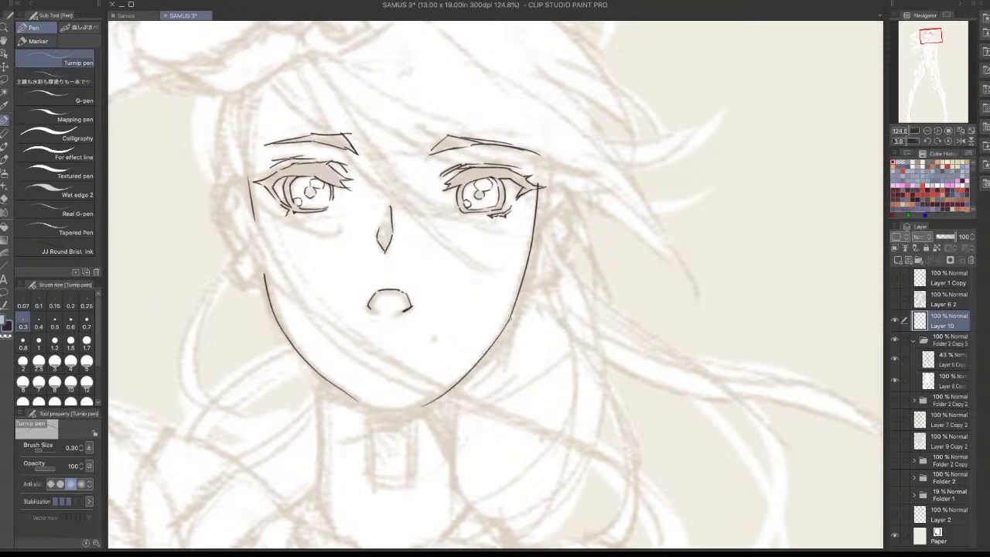
Refine the lower curve of her left jaw where it runs into the chin
drag(644, 316, 641, 244)
mouse_move(534, 357)
mouse_down()
mouse_move(547, 311)
mouse_move(471, 396)
mouse_up()
key(ctrl+z)
drag(534, 303, 458, 407)
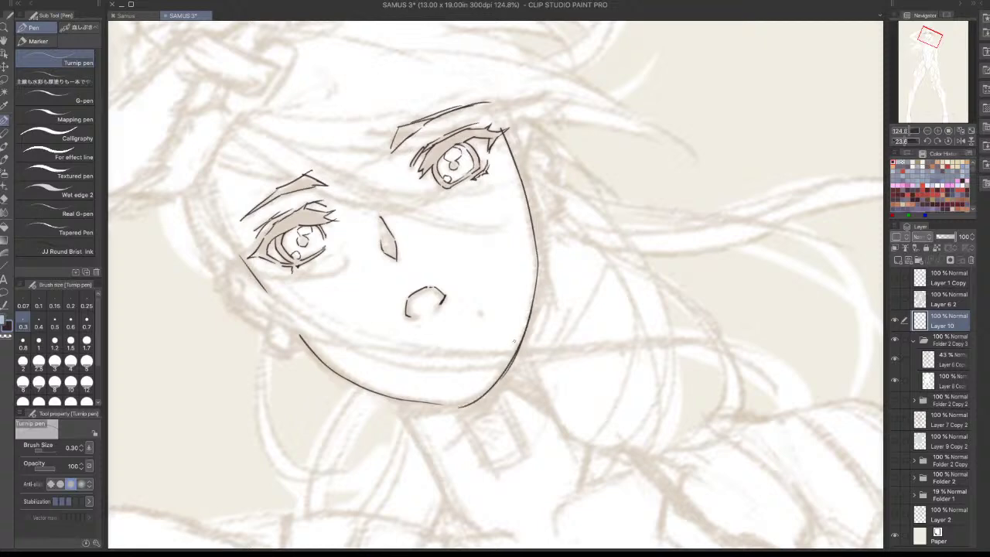
Ink the rounded chin so it joins the left and right jaw lines in one smooth curve
mouse_move(658, 291)
mouse_down()
mouse_move(531, 378)
mouse_move(522, 419)
mouse_up()
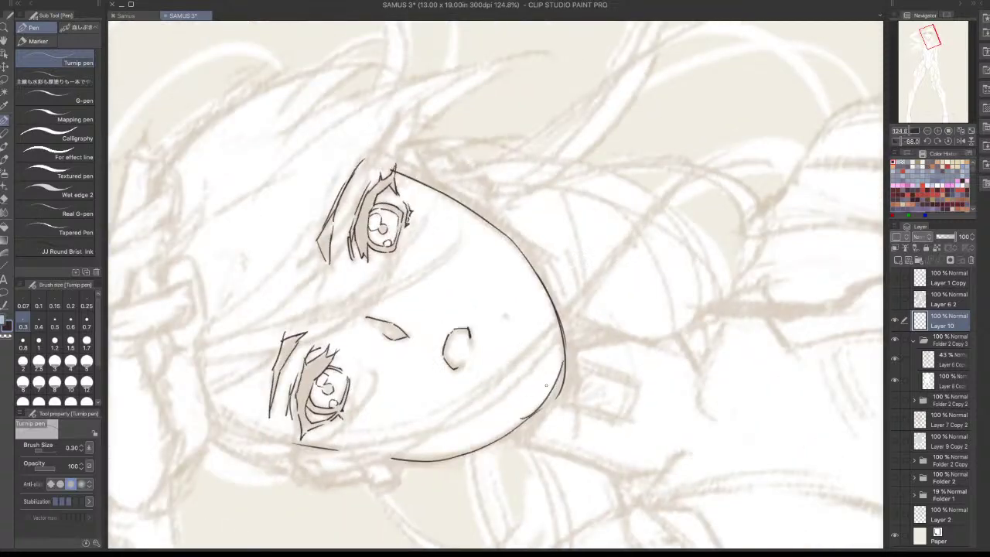
key(ctrl+z)
drag(563, 366, 530, 416)
key(ctrl+z)
key(ctrl+z)
drag(565, 365, 525, 421)
key(ctrl+z)
drag(566, 368, 527, 420)
key(ctrl+z)
drag(555, 389, 513, 431)
drag(691, 375, 599, 414)
key(ctrl+z)
Ink the curved line along her right temple from the hairline down to the outer eye corner
drag(633, 372, 303, 530)
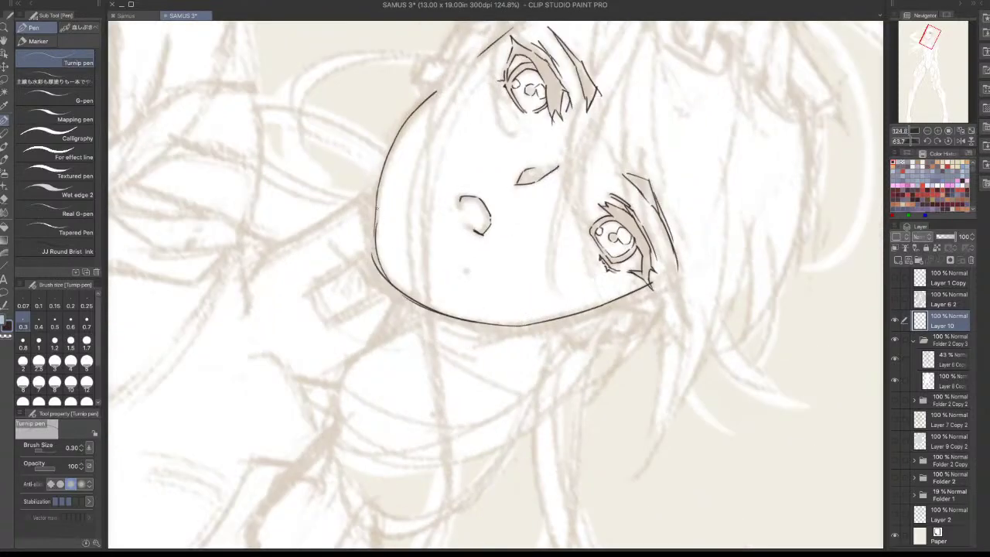
drag(415, 190, 337, 199)
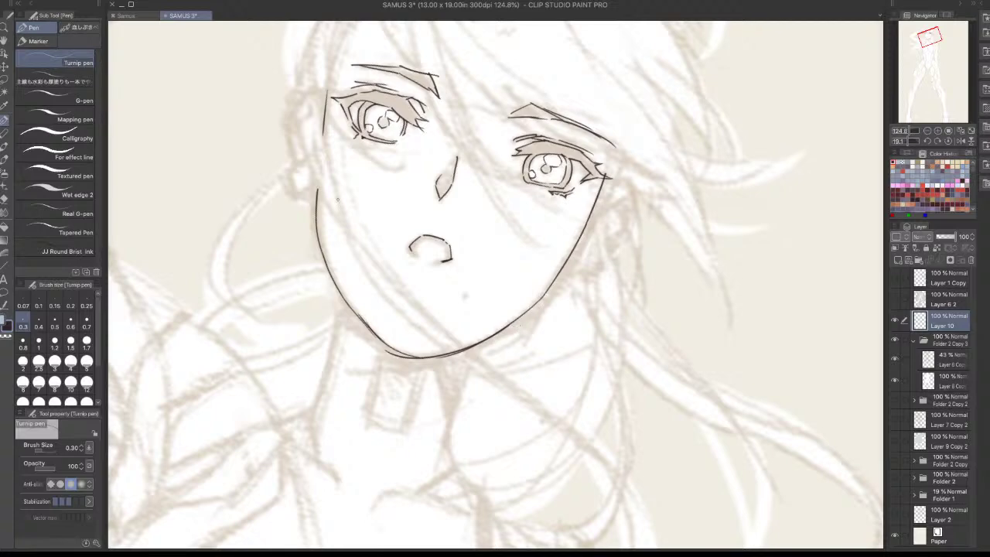
drag(385, 342, 353, 457)
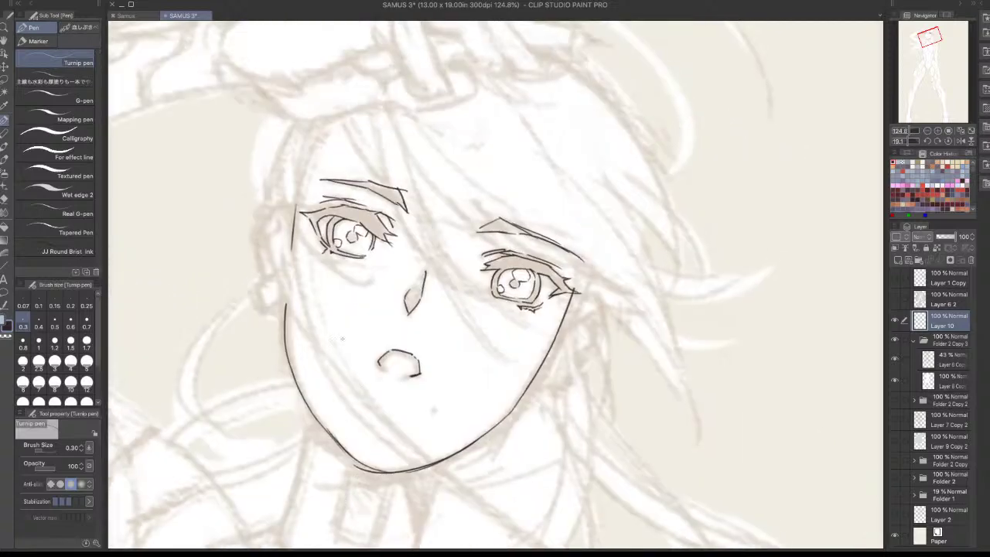
drag(336, 119, 300, 195)
key(ctrl+z)
drag(335, 121, 291, 236)
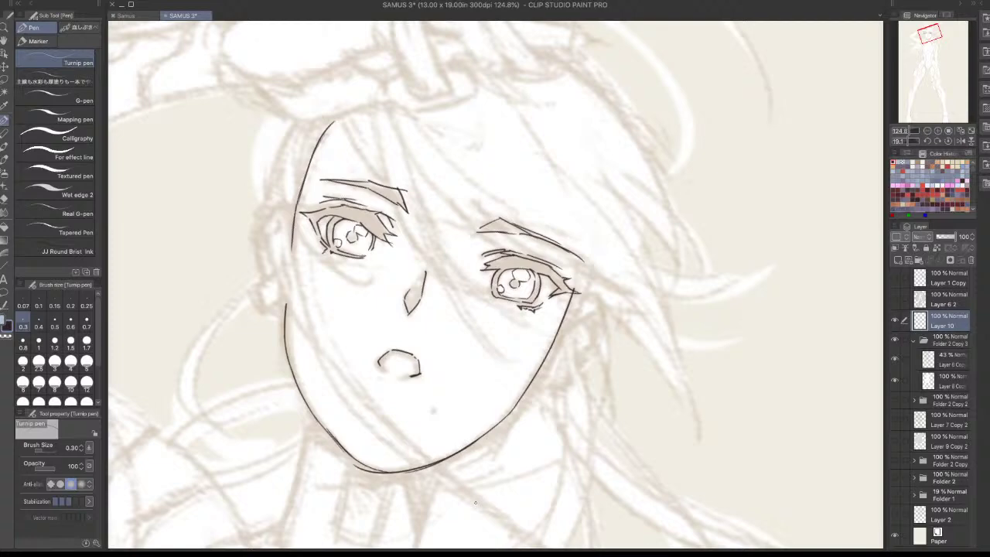
Erase and re-ink the end of the mouth line at the right corner of her lips
drag(627, 239, 546, 155)
scroll(476, 369, up, 1)
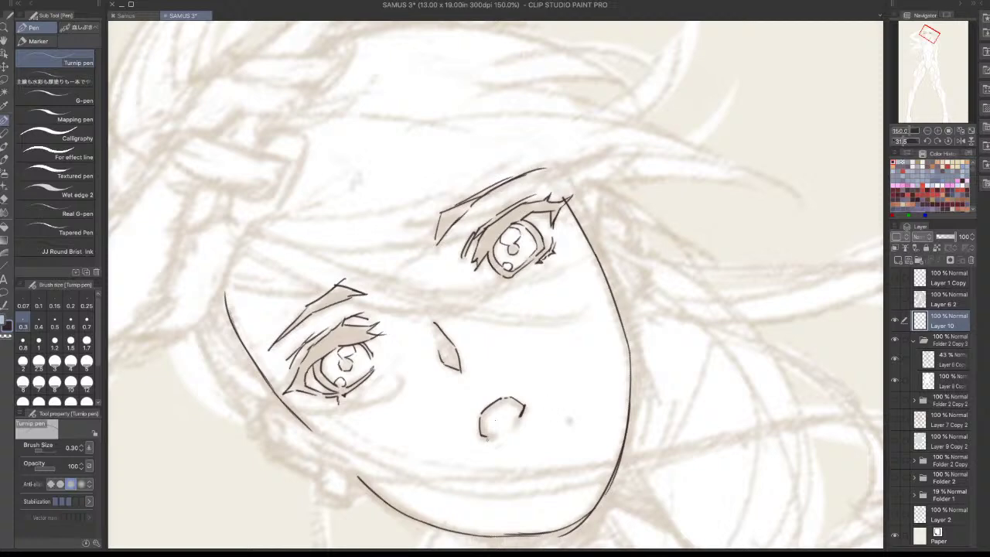
key(e)
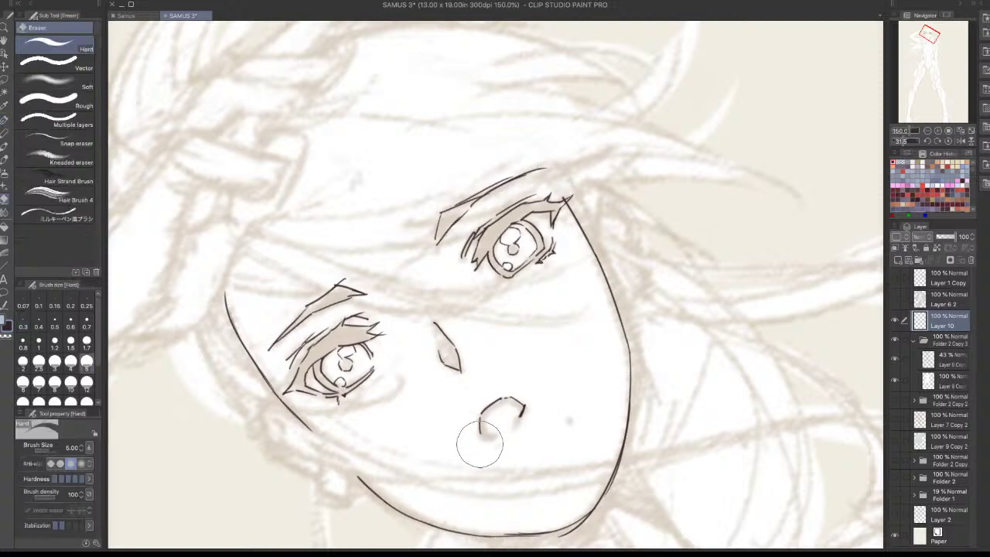
key(p)
drag(480, 432, 514, 427)
key(ctrl+z)
key(ctrl+z)
key(ctrl+z)
key(ctrl+z)
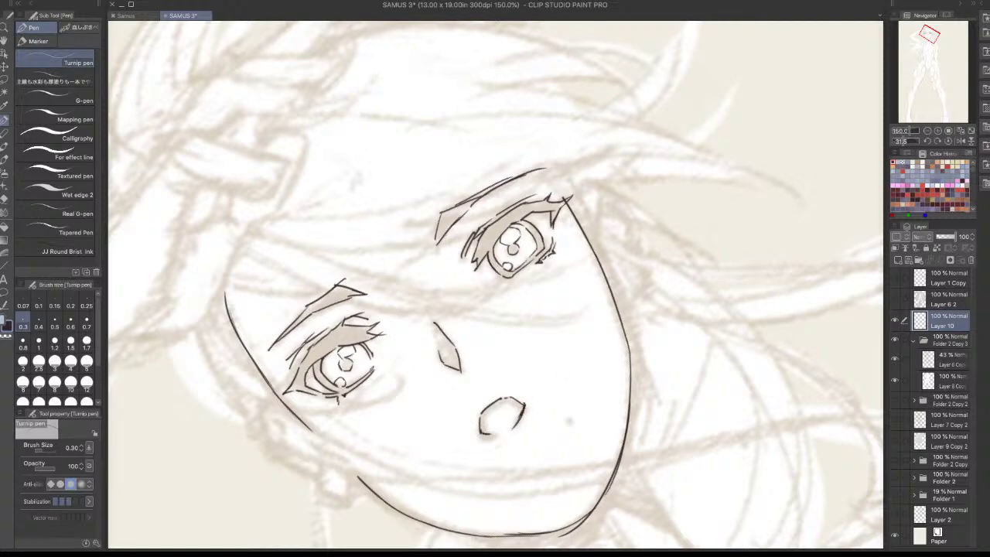
key(ctrl+z)
Ink the thin bang strands falling from the hairline over her forehead to the right eyebrow
drag(607, 355, 477, 414)
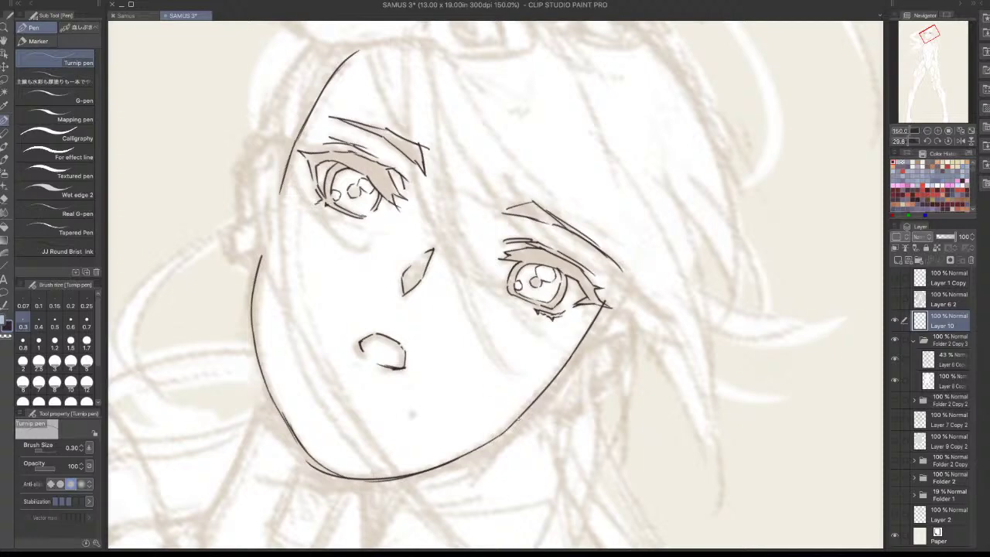
drag(429, 116, 411, 217)
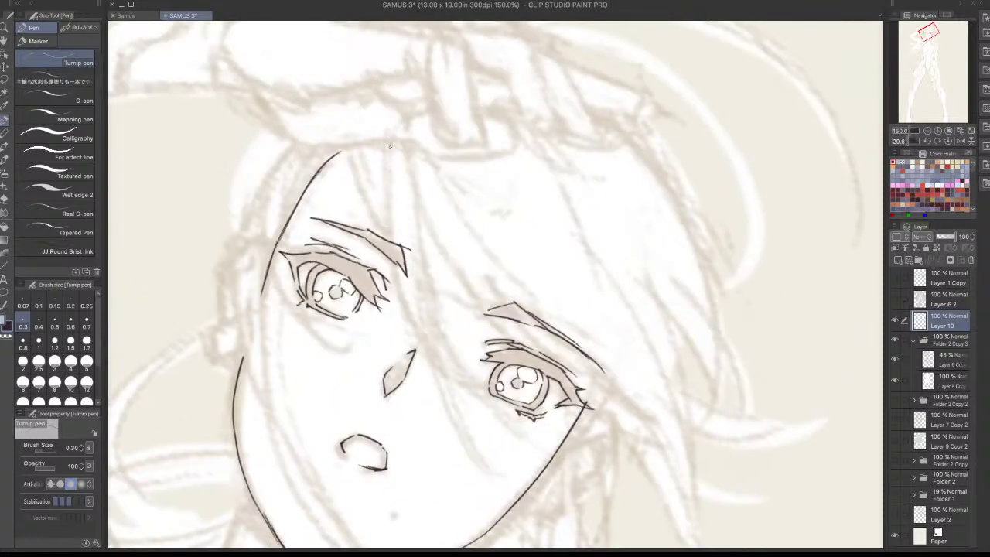
mouse_move(353, 144)
mouse_down()
mouse_move(390, 248)
mouse_move(367, 209)
mouse_move(387, 239)
mouse_up()
key(ctrl+z)
drag(388, 146, 389, 207)
key(ctrl+z)
mouse_move(387, 146)
mouse_down()
mouse_move(395, 265)
mouse_move(444, 387)
mouse_up()
key(ctrl+z)
Ink the lower part of the long central bang past the nose bridge, ending in a pointed tip on her left cheek
drag(389, 255, 502, 487)
key(ctrl+z)
mouse_move(431, 358)
mouse_down()
mouse_move(488, 471)
mouse_move(467, 437)
mouse_move(479, 461)
mouse_up()
key(ctrl+z)
mouse_move(442, 372)
mouse_down()
mouse_move(482, 469)
mouse_move(481, 460)
mouse_up()
key(ctrl+z)
key(ctrl+z)
drag(442, 370, 487, 469)
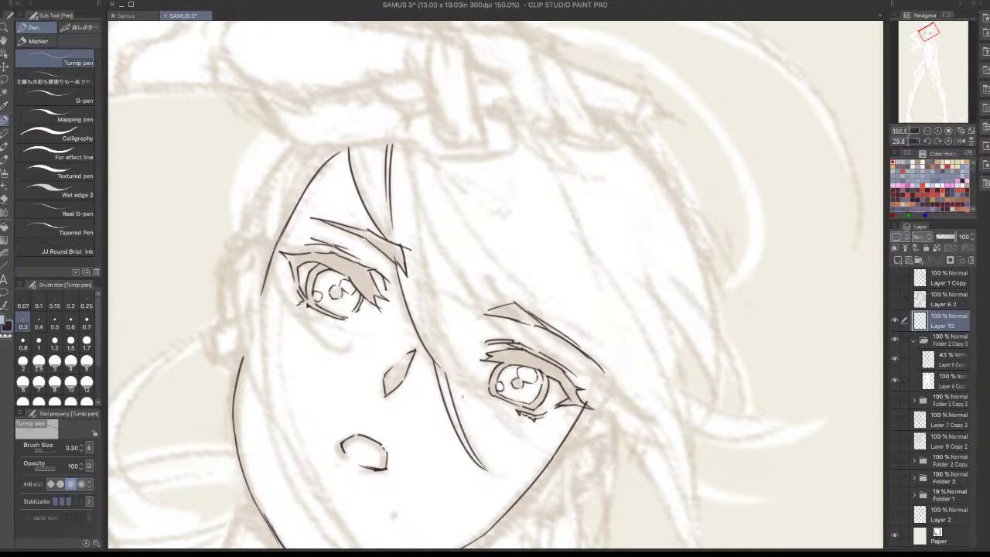
drag(449, 374, 487, 400)
key(ctrl+z)
drag(446, 372, 473, 388)
Ink the second edge of the long central bang and its short side tip beside her left eye
drag(627, 320, 705, 249)
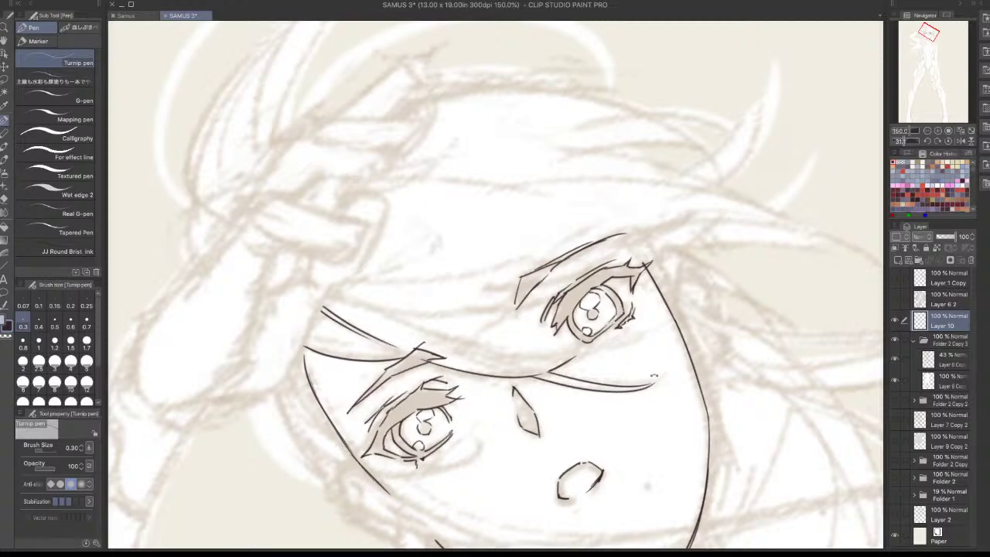
drag(655, 375, 418, 410)
mouse_move(475, 162)
mouse_down()
mouse_move(413, 326)
mouse_move(458, 203)
mouse_move(426, 327)
mouse_move(430, 370)
mouse_up()
key(ctrl+z)
key(ctrl+z)
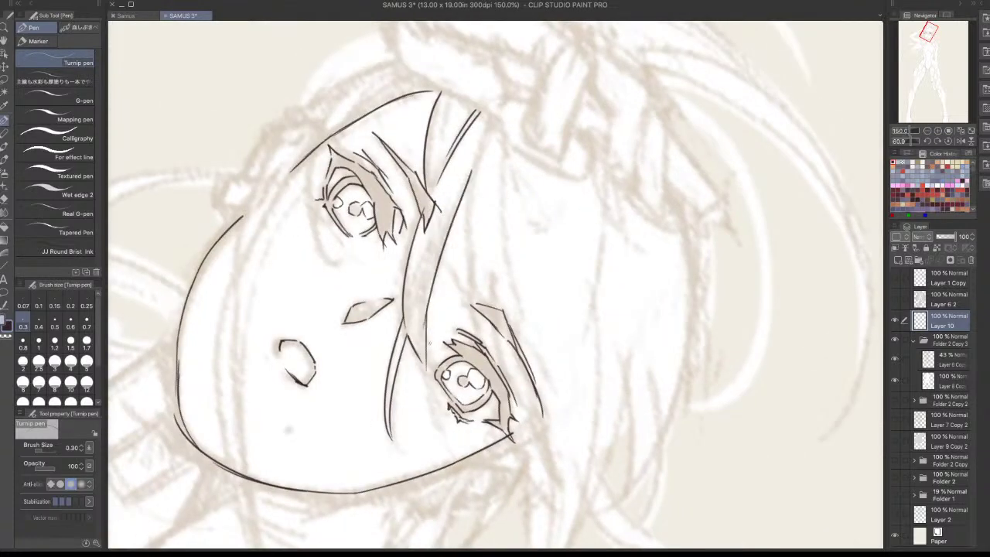
key(ctrl+z)
drag(424, 321, 429, 374)
key(ctrl+z)
drag(422, 315, 428, 379)
Ink a short curved hair line branching from the central bang toward the inner end of her left eyebrow
drag(618, 222, 524, 159)
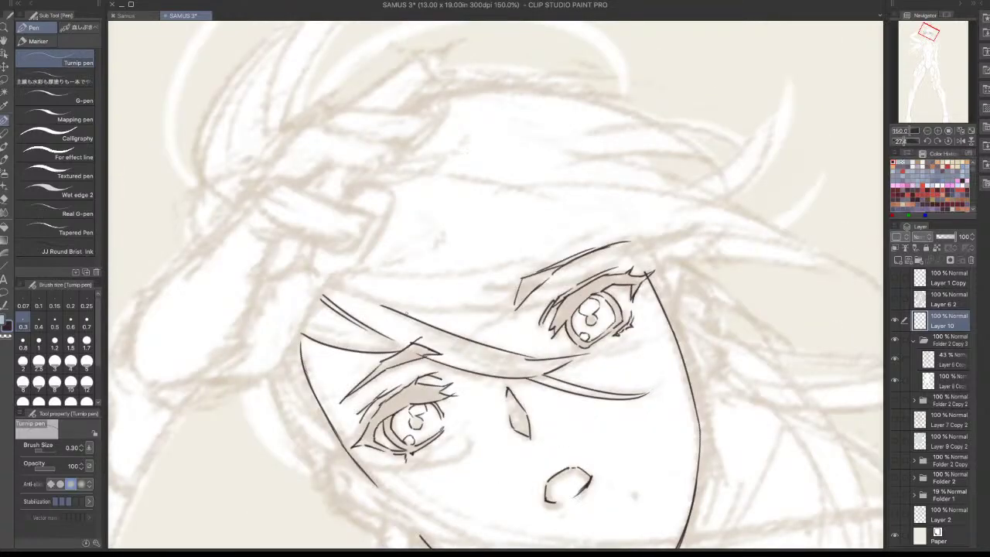
drag(396, 311, 490, 315)
key(ctrl+z)
drag(397, 310, 507, 312)
key(ctrl+z)
drag(398, 311, 495, 307)
Ink a slim two-line hair strand crossing the outer corner of her right eye onto the cheek
drag(737, 303, 481, 459)
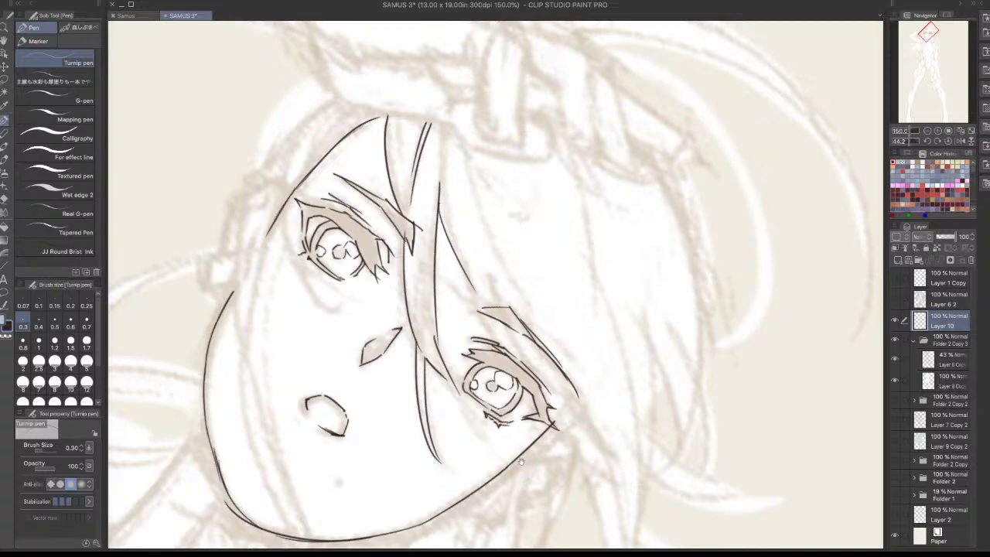
drag(293, 169, 302, 291)
key(ctrl+z)
drag(292, 178, 312, 314)
drag(287, 185, 315, 309)
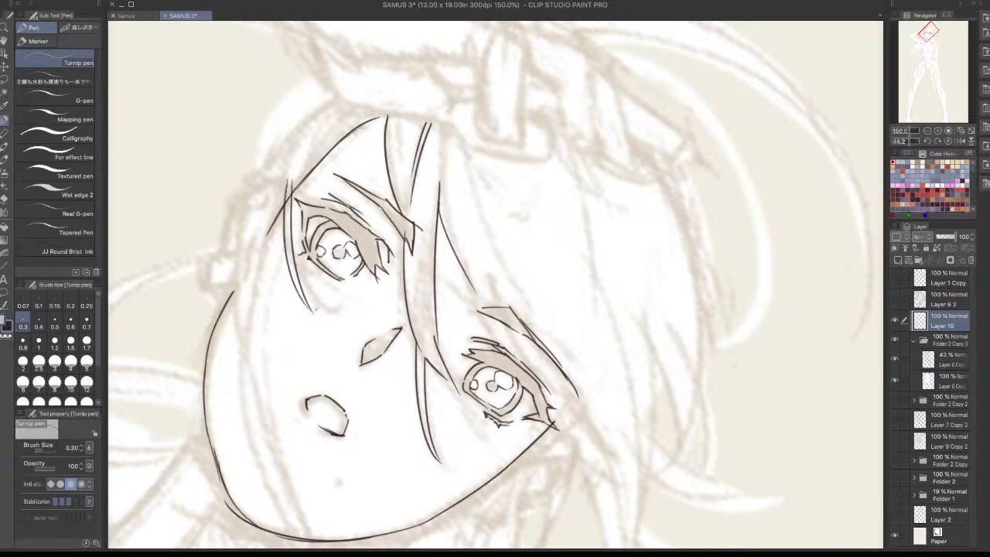
key(ctrl+z)
mouse_move(288, 181)
mouse_down()
mouse_move(285, 233)
mouse_move(325, 294)
mouse_up()
Ink the outer hair edge beside her right temple, curving down to the top of the ear
drag(569, 157, 437, 149)
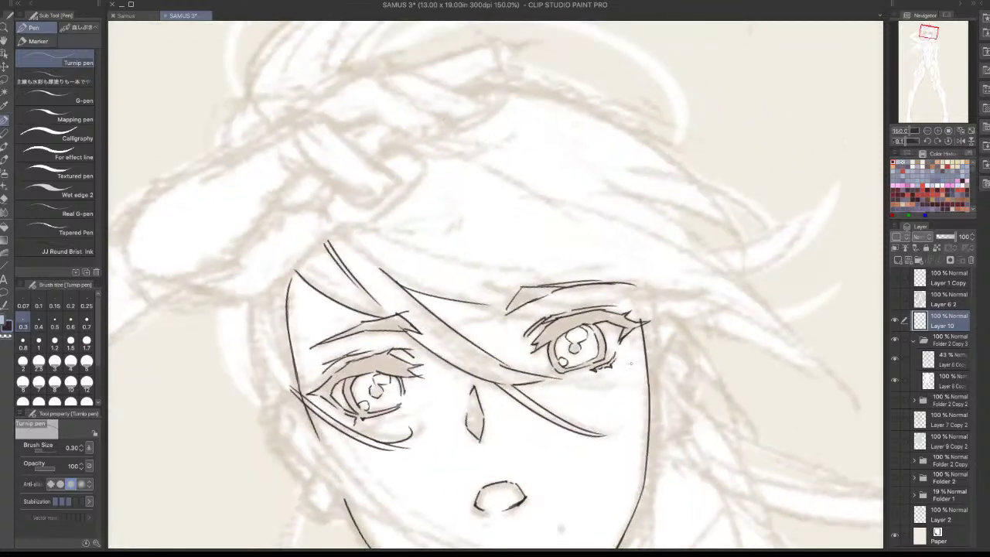
key(ctrl+z)
drag(273, 292, 283, 369)
key(ctrl+z)
drag(251, 298, 265, 404)
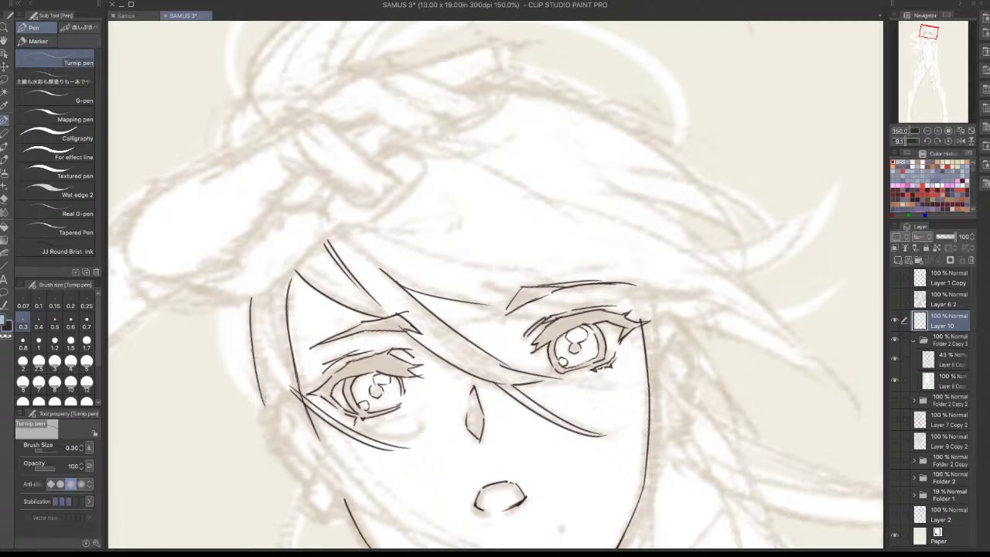
key(ctrl+z)
drag(250, 302, 272, 410)
Ink the outline of her left ear from beside the eye corner down to the lobe
mouse_move(557, 394)
mouse_down()
mouse_move(557, 293)
mouse_move(397, 377)
mouse_up()
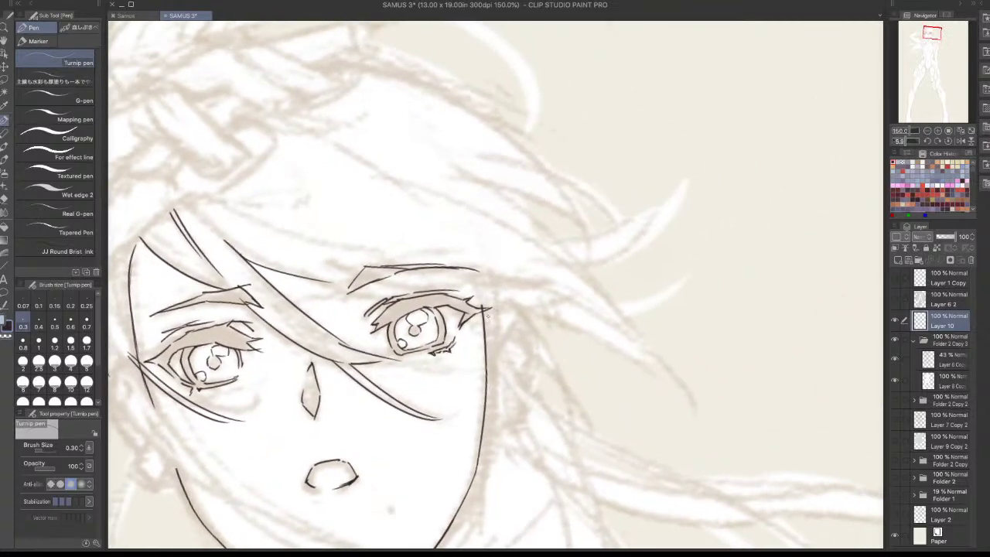
drag(486, 317, 497, 308)
mouse_move(511, 302)
mouse_down()
mouse_move(523, 333)
mouse_move(517, 404)
mouse_move(493, 451)
mouse_move(599, 367)
mouse_up()
key(ctrl+z)
key(ctrl+z)
key(ctrl+z)
key(ctrl+z)
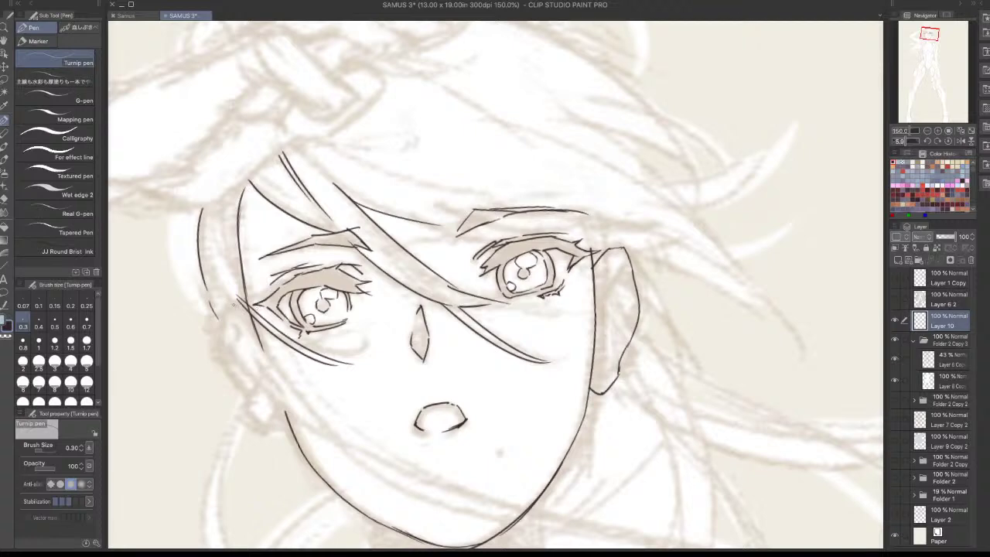
Ink the outline of her right ear and its lobe down to the jaw line
mouse_move(229, 298)
mouse_down()
mouse_move(248, 312)
mouse_move(215, 315)
mouse_move(215, 339)
mouse_move(218, 312)
mouse_move(213, 347)
mouse_move(222, 375)
mouse_move(265, 421)
mouse_up()
key(ctrl+z)
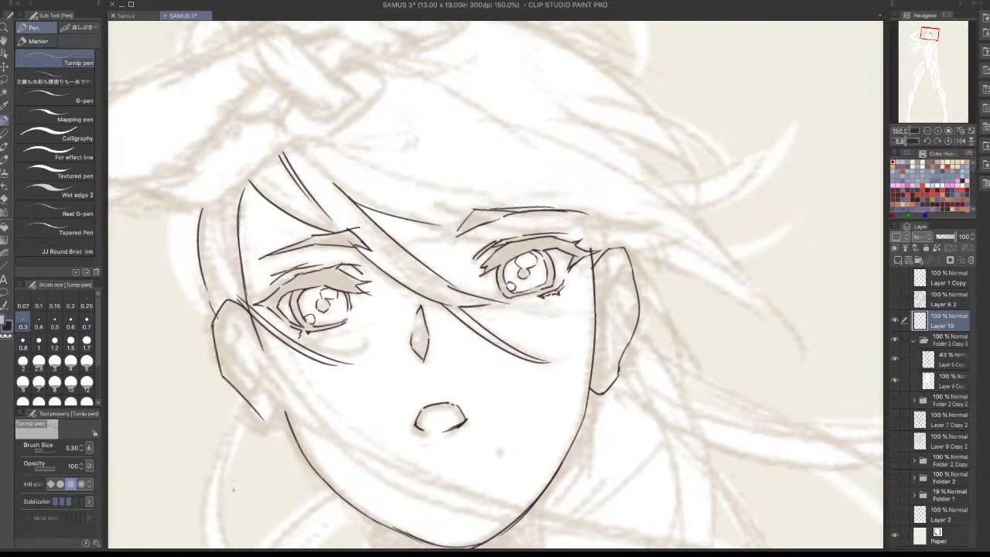
key(ctrl+z)
drag(222, 376, 255, 416)
key(ctrl+z)
drag(224, 376, 254, 414)
key(ctrl+z)
mouse_move(222, 372)
mouse_down()
mouse_move(259, 439)
mouse_move(293, 436)
mouse_up()
key(ctrl+z)
key(ctrl+z)
key(ctrl+z)
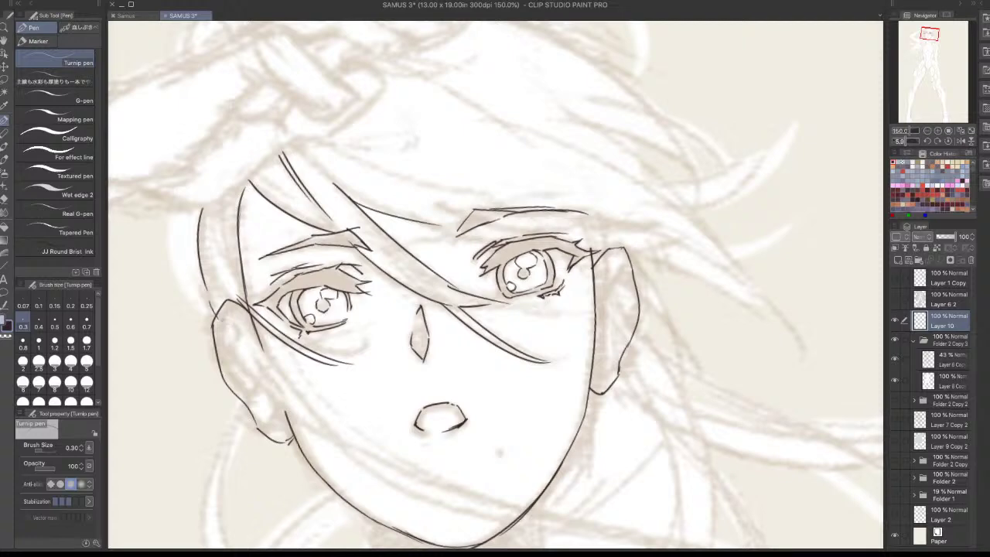
Ink the inner fold line of her right ear
drag(237, 323, 252, 354)
key(ctrl+z)
drag(233, 321, 261, 364)
key(ctrl+z)
Ink the short line from her left brow end to the ear and the inner folds of her left ear
mouse_move(605, 329)
mouse_down()
mouse_move(574, 370)
mouse_move(526, 404)
mouse_move(511, 406)
mouse_move(517, 348)
mouse_move(501, 382)
mouse_up()
key(ctrl+z)
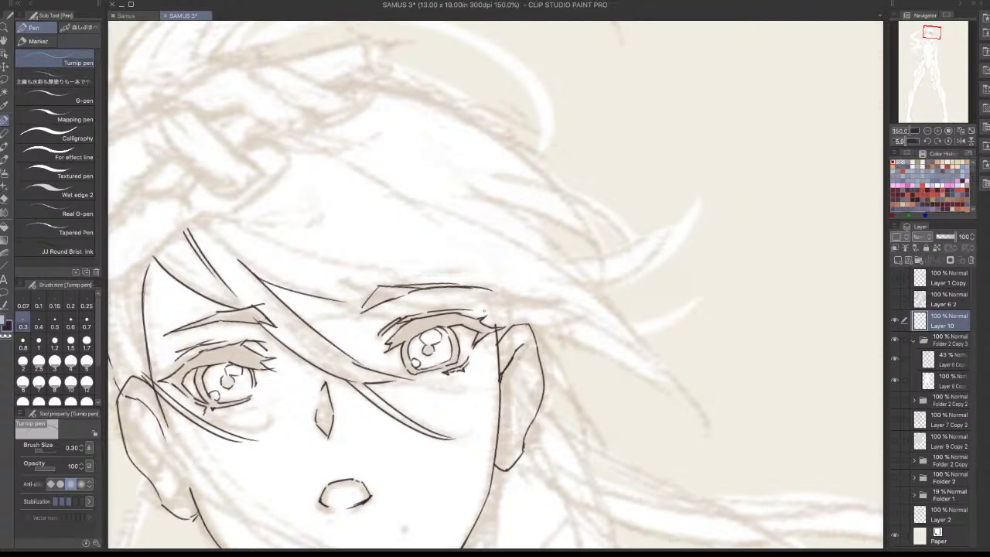
drag(485, 293, 505, 356)
drag(667, 272, 652, 318)
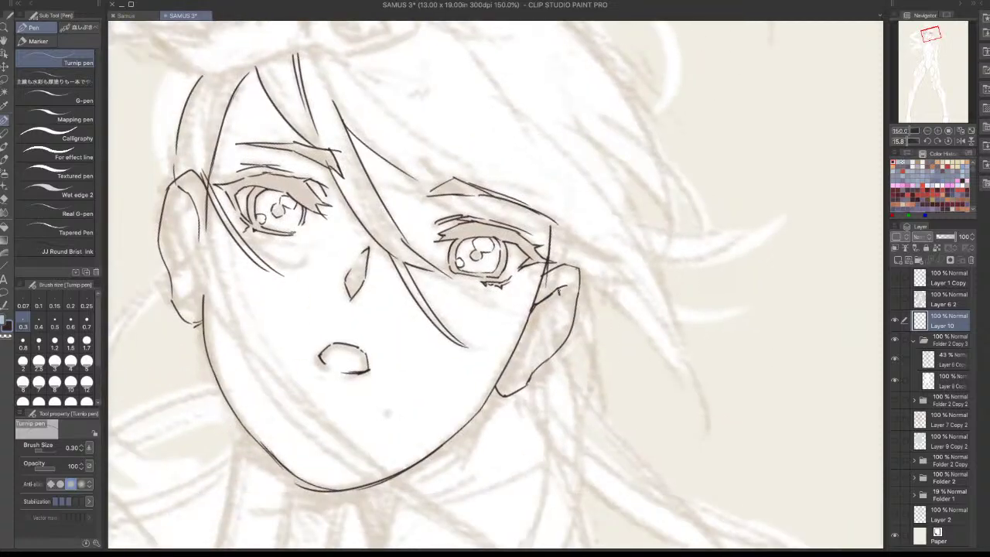
drag(558, 303, 557, 328)
mouse_move(522, 360)
mouse_down()
mouse_move(504, 368)
mouse_move(517, 366)
mouse_up()
drag(541, 319, 576, 410)
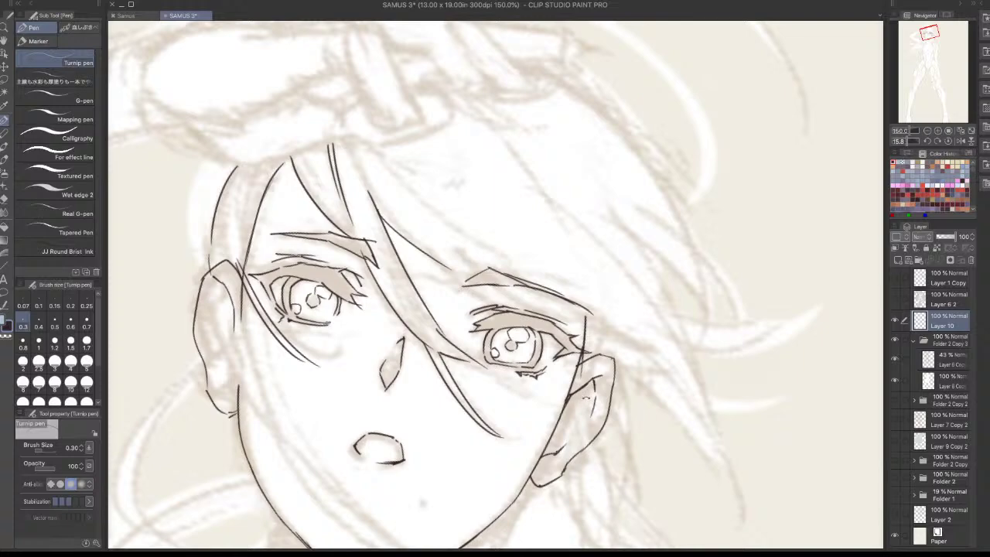
Ink small lash flicks along the upper lid of her right eye
drag(640, 364, 577, 294)
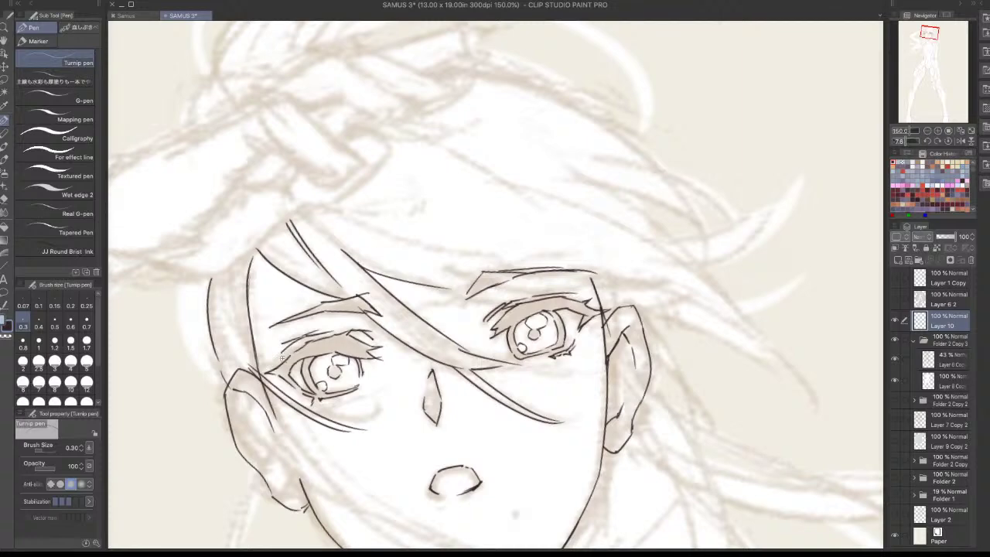
mouse_move(282, 360)
mouse_down()
mouse_move(308, 342)
mouse_move(295, 339)
mouse_up()
key(ctrl+z)
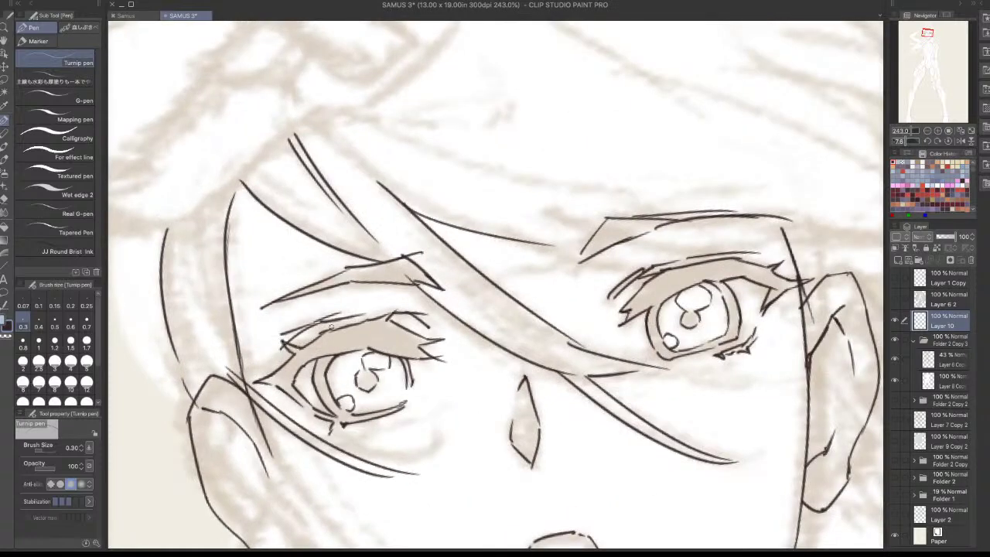
key(ctrl+z)
Ink a small pointed lash flick on the upper lid of her left eye
drag(603, 369, 422, 431)
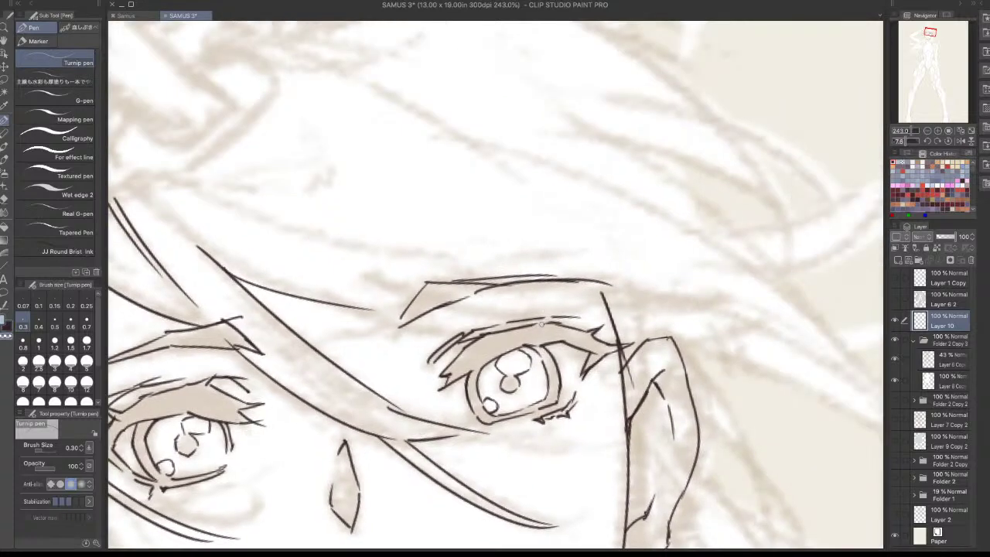
drag(529, 325, 555, 302)
key(ctrl+z)
key(ctrl+z)
key(ctrl+z)
scroll(602, 294, down, 3)
drag(594, 426, 623, 347)
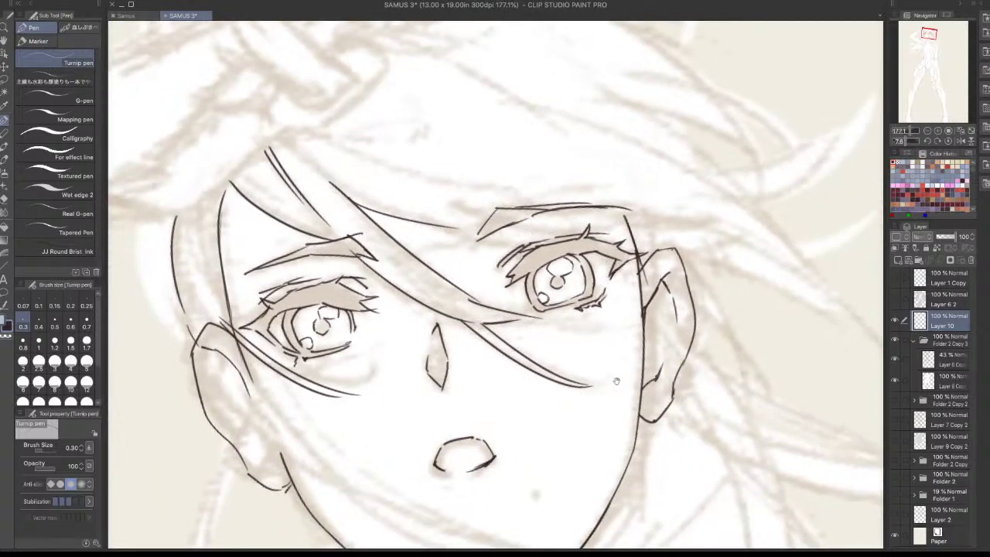
Ink the outer line of the side bangs strand above her right ear with the Turnip pen
drag(578, 409, 526, 410)
drag(629, 381, 572, 226)
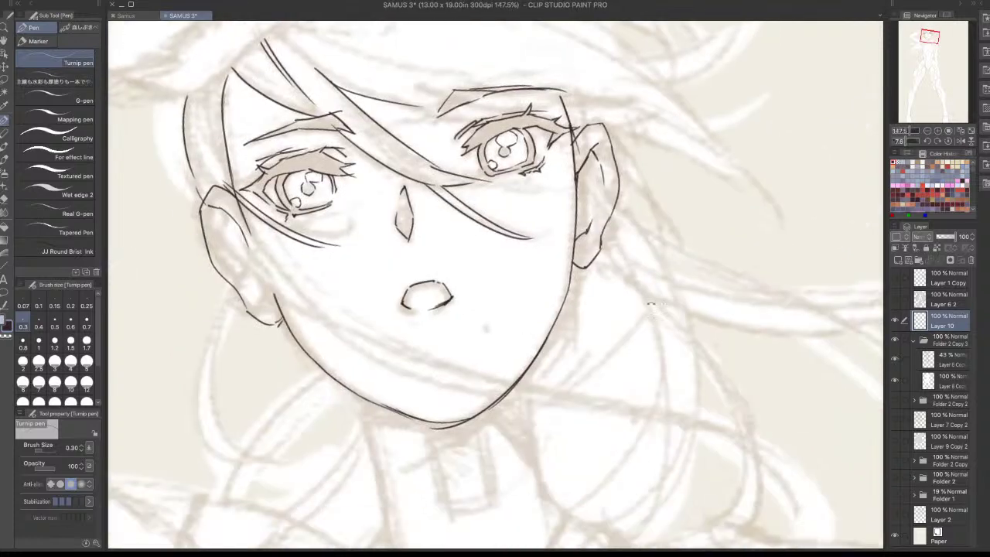
drag(613, 274, 602, 339)
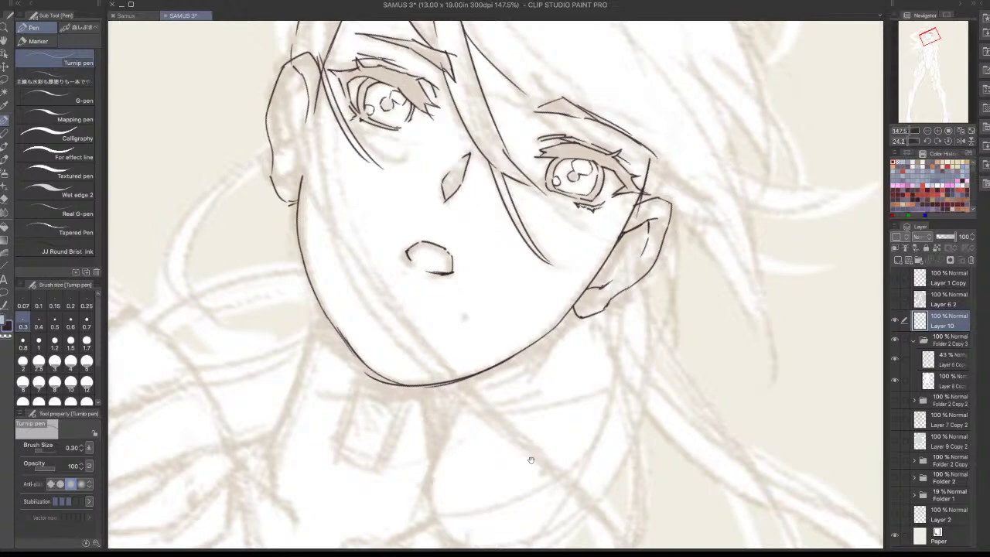
drag(425, 311, 428, 496)
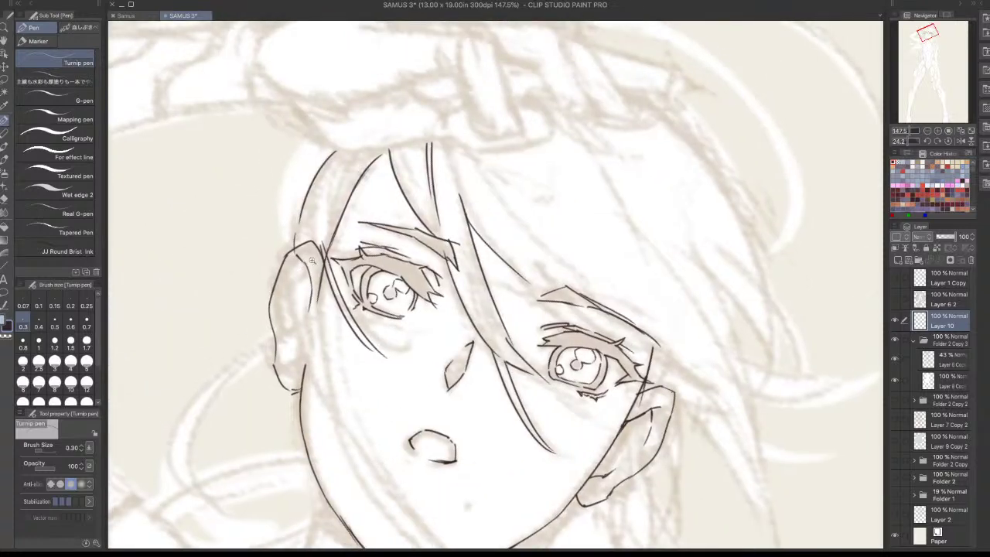
mouse_move(291, 253)
mouse_down()
mouse_move(338, 277)
mouse_move(339, 256)
mouse_move(328, 253)
mouse_up()
key(.)
key(c)
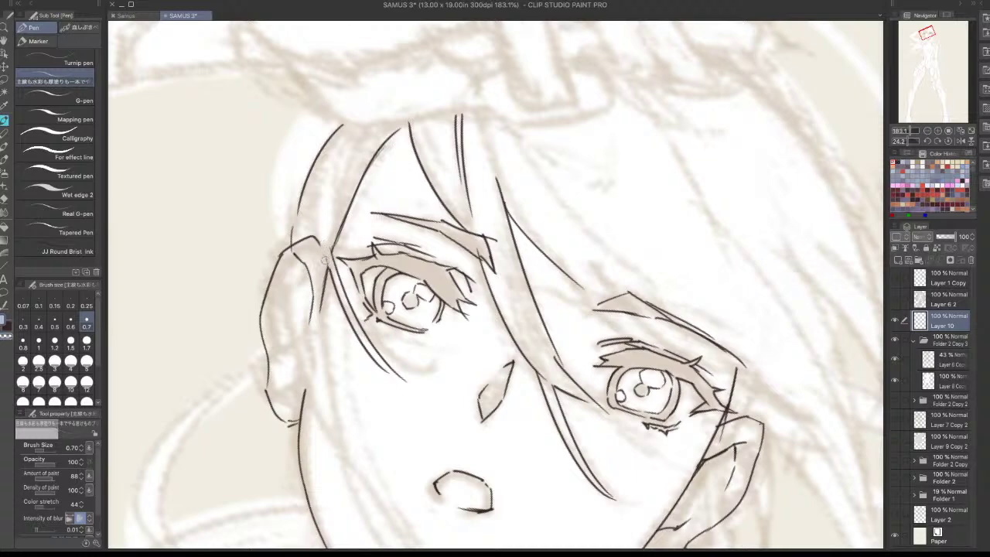
key(p)
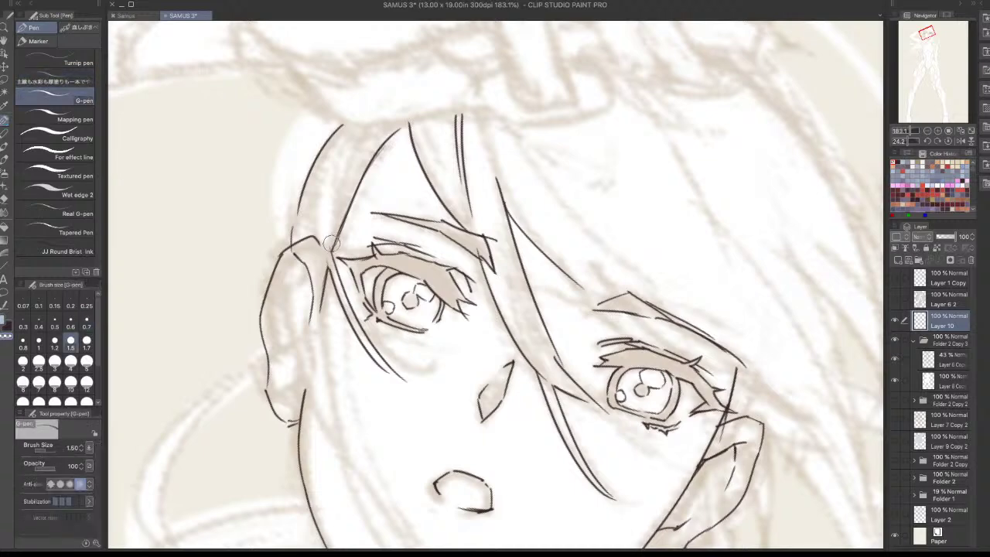
key(p)
click(62, 61)
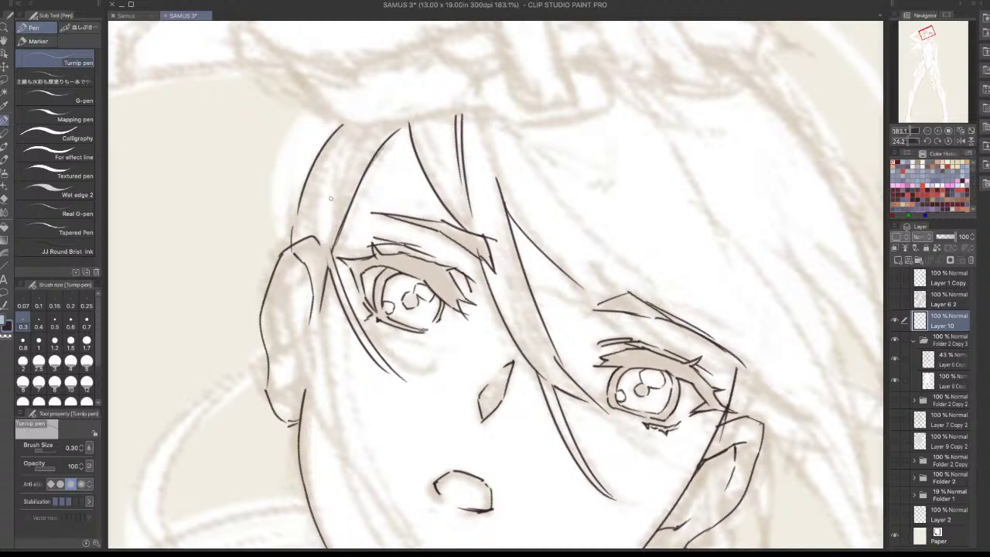
drag(332, 199, 332, 254)
key(ctrl+z)
key(ctrl+z)
drag(319, 172, 313, 258)
drag(369, 125, 360, 143)
key(ctrl+z)
Ink a short bang line crossing the inner end of her left eyebrow
scroll(635, 371, down, 3)
mouse_move(681, 344)
mouse_down()
mouse_move(668, 341)
mouse_move(674, 254)
mouse_move(602, 138)
mouse_up()
mouse_move(492, 299)
mouse_down()
mouse_move(524, 273)
mouse_move(514, 278)
mouse_up()
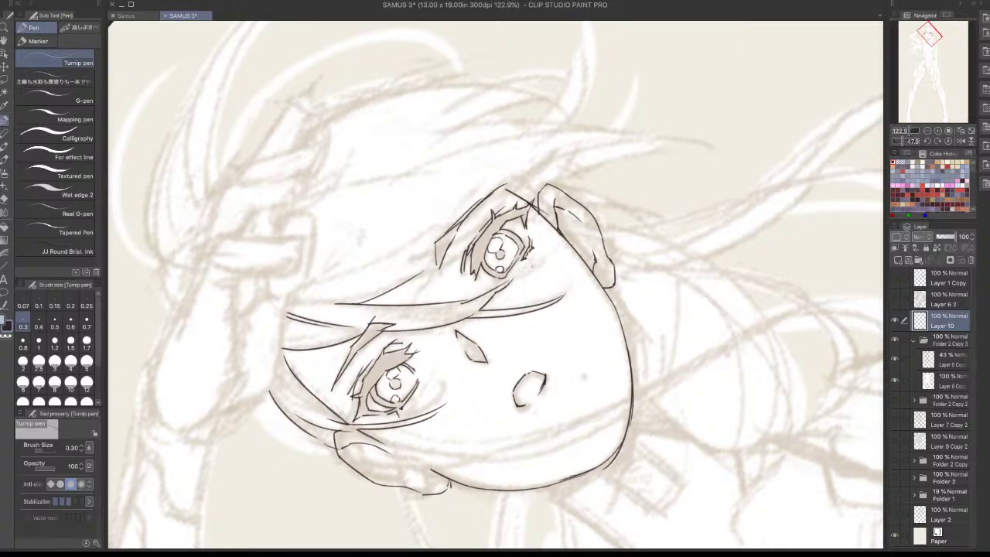
drag(686, 267, 496, 418)
drag(635, 311, 632, 326)
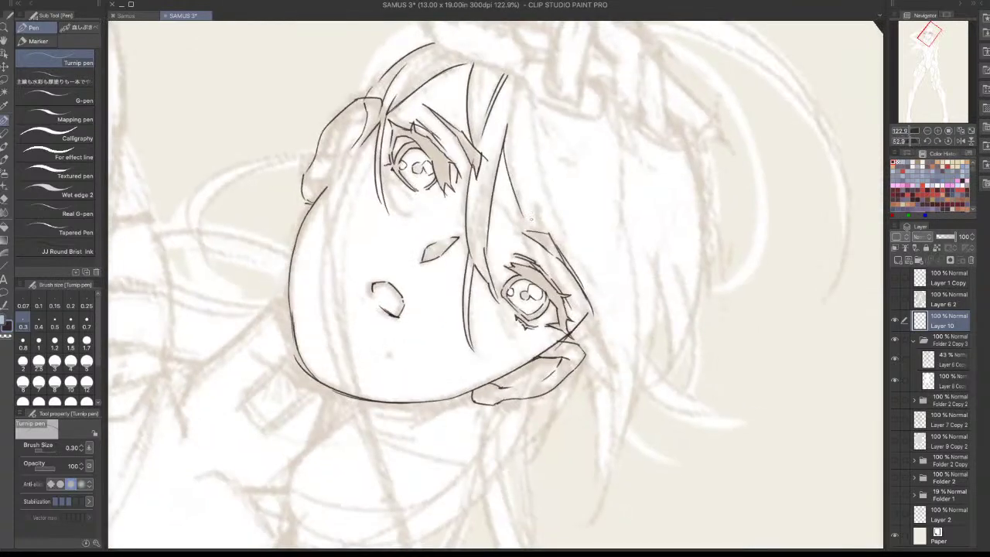
mouse_move(536, 194)
mouse_down()
mouse_move(541, 243)
mouse_move(543, 232)
mouse_move(529, 247)
mouse_up()
key(ctrl+z)
mouse_move(519, 206)
mouse_down()
mouse_move(530, 246)
mouse_move(557, 280)
mouse_up()
drag(651, 239, 694, 289)
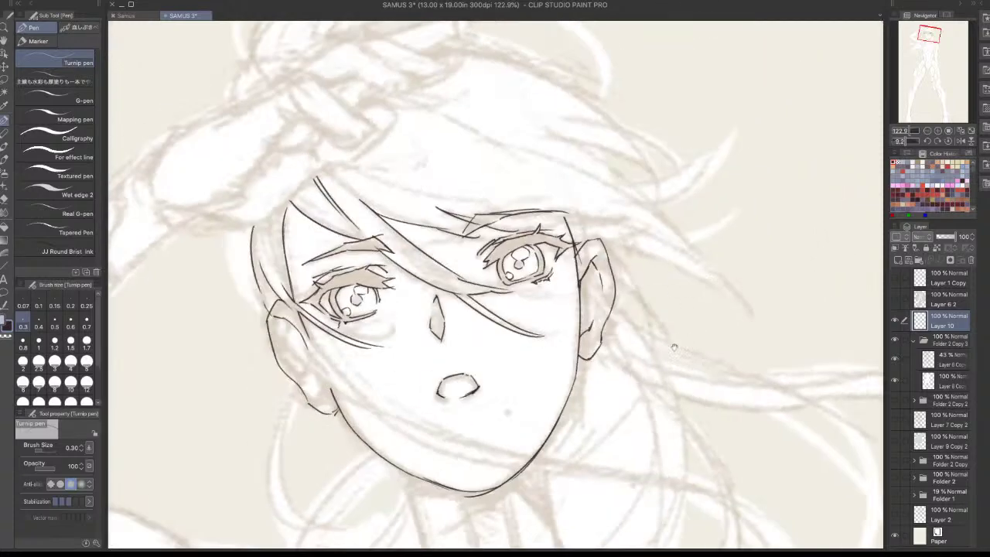
Ink the first edge lines of the long hair strand running from her right ear down across the cheek
drag(668, 410, 450, 493)
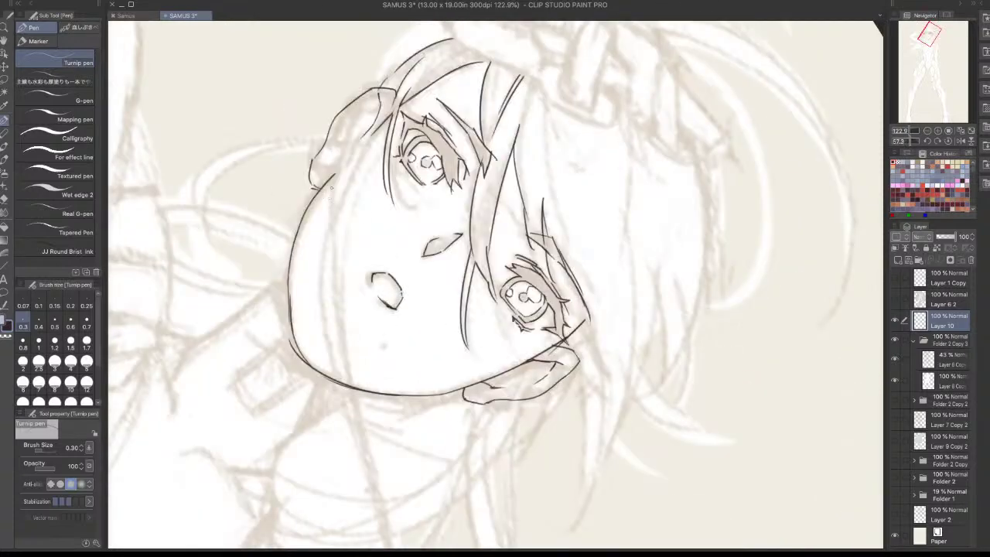
drag(343, 158, 330, 226)
drag(393, 112, 335, 249)
key(ctrl+z)
drag(392, 107, 348, 240)
key(ctrl+z)
mouse_move(392, 113)
mouse_down()
mouse_move(340, 241)
mouse_move(342, 352)
mouse_up()
drag(331, 210, 323, 346)
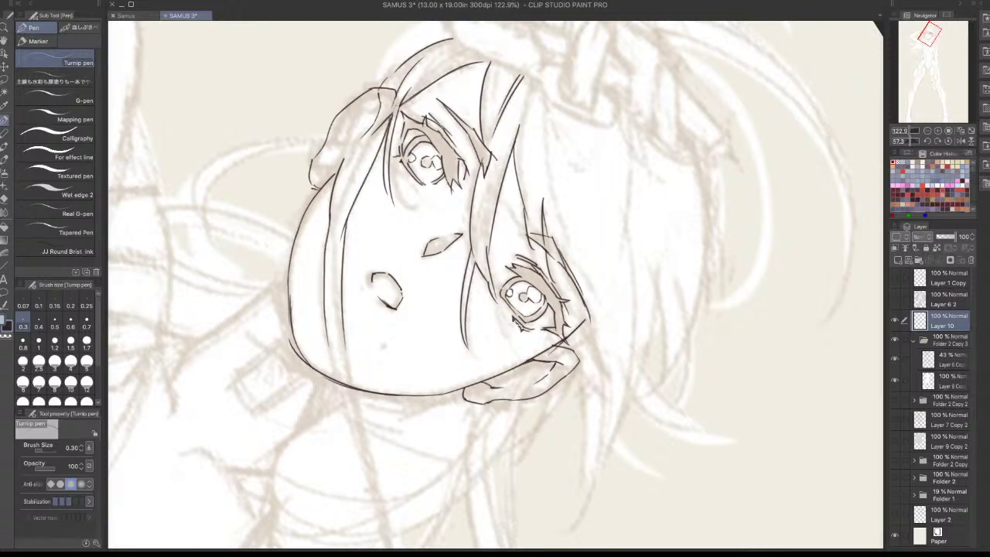
key(ctrl+z)
drag(331, 209, 352, 425)
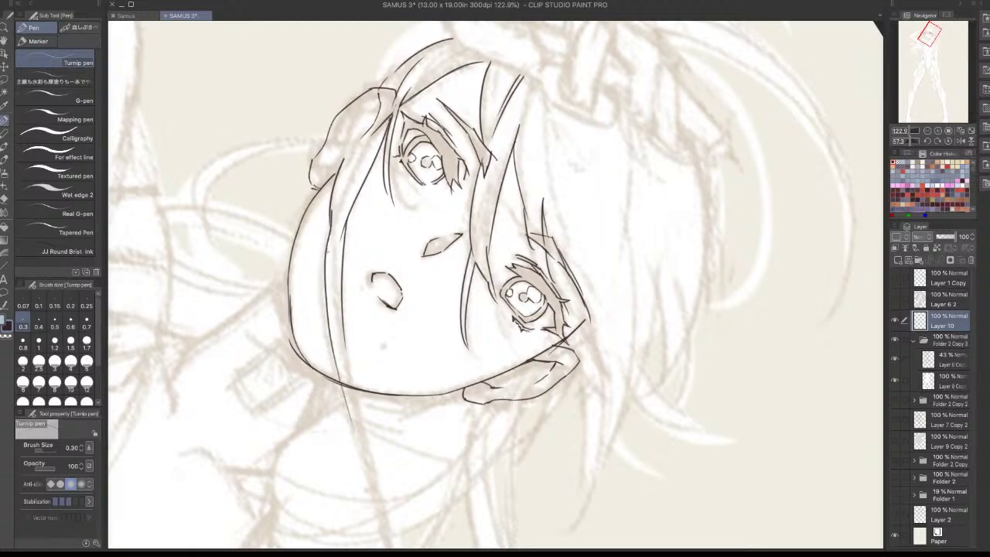
key(ctrl+z)
drag(331, 221, 334, 379)
key(ctrl+z)
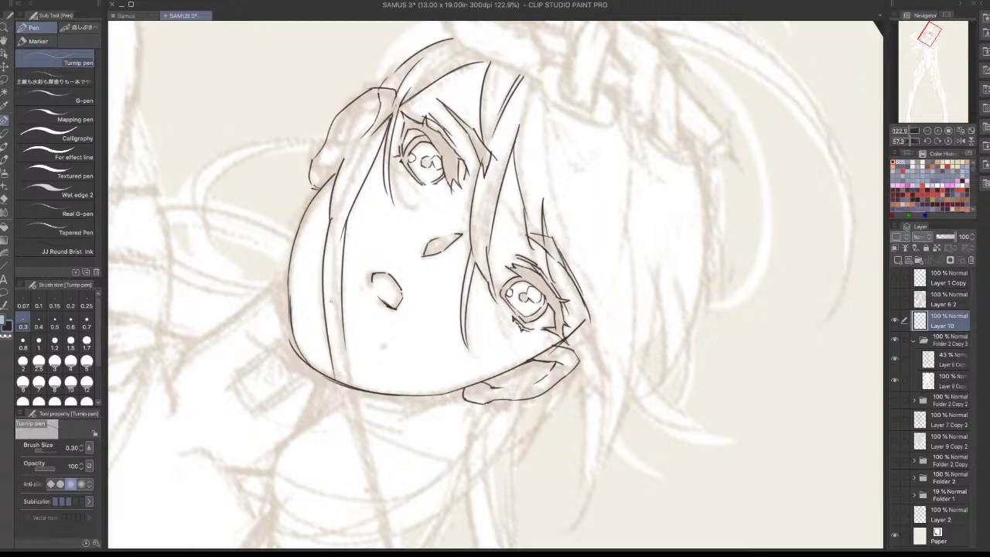
drag(338, 297, 372, 467)
drag(502, 219, 299, 142)
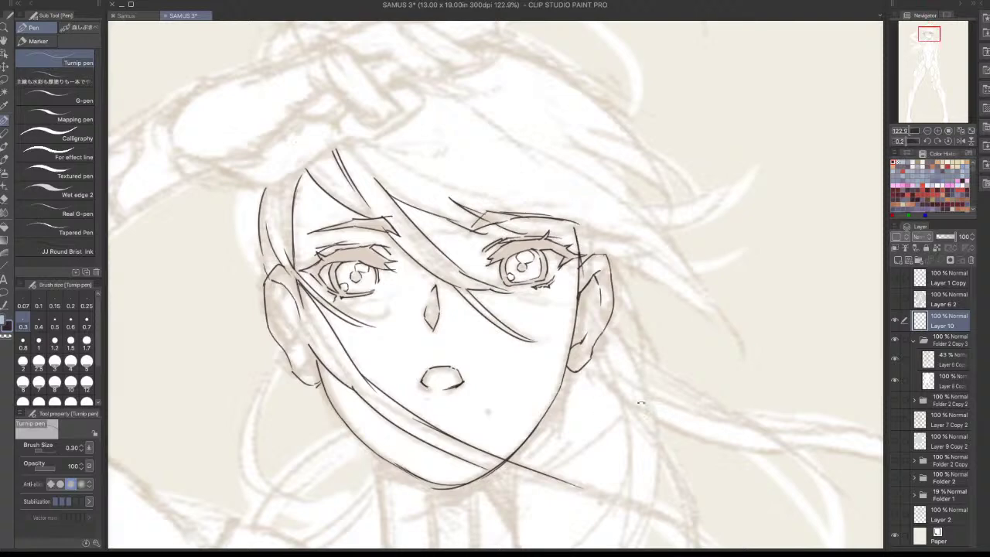
mouse_move(601, 296)
mouse_down()
mouse_move(588, 234)
mouse_move(478, 133)
mouse_up()
key(ctrl+z)
key(ctrl+z)
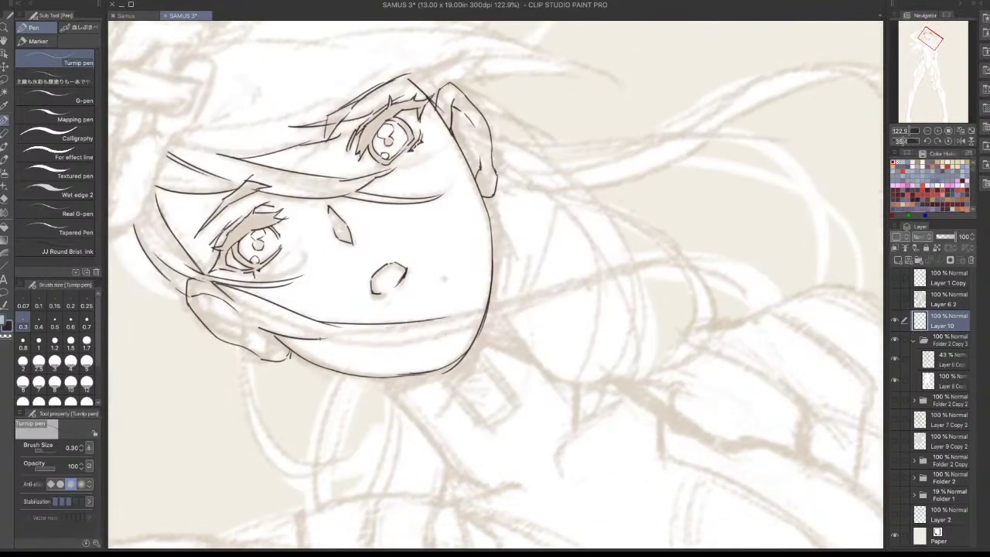
Ink the long strand's lower edge across her jaw and extend its upper edge past the chin
drag(323, 338, 559, 321)
key(ctrl+z)
drag(320, 340, 607, 277)
drag(449, 316, 681, 269)
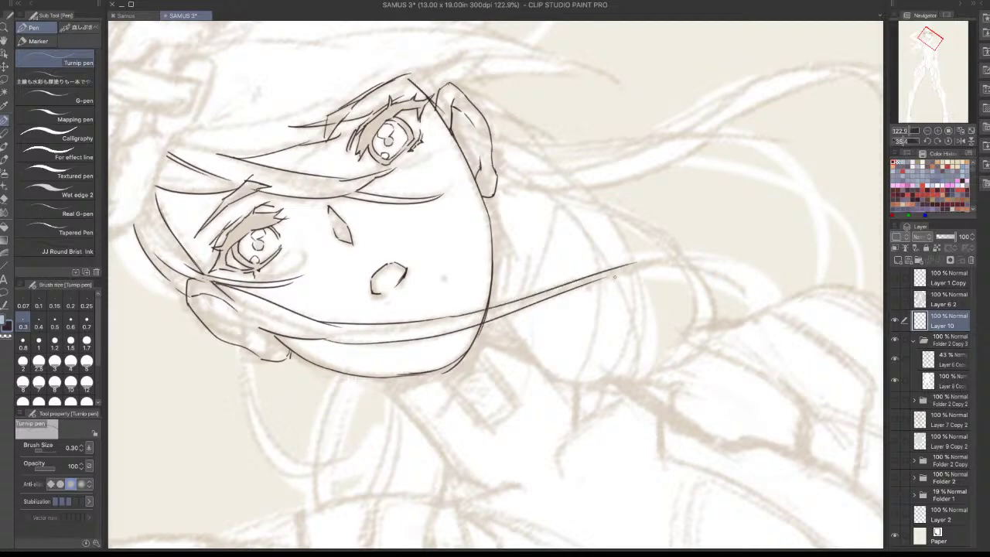
Ink the curving tip of the long strand with both edges bending down toward her left shoulder
drag(603, 280, 705, 268)
key(ctrl+z)
mouse_move(599, 282)
mouse_down()
mouse_move(660, 267)
mouse_move(726, 280)
mouse_up()
drag(635, 261, 762, 279)
drag(746, 314, 679, 271)
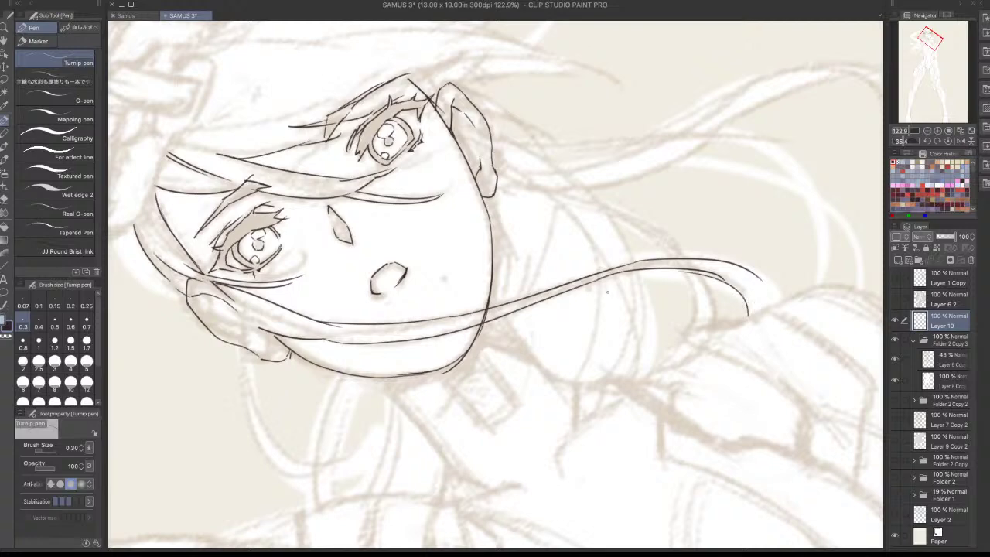
Erase the ear lines overlapped by hair at the top of her right ear with the Hard eraser at size 1.5
mouse_move(349, 306)
mouse_down()
mouse_move(488, 136)
mouse_move(449, 224)
mouse_up()
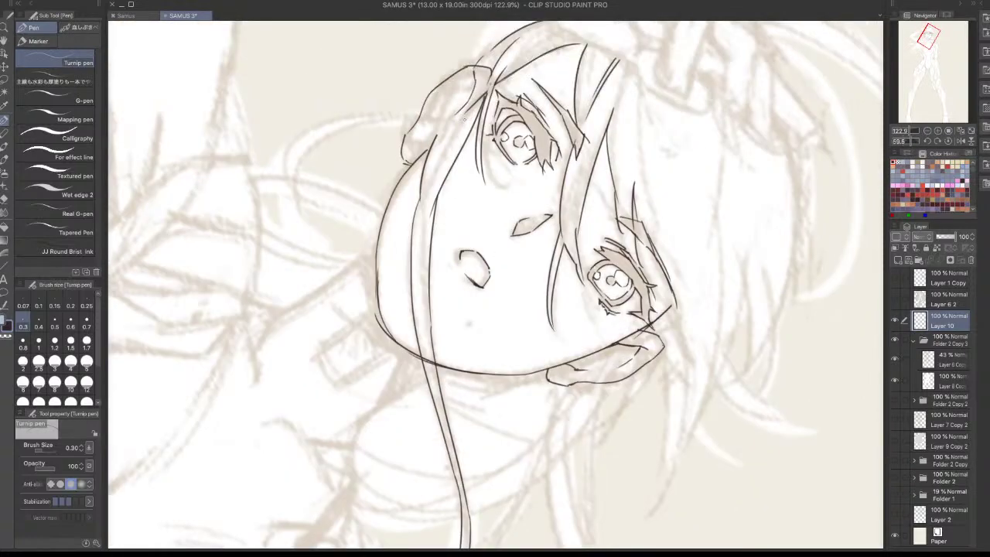
drag(479, 99, 416, 217)
key(ctrl+z)
key(e)
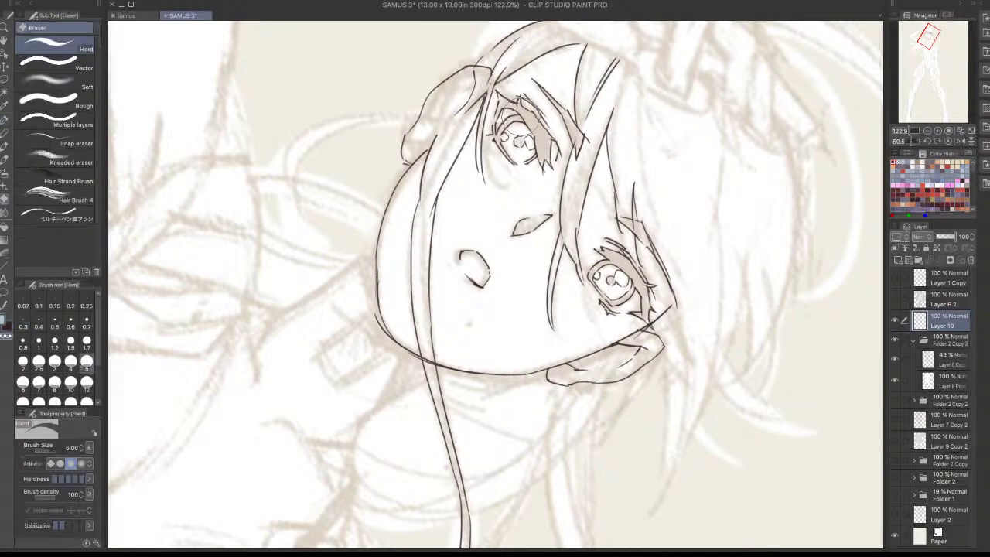
key(bracketleft)
key(bracketleft)
key(bracketleft)
key(bracketleft)
key(bracketleft)
key(bracketleft)
key(bracketleft)
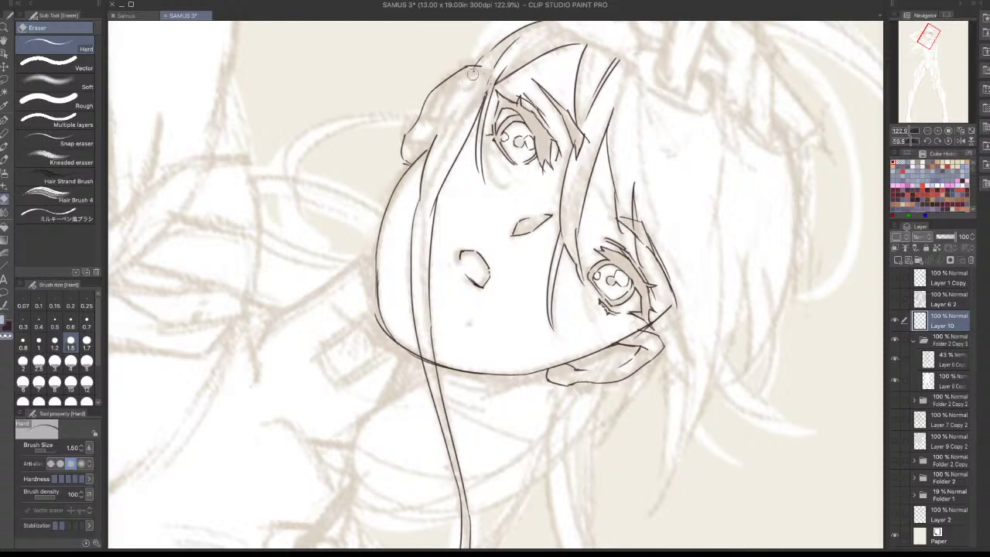
Ink the long strand's outer edge from the bangs down over her right ear with the Turnip pen
key(p)
key(c)
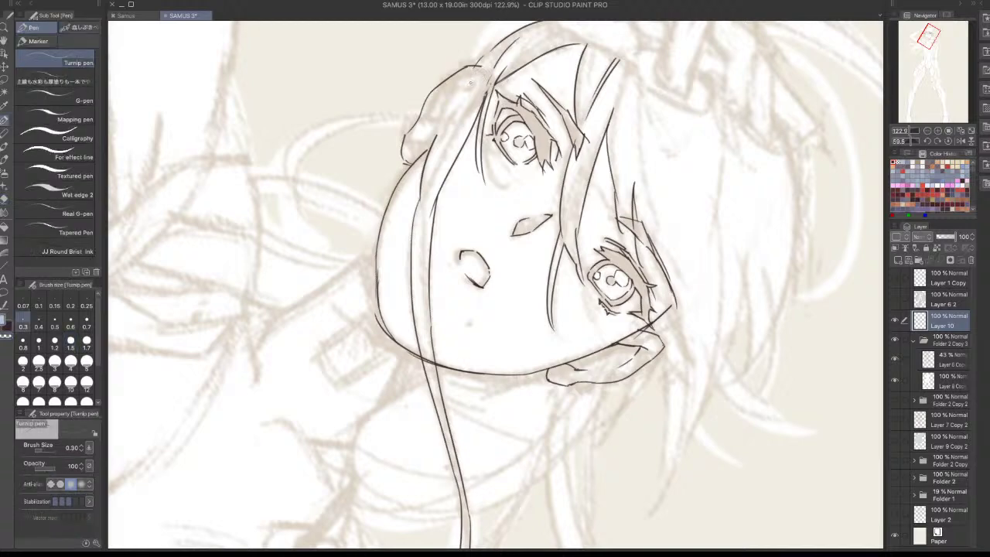
key(x)
drag(488, 68, 444, 116)
key(ctrl+z)
drag(489, 62, 437, 135)
key(ctrl+z)
drag(500, 63, 433, 144)
mouse_move(499, 61)
mouse_down()
mouse_move(482, 94)
mouse_move(490, 82)
mouse_up()
key(ctrl+z)
key(ctrl+z)
Ink connecting lines on the outer and inner edges of the long strand beside her right cheek
mouse_move(423, 198)
mouse_down()
mouse_move(418, 270)
mouse_move(418, 247)
mouse_up()
key(ctrl+z)
key(ctrl+z)
key(ctrl+z)
drag(422, 191, 419, 263)
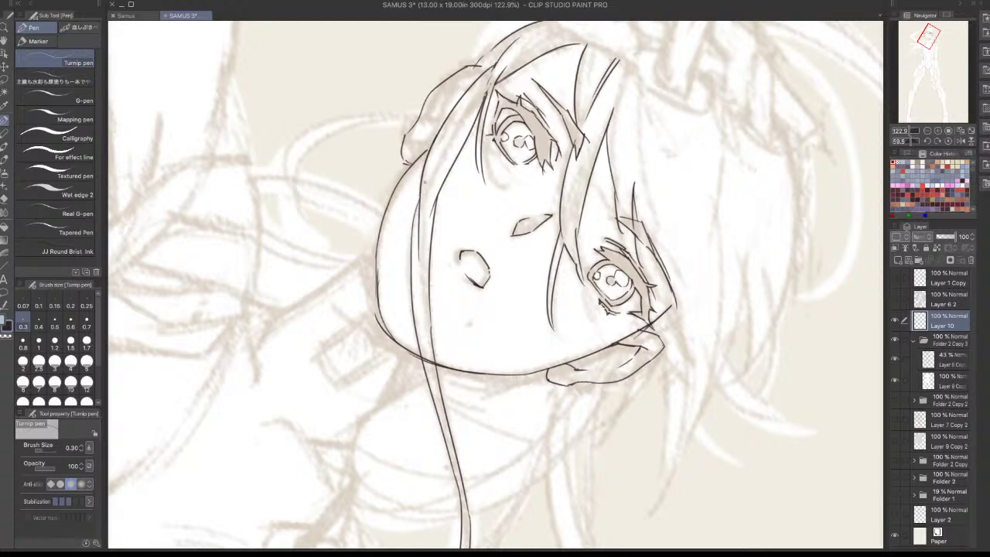
key(x)
key(x)
drag(449, 149, 434, 206)
Ink the small inner contours of her left ear next to the jaw
mouse_move(447, 468)
mouse_down()
mouse_move(567, 452)
mouse_move(590, 433)
mouse_up()
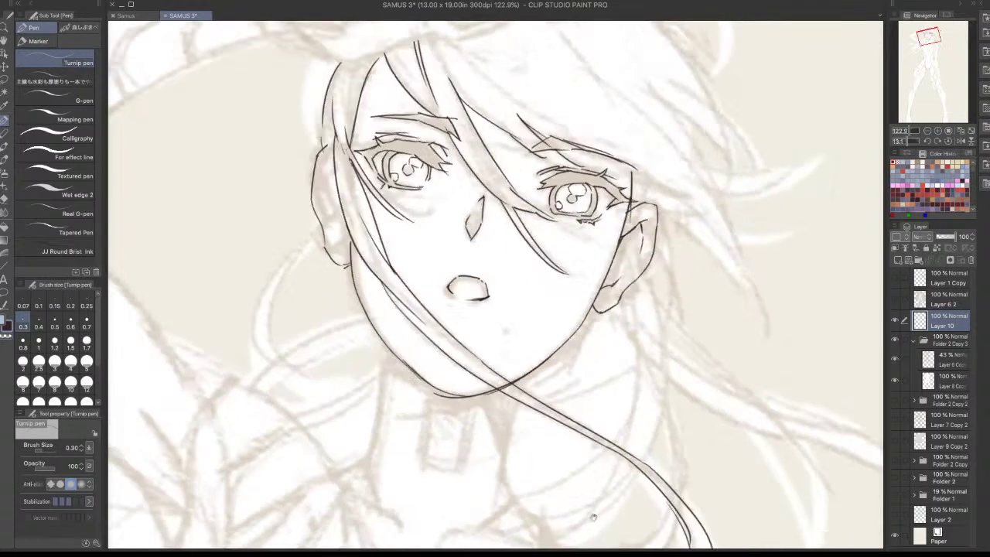
scroll(628, 229, up, 3)
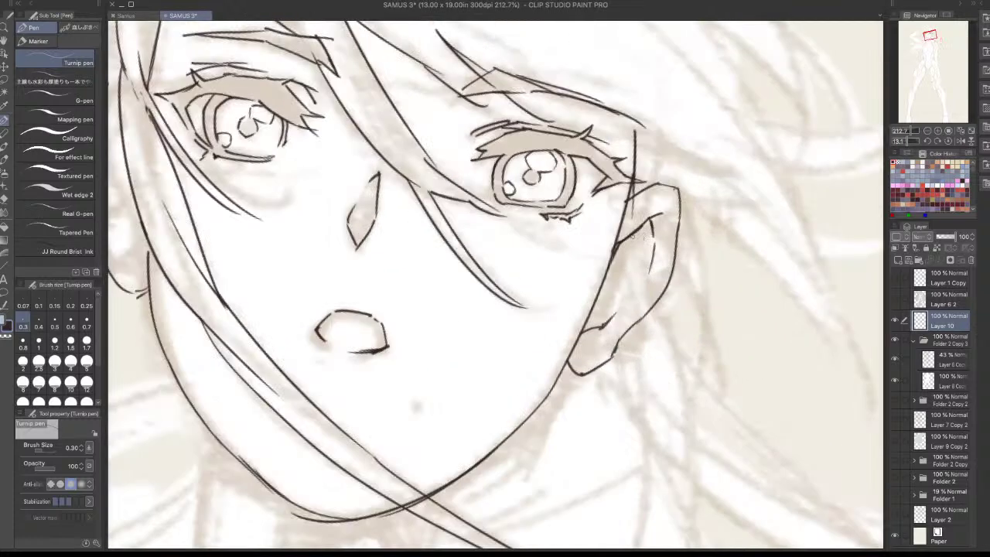
mouse_move(636, 241)
mouse_down()
mouse_move(640, 281)
mouse_move(604, 308)
mouse_move(602, 325)
mouse_up()
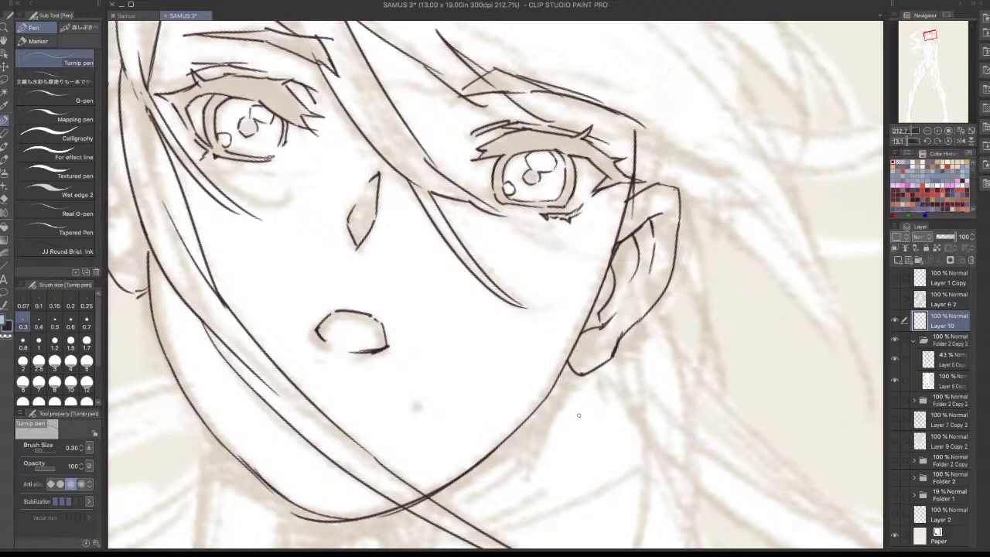
Extend the inner edge of the long strand's tip with a short curved stroke
scroll(604, 388, down, 3)
drag(608, 428, 577, 386)
drag(701, 367, 685, 178)
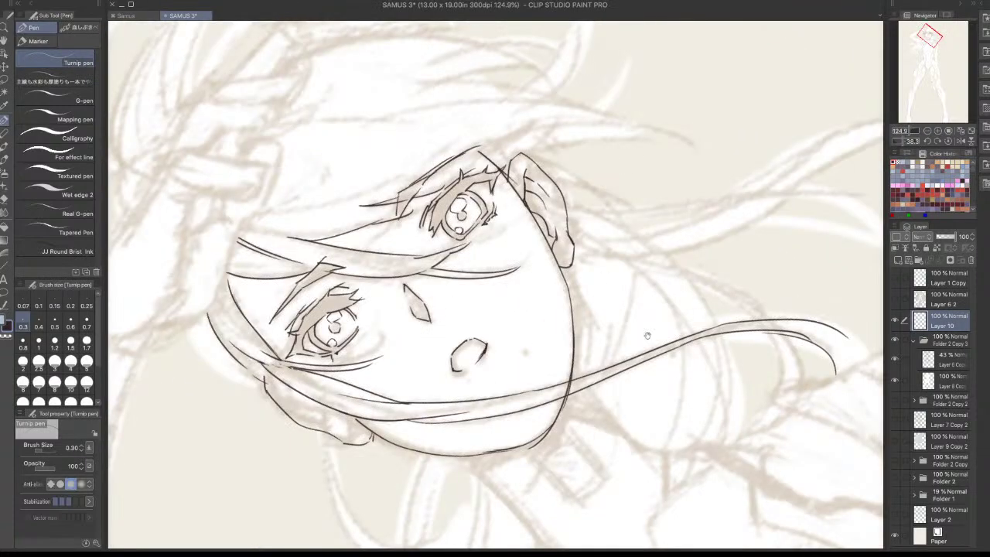
drag(685, 318, 685, 257)
drag(521, 258, 598, 336)
drag(441, 247, 473, 158)
drag(840, 454, 499, 469)
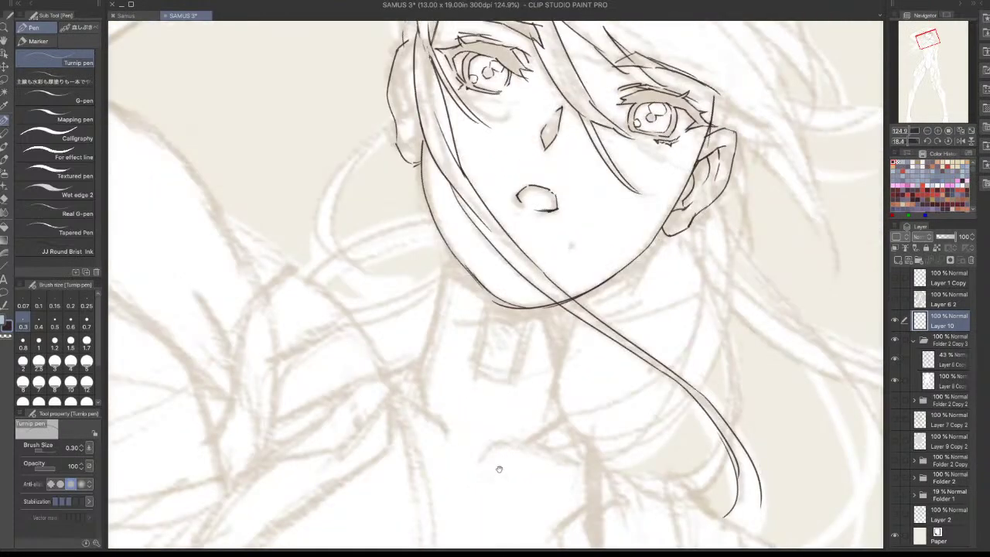
Ink the right side of her neck from the jaw down to the base of the neck
drag(449, 249, 410, 370)
key(ctrl+z)
drag(435, 311, 412, 368)
drag(594, 422, 410, 418)
scroll(532, 353, up, 2)
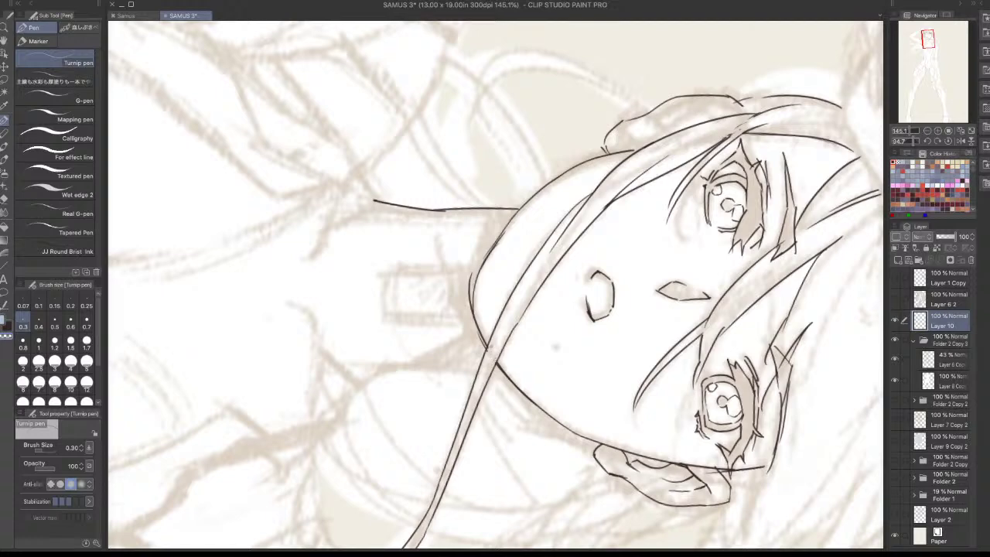
Create a new vector layer above Layer 10
scroll(493, 350, down, 3)
drag(493, 351, 615, 356)
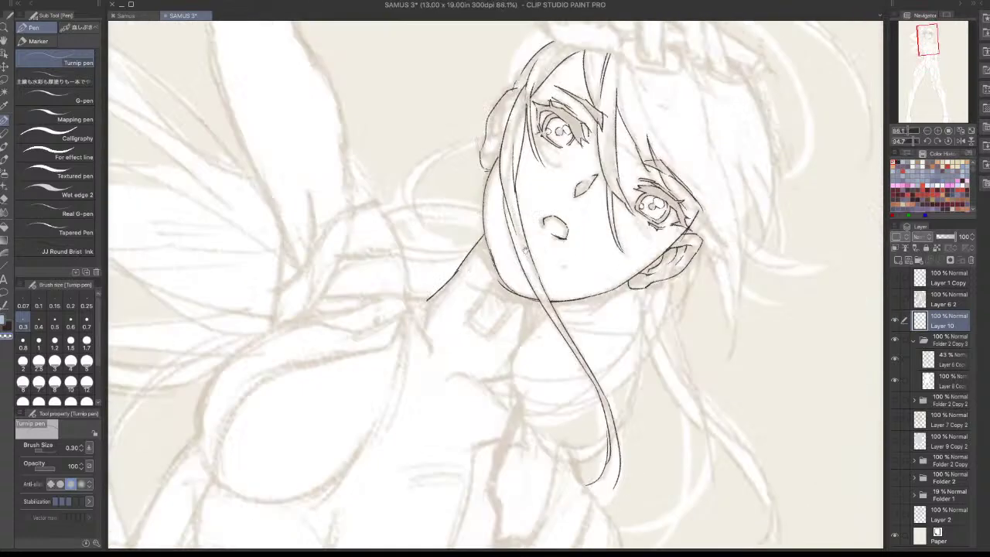
scroll(619, 354, down, 3)
drag(355, 251, 371, 354)
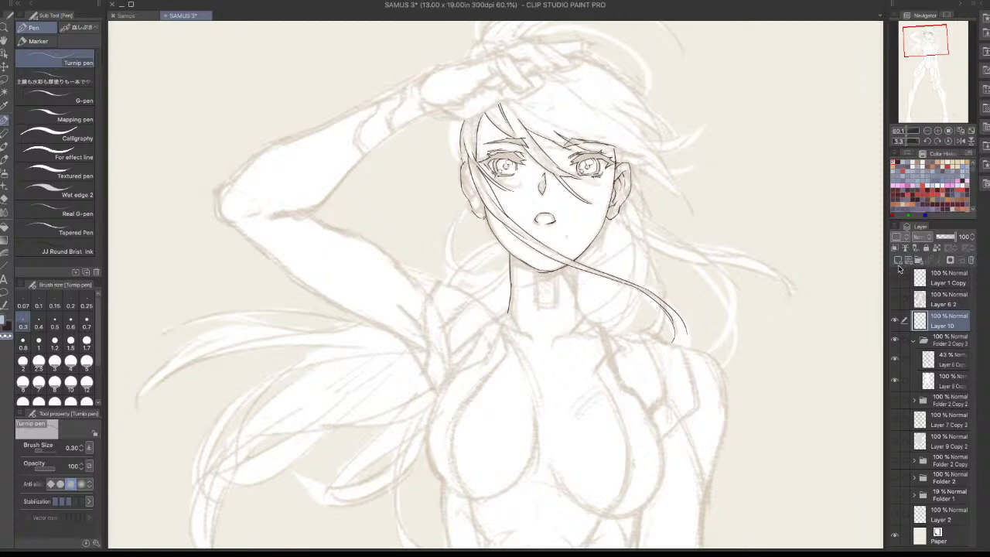
click(909, 260)
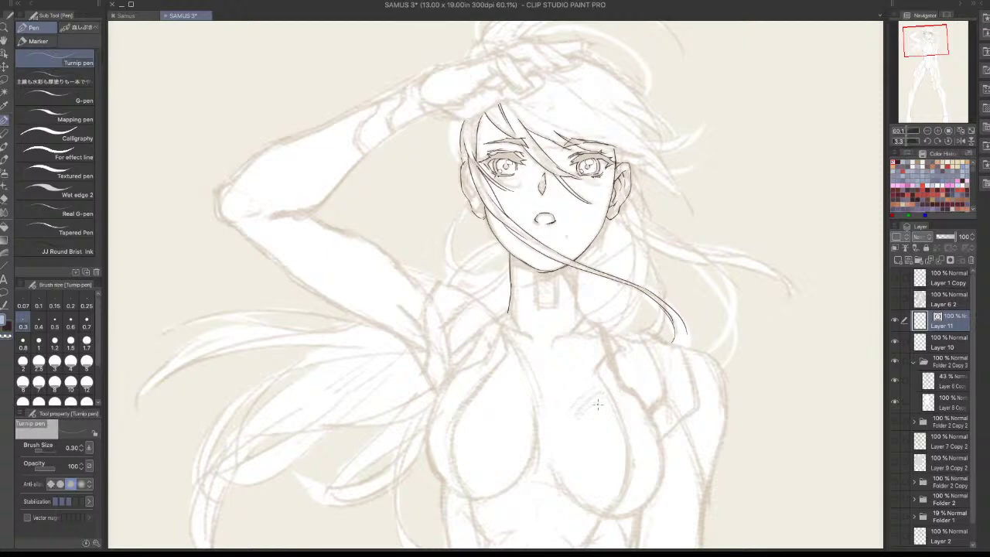
Ink the left side of her neck from the jaw downward on the vector layer
drag(574, 306, 534, 386)
key(ctrl+z)
scroll(579, 291, up, 3)
mouse_move(576, 244)
mouse_down()
mouse_move(546, 375)
mouse_move(598, 264)
mouse_up()
key(ctrl+z)
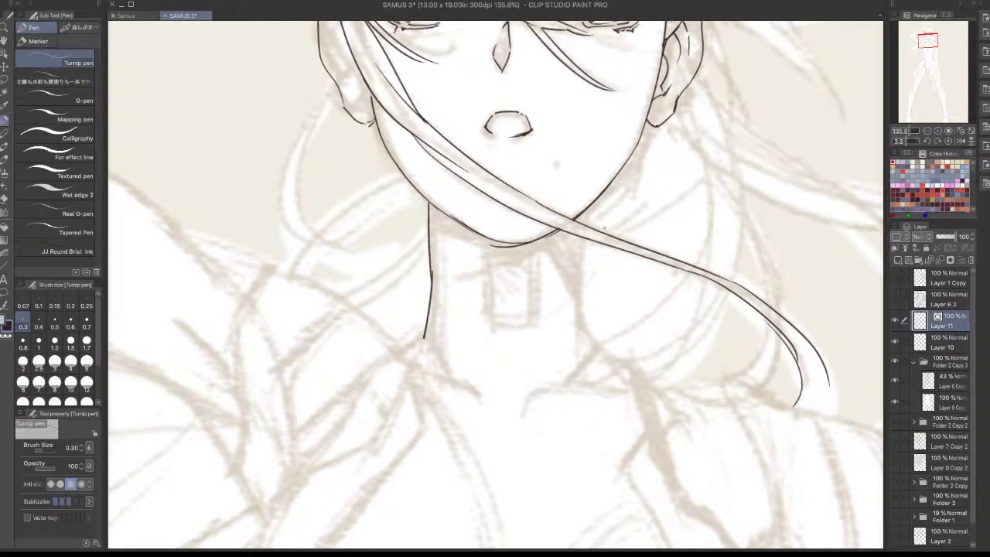
drag(586, 210, 584, 285)
key(ctrl+z)
mouse_move(587, 210)
mouse_down()
mouse_move(577, 308)
mouse_move(586, 336)
mouse_up()
key(ctrl+z)
Try reshaping the vector line on the right side of her neck with the Object tool, and undo the changes
click(5, 56)
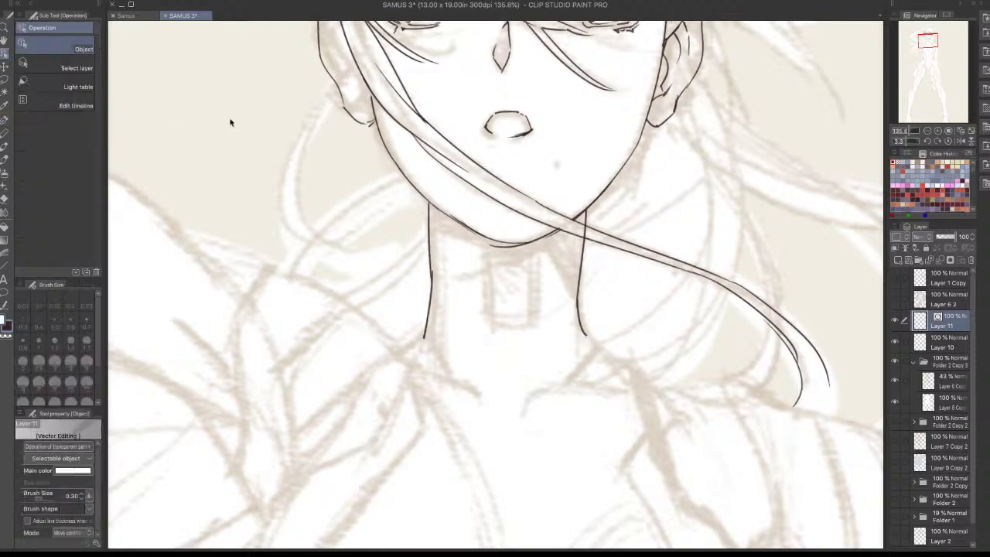
click(579, 291)
mouse_move(578, 295)
mouse_down()
mouse_move(625, 298)
mouse_move(540, 301)
mouse_up()
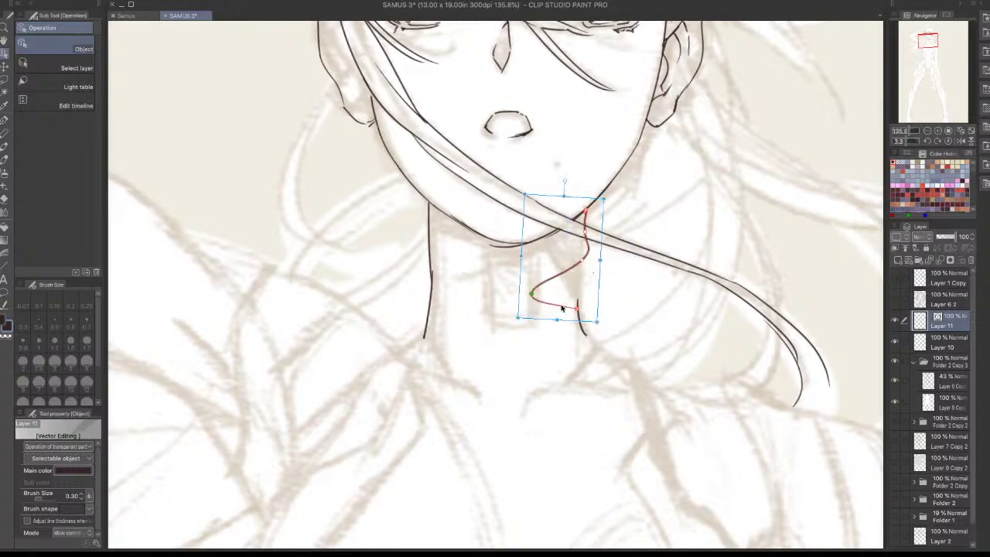
key(ctrl+z)
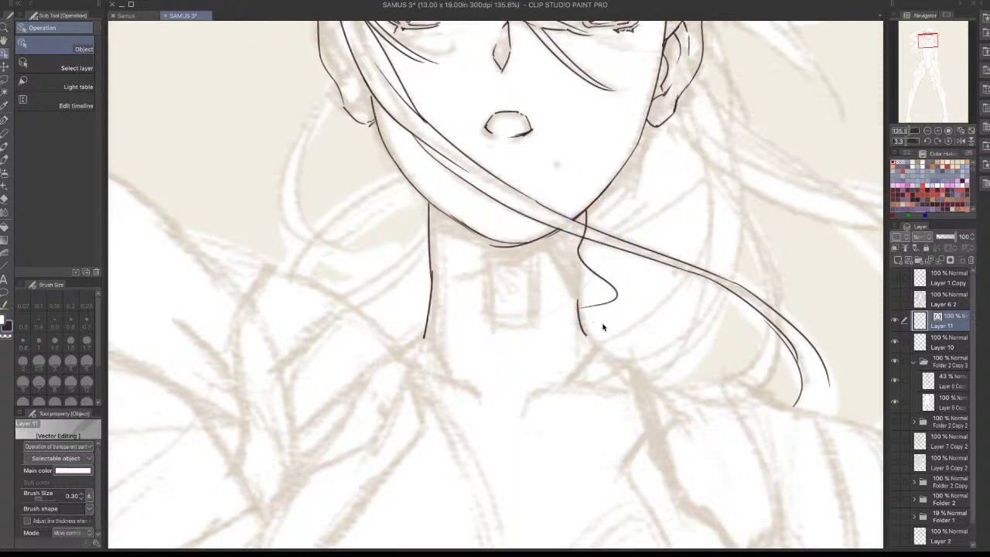
key(ctrl+z)
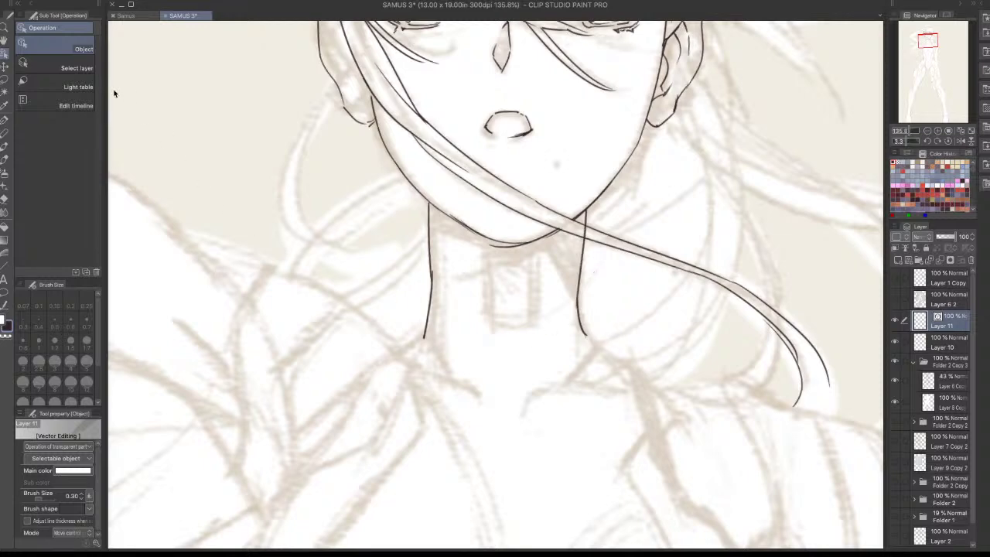
Ink a curve with the Turnip pen from the right base of her neck out toward the shoulder
key(p)
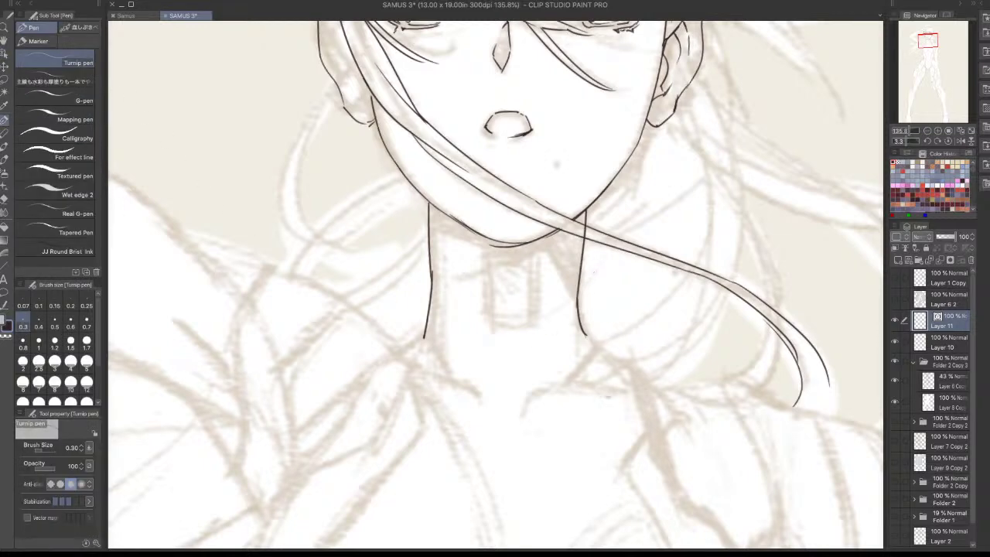
drag(585, 333, 628, 372)
key(ctrl+z)
drag(585, 333, 636, 373)
Ink the left shoulder's upper edge from the base of the neck out to the start of the raised arm
drag(426, 331, 397, 352)
key(ctrl+z)
drag(566, 327, 611, 277)
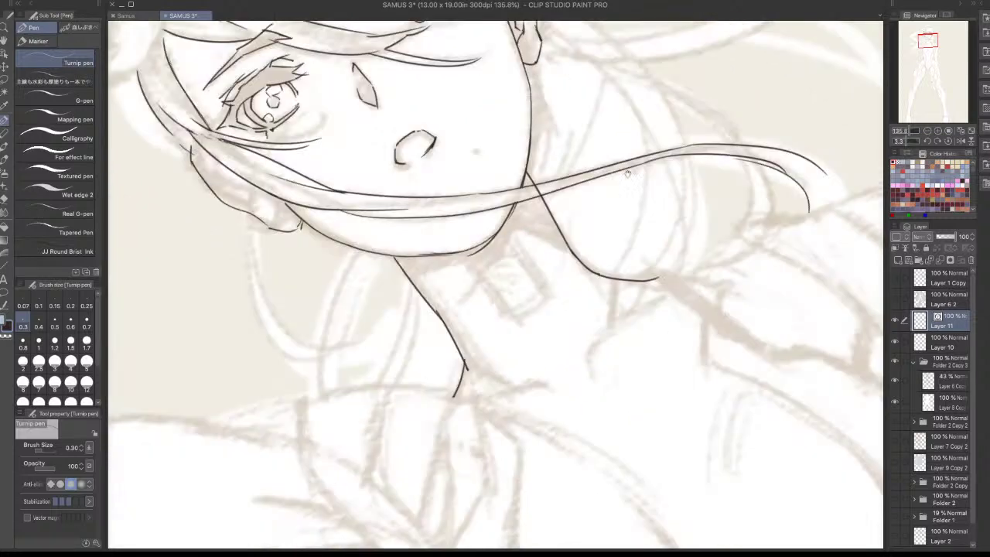
mouse_move(639, 353)
mouse_down()
mouse_move(703, 251)
mouse_move(523, 289)
mouse_move(383, 360)
mouse_up()
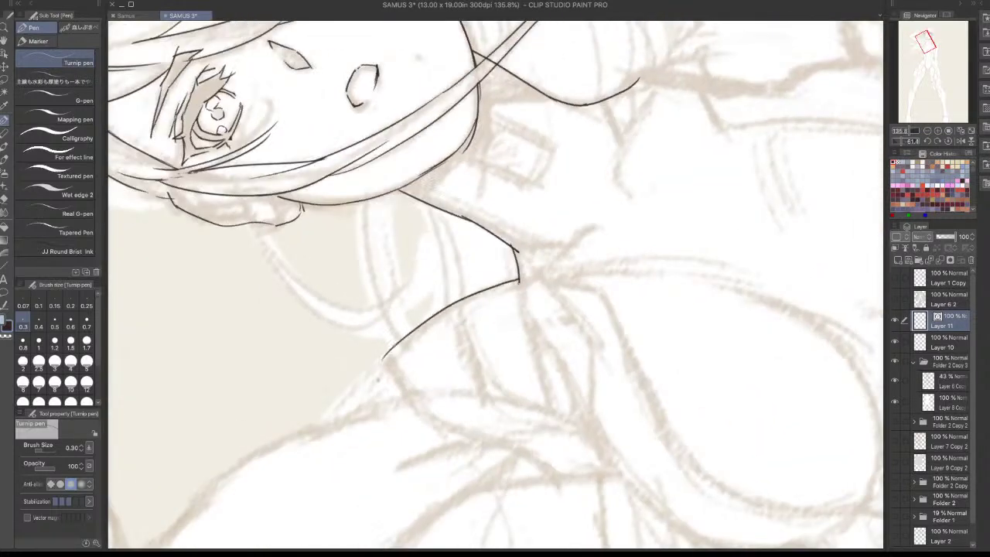
scroll(457, 344, down, 4)
scroll(428, 387, up, 6)
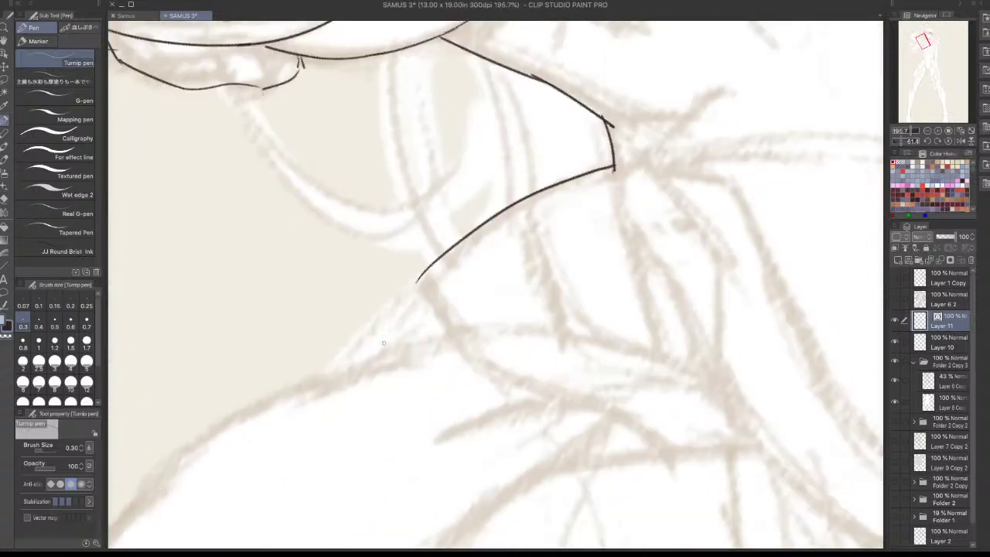
mouse_move(339, 368)
mouse_down()
mouse_move(421, 276)
mouse_move(352, 356)
mouse_move(414, 285)
mouse_move(380, 323)
mouse_up()
key(ctrl+z)
key(ctrl+z)
drag(357, 435, 431, 360)
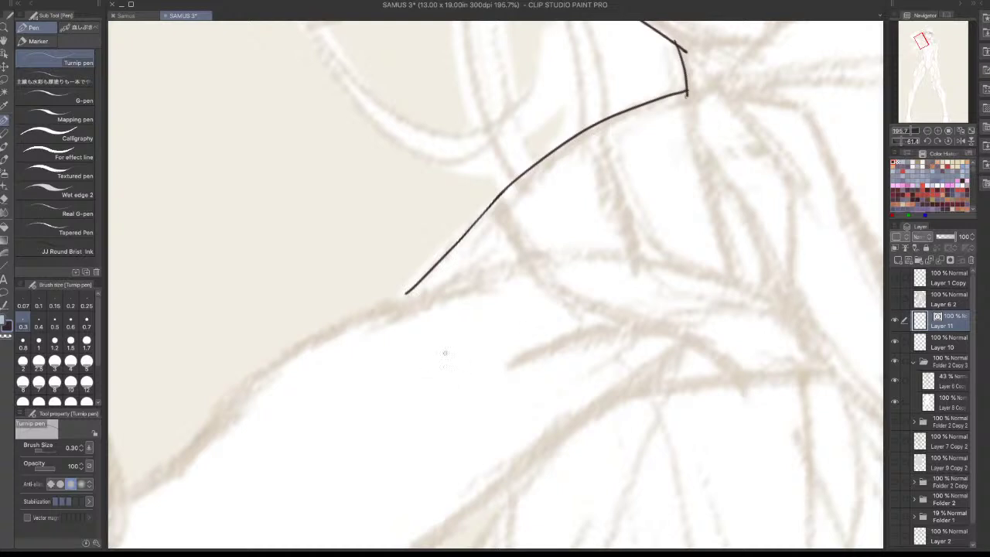
Ink the top edge of the raised upper arm from the shoulder to the crook of the elbow
mouse_move(401, 292)
mouse_down()
mouse_move(523, 239)
mouse_move(329, 382)
mouse_up()
key(ctrl+z)
mouse_move(523, 240)
mouse_down()
mouse_move(354, 331)
mouse_move(308, 406)
mouse_up()
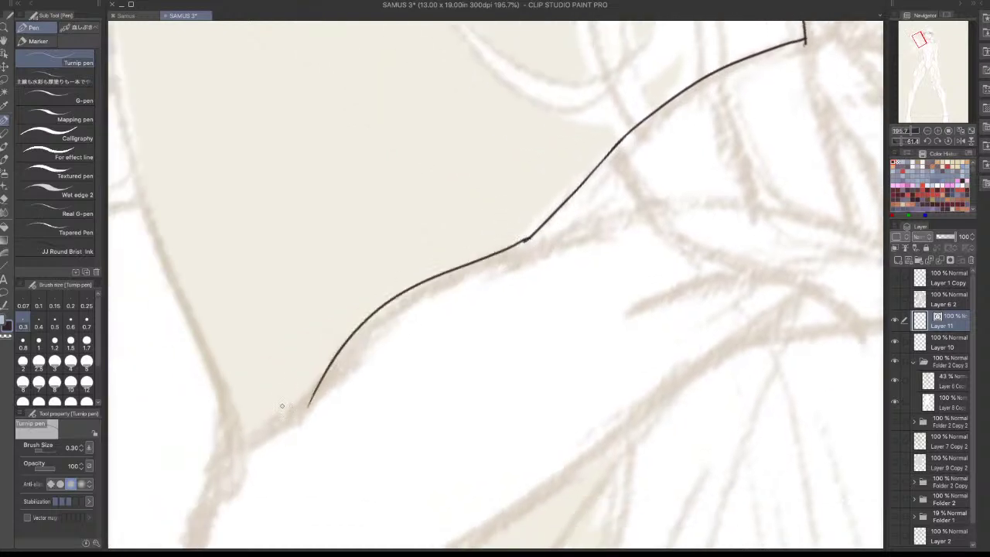
key(ctrl+z)
mouse_move(238, 443)
mouse_down()
mouse_move(295, 409)
mouse_move(393, 309)
mouse_move(482, 275)
mouse_up()
key(ctrl+z)
mouse_move(294, 409)
mouse_down()
mouse_move(455, 267)
mouse_move(568, 227)
mouse_move(478, 257)
mouse_move(541, 233)
mouse_up()
drag(456, 267, 562, 230)
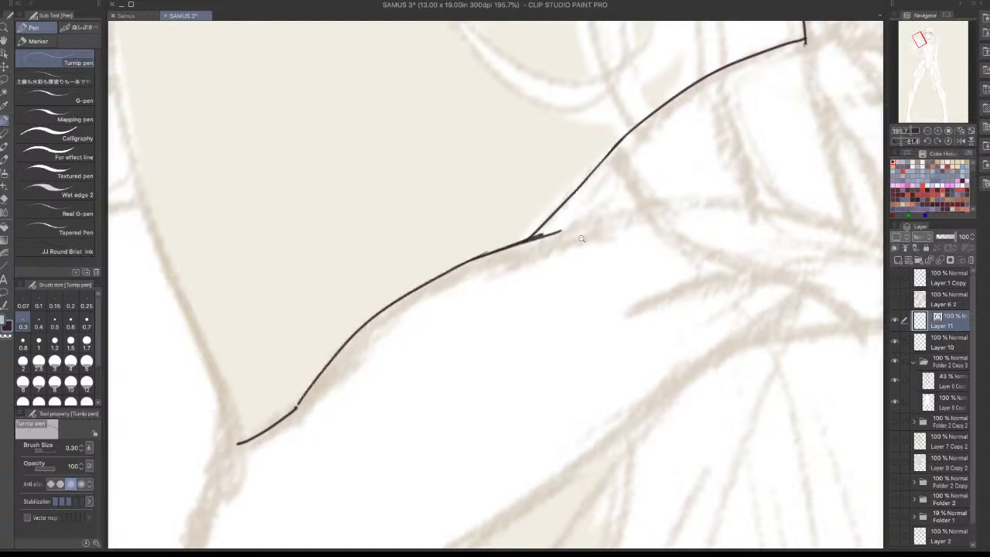
Ink the inner edge of the raised forearm from near the wrist down to the crook of the elbow
scroll(569, 232, down, 5)
drag(544, 318, 628, 426)
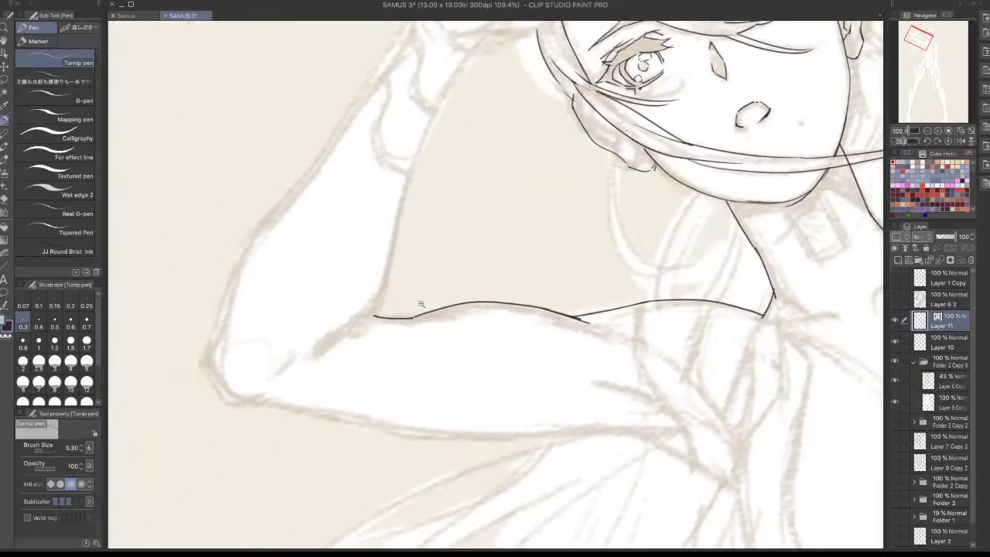
scroll(421, 304, up, 5)
scroll(408, 329, up, 5)
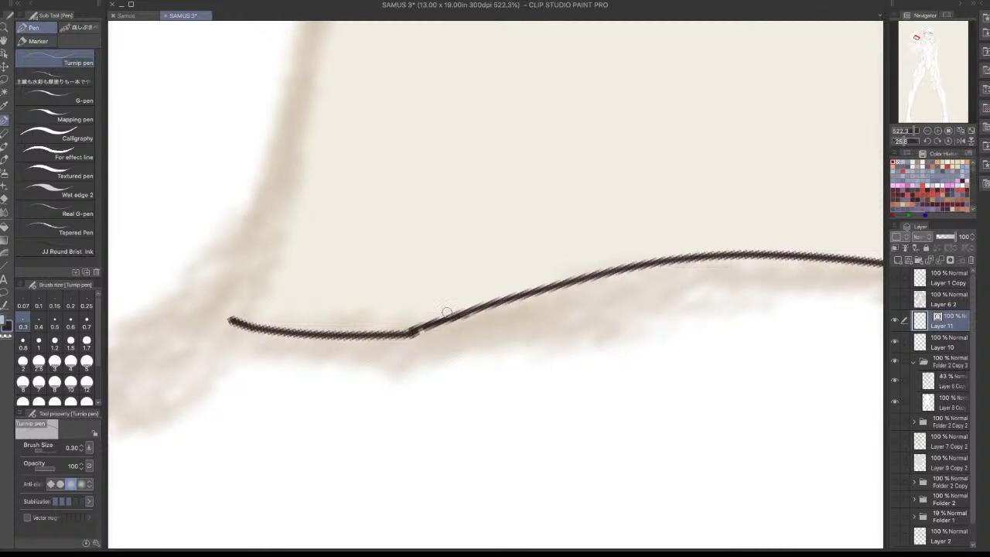
scroll(380, 304, down, 3)
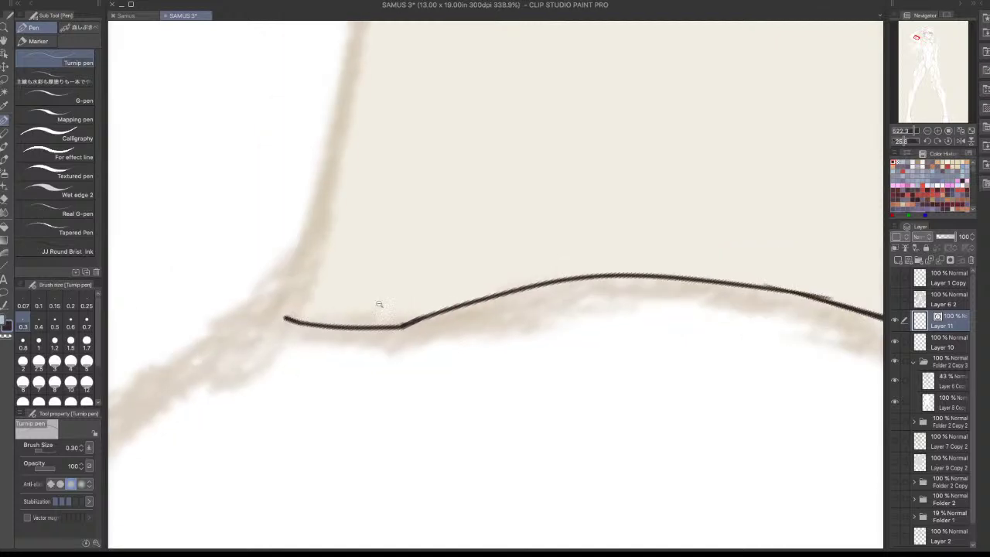
scroll(433, 403, down, 3)
scroll(470, 132, down, 2)
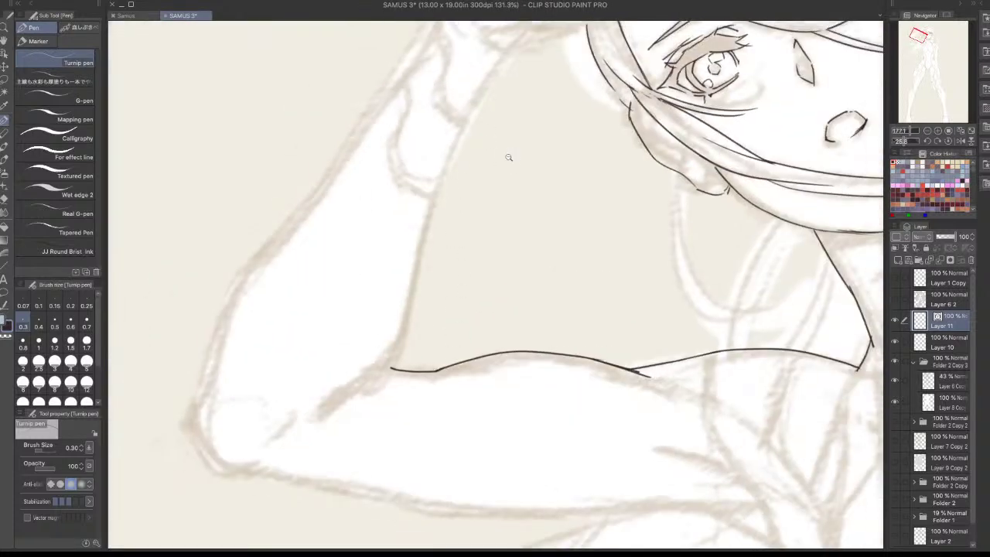
mouse_move(503, 57)
mouse_down()
mouse_move(447, 172)
mouse_move(383, 369)
mouse_up()
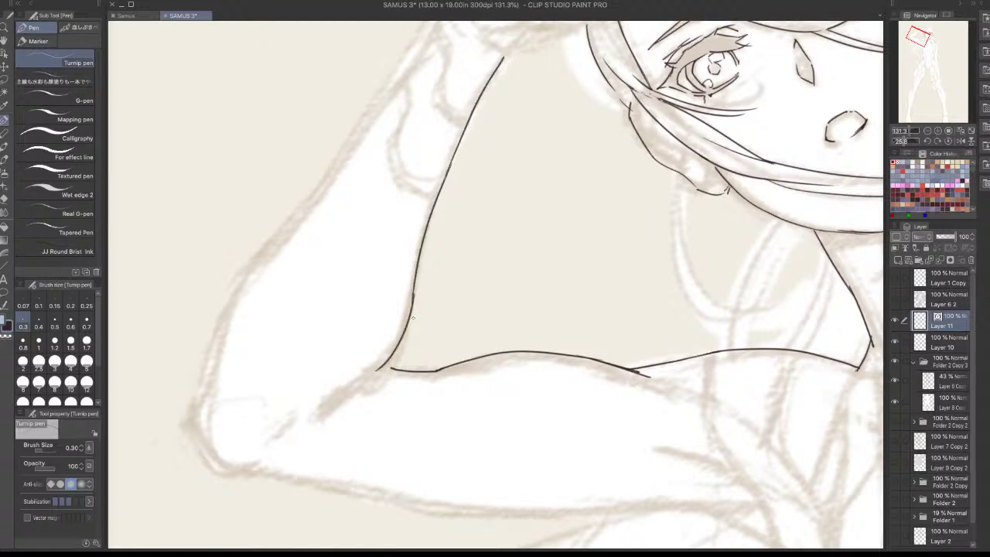
key(ctrl+z)
drag(413, 297, 378, 381)
key(ctrl+z)
mouse_move(413, 301)
mouse_down()
mouse_move(378, 378)
mouse_move(397, 373)
mouse_up()
key(ctrl+z)
Ink the outer edge of the lower forearm and carry the contour around the point of the elbow
mouse_move(252, 260)
mouse_down()
mouse_move(193, 409)
mouse_move(201, 453)
mouse_up()
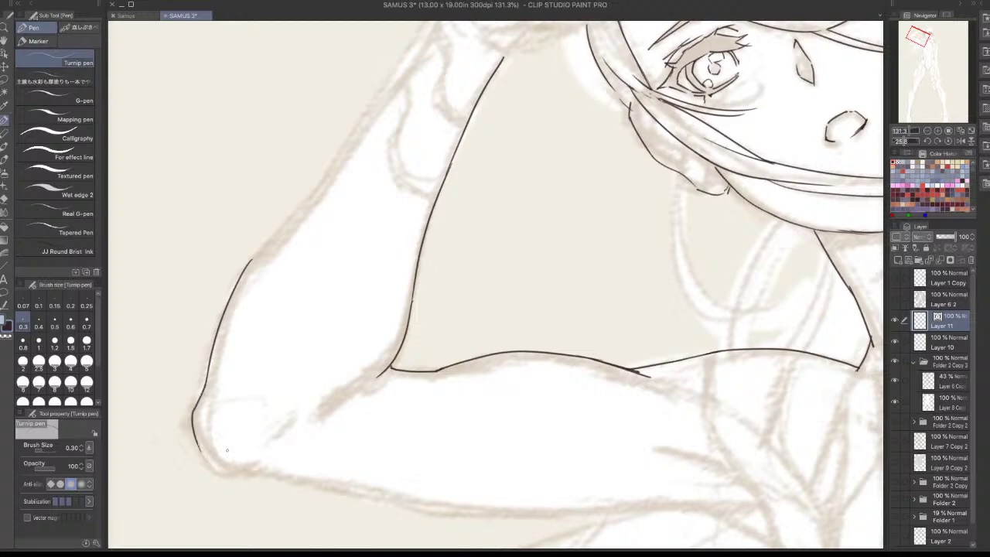
key(ctrl+z)
mouse_move(203, 393)
mouse_down()
mouse_move(208, 450)
mouse_move(230, 470)
mouse_up()
key(ctrl+z)
mouse_move(438, 459)
mouse_down()
mouse_move(512, 325)
mouse_move(557, 282)
mouse_move(599, 214)
mouse_move(579, 299)
mouse_move(617, 267)
mouse_up()
drag(353, 359, 430, 339)
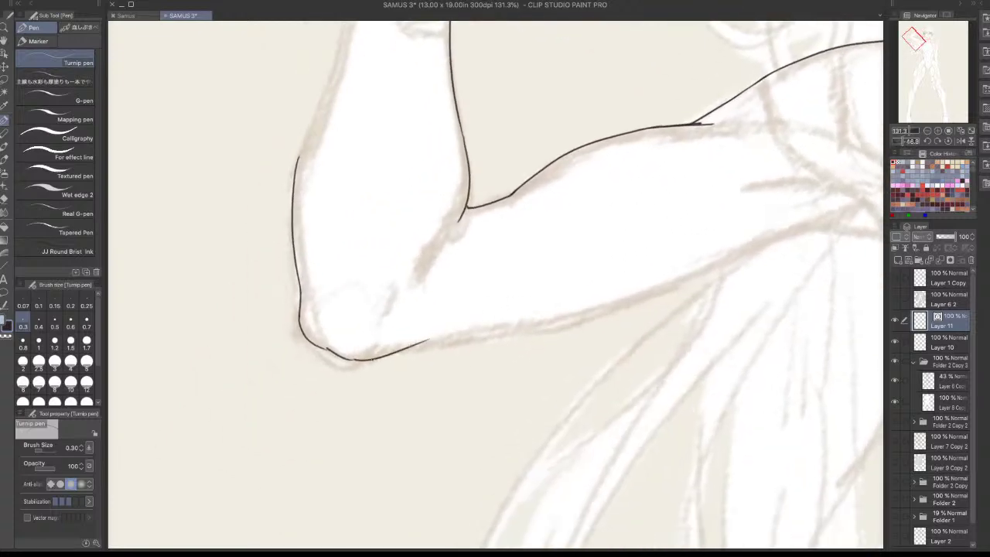
Ink the underside of the raised upper arm from the elbow toward the armpit
mouse_move(345, 360)
mouse_down()
mouse_move(517, 328)
mouse_move(292, 392)
mouse_move(506, 302)
mouse_up()
key(ctrl+z)
mouse_move(283, 369)
mouse_down()
mouse_move(532, 274)
mouse_move(608, 268)
mouse_up()
key(ctrl+z)
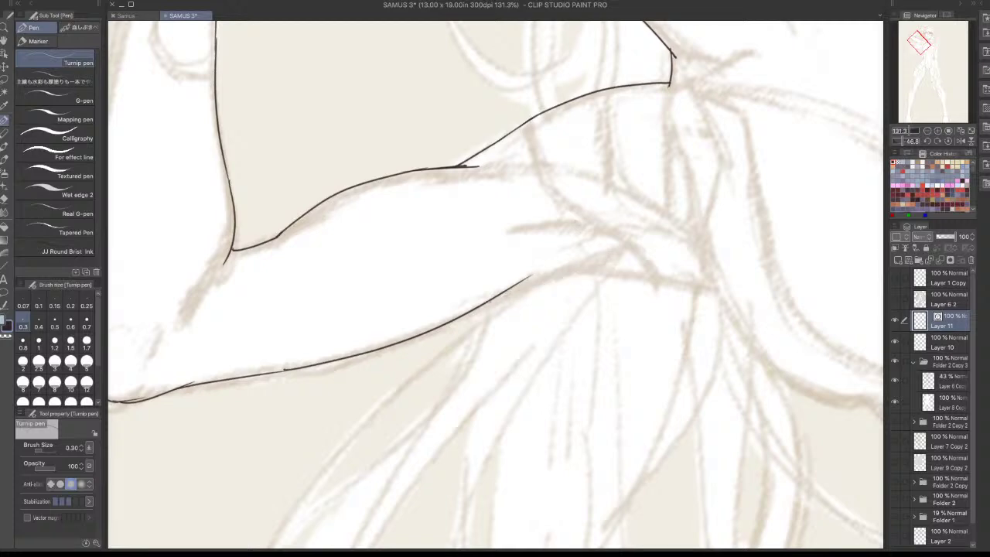
Extend the underside of the upper arm with a curved stroke into the armpit, redrawing misplaced attempts
mouse_move(493, 298)
mouse_down()
mouse_move(616, 271)
mouse_move(692, 291)
mouse_up()
key(ctrl+z)
drag(596, 272, 763, 303)
key(ctrl+z)
drag(611, 273, 740, 305)
key(ctrl+z)
drag(598, 271, 727, 304)
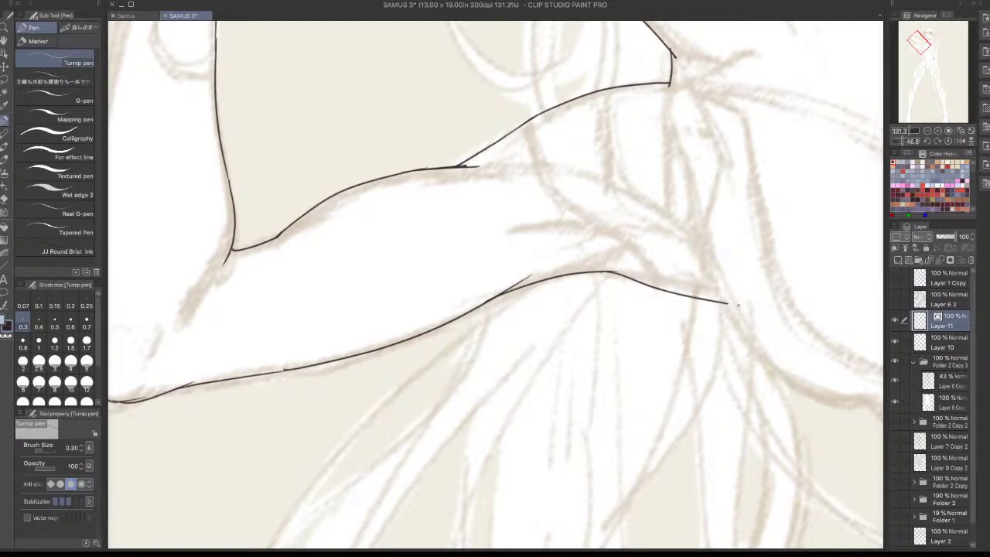
drag(568, 331, 438, 318)
drag(630, 376, 492, 446)
key(ctrl+z)
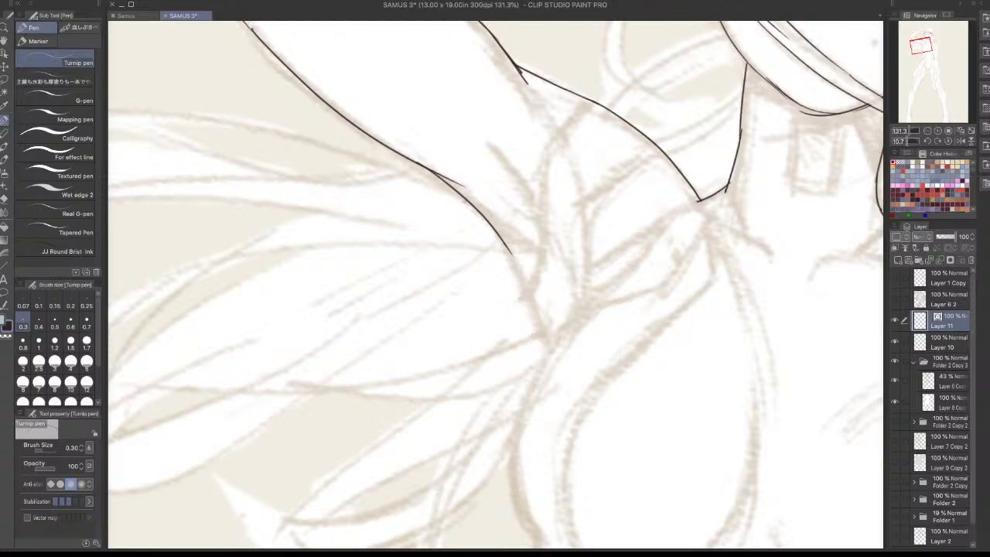
Ink the short line from the armpit down to the top of the left breast
drag(506, 246, 529, 310)
key(ctrl+z)
drag(504, 242, 545, 367)
key(ctrl+z)
Ink the upper outer curve of the left breast from the end of the armpit line
drag(540, 291, 493, 290)
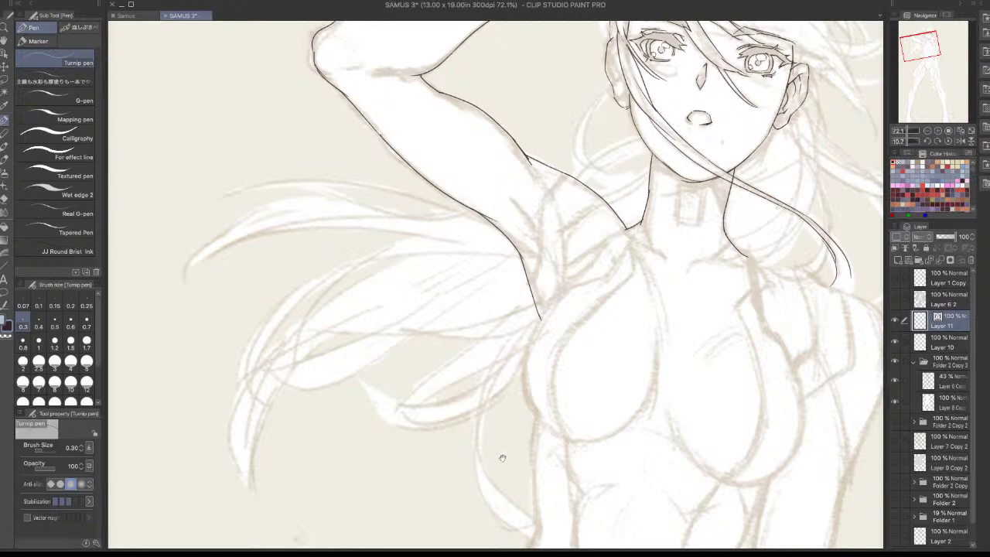
ctrl+click(562, 338)
ctrl+click(562, 338)
ctrl+click(561, 338)
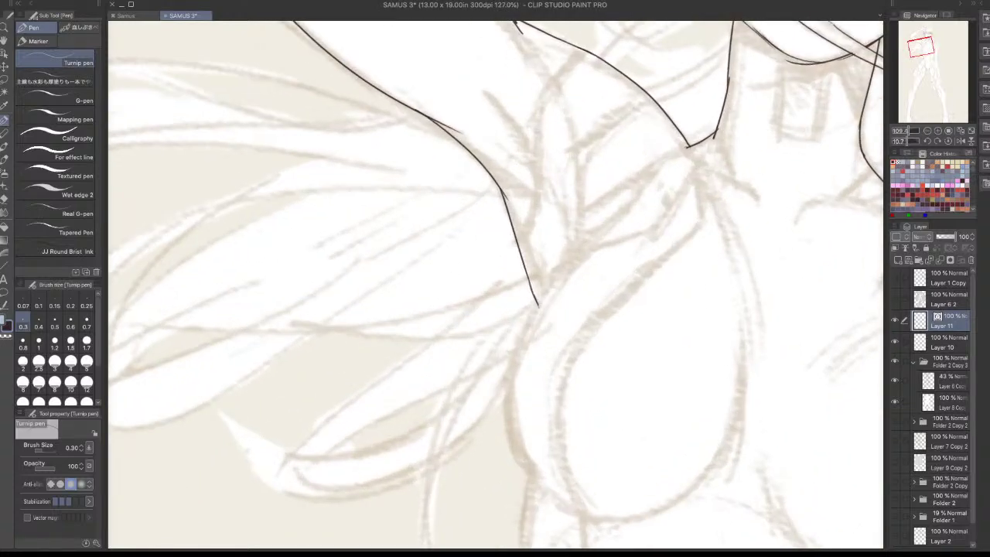
mouse_move(554, 280)
mouse_down()
mouse_move(509, 390)
mouse_move(510, 377)
mouse_move(516, 452)
mouse_up()
key(ctrl+z)
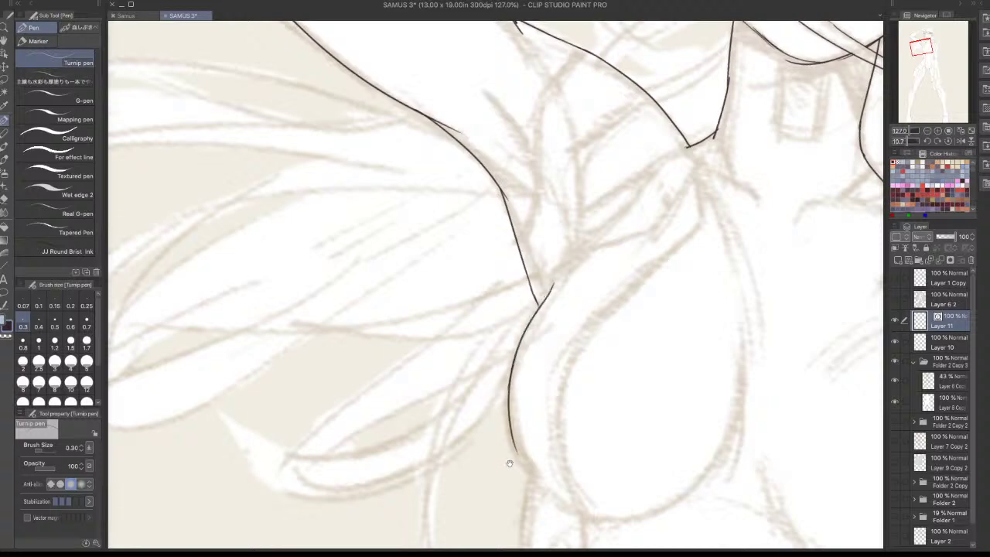
drag(478, 382, 443, 297)
drag(618, 264, 537, 431)
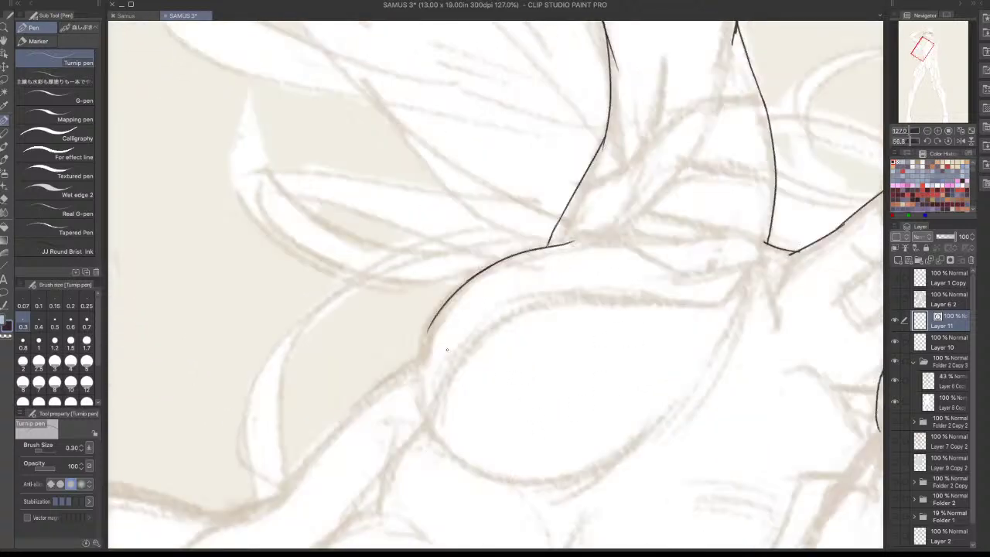
Ink the lower outer curve of the left breast around to its underside, retrying the stroke until it follows the sketch
drag(426, 337, 424, 433)
key(ctrl+z)
drag(427, 331, 423, 441)
key(ctrl+z)
drag(427, 331, 421, 441)
key(ctrl+z)
drag(427, 331, 440, 444)
key(ctrl+z)
drag(427, 329, 430, 446)
key(ctrl+z)
drag(427, 331, 422, 384)
key(ctrl+z)
drag(427, 330, 423, 365)
key(ctrl+z)
mouse_move(427, 330)
mouse_down()
mouse_move(422, 404)
mouse_move(438, 441)
mouse_up()
key(ctrl+z)
drag(422, 401, 439, 439)
key(ctrl+z)
drag(423, 400, 448, 450)
Ink the left side of the torso from below the breast through the waist to the top of the hip
drag(602, 218, 571, 186)
drag(537, 383, 516, 153)
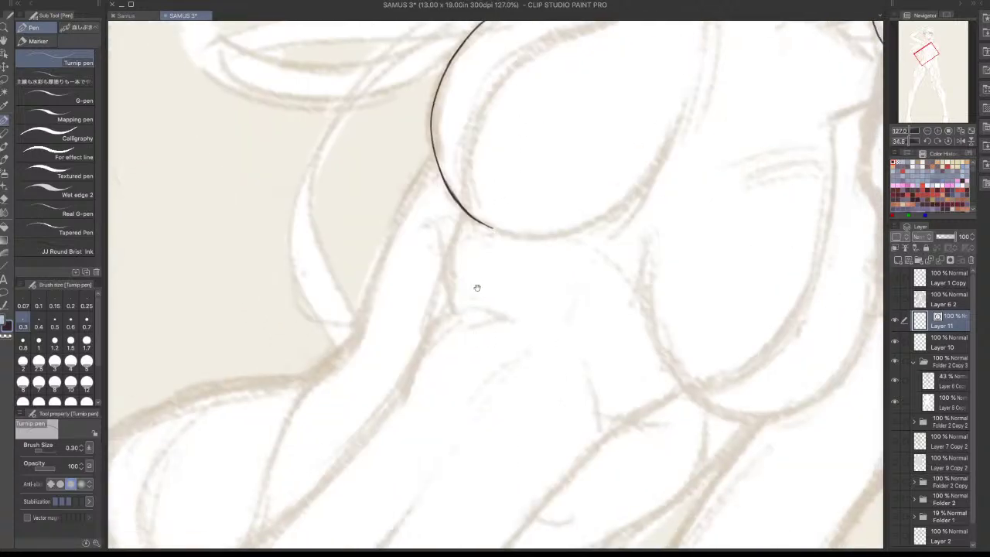
drag(627, 241, 671, 339)
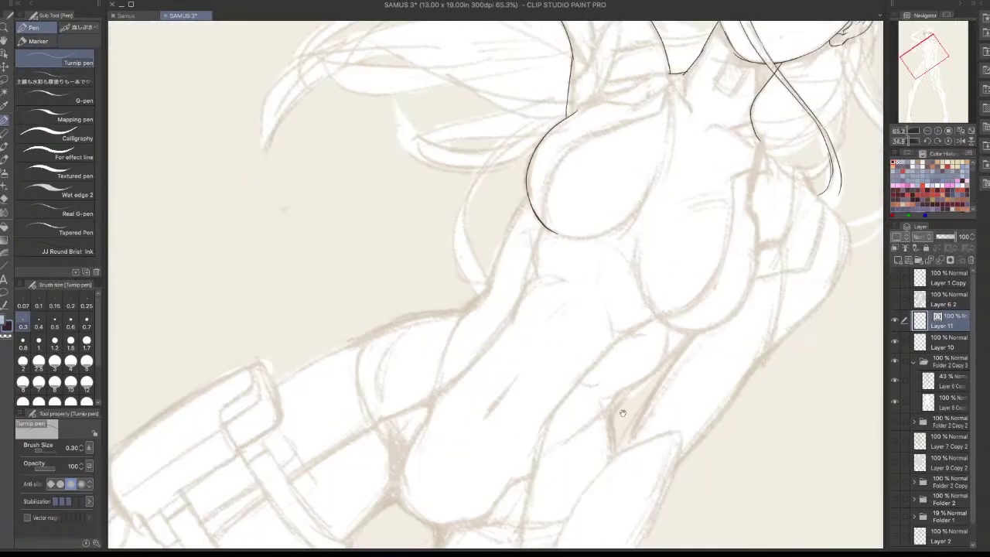
drag(658, 230, 577, 182)
scroll(526, 238, up, 2)
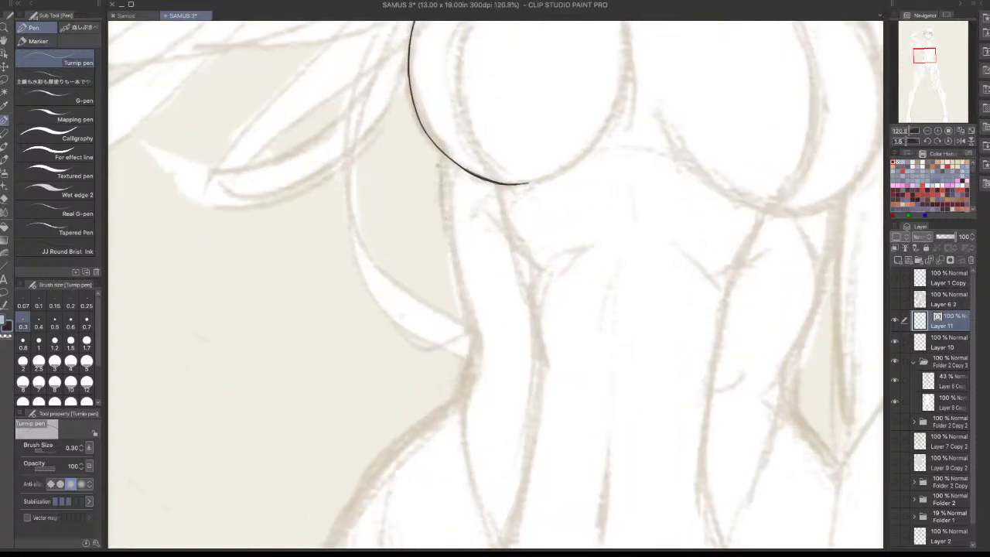
drag(440, 151, 459, 291)
key(ctrl+z)
drag(444, 218, 478, 341)
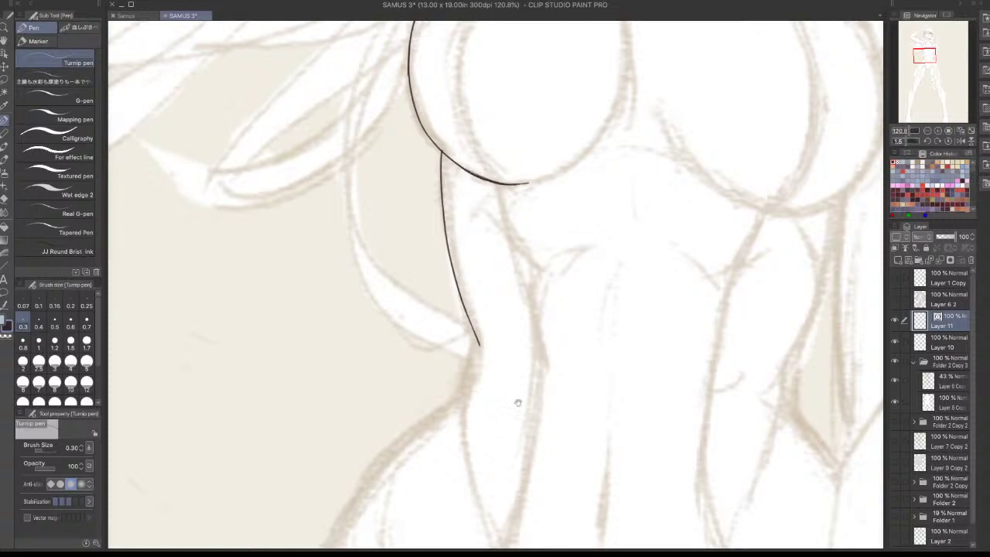
drag(519, 403, 540, 345)
mouse_move(496, 272)
mouse_down()
mouse_move(474, 327)
mouse_move(417, 367)
mouse_move(478, 266)
mouse_move(415, 332)
mouse_up()
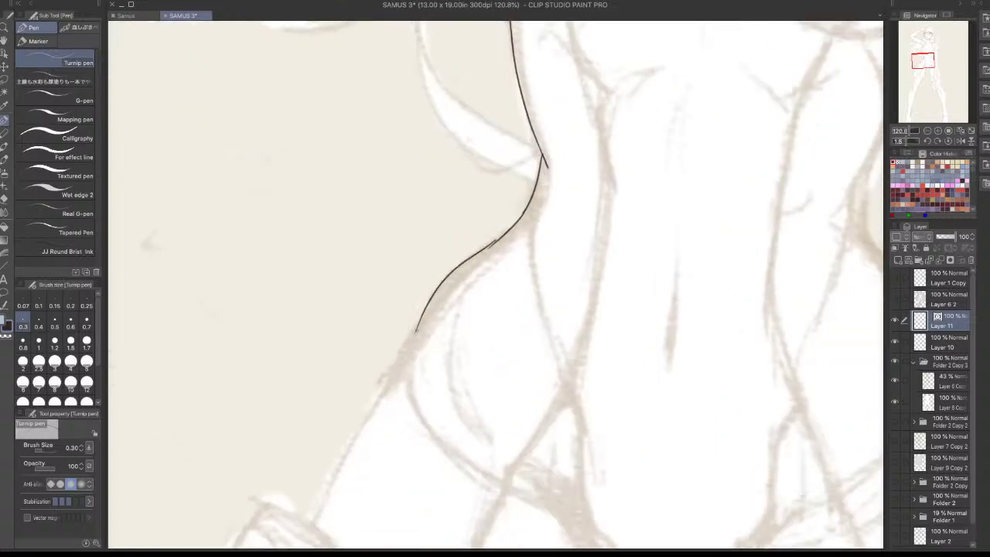
drag(416, 333, 402, 365)
mouse_move(402, 365)
mouse_down()
mouse_move(464, 237)
mouse_move(372, 400)
mouse_up()
drag(473, 327, 339, 422)
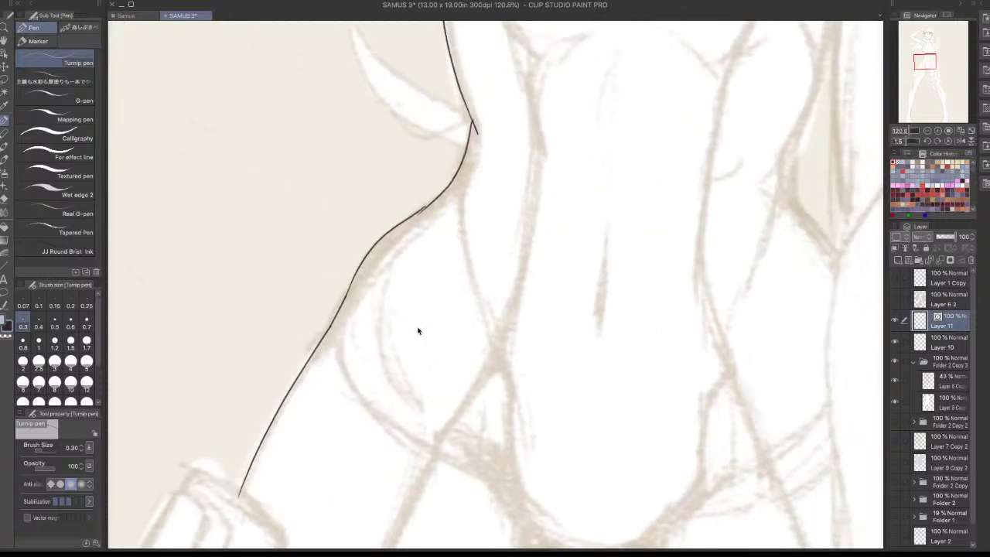
key(super+z)
key(super+z)
key(super+z)
Ink the outer contour of the left hip from below the waist down to the top of the thigh
drag(418, 212, 344, 310)
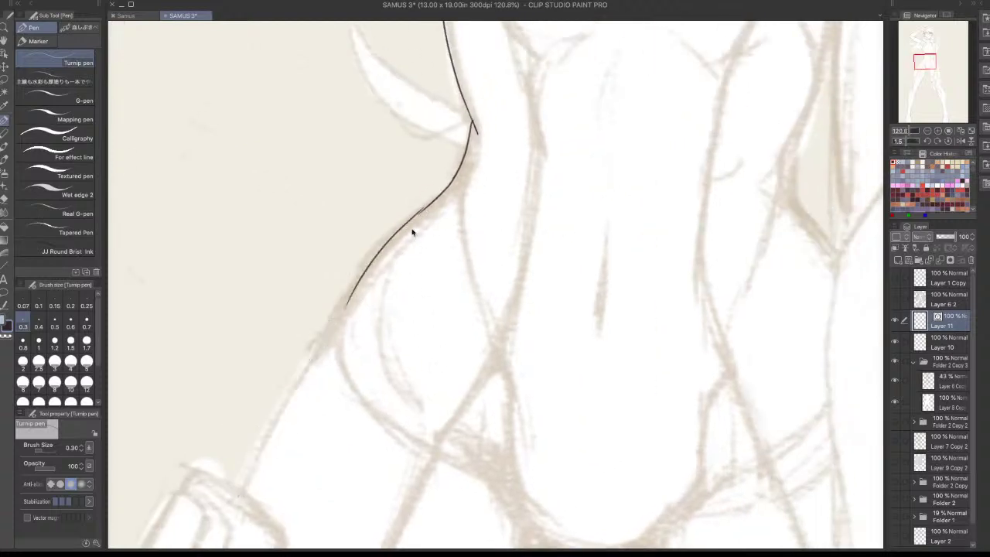
key(ctrl+z)
drag(419, 210, 333, 326)
key(ctrl+z)
drag(418, 212, 322, 340)
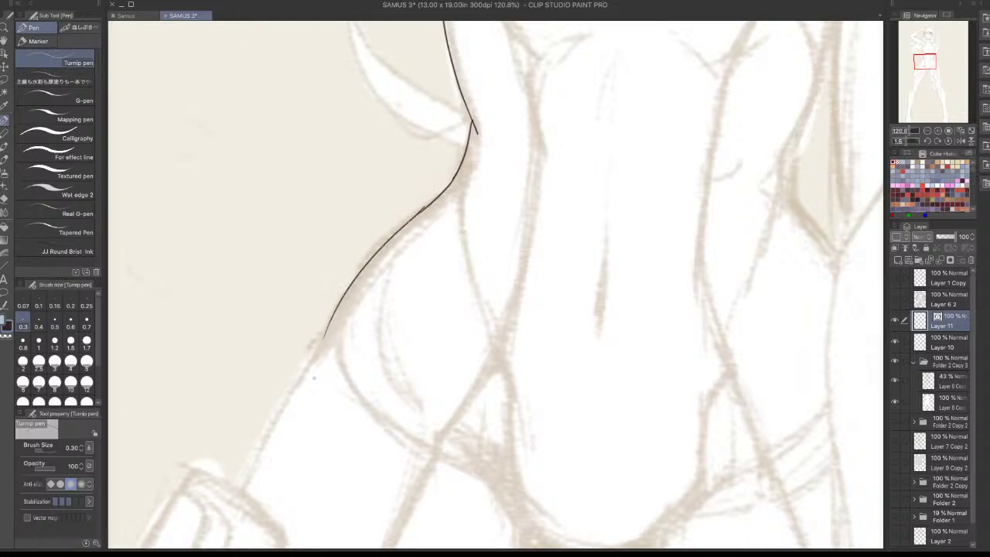
Ink the outer edge of the left thigh from the hip down to the thigh pouch
drag(411, 343, 526, 199)
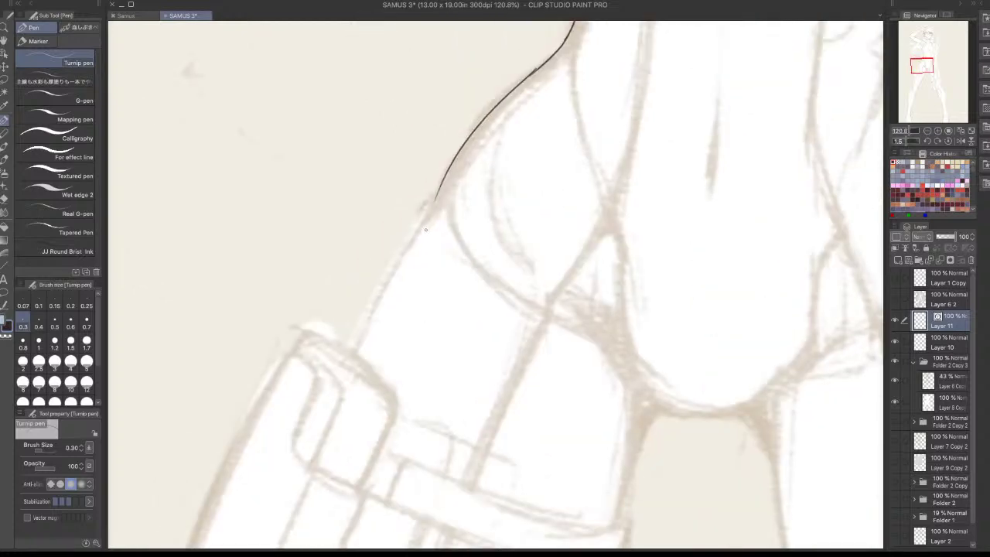
drag(434, 203, 349, 356)
scroll(348, 356, down, 4)
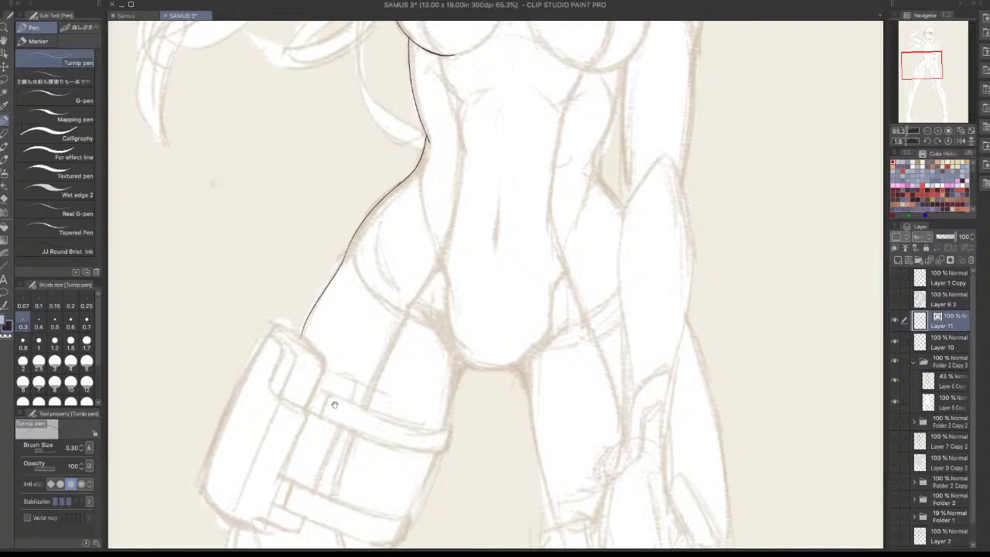
Erase the lower outer curve of the left breast with the Vector eraser, from the torso line junction downward
drag(334, 404, 485, 548)
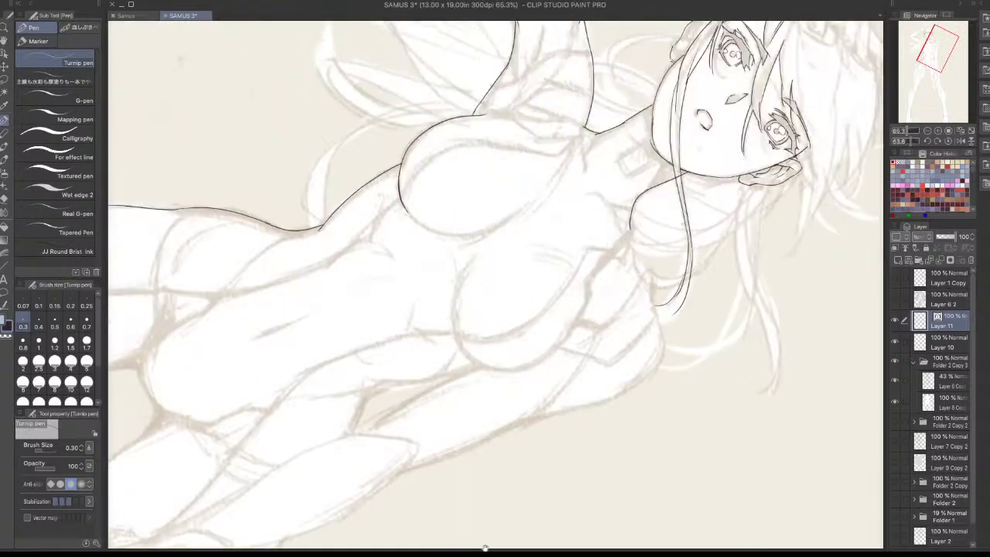
scroll(391, 78, up, 4)
drag(406, 302, 419, 364)
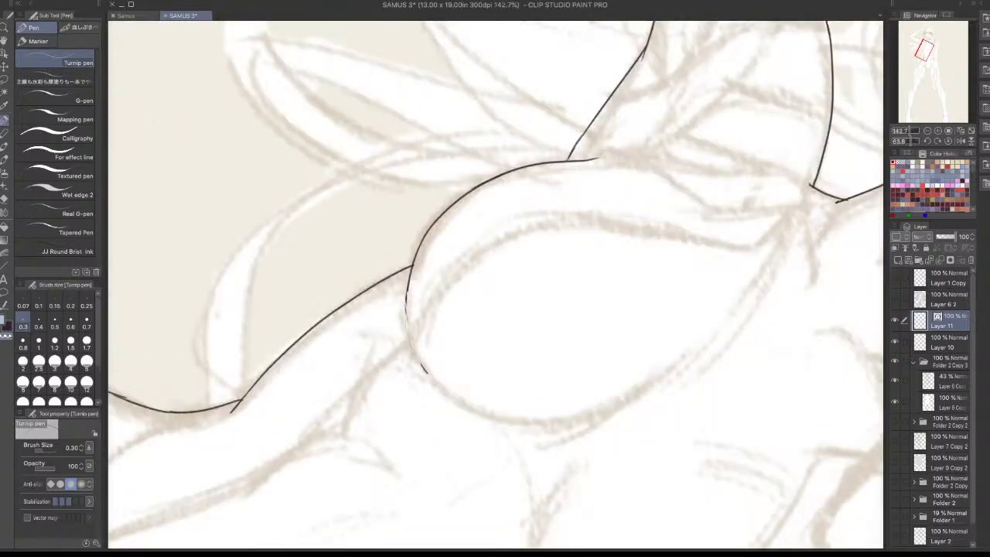
drag(407, 293, 427, 375)
key(e)
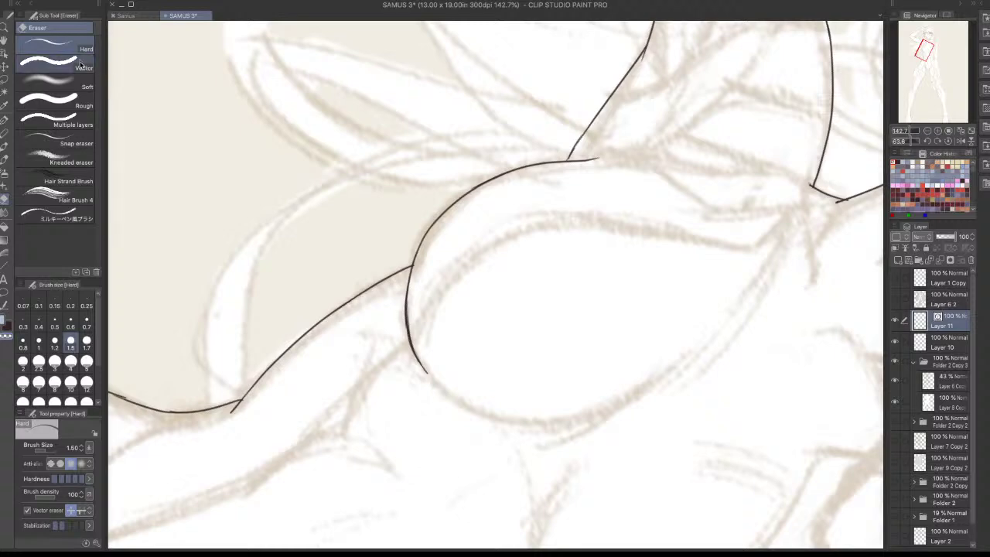
click(51, 62)
click(417, 341)
click(422, 365)
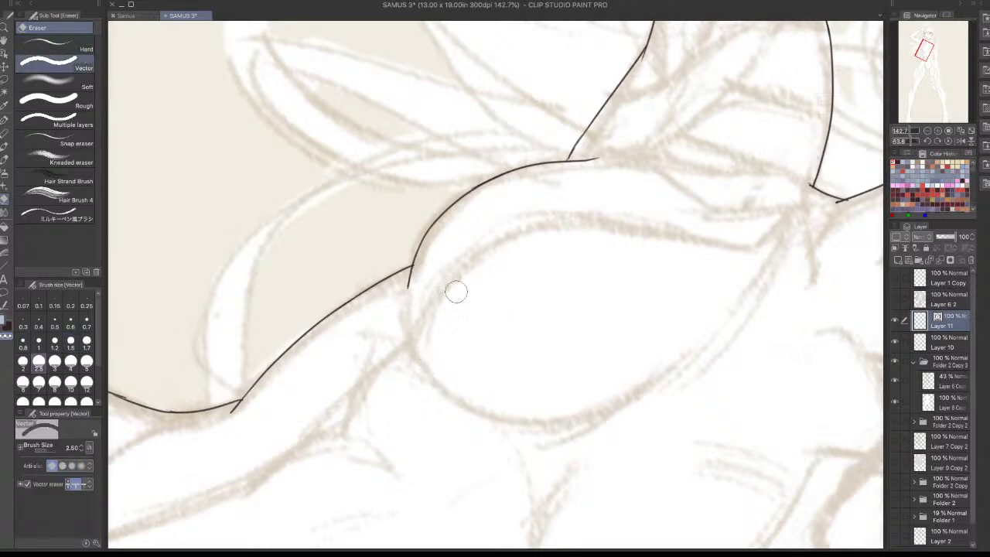
click(410, 278)
Redraw the lower outer curve of the left breast with the Turnip pen, from the torso line junction around to the underside
key(p)
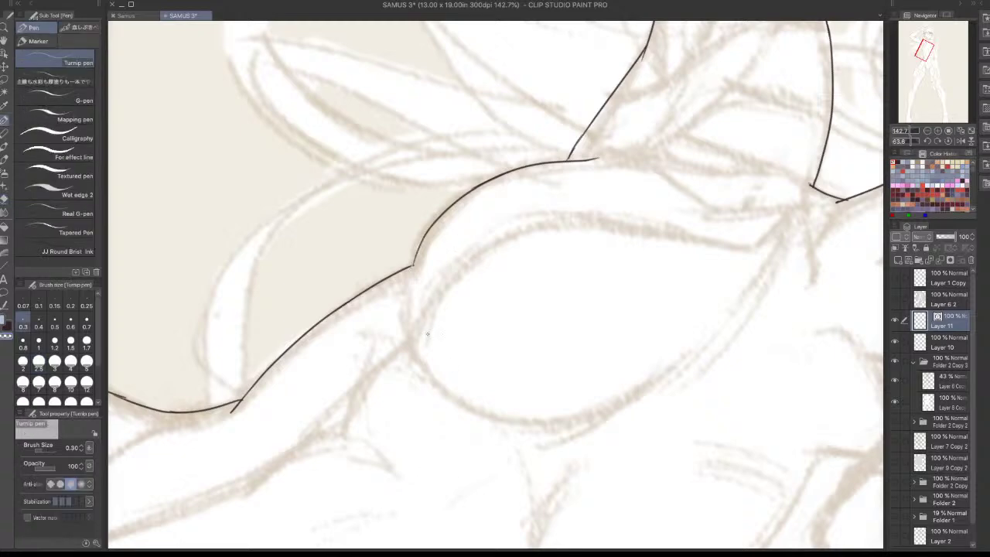
drag(418, 240, 419, 369)
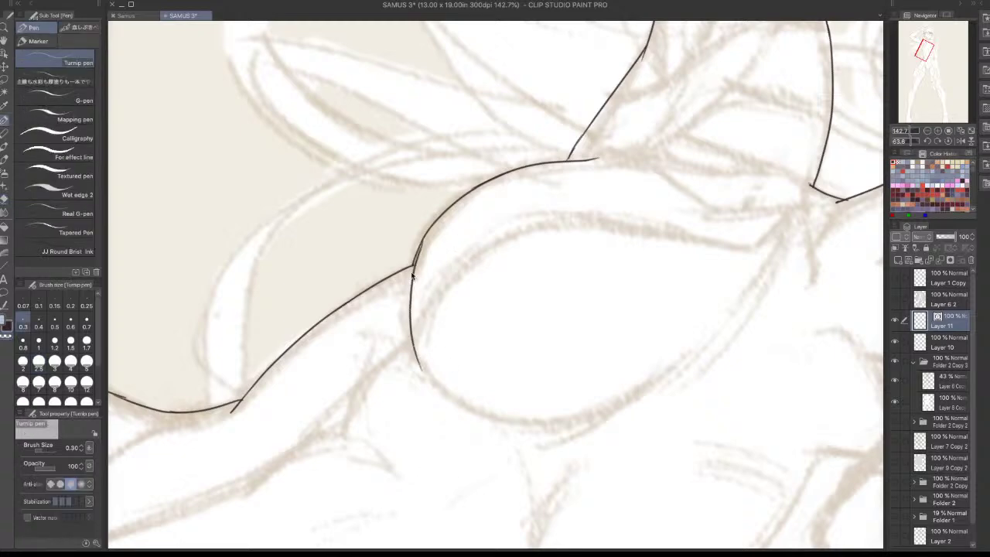
key(ctrl+z)
drag(411, 265, 421, 371)
key(ctrl+z)
drag(414, 265, 442, 393)
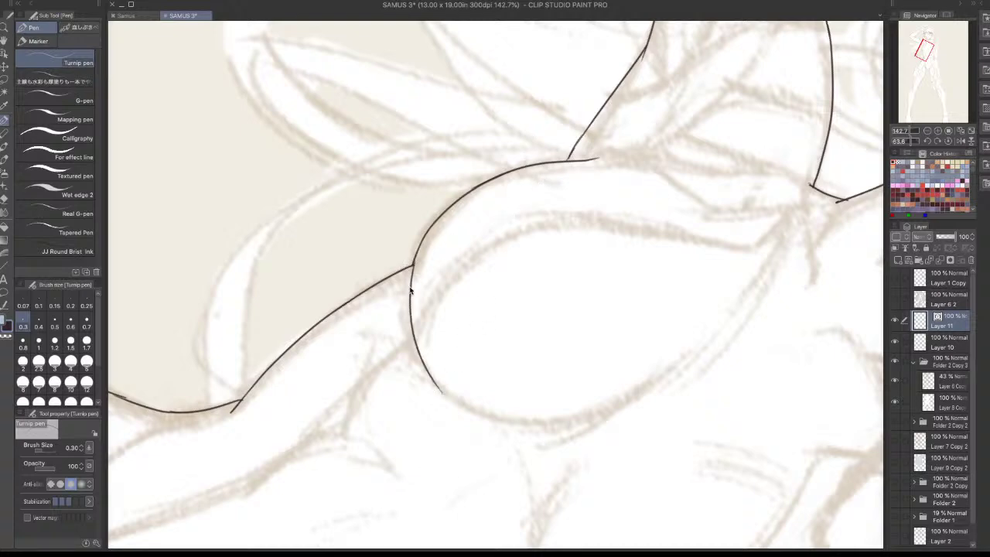
key(ctrl+z)
drag(418, 242, 445, 401)
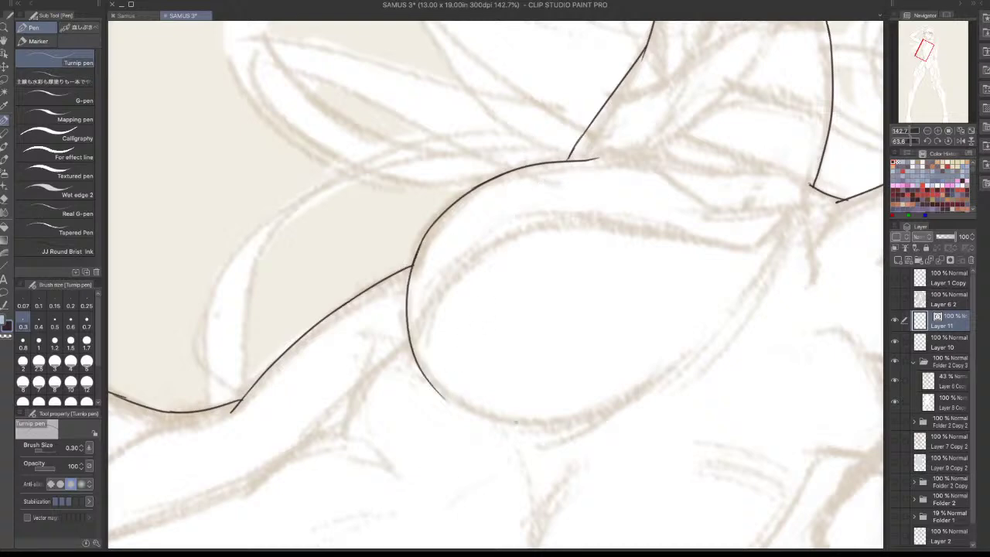
drag(516, 423, 640, 434)
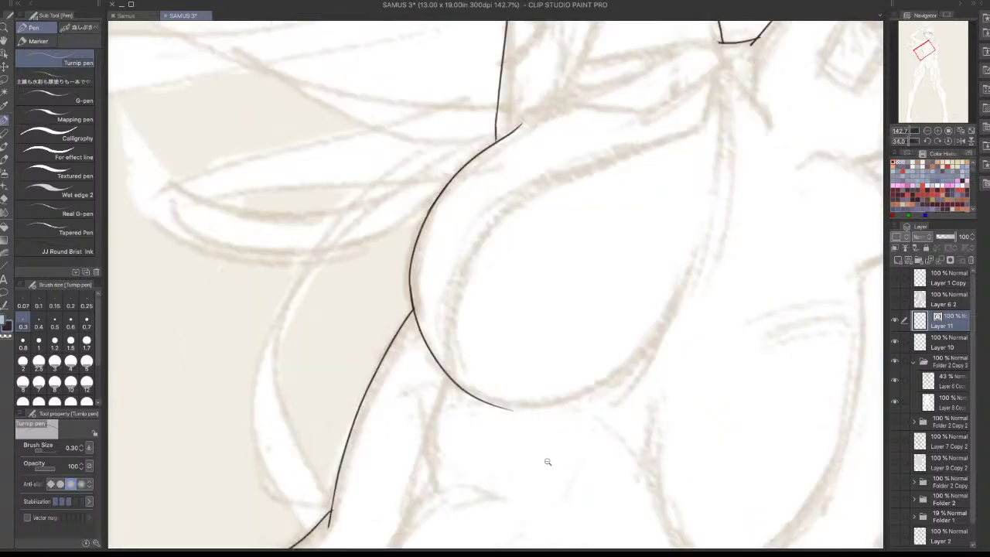
click(447, 311)
mouse_move(414, 207)
mouse_down()
mouse_move(403, 297)
mouse_move(403, 283)
mouse_up()
key(ctrl+z)
key(ctrl+z)
drag(405, 240, 404, 299)
key(ctrl+z)
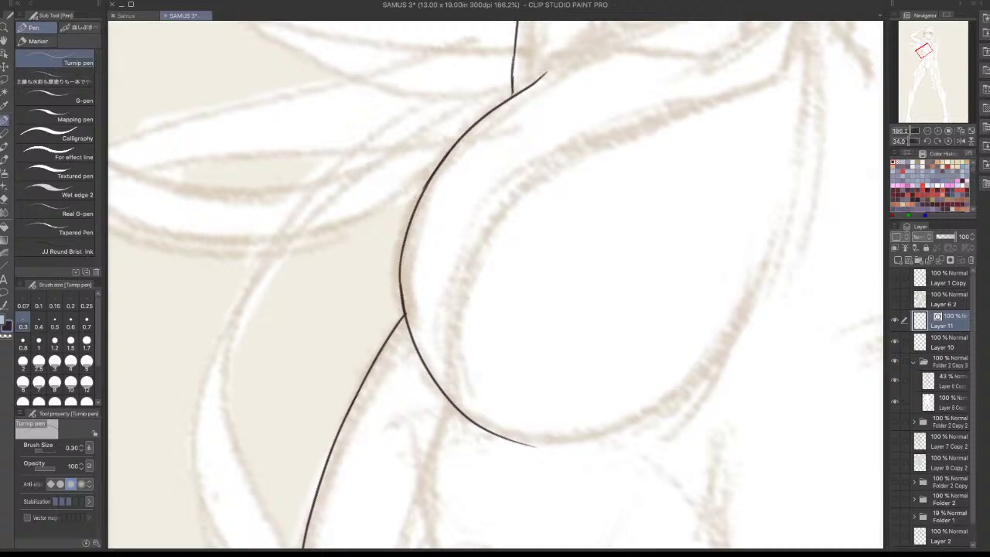
Ink the right side of the torso from below the right breast through the waist and along the hip to the elbow
drag(580, 99, 441, 147)
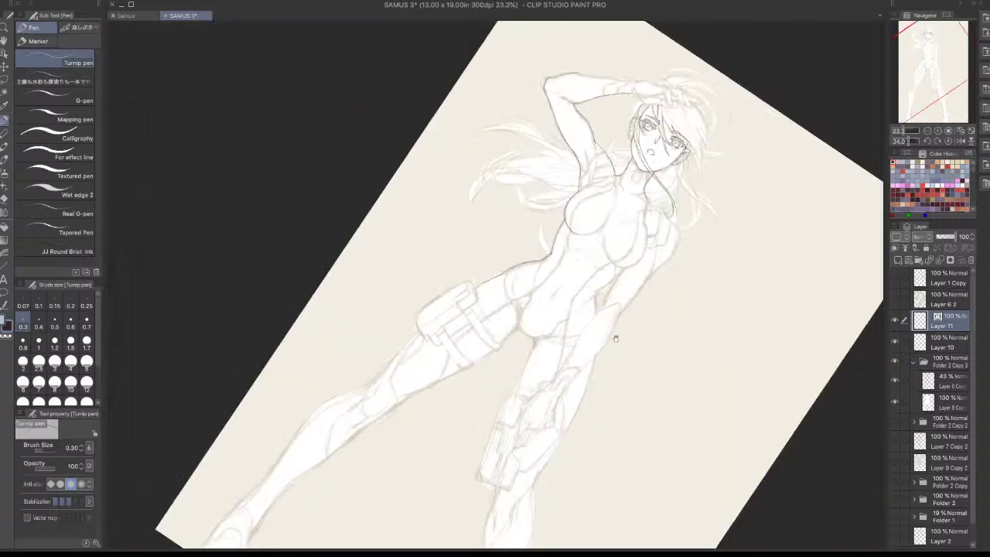
drag(688, 211, 658, 148)
drag(467, 261, 491, 261)
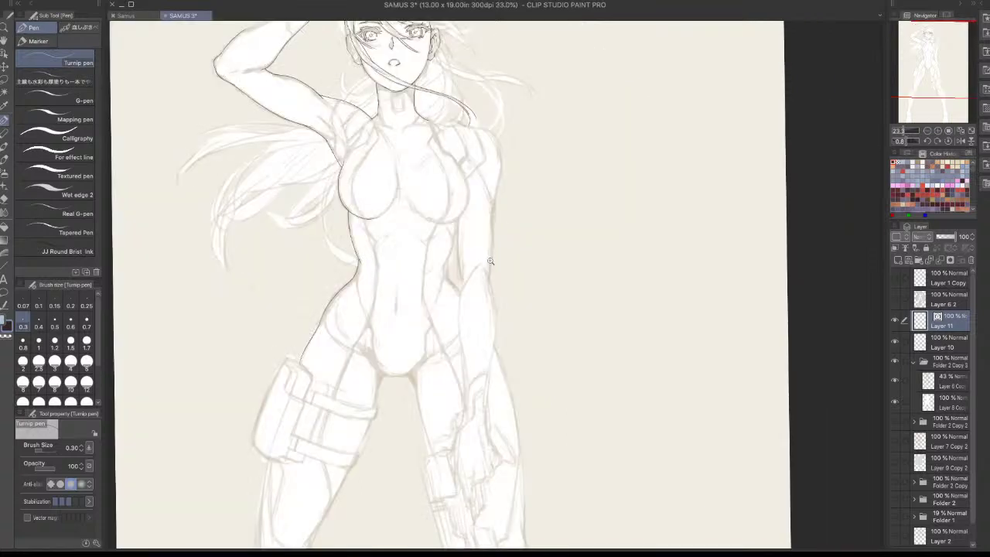
scroll(490, 262, up, 5)
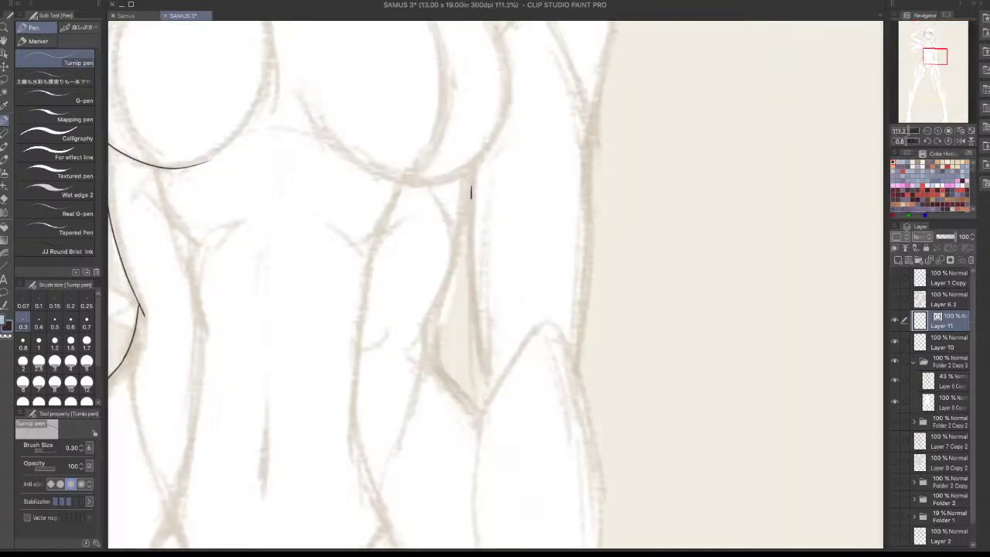
mouse_move(471, 184)
mouse_down()
mouse_move(418, 329)
mouse_move(426, 365)
mouse_up()
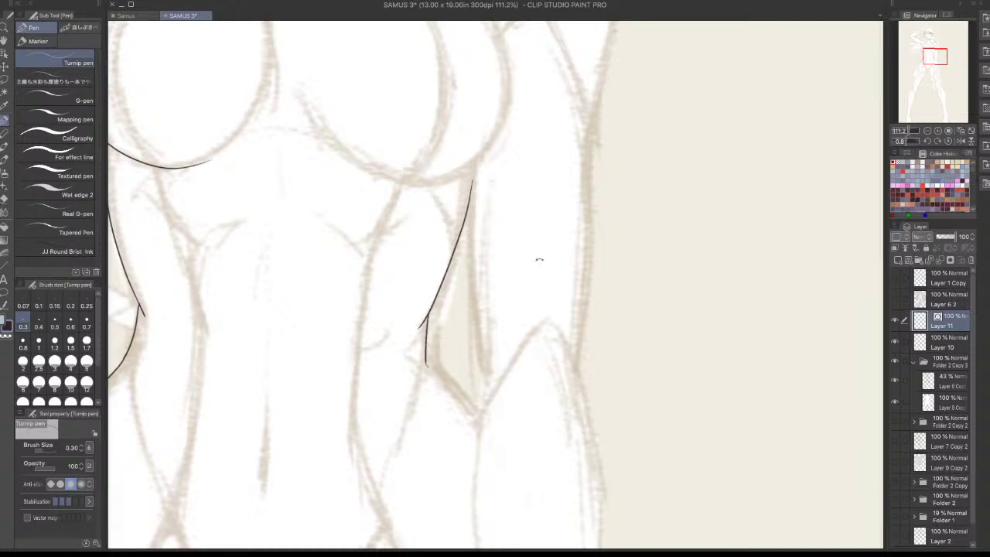
drag(540, 260, 545, 295)
drag(397, 291, 400, 385)
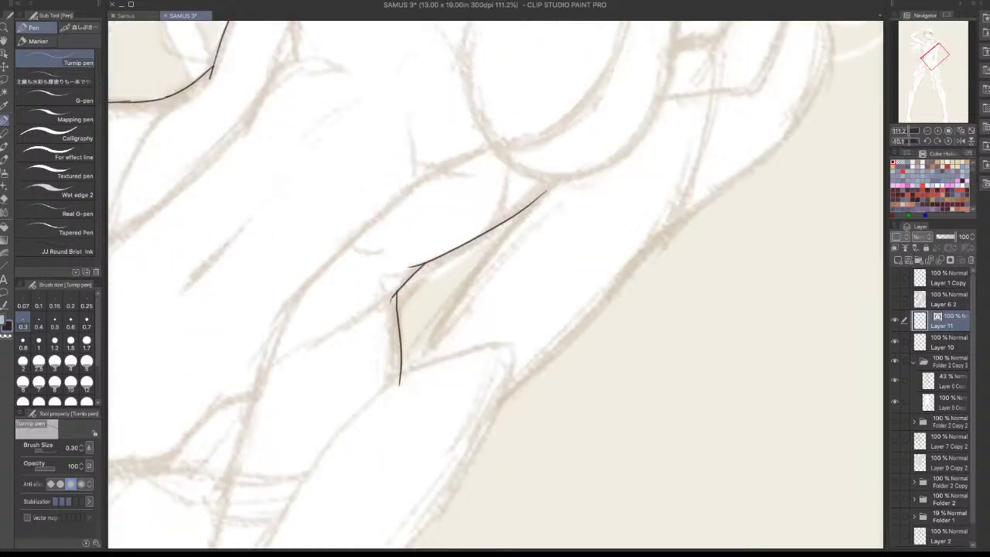
Ink the inner edge of the lowered right upper arm down to the elbow, closing the gap beside the waist
drag(541, 197, 466, 315)
key(ctrl+z)
drag(537, 200, 431, 344)
drag(401, 377, 430, 348)
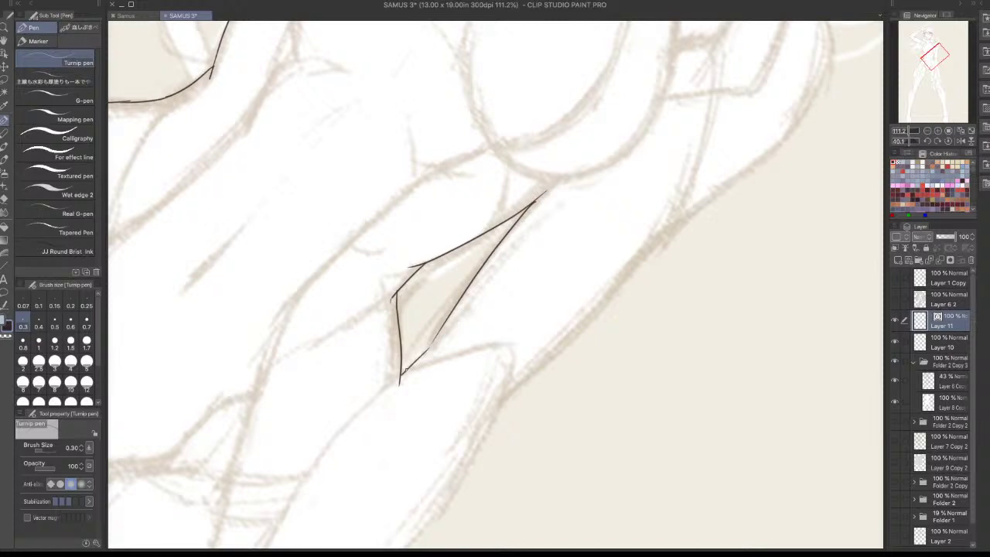
drag(442, 325, 425, 356)
Trim the overshooting line end at the right elbow and ink the inner contour of the forearm downward from it
mouse_move(662, 363)
mouse_down()
mouse_move(515, 438)
mouse_move(509, 367)
mouse_up()
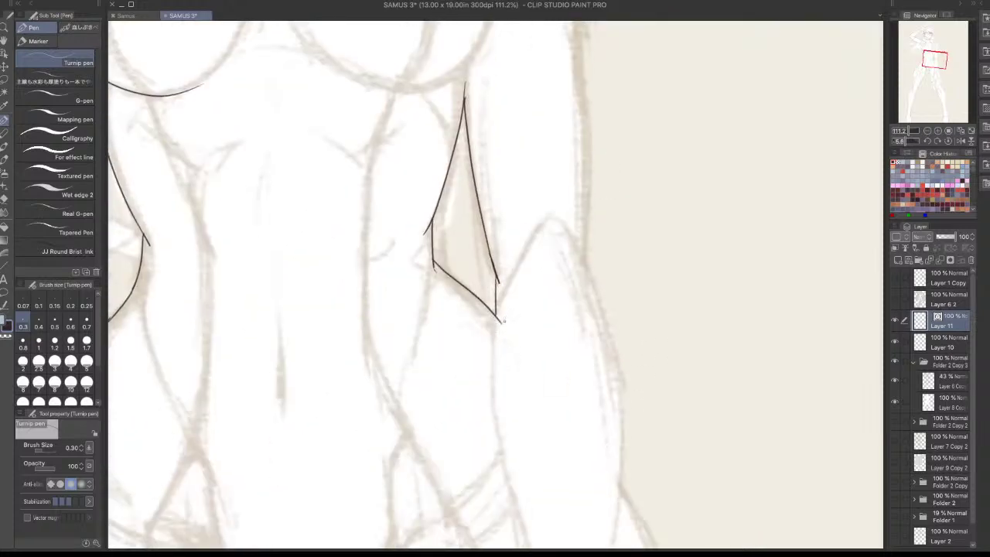
key(e)
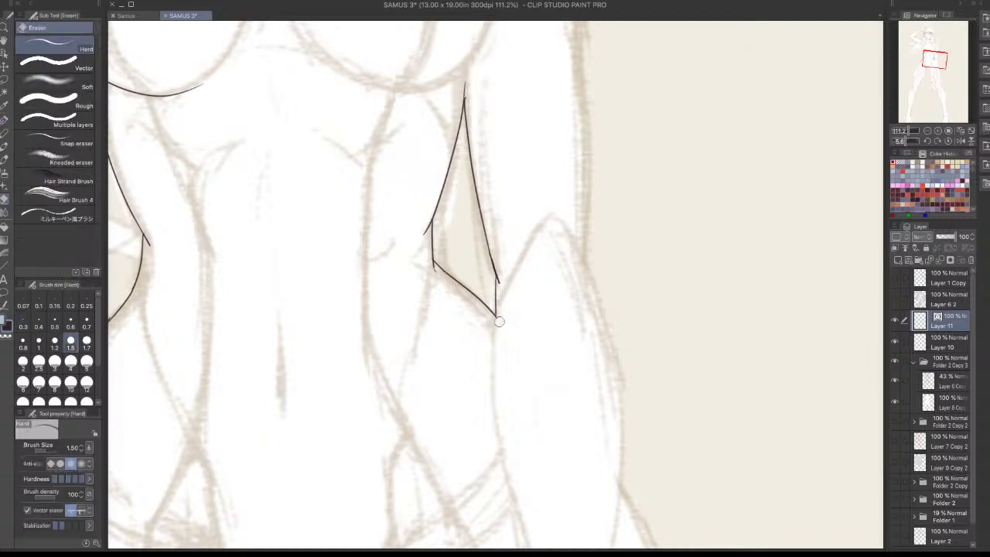
key(p)
drag(499, 322, 492, 495)
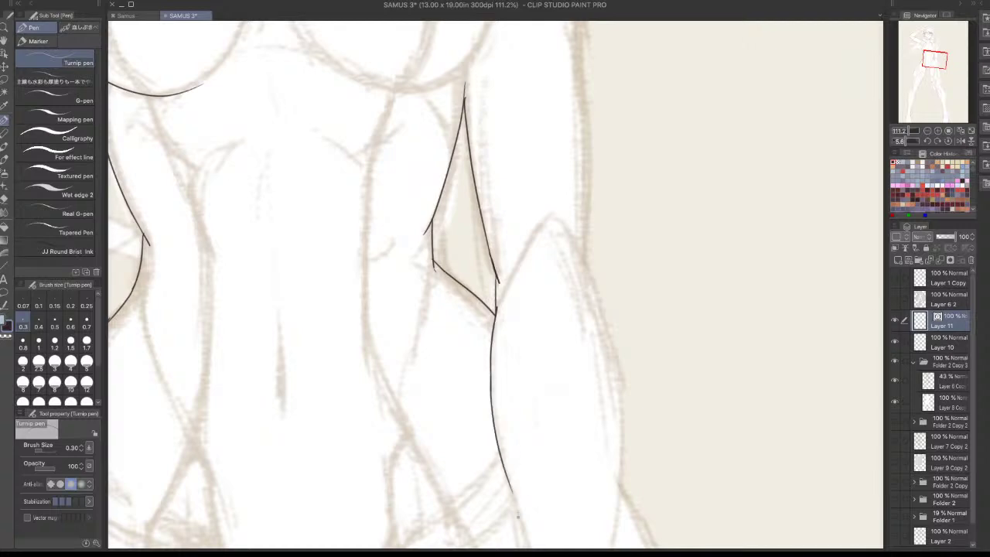
Ink the top line of the right shoulder from the collar beside the neck outward past the hair strand
drag(552, 328, 549, 525)
key(minus)
mouse_move(536, 241)
mouse_down()
mouse_move(606, 387)
mouse_move(732, 249)
mouse_up()
drag(643, 335, 489, 436)
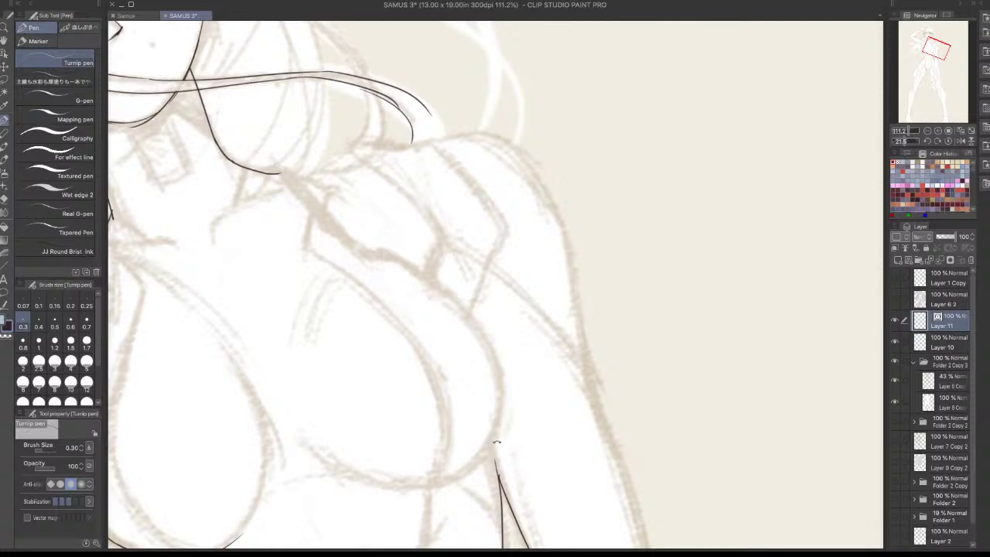
mouse_move(557, 382)
mouse_down()
mouse_move(573, 294)
mouse_move(385, 354)
mouse_move(466, 366)
mouse_up()
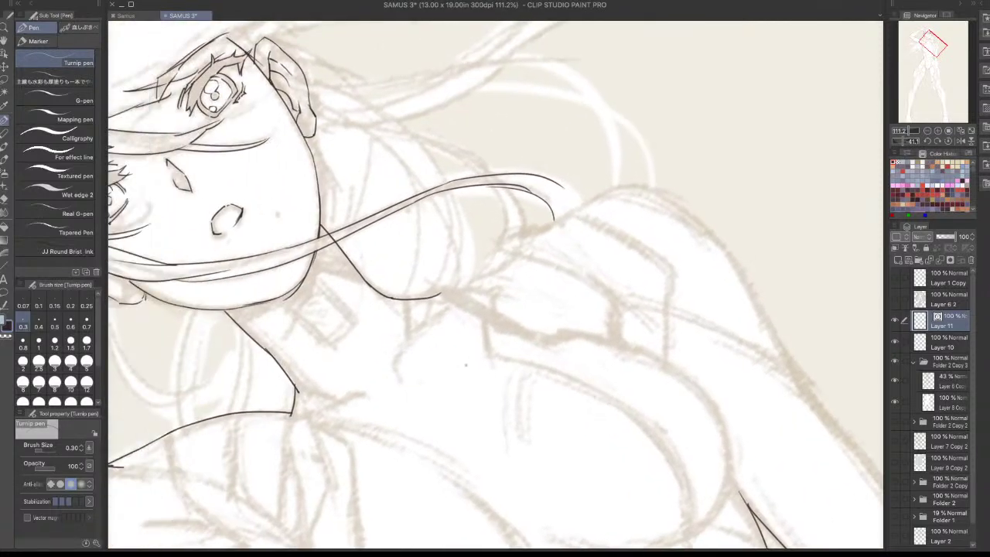
drag(441, 295, 510, 254)
key(ctrl+z)
mouse_move(434, 297)
mouse_down()
mouse_move(557, 215)
mouse_move(654, 187)
mouse_up()
Ink the rounded outer curve of the right shoulder down to the start of the upper arm
mouse_move(557, 143)
mouse_down()
mouse_move(436, 154)
mouse_move(358, 245)
mouse_up()
drag(467, 268, 488, 409)
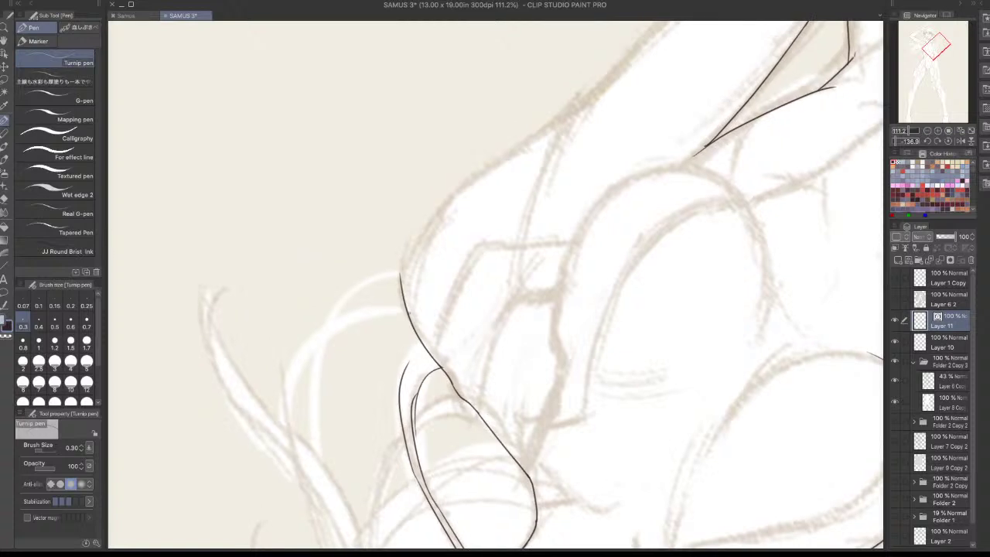
drag(402, 277, 493, 167)
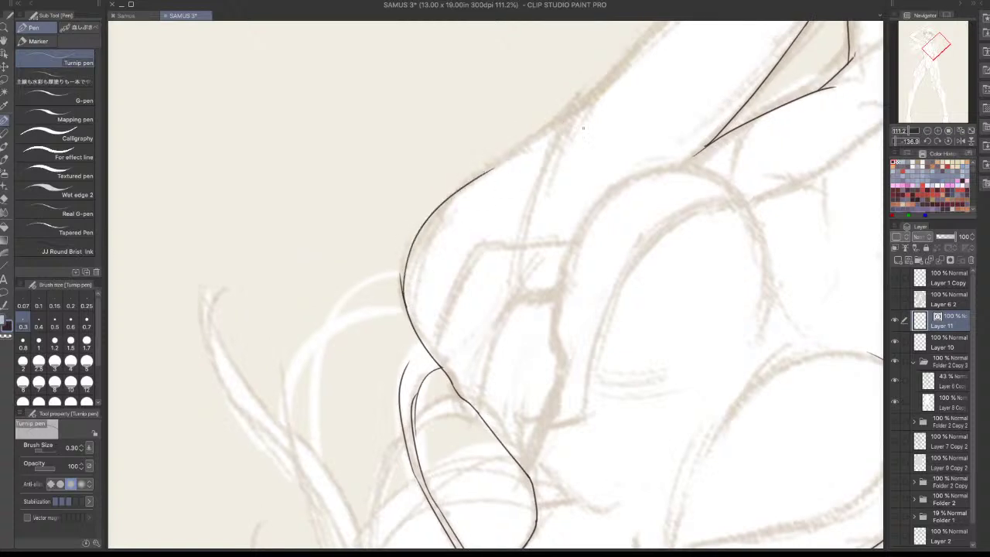
Ink the outer edge of the right upper arm between the elbow and the shoulder curve, retrying the joining stroke
drag(583, 128, 506, 306)
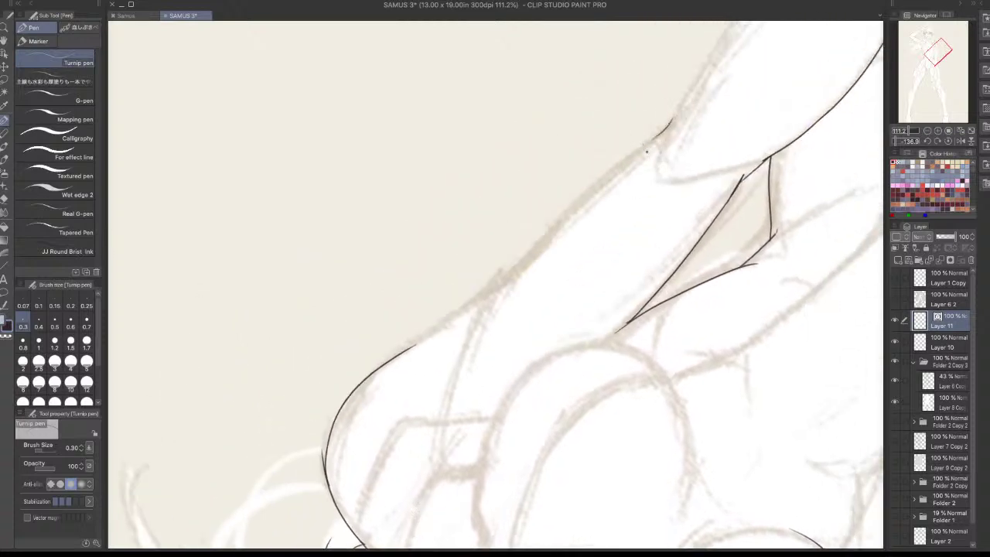
mouse_move(672, 119)
mouse_down()
mouse_move(495, 293)
mouse_move(417, 340)
mouse_up()
key(ctrl+z)
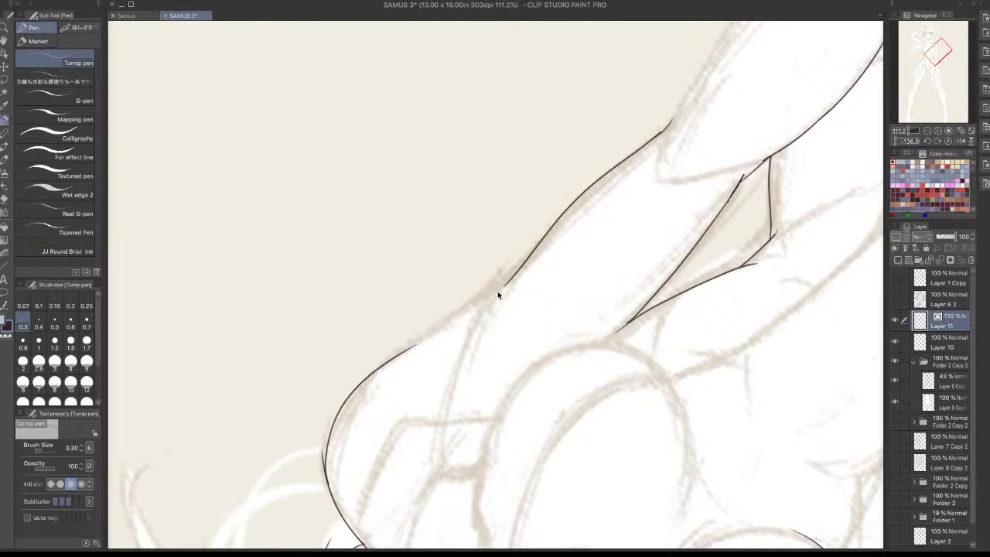
drag(506, 284, 401, 353)
key(ctrl+z)
drag(510, 281, 399, 351)
key(ctrl+z)
drag(510, 281, 397, 354)
key(ctrl+z)
drag(506, 284, 401, 354)
Set the Turnip pen's brush size to 0.4 and ink the outer contour of the right forearm from the elbow toward the wrist
scroll(506, 294, down, 2)
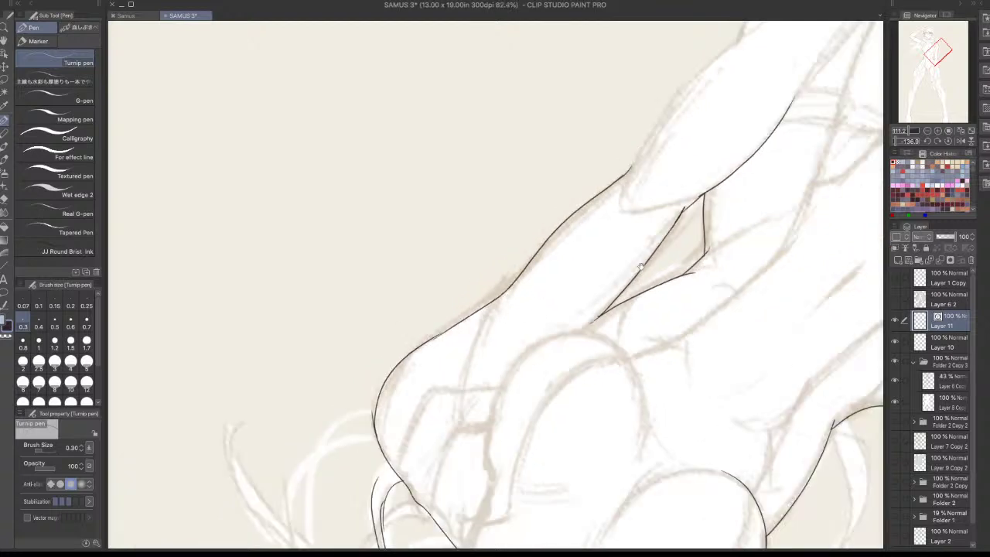
drag(641, 267, 473, 403)
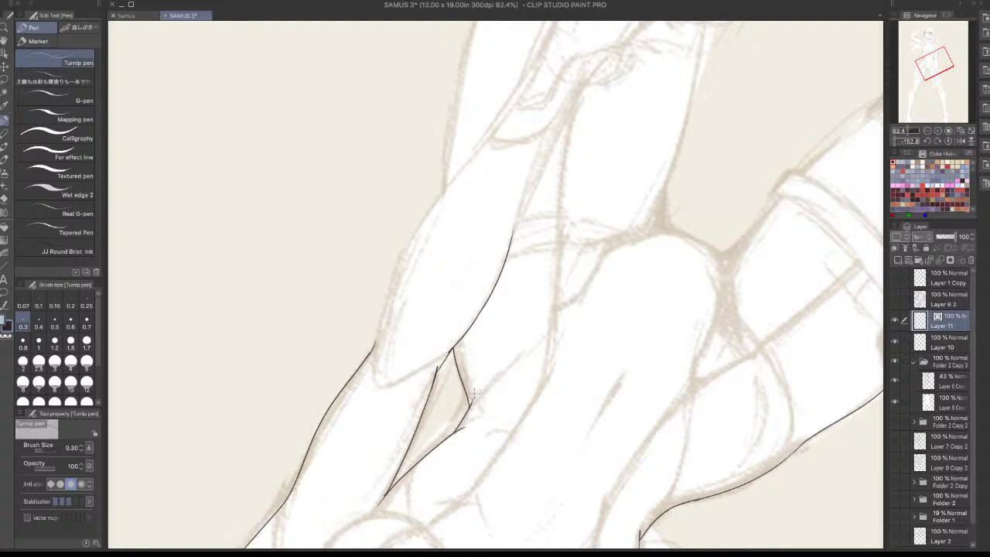
key(bracketright)
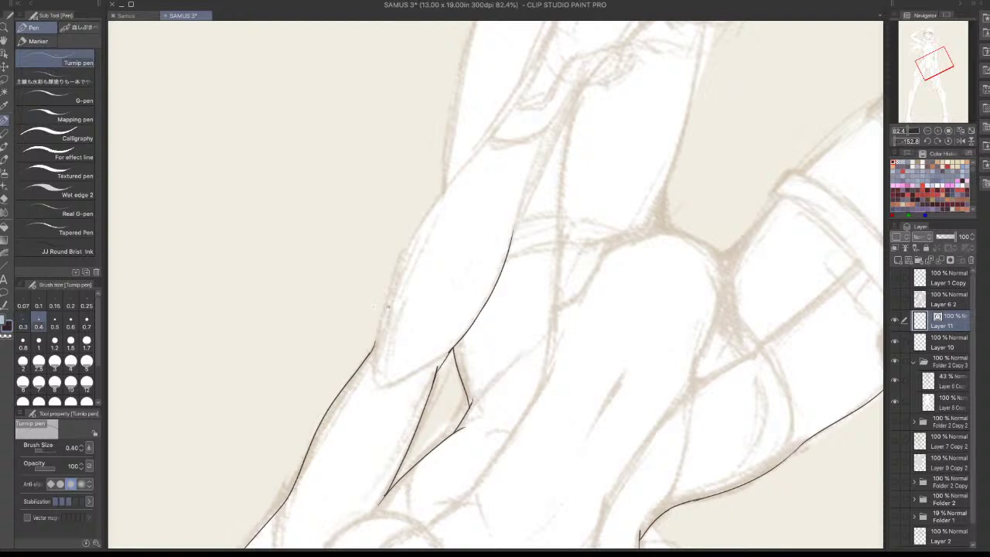
scroll(388, 320, up, 2)
mouse_move(368, 359)
mouse_down()
mouse_move(415, 225)
mouse_move(509, 113)
mouse_up()
key(super+z)
key(ctrl+z)
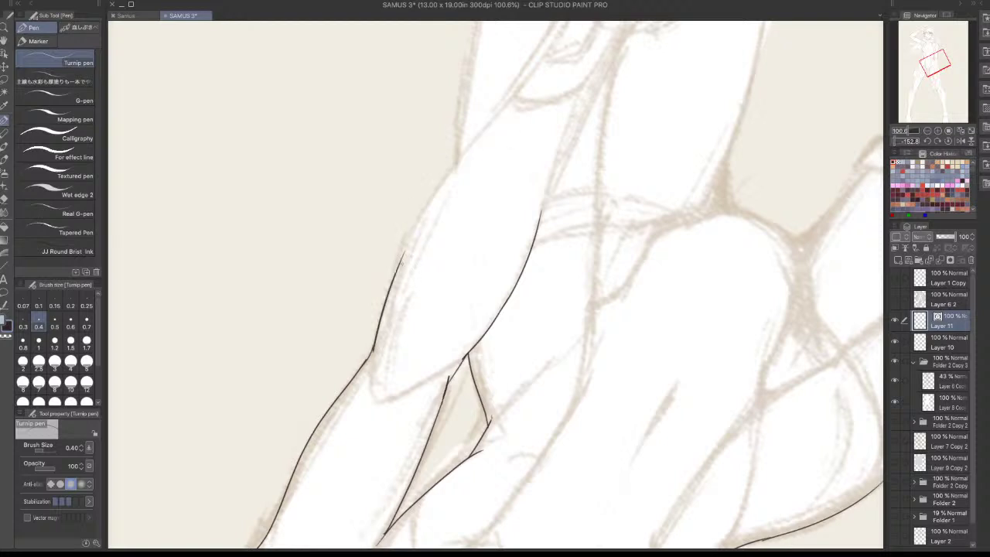
drag(401, 263, 509, 113)
key(ctrl+z)
drag(405, 258, 515, 82)
Ink the outer edge of the right wrist and hand, connecting it to the outer forearm contour
drag(479, 193, 387, 405)
key(ctrl+z)
drag(495, 51, 493, 85)
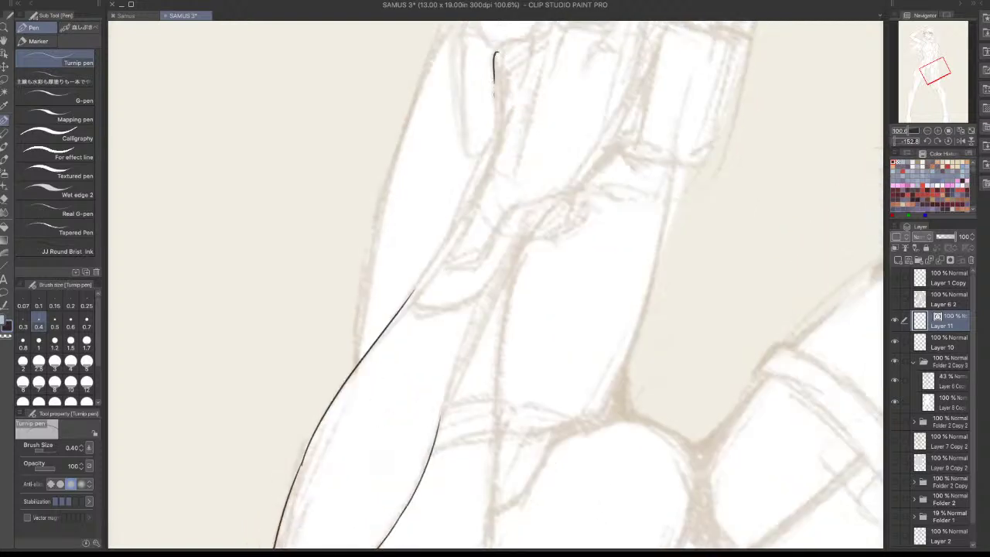
key(ctrl+z)
mouse_move(494, 51)
mouse_down()
mouse_move(487, 161)
mouse_move(415, 291)
mouse_up()
key(ctrl+z)
drag(474, 187, 395, 314)
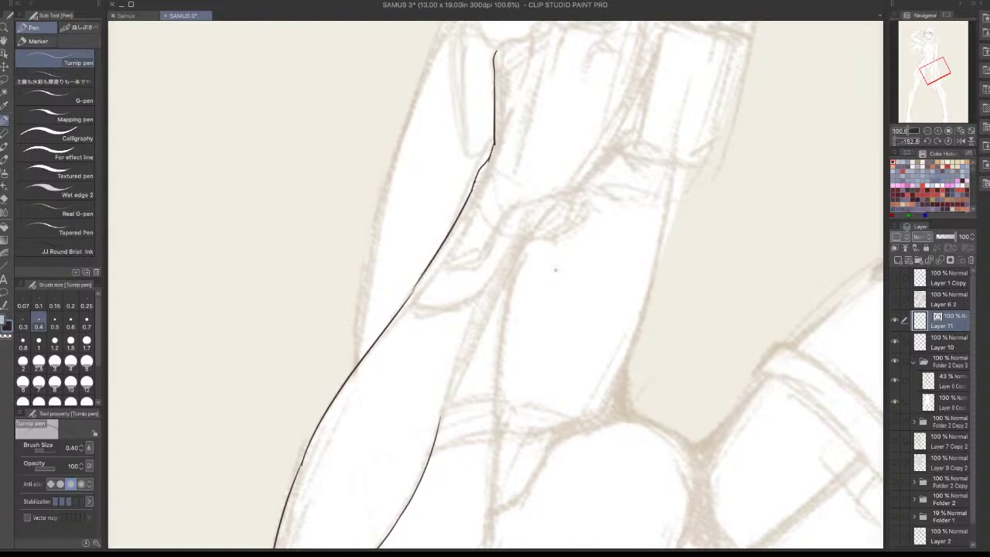
Ink the short curved edge on the inner side of the right hand down to the wrist
drag(611, 149, 560, 195)
key(ctrl+z)
key(ctrl+z)
mouse_move(605, 158)
mouse_down()
mouse_move(543, 213)
mouse_move(505, 288)
mouse_up()
key(ctrl+z)
Ink the inner edge of the right wrist and lower forearm, joining the hand to the existing inner forearm line
drag(547, 208, 442, 429)
key(ctrl+z)
drag(487, 317, 434, 432)
key(ctrl+z)
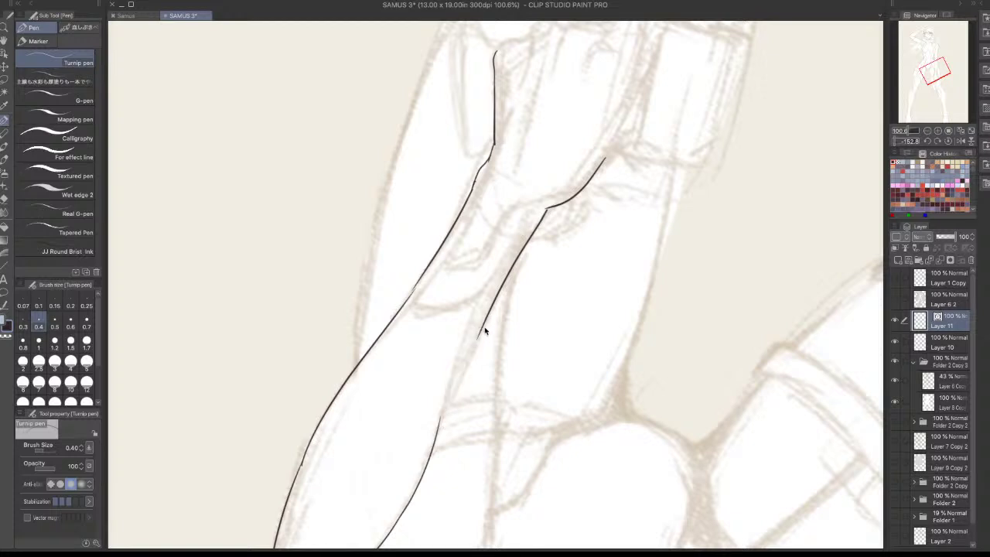
drag(486, 327, 440, 427)
key(ctrl+z)
drag(487, 314, 438, 427)
drag(538, 318, 507, 327)
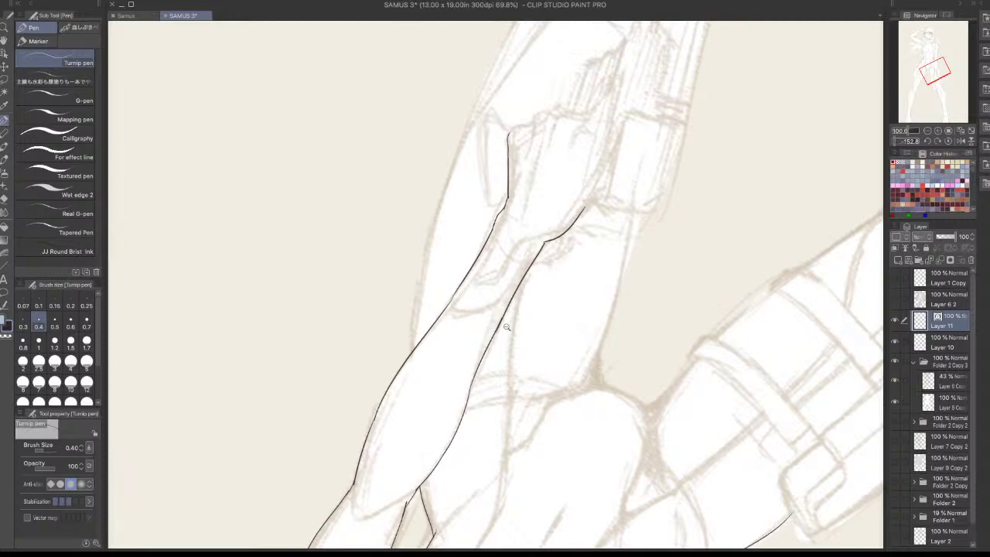
scroll(507, 326, down, 5)
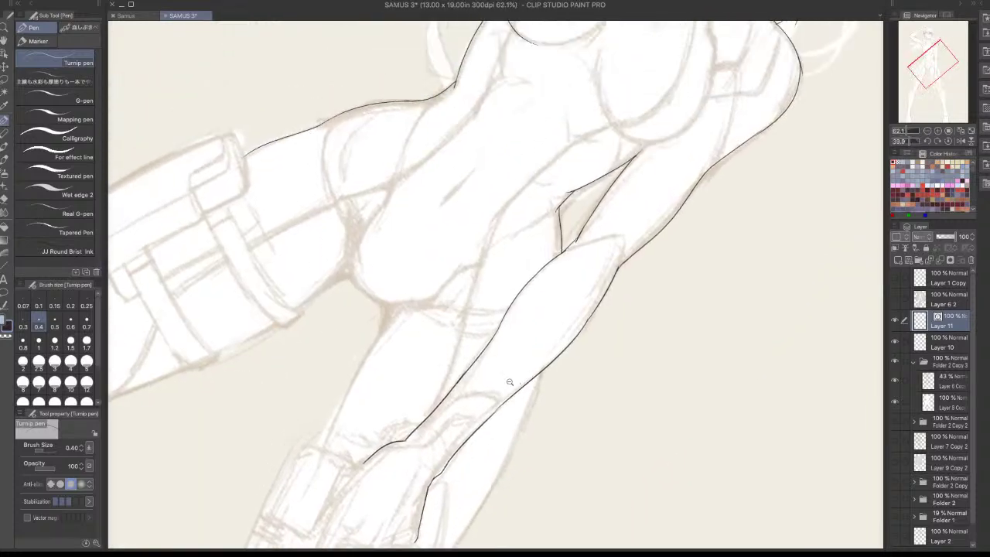
scroll(573, 350, up, 3)
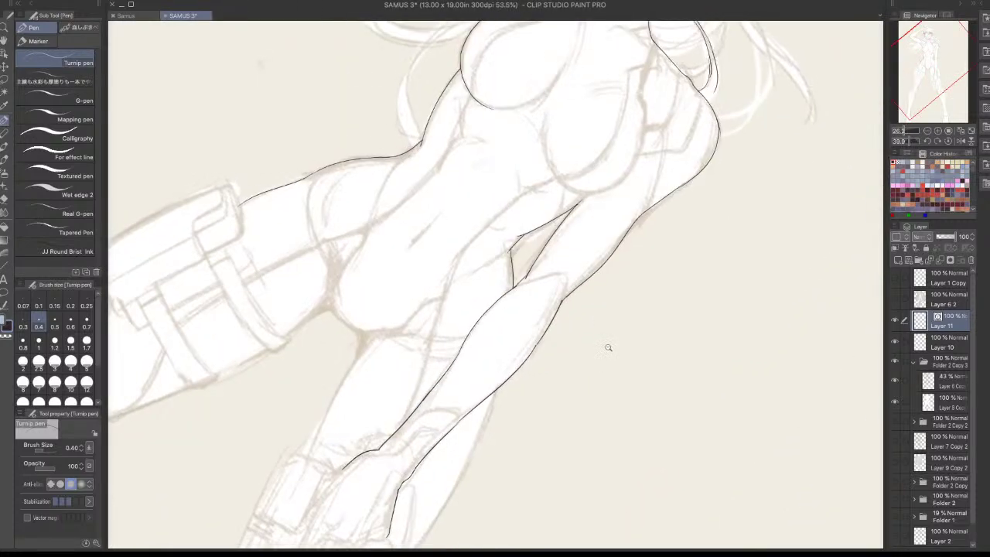
Extend the inner edge of the lowered upper arm to meet the sketched underside of the chest
drag(586, 354, 470, 464)
scroll(487, 286, up, 3)
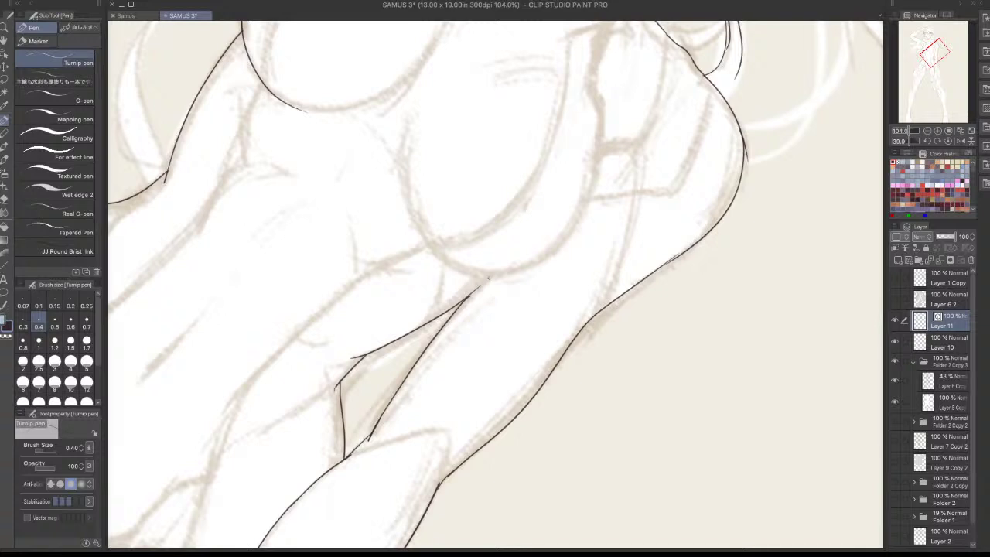
mouse_move(457, 311)
mouse_down()
mouse_move(487, 277)
mouse_move(512, 273)
mouse_up()
key(ctrl+z)
key(ctrl+z)
drag(687, 296, 415, 289)
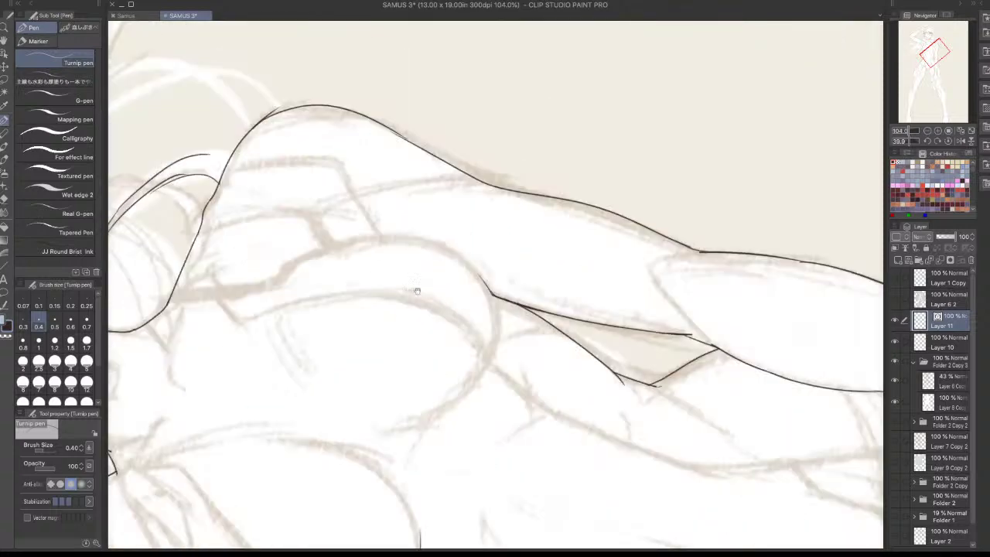
drag(628, 297, 444, 358)
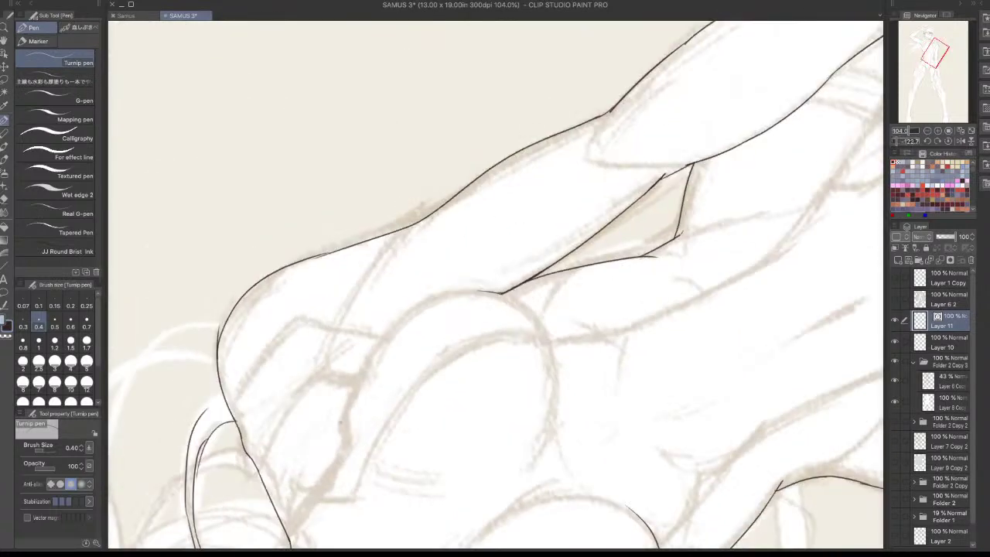
Ink the outer side contour of the breast beside the lowered arm, following the sketch down toward the inner arm line
mouse_move(340, 423)
mouse_down()
mouse_move(366, 339)
mouse_move(394, 324)
mouse_up()
key(ctrl+z)
drag(349, 401, 414, 309)
drag(613, 293, 604, 238)
mouse_move(432, 375)
mouse_down()
mouse_move(466, 373)
mouse_move(491, 270)
mouse_up()
key(ctrl+z)
mouse_move(424, 361)
mouse_down()
mouse_move(540, 274)
mouse_move(544, 252)
mouse_up()
key(ctrl+z)
drag(481, 280, 554, 251)
key(ctrl+z)
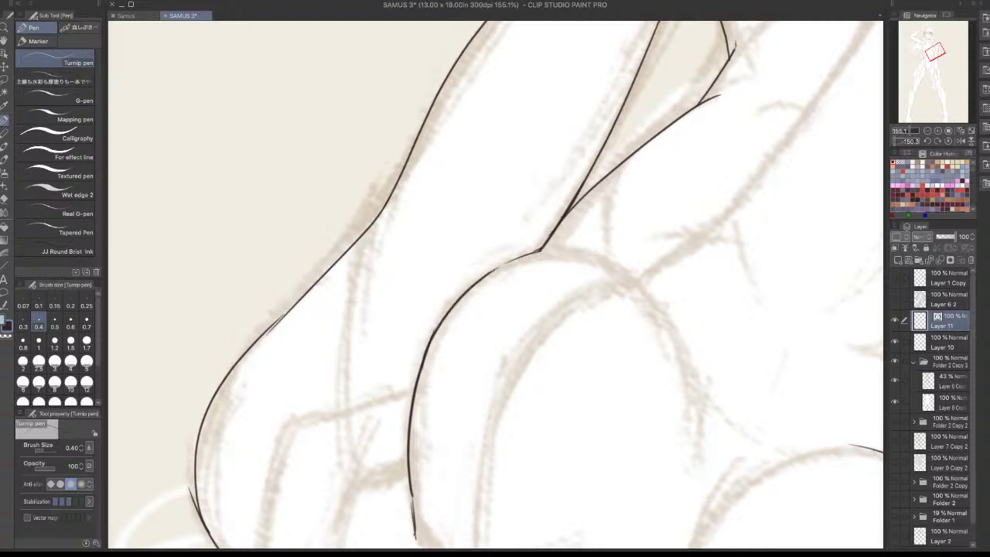
Ink the lower curve of the same breast, joining its side contour where it meets the lowered arm
mouse_move(484, 278)
mouse_down()
mouse_move(588, 248)
mouse_move(520, 261)
mouse_move(559, 248)
mouse_move(625, 284)
mouse_move(542, 253)
mouse_move(615, 253)
mouse_move(594, 268)
mouse_move(531, 252)
mouse_move(603, 254)
mouse_up()
key(ctrl+z)
key(ctrl+z)
key(ctrl+z)
key(ctrl+z)
drag(539, 252, 611, 256)
key(ctrl+z)
key(ctrl+z)
key(ctrl+z)
mouse_move(536, 252)
mouse_down()
mouse_move(607, 256)
mouse_move(368, 483)
mouse_move(588, 259)
mouse_move(378, 467)
mouse_up()
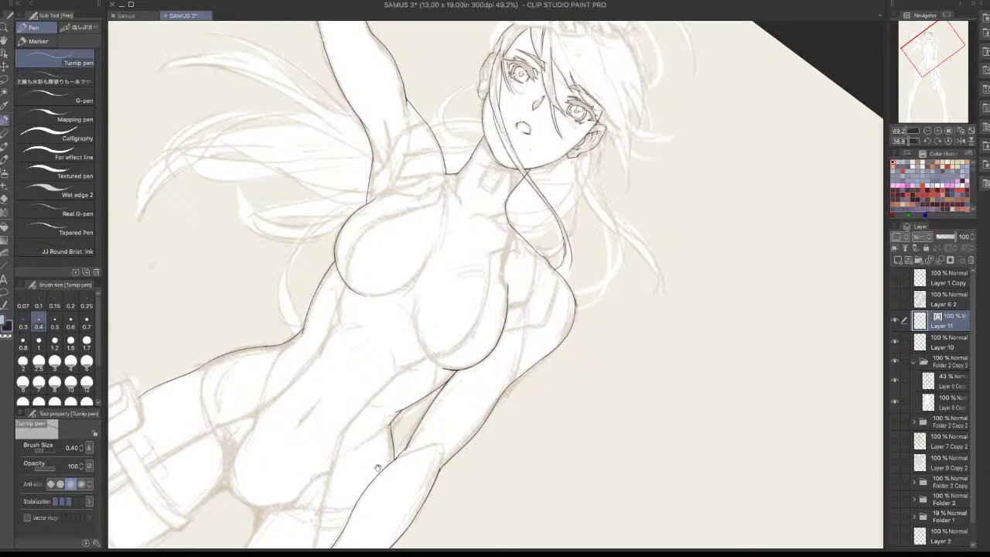
Erase the outer contour of the breast on the raised-arm side with the pen's transparent colour
scroll(359, 259, up, 6)
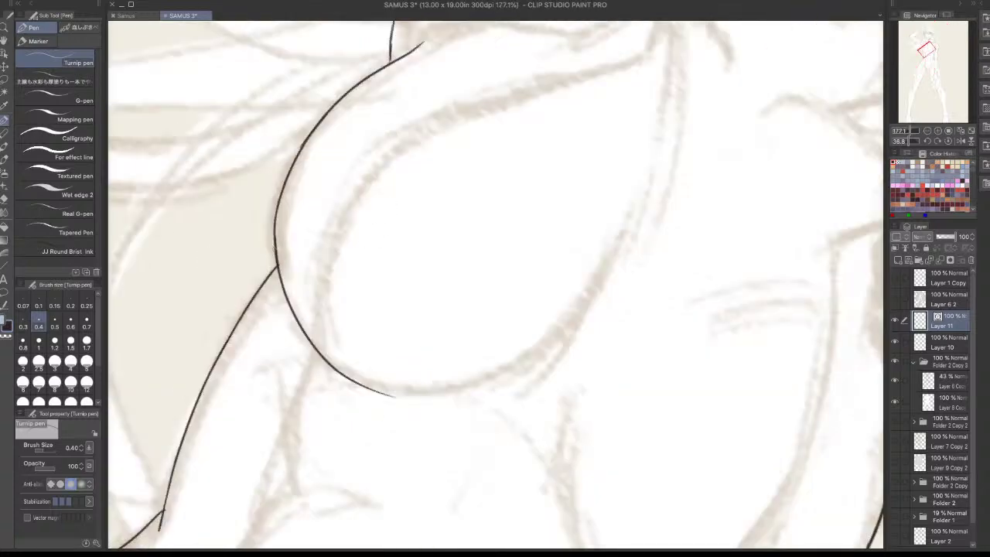
key(c)
drag(276, 247, 298, 157)
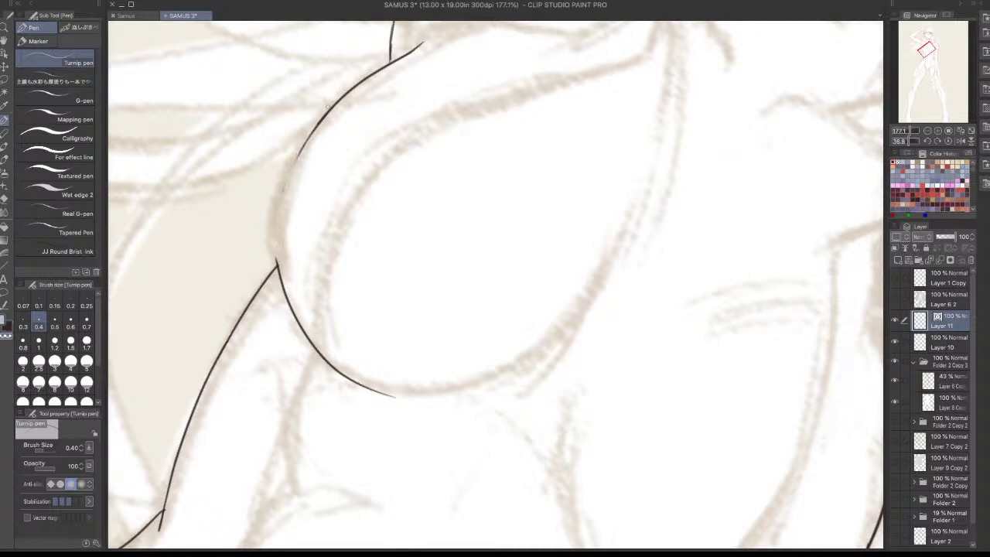
drag(327, 106, 385, 66)
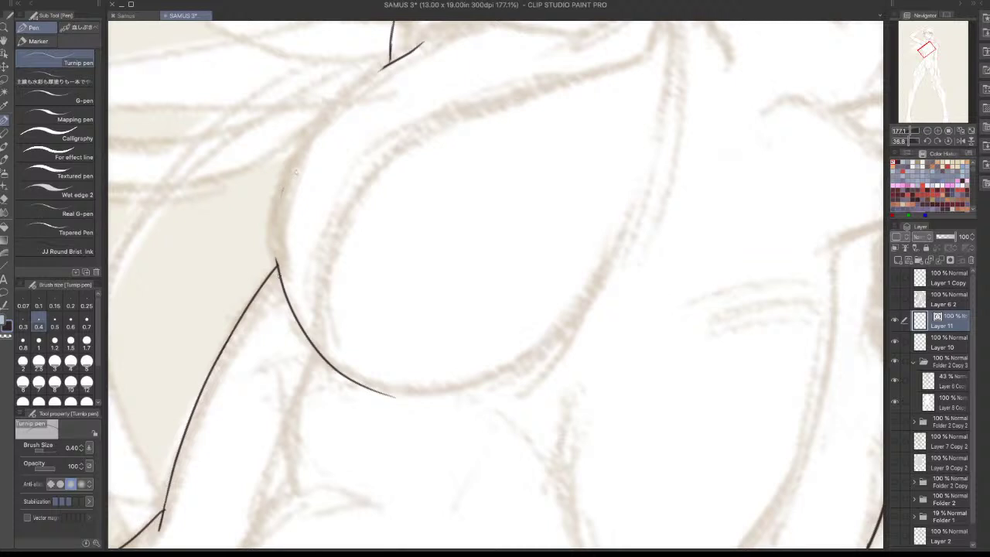
Try to re-ink the erased outer breast contour on the raised-arm side, and undo the new strokes and the erasing
drag(276, 267, 310, 136)
key(ctrl+z)
mouse_move(276, 267)
mouse_down()
mouse_move(314, 129)
mouse_move(397, 68)
mouse_up()
key(ctrl+z)
drag(297, 157, 409, 60)
key(ctrl+z)
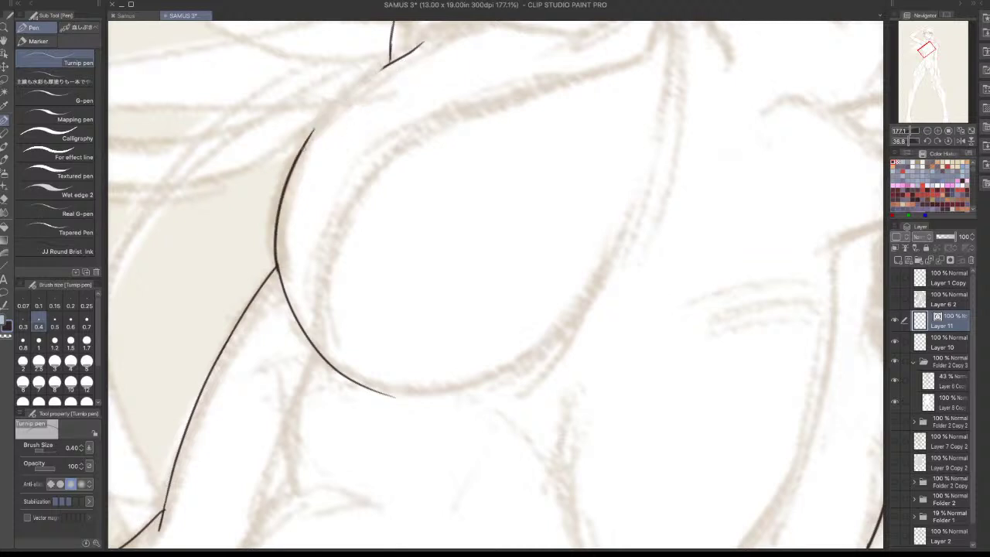
drag(302, 151, 400, 54)
key(ctrl+z)
drag(300, 149, 390, 60)
key(ctrl+z)
mouse_move(300, 151)
mouse_down()
mouse_move(427, 36)
mouse_move(390, 71)
mouse_move(387, 64)
mouse_up()
key(ctrl+z)
key(ctrl+z)
key(ctrl+z)
key(ctrl+z)
scroll(414, 54, down, 4)
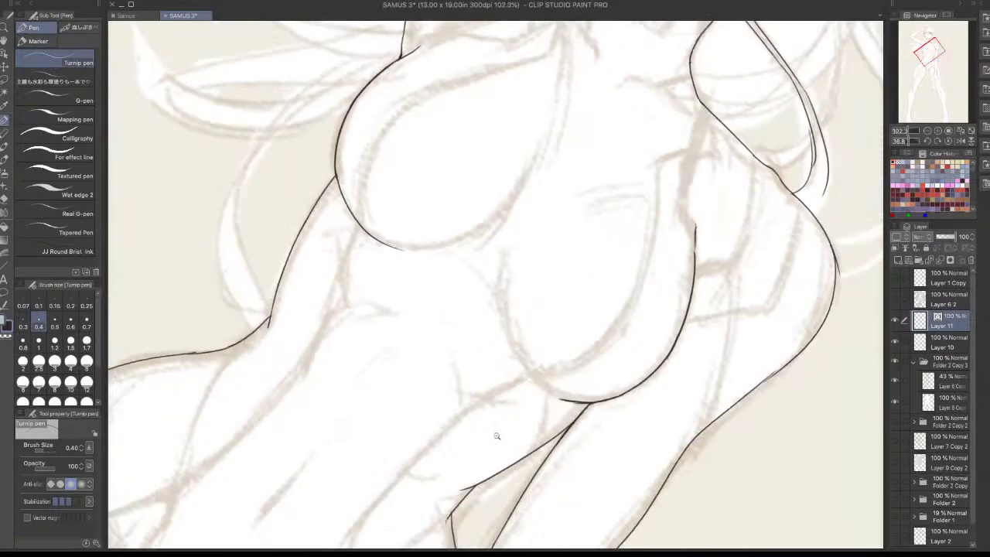
Ink the short inner edge of the pouch-side thigh from the crotch down to the upper strap
scroll(494, 437, down, 2)
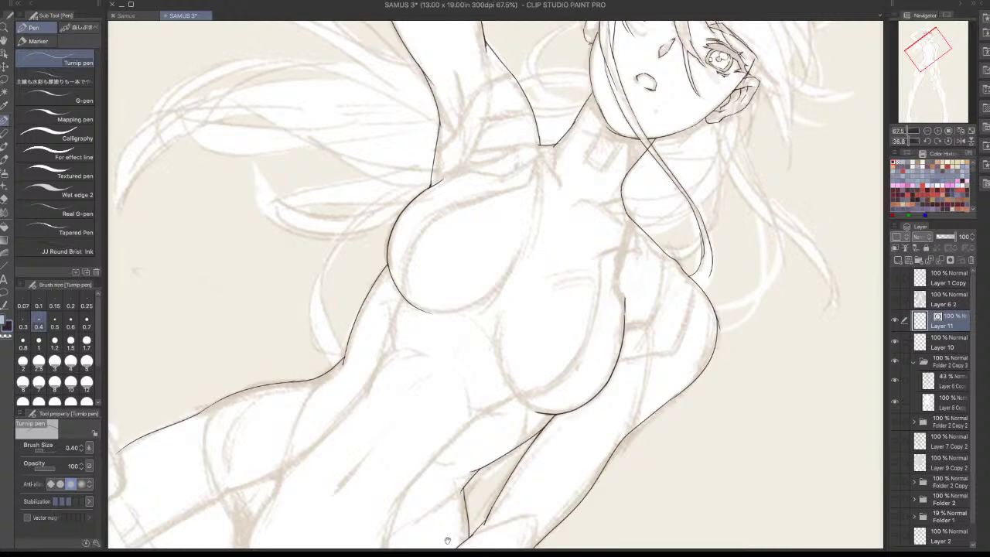
drag(546, 440, 486, 292)
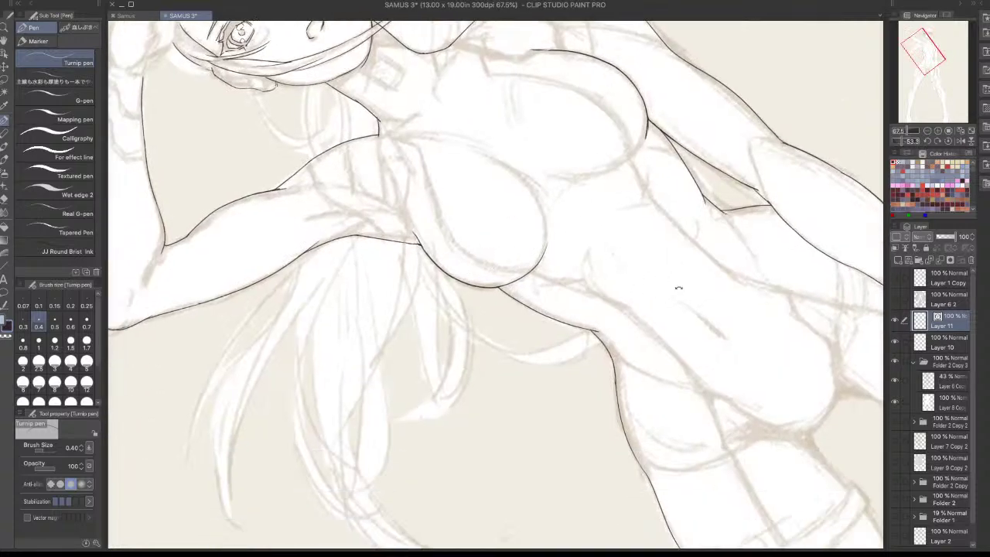
mouse_move(678, 287)
mouse_down()
mouse_move(459, 440)
mouse_move(258, 396)
mouse_up()
drag(493, 469, 509, 347)
drag(522, 420, 534, 322)
click(478, 365)
mouse_move(439, 332)
mouse_down()
mouse_move(428, 352)
mouse_move(423, 442)
mouse_up()
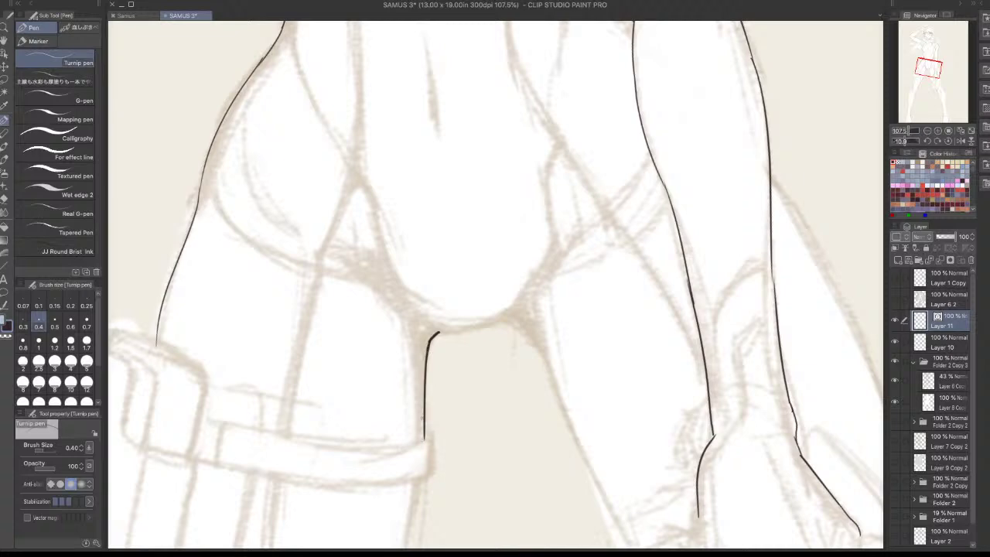
key(ctrl+z)
drag(431, 342, 422, 438)
key(ctrl+z)
drag(429, 342, 421, 431)
key(ctrl+z)
drag(430, 341, 418, 438)
Ink the crotch line from the top of the pouch-side inner thigh across to the other leg
drag(641, 338, 641, 229)
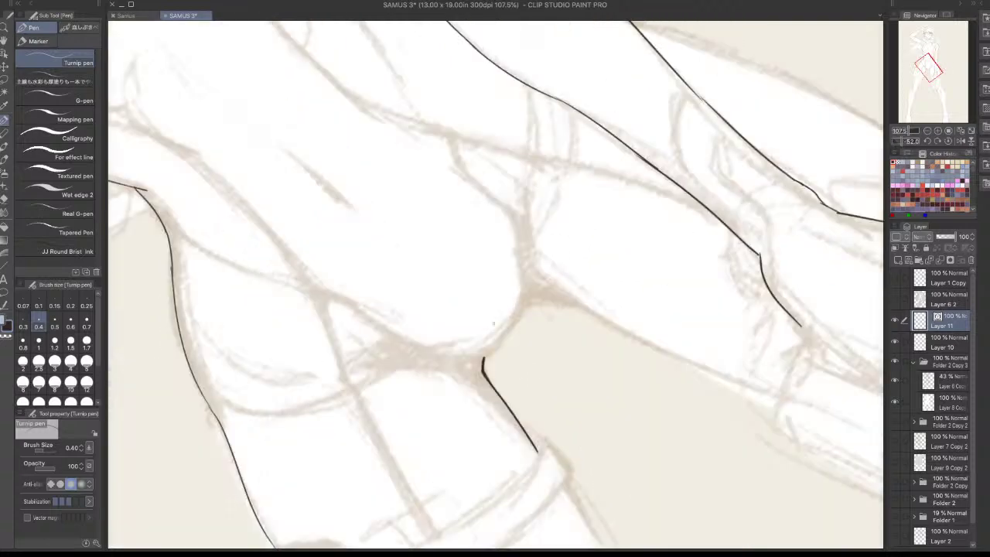
drag(484, 358, 523, 325)
key(ctrl+z)
key(ctrl+z)
mouse_move(485, 357)
mouse_down()
mouse_move(516, 332)
mouse_move(528, 304)
mouse_move(553, 297)
mouse_up()
Ink the inner edge of the thigh beside the lowered arm, from the crotch down to the top of the holster
drag(748, 286, 466, 359)
mouse_move(485, 226)
mouse_down()
mouse_move(480, 270)
mouse_move(448, 318)
mouse_up()
key(ctrl+z)
key(ctrl+z)
key(ctrl+z)
drag(482, 262, 424, 370)
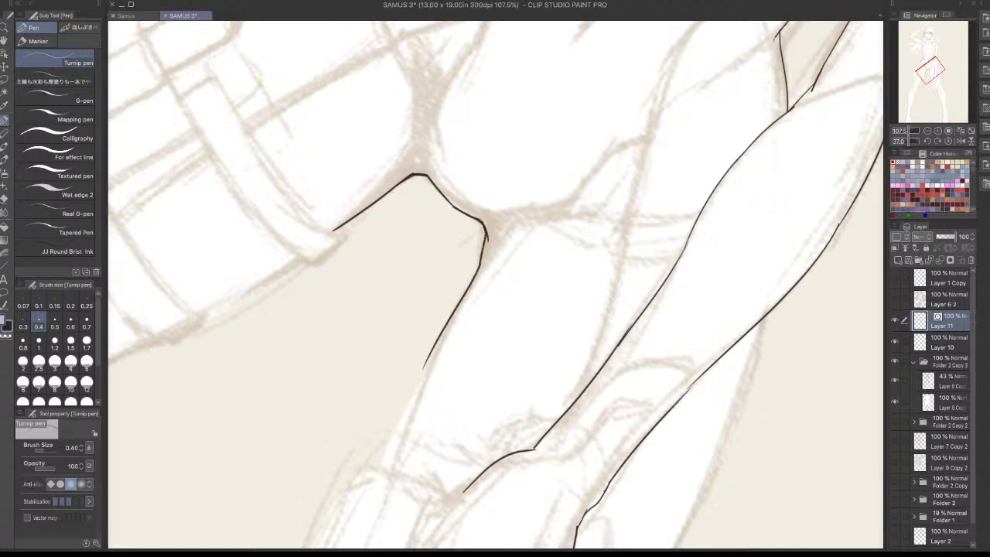
drag(453, 314, 393, 467)
key(ctrl+z)
drag(442, 331, 382, 457)
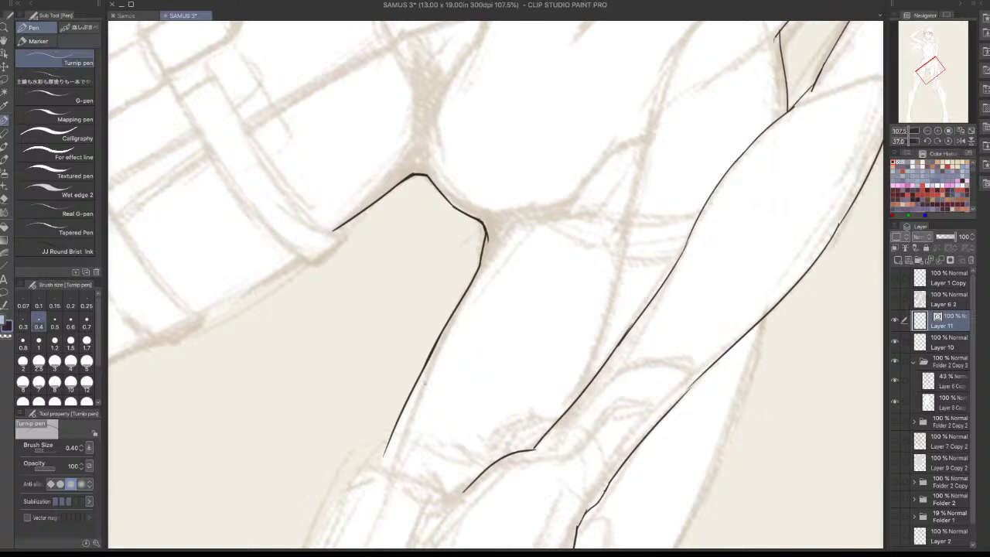
Ink the inner contour of the pouch-side thigh from the upper strap past the lower strap toward the knee
scroll(526, 367, down, 4)
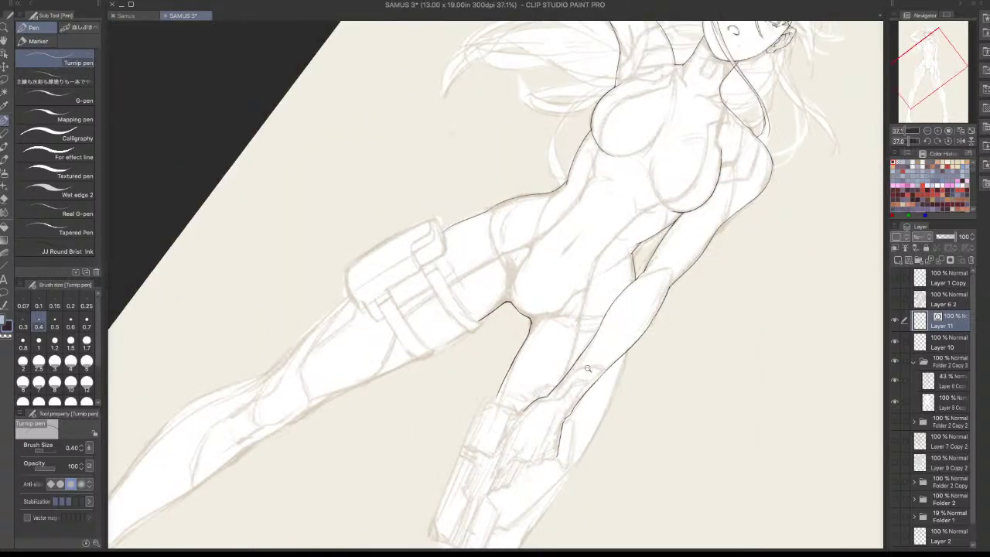
click(571, 376)
drag(585, 303, 579, 254)
drag(476, 347, 506, 283)
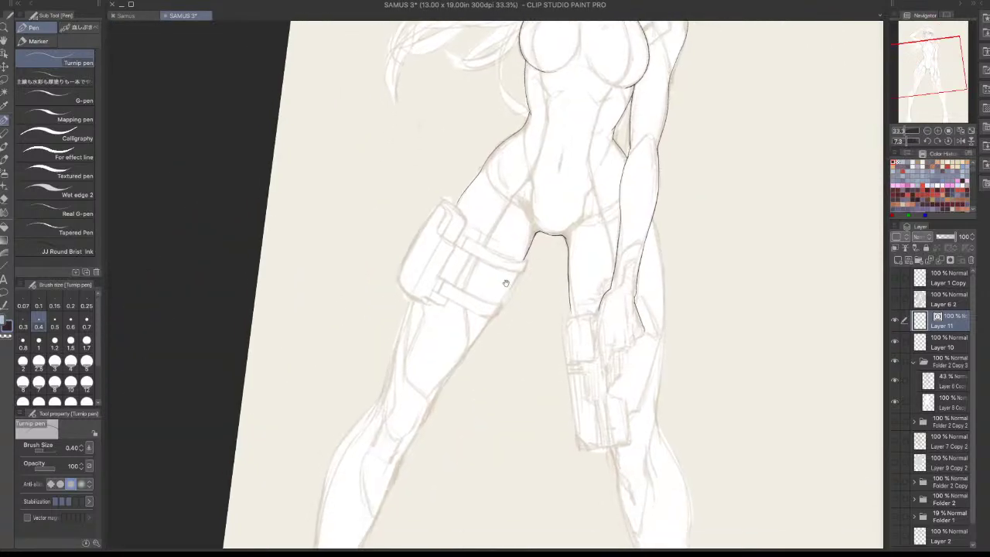
scroll(506, 283, up, 4)
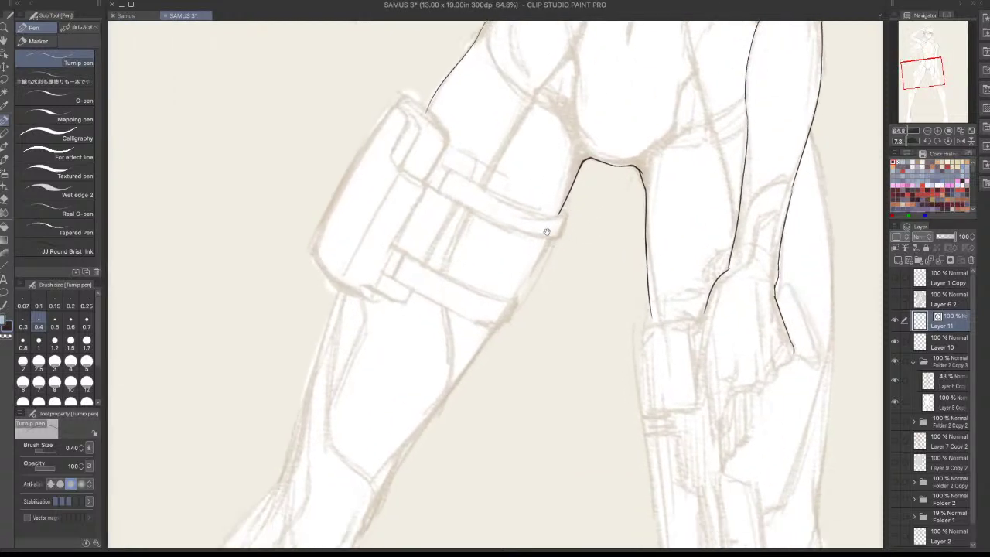
mouse_move(547, 232)
mouse_down()
mouse_move(550, 220)
mouse_move(455, 364)
mouse_up()
key(ctrl+z)
drag(564, 192, 396, 444)
key(ctrl+z)
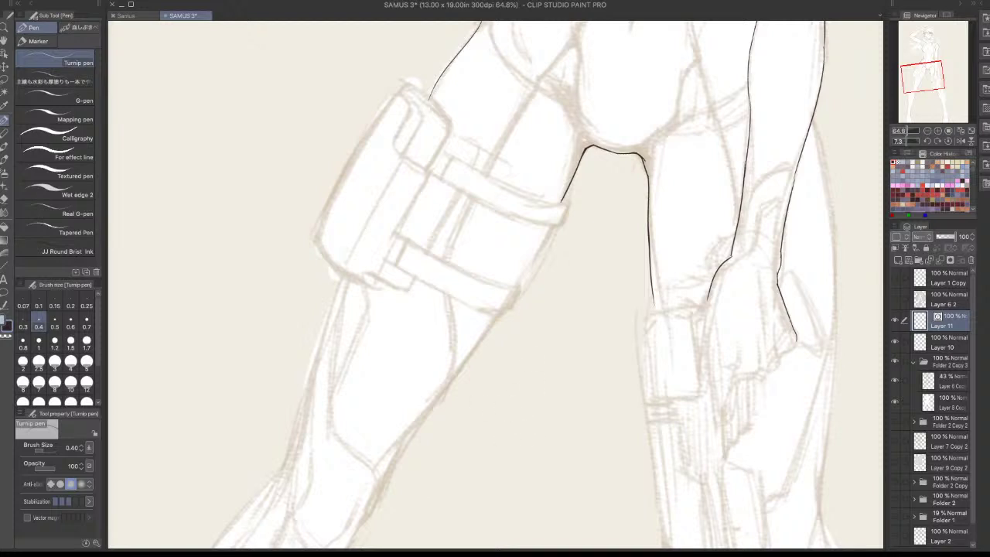
mouse_move(570, 175)
mouse_down()
mouse_move(550, 246)
mouse_move(447, 394)
mouse_up()
key(ctrl+z)
drag(565, 195, 429, 412)
key(ctrl+z)
drag(567, 191, 457, 386)
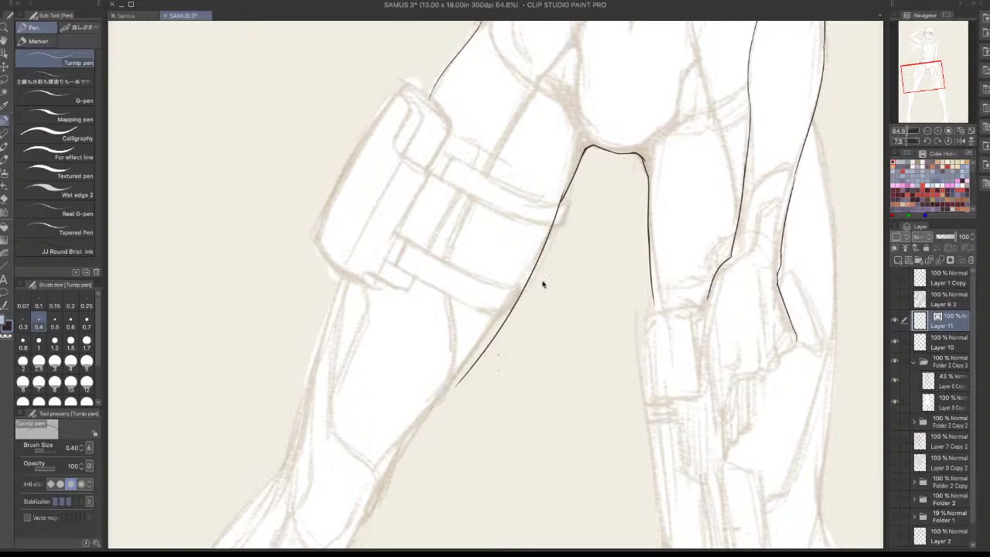
key(ctrl+z)
drag(566, 194, 412, 427)
key(ctrl+z)
drag(563, 198, 443, 394)
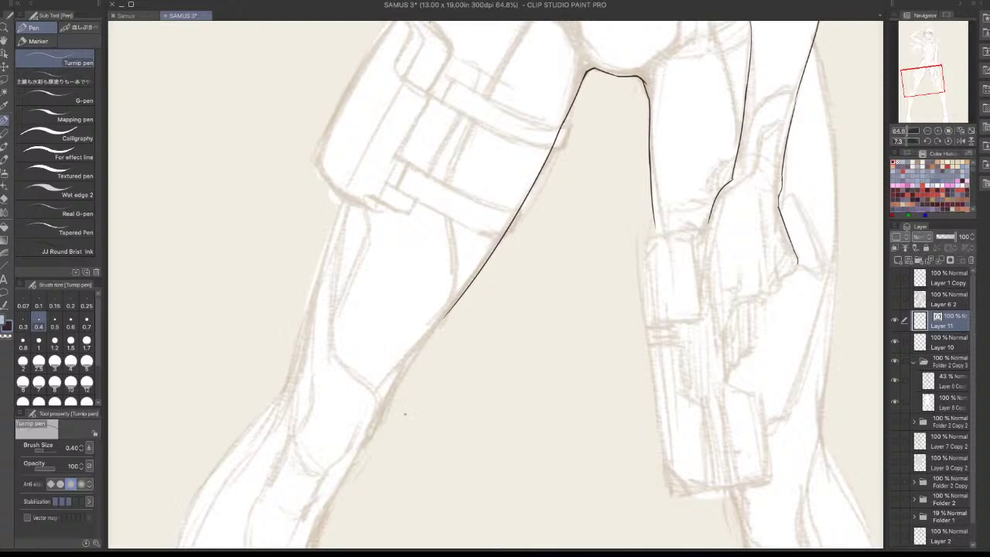
Ink the outer contour of the pouch-side thigh from beneath the pouch down to the knee
drag(345, 193, 289, 390)
key(ctrl+z)
key(ctrl+z)
drag(349, 193, 289, 390)
key(ctrl+z)
drag(348, 201, 290, 385)
Continue the inner contour of the pouch-side thigh down to the side of the knee
drag(448, 311, 399, 383)
key(ctrl+z)
drag(448, 312, 385, 396)
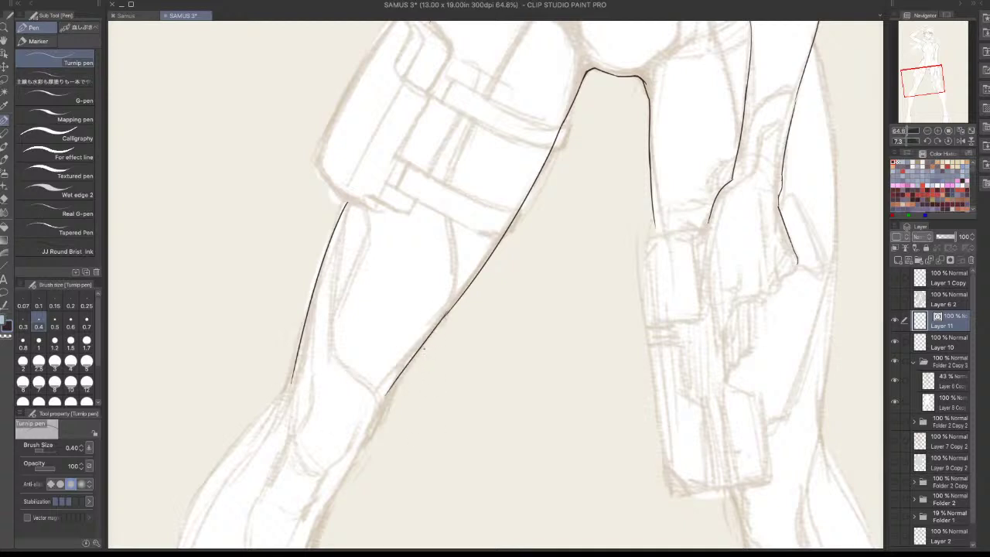
key(ctrl+z)
mouse_move(449, 311)
mouse_down()
mouse_move(393, 384)
mouse_move(377, 427)
mouse_up()
key(ctrl+z)
drag(333, 415, 435, 339)
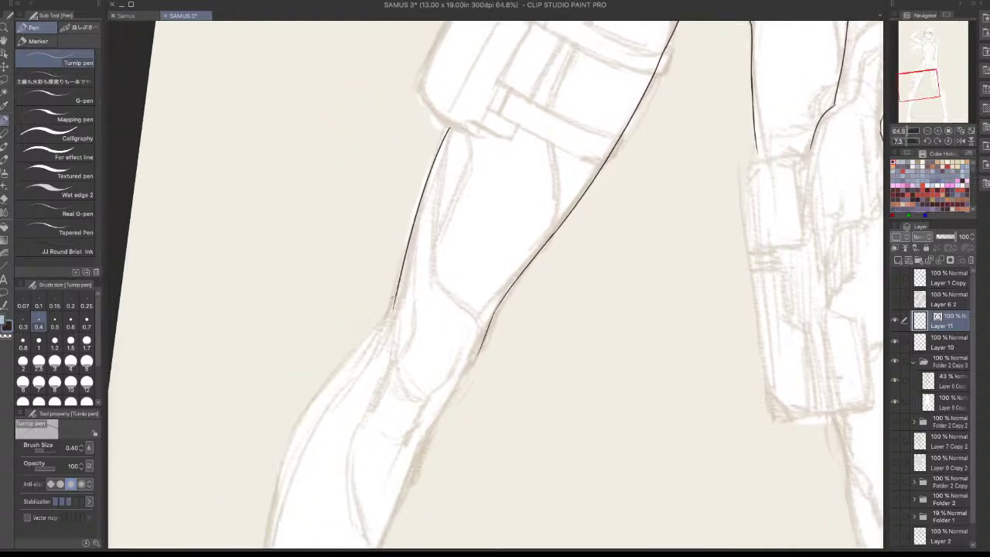
Extend the outer contour of the pouch-side leg past the knee to the top of the calf
key(ctrl+z)
drag(393, 299, 373, 332)
key(ctrl+z)
drag(397, 292, 368, 343)
key(ctrl+z)
mouse_move(398, 290)
mouse_down()
mouse_move(370, 335)
mouse_move(408, 295)
mouse_up()
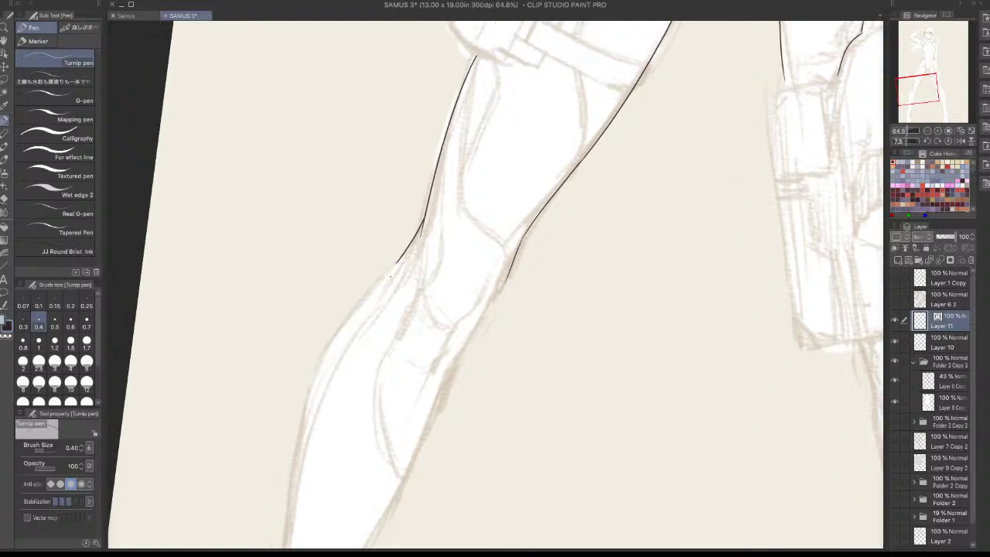
Ink the outer curve of the pouch-side calf from just below the knee to mid-calf
mouse_move(403, 253)
mouse_down()
mouse_move(332, 332)
mouse_move(331, 353)
mouse_up()
key(ctrl+z)
key(ctrl+z)
mouse_move(403, 254)
mouse_down()
mouse_move(342, 326)
mouse_move(309, 402)
mouse_up()
key(ctrl+z)
mouse_move(342, 328)
mouse_down()
mouse_move(301, 430)
mouse_move(340, 289)
mouse_move(309, 390)
mouse_up()
key(ctrl+z)
mouse_move(324, 310)
mouse_down()
mouse_move(299, 470)
mouse_move(314, 397)
mouse_up()
key(ctrl+z)
drag(329, 292, 313, 417)
key(ctrl+z)
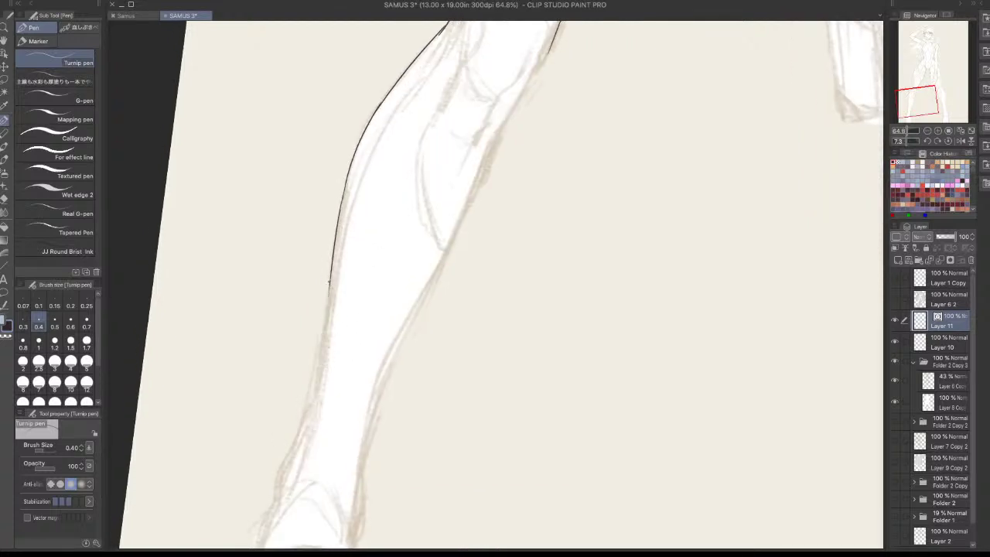
Continue the outer contour of the pouch-side lower leg from mid-calf down to the ankle
mouse_move(330, 282)
mouse_down()
mouse_move(284, 413)
mouse_move(301, 430)
mouse_up()
key(ctrl+z)
drag(330, 295, 304, 437)
key(ctrl+z)
drag(330, 283, 288, 468)
key(ctrl+z)
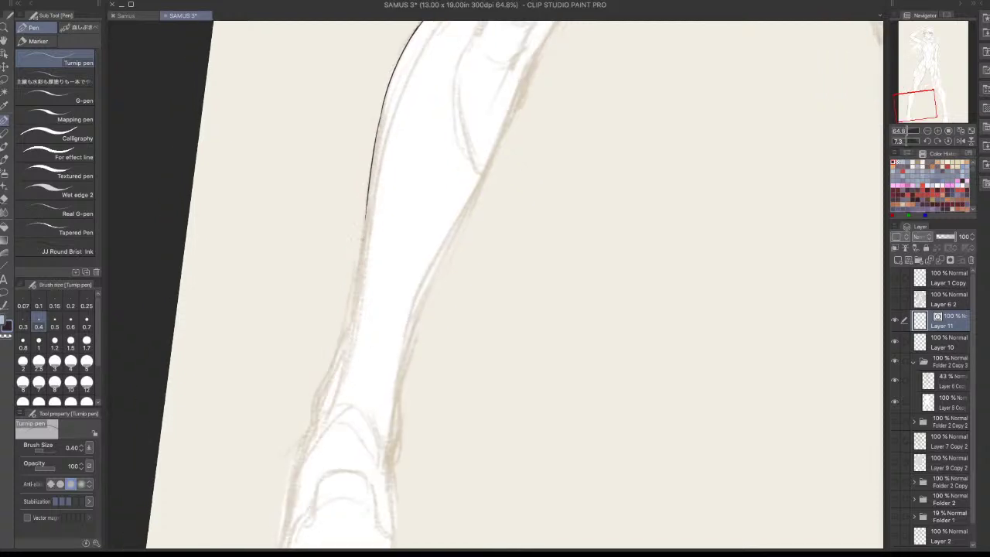
mouse_move(368, 204)
mouse_down()
mouse_move(328, 382)
mouse_move(312, 410)
mouse_up()
key(ctrl+z)
drag(334, 369, 310, 421)
key(ctrl+z)
drag(333, 367, 310, 425)
key(ctrl+z)
drag(334, 364, 305, 445)
key(ctrl+z)
key(ctrl+z)
drag(448, 365, 401, 463)
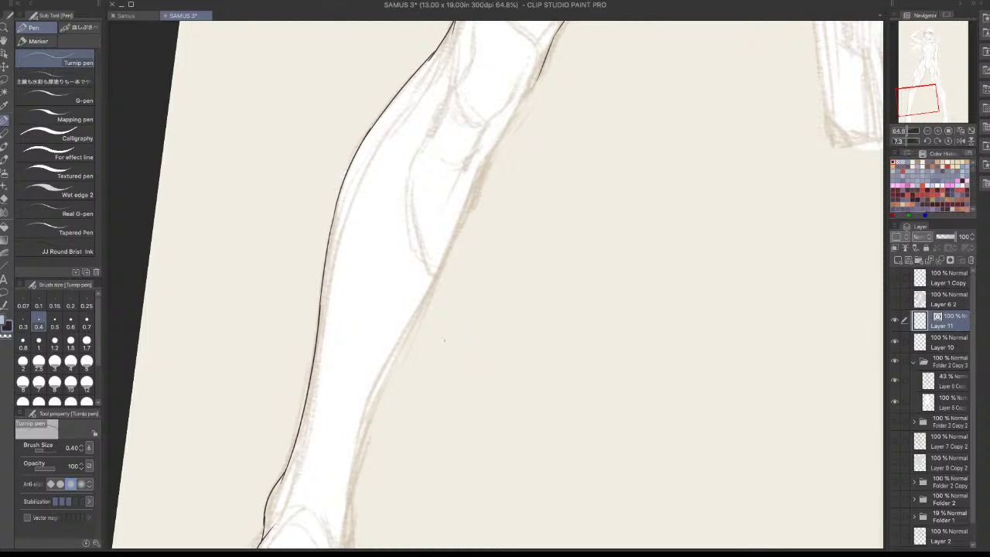
Ink the inner contour of the pouch-side leg from the knee down along the upper calf
mouse_move(537, 75)
mouse_down()
mouse_move(503, 129)
mouse_move(516, 111)
mouse_move(505, 128)
mouse_move(509, 117)
mouse_up()
key(ctrl+z)
key(ctrl+z)
key(ctrl+z)
key(ctrl+z)
drag(544, 69, 482, 171)
drag(509, 129, 468, 202)
key(ctrl+z)
drag(503, 132, 461, 209)
key(ctrl+z)
drag(482, 162, 453, 247)
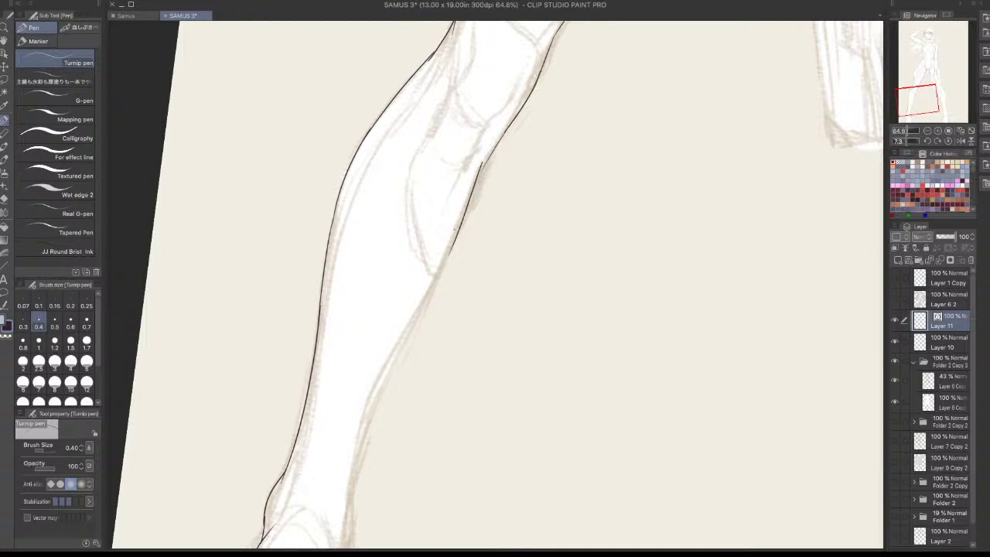
Redraw the inner contour of the pouch-side calf from below the knee and extend it down towards the ankle
key(ctrl+z)
drag(486, 159, 409, 321)
key(ctrl+z)
key(ctrl+z)
key(ctrl+z)
drag(480, 167, 380, 419)
key(ctrl+z)
drag(417, 314, 360, 422)
drag(395, 347, 451, 190)
drag(427, 240, 403, 347)
Select Layer 10 and Folder 2 Copy 3 together with Layer 11 and scale the whole figure down to about 96%
drag(485, 341, 443, 386)
drag(639, 324, 611, 350)
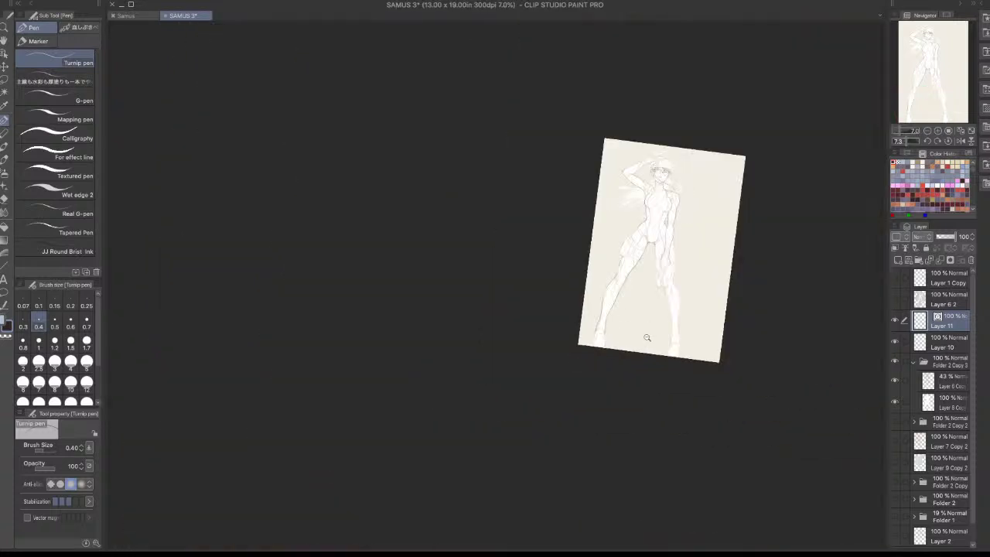
scroll(646, 335, up, 1)
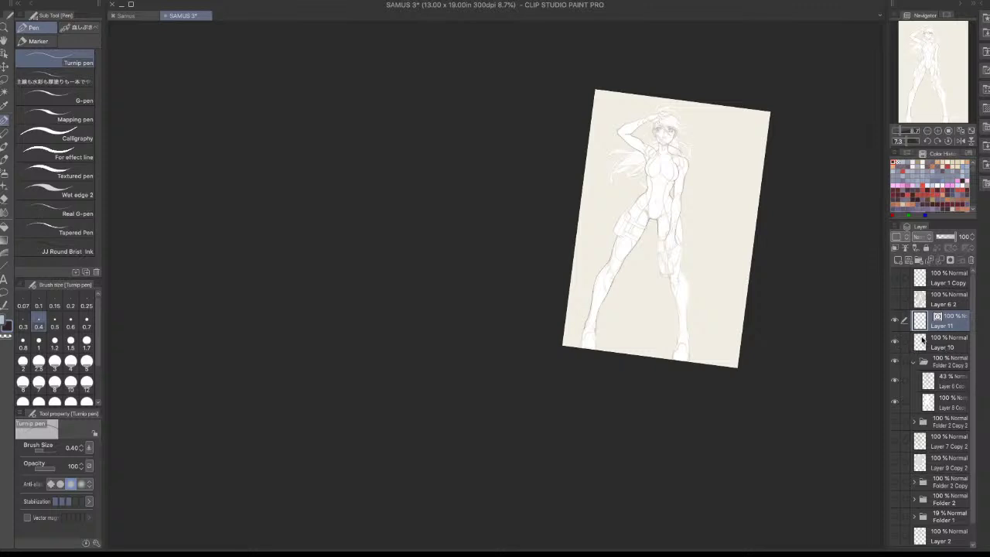
ctrl+click(944, 364)
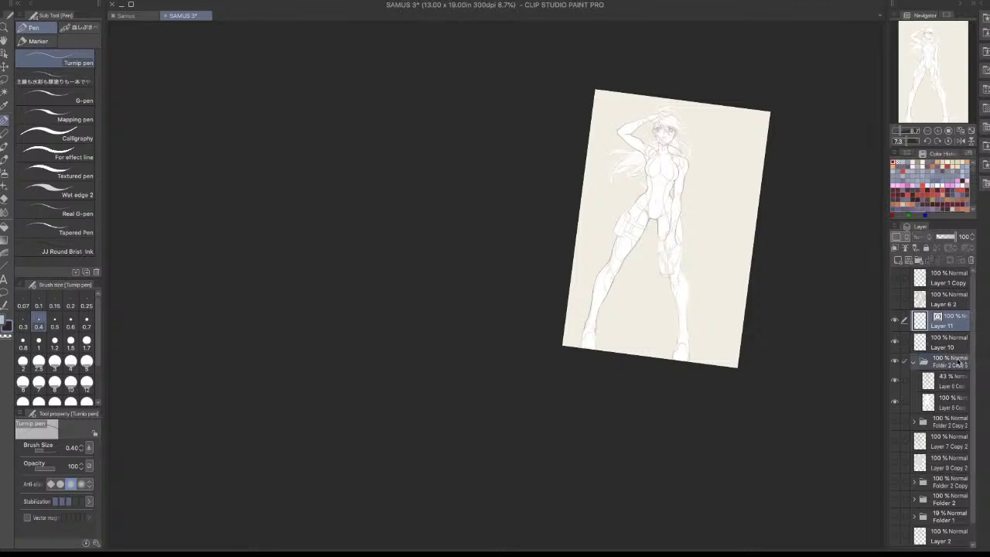
ctrl+click(947, 345)
key(k)
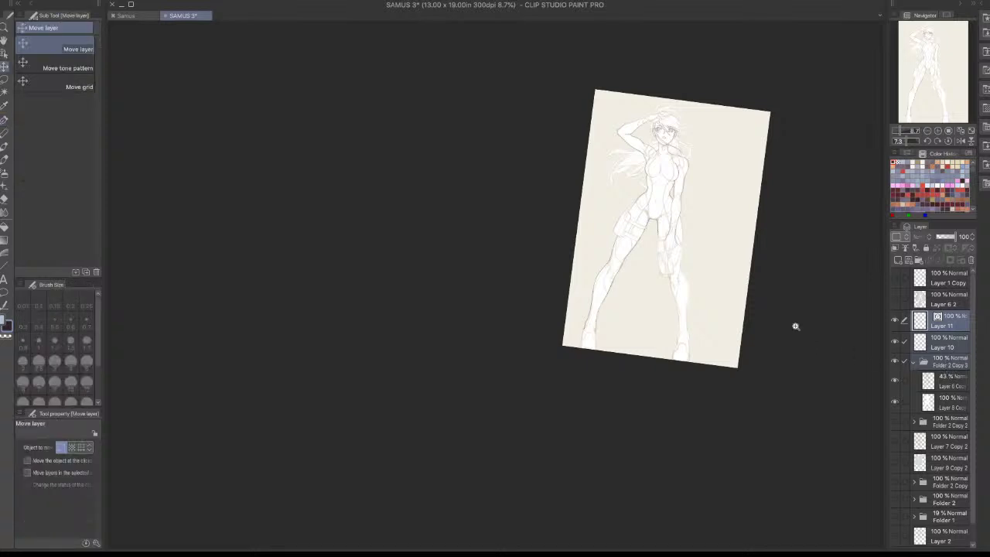
mouse_move(688, 212)
mouse_down()
mouse_move(714, 201)
mouse_move(706, 220)
mouse_up()
drag(669, 246, 678, 239)
scroll(678, 240, up, 2)
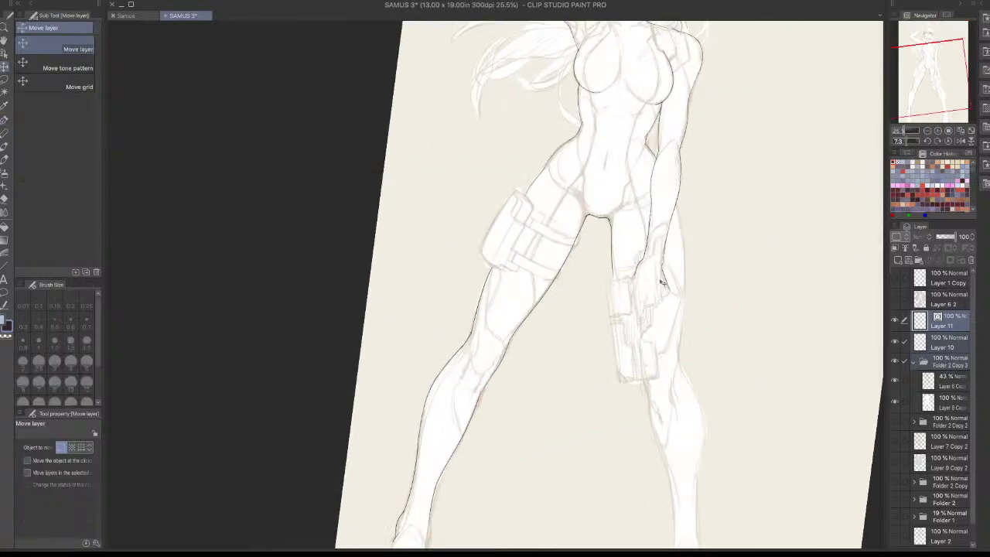
scroll(670, 236, down, 1)
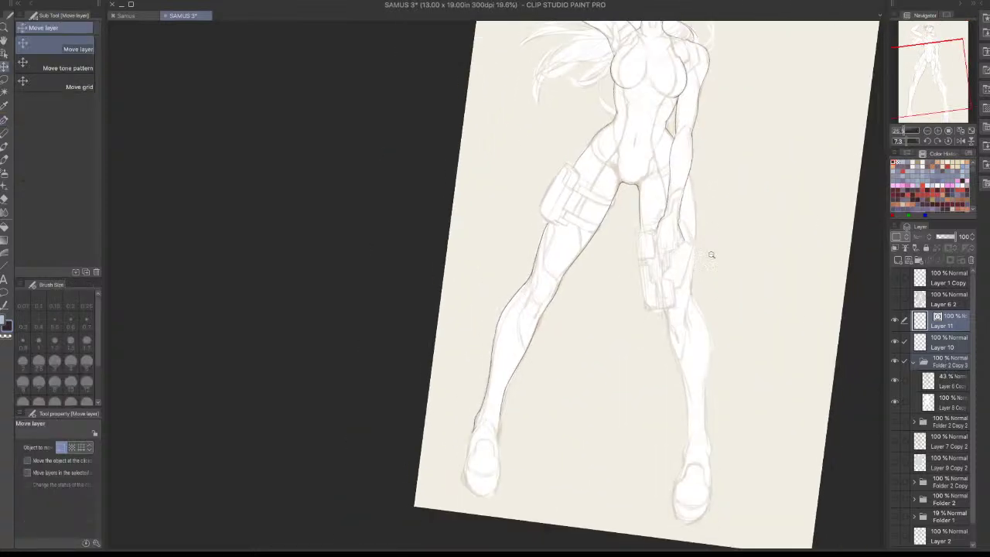
scroll(681, 325, down, 1)
mouse_move(597, 404)
mouse_down()
mouse_move(593, 391)
mouse_move(595, 409)
mouse_move(653, 311)
mouse_up()
scroll(654, 379, down, 2)
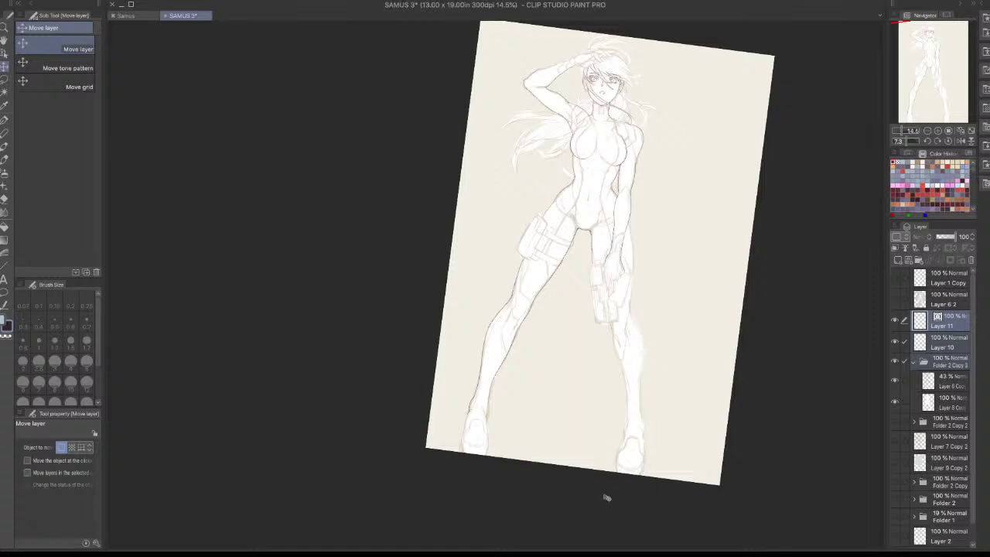
key(ctrl+t)
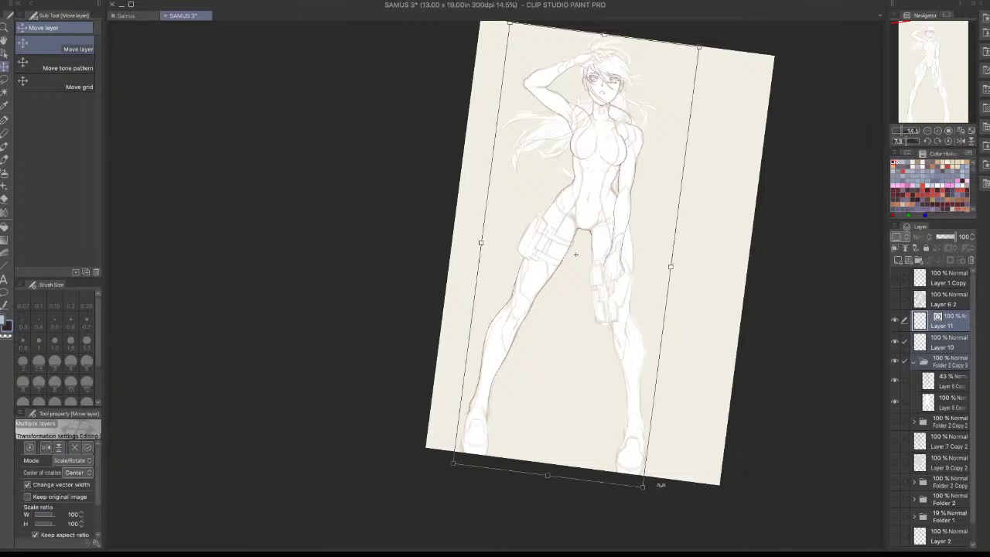
drag(639, 483, 636, 466)
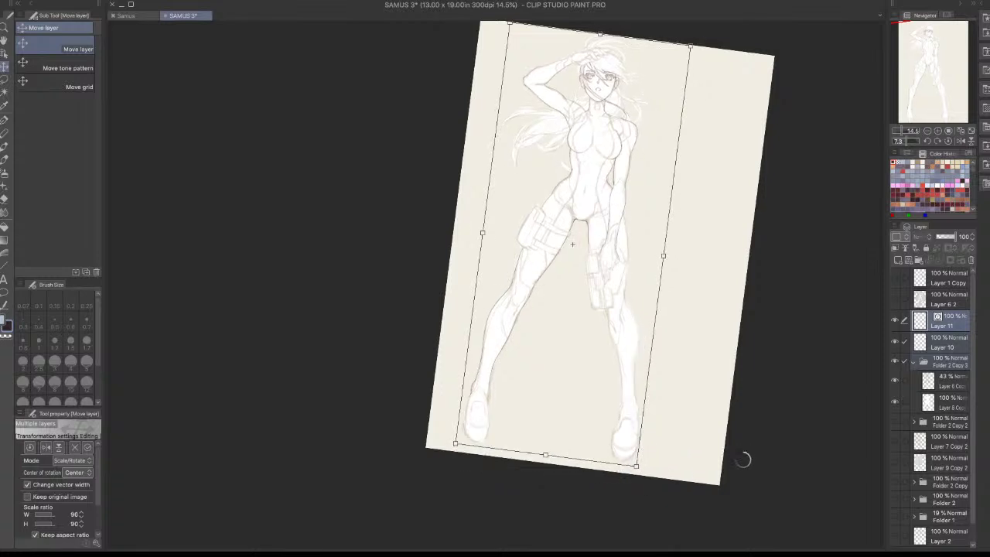
key(Return)
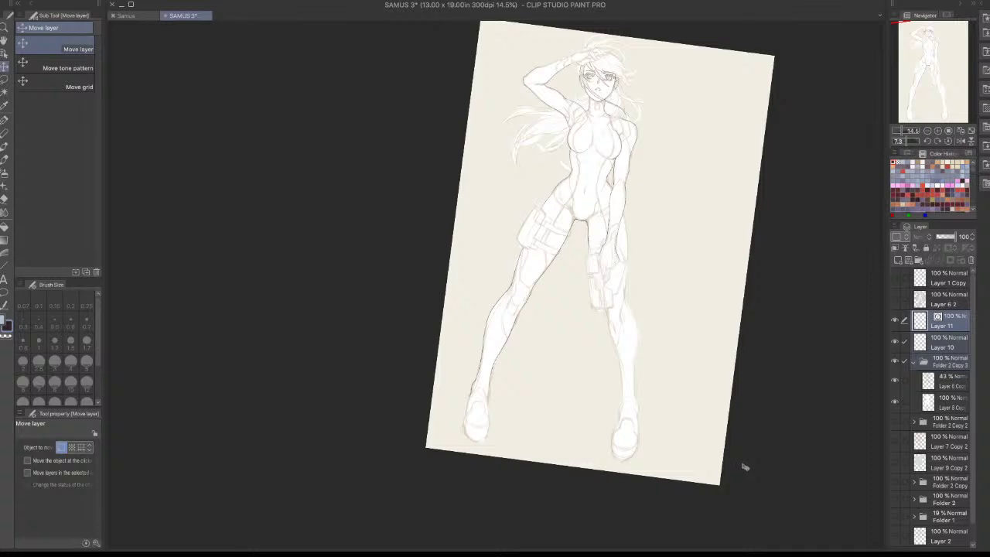
Make Layer 11 the only selected layer and return to the Turnip pen at the pouch-side ankle
click(949, 339)
click(956, 325)
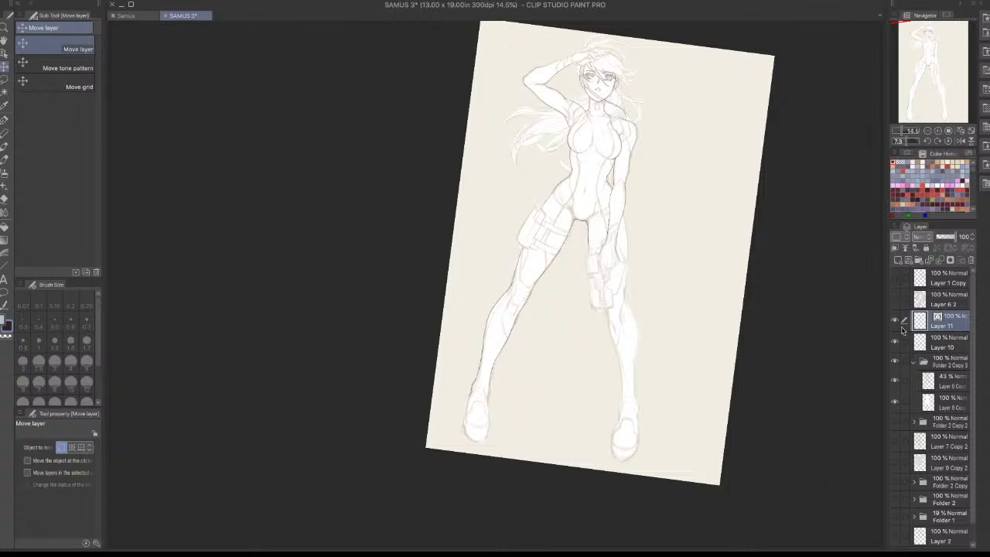
click(934, 343)
click(922, 328)
scroll(485, 384, up, 6)
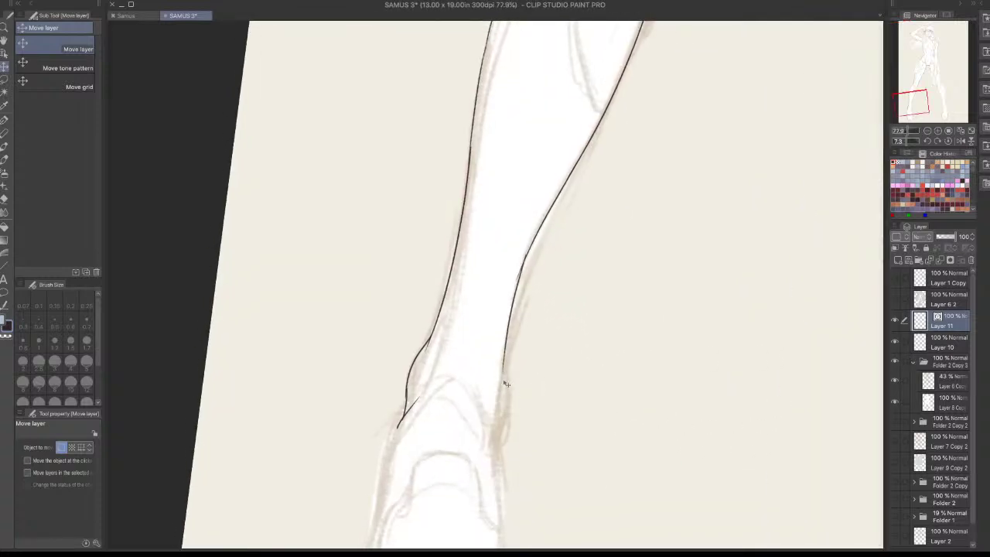
click(946, 339)
click(948, 325)
key(p)
Ink the inner ankle bump of the pouch-side leg and continue the line down the inner side of the foot
drag(504, 369, 497, 442)
key(ctrl+z)
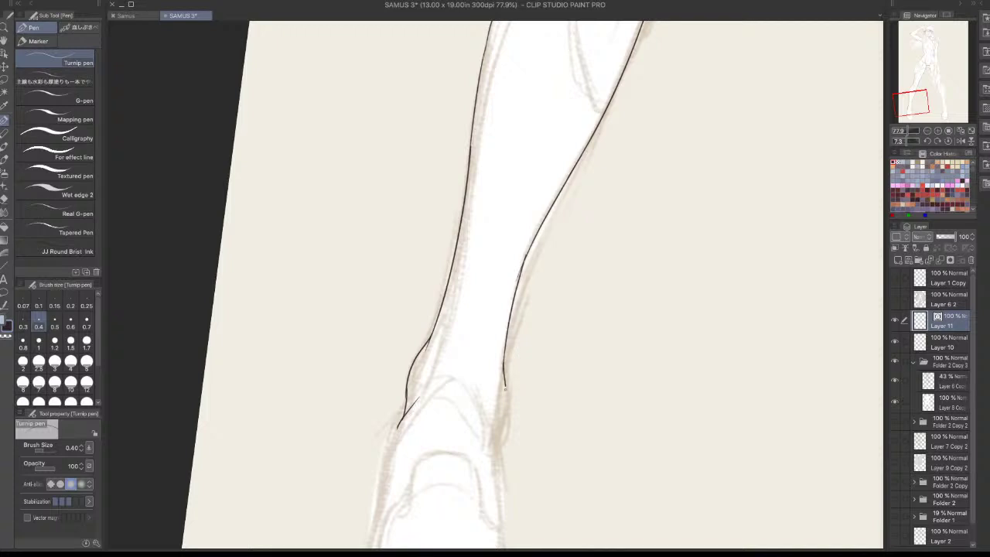
drag(505, 386, 498, 433)
key(ctrl+z)
mouse_move(505, 365)
mouse_down()
mouse_move(510, 436)
mouse_move(495, 436)
mouse_move(492, 460)
mouse_up()
key(ctrl+z)
drag(495, 424, 492, 473)
scroll(488, 492, down, 3)
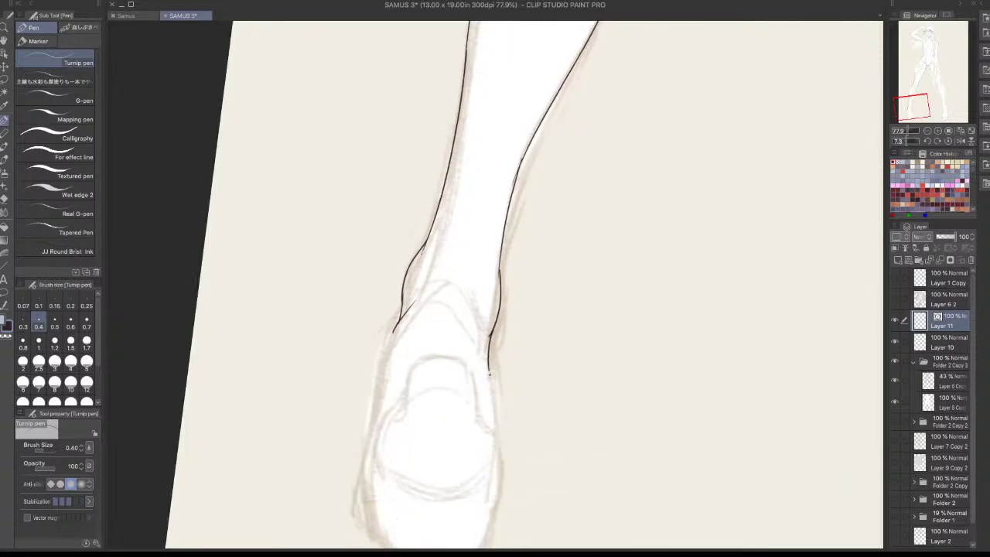
drag(488, 367, 500, 473)
Ink the outer side of the pouch-side foot from the ankle around to the start of the toe
drag(397, 324, 380, 416)
key(ctrl+z)
drag(400, 323, 361, 473)
drag(466, 330, 483, 212)
drag(380, 347, 404, 430)
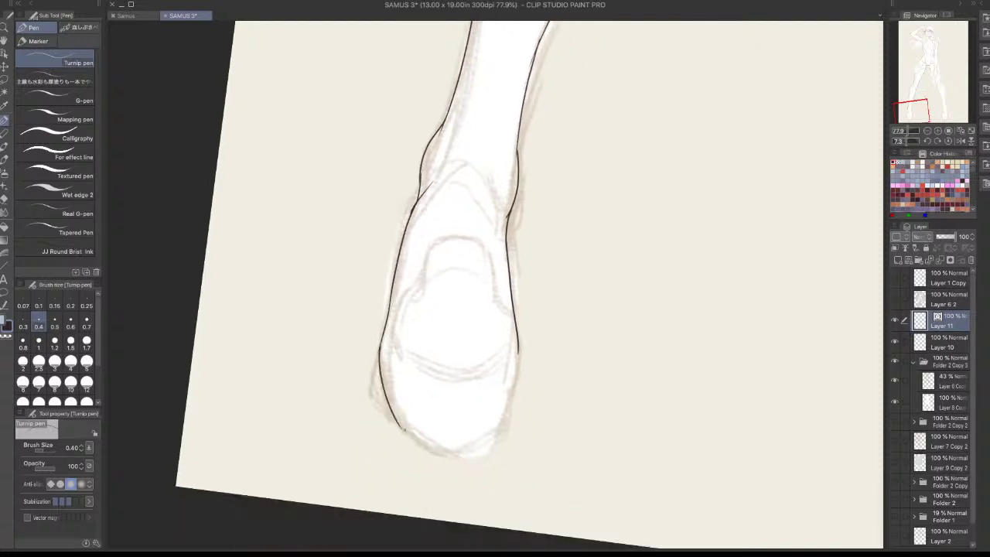
key(ctrl+z)
drag(380, 346, 398, 431)
Ink the curved outer front edge of the pouch-side foot's toe
drag(604, 404, 451, 441)
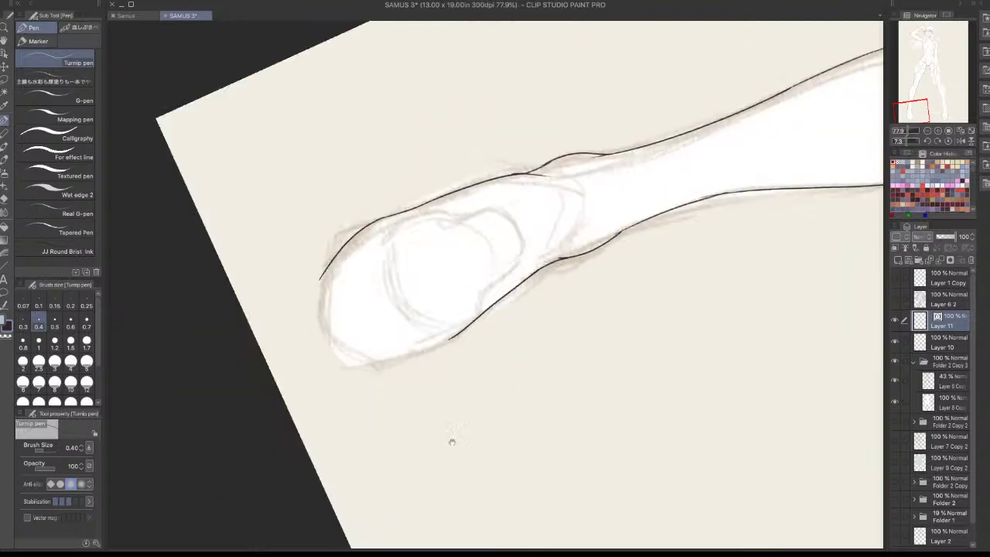
drag(321, 277, 331, 344)
key(ctrl+z)
drag(322, 275, 332, 348)
key(ctrl+z)
drag(328, 267, 331, 333)
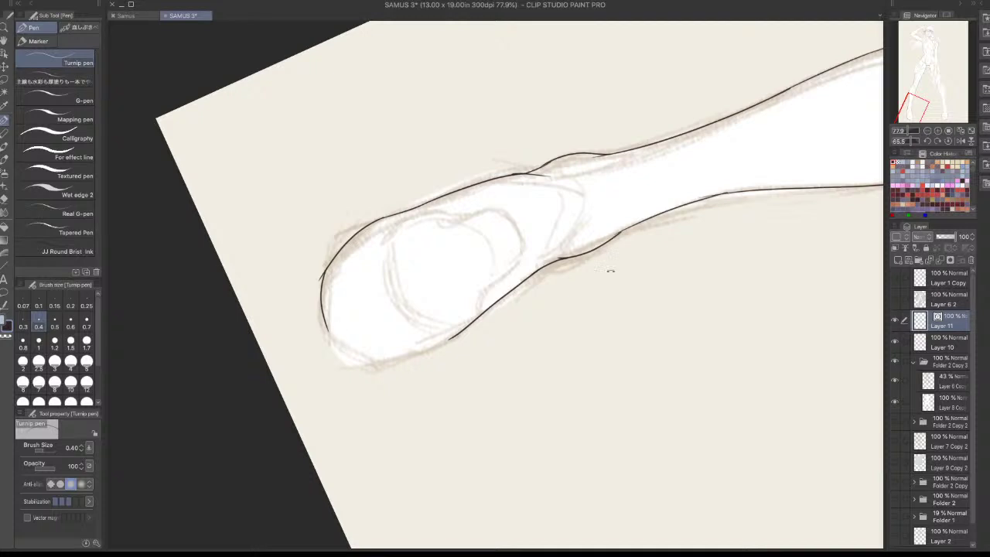
Extend the inner side of the pouch-side foot and round off the toe corner to close its outline
drag(516, 425, 646, 316)
drag(532, 346, 516, 449)
key(ctrl+z)
key(ctrl+z)
key(ctrl+z)
drag(663, 359, 662, 330)
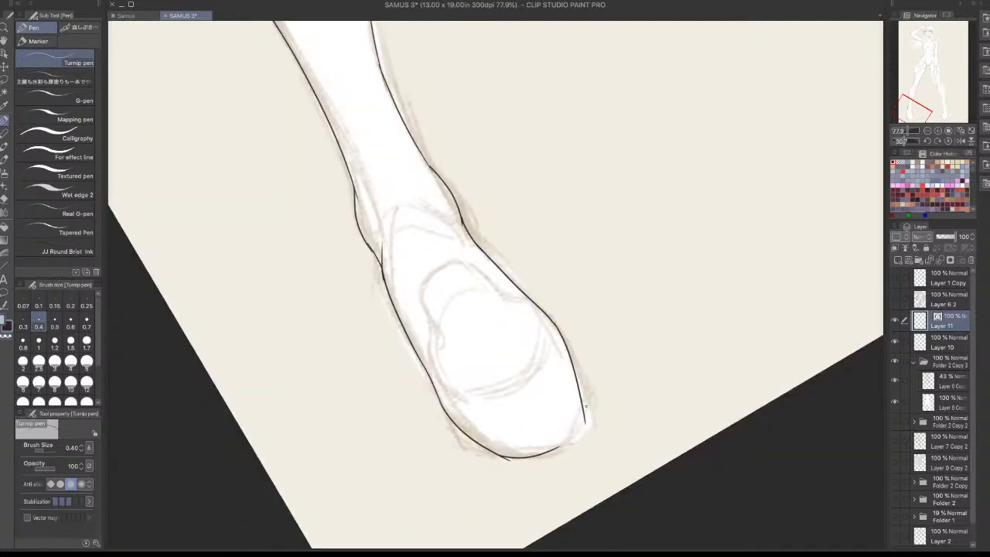
drag(582, 400, 547, 457)
key(ctrl+z)
key(ctrl+z)
drag(582, 399, 553, 448)
key(ctrl+z)
drag(581, 399, 557, 449)
key(ctrl+z)
Ink the inner knee contour of the holster-side leg just below the holster
drag(630, 333, 654, 345)
drag(707, 324, 626, 387)
drag(709, 341, 492, 428)
drag(610, 316, 387, 475)
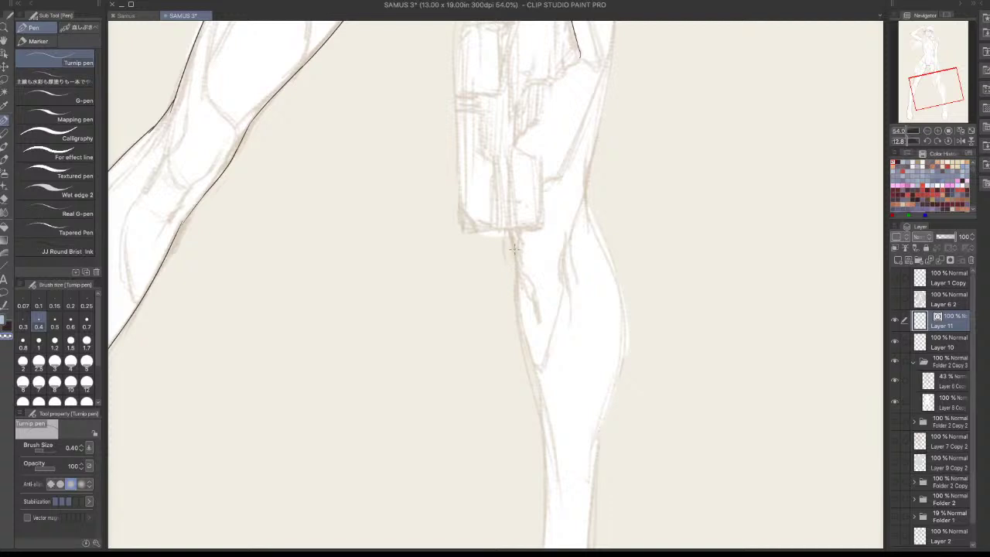
key(c)
mouse_move(509, 229)
mouse_down()
mouse_move(520, 273)
mouse_move(507, 185)
mouse_move(514, 232)
mouse_up()
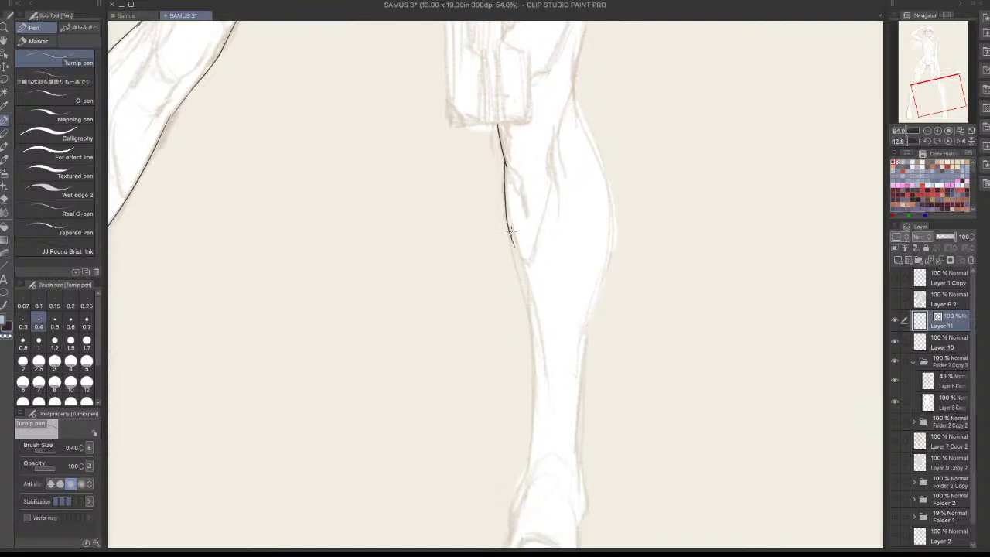
Continue the inner contour of the holster-side leg from the knee down the calf to above the ankle
key(ctrl+z)
drag(506, 164, 526, 334)
key(ctrl+z)
drag(514, 243, 533, 461)
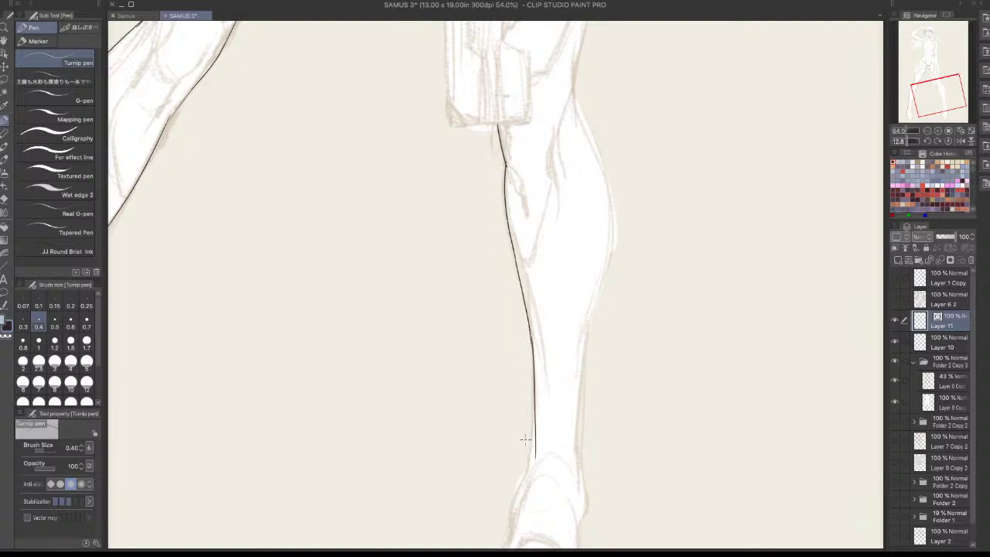
key(ctrl+z)
drag(531, 328, 535, 471)
drag(554, 389, 574, 289)
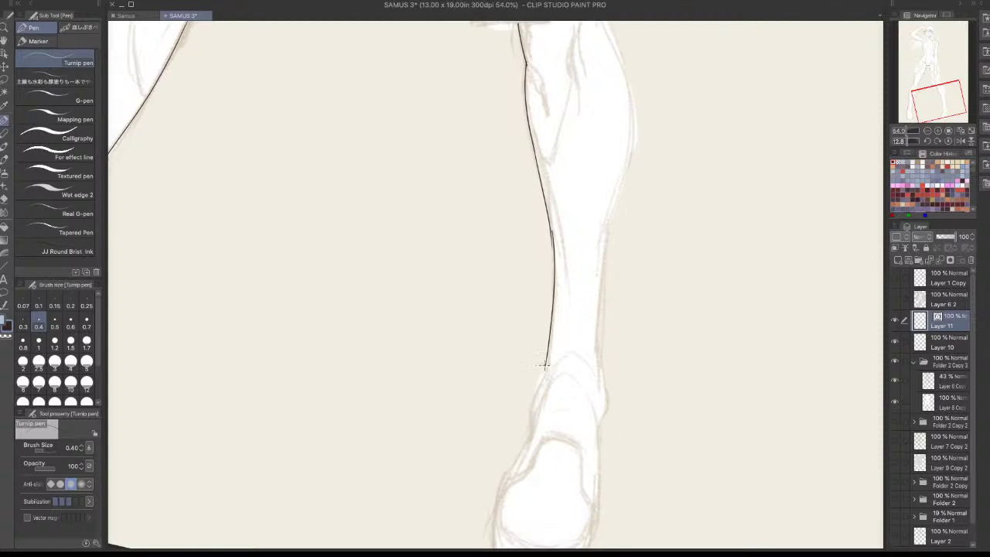
Redraw the inner contour of the holster-side shin down to the top of the ankle
drag(546, 365, 554, 290)
drag(554, 291, 538, 337)
key(ctrl+z)
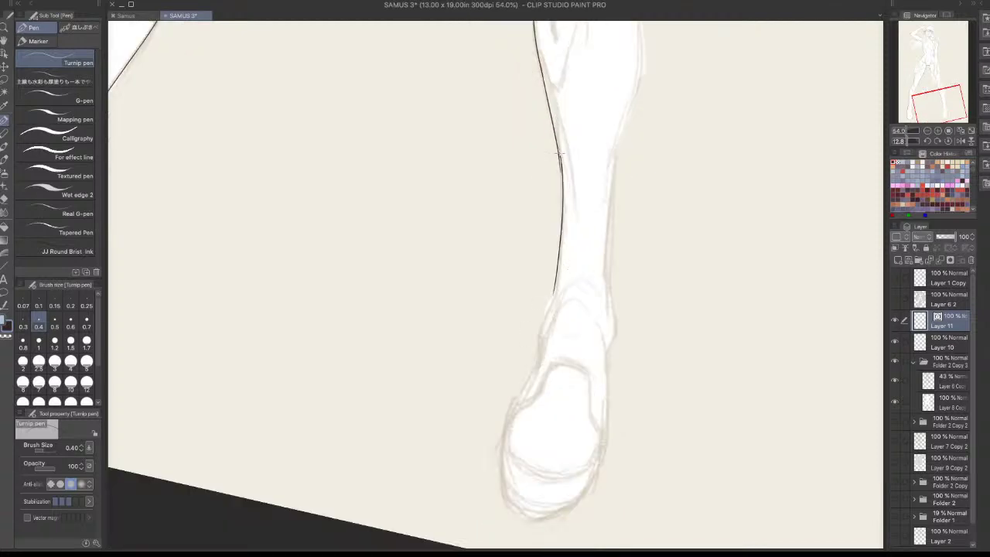
key(ctrl+z)
drag(559, 161, 549, 316)
key(ctrl+z)
Ink the inner ankle bump of the holster-side leg down to the top of the foot
drag(560, 278, 539, 348)
key(ctrl+z)
key(ctrl+z)
drag(540, 332, 537, 357)
key(ctrl+z)
key(ctrl+z)
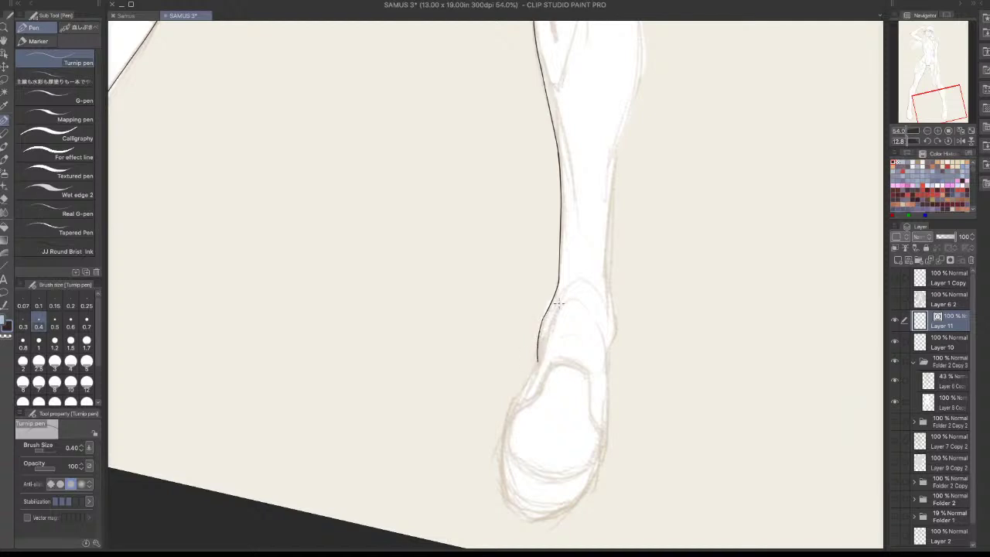
key(ctrl+z)
drag(559, 277, 548, 310)
key(ctrl+z)
drag(559, 275, 494, 513)
key(ctrl+z)
key(ctrl+z)
key(ctrl+z)
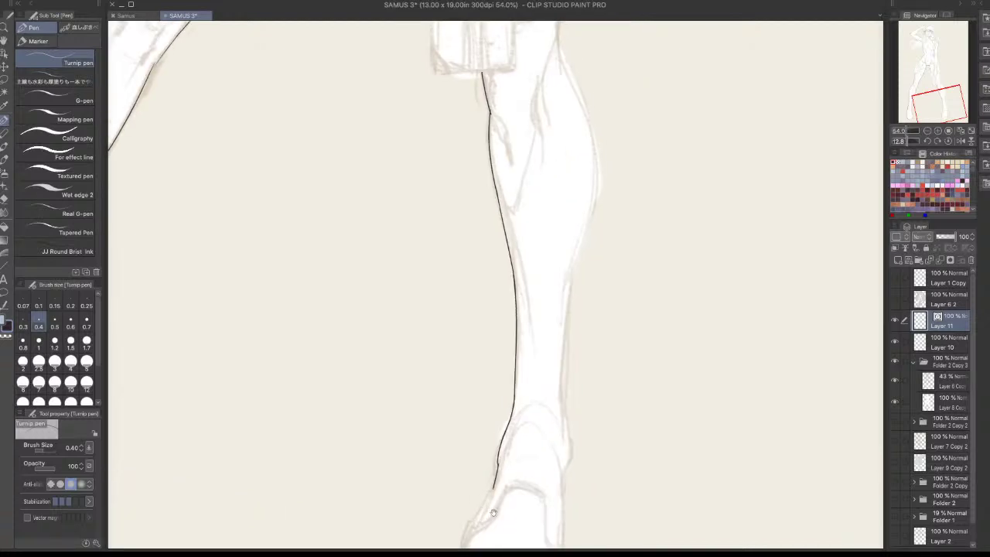
Ink the outer thigh contour of the holster-side leg from beside the hand down to the knee
drag(542, 255, 444, 455)
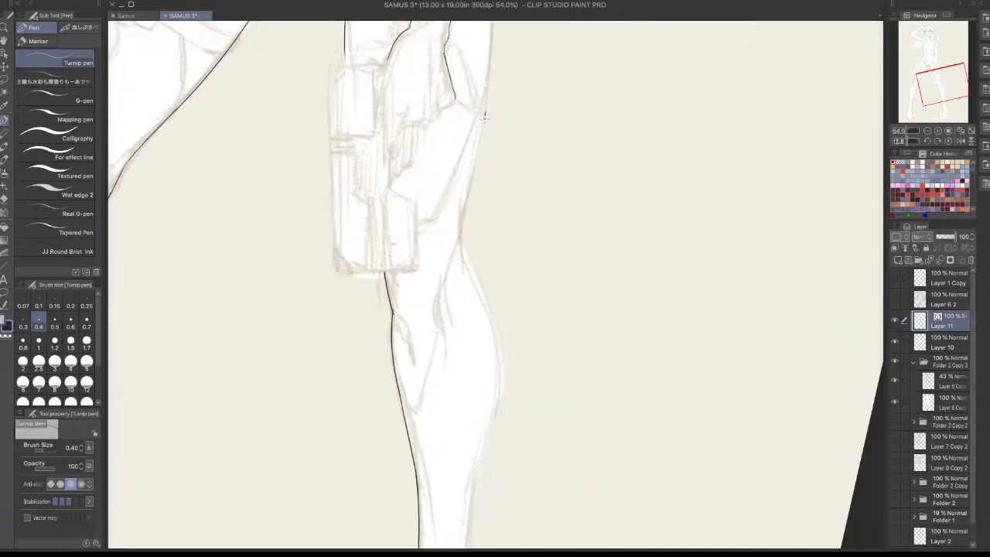
drag(484, 116, 457, 242)
key(ctrl+z)
drag(481, 118, 461, 257)
Ink the outer bulge of the holster-side calf starting at the knee
drag(524, 462, 591, 131)
mouse_move(301, 409)
mouse_down()
mouse_move(379, 257)
mouse_move(321, 342)
mouse_move(374, 276)
mouse_move(302, 409)
mouse_move(359, 292)
mouse_move(457, 233)
mouse_up()
key(super+z)
key(super+z)
key(ctrl+z)
mouse_move(345, 307)
mouse_down()
mouse_move(468, 212)
mouse_move(342, 303)
mouse_move(420, 249)
mouse_up()
key(ctrl+z)
key(ctrl+z)
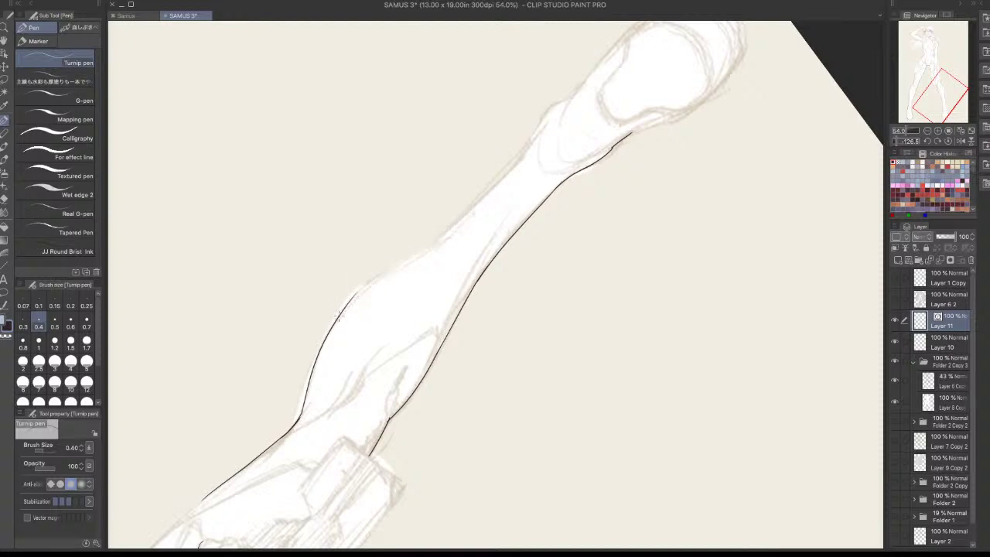
Extend the outer contour of the holster-side calf down towards the lower shin
mouse_move(340, 314)
mouse_down()
mouse_move(415, 256)
mouse_move(404, 260)
mouse_up()
key(ctrl+z)
key(ctrl+z)
mouse_move(350, 303)
mouse_down()
mouse_move(446, 236)
mouse_move(504, 172)
mouse_up()
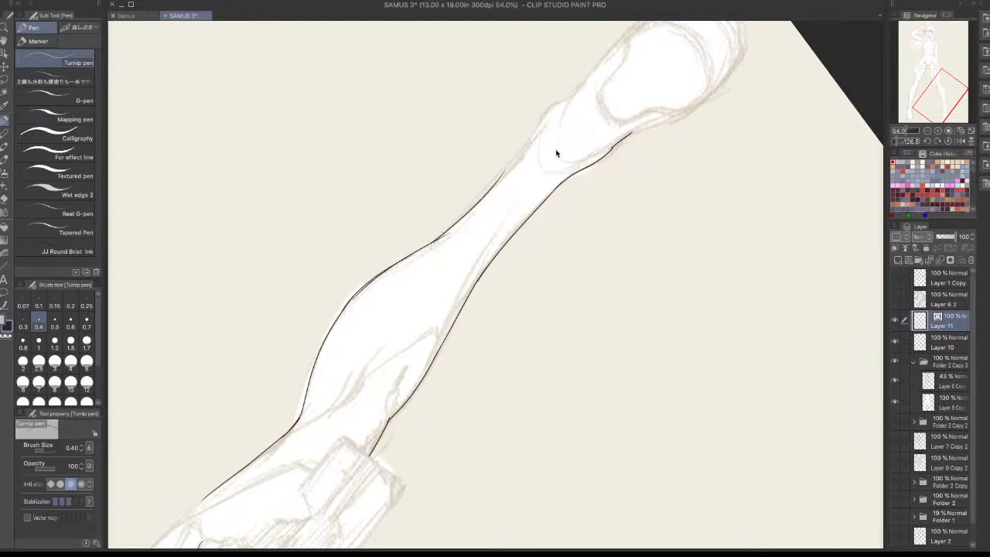
key(ctrl+z)
Ink the outer ankle bump of the holster-side leg and the start of the foot's outer side
drag(699, 170, 215, 528)
drag(554, 385, 639, 196)
drag(576, 244, 526, 334)
key(ctrl+z)
key(ctrl+z)
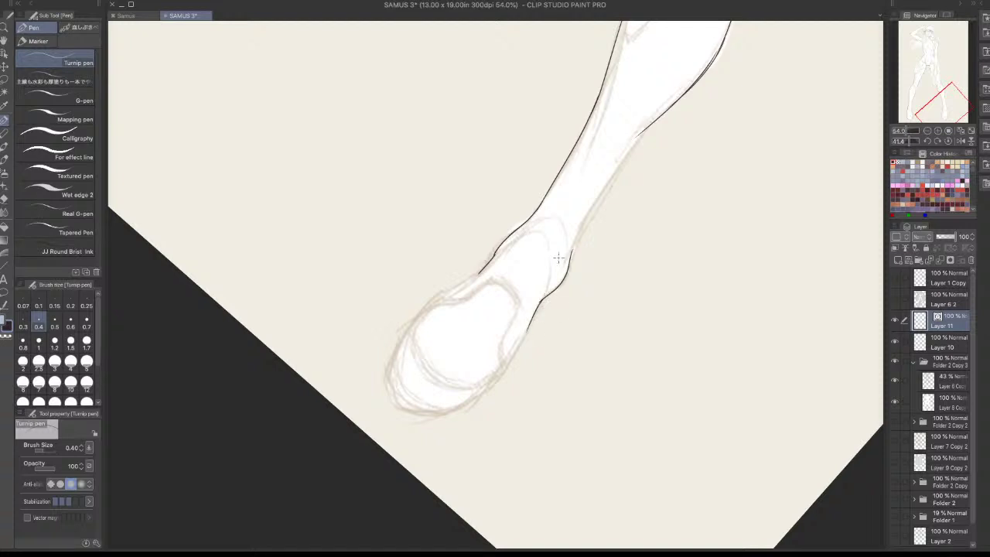
Join the outer calf contour of the holster-side leg to the ankle bump with one smooth shin line
drag(642, 132, 572, 251)
key(ctrl+z)
drag(645, 133, 572, 251)
key(ctrl+z)
drag(644, 131, 570, 261)
key(ctrl+z)
key(ctrl+z)
key(ctrl+z)
key(ctrl+z)
Straighten the view of the holster-side foot and set the Turnip pen's brush size to 0.6
key(minus)
key(minus)
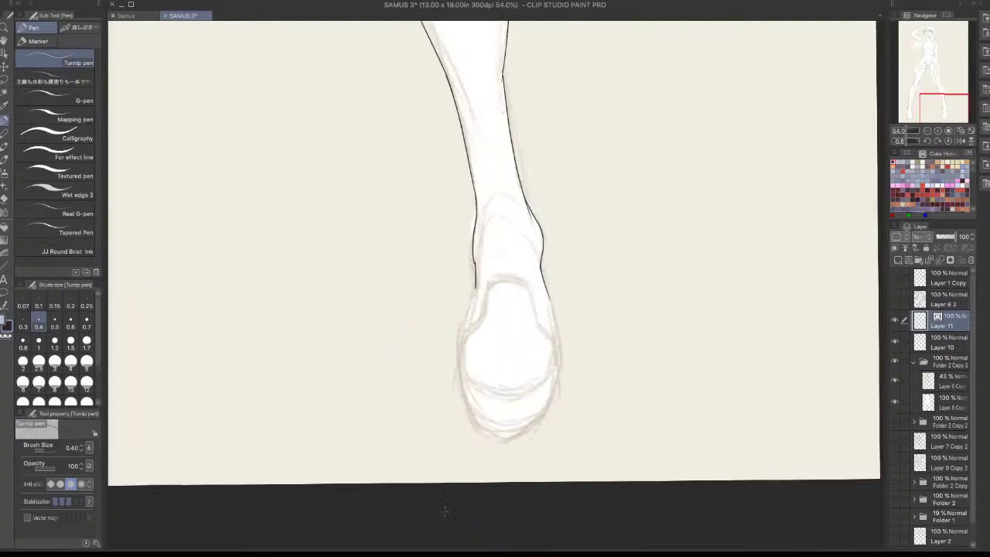
key(bracketright)
key(bracketright)
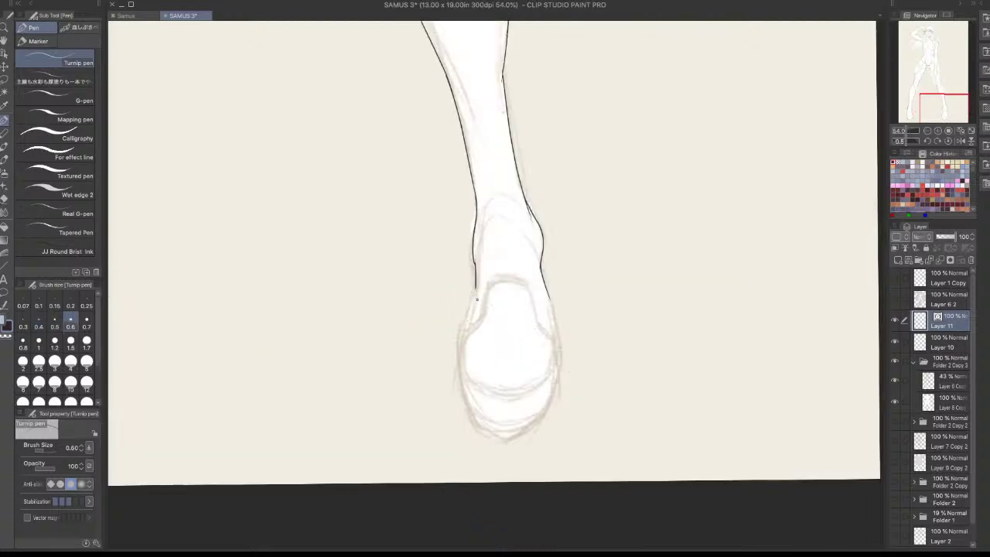
Ink the inner contour of the holster-side foot from the ankle down around to the toe
drag(477, 290, 460, 341)
key(ctrl+z)
drag(476, 287, 466, 328)
key(ctrl+z)
drag(476, 285, 462, 341)
drag(478, 287, 461, 347)
key(ctrl+z)
key(ctrl+z)
key(ctrl+z)
drag(477, 285, 462, 394)
key(ctrl+z)
drag(465, 339, 463, 402)
drag(461, 360, 477, 428)
key(ctrl+z)
key(ctrl+z)
Ink the outer contour of the holster-side foot and close the outline around the tip of the toes
drag(549, 297, 558, 381)
key(ctrl+z)
mouse_move(548, 296)
mouse_down()
mouse_move(556, 387)
mouse_move(531, 428)
mouse_up()
key(ctrl+z)
drag(557, 382, 534, 439)
key(ctrl+z)
key(ctrl+z)
drag(557, 384, 531, 435)
key(ctrl+z)
mouse_move(473, 423)
mouse_down()
mouse_move(518, 443)
mouse_move(542, 423)
mouse_move(531, 432)
mouse_up()
key(ctrl+z)
key(ctrl+z)
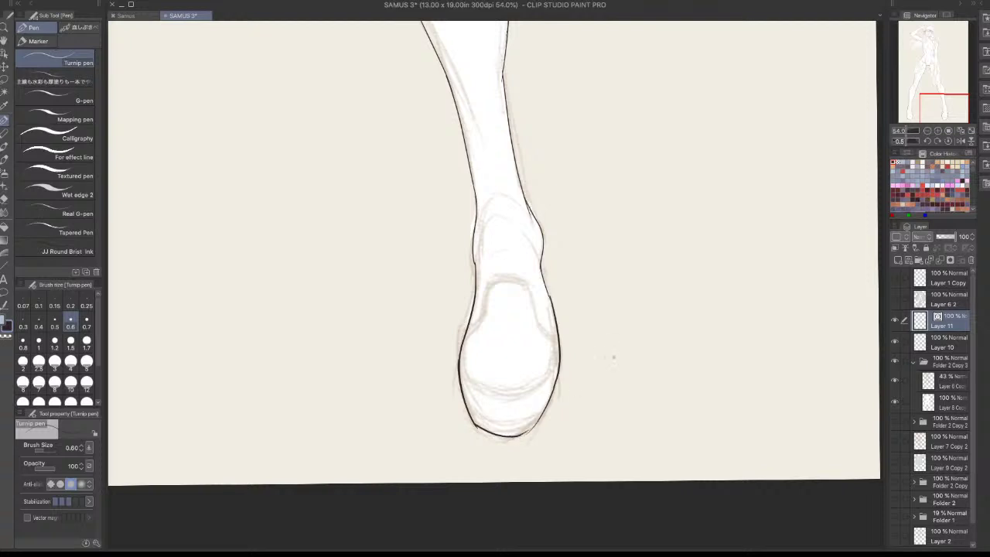
Ink the upper outer contour of the thigh behind the lowered arm, starting where it emerges from the forearm
scroll(588, 342, down, 3)
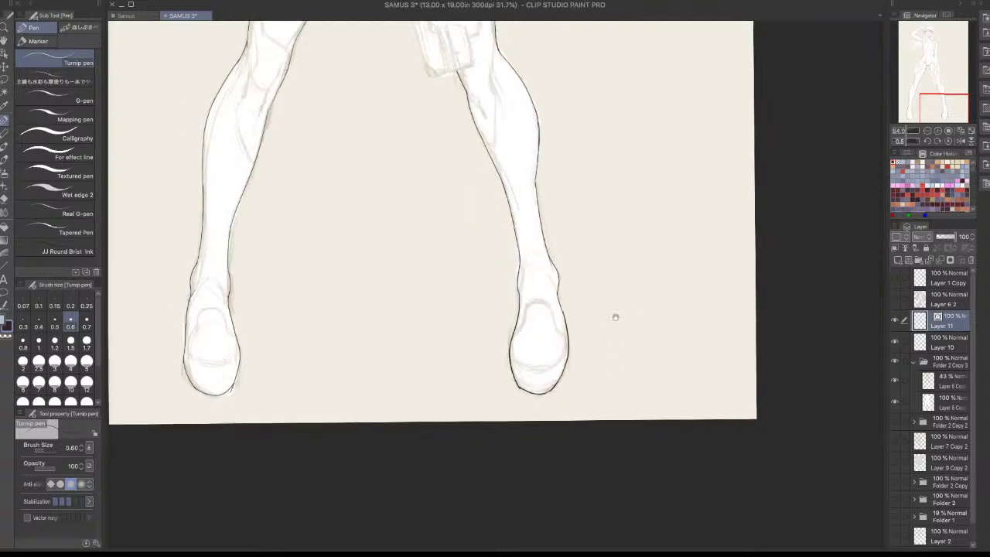
mouse_move(597, 308)
mouse_down()
mouse_move(453, 464)
mouse_move(465, 480)
mouse_up()
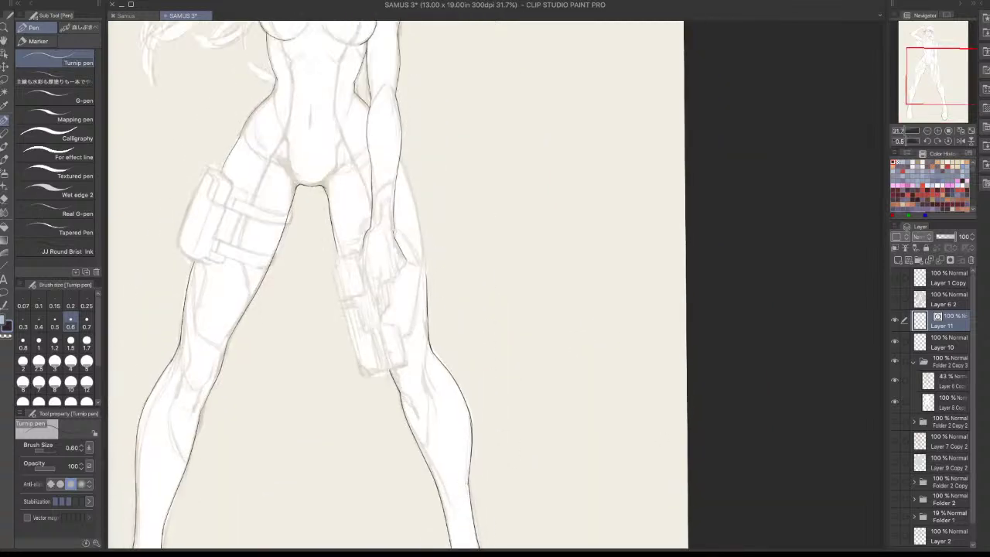
key(Tab)
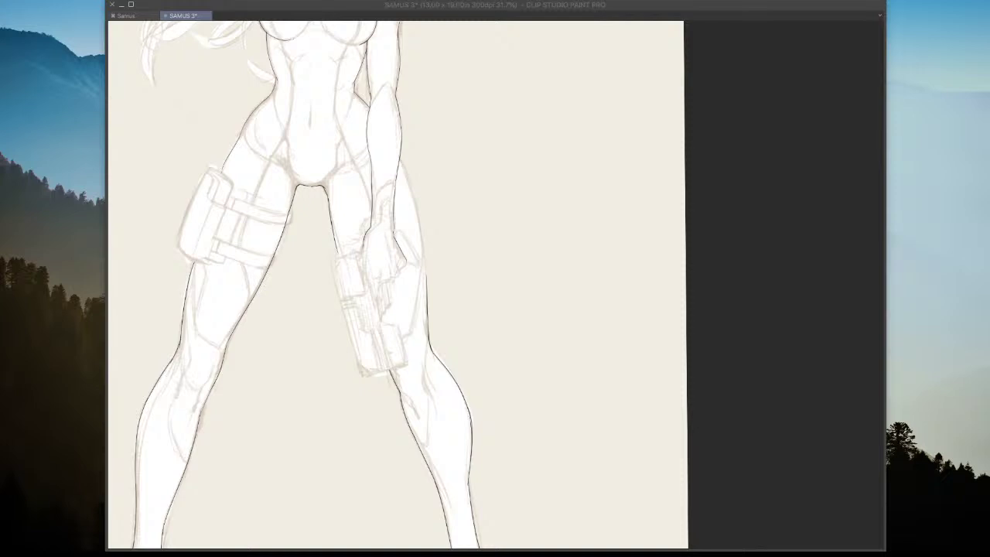
key(Tab)
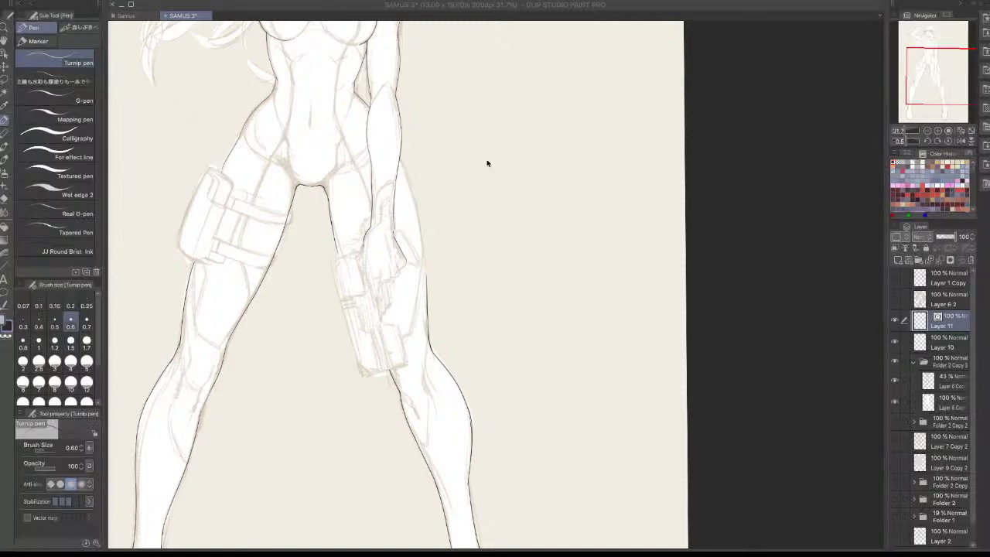
scroll(407, 179, up, 4)
drag(430, 190, 416, 118)
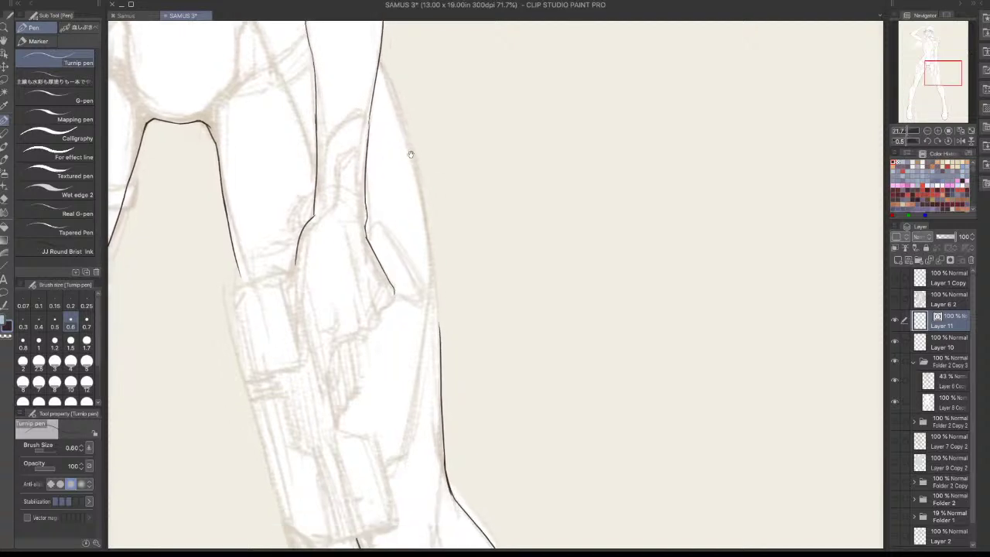
scroll(417, 157, down, 2)
drag(385, 67, 418, 236)
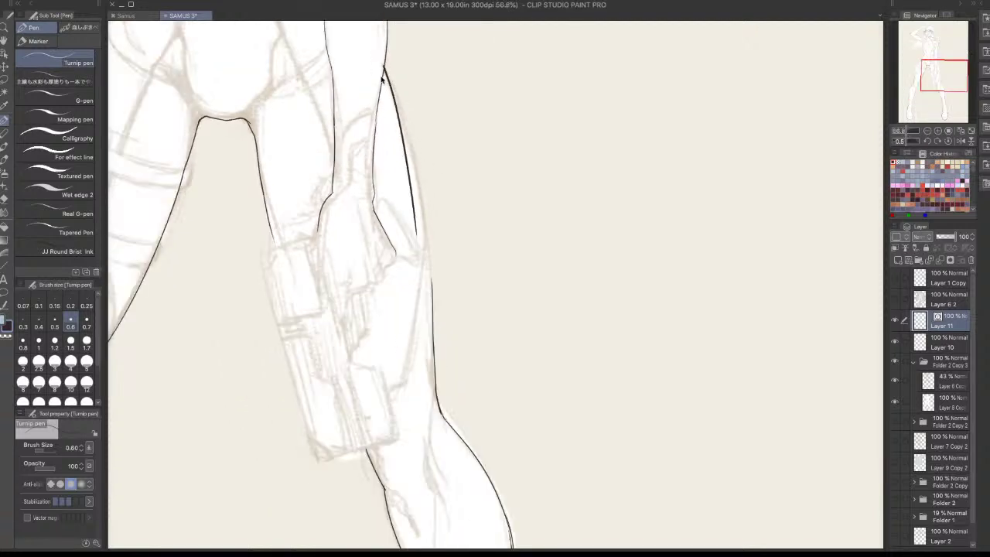
key(ctrl+z)
drag(384, 68, 415, 230)
key(ctrl+z)
drag(384, 65, 413, 198)
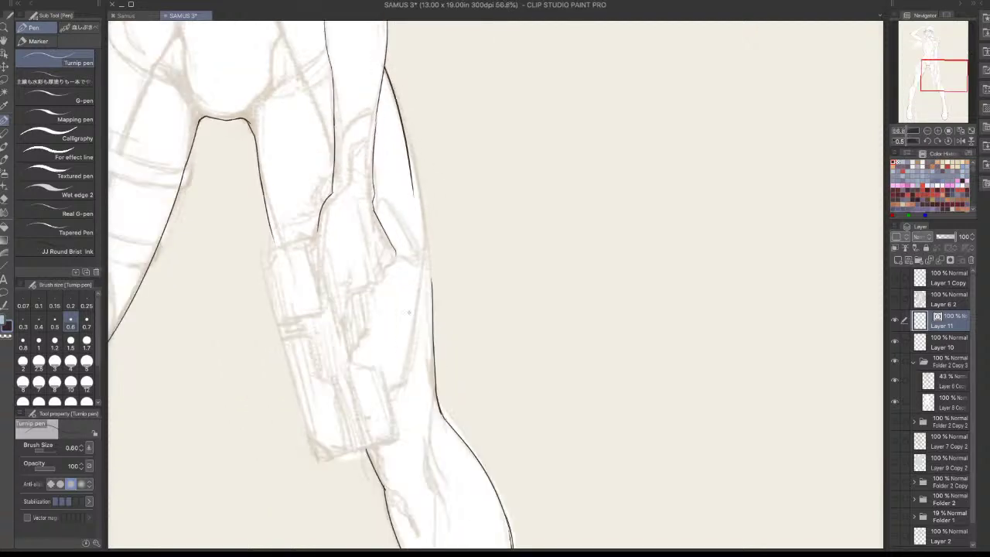
key(ctrl+z)
mouse_move(382, 67)
mouse_down()
mouse_move(414, 210)
mouse_move(413, 155)
mouse_move(426, 256)
mouse_up()
key(ctrl+z)
key(ctrl+z)
Continue the outer thigh contour down past the lowered hand, following the sketch
drag(416, 170, 431, 276)
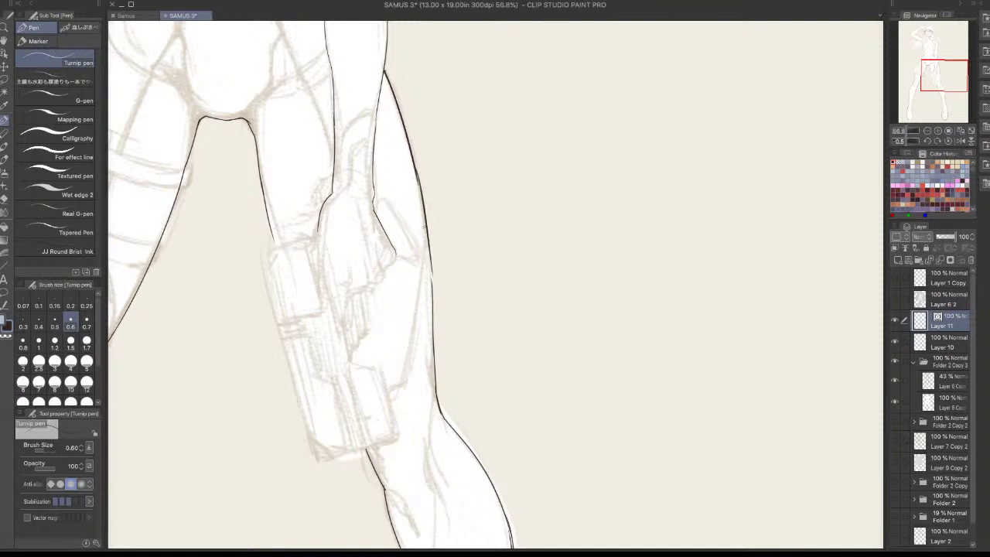
key(ctrl+z)
drag(415, 168, 427, 275)
key(ctrl+z)
drag(414, 163, 426, 268)
key(ctrl+z)
drag(414, 162, 426, 268)
key(ctrl+z)
drag(414, 163, 426, 268)
key(ctrl+z)
Join the outer thigh contour beside the hand to the existing line above the knee
drag(415, 166, 435, 320)
key(ctrl+z)
drag(431, 255, 435, 321)
key(ctrl+z)
key(ctrl+z)
drag(429, 249, 438, 326)
key(ctrl+z)
key(ctrl+z)
mouse_move(429, 246)
mouse_down()
mouse_move(435, 327)
mouse_move(433, 309)
mouse_up()
key(ctrl+z)
Try to ink the other thigh's outer contour straight through the thigh pouch, linking the lines above and below it
drag(446, 270, 453, 460)
mouse_move(387, 176)
mouse_down()
mouse_move(402, 258)
mouse_move(401, 178)
mouse_move(476, 460)
mouse_up()
key(ctrl+z)
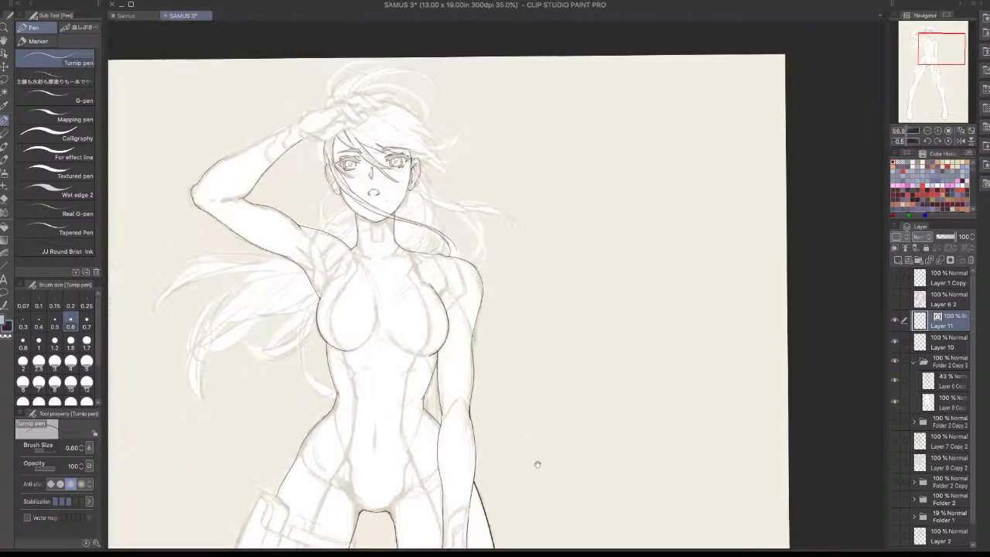
scroll(541, 432, down, 2)
drag(492, 452, 521, 360)
scroll(335, 272, up, 2)
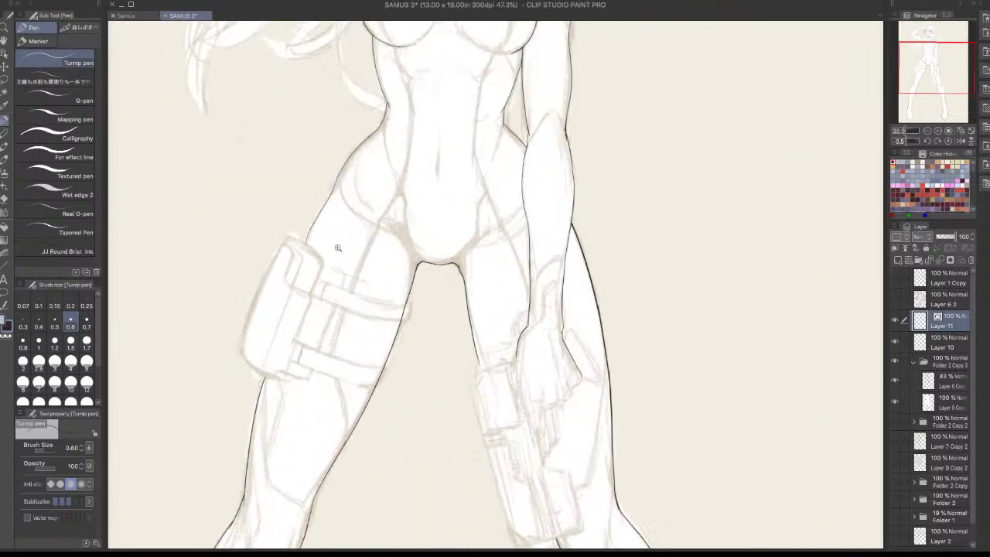
scroll(309, 252, up, 1)
scroll(315, 259, up, 1)
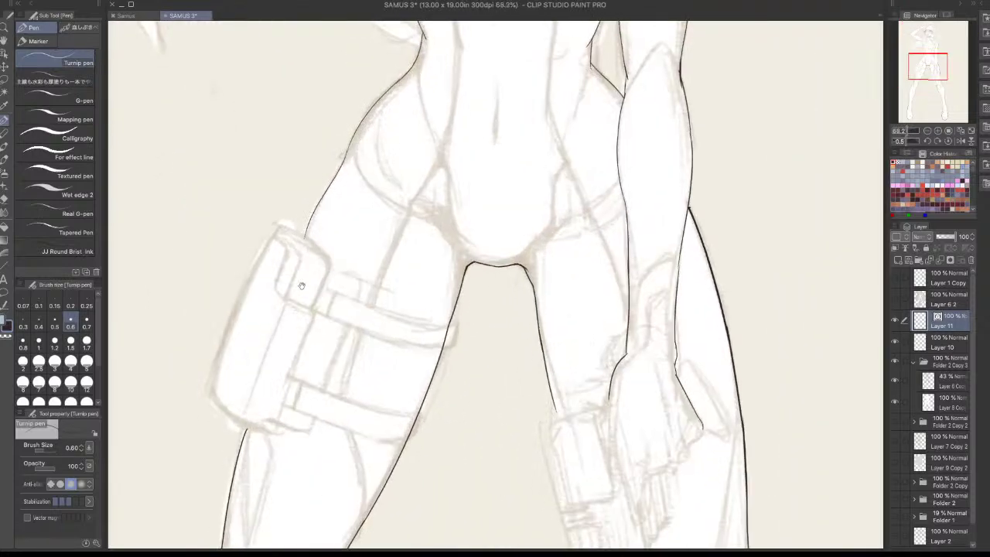
drag(303, 286, 349, 195)
drag(363, 116, 301, 308)
key(ctrl+z)
drag(359, 126, 296, 332)
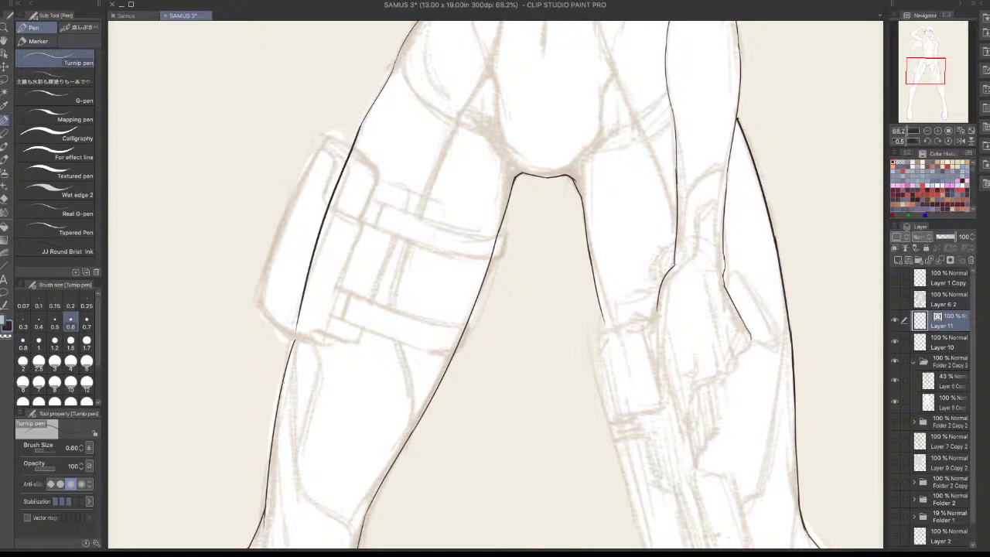
key(ctrl+z)
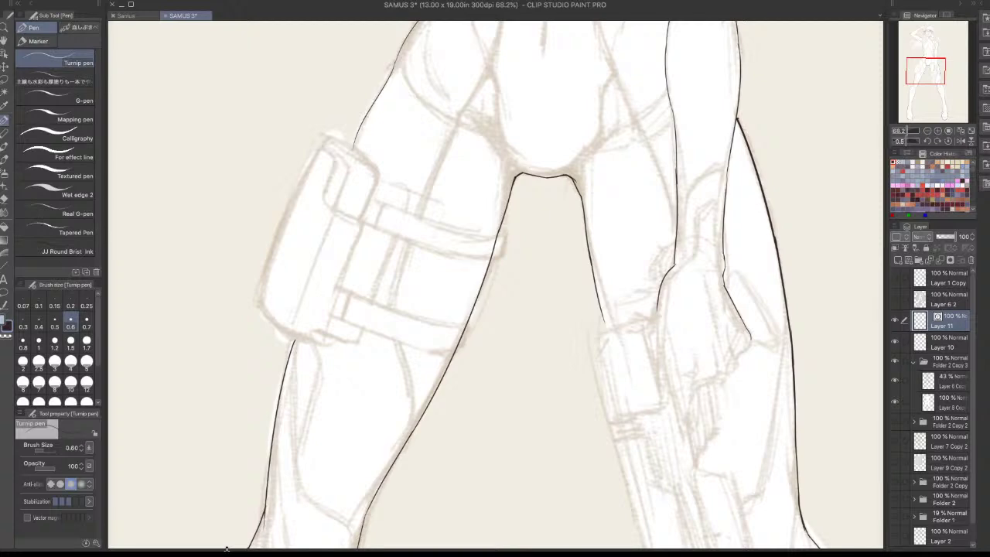
Ink the outer side and the bottom edge of the thigh pouch with bold lines
scroll(325, 160, up, 3)
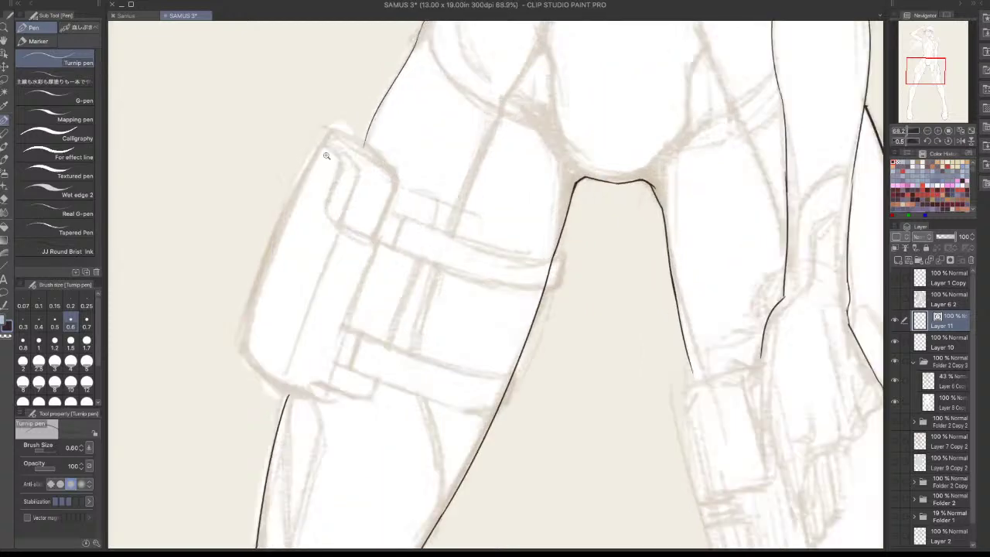
mouse_move(319, 145)
mouse_down()
mouse_move(332, 126)
mouse_move(232, 353)
mouse_up()
key(ctrl+z)
mouse_move(323, 141)
mouse_down()
mouse_move(232, 358)
mouse_move(285, 422)
mouse_move(325, 425)
mouse_move(331, 413)
mouse_up()
key(ctrl+z)
key(ctrl+z)
key(ctrl+z)
key(ctrl+z)
key(ctrl+z)
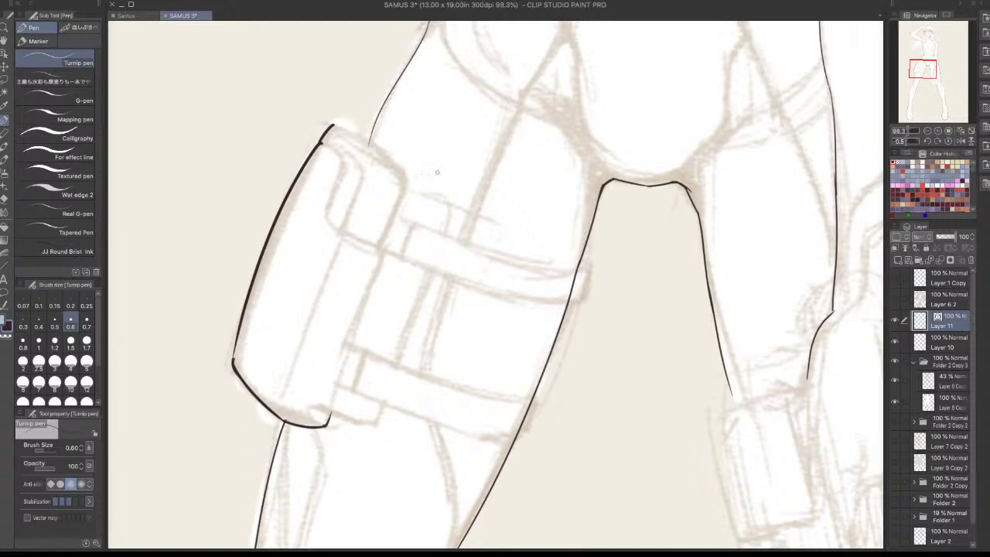
Ink the top edge of the thigh pouch from its outer corner across to the leg side
mouse_move(633, 176)
mouse_down()
mouse_move(656, 194)
mouse_move(591, 229)
mouse_up()
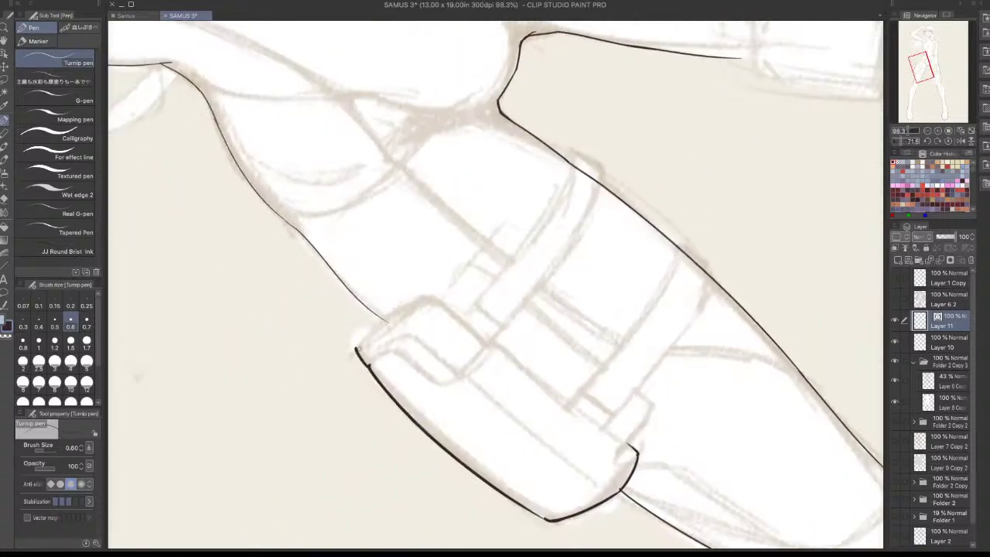
drag(356, 350, 403, 302)
key(ctrl+z)
drag(356, 350, 401, 307)
key(ctrl+z)
drag(356, 350, 403, 307)
key(ctrl+z)
mouse_move(356, 349)
mouse_down()
mouse_move(386, 318)
mouse_move(432, 299)
mouse_up()
key(ctrl+z)
key(ctrl+z)
Ink the leg-side edge of the pouch flap and carry the line down along the pouch body
drag(714, 322, 450, 391)
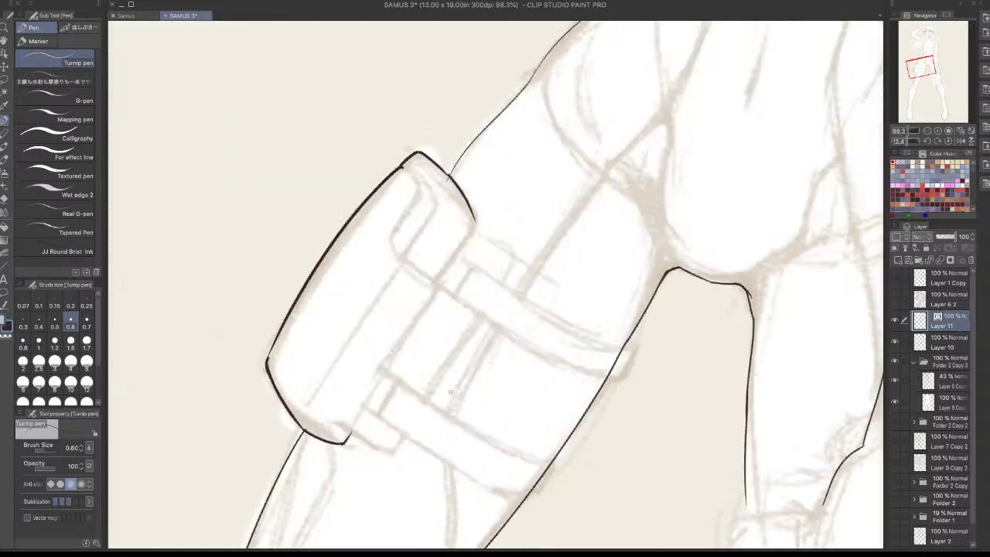
drag(472, 223, 433, 288)
key(ctrl+z)
drag(472, 219, 356, 414)
key(ctrl+z)
key(ctrl+z)
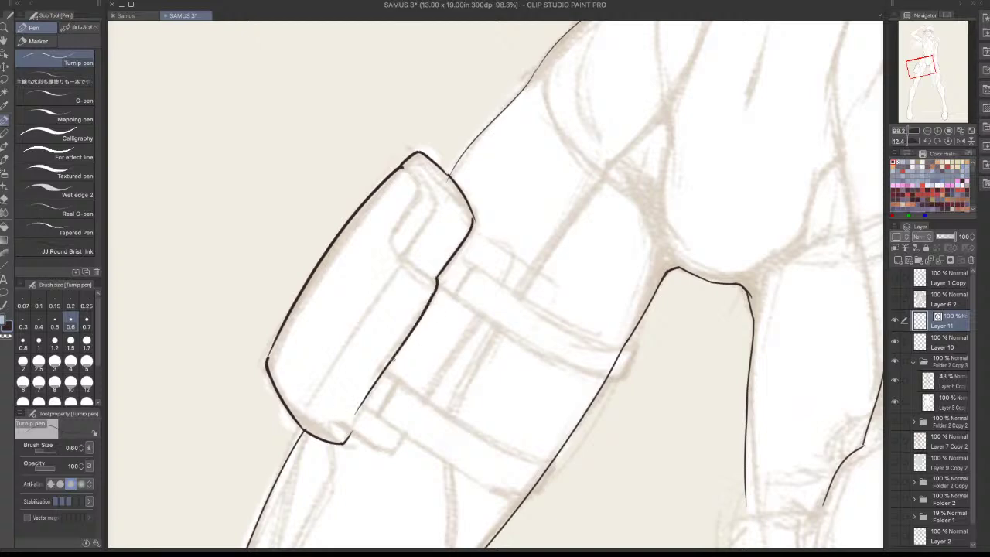
Redraw the leg-side edge of the pouch body from the flap down to the bottom corner
key(ctrl+z)
drag(436, 291, 353, 434)
key(ctrl+z)
drag(434, 293, 340, 445)
key(ctrl+z)
key(ctrl+z)
mouse_move(438, 292)
mouse_down()
mouse_move(339, 446)
mouse_move(347, 438)
mouse_up()
key(ctrl+z)
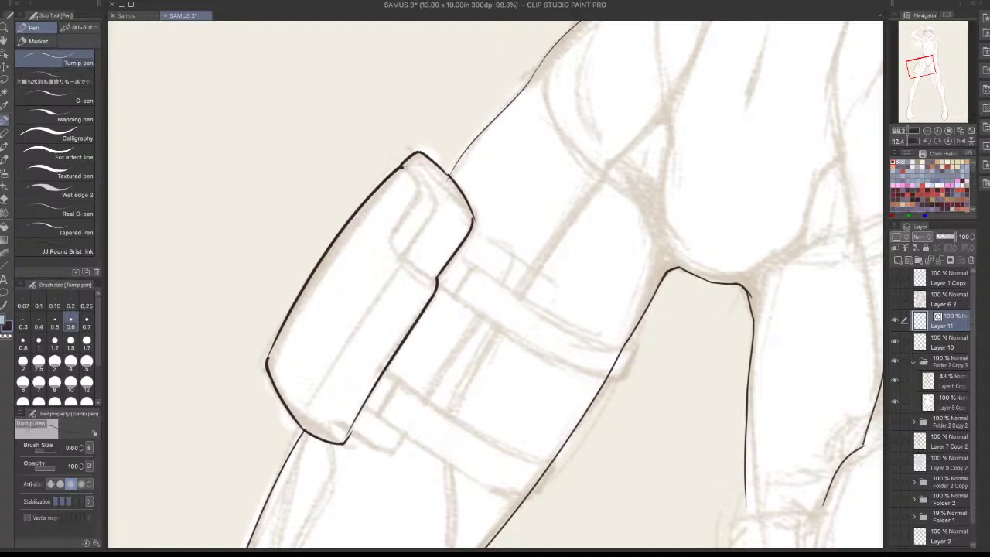
Ink the curved front edge of the pouch flap from the outer top corner to the leg-side edge
mouse_move(401, 167)
mouse_down()
mouse_move(421, 195)
mouse_move(394, 239)
mouse_up()
key(ctrl+z)
key(ctrl+z)
key(ctrl+z)
key(ctrl+z)
mouse_move(418, 193)
mouse_down()
mouse_move(405, 260)
mouse_move(435, 277)
mouse_up()
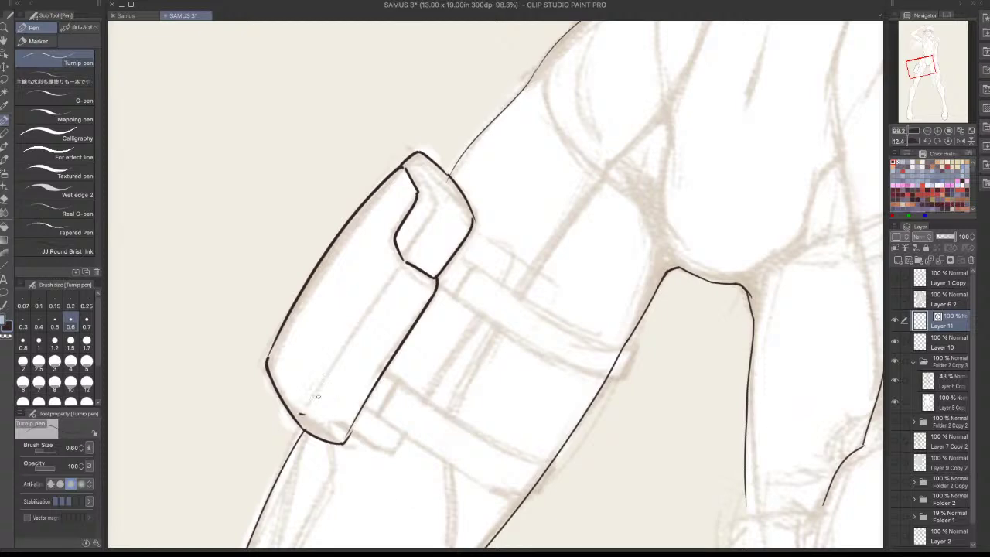
Try inking the lengthwise ridge of the pouch body and the ridge on the flap
drag(393, 273, 303, 416)
key(ctrl+z)
drag(399, 268, 317, 403)
drag(417, 170, 408, 252)
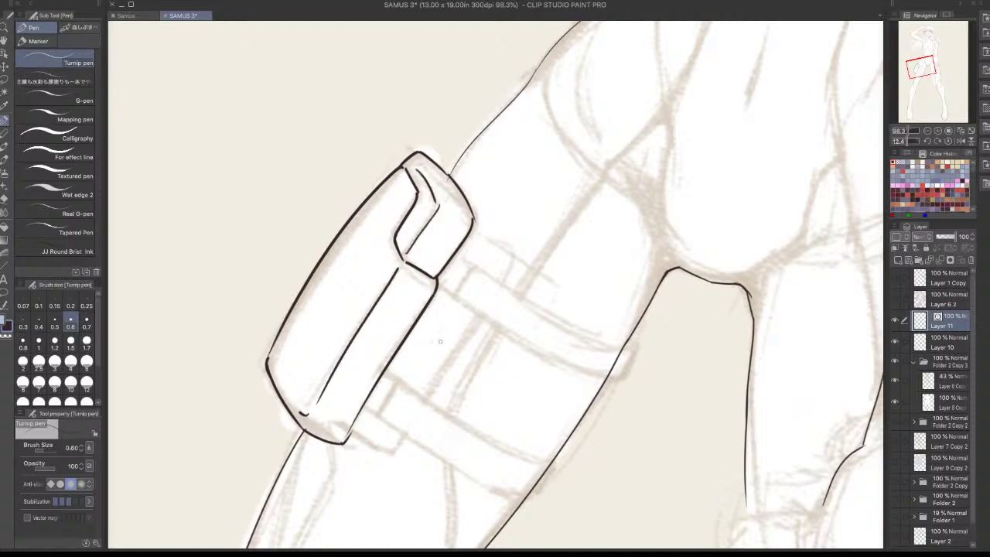
key(ctrl+z)
key(ctrl+z)
key(ctrl+z)
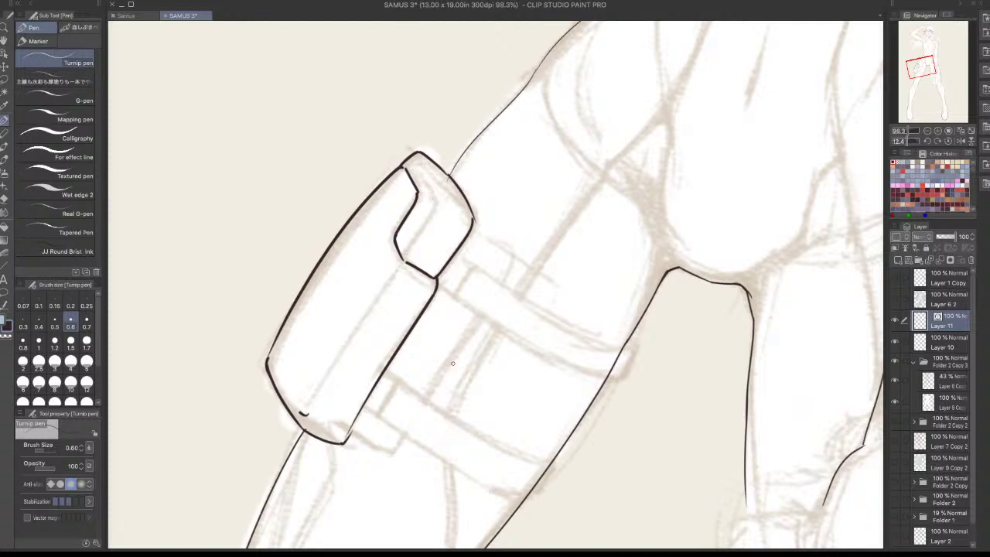
Set the pen's brush size to 0.5 and ink the lengthwise ridge of the pouch body below the flap
key(bracketleft)
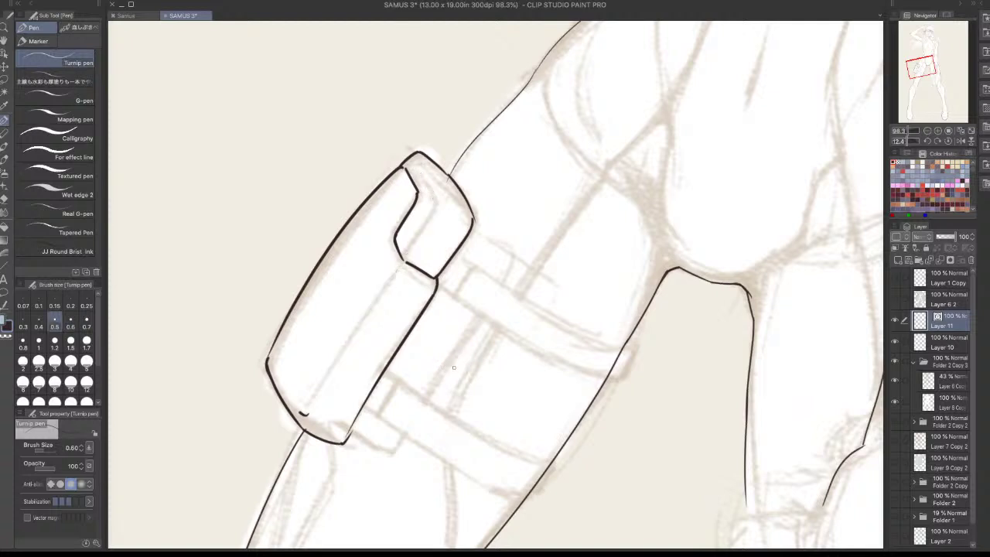
key(ctrl+z)
drag(303, 410, 340, 351)
drag(399, 266, 350, 344)
mouse_move(427, 181)
mouse_down()
mouse_move(438, 205)
mouse_move(409, 261)
mouse_up()
key(ctrl+z)
key(ctrl+z)
key(ctrl+z)
key(ctrl+z)
Ink the ridge on the pouch flap and the short crease towards its upper corner
drag(439, 205, 403, 264)
key(ctrl+z)
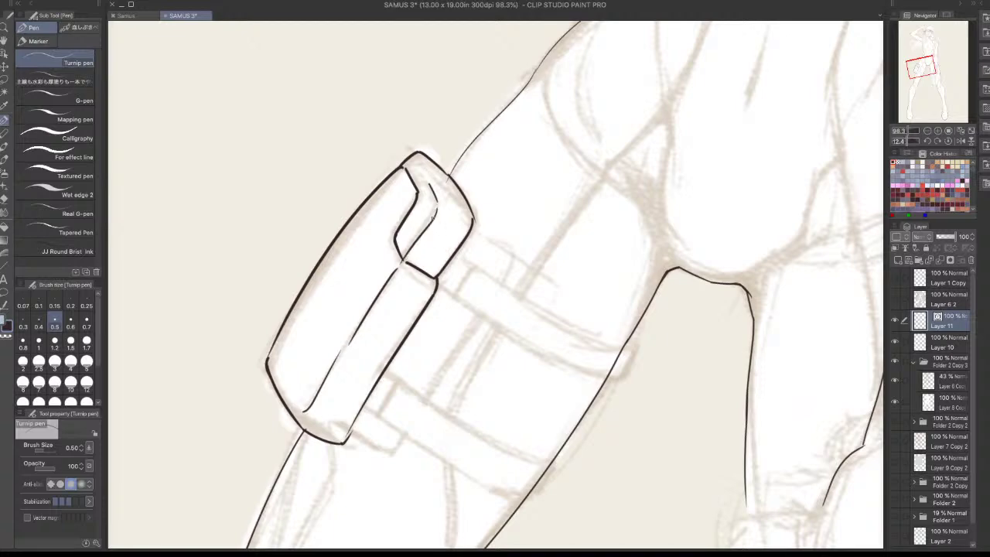
key(ctrl+z)
mouse_move(437, 206)
mouse_down()
mouse_move(418, 248)
mouse_move(432, 348)
mouse_up()
key(ctrl+z)
mouse_move(408, 315)
mouse_down()
mouse_move(433, 293)
mouse_move(424, 302)
mouse_up()
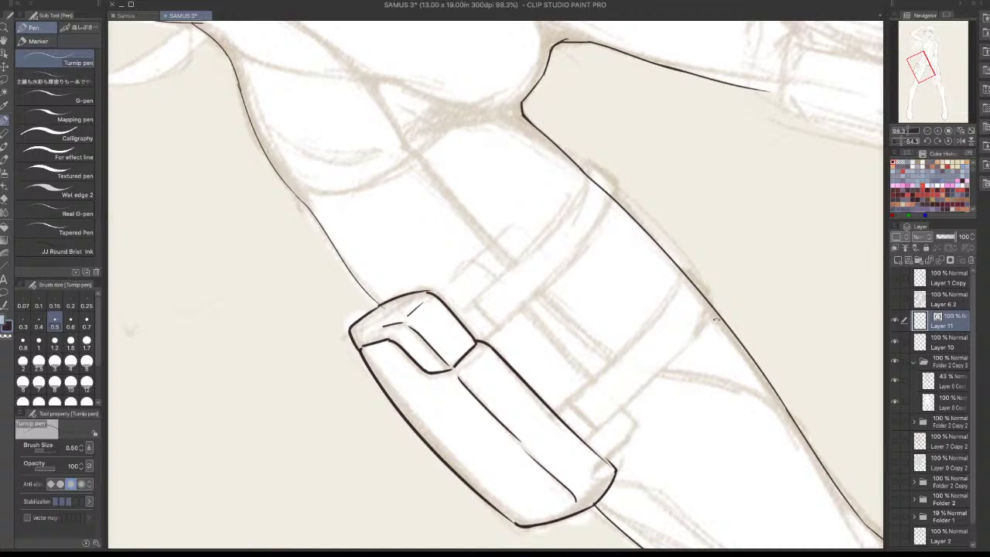
Thicken the line junction under the breast where it meets the lowered arm and the side of the torso
drag(716, 319, 416, 137)
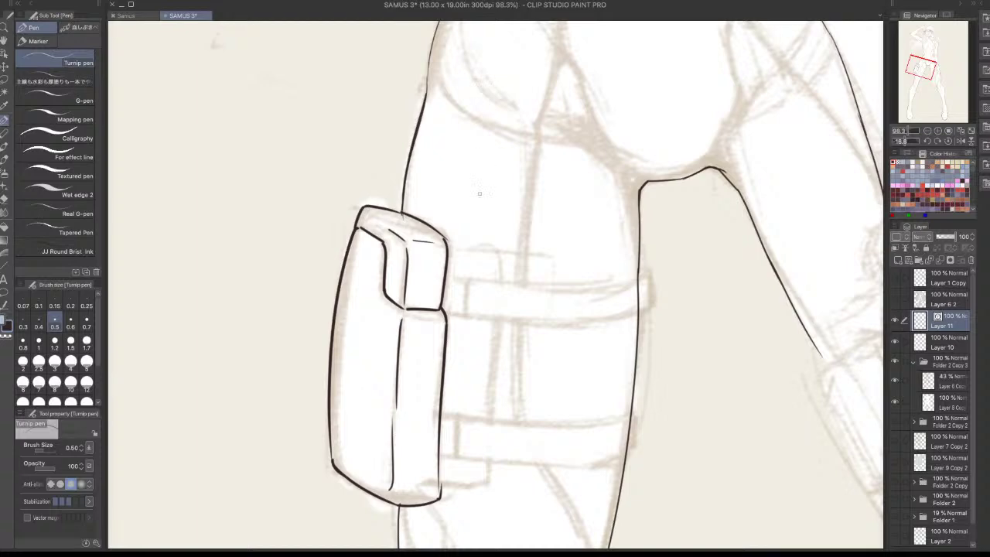
drag(480, 193, 454, 457)
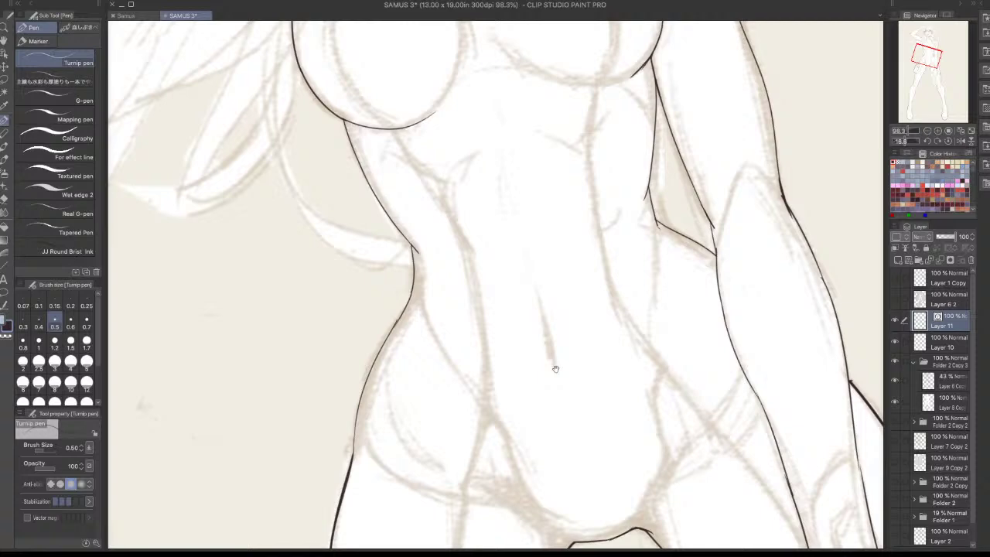
drag(556, 369, 449, 433)
drag(651, 267, 618, 296)
key(super+z)
key(super+z)
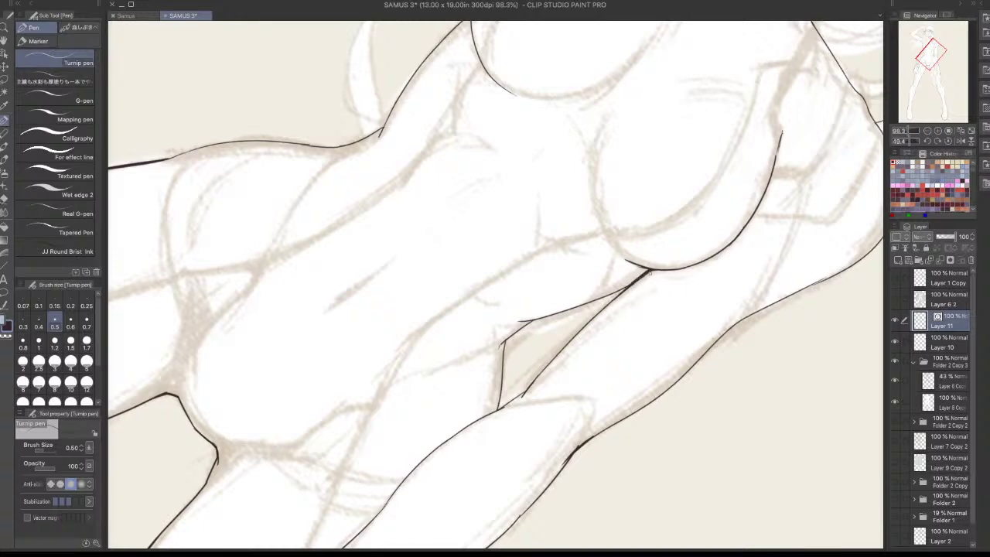
drag(650, 270, 634, 265)
drag(747, 261, 601, 106)
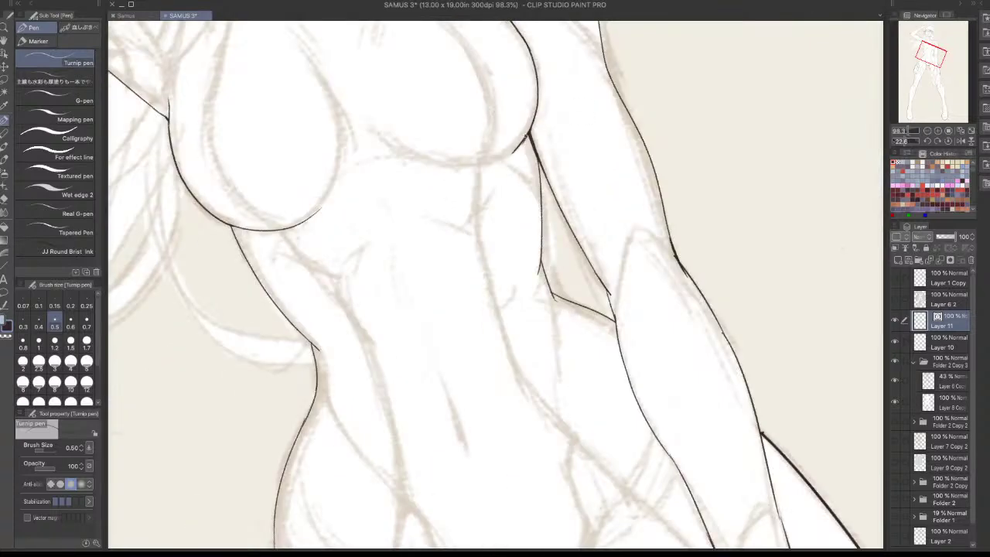
drag(530, 134, 510, 154)
Try extending the inner line of the lowered upper arm down to the forearm contour
drag(718, 270, 601, 415)
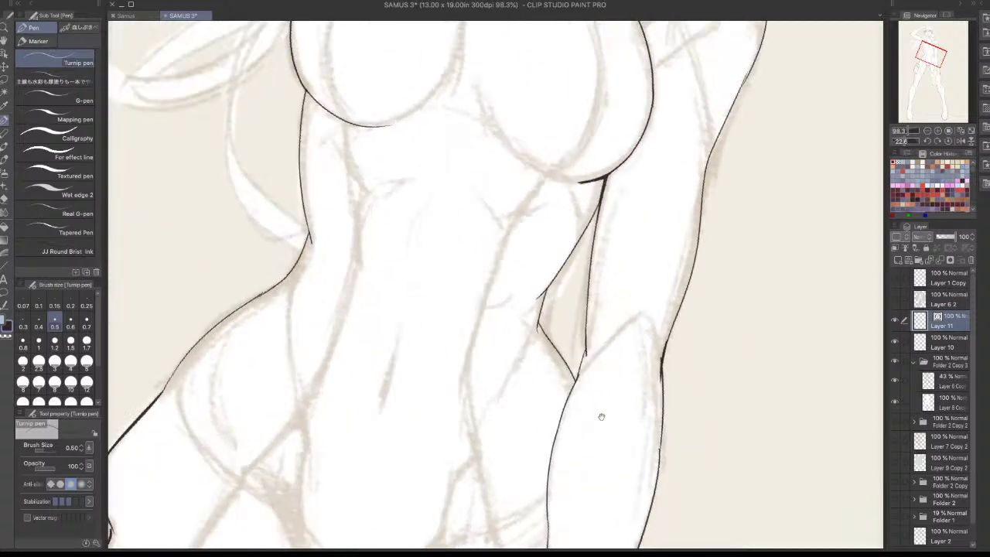
drag(585, 346, 579, 369)
key(ctrl+z)
key(ctrl+z)
key(ctrl+z)
Annotate the lowered upper arm with a circle around its outer contour, a curve, two arrows and hatching inside
drag(650, 204, 586, 345)
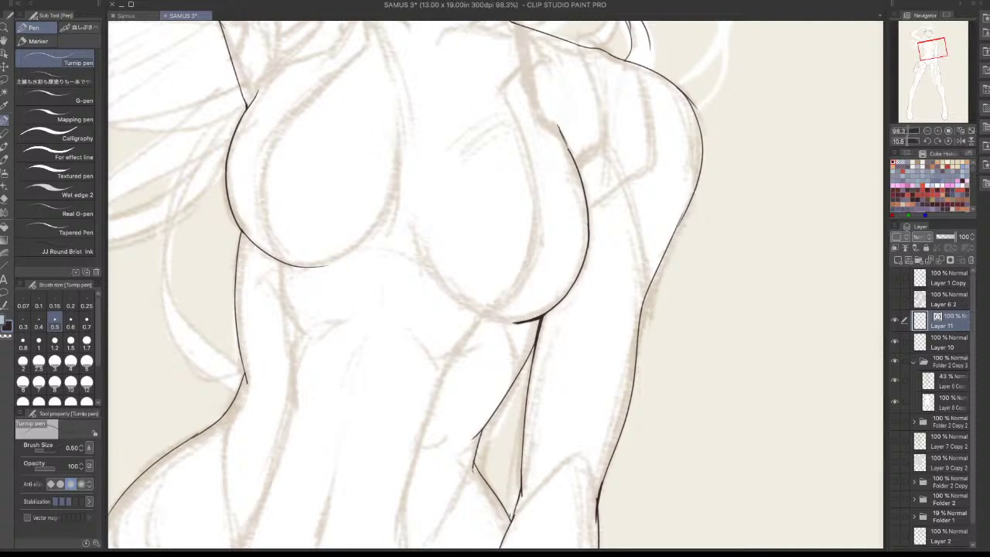
mouse_move(640, 310)
mouse_down()
mouse_move(682, 163)
mouse_move(630, 305)
mouse_up()
drag(646, 172, 740, 282)
drag(765, 91, 728, 182)
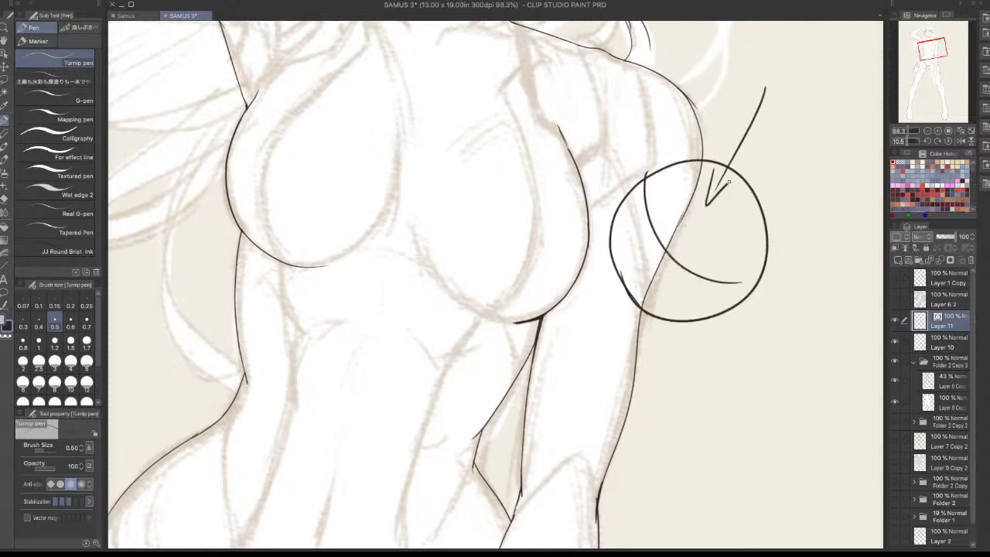
drag(606, 354, 642, 298)
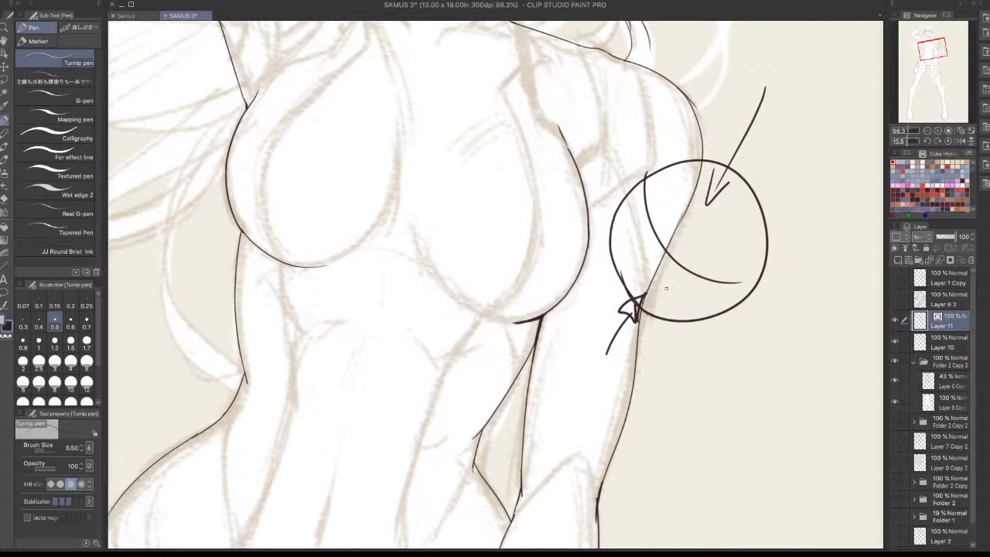
drag(649, 195, 643, 260)
mouse_move(659, 213)
mouse_down()
mouse_move(667, 292)
mouse_move(736, 286)
mouse_up()
drag(664, 313, 755, 283)
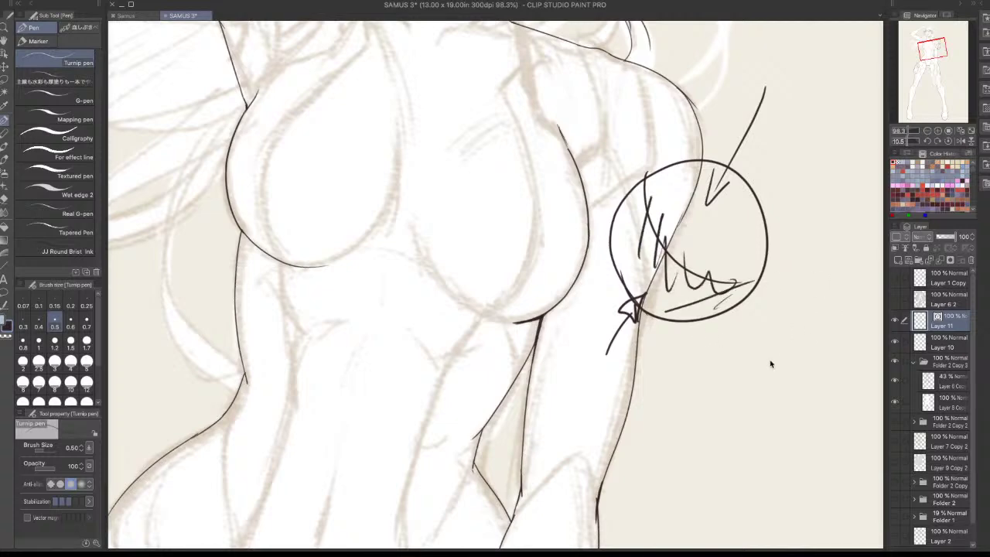
Undo the circle, curve, arrows and hatching annotated over the lowered upper arm
key(ctrl+z)
key(ctrl+z)
key(ctrl+z)
key(ctrl+z)
key(ctrl+z)
key(ctrl+z)
key(ctrl+z)
key(ctrl+z)
key(ctrl+z)
key(ctrl+z)
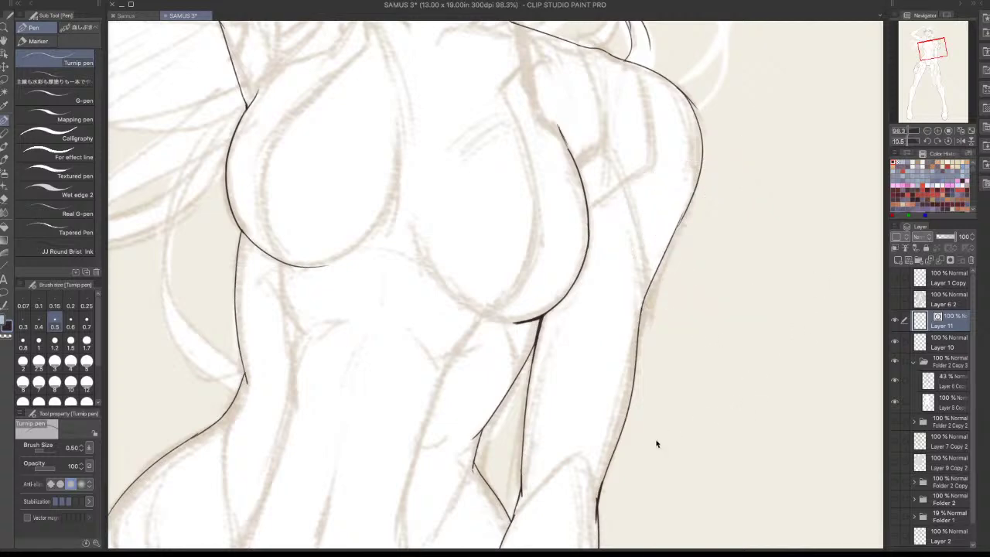
Reinforce the outer contour of the lowered upper arm just below the shoulder
drag(700, 167, 662, 242)
key(ctrl+z)
drag(702, 170, 656, 270)
Ink both collarbone lines at the base of the neck, leaving a gap at the throat
drag(591, 335, 539, 259)
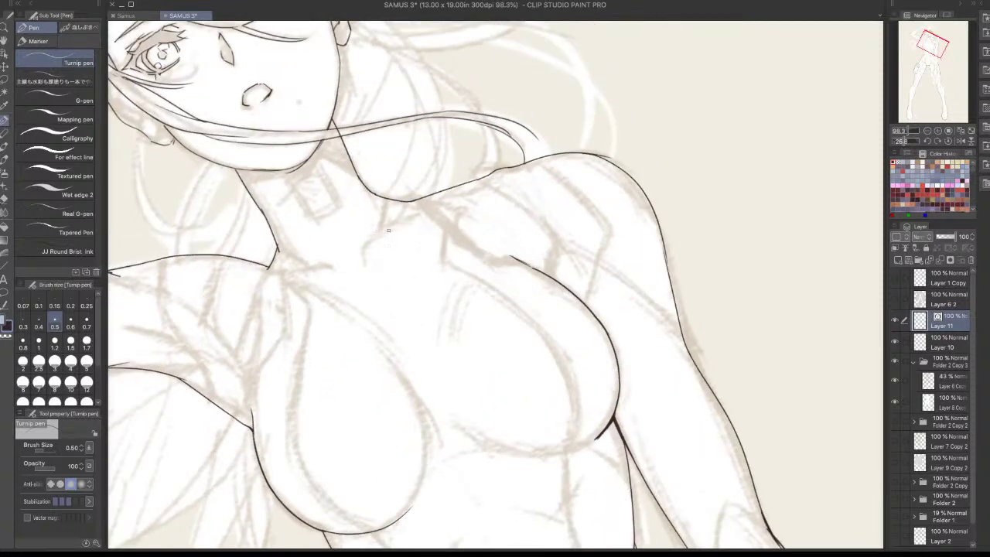
mouse_move(424, 207)
mouse_down()
mouse_move(410, 231)
mouse_move(368, 253)
mouse_up()
drag(276, 270, 331, 263)
key(ctrl+z)
drag(267, 269, 338, 264)
Thicken the breast outline where it meets the side of the torso beneath the raised arm
mouse_move(606, 338)
mouse_down()
mouse_move(606, 369)
mouse_move(522, 434)
mouse_up()
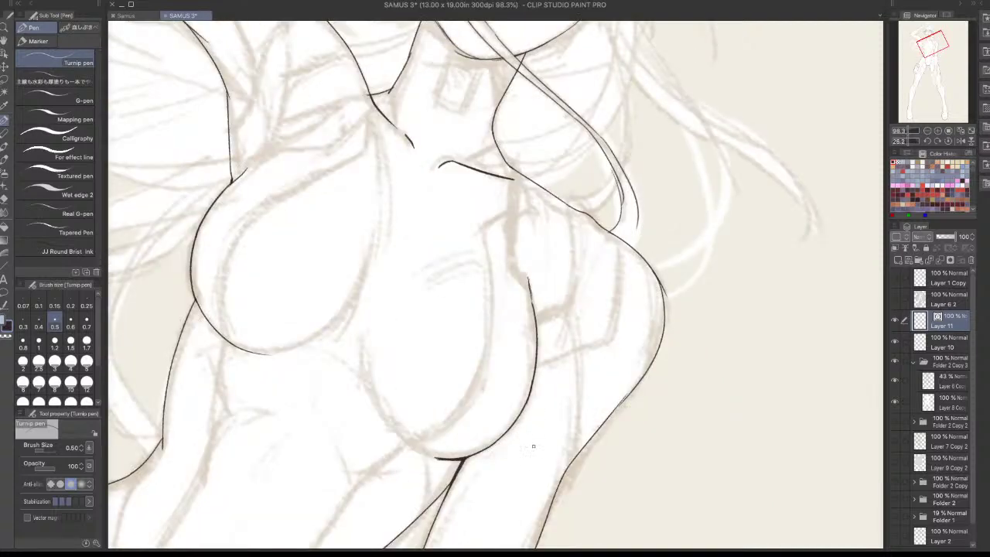
mouse_move(533, 446)
mouse_down()
mouse_move(426, 328)
mouse_move(467, 546)
mouse_up()
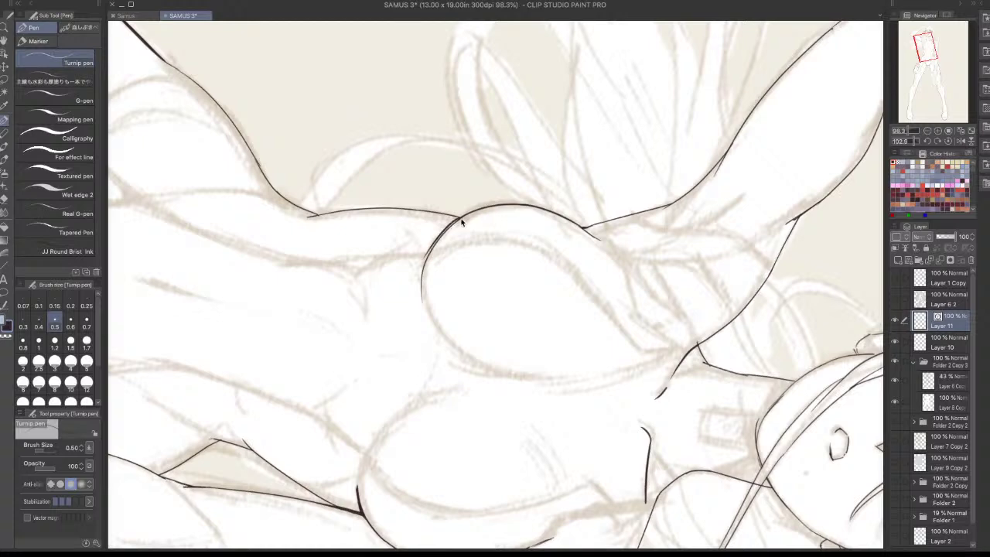
drag(460, 216, 440, 243)
Ink a short armpit crease branching off the breast outline beside the lowered arm
mouse_move(515, 293)
mouse_down()
mouse_move(380, 317)
mouse_move(513, 414)
mouse_up()
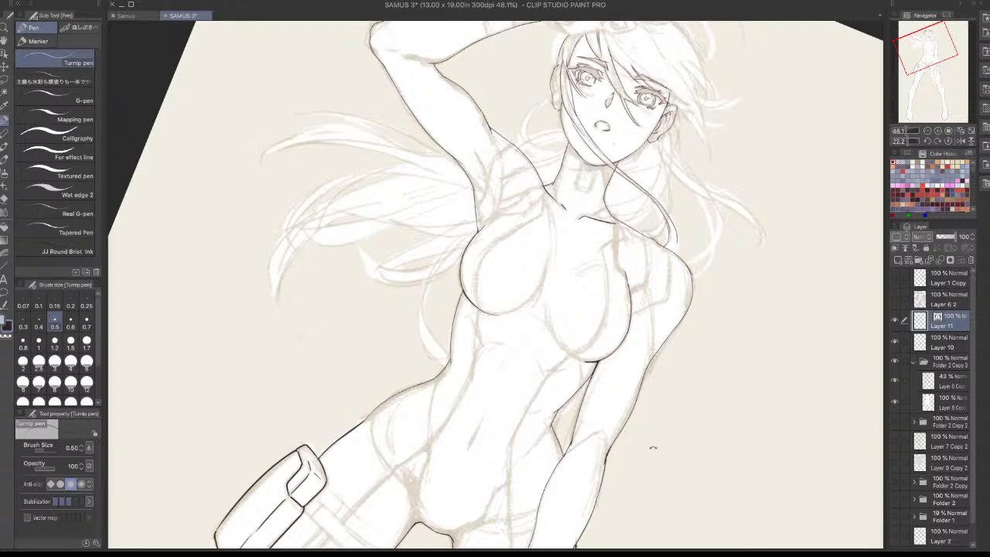
drag(653, 447, 658, 372)
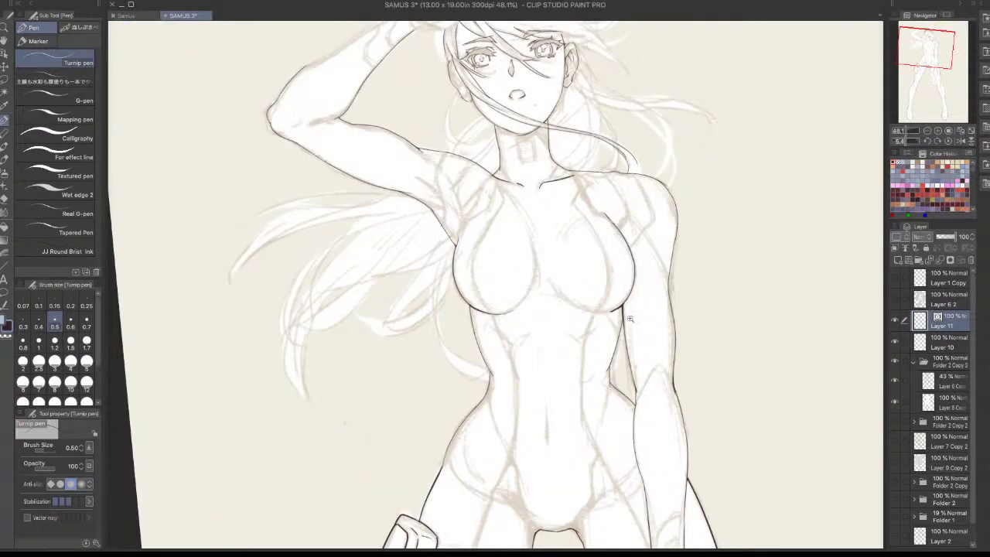
scroll(630, 319, up, 1)
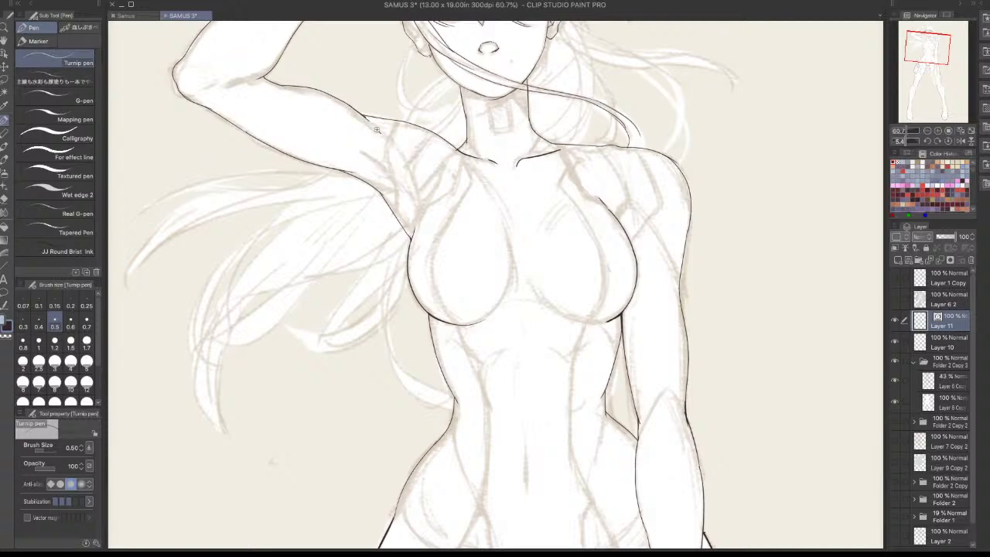
scroll(376, 130, up, 2)
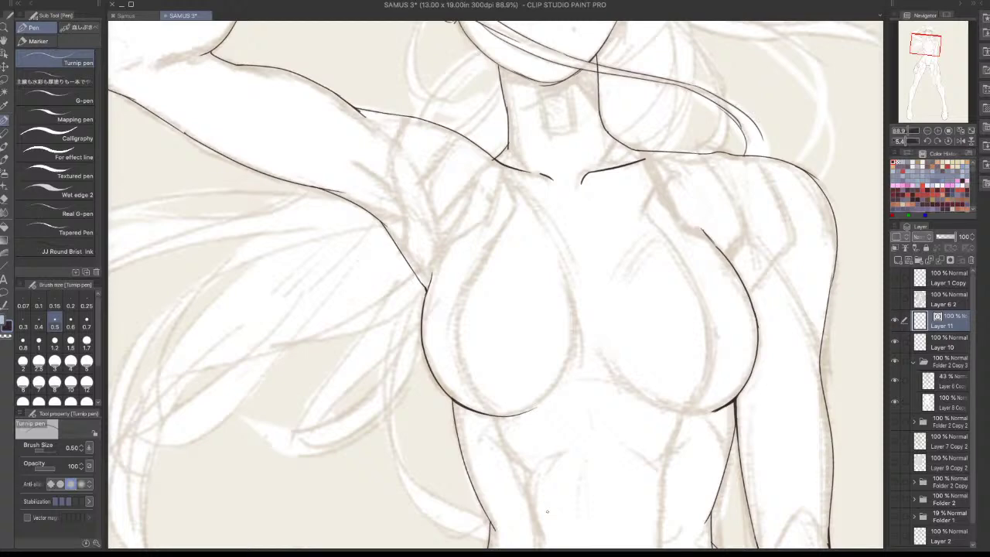
scroll(725, 263, up, 2)
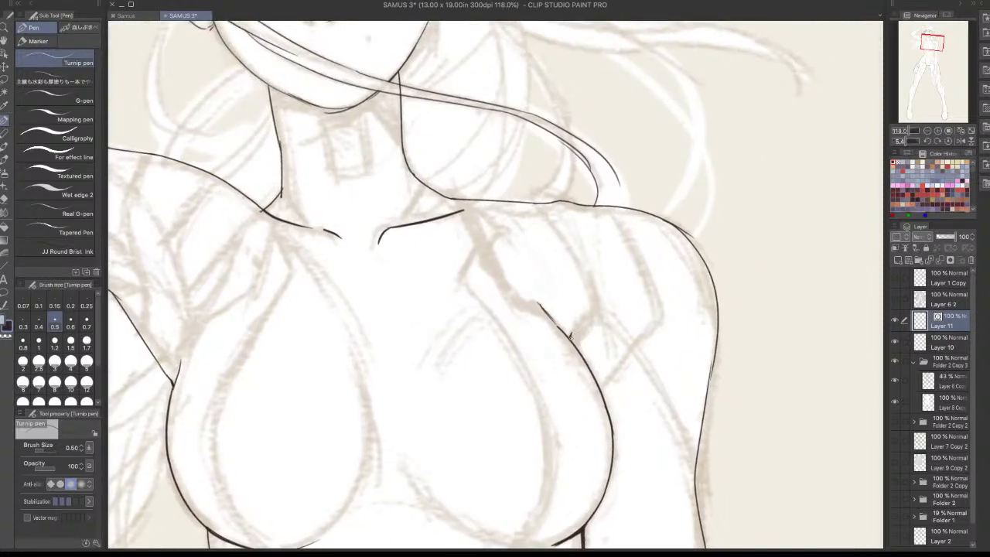
mouse_move(570, 338)
mouse_down()
mouse_move(585, 314)
mouse_move(579, 323)
mouse_up()
Ink short creases in the raised arm's armpit and thicken the upper end of the breast line there
drag(462, 439, 604, 400)
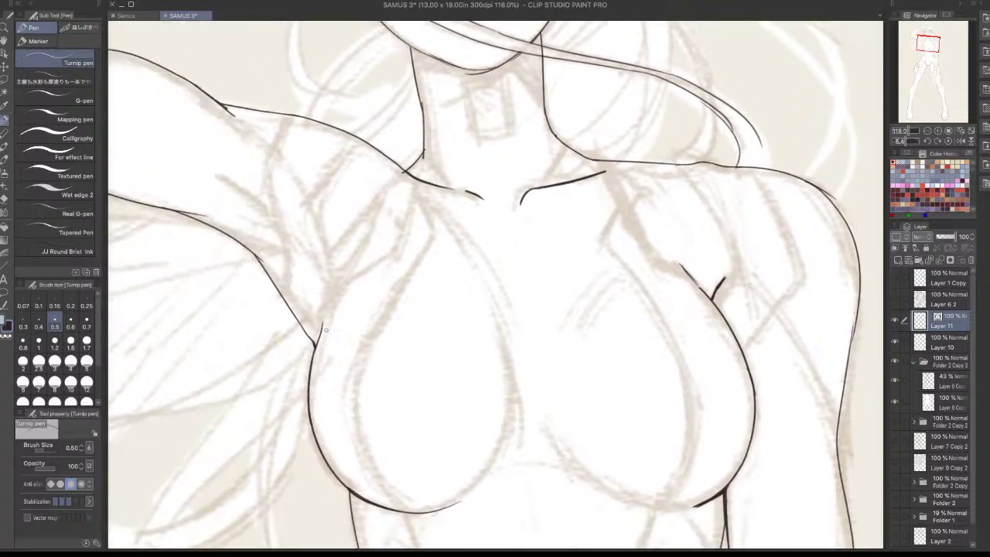
drag(315, 345, 324, 318)
key(ctrl+z)
drag(331, 277, 330, 292)
mouse_move(267, 242)
mouse_down()
mouse_move(299, 260)
mouse_move(324, 301)
mouse_move(332, 280)
mouse_up()
key(ctrl+z)
drag(246, 131, 292, 170)
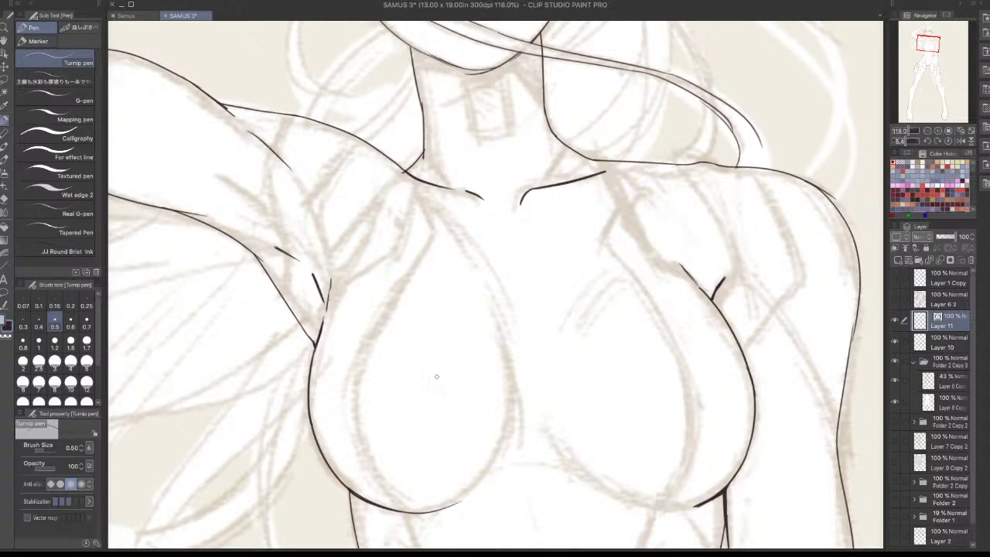
key(ctrl+z)
key(ctrl+z)
Redraw the collarbone beside the lowered arm as a separate hook and line, adding a stroke towards the shoulder
mouse_move(617, 169)
mouse_down()
mouse_move(704, 154)
mouse_move(668, 161)
mouse_up()
key(ctrl+z)
key(c)
mouse_move(535, 191)
mouse_down()
mouse_move(515, 205)
mouse_move(540, 188)
mouse_move(633, 171)
mouse_move(528, 191)
mouse_move(518, 213)
mouse_move(522, 198)
mouse_move(612, 182)
mouse_up()
key(c)
key(ctrl+z)
key(ctrl+z)
key(ctrl+z)
key(ctrl+z)
key(ctrl+z)
key(ctrl+z)
key(ctrl+z)
key(ctrl+z)
key(ctrl+z)
mouse_move(526, 189)
mouse_down()
mouse_move(517, 217)
mouse_move(605, 181)
mouse_move(691, 165)
mouse_up()
key(ctrl+z)
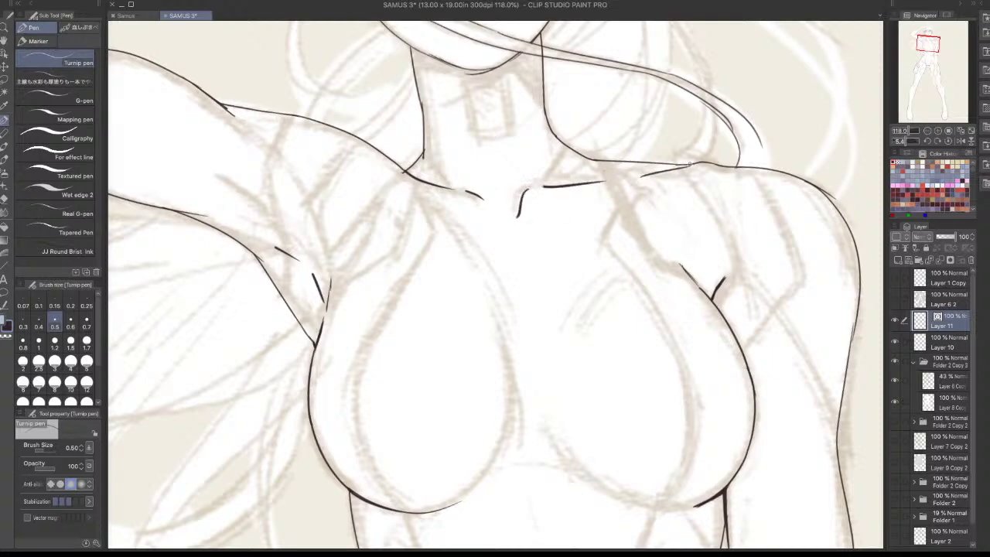
Extend the upper tip of the breast line at the raised arm's armpit
scroll(697, 203, down, 1)
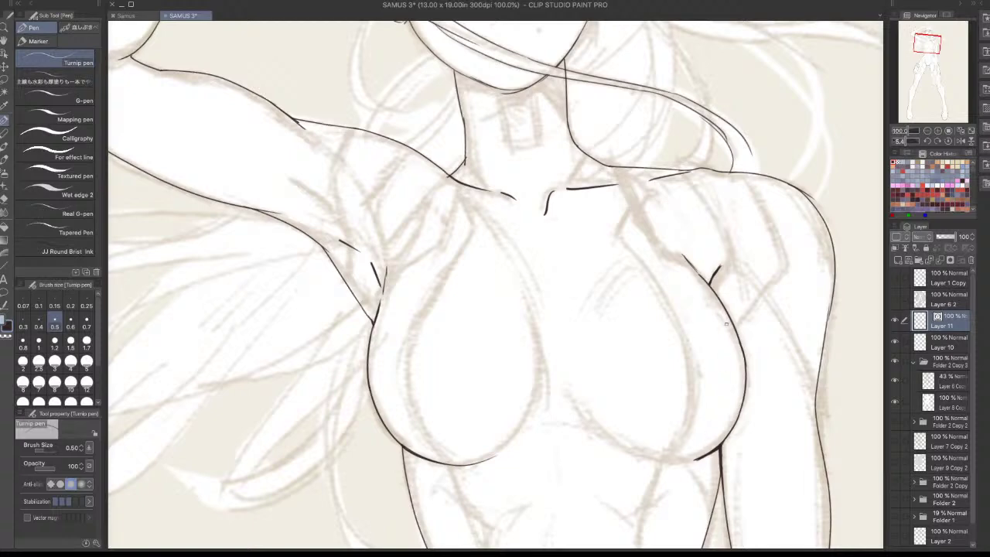
drag(387, 270, 387, 263)
mouse_move(508, 392)
mouse_down()
mouse_move(369, 289)
mouse_move(332, 281)
mouse_up()
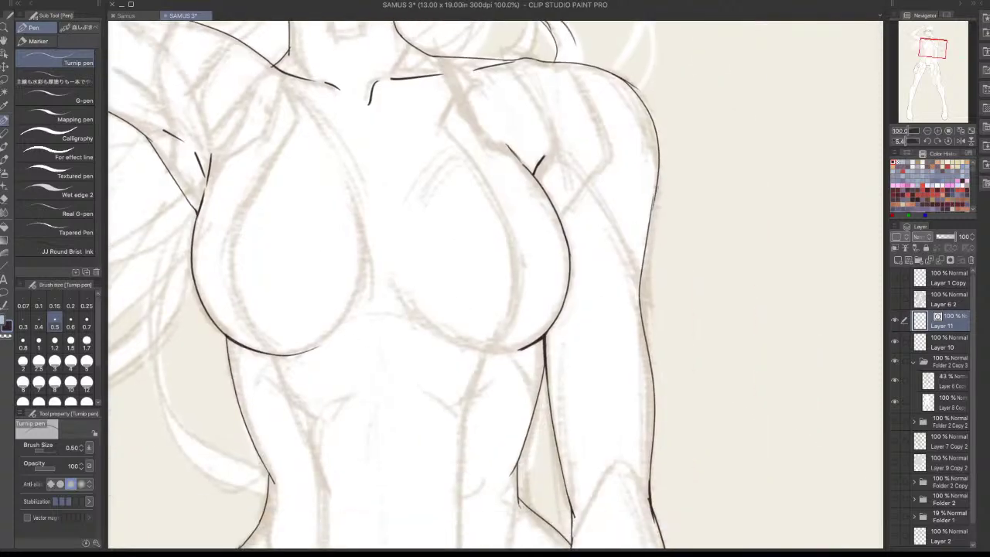
Try re-inking the lowered upper arm's outer contour and linking the two creases in the raised arm's armpit
drag(658, 183, 644, 251)
key(ctrl+z)
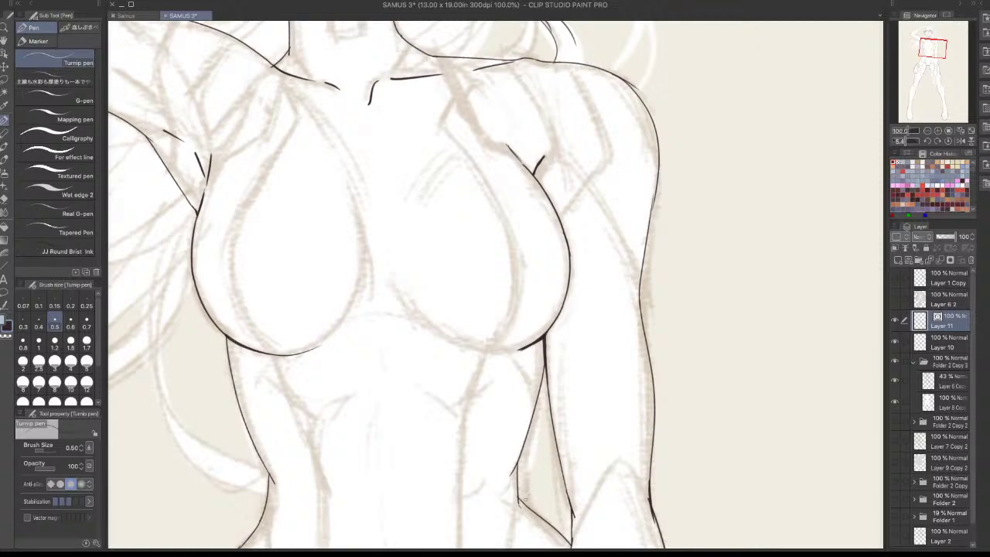
scroll(347, 348, up, 10)
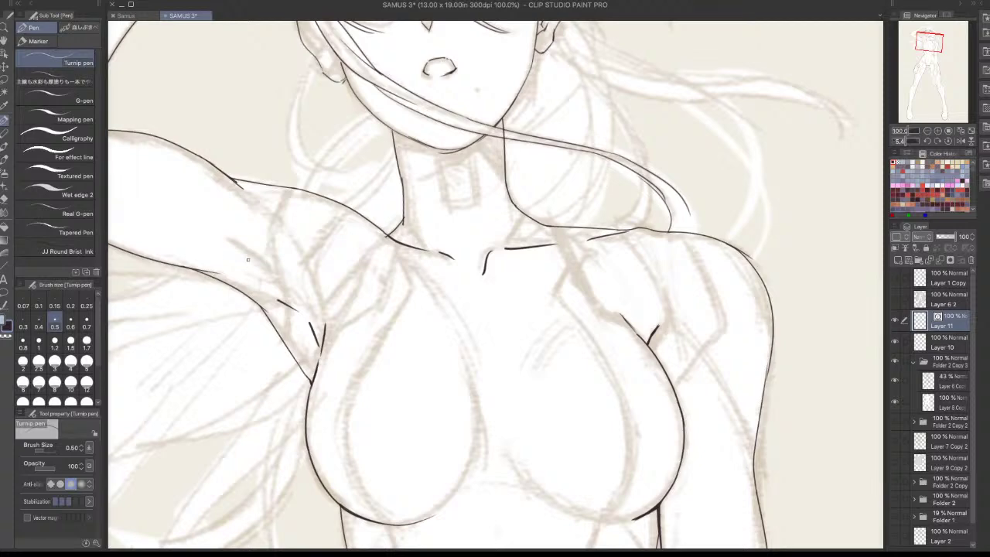
drag(299, 312, 311, 324)
key(ctrl+z)
Thicken the outer contour of the earlobe on the raised-arm side down to the jaw
drag(613, 404, 595, 553)
drag(694, 438, 496, 488)
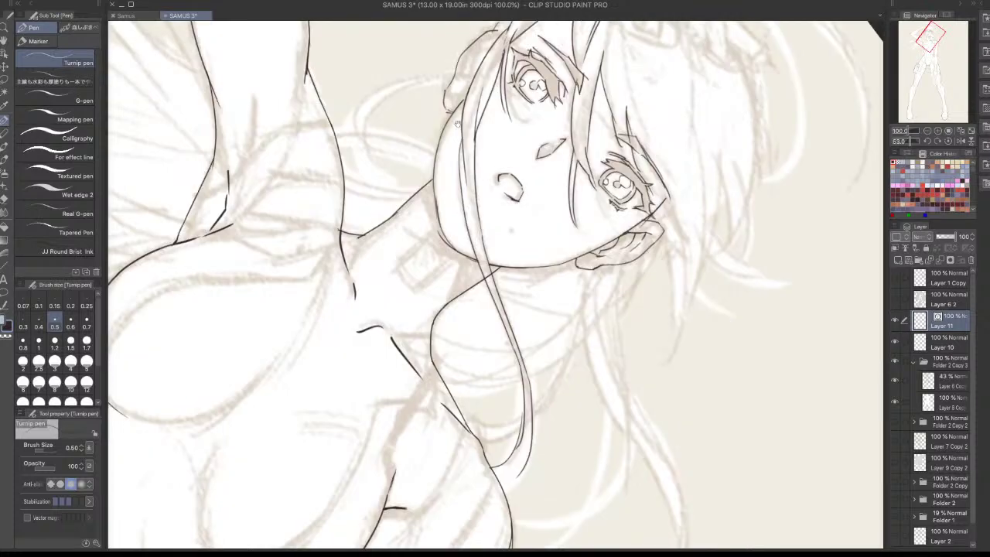
drag(457, 125, 421, 273)
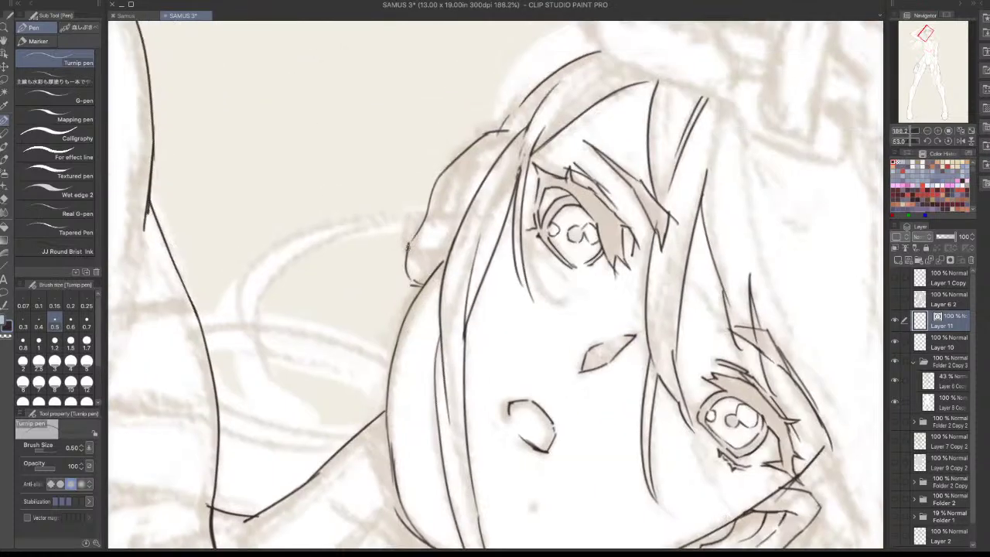
key(ctrl+z)
mouse_move(428, 207)
mouse_down()
mouse_move(407, 251)
mouse_move(409, 275)
mouse_move(422, 287)
mouse_up()
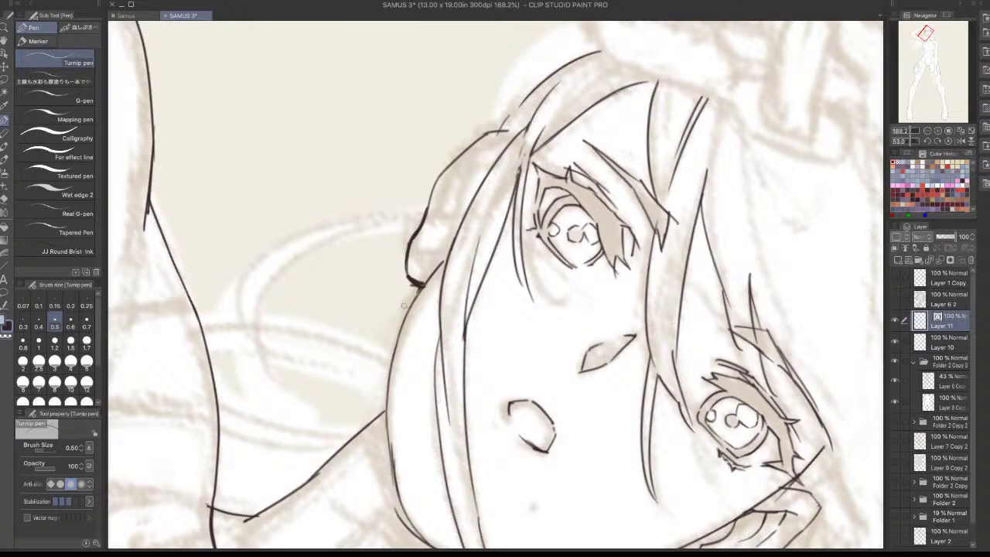
Try inking the inner folds of the ear on the raised-arm side
mouse_move(441, 261)
mouse_down()
mouse_move(422, 287)
mouse_move(456, 248)
mouse_up()
key(ctrl+z)
key(ctrl+z)
mouse_move(423, 285)
mouse_down()
mouse_move(450, 256)
mouse_move(443, 189)
mouse_move(455, 164)
mouse_up()
key(ctrl+z)
key(ctrl+z)
key(ctrl+z)
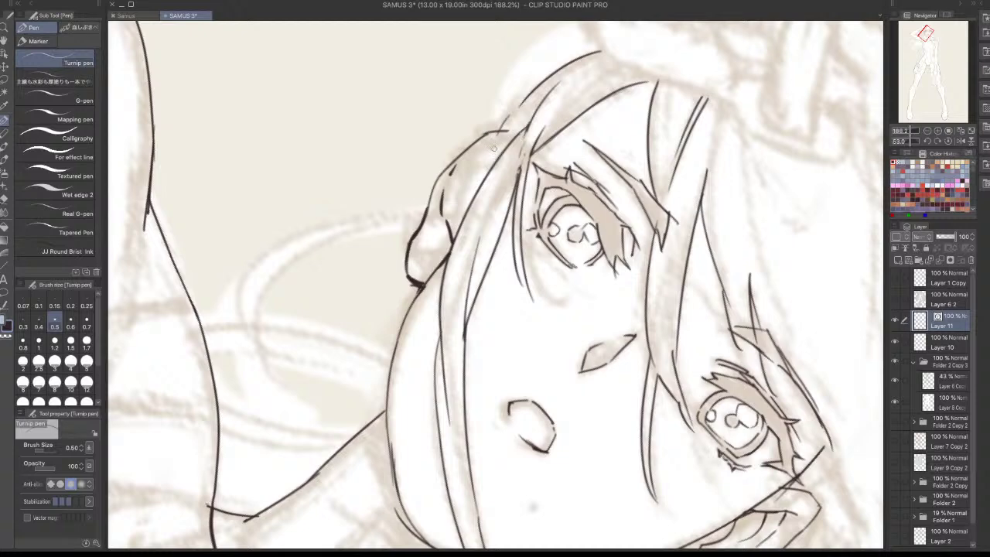
Remove the fold strokes inside the ear and reduce the Turnip pen size to 0.3
drag(623, 325, 605, 364)
drag(605, 370, 432, 264)
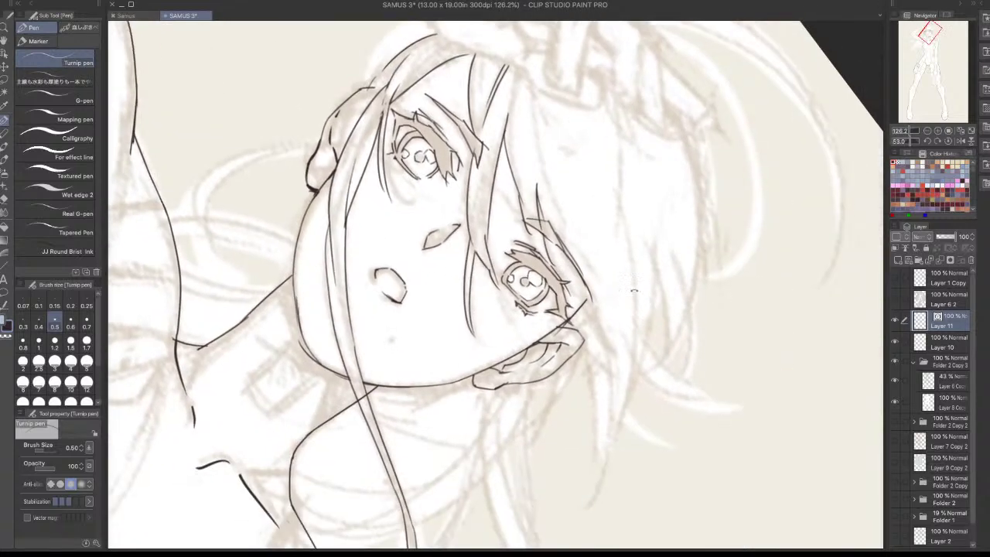
drag(634, 289, 592, 186)
drag(282, 370, 380, 343)
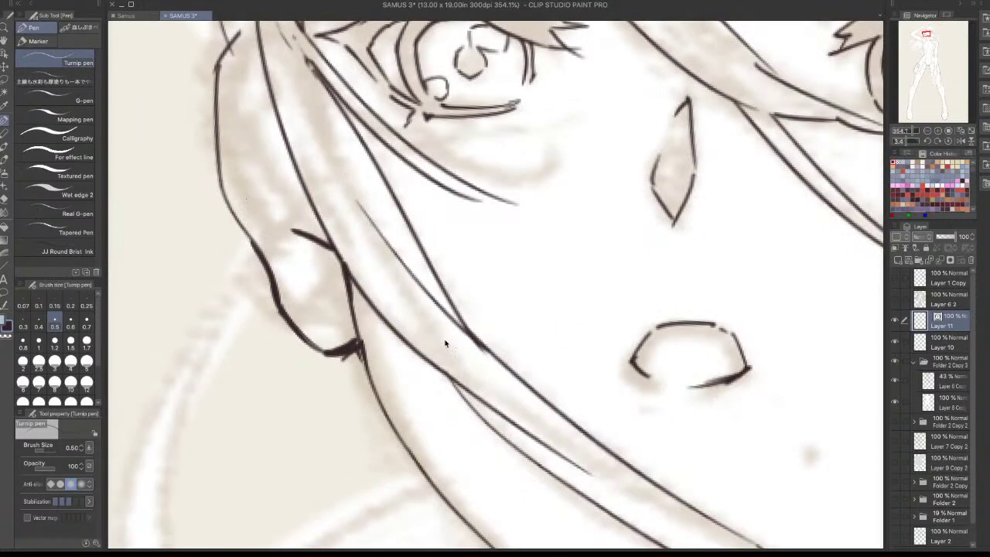
key([)
key([)
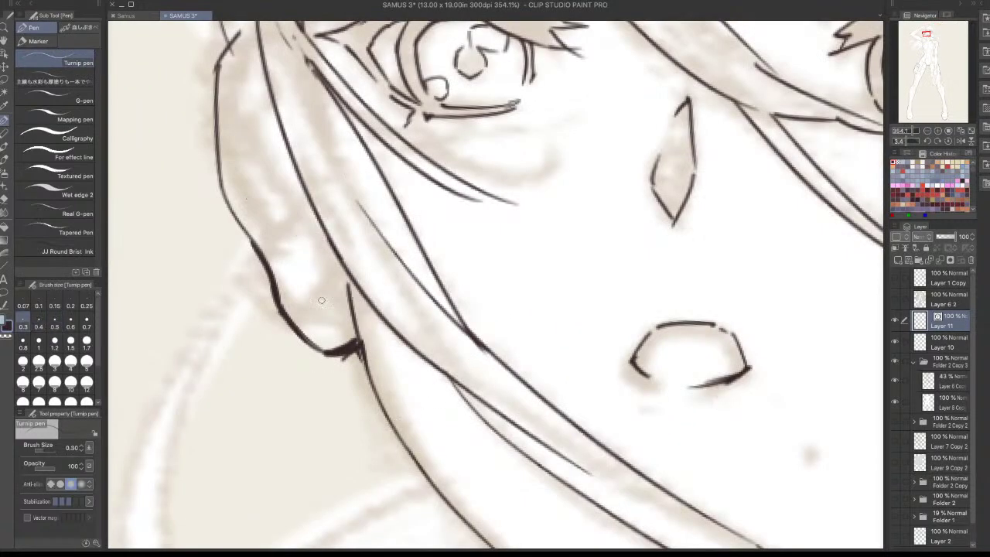
Tidy the lower tip of the earlobe, switching to Layer 10 and back to Layer 11
drag(669, 371, 534, 488)
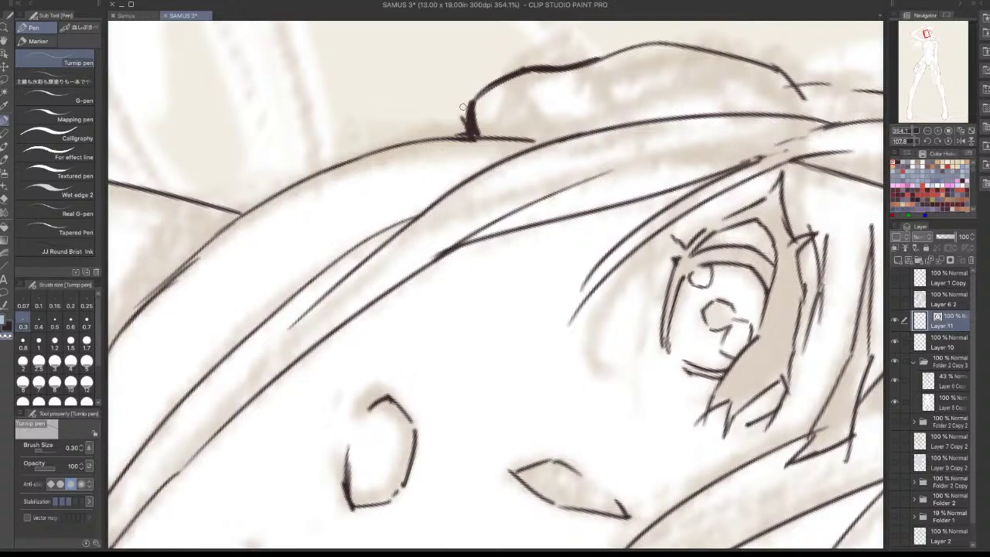
drag(643, 371, 592, 278)
drag(575, 318, 517, 381)
click(943, 349)
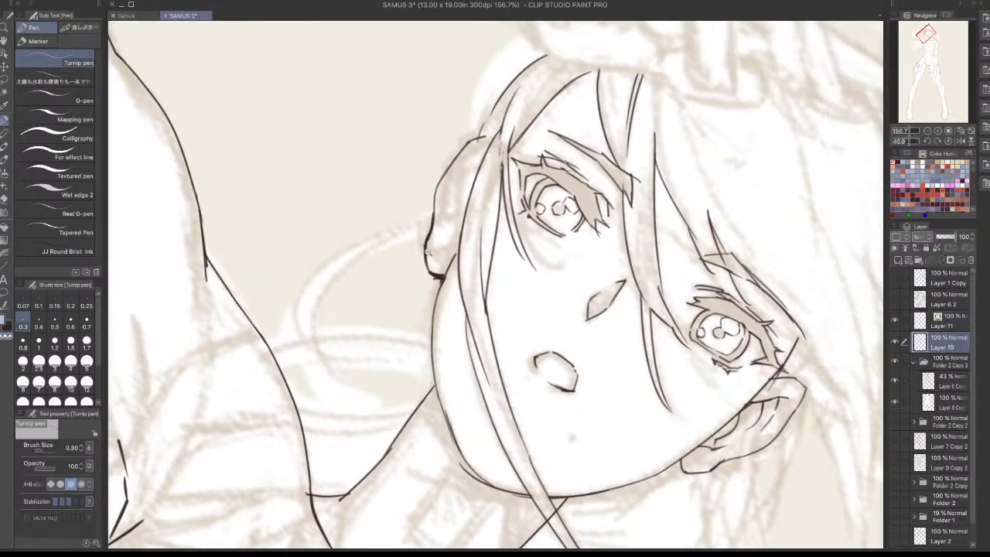
scroll(434, 255, up, 1)
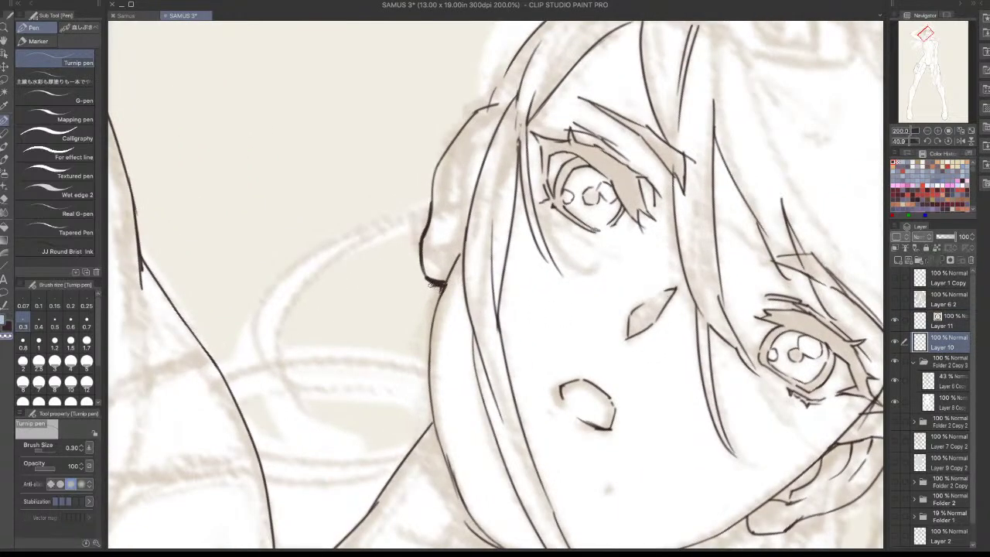
click(929, 321)
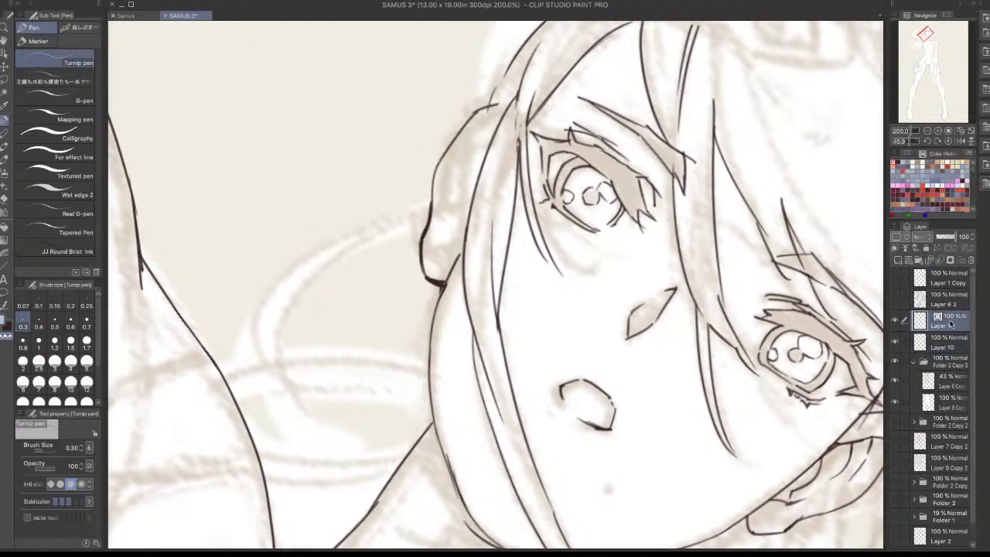
Ink the inner ear folds with fine strokes on Layer 11, following the ear's outer rim
mouse_move(464, 235)
mouse_down()
mouse_move(447, 171)
mouse_move(450, 202)
mouse_up()
key(ctrl+z)
key(ctrl+z)
drag(450, 162, 459, 146)
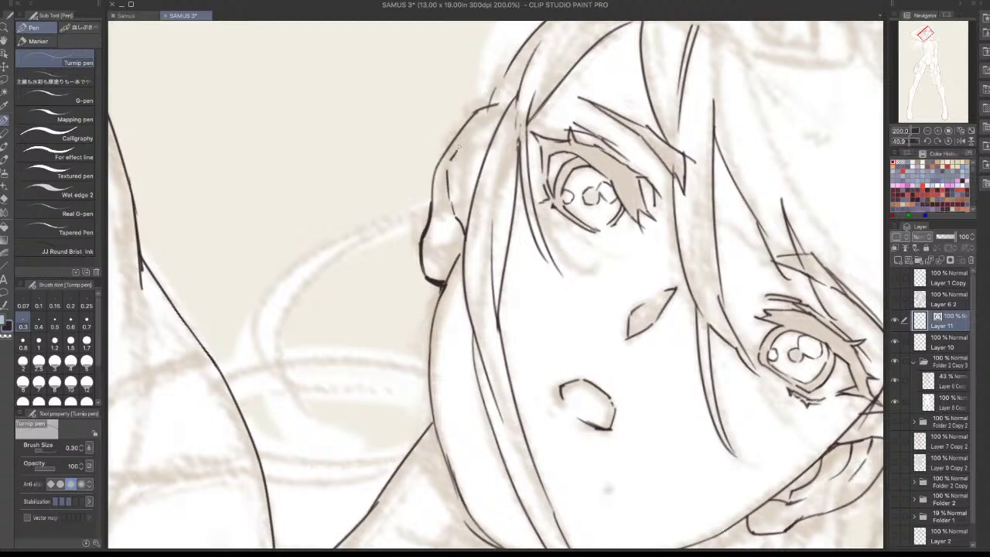
mouse_move(502, 103)
mouse_down()
mouse_move(514, 112)
mouse_move(511, 104)
mouse_up()
key(ctrl+z)
Examine the inked face, ear, neck and raised arm from several canvas angles and distances
scroll(671, 315, down, 4)
scroll(678, 411, down, 5)
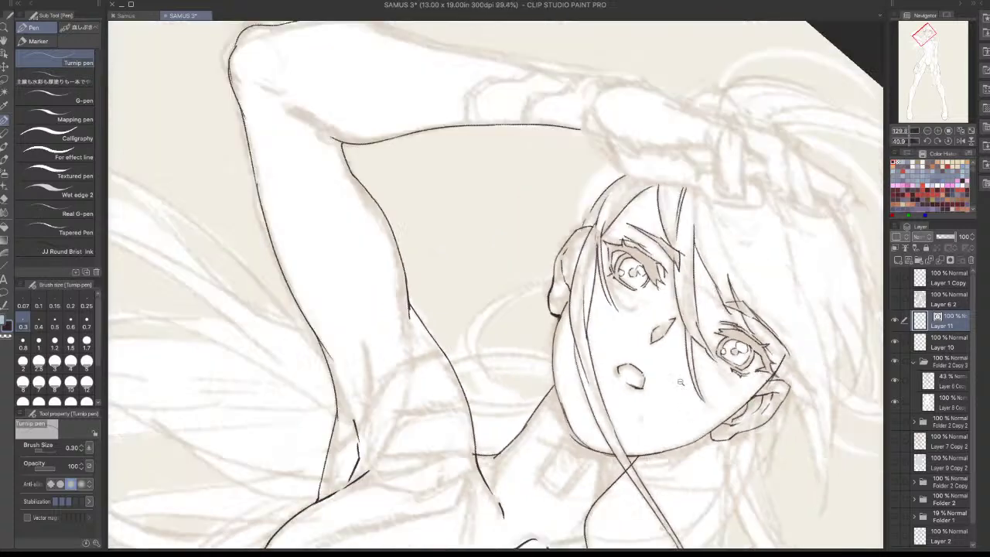
drag(739, 429, 673, 358)
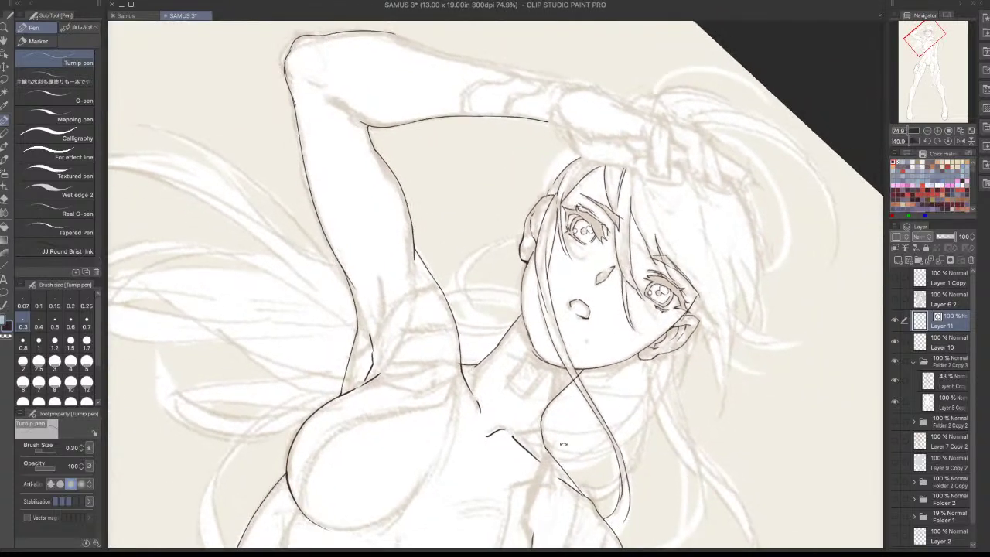
drag(608, 436, 536, 342)
scroll(536, 342, up, 3)
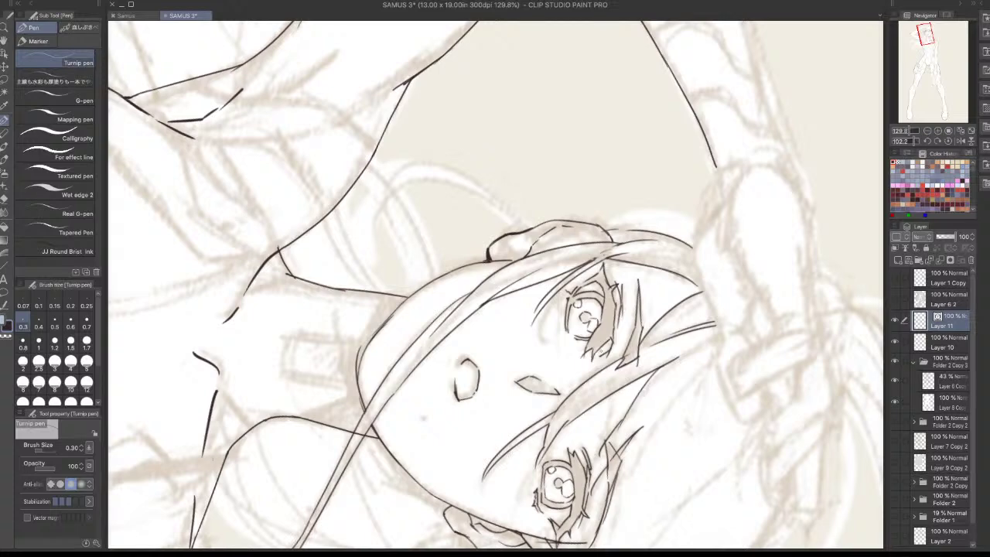
drag(587, 412, 605, 342)
drag(594, 420, 621, 333)
drag(378, 486, 485, 367)
scroll(471, 352, up, 2)
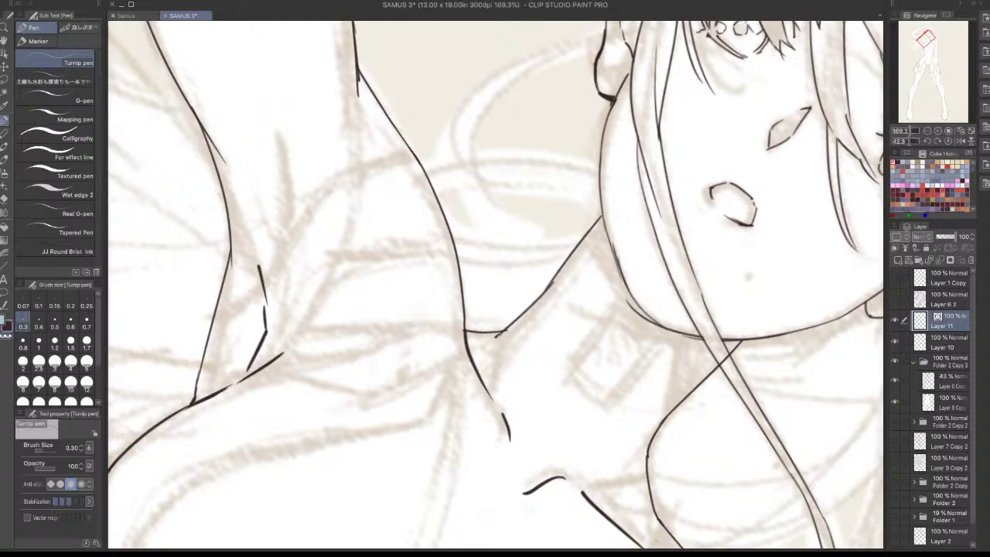
Try adding accent strokes to the neck contour, its junction with the jaw, and the area below the earlobe
drag(547, 294, 563, 267)
key(ctrl+z)
drag(602, 216, 615, 263)
key(ctrl+z)
key(ctrl+z)
drag(602, 213, 619, 273)
key(ctrl+z)
drag(607, 96, 617, 120)
key(ctrl+z)
Ink the long curved edge of the hair lock sweeping outward above the ear on the lowered-arm side
drag(728, 343, 732, 391)
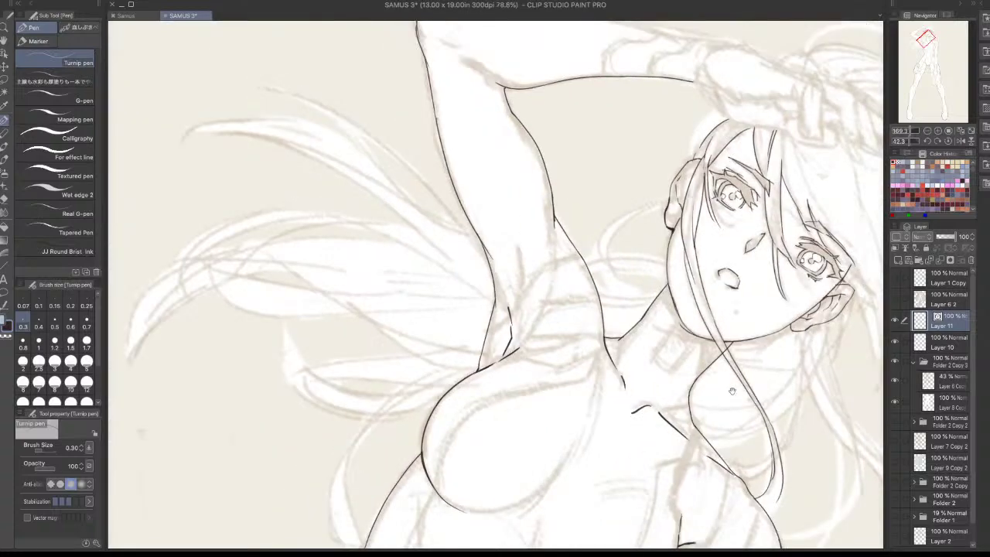
drag(774, 466, 539, 472)
drag(700, 255, 515, 69)
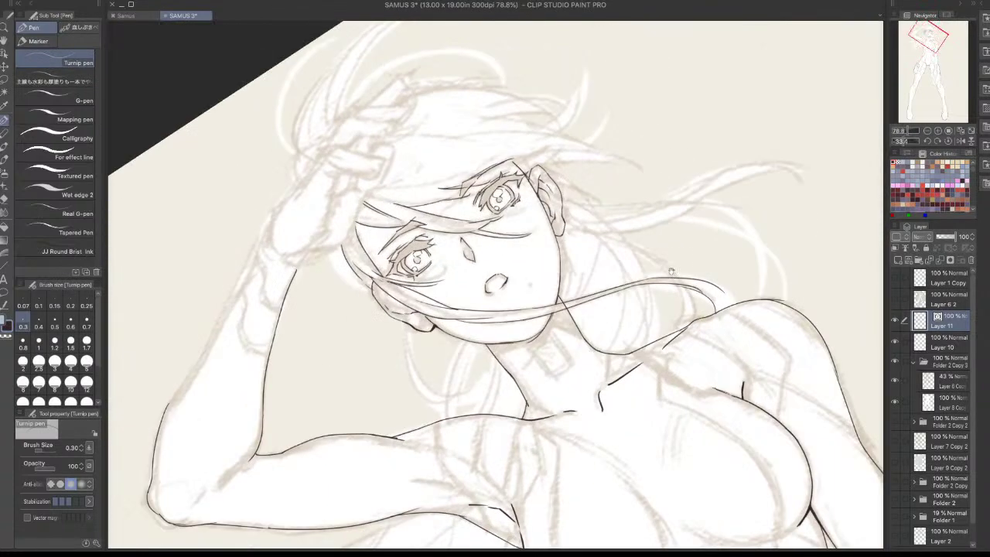
mouse_move(548, 159)
mouse_down()
mouse_move(529, 154)
mouse_move(594, 145)
mouse_up()
scroll(529, 155, up, 1)
scroll(528, 155, up, 1)
key(ctrl+z)
drag(520, 168, 640, 133)
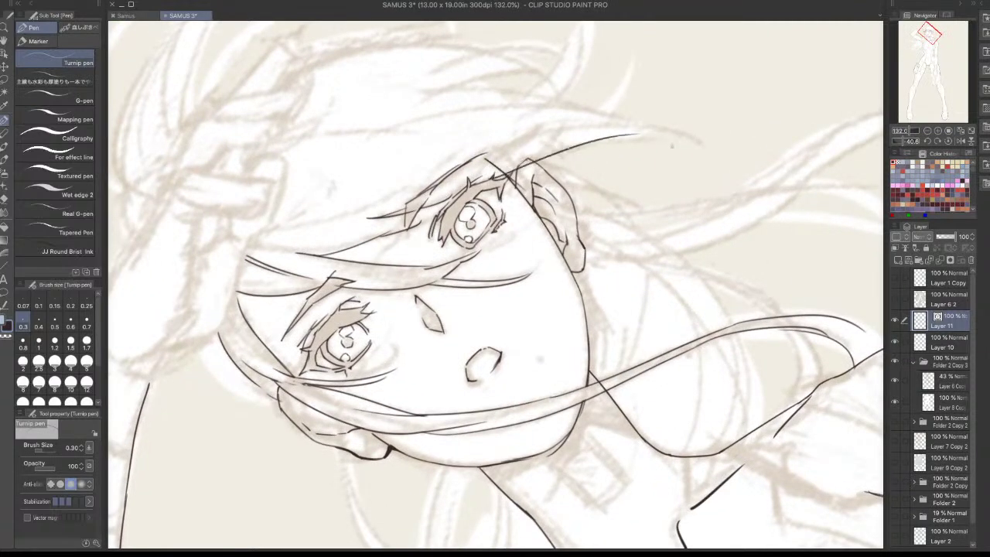
Extend the hair lock above the lowered-arm side's ear to a curved tip and ink its opposite edge
drag(564, 150, 670, 139)
mouse_move(608, 142)
mouse_down()
mouse_move(695, 140)
mouse_move(710, 161)
mouse_up()
key(ctrl+z)
key(ctrl+z)
mouse_move(666, 138)
mouse_down()
mouse_move(702, 161)
mouse_move(684, 140)
mouse_up()
key(ctrl+z)
mouse_move(766, 184)
mouse_down()
mouse_move(639, 435)
mouse_move(636, 278)
mouse_move(472, 383)
mouse_up()
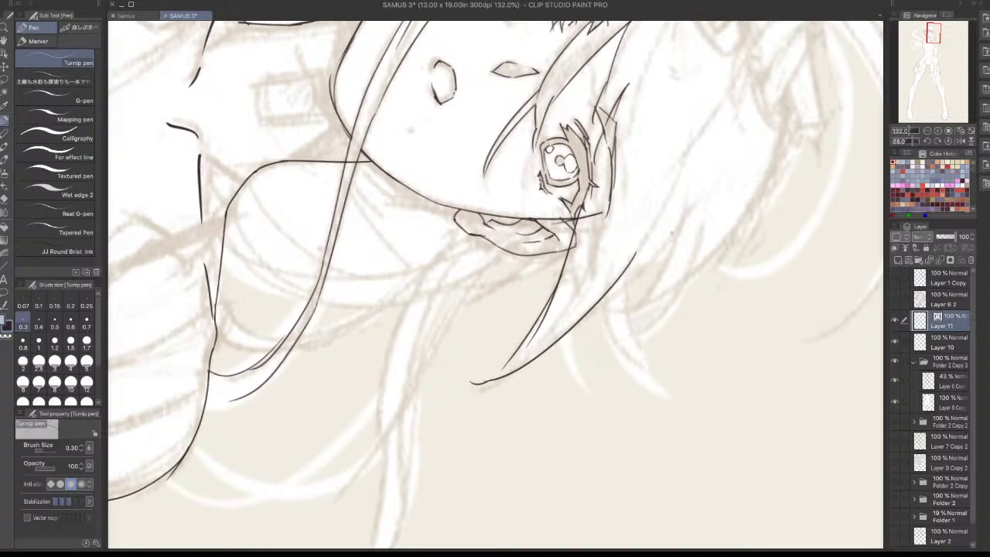
Ink the inner end of the lock's outer edge and a short pointed strand right beside it
mouse_move(673, 233)
mouse_down()
mouse_move(587, 321)
mouse_move(651, 259)
mouse_move(570, 324)
mouse_move(675, 238)
mouse_move(577, 325)
mouse_move(595, 318)
mouse_up()
key(ctrl+z)
key(ctrl+z)
key(ctrl+z)
key(ctrl+z)
key(ctrl+z)
mouse_move(640, 254)
mouse_down()
mouse_move(594, 309)
mouse_move(612, 284)
mouse_up()
key(ctrl+z)
key(ctrl+z)
drag(645, 240, 608, 294)
mouse_move(677, 225)
mouse_down()
mouse_move(627, 298)
mouse_move(654, 281)
mouse_up()
key(ctrl+z)
key(ctrl+z)
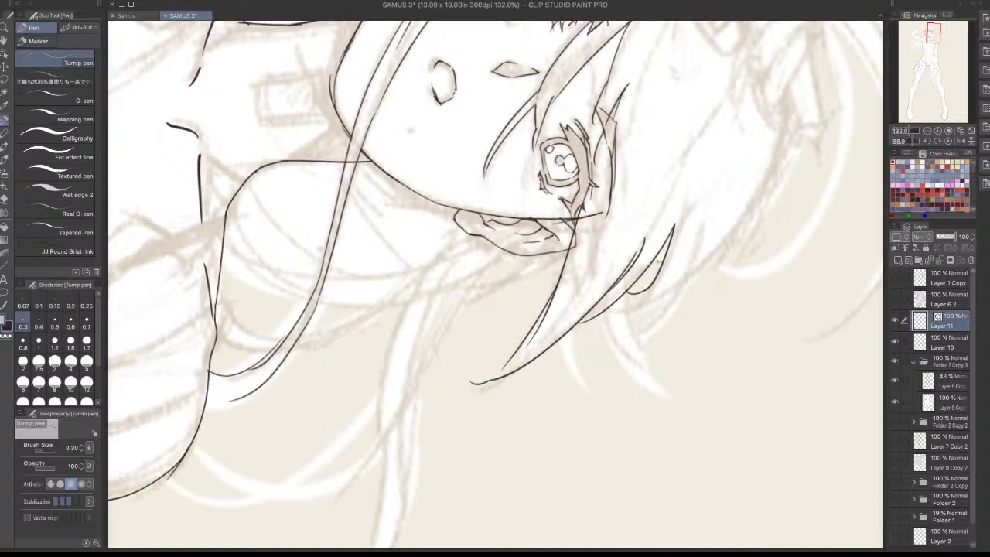
Ink a longer overlapping strand around the short pointed strand at the side of the head
mouse_move(616, 311)
mouse_down()
mouse_move(669, 260)
mouse_move(653, 283)
mouse_up()
key(ctrl+z)
drag(617, 312, 692, 281)
key(ctrl+z)
mouse_move(708, 215)
mouse_down()
mouse_move(704, 243)
mouse_move(662, 296)
mouse_up()
key(ctrl+z)
drag(705, 232, 628, 311)
Ink the crown outline of the hair as one curve from the side strands up to the raised hand
scroll(625, 335, down, 3)
drag(649, 375, 400, 430)
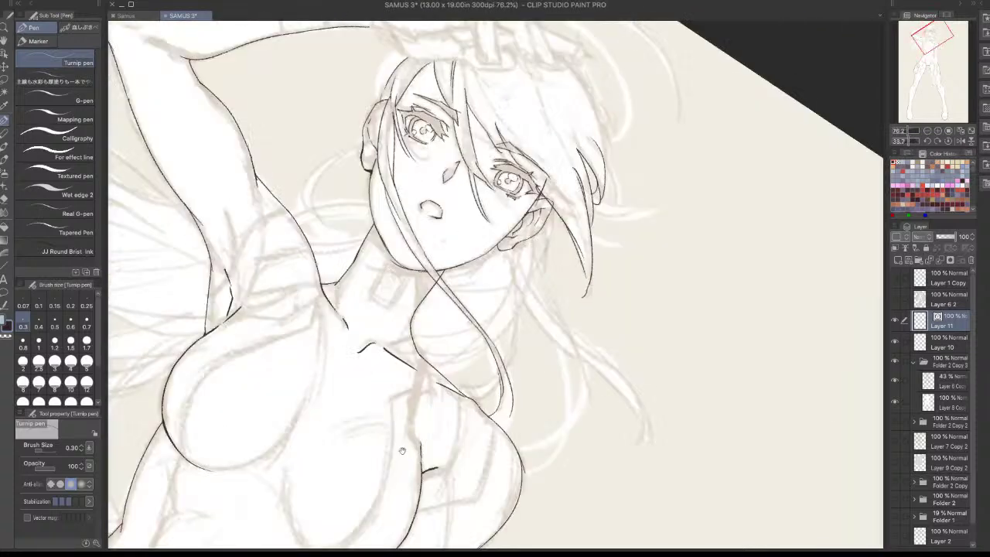
drag(461, 309, 590, 398)
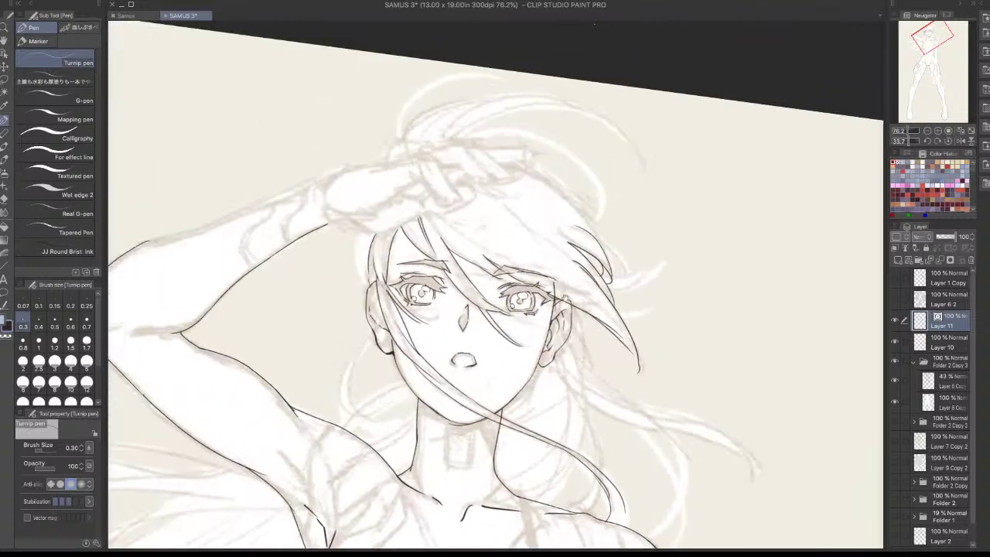
drag(658, 422, 558, 376)
scroll(484, 264, up, 2)
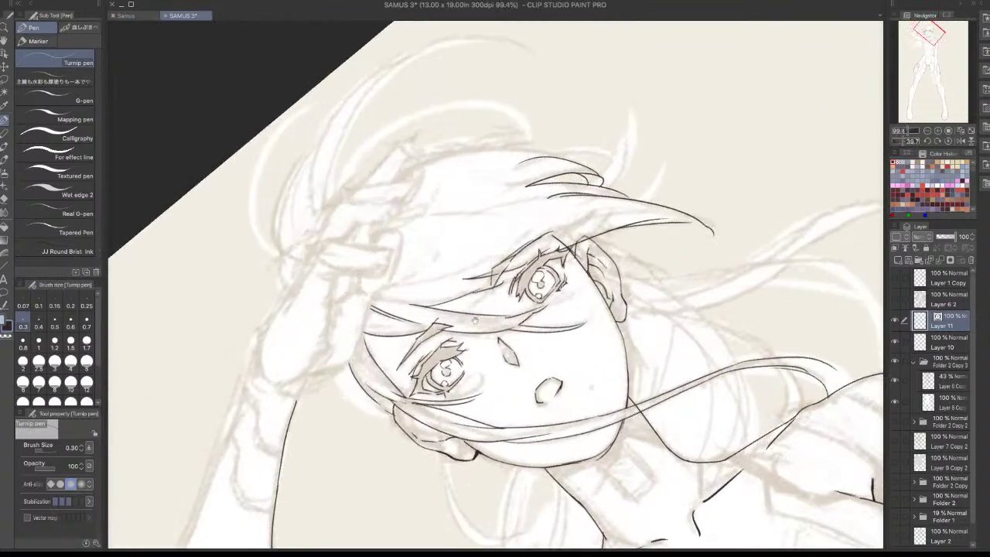
mouse_move(696, 225)
mouse_down()
mouse_move(470, 255)
mouse_move(579, 197)
mouse_up()
key(ctrl+z)
mouse_move(419, 268)
mouse_down()
mouse_move(454, 236)
mouse_move(583, 194)
mouse_move(564, 194)
mouse_up()
key(ctrl+z)
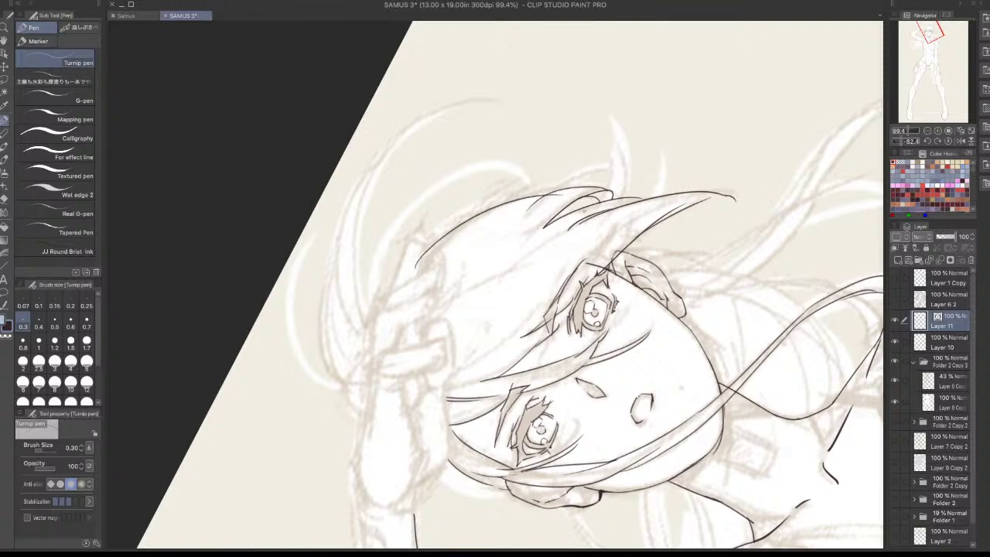
key(ctrl+z)
mouse_move(412, 265)
mouse_down()
mouse_move(428, 246)
mouse_move(563, 194)
mouse_move(544, 195)
mouse_up()
key(ctrl+z)
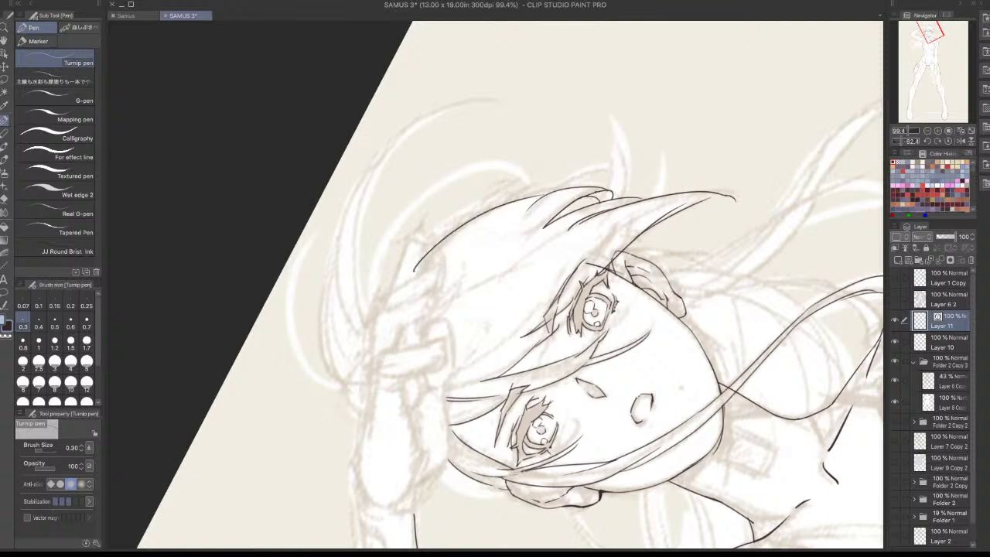
drag(412, 280, 456, 226)
key(ctrl+z)
drag(416, 277, 478, 221)
key(ctrl+z)
drag(410, 256, 555, 217)
Ink thin interior strand lines running from the crown down toward the side locks
drag(549, 410, 541, 417)
mouse_move(548, 375)
mouse_down()
mouse_move(533, 406)
mouse_move(548, 392)
mouse_move(541, 395)
mouse_up()
scroll(530, 378, up, 3)
key(ctrl+z)
key(ctrl+z)
key(ctrl+z)
key(ctrl+z)
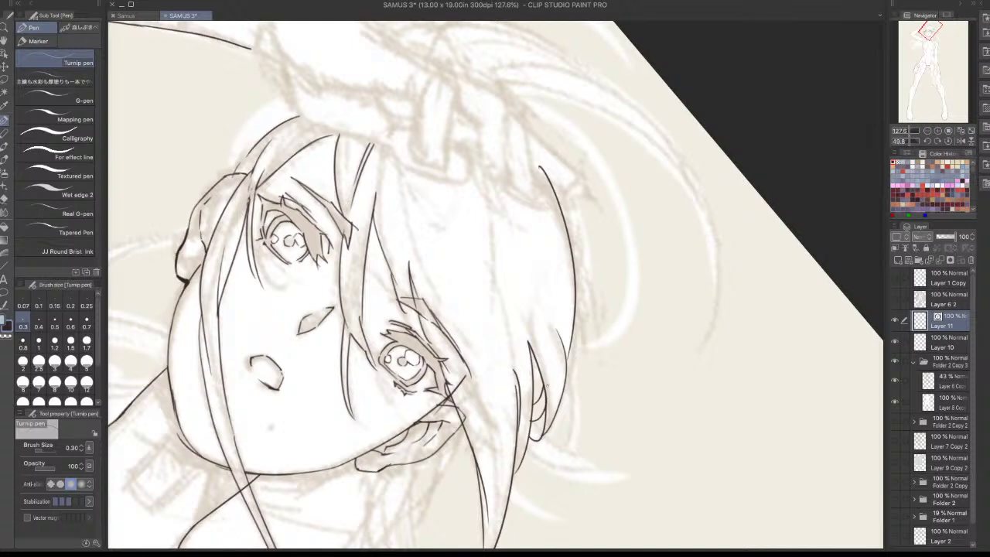
drag(523, 316, 543, 367)
drag(492, 220, 516, 352)
key(ctrl+z)
drag(485, 255, 510, 334)
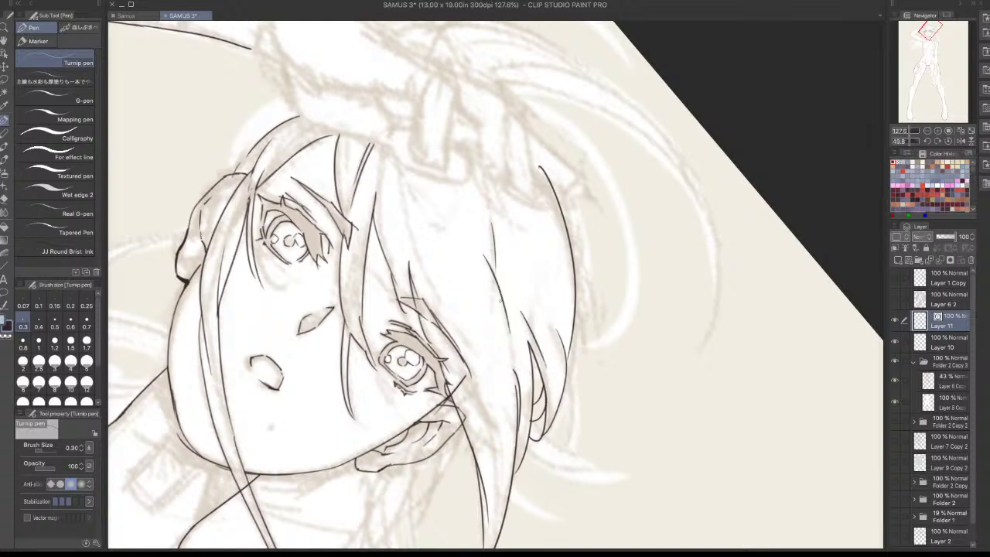
drag(496, 249, 503, 294)
key(ctrl+z)
key(ctrl+z)
key(ctrl+z)
Ink the base, outer curve and inner edge of the large hair tuft sweeping up behind the raised hand
drag(628, 209, 363, 224)
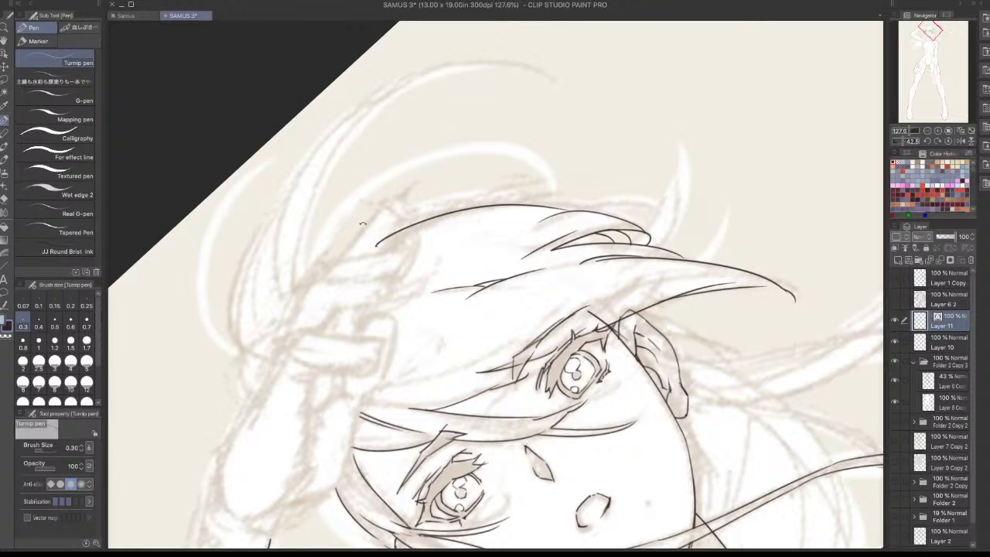
drag(611, 314, 743, 279)
key(ctrl+z)
drag(431, 309, 432, 254)
drag(585, 295, 650, 408)
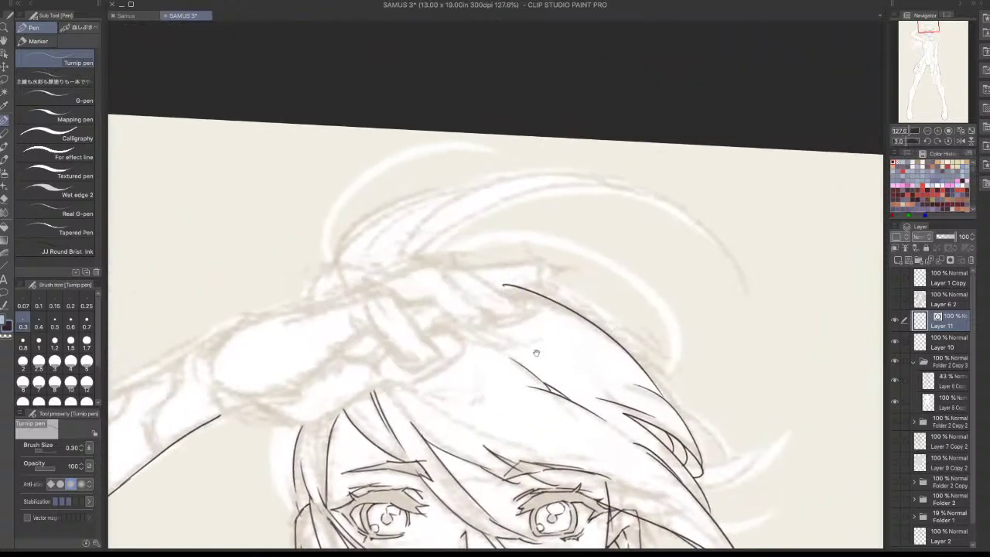
mouse_move(303, 303)
mouse_down()
mouse_move(345, 261)
mouse_move(501, 185)
mouse_up()
key(ctrl+z)
mouse_move(358, 287)
mouse_down()
mouse_move(572, 175)
mouse_move(591, 180)
mouse_up()
drag(427, 258, 641, 196)
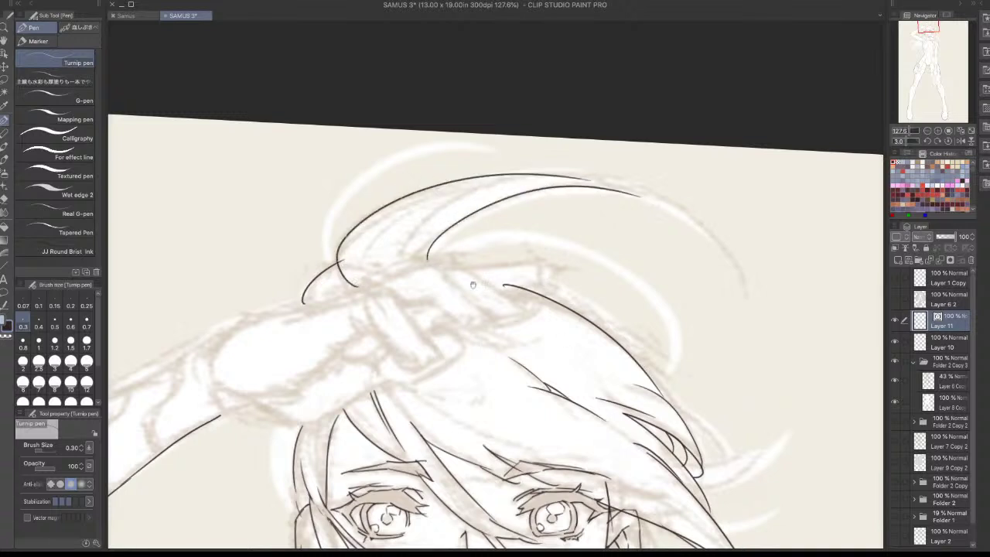
Try to extend both edges of the hair tuft into a long curled tip
drag(474, 285, 475, 294)
drag(502, 179, 688, 179)
key(ctrl+z)
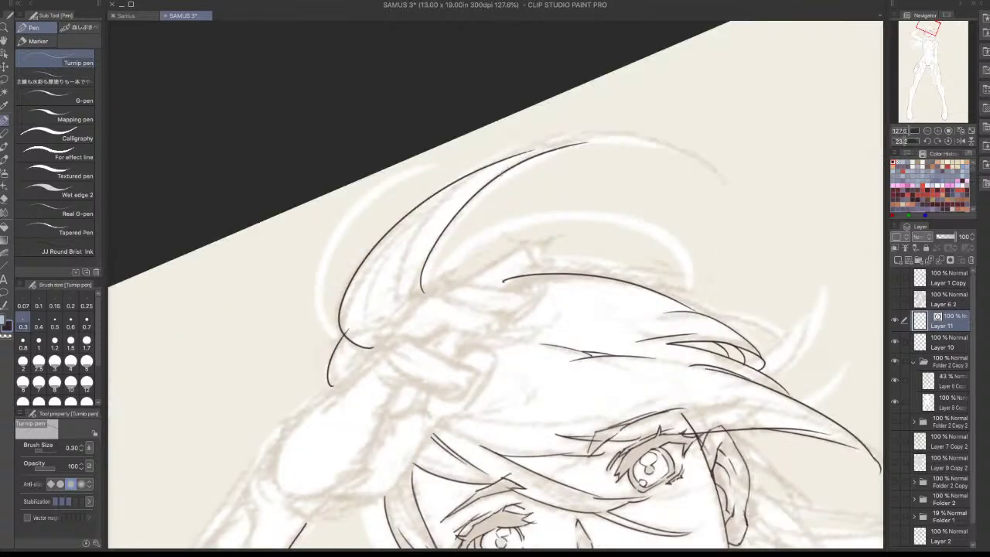
drag(509, 169, 684, 186)
mouse_move(504, 160)
mouse_down()
mouse_move(565, 141)
mouse_move(706, 147)
mouse_up()
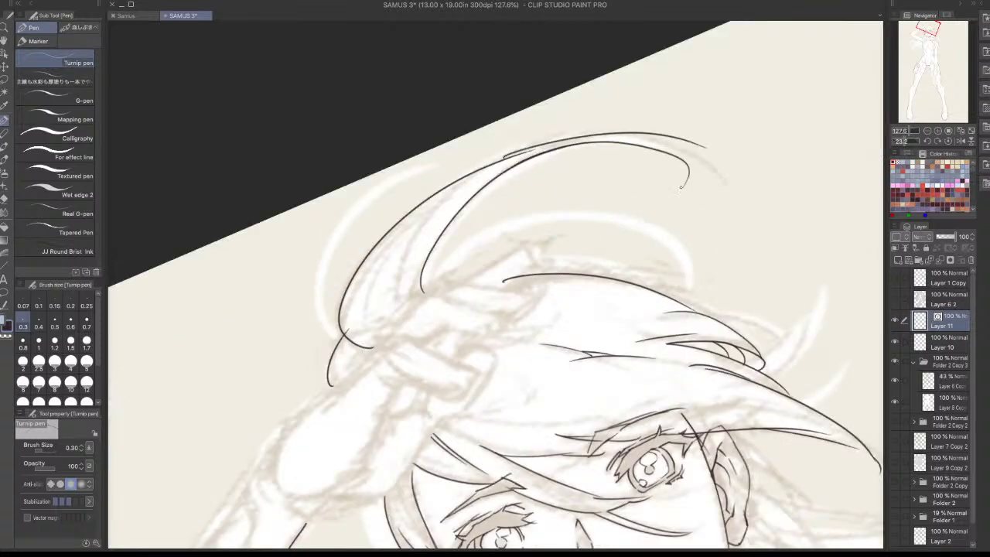
key(ctrl+z)
mouse_move(680, 181)
mouse_down()
mouse_move(700, 163)
mouse_move(510, 154)
mouse_up()
key(ctrl+z)
mouse_move(684, 185)
mouse_down()
mouse_move(531, 147)
mouse_move(508, 151)
mouse_up()
key(ctrl+z)
key(ctrl+z)
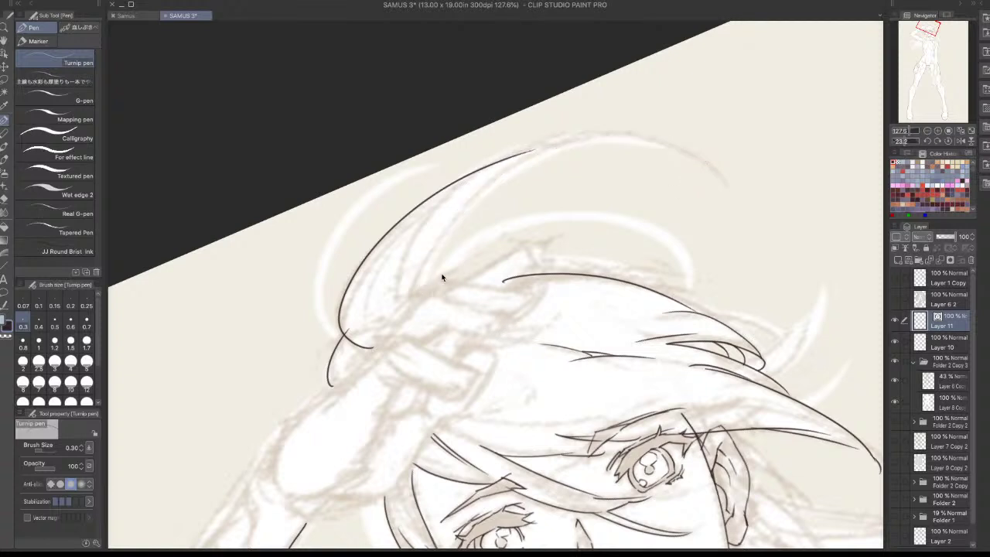
Ink the tuft's inner edge from the hand upward and continue its outer edge around to a hooked tip
drag(432, 282, 637, 147)
drag(461, 180, 692, 155)
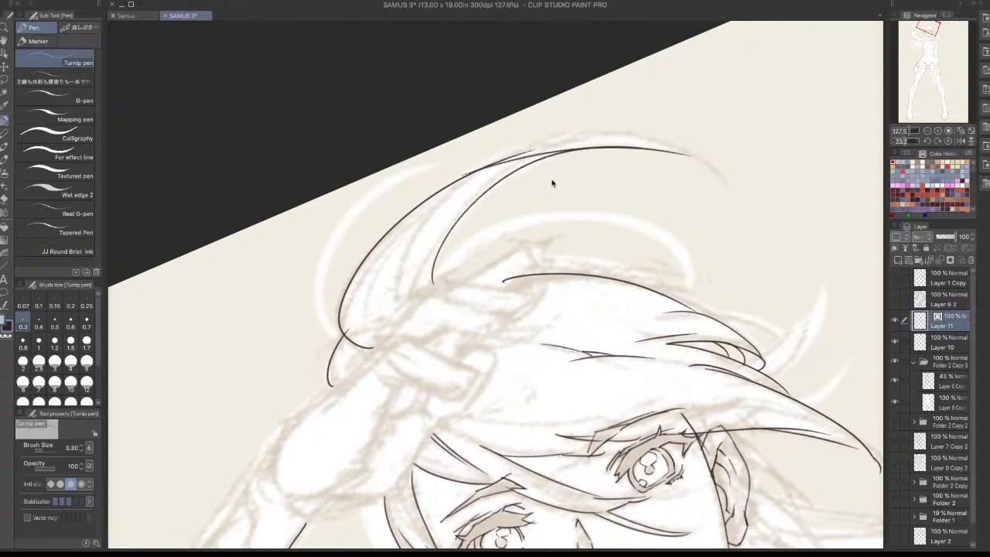
key(ctrl+z)
mouse_move(500, 173)
mouse_down()
mouse_move(616, 135)
mouse_move(690, 139)
mouse_up()
key(ctrl+z)
drag(475, 188, 712, 159)
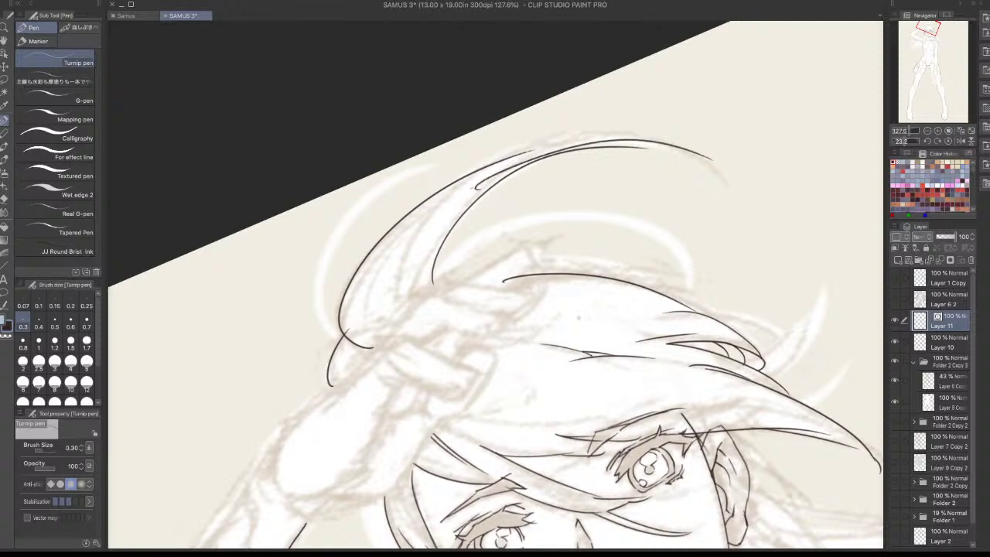
key(ctrl+z)
mouse_move(492, 166)
mouse_down()
mouse_move(710, 200)
mouse_move(586, 146)
mouse_up()
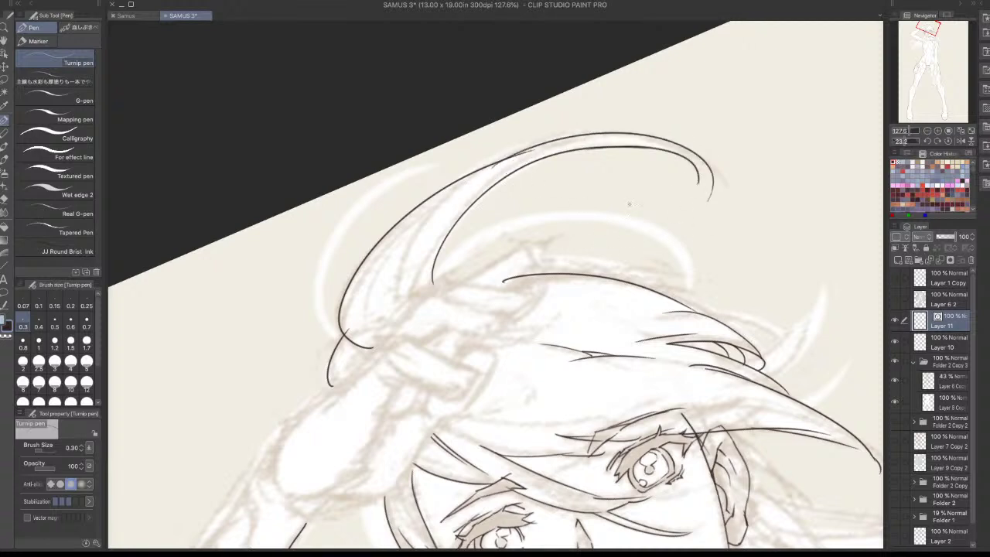
Ink the last stretch of the tuft's inner edge so it tapers into the hooked tip
key(ctrl+z)
mouse_move(710, 195)
mouse_down()
mouse_move(608, 153)
mouse_move(687, 171)
mouse_up()
key(ctrl+z)
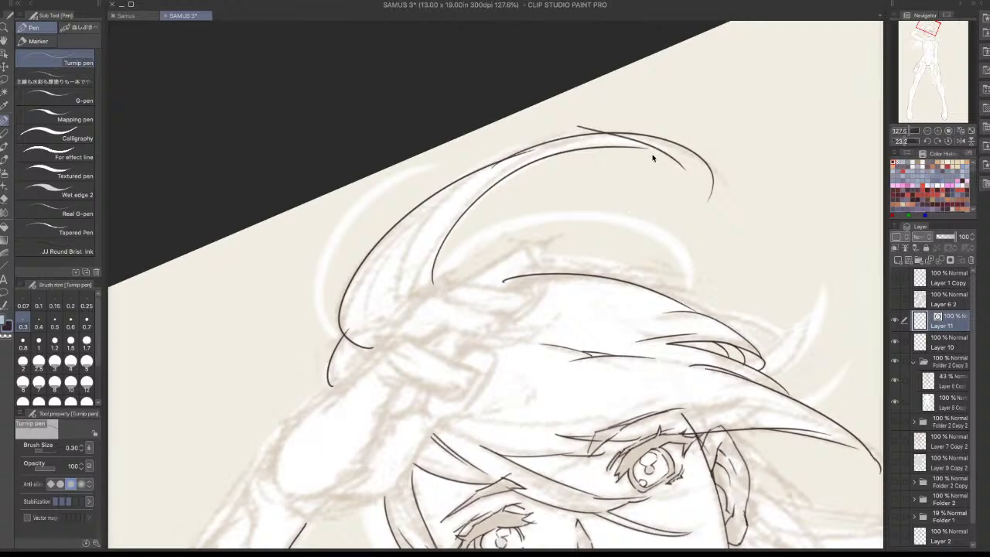
key(ctrl+z)
drag(601, 139, 685, 173)
key(ctrl+z)
drag(599, 137, 704, 178)
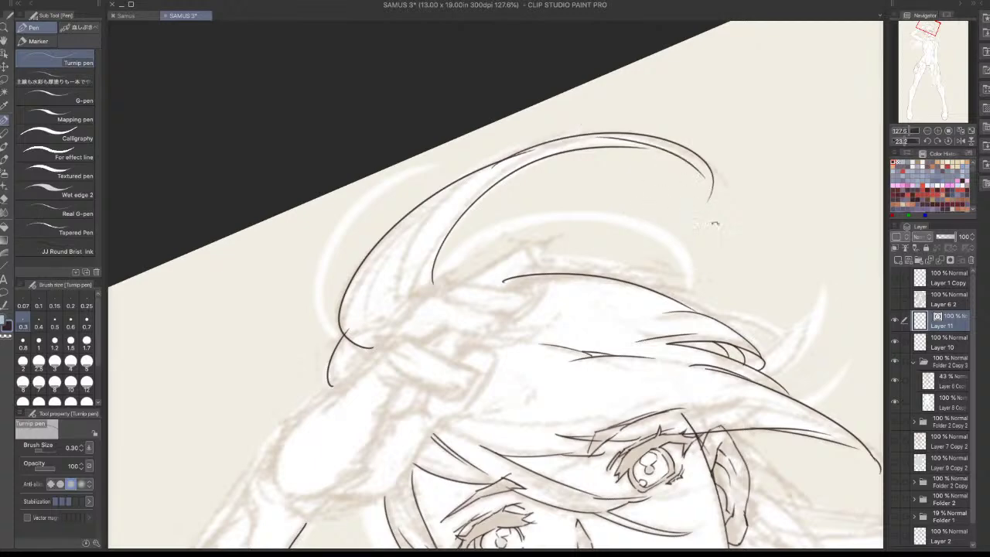
Redraw the outer edge of the large curved hair strand above the head, extending it in a longer, flatter arc over the sketch
mouse_move(767, 234)
mouse_down()
mouse_move(806, 264)
mouse_move(674, 385)
mouse_move(686, 150)
mouse_move(626, 163)
mouse_move(564, 316)
mouse_move(606, 218)
mouse_up()
key(ctrl+z)
key(ctrl+y)
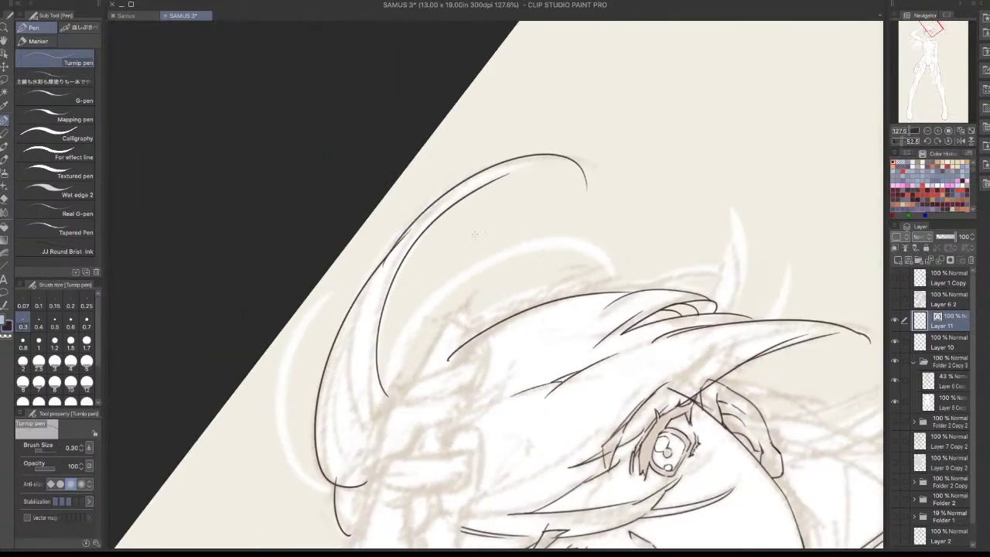
key(ctrl+z)
drag(366, 278, 511, 173)
key(ctrl+z)
drag(387, 257, 615, 155)
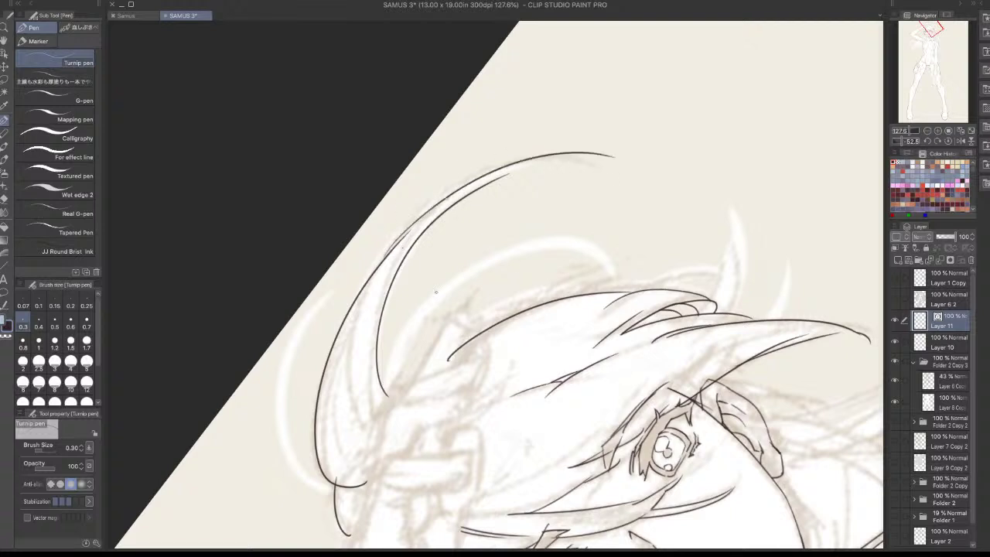
Ink the inner edge of the large curved strand's upper part so it runs close beneath the outer line toward the tip
drag(399, 248, 588, 177)
key(ctrl+z)
drag(454, 197, 609, 176)
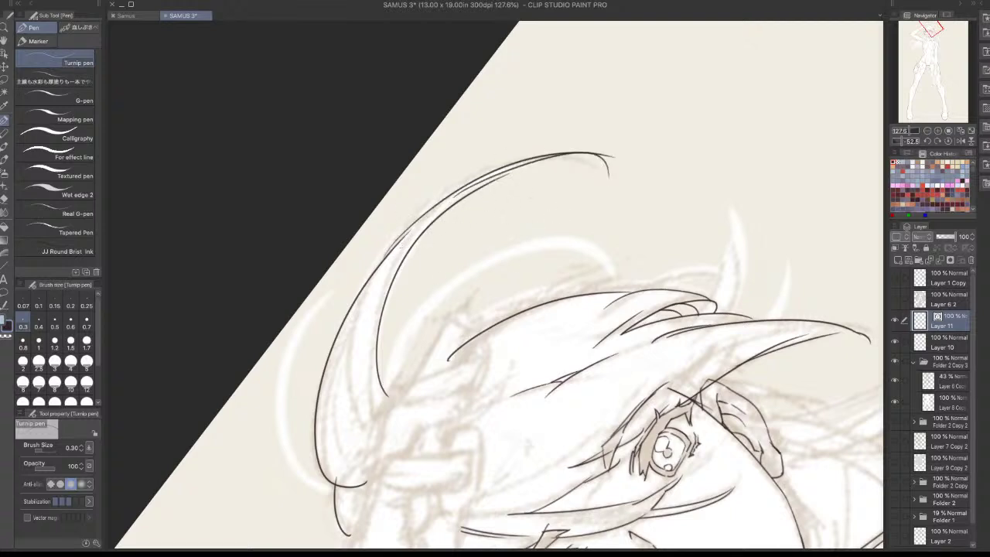
key(ctrl+z)
drag(460, 192, 624, 165)
key(ctrl+z)
mouse_move(473, 193)
mouse_down()
mouse_move(607, 157)
mouse_move(478, 184)
mouse_move(609, 163)
mouse_up()
key(ctrl+z)
mouse_move(523, 183)
mouse_down()
mouse_move(608, 158)
mouse_move(596, 152)
mouse_move(613, 168)
mouse_move(545, 159)
mouse_up()
key(ctrl+z)
key(ctrl+z)
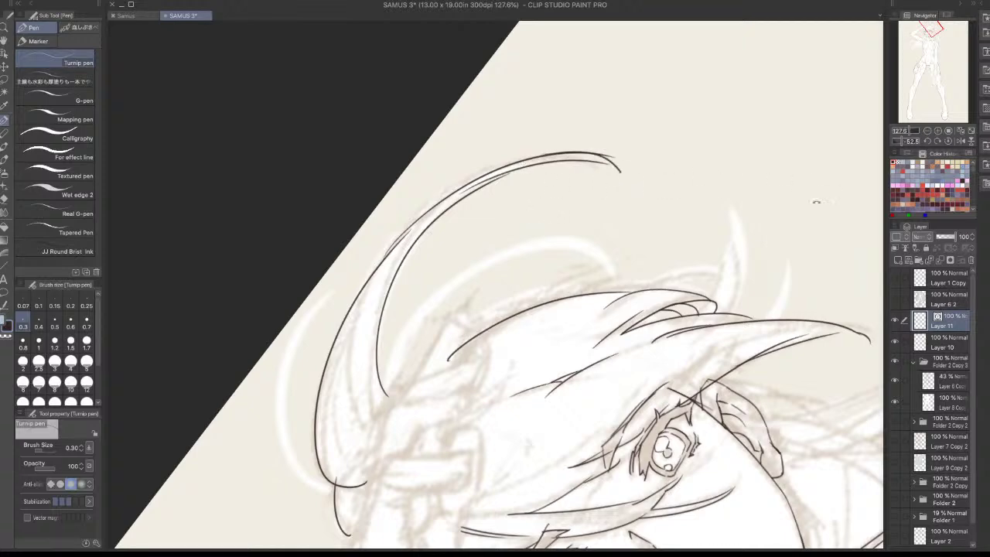
Redraw the end of the large curved strand so both edges taper into a closed, pointed tip
drag(818, 201, 429, 426)
key(ctrl+z)
drag(486, 452, 550, 428)
key(ctrl+z)
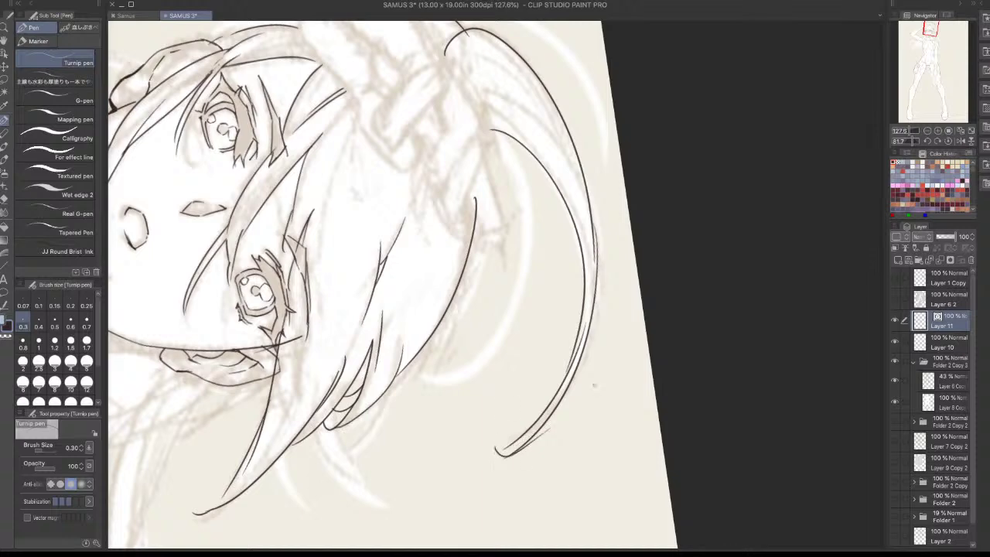
key(ctrl+z)
drag(487, 456, 585, 350)
Ink two curved inner lines at the base of the large curved strand, dividing it into separate locks
drag(607, 390, 691, 260)
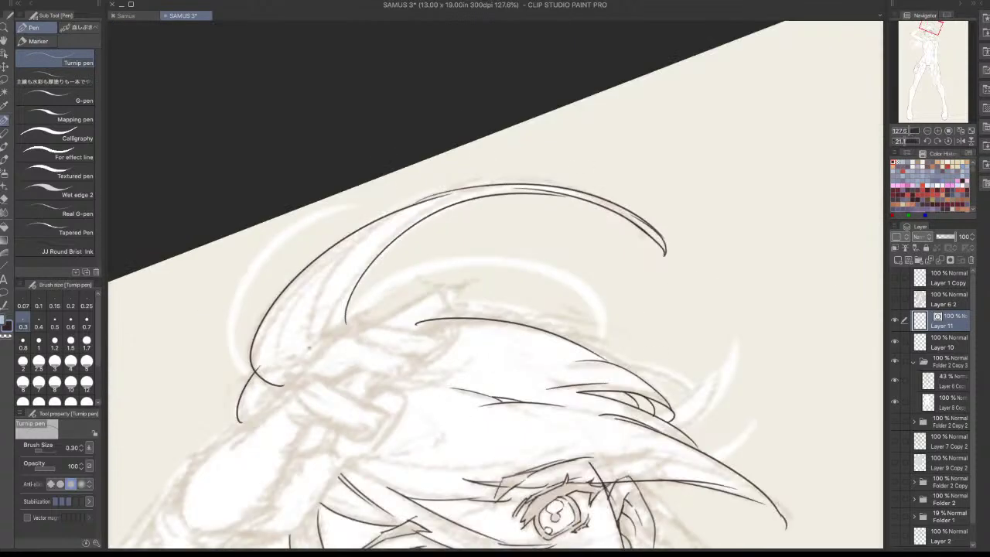
drag(309, 348, 399, 209)
drag(341, 326, 439, 212)
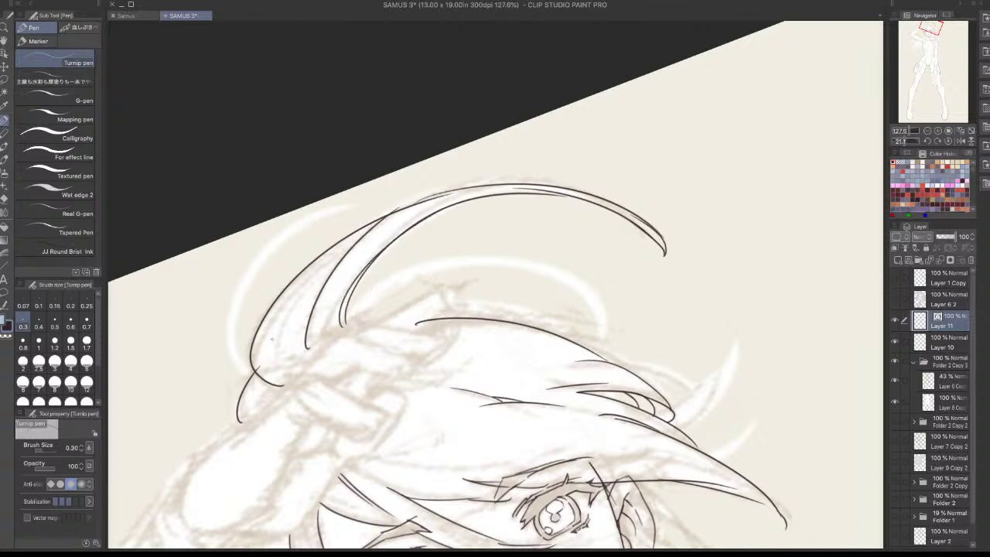
mouse_move(254, 367)
mouse_down()
mouse_move(352, 191)
mouse_move(248, 274)
mouse_move(371, 216)
mouse_up()
key(ctrl+z)
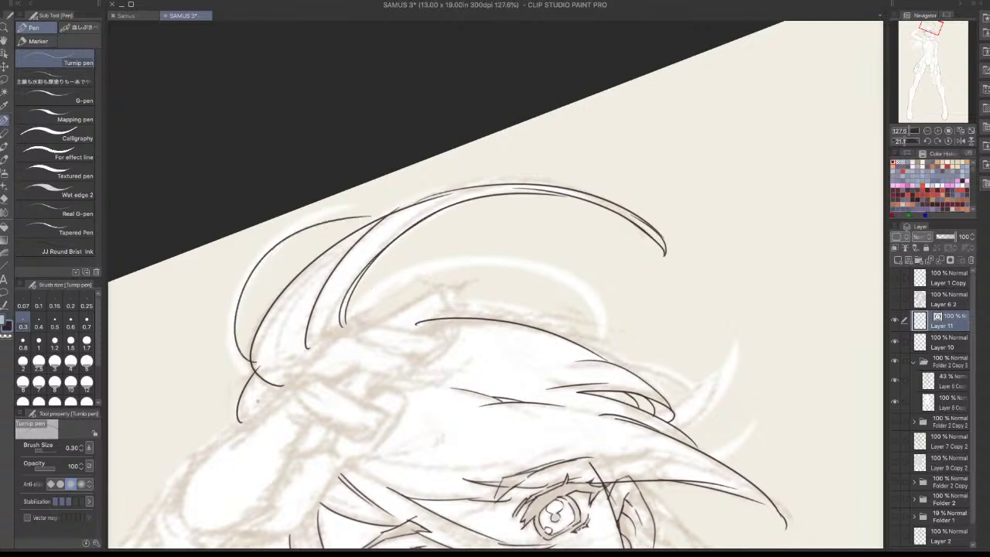
drag(247, 364, 331, 211)
key(ctrl+z)
key(ctrl+z)
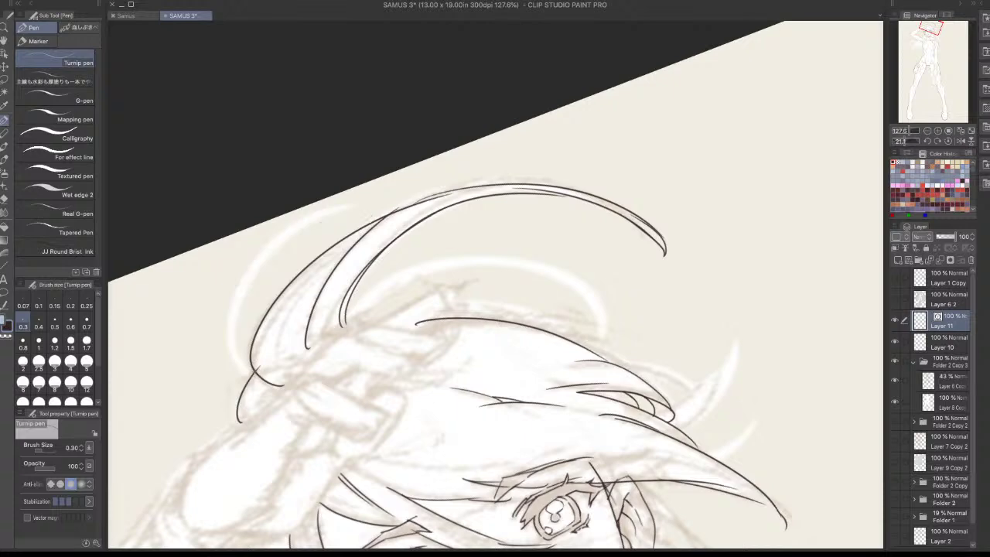
mouse_move(254, 368)
mouse_down()
mouse_move(280, 235)
mouse_move(230, 325)
mouse_move(305, 235)
mouse_up()
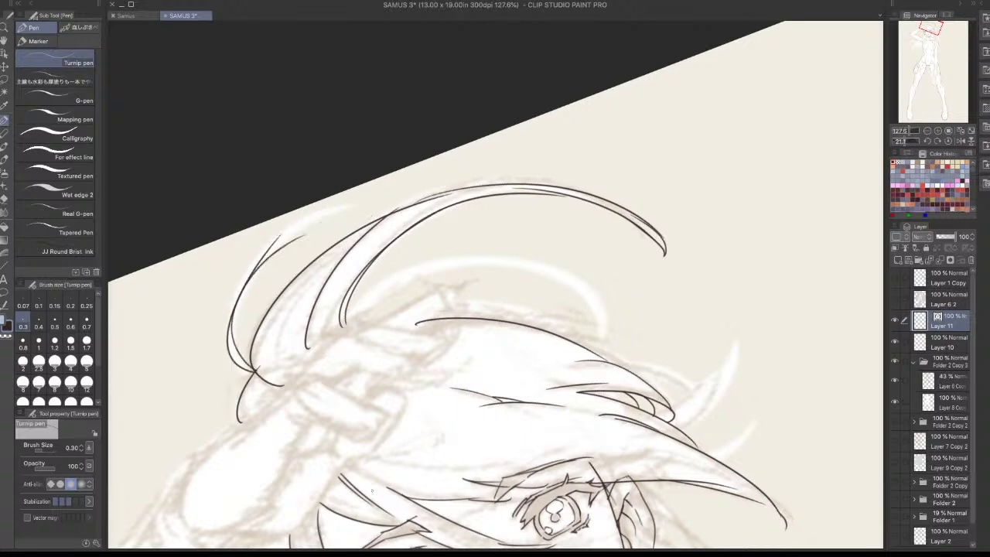
key(ctrl+z)
key(ctrl+z)
Mirror the canvas view horizontally and ink both edges of the smaller looping strand behind the large curved one
click(961, 141)
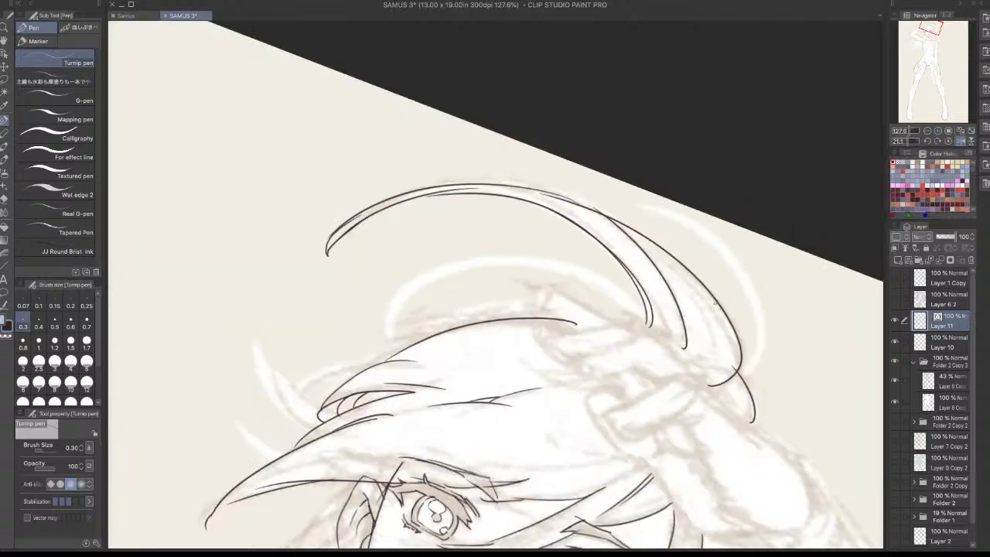
mouse_move(662, 442)
mouse_down()
mouse_move(581, 182)
mouse_move(523, 158)
mouse_up()
drag(564, 310, 532, 447)
drag(699, 251, 695, 234)
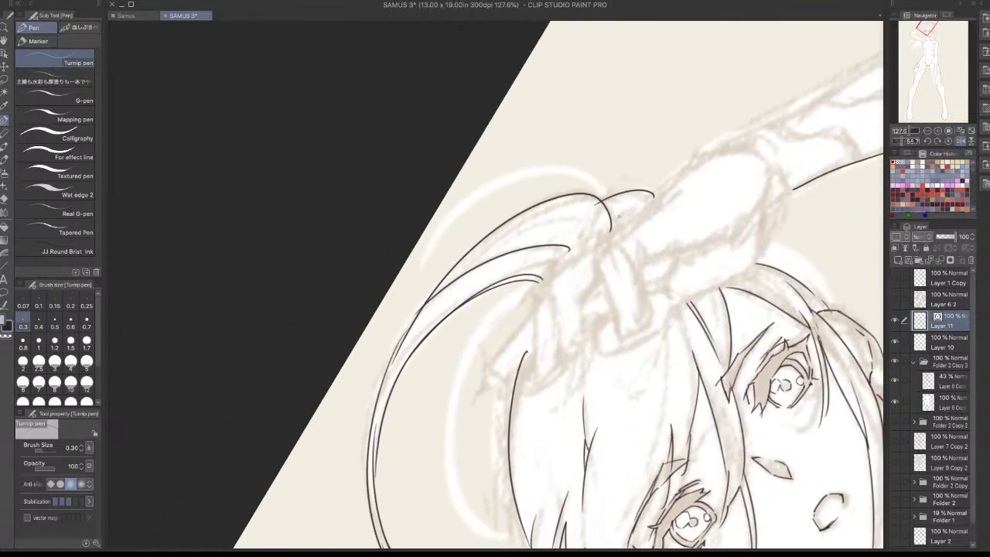
mouse_move(601, 200)
mouse_down()
mouse_move(581, 176)
mouse_move(415, 293)
mouse_move(591, 184)
mouse_move(413, 250)
mouse_up()
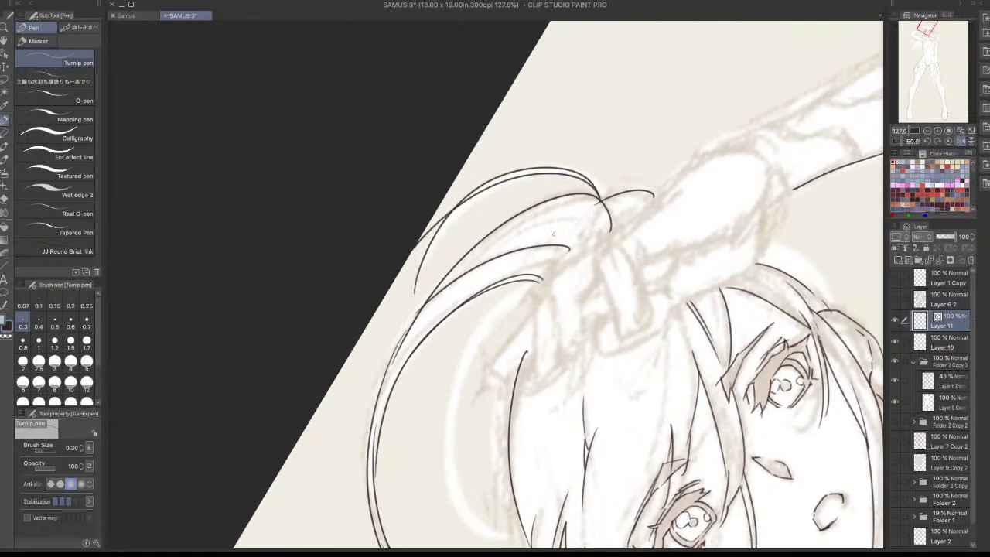
key(ctrl+z)
mouse_move(611, 201)
mouse_down()
mouse_move(588, 173)
mouse_move(412, 317)
mouse_up()
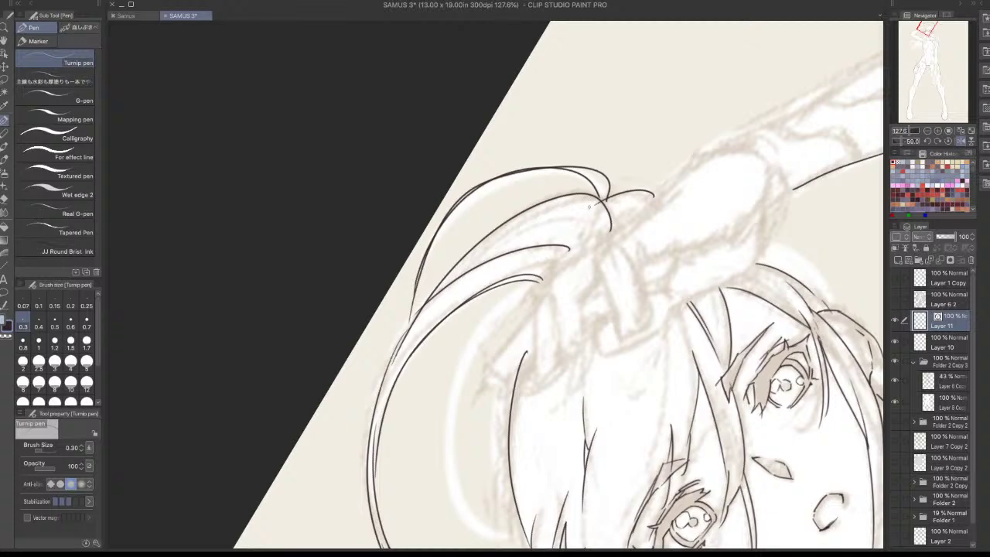
key(ctrl+z)
mouse_move(600, 200)
mouse_down()
mouse_move(587, 181)
mouse_move(435, 238)
mouse_up()
mouse_move(469, 206)
mouse_down()
mouse_move(448, 224)
mouse_move(412, 319)
mouse_up()
Ink the outer and inner edges of the shorter curved strand beneath the large one, following the white sketch shape
drag(690, 254, 595, 116)
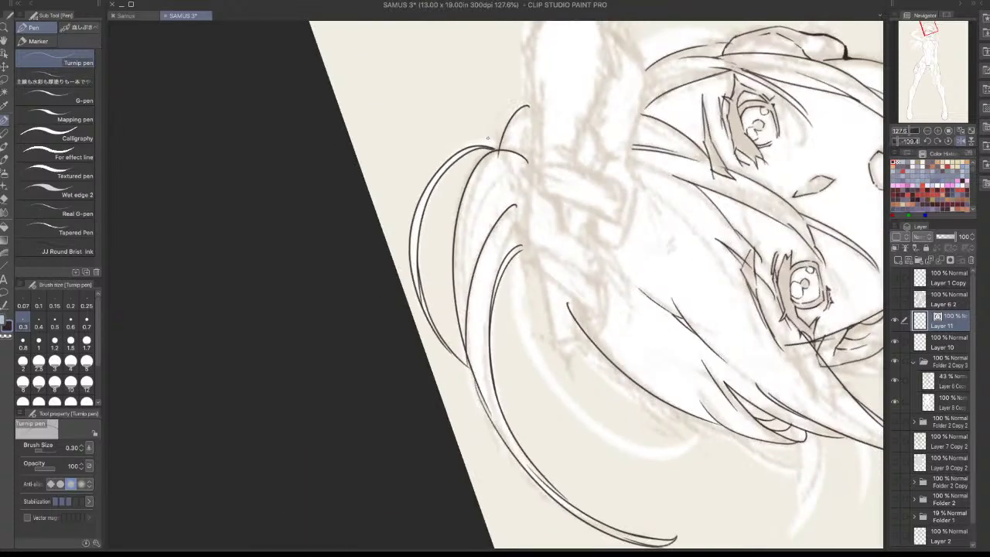
drag(658, 398, 381, 449)
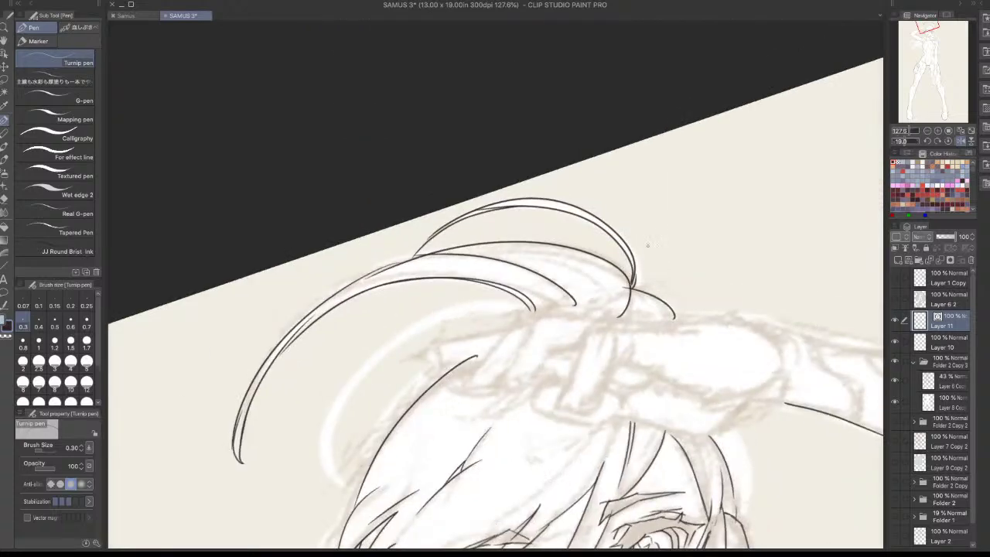
drag(441, 450, 549, 341)
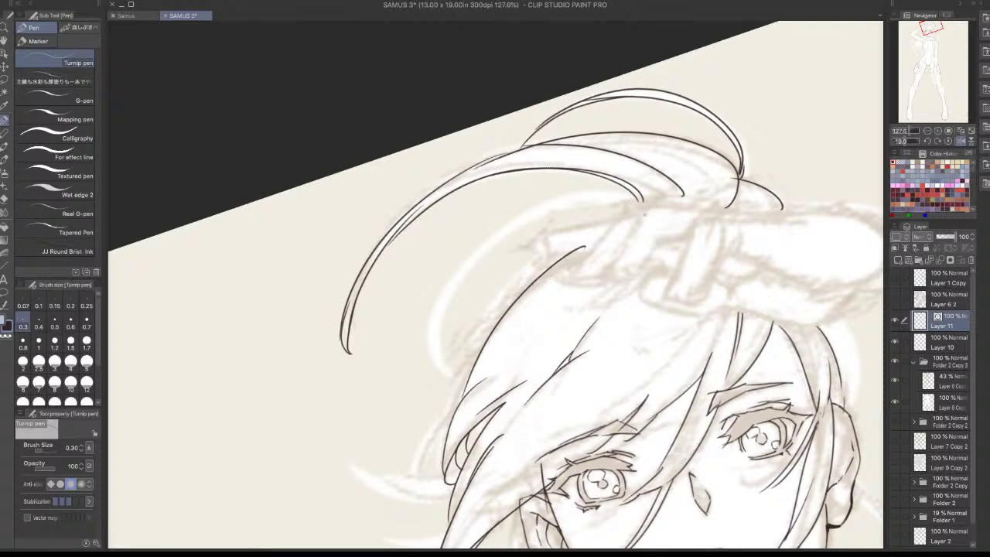
drag(644, 202, 435, 362)
key(ctrl+z)
mouse_move(640, 200)
mouse_down()
mouse_move(427, 358)
mouse_move(472, 278)
mouse_move(616, 199)
mouse_move(544, 209)
mouse_move(449, 368)
mouse_move(535, 225)
mouse_up()
key(ctrl+z)
key(ctrl+z)
mouse_move(477, 262)
mouse_down()
mouse_move(497, 242)
mouse_move(626, 197)
mouse_move(530, 229)
mouse_up()
key(ctrl+z)
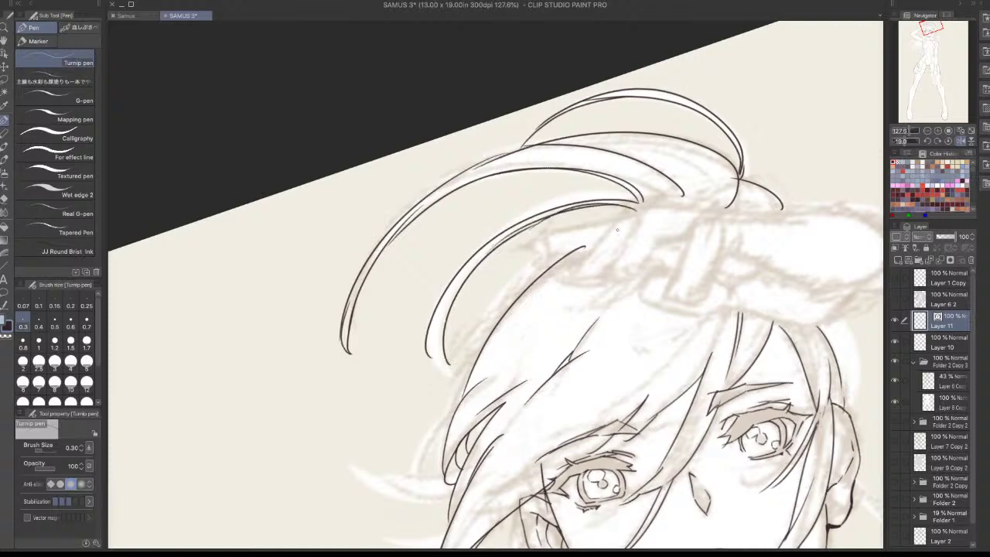
Redraw the shorter curved strand's inner edge near its root and close the strand's hooked tip
key(ctrl+z)
drag(642, 210, 553, 215)
drag(436, 325, 452, 366)
key(ctrl+z)
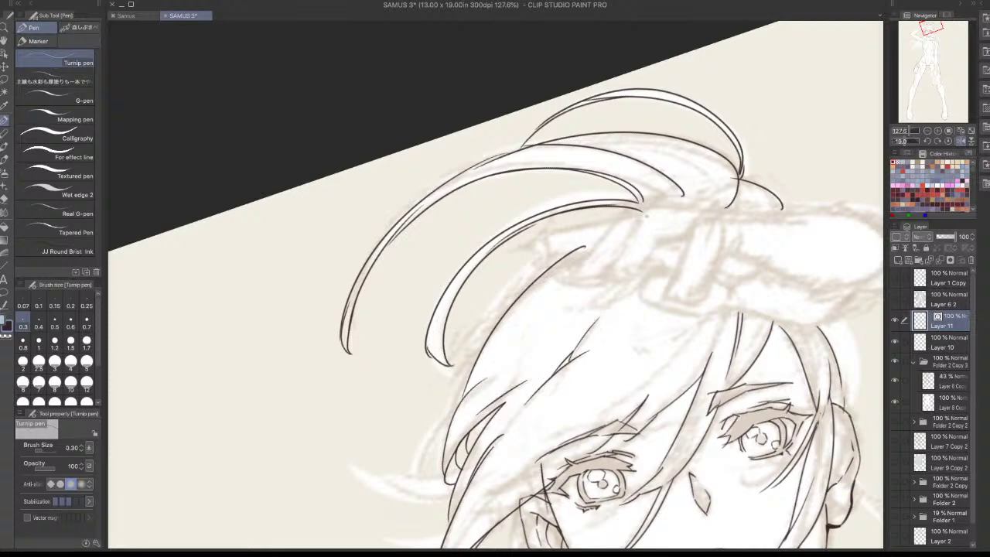
Ink two pointed, curved hair flicks sticking outward from the side of the bangs
scroll(635, 272, down, 3)
drag(617, 431, 545, 338)
scroll(495, 318, up, 2)
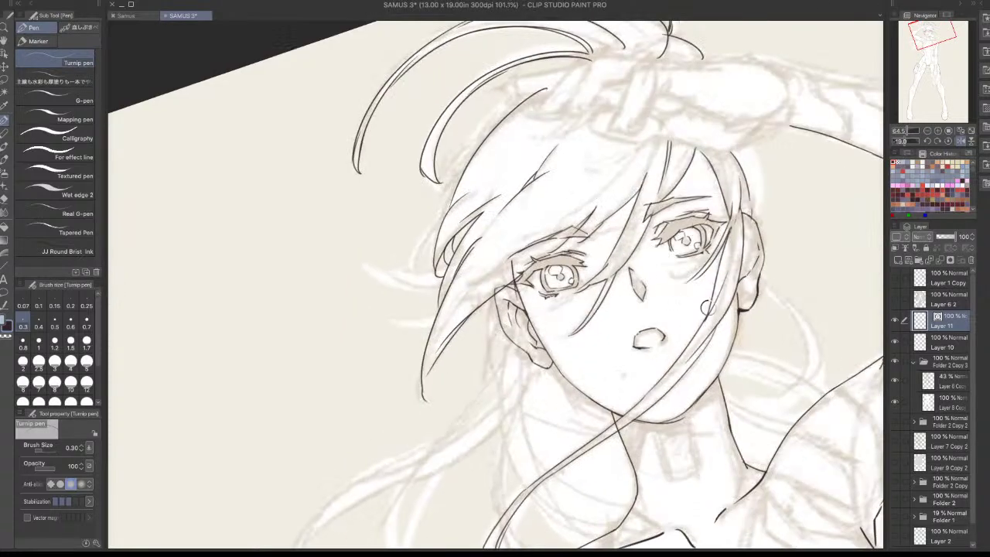
drag(749, 394, 443, 433)
scroll(511, 245, up, 1)
drag(685, 238, 581, 304)
scroll(554, 256, up, 1)
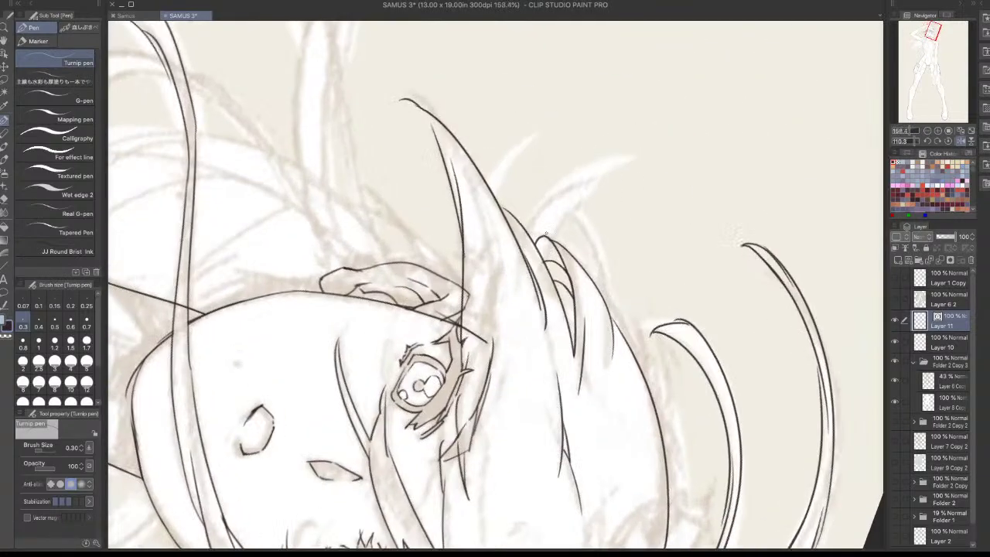
mouse_move(528, 229)
mouse_down()
mouse_move(662, 166)
mouse_move(567, 183)
mouse_move(656, 161)
mouse_up()
key(ctrl+z)
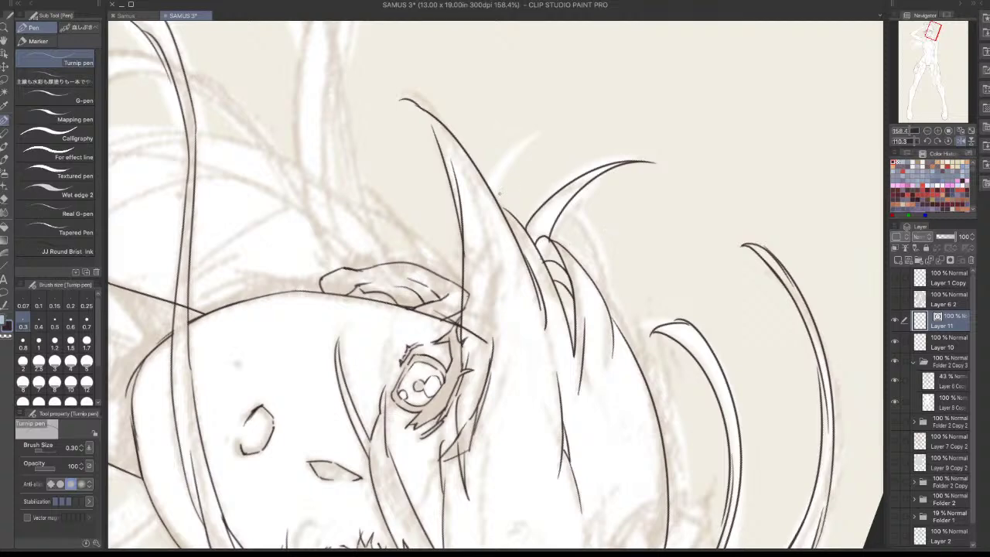
drag(496, 213, 544, 136)
drag(486, 183, 563, 126)
key(ctrl+z)
Ink a thin arched strand joining the upper side flick to the hair on the side of the head
scroll(639, 390, down, 3)
drag(643, 278, 455, 131)
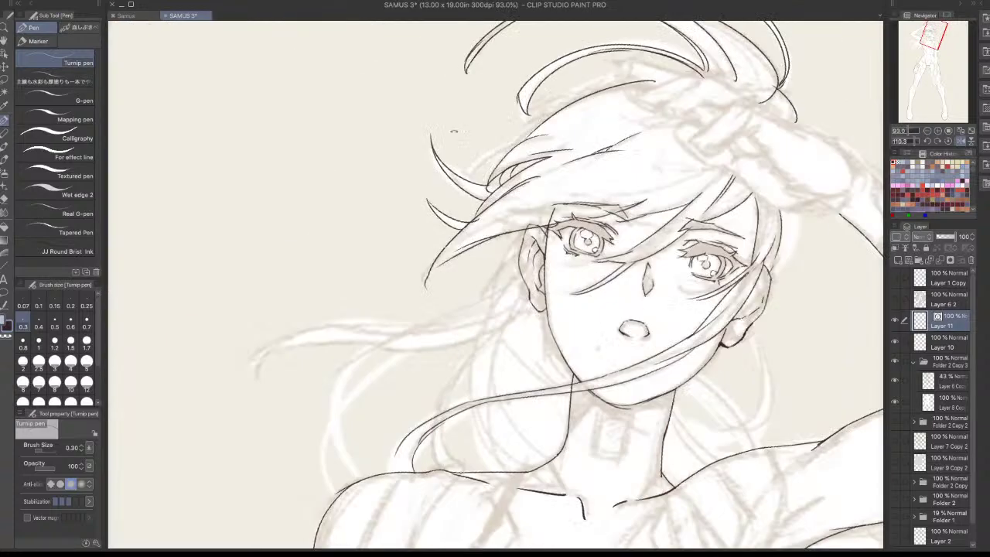
scroll(454, 132, up, 3)
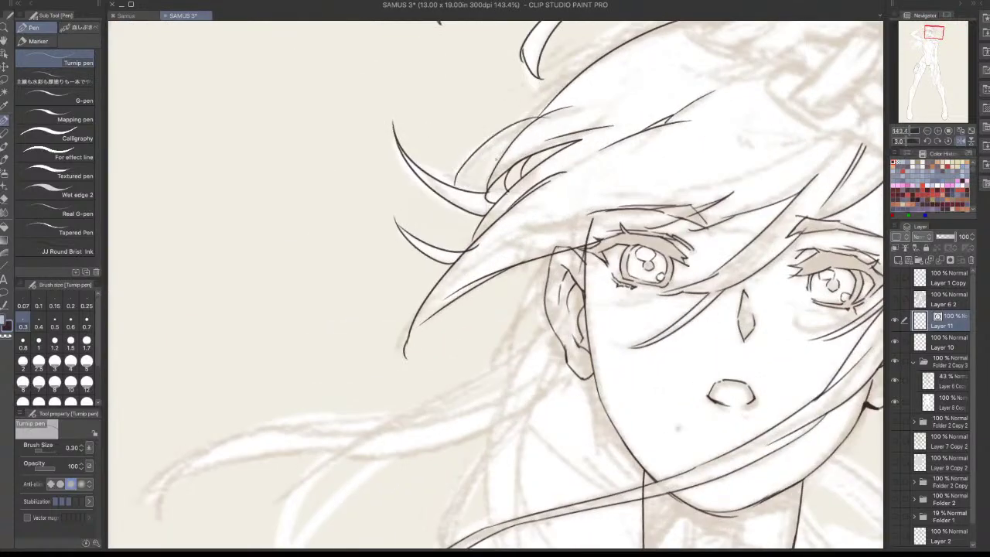
drag(483, 176, 488, 164)
key(ctrl+z)
key(ctrl+z)
mouse_move(450, 191)
mouse_down()
mouse_move(543, 129)
mouse_move(530, 124)
mouse_up()
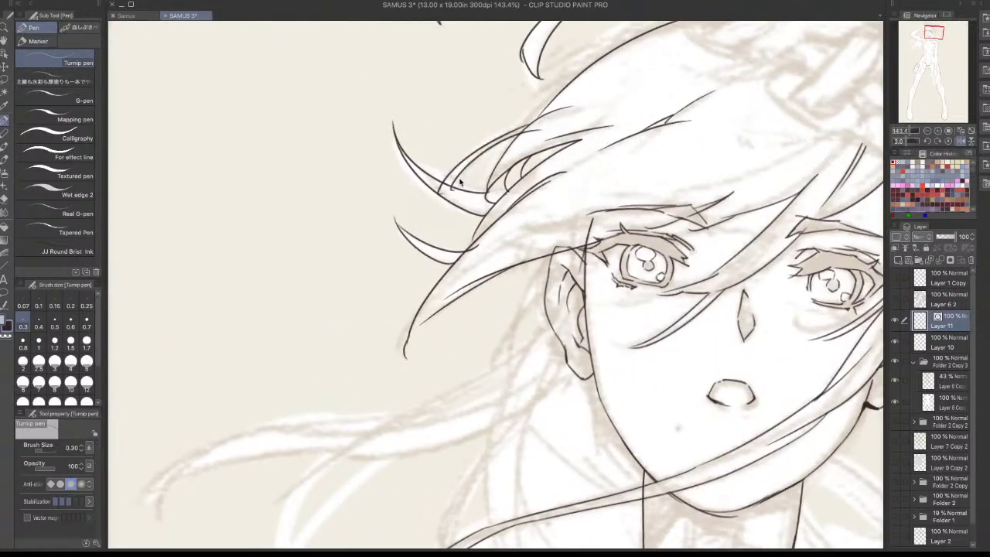
key(ctrl+z)
drag(448, 173, 540, 124)
Ink the short, tapering hair strands hanging down just outside the ear
drag(660, 105, 555, 262)
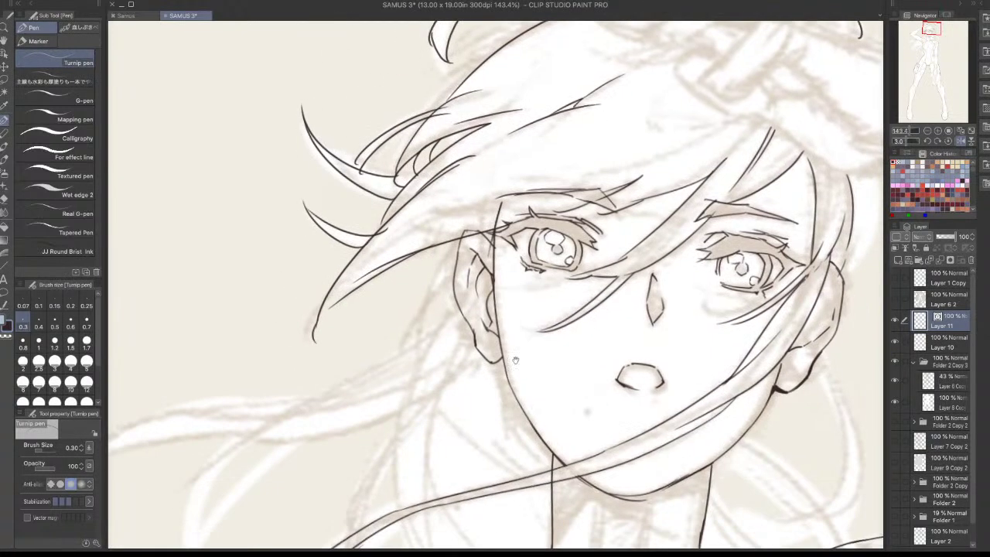
scroll(516, 403, down, 5)
drag(461, 239, 415, 327)
key(ctrl+z)
drag(458, 235, 429, 309)
key(ctrl+z)
drag(466, 234, 420, 321)
mouse_move(459, 263)
mouse_down()
mouse_move(426, 312)
mouse_move(418, 358)
mouse_up()
mouse_move(422, 315)
mouse_down()
mouse_move(404, 356)
mouse_move(421, 313)
mouse_up()
key(ctrl+z)
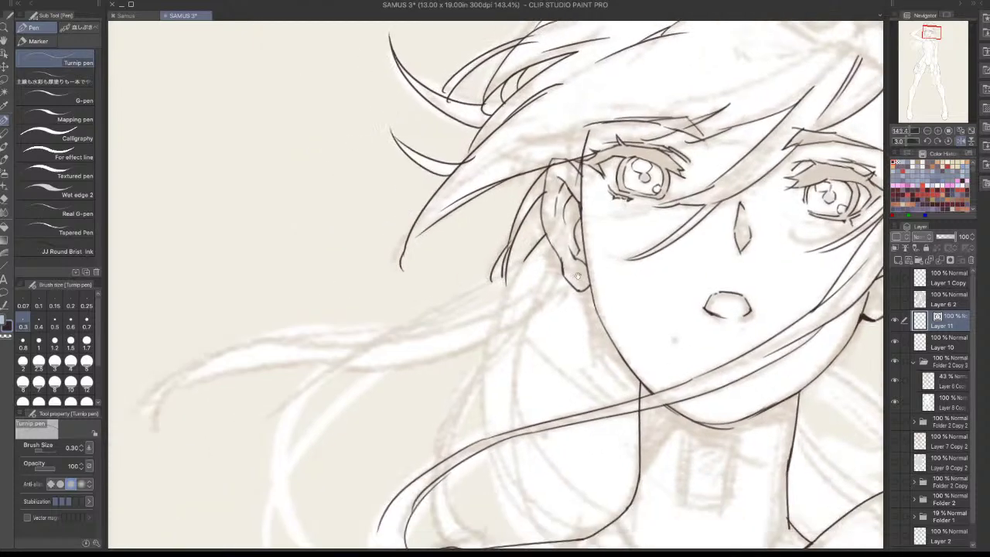
Ink the upper and lower edges of the long lock sweeping outward from behind the ear
drag(494, 355, 580, 280)
drag(526, 256, 345, 345)
key(ctrl+z)
drag(531, 257, 360, 350)
drag(493, 342, 571, 274)
mouse_move(405, 294)
mouse_down()
mouse_move(604, 264)
mouse_move(438, 300)
mouse_move(604, 265)
mouse_move(652, 216)
mouse_up()
key(ctrl+z)
Ink two long curved lines for the lock falling from behind the ear toward the shoulder
drag(617, 177, 540, 378)
key(ctrl+z)
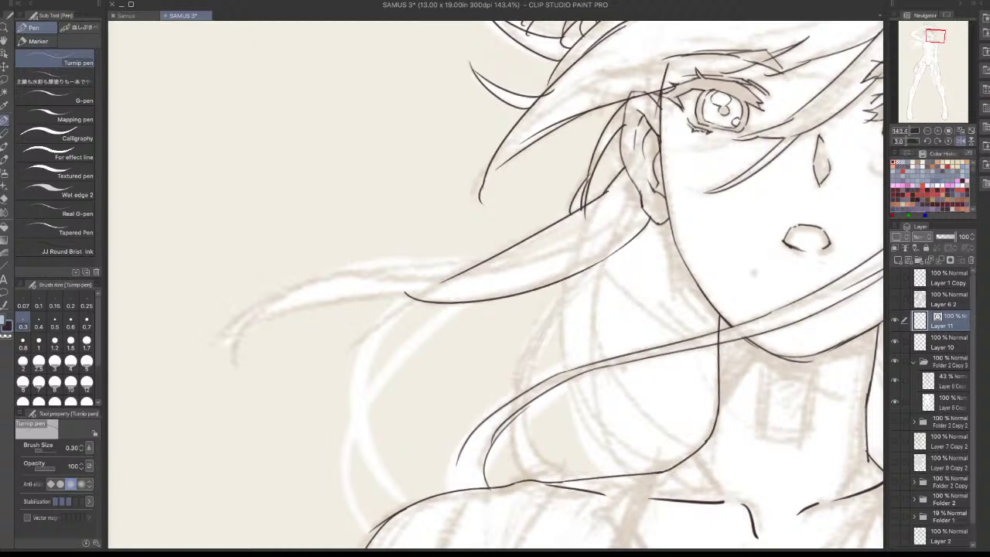
drag(615, 177, 574, 395)
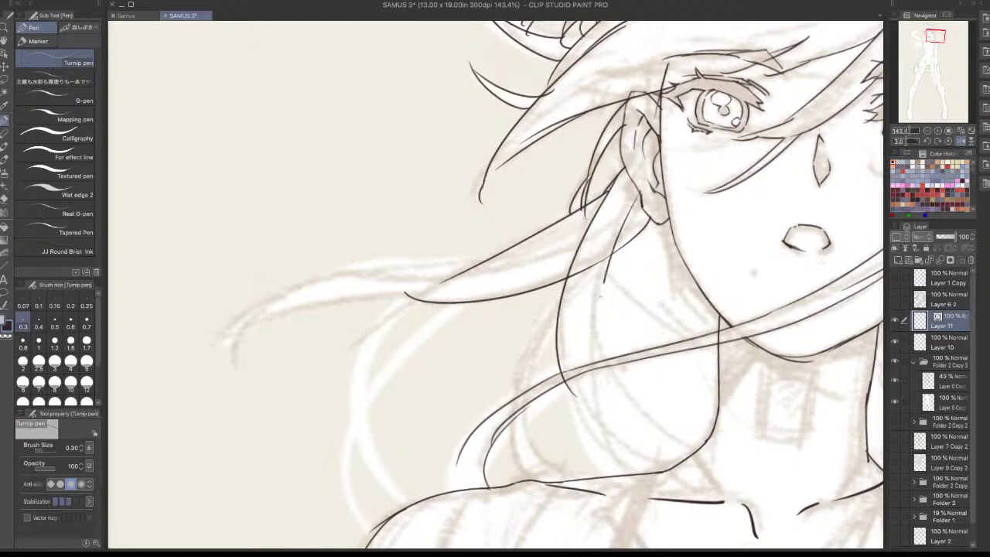
drag(627, 203, 601, 441)
key(ctrl+z)
drag(619, 206, 627, 459)
Ink curved strand lines branching from the falling lock across the side of the neck toward the jaw
drag(595, 325, 692, 433)
key(ctrl+z)
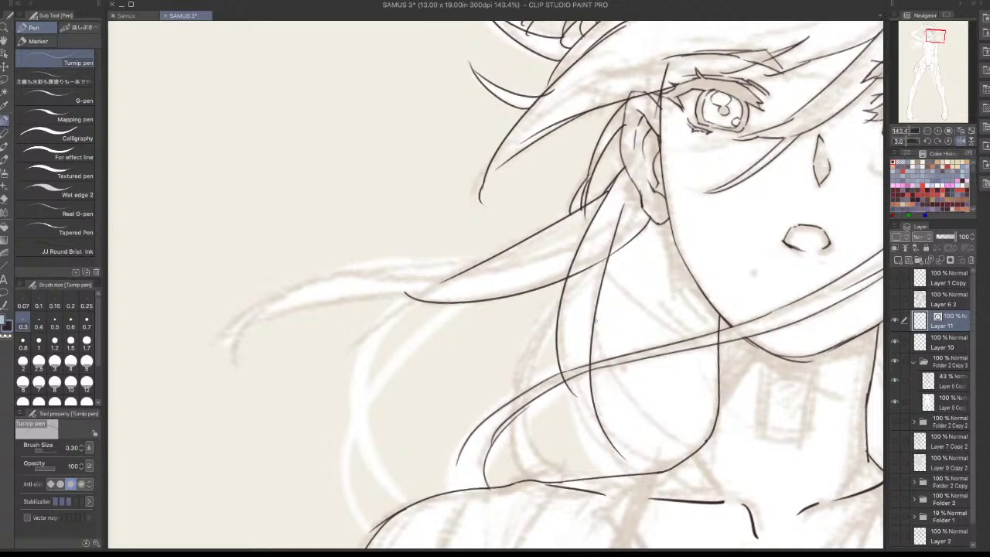
drag(595, 322, 647, 435)
key(ctrl+z)
drag(595, 325, 698, 424)
mouse_move(609, 261)
mouse_down()
mouse_move(662, 328)
mouse_move(704, 327)
mouse_up()
Ink the overlapping lower lines of the falling lock down to the shoulder, plus a narrow pointed strand behind the jaw
drag(575, 344, 600, 439)
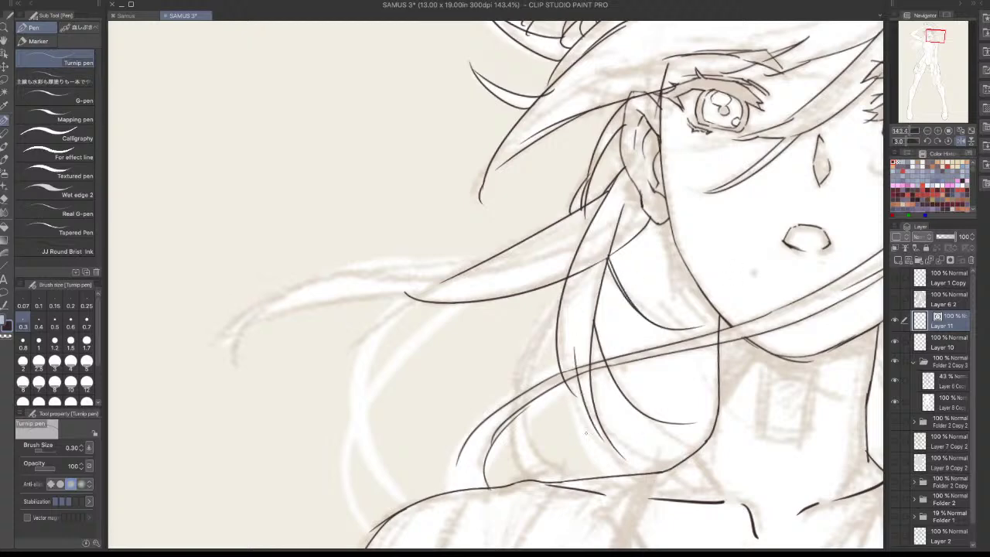
drag(571, 387, 620, 493)
key(ctrl+z)
drag(564, 382, 627, 480)
key(ctrl+z)
drag(602, 428, 641, 474)
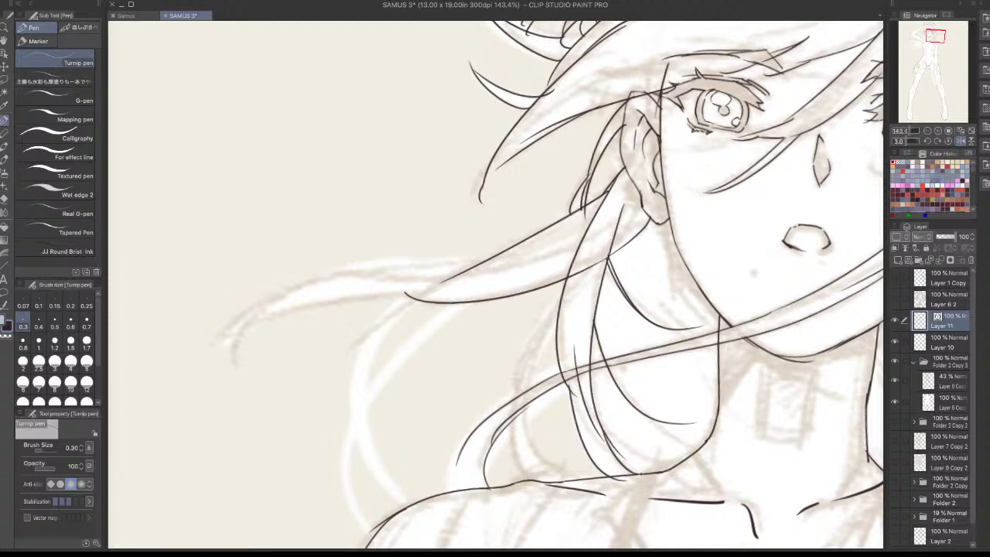
mouse_move(605, 425)
mouse_down()
mouse_move(688, 465)
mouse_move(636, 449)
mouse_move(680, 462)
mouse_up()
key(ctrl+z)
key(ctrl+z)
drag(671, 220, 668, 309)
drag(671, 245, 718, 326)
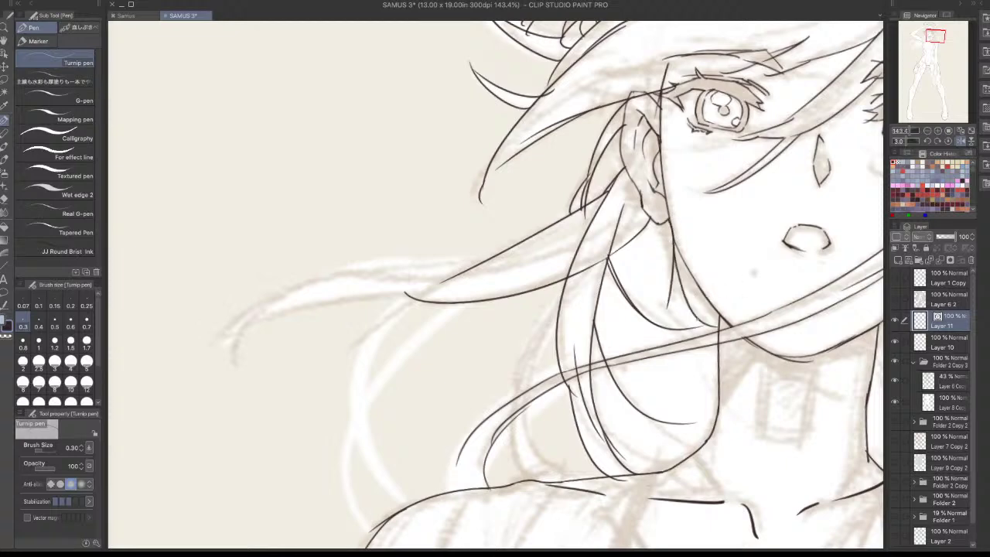
Try to ink two curved lines for a thin strand dropping from the underside of the outward-sweeping lock
drag(493, 337, 403, 348)
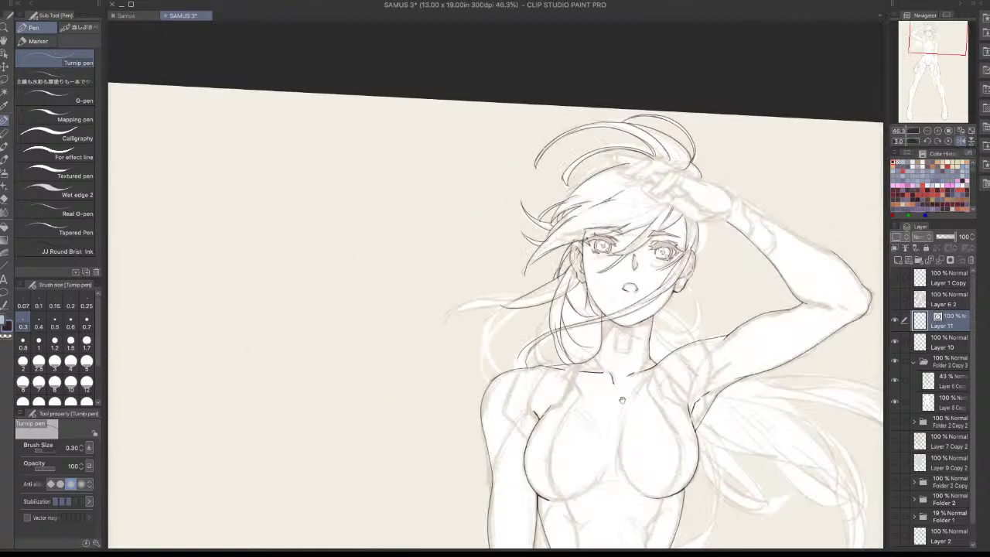
drag(622, 398, 653, 345)
drag(479, 379, 516, 321)
drag(535, 256, 500, 338)
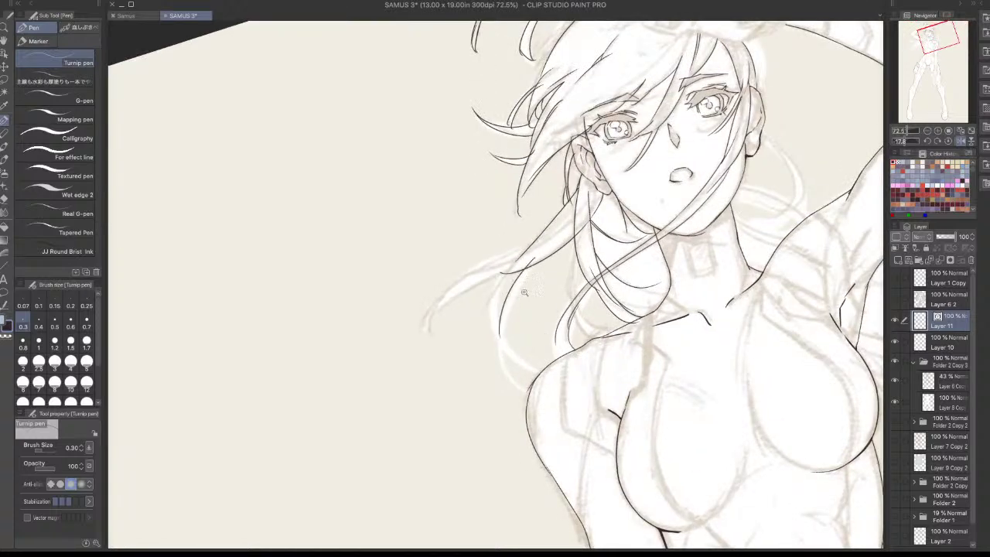
drag(507, 301, 541, 298)
key(ctrl+z)
drag(535, 252, 494, 366)
mouse_move(564, 230)
mouse_down()
mouse_move(534, 255)
mouse_move(496, 365)
mouse_up()
key(ctrl+z)
key(ctrl+z)
drag(558, 236, 505, 365)
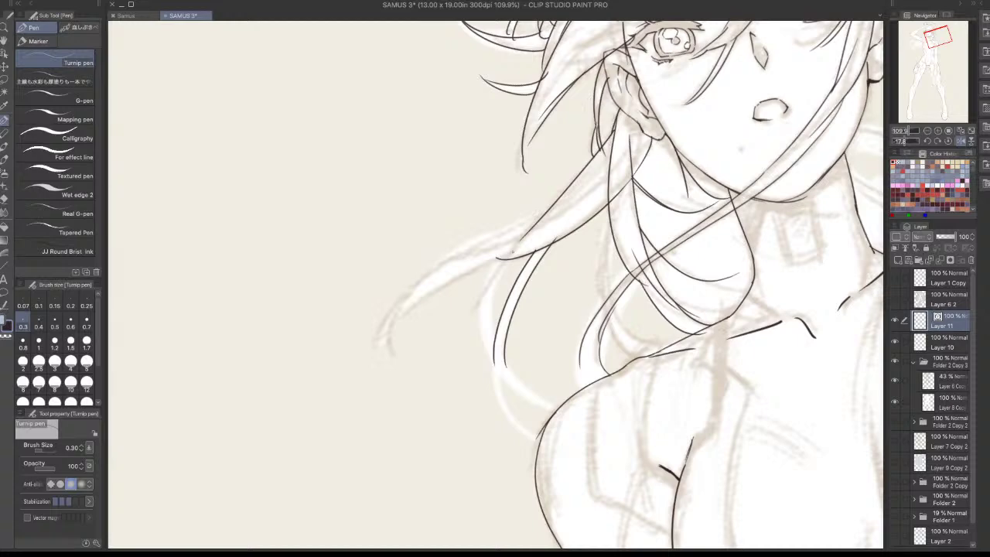
Try an outer edge for the thin dropping strand, and undo the extra strokes down to a single line
drag(513, 253, 492, 358)
mouse_move(501, 247)
mouse_down()
mouse_move(495, 380)
mouse_move(483, 299)
mouse_move(492, 365)
mouse_up()
key(ctrl+z)
mouse_move(575, 472)
mouse_down()
mouse_move(566, 476)
mouse_move(460, 357)
mouse_up()
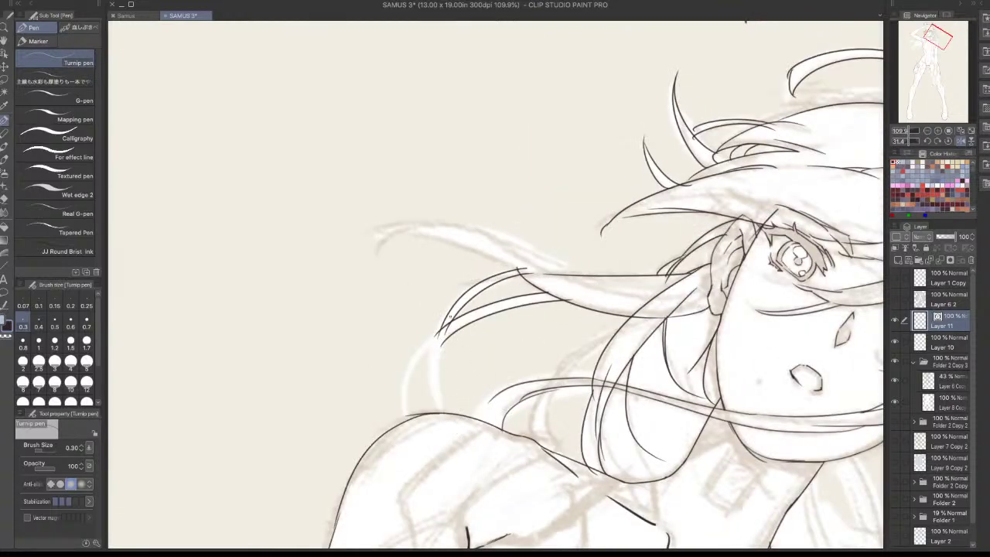
key(ctrl+z)
key(ctrl+z)
key(ctrl+z)
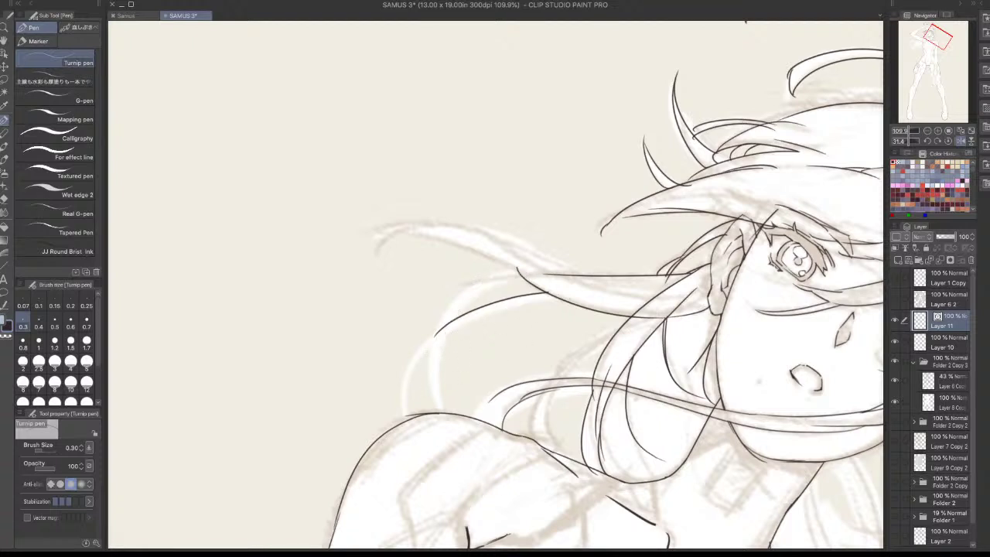
Try to extend the dropping strand's line down to the top of the shoulder
drag(407, 412, 514, 300)
mouse_move(401, 415)
mouse_down()
mouse_move(404, 392)
mouse_move(479, 313)
mouse_up()
drag(412, 356, 482, 311)
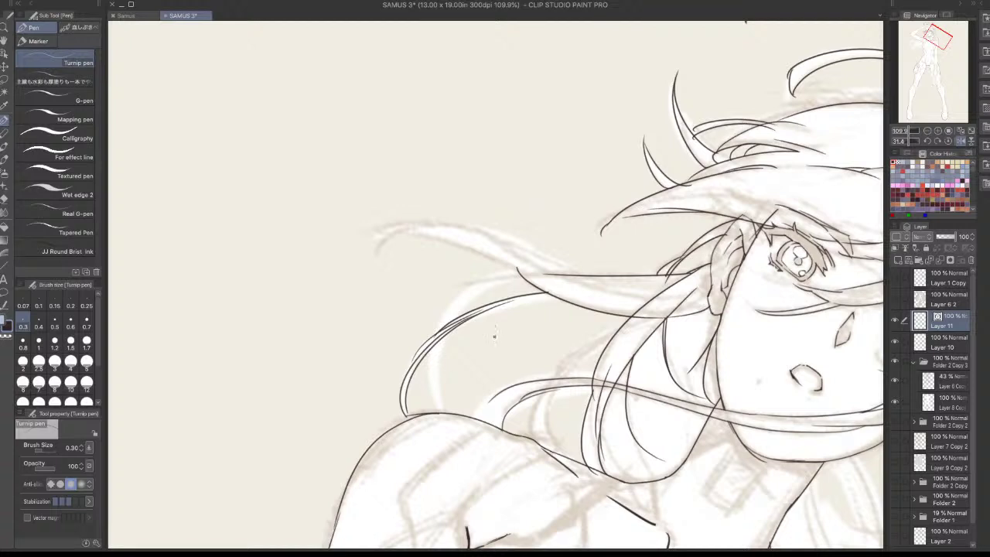
drag(447, 338, 566, 294)
key(ctrl+z)
key(ctrl+z)
drag(445, 338, 576, 299)
key(ctrl+z)
key(ctrl+z)
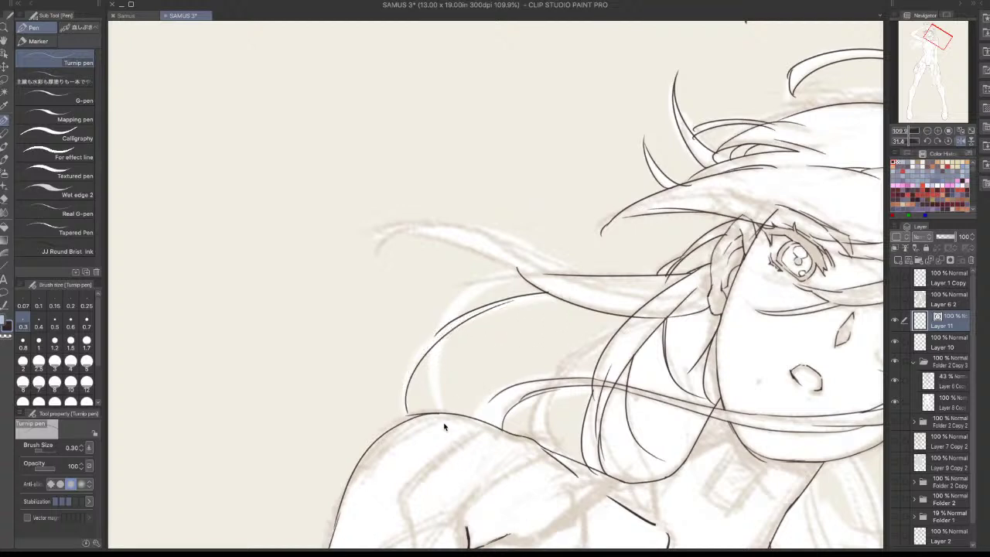
Re-ink the dropping strand's inner edge as one continuous curve between the shoulder and the underside of the lock
mouse_move(408, 415)
mouse_down()
mouse_move(489, 300)
mouse_move(443, 336)
mouse_move(475, 318)
mouse_move(474, 301)
mouse_up()
key(ctrl+z)
key(ctrl+z)
key(ctrl+z)
drag(399, 423, 474, 313)
drag(403, 376, 489, 307)
key(ctrl+z)
key(ctrl+z)
drag(407, 412, 469, 311)
key(ctrl+z)
key(ctrl+z)
mouse_move(407, 415)
mouse_down()
mouse_move(415, 373)
mouse_move(572, 302)
mouse_move(533, 304)
mouse_move(584, 302)
mouse_up()
key(ctrl+z)
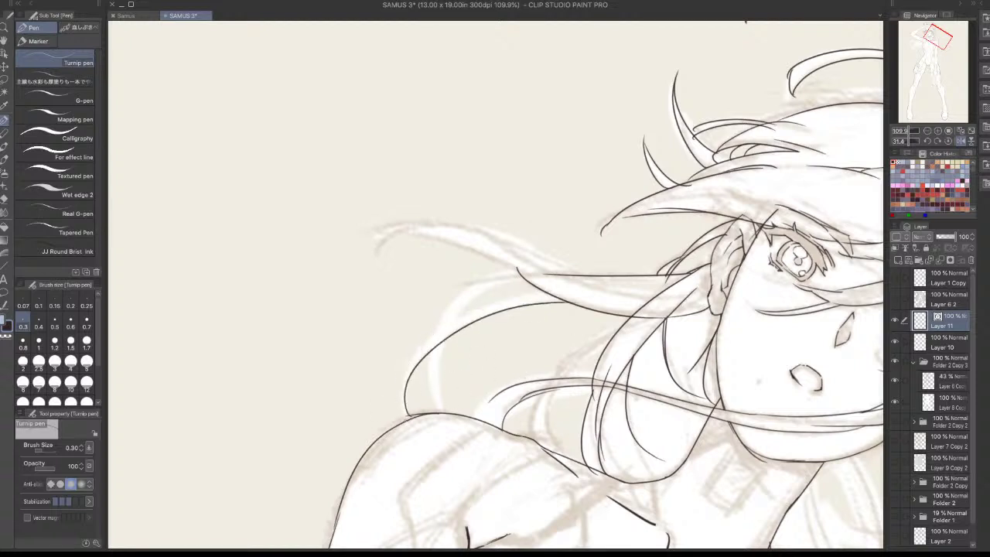
Ink the outer edge of the dropping strand close alongside its inner line, from the shoulder up to the lock
drag(407, 420, 575, 284)
click(403, 410)
key(ctrl+z)
key(ctrl+z)
drag(405, 425, 580, 296)
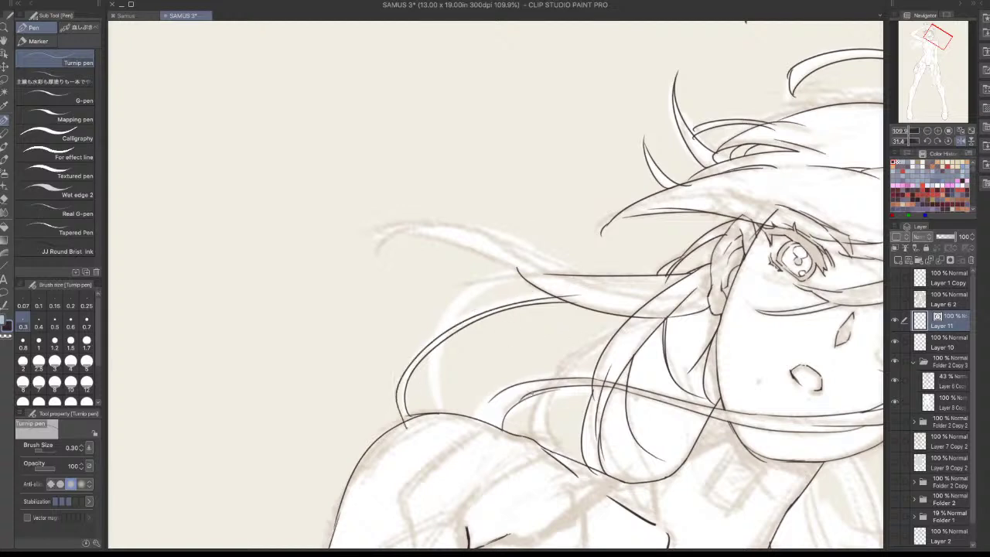
mouse_move(530, 274)
mouse_down()
mouse_move(508, 276)
mouse_move(439, 420)
mouse_move(442, 390)
mouse_move(532, 275)
mouse_up()
key(ctrl+z)
key(ctrl+z)
Try to ink a second strand crossing the first one from the lock's pointed end to the shoulder
drag(542, 371, 574, 345)
mouse_move(487, 386)
mouse_down()
mouse_move(472, 333)
mouse_move(434, 316)
mouse_up()
scroll(472, 334, up, 3)
mouse_move(453, 159)
mouse_down()
mouse_move(374, 249)
mouse_move(441, 395)
mouse_move(382, 215)
mouse_up()
key(ctrl+z)
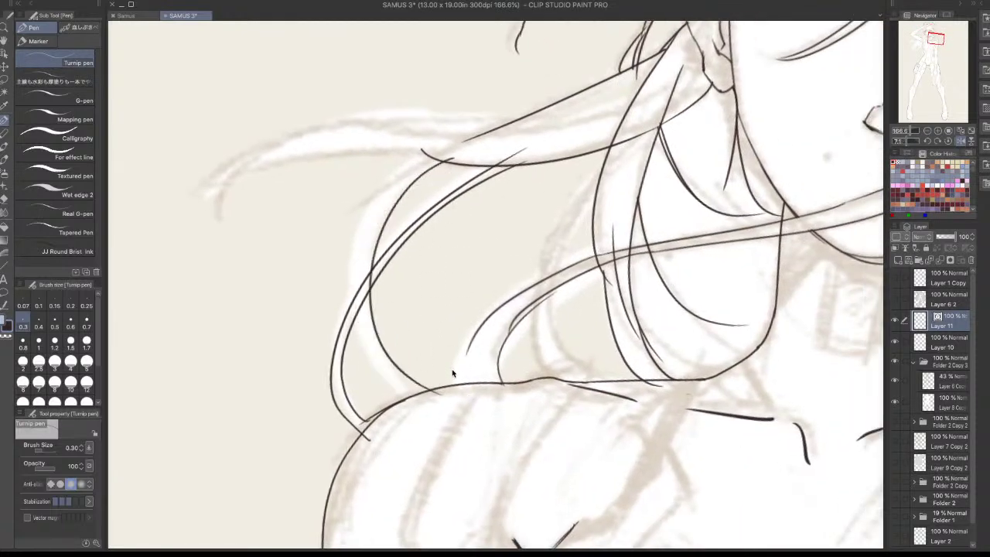
key(ctrl+z)
mouse_move(404, 396)
mouse_down()
mouse_move(353, 267)
mouse_move(441, 171)
mouse_move(389, 389)
mouse_move(414, 165)
mouse_move(406, 404)
mouse_move(358, 313)
mouse_move(432, 164)
mouse_move(378, 341)
mouse_up()
key(ctrl+z)
key(ctrl+z)
key(ctrl+z)
key(ctrl+z)
key(ctrl+z)
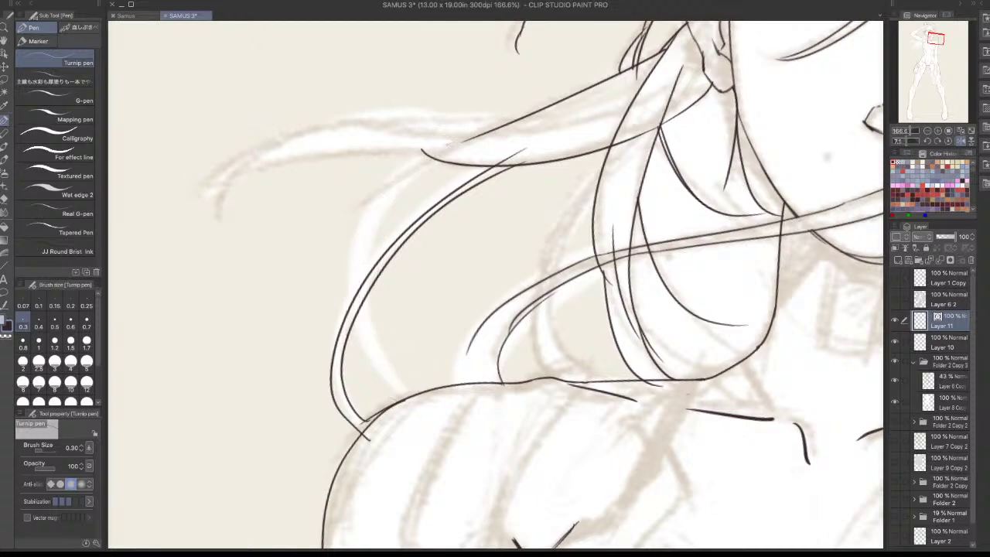
Ink the inner edge of the second strand from the lock's pointed end, across the first strand, to the shoulder
drag(442, 158, 382, 362)
key(ctrl+z)
mouse_move(437, 155)
mouse_down()
mouse_move(399, 195)
mouse_move(363, 302)
mouse_move(407, 393)
mouse_up()
key(ctrl+z)
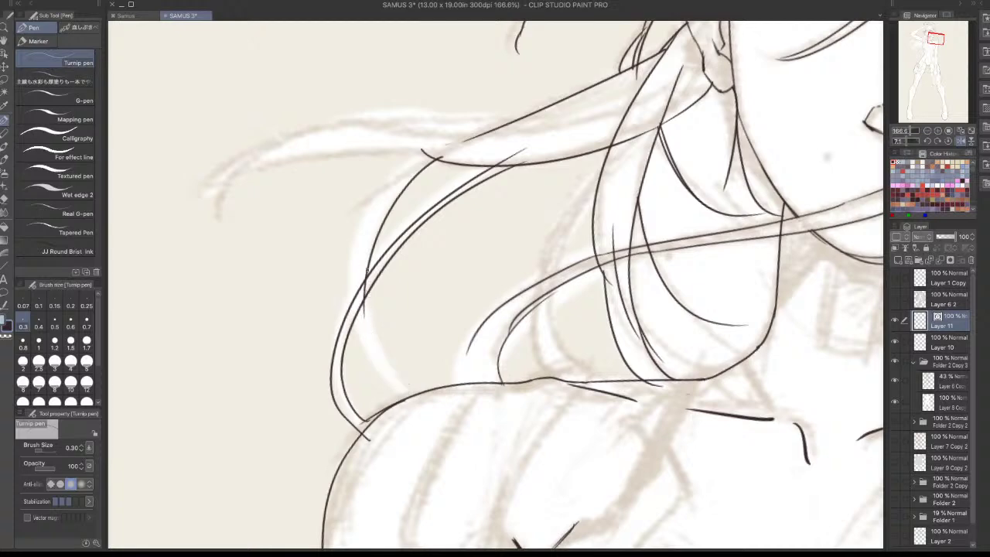
drag(363, 285, 404, 390)
Ink the outer edge of the second strand back up to the lock's pointed end
mouse_move(349, 266)
mouse_down()
mouse_move(402, 394)
mouse_move(375, 370)
mouse_move(408, 189)
mouse_up()
key(ctrl+z)
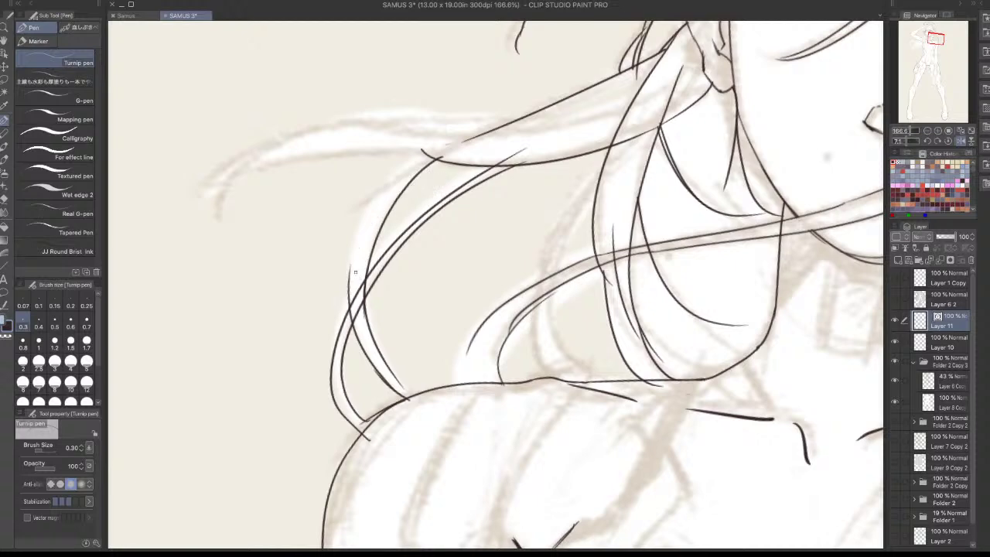
drag(355, 272, 424, 161)
key(ctrl+z)
drag(350, 269, 422, 164)
key(ctrl+z)
drag(353, 272, 428, 152)
Refine the second strand's tapered end with a short inner line where it meets the shoulder
drag(663, 328, 426, 368)
scroll(381, 254, up, 4)
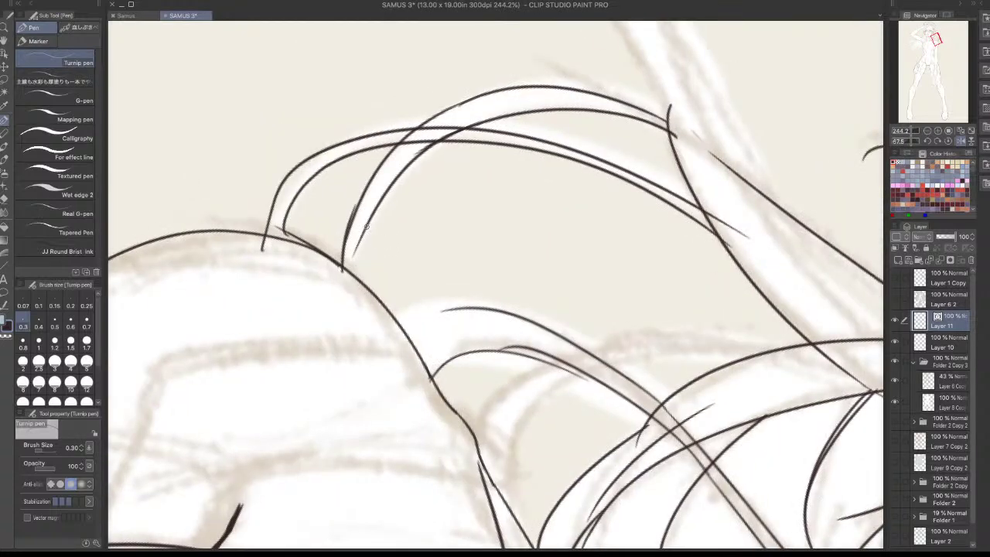
key(super+z)
drag(367, 226, 352, 302)
key(super+z)
drag(371, 215, 353, 289)
key(super+z)
drag(371, 216, 353, 290)
Ink the lower edge of the outward-sweeping lock's far end as a long curve toward its tip
scroll(500, 201, down, 2)
mouse_move(690, 279)
mouse_down()
mouse_move(643, 153)
mouse_move(499, 137)
mouse_up()
scroll(602, 213, down, 10)
drag(614, 224, 612, 176)
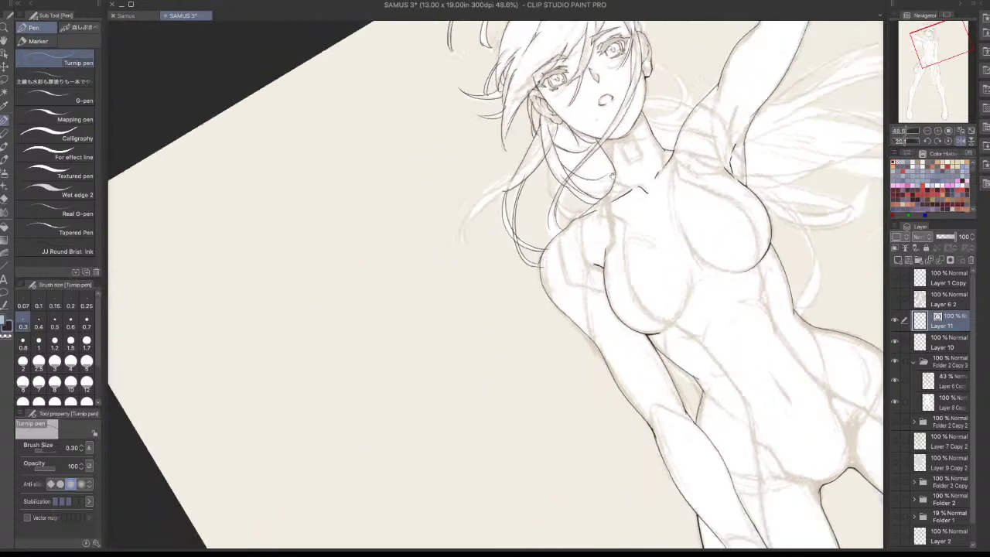
scroll(495, 217, up, 6)
mouse_move(506, 167)
mouse_down()
mouse_move(416, 253)
mouse_move(410, 291)
mouse_up()
key(super+z)
key(super+z)
drag(508, 163, 412, 268)
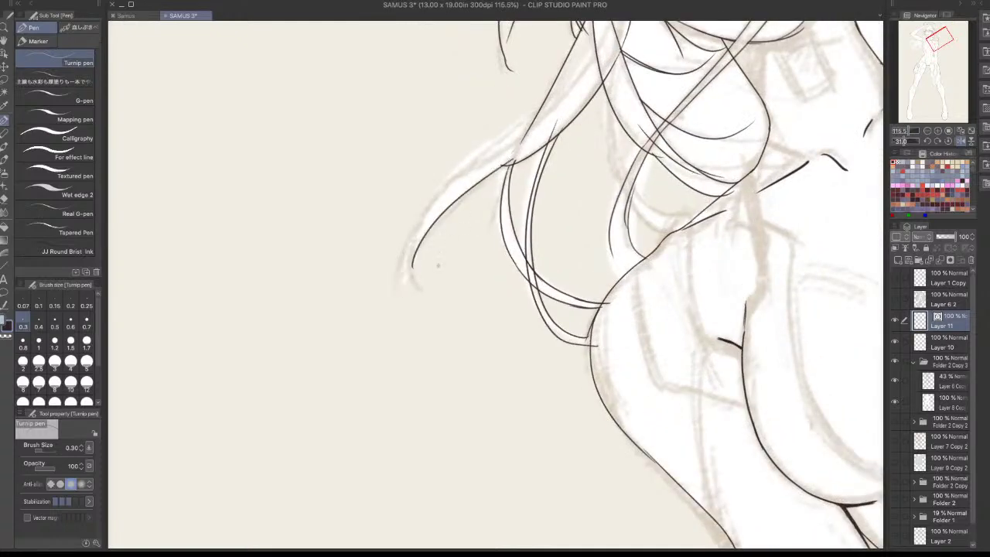
Ink short curved strokes that split the outward-sweeping lock's far end into a forked tip
drag(423, 214, 418, 289)
key(super+z)
drag(421, 219, 417, 288)
drag(413, 225, 414, 288)
drag(419, 222, 399, 287)
Ink the upper edge of the lock's far end, from the main lock toward the forked tip
drag(419, 235, 499, 148)
key(super+z)
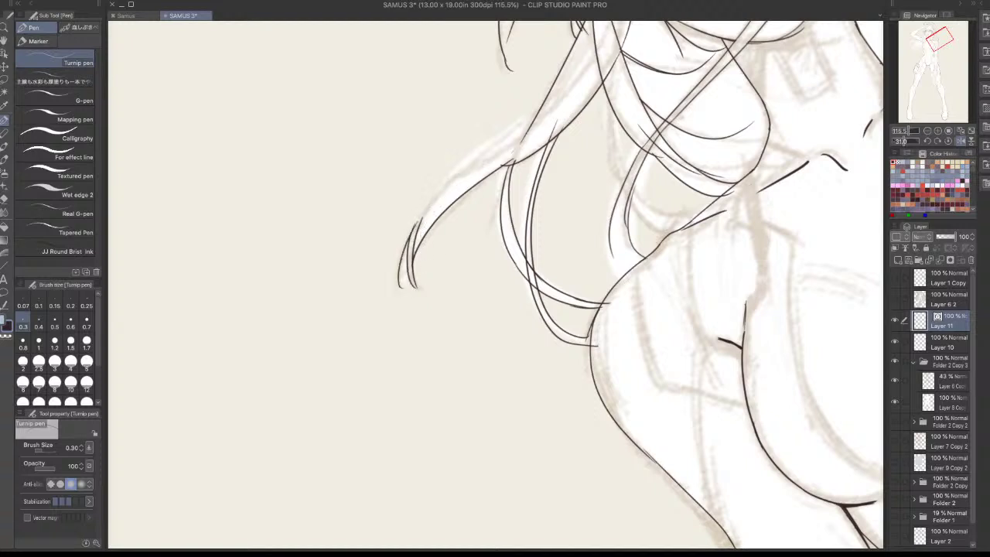
mouse_move(419, 220)
mouse_down()
mouse_move(539, 106)
mouse_move(424, 214)
mouse_up()
key(super+z)
key(ctrl+z)
drag(487, 148, 411, 228)
key(ctrl+z)
drag(479, 152, 403, 230)
key(ctrl+z)
mouse_move(488, 150)
mouse_down()
mouse_move(412, 226)
mouse_move(534, 115)
mouse_move(485, 174)
mouse_up()
key(ctrl+z)
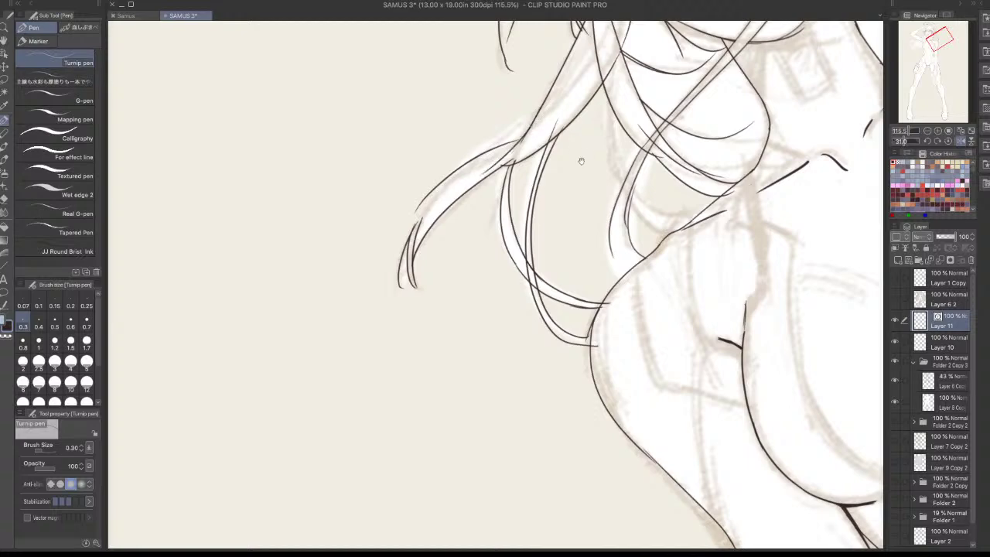
Ink a narrow curved strand behind the falling lock, running from beside the neck down toward the shoulder
drag(574, 174, 552, 283)
drag(673, 214, 537, 402)
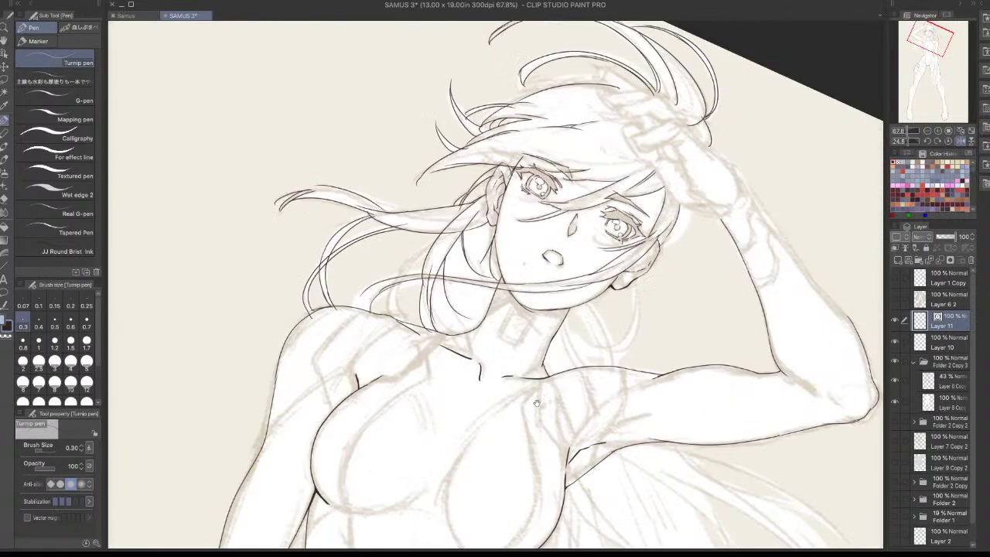
scroll(438, 313, up, 3)
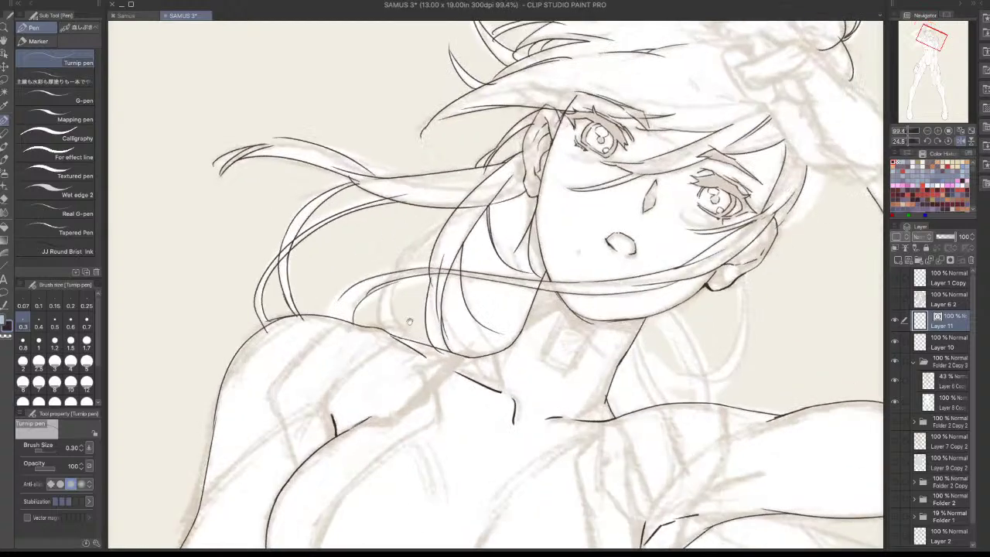
drag(580, 266, 574, 319)
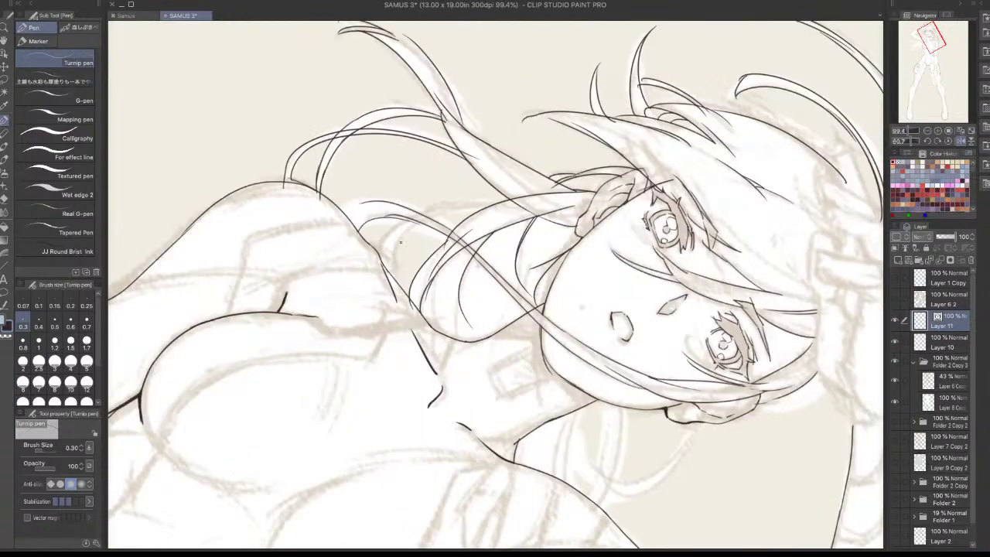
drag(401, 242, 419, 332)
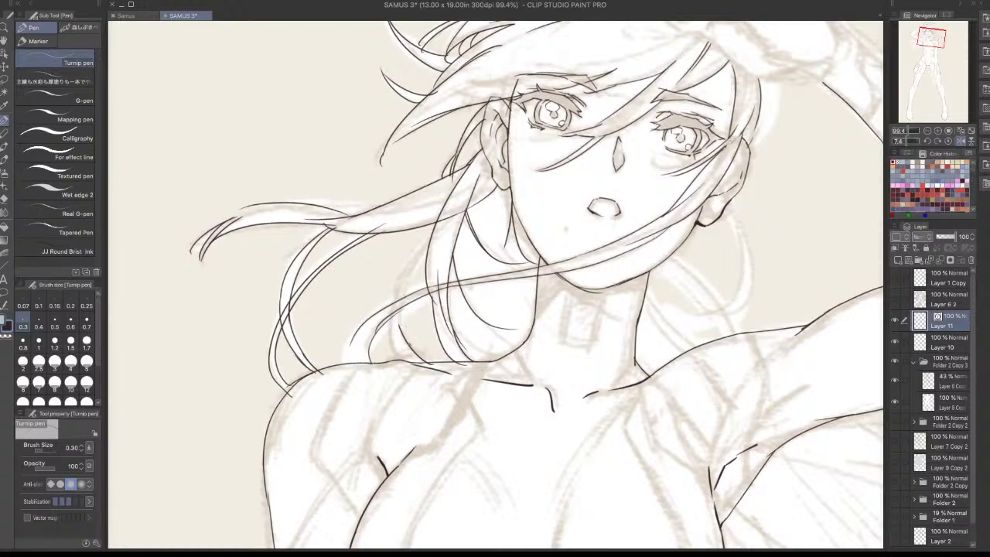
mouse_move(444, 230)
mouse_down()
mouse_move(401, 344)
mouse_move(402, 310)
mouse_move(405, 356)
mouse_up()
key(ctrl+z)
key(ctrl+z)
drag(431, 242, 401, 327)
key(ctrl+z)
drag(432, 239, 406, 341)
key(ctrl+z)
drag(433, 237, 411, 340)
key(ctrl+z)
drag(435, 232, 399, 349)
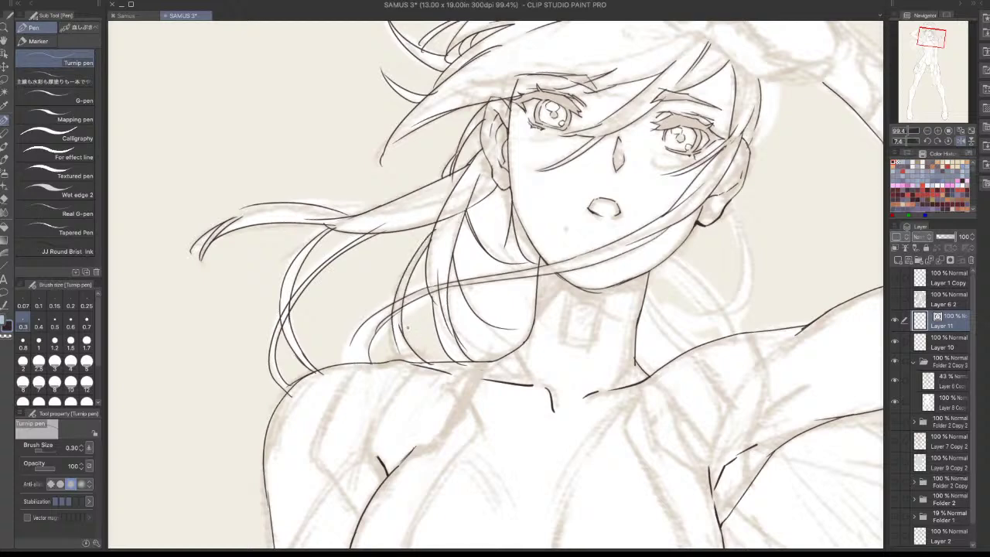
Re-ink the narrow strand's edge and extend the neighbouring curl's outer line down to the shoulder
key(ctrl+z)
mouse_move(434, 231)
mouse_down()
mouse_move(399, 350)
mouse_move(352, 367)
mouse_up()
key(ctrl+z)
drag(357, 331, 347, 362)
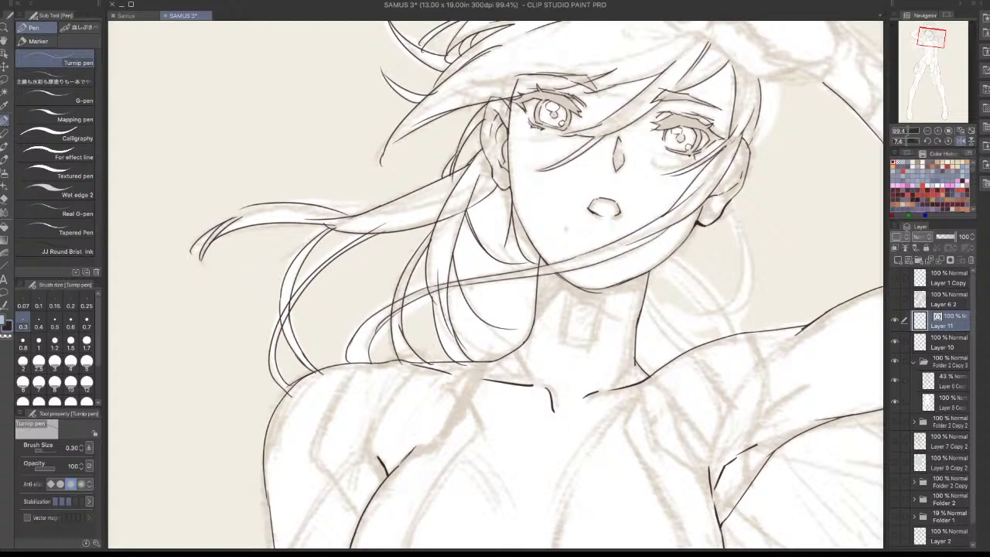
Ink the looping strand that curves out from behind the far ear toward the raised arm's shoulder
drag(601, 350, 442, 395)
mouse_move(568, 253)
mouse_down()
mouse_move(577, 346)
mouse_move(583, 311)
mouse_move(569, 357)
mouse_up()
key(ctrl+z)
mouse_move(571, 243)
mouse_down()
mouse_move(577, 356)
mouse_move(581, 263)
mouse_move(573, 358)
mouse_up()
key(ctrl+z)
drag(636, 196, 476, 131)
drag(585, 241, 575, 291)
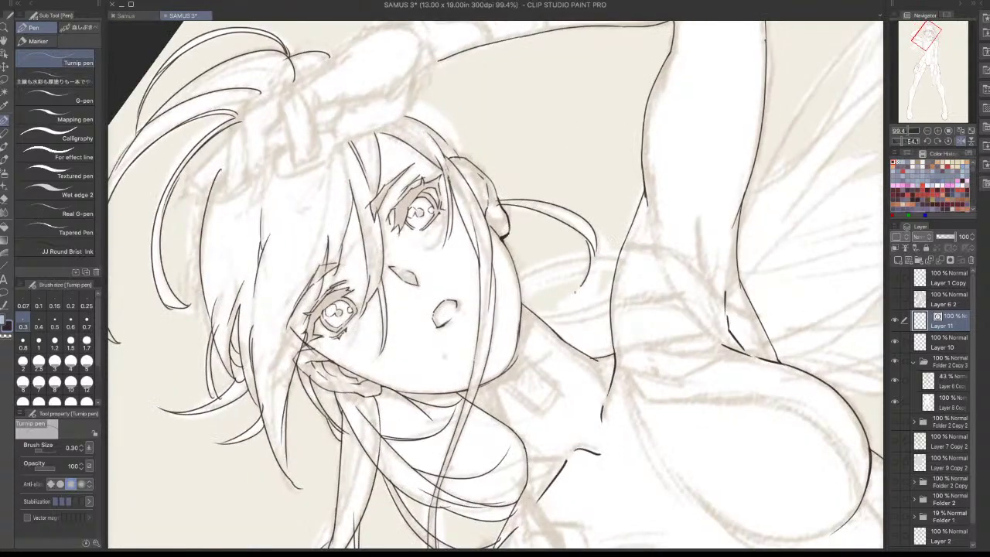
key(ctrl+z)
mouse_move(592, 235)
mouse_down()
mouse_move(702, 230)
mouse_move(588, 263)
mouse_up()
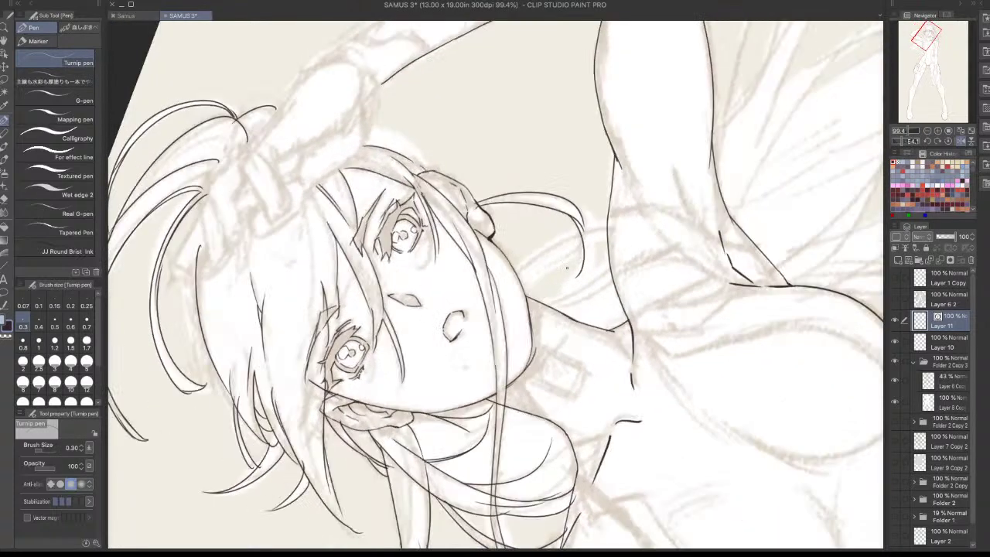
Ink the curved strands emerging from behind the far jaw and crossing the looping strand toward the shoulder
key(ctrl+z)
mouse_move(516, 271)
mouse_down()
mouse_move(641, 219)
mouse_move(514, 271)
mouse_up()
key(ctrl+z)
mouse_move(624, 223)
mouse_down()
mouse_move(517, 274)
mouse_move(619, 241)
mouse_up()
drag(545, 303, 592, 238)
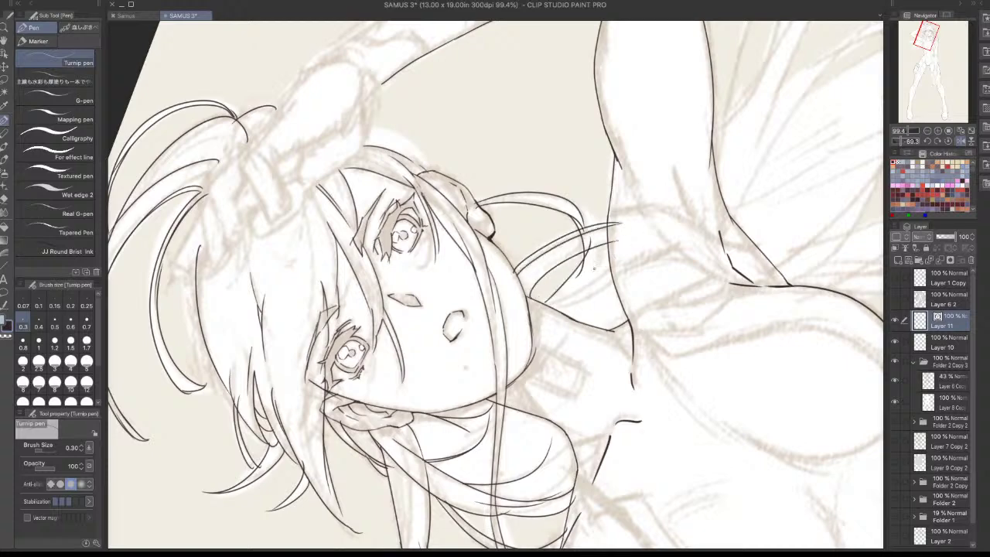
key(ctrl+z)
mouse_move(542, 307)
mouse_down()
mouse_move(593, 243)
mouse_move(543, 306)
mouse_up()
key(ctrl+z)
Ink additional thin strand lines between the far side of the neck and the raised arm's shoulder
drag(598, 284, 484, 439)
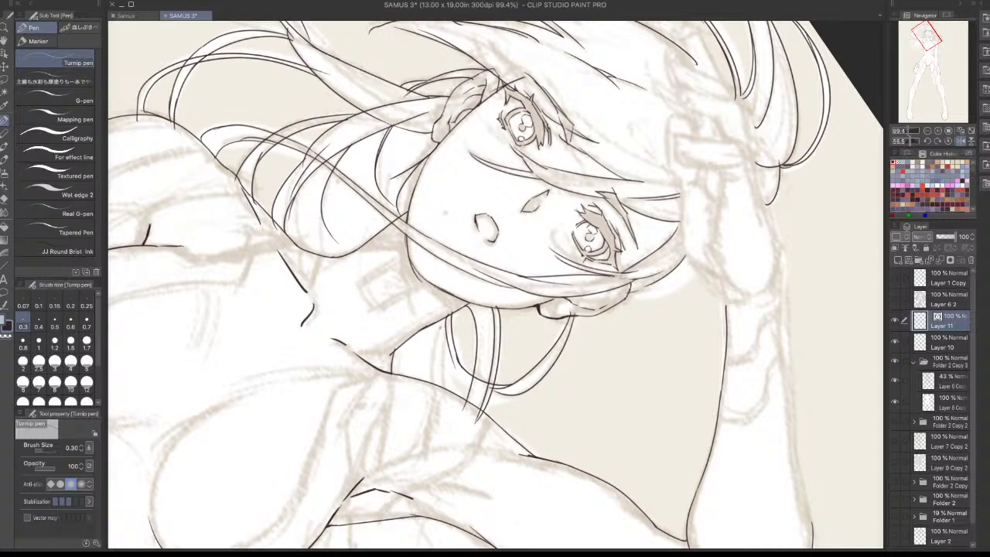
drag(441, 322, 433, 383)
key(ctrl+z)
drag(440, 325, 432, 383)
drag(448, 344, 451, 389)
key(ctrl+z)
Try the second pen in the list at size 5.00 with a solid dark blob between the neck and raised arm, and undo it
key(.)
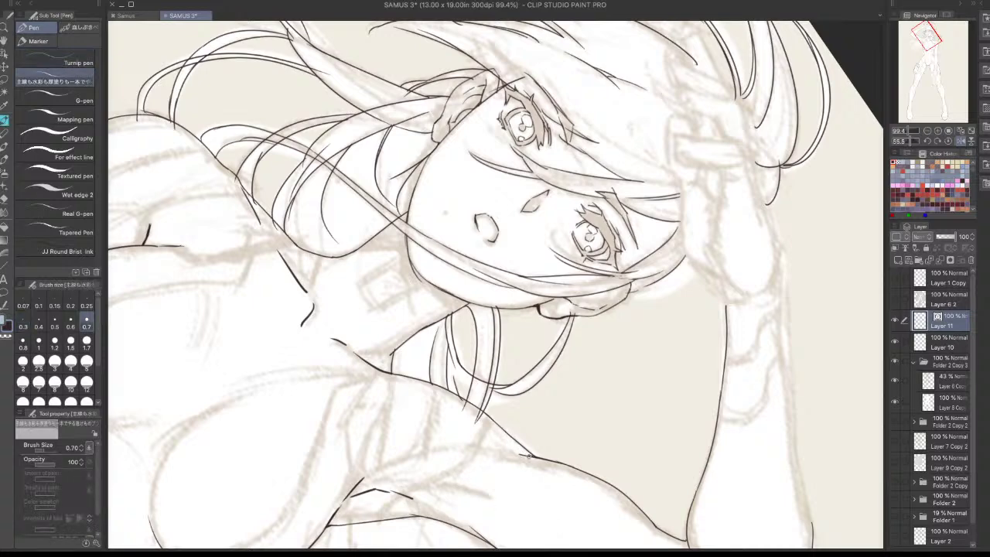
key(])
key(])
key(])
key(])
key(])
key(])
key(])
key(])
key(])
key(])
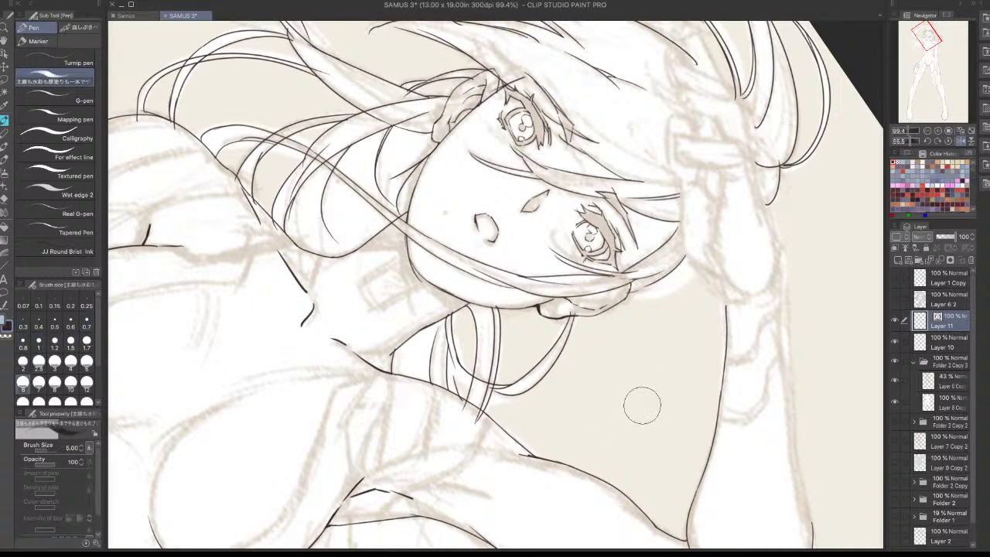
drag(643, 403, 628, 417)
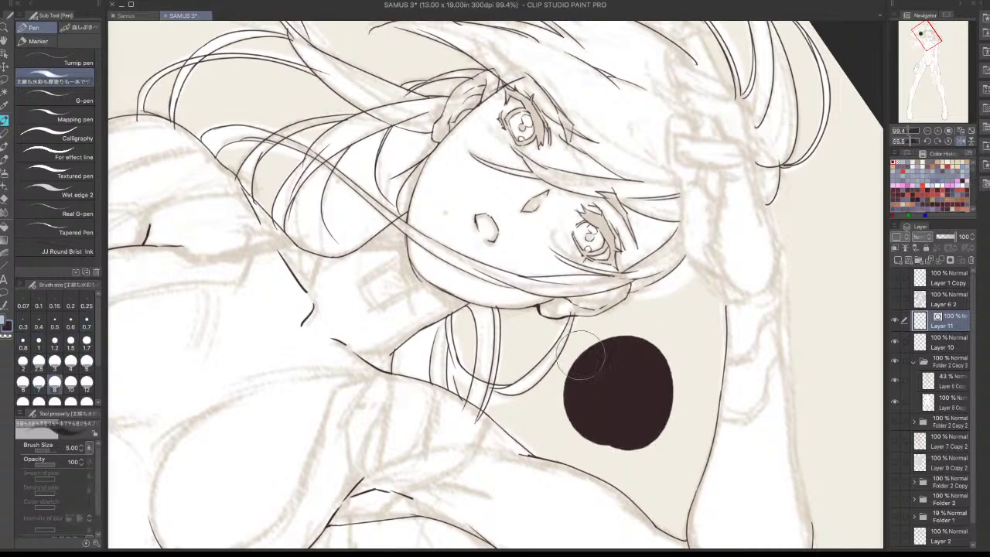
key(])
key(])
key(])
key(ctrl+z)
Switch to the G-pen and try strand strokes beside the neck at sizes 0.60 and 0.40, undoing each one
key(period)
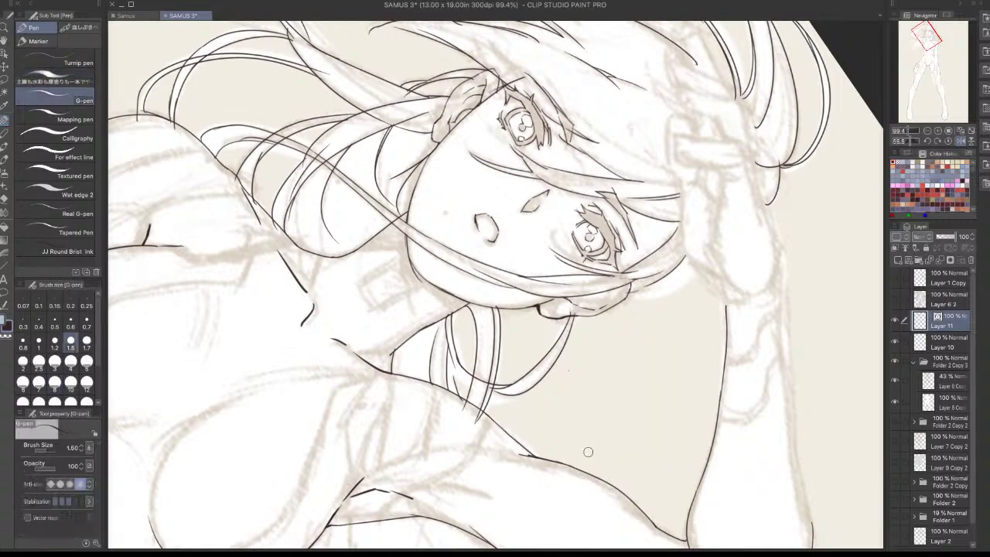
click(70, 327)
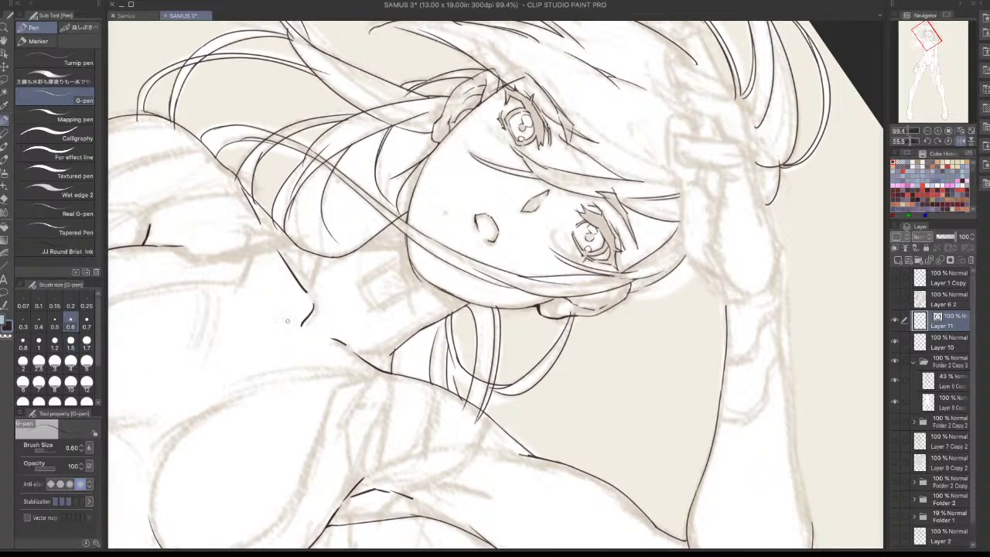
mouse_move(534, 340)
mouse_down()
mouse_move(556, 396)
mouse_move(503, 461)
mouse_up()
key(ctrl+z)
click(39, 323)
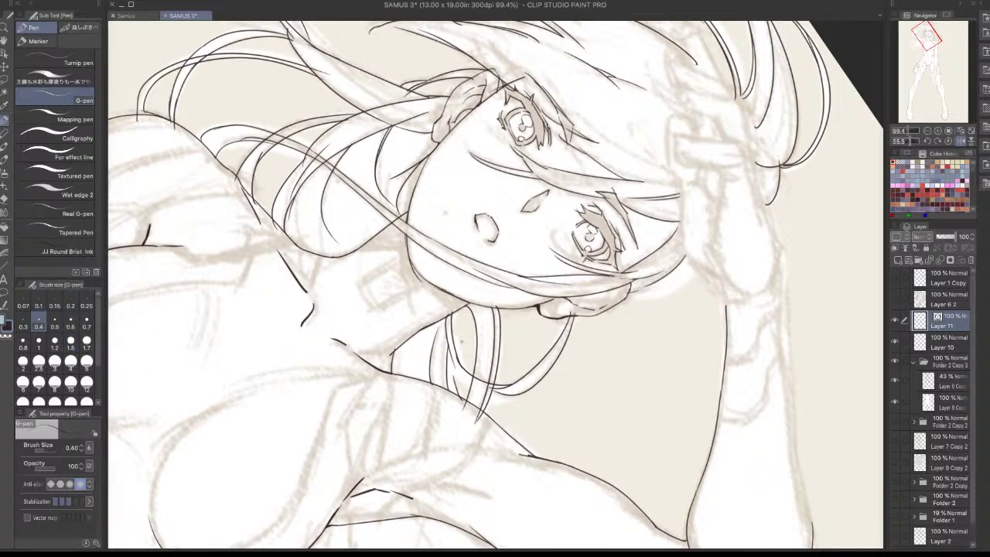
drag(461, 338, 489, 450)
key(ctrl+z)
drag(542, 409, 556, 462)
key(ctrl+z)
Set the G-pen size to 0.30 and try a looping stroke across the strands at the far shoulder
scroll(489, 404, up, 2)
mouse_move(487, 420)
mouse_down()
mouse_move(521, 365)
mouse_move(494, 446)
mouse_move(648, 447)
mouse_up()
key(ctrl+z)
key(ctrl+z)
key(ctrl+z)
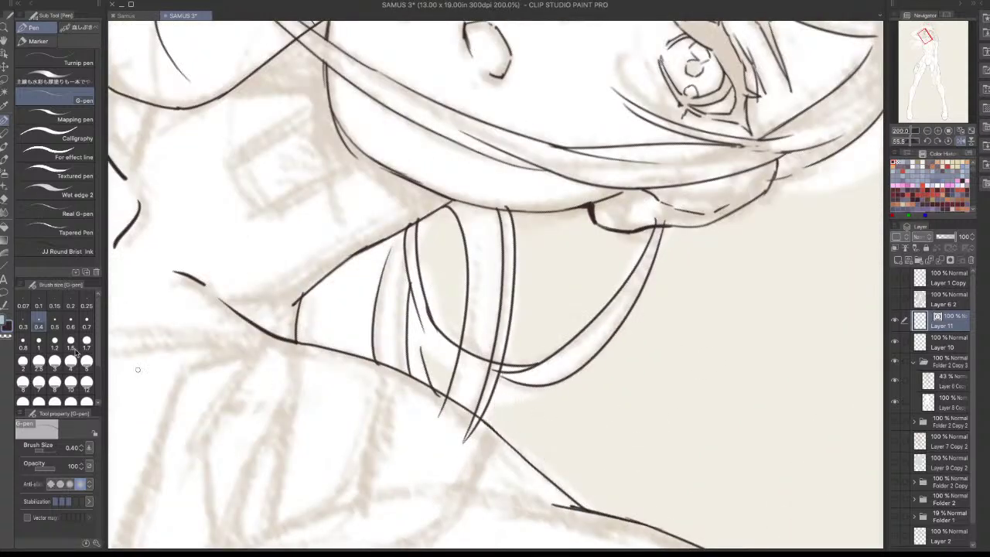
click(23, 327)
drag(385, 386, 451, 431)
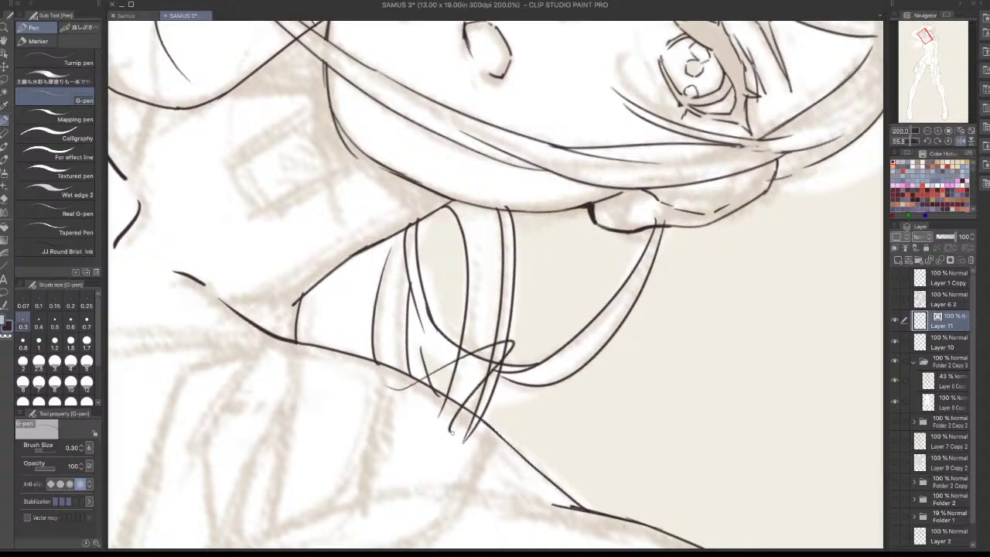
Ink a fringe strand line sweeping down from beneath the raised hand toward the brow, undoing unwanted attempts
scroll(451, 432, down, 5)
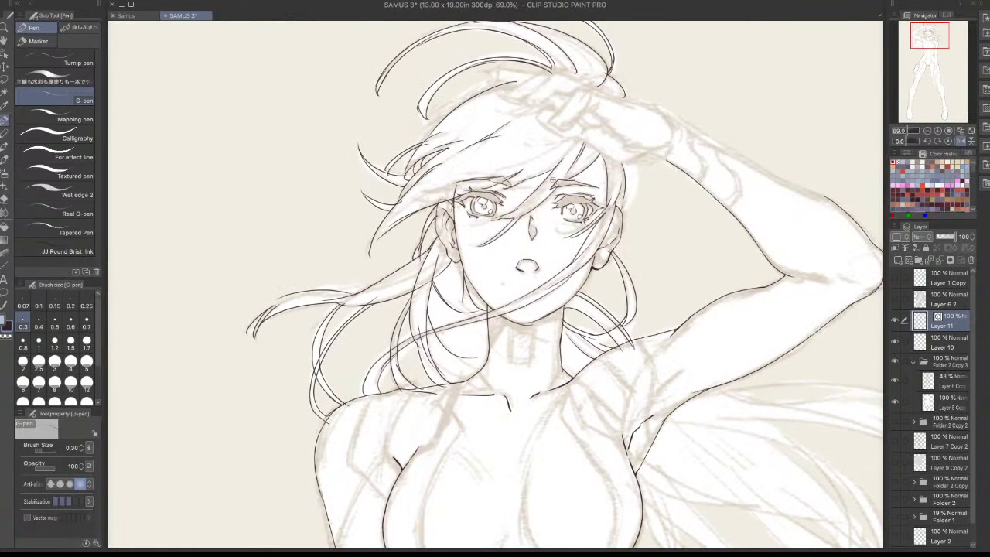
scroll(554, 180, up, 3)
mouse_move(538, 273)
mouse_down()
mouse_move(461, 337)
mouse_move(478, 330)
mouse_up()
key(ctrl+z)
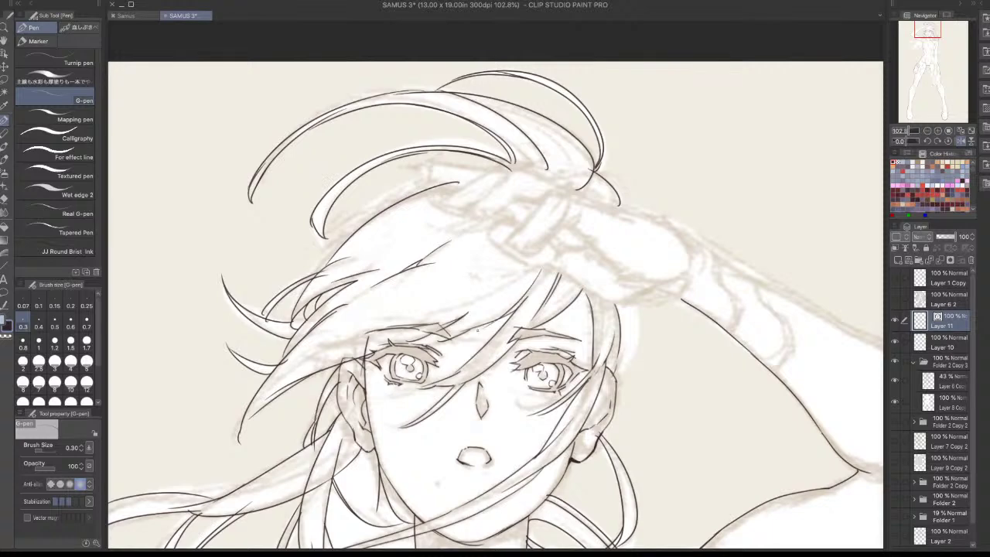
key(ctrl+z)
drag(549, 266, 490, 321)
drag(540, 264, 418, 317)
key(ctrl+z)
drag(539, 265, 423, 322)
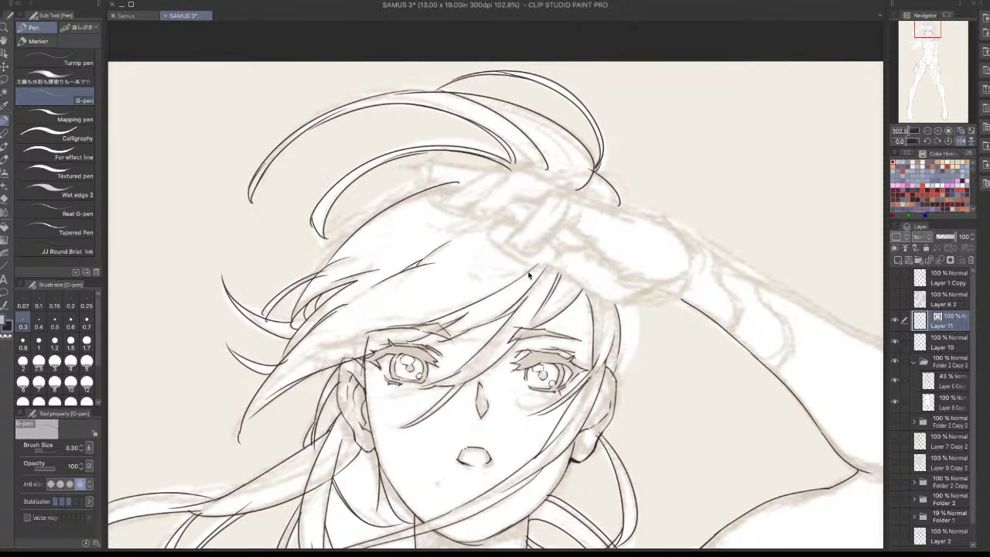
key(ctrl+z)
Test G-pen strokes at size 0.50 on the blank canvas above the raised arm, examine their edges closely, and undo them
key(bracketright)
key(bracketright)
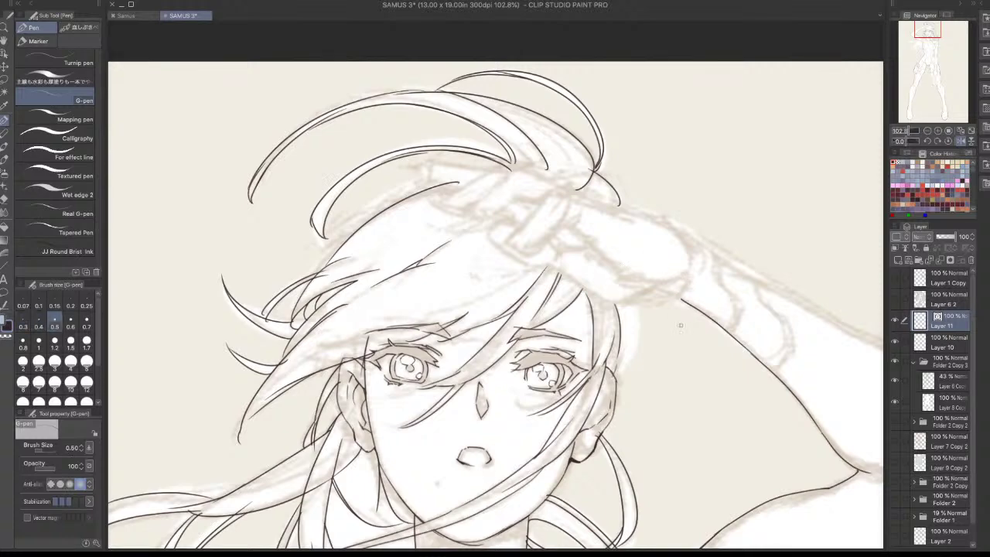
mouse_move(643, 287)
mouse_down()
mouse_move(464, 361)
mouse_move(464, 382)
mouse_up()
drag(685, 188, 550, 288)
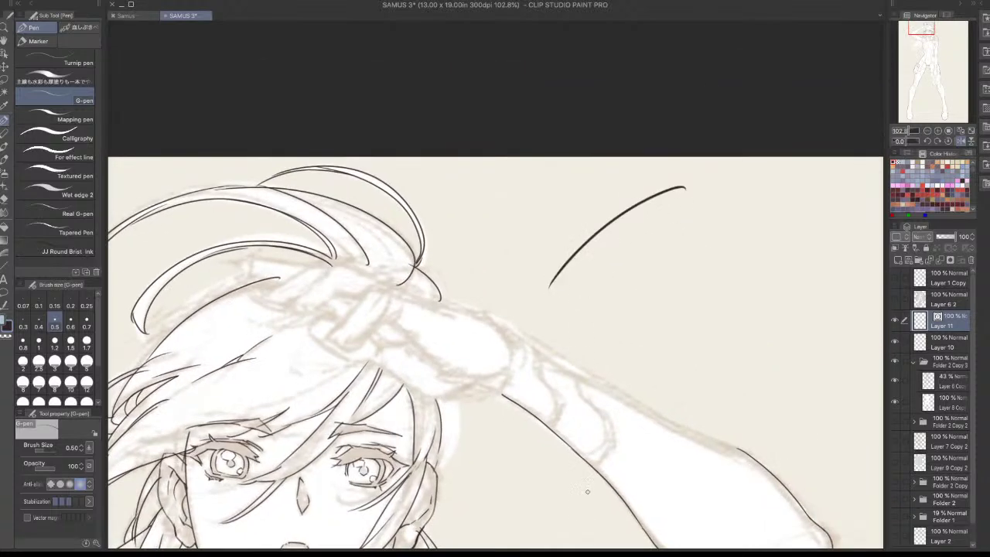
scroll(588, 291, up, 10)
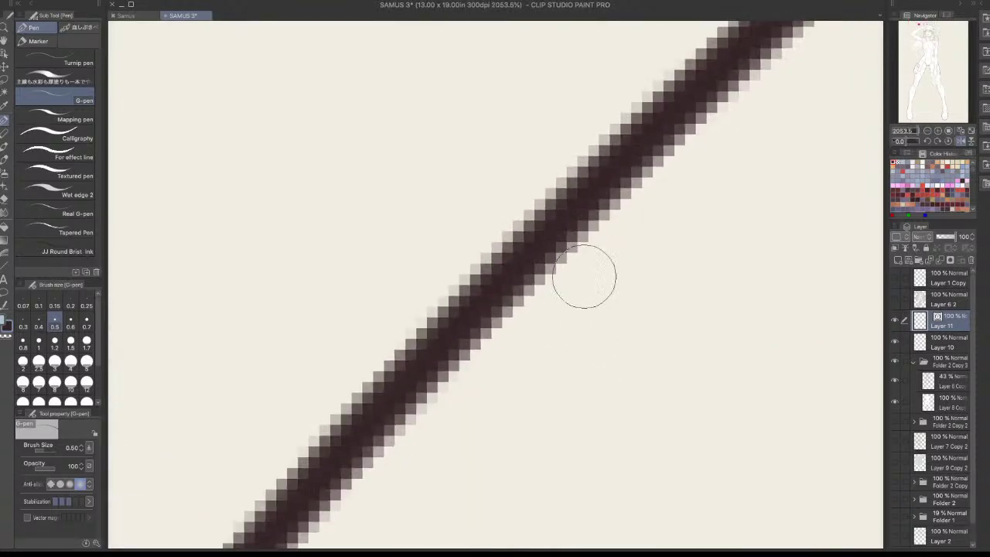
scroll(581, 329, down, 10)
key(ctrl+z)
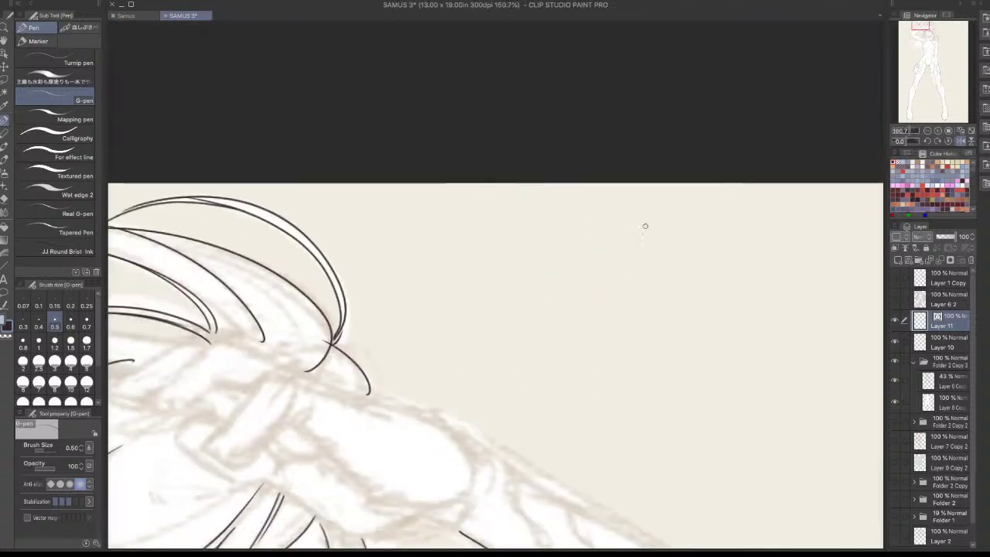
drag(688, 200, 486, 371)
scroll(581, 266, up, 5)
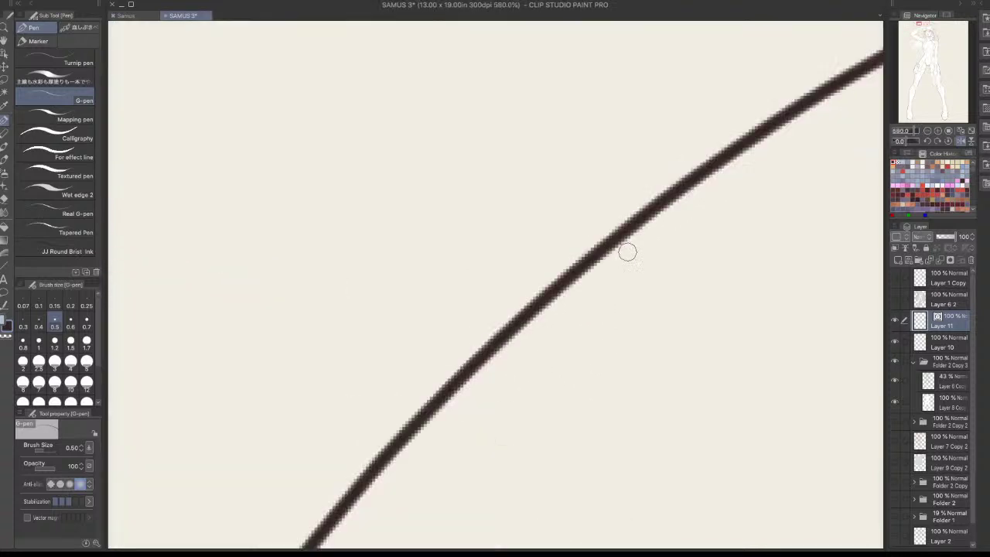
drag(616, 220, 557, 275)
key(ctrl+z)
key(ctrl+z)
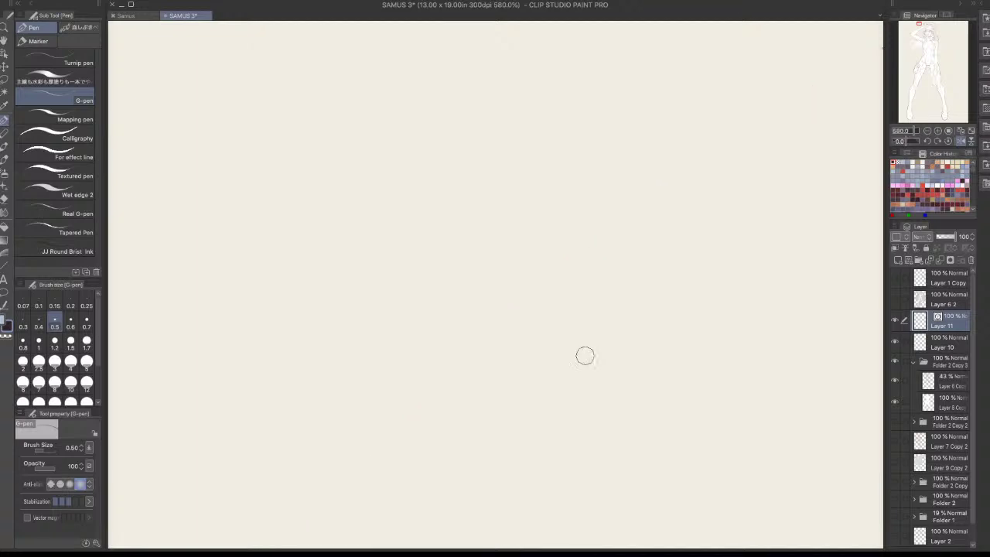
Try to ink the outer hair edge from below the raised hand to the far ear at size 0.50
scroll(584, 354, down, 3)
scroll(509, 392, down, 5)
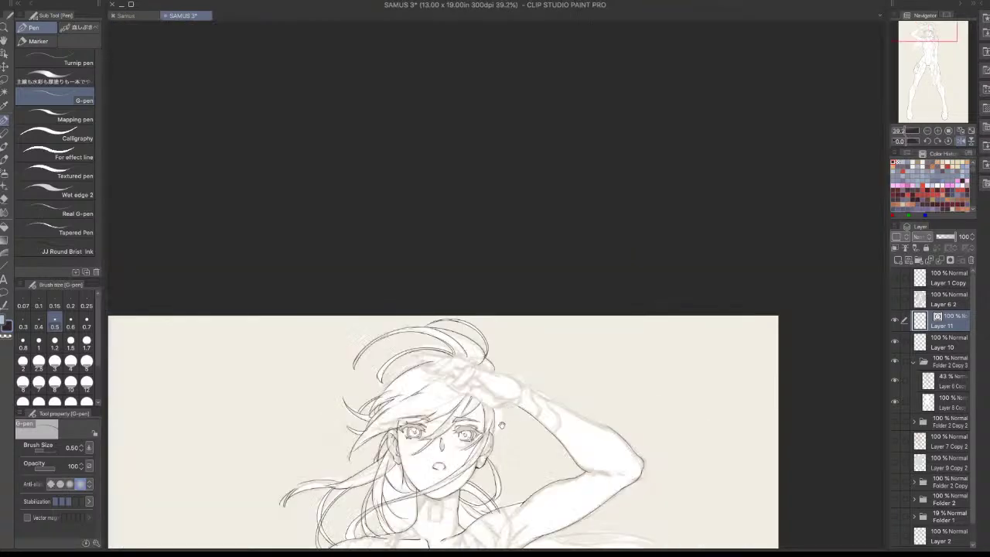
drag(533, 468, 557, 373)
scroll(537, 348, up, 4)
drag(526, 252, 499, 340)
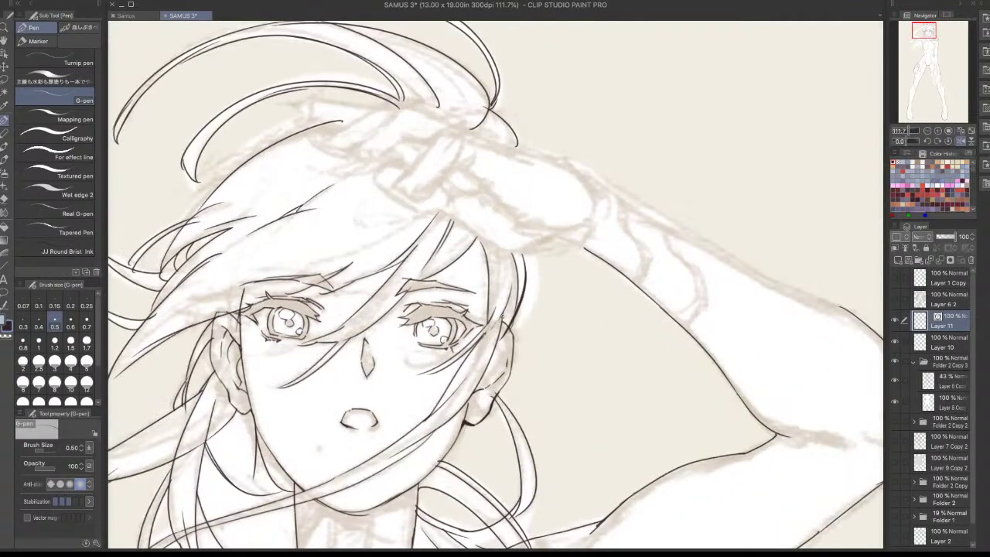
key(ctrl+z)
drag(517, 258, 521, 318)
key(ctrl+z)
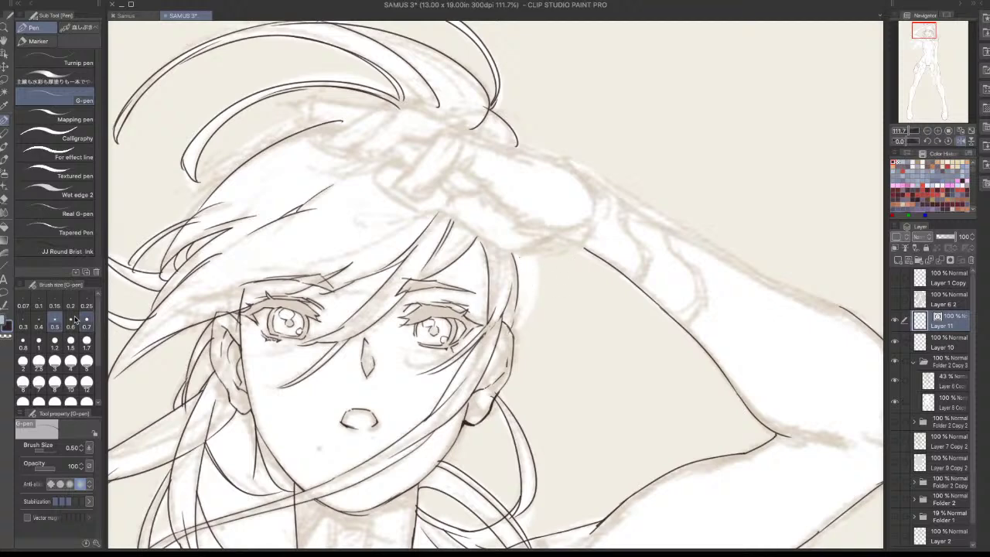
Set the G-pen size to 0.30 and ink thin outer strand lines from the raised hand down to the far ear
click(22, 323)
drag(526, 275, 521, 331)
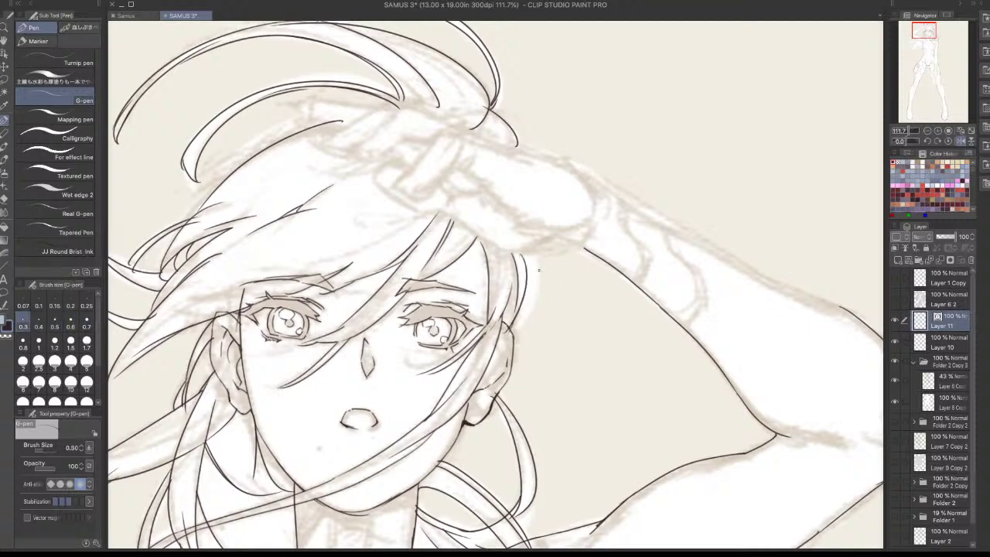
key(ctrl+z)
drag(528, 255, 530, 299)
key(ctrl+z)
mouse_move(528, 254)
mouse_down()
mouse_move(529, 301)
mouse_move(507, 341)
mouse_up()
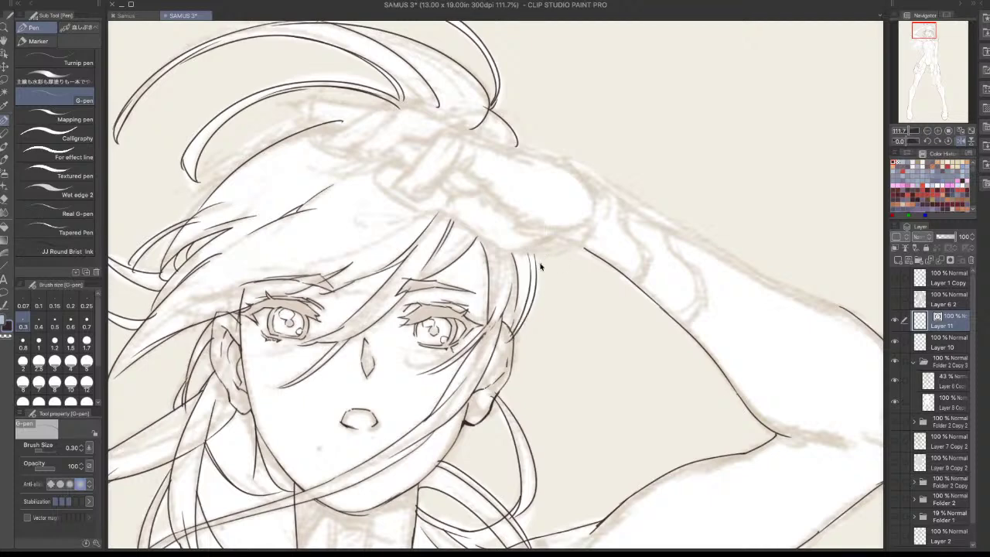
key(ctrl+z)
Extend the crown's hair outline up to the base of the loose upper strands beside the raised hand
drag(438, 372, 559, 516)
drag(686, 232, 555, 150)
drag(485, 243, 447, 309)
key(ctrl+z)
key(ctrl+z)
drag(497, 235, 453, 306)
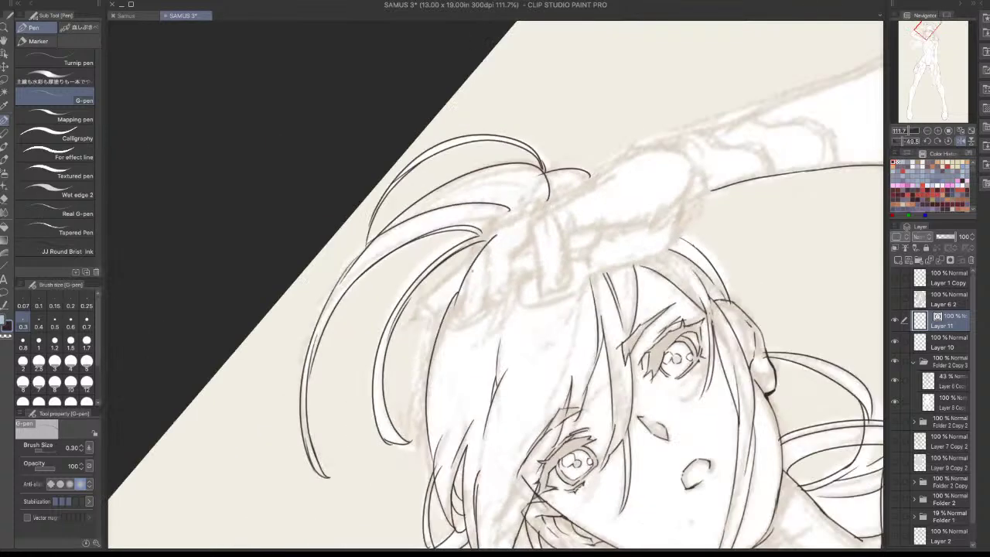
Hide Layer 11 and Layer 10 to examine the rough sketch of the head and hair without the line art
drag(568, 287, 487, 289)
drag(565, 371, 507, 257)
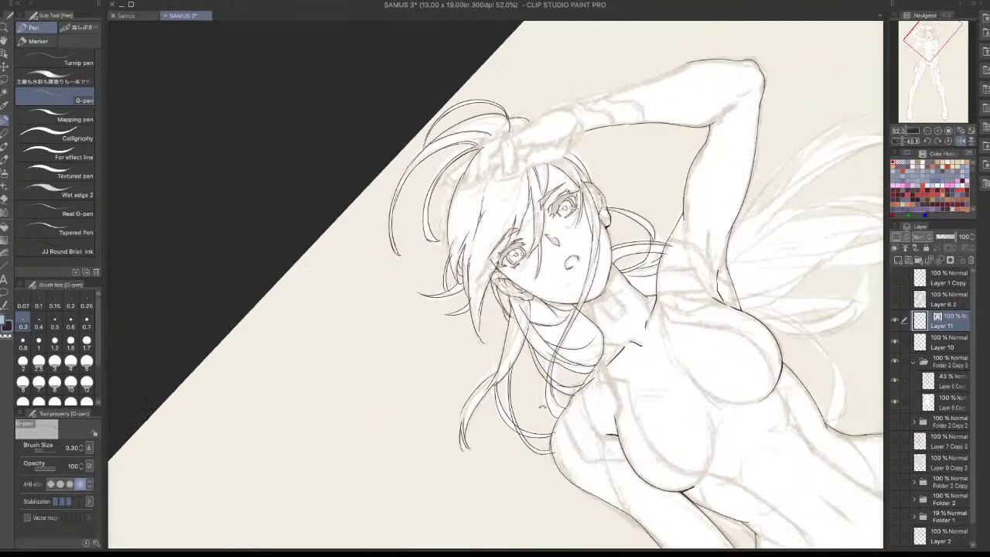
drag(754, 258, 536, 512)
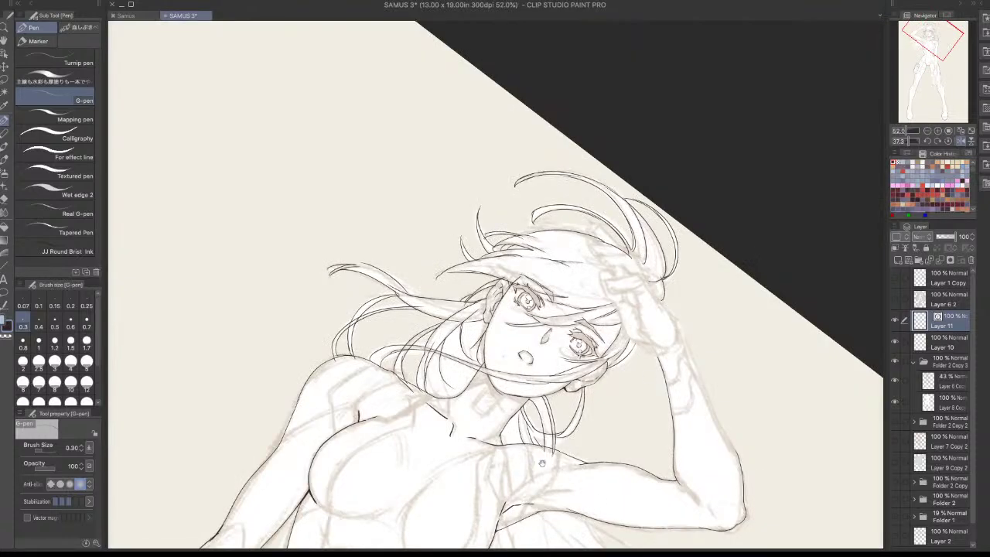
drag(668, 352, 670, 226)
click(895, 319)
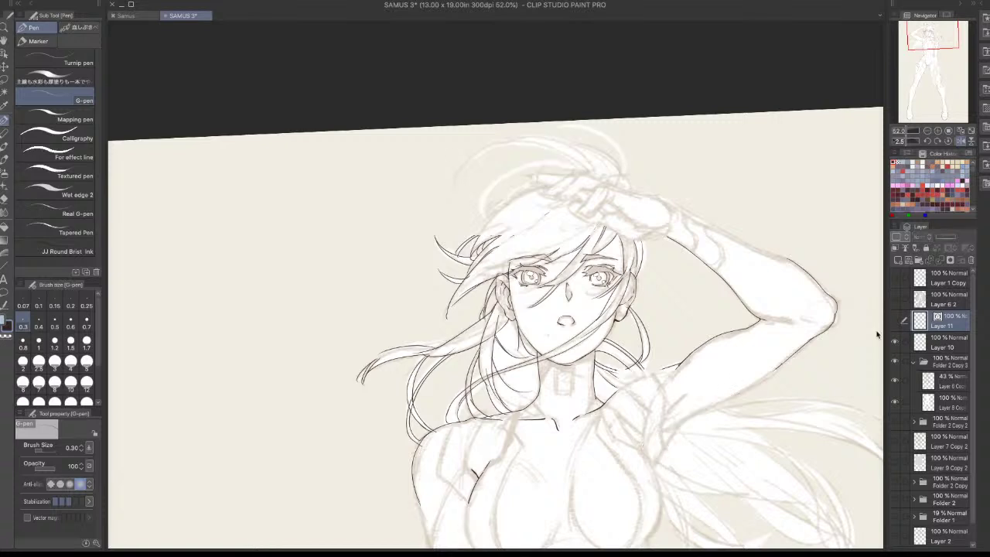
drag(596, 323, 638, 325)
click(895, 342)
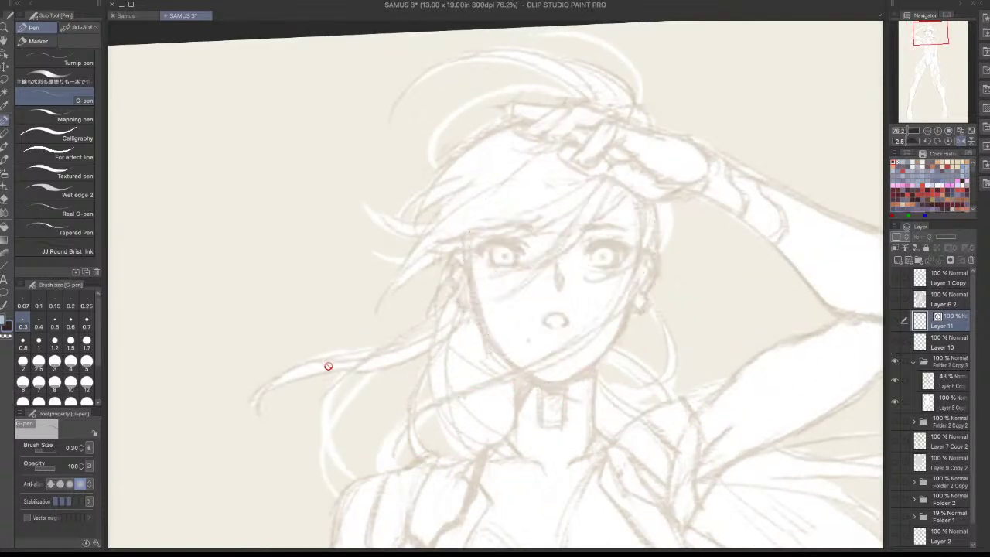
scroll(392, 411, up, 3)
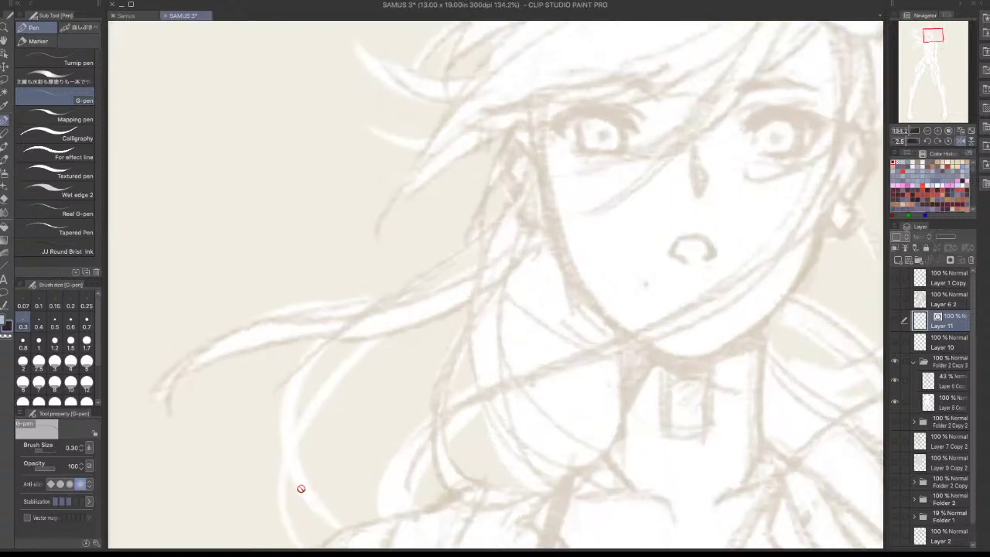
scroll(367, 444, down, 2)
drag(368, 445, 405, 322)
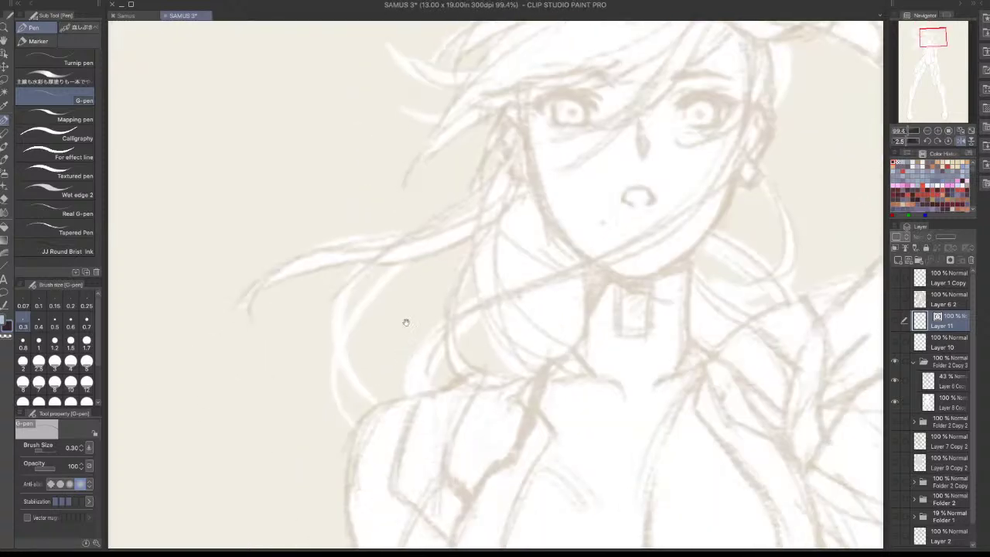
Select the Turnip pen and show Layer 11 and Layer 10 again
click(59, 116)
click(58, 60)
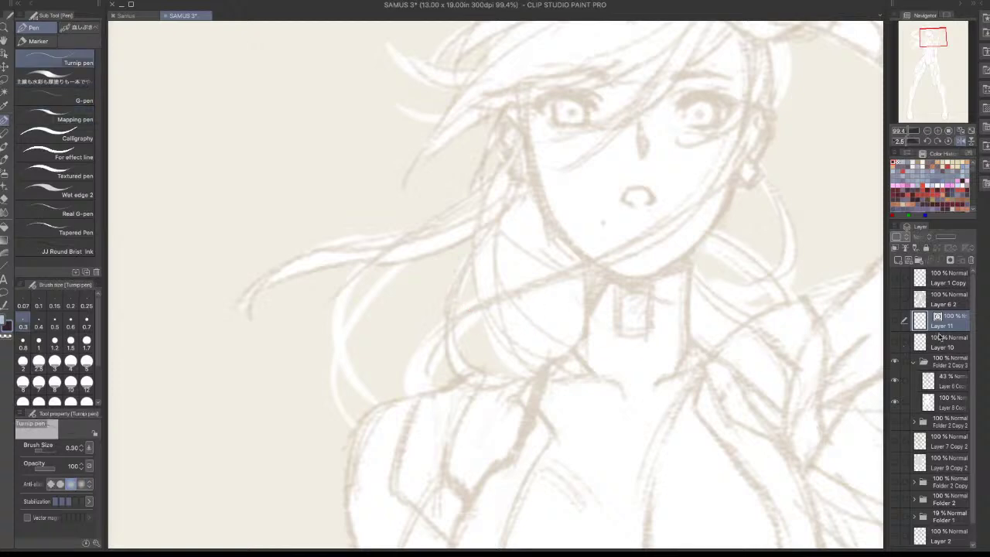
click(895, 321)
Switch to the JJ Round Brist Ink brush and increase its size to 2.50
key(period)
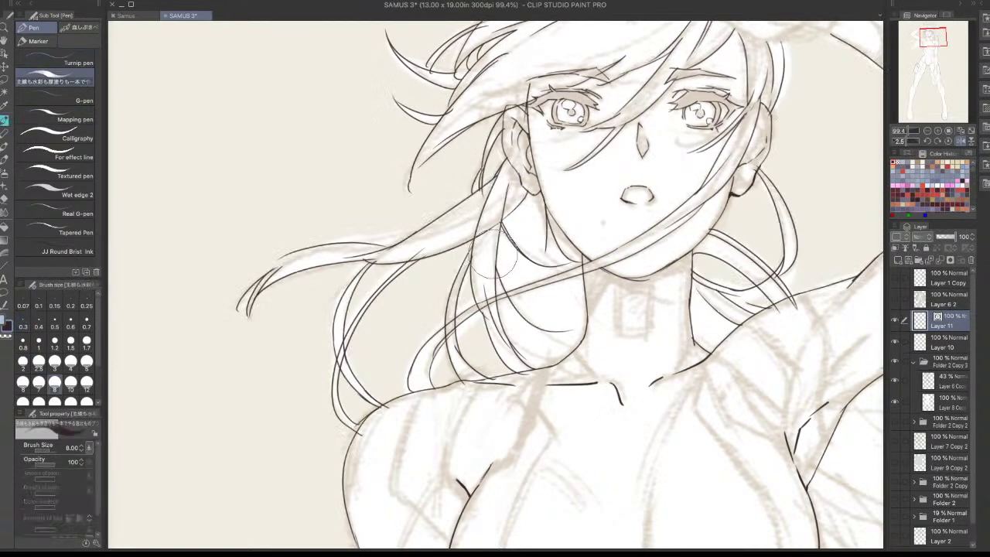
key(comma)
key(comma)
key(period)
key(p)
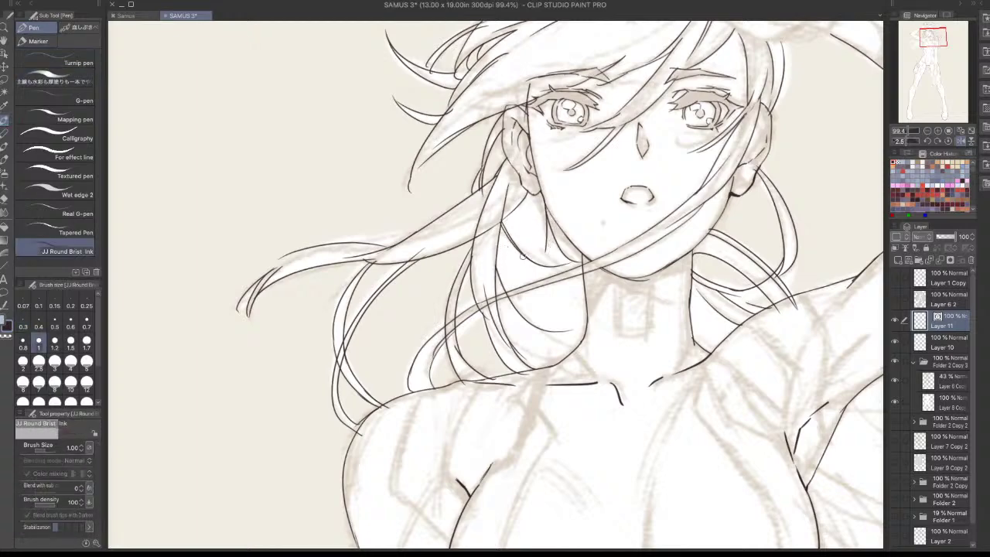
key(bracketright)
key(bracketright)
key(bracketright)
key(bracketright)
key(bracketright)
Paint thick dark trial strokes over the near-side hair, sweeping from around the ear and jaw out toward the shoulder
mouse_move(538, 135)
mouse_down()
mouse_move(492, 208)
mouse_move(318, 334)
mouse_up()
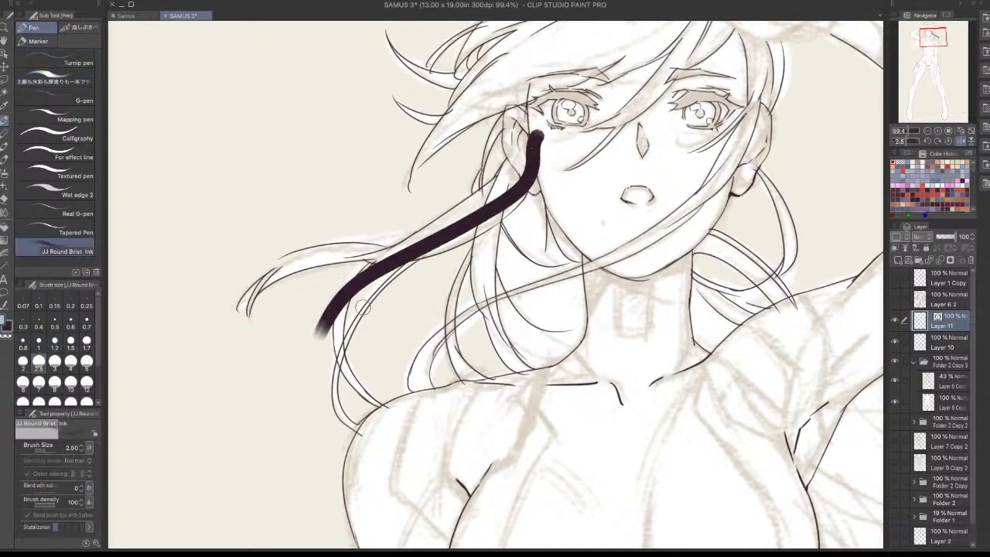
key(ctrl+z)
mouse_move(519, 159)
mouse_down()
mouse_move(321, 325)
mouse_move(302, 410)
mouse_up()
drag(314, 322, 430, 229)
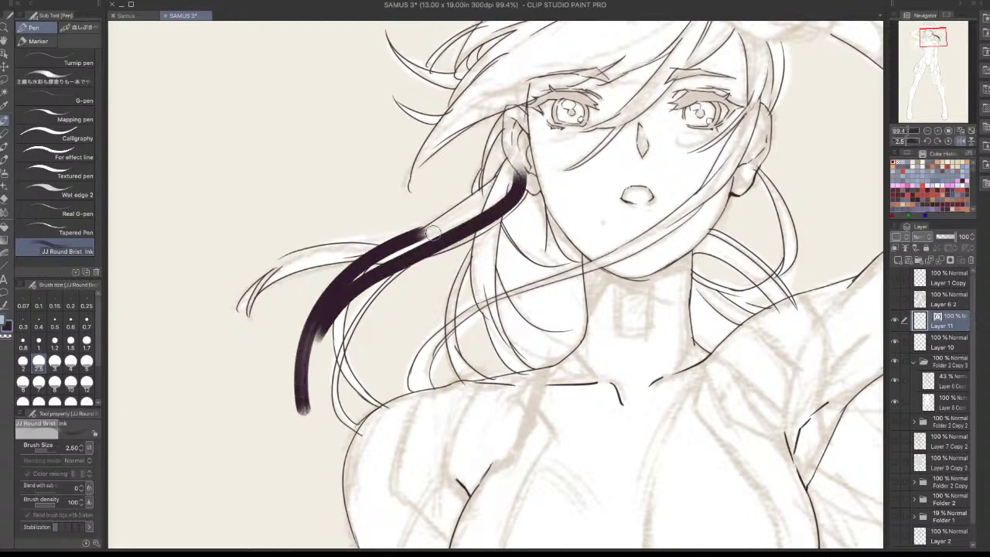
drag(362, 272, 451, 225)
mouse_move(550, 207)
mouse_down()
mouse_move(425, 362)
mouse_move(474, 304)
mouse_move(496, 294)
mouse_up()
drag(442, 323, 505, 289)
mouse_move(478, 139)
mouse_down()
mouse_move(361, 171)
mouse_move(298, 263)
mouse_up()
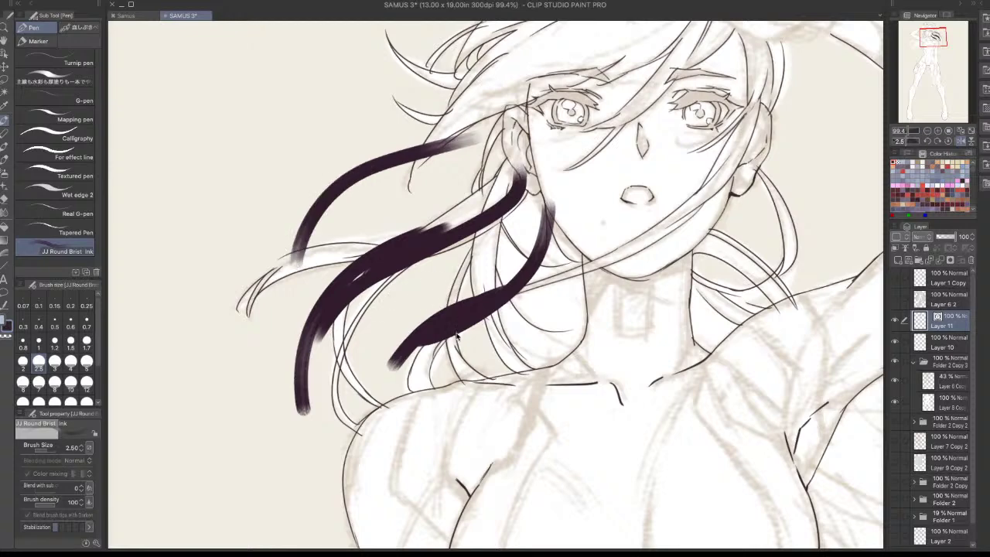
Enlarge the JJ Round Brist Ink brush to size 10 and paint broad dark trial strokes over the near-side hair by the ear
key(ctrl+z)
drag(418, 333, 519, 147)
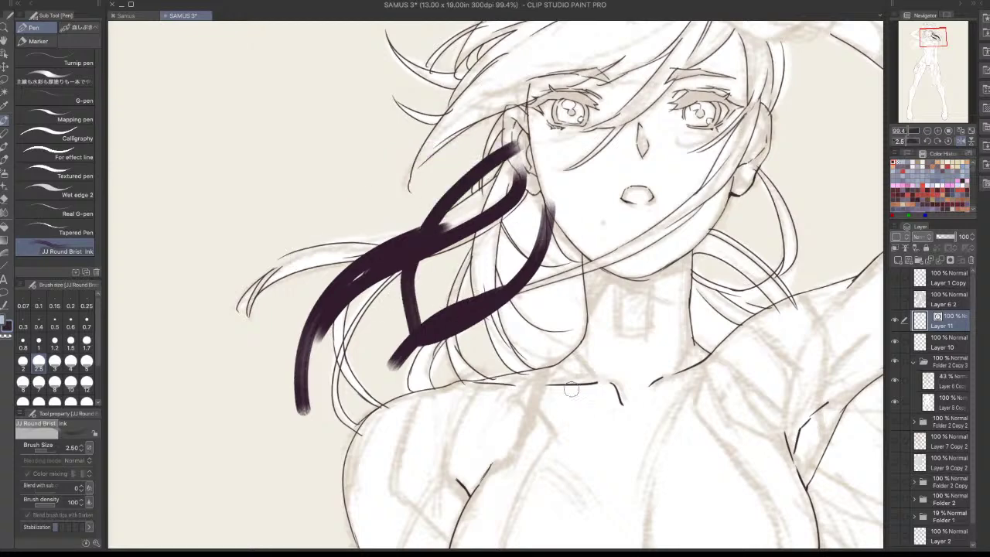
key(bracketright)
key(bracketright)
key(bracketright)
key(bracketright)
key(bracketright)
key(bracketright)
key(bracketright)
mouse_move(513, 138)
mouse_down()
mouse_move(504, 164)
mouse_move(422, 244)
mouse_up()
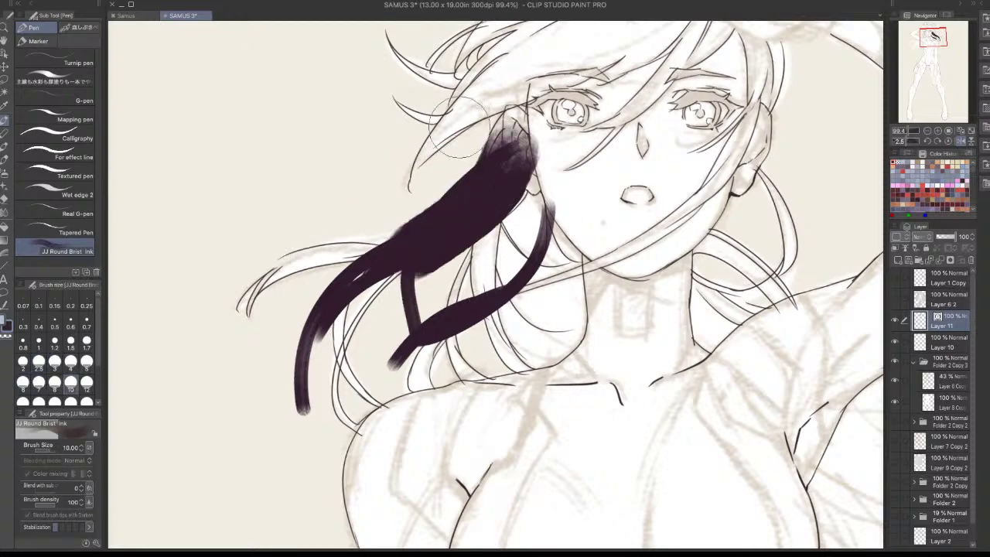
drag(422, 90, 331, 267)
mouse_move(367, 226)
mouse_down()
mouse_move(387, 172)
mouse_move(455, 107)
mouse_up()
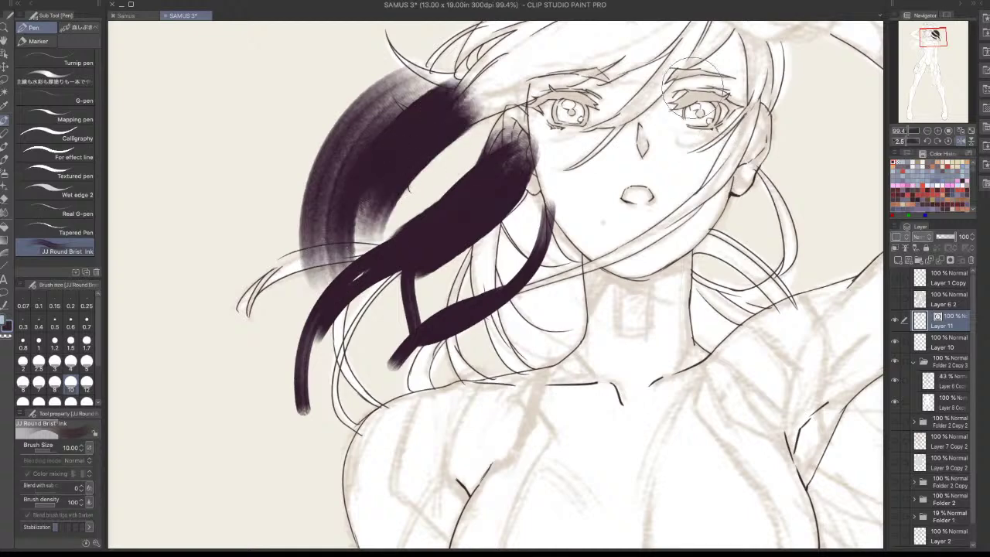
Try broad sweeping strokes outward from the near shoulder and beside the lower hair, and undo them
drag(693, 88, 758, 211)
key(ctrl+z)
mouse_move(463, 345)
mouse_down()
mouse_move(205, 451)
mouse_move(332, 375)
mouse_up()
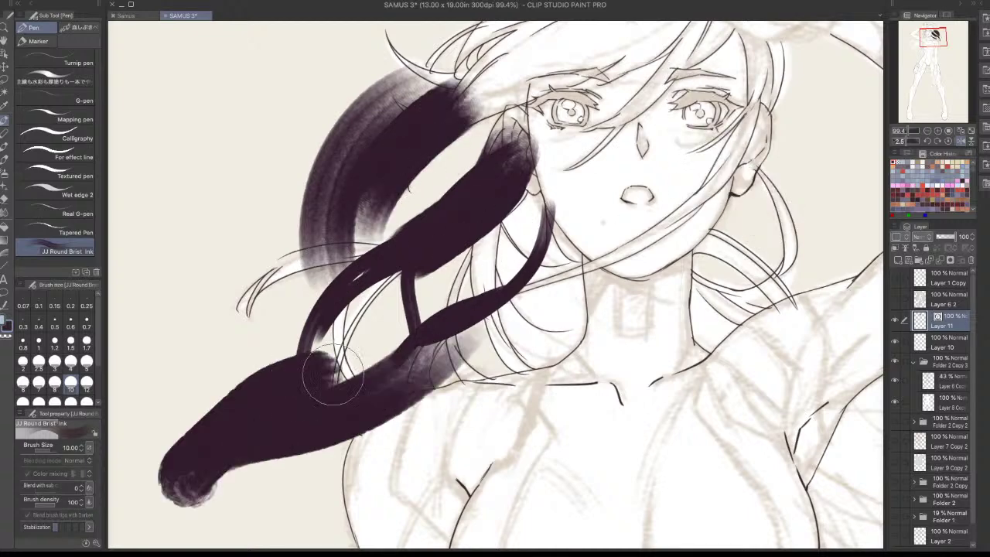
drag(232, 472, 418, 387)
mouse_move(375, 336)
mouse_down()
mouse_move(202, 368)
mouse_move(367, 345)
mouse_up()
key(ctrl+z)
drag(244, 391, 384, 349)
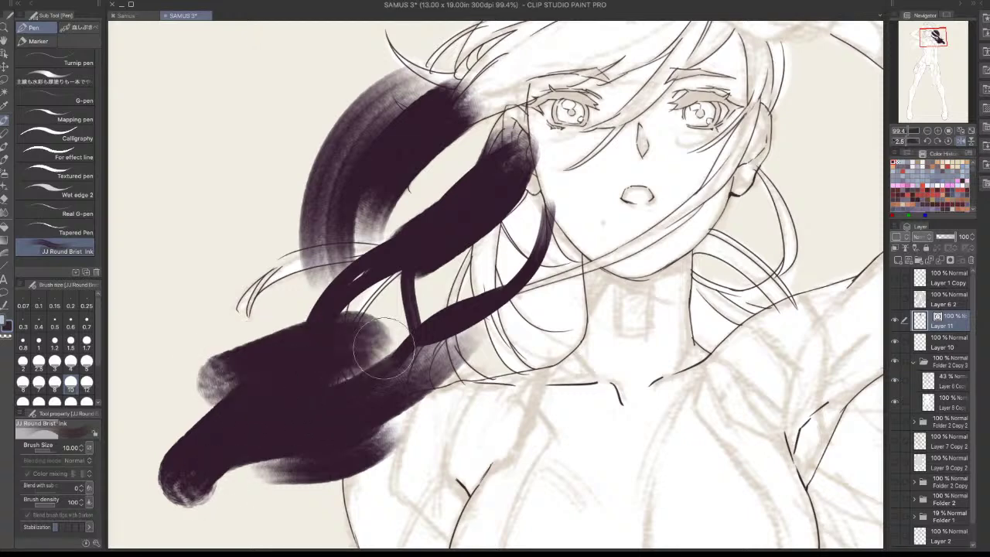
key(ctrl+z)
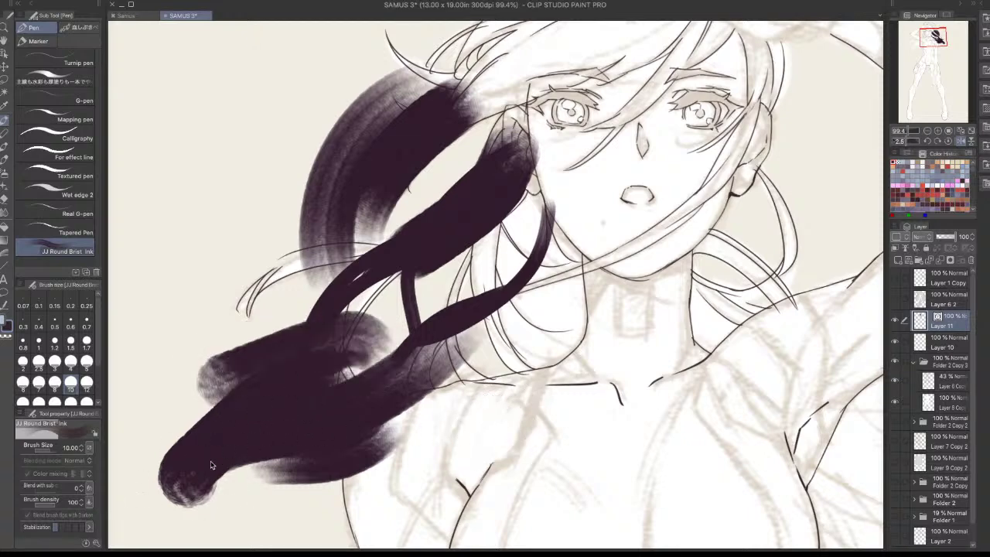
key(ctrl+z)
drag(141, 487, 202, 416)
key(ctrl+z)
drag(147, 435, 165, 407)
drag(208, 327, 333, 283)
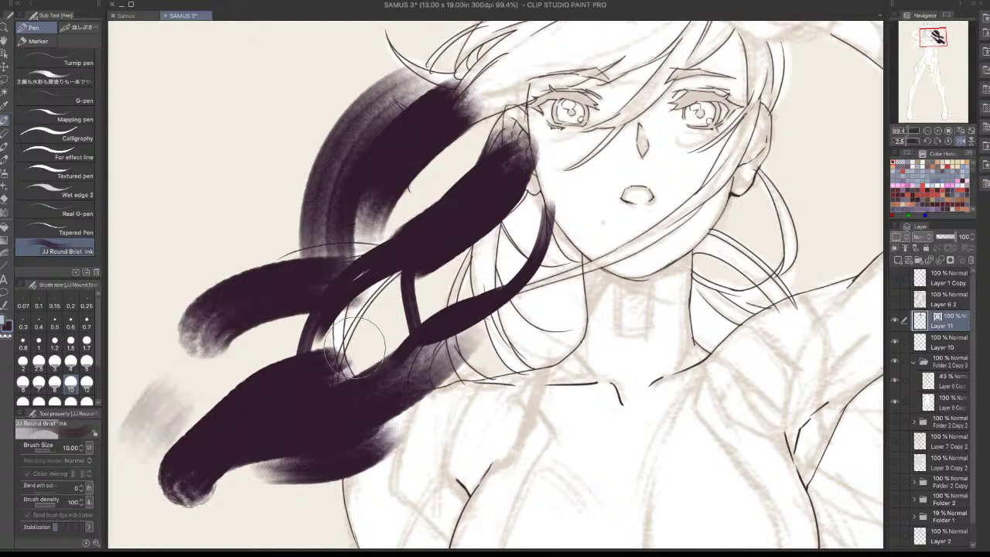
key(ctrl+z)
key(ctrl+z)
key(ctrl+z)
key(ctrl+z)
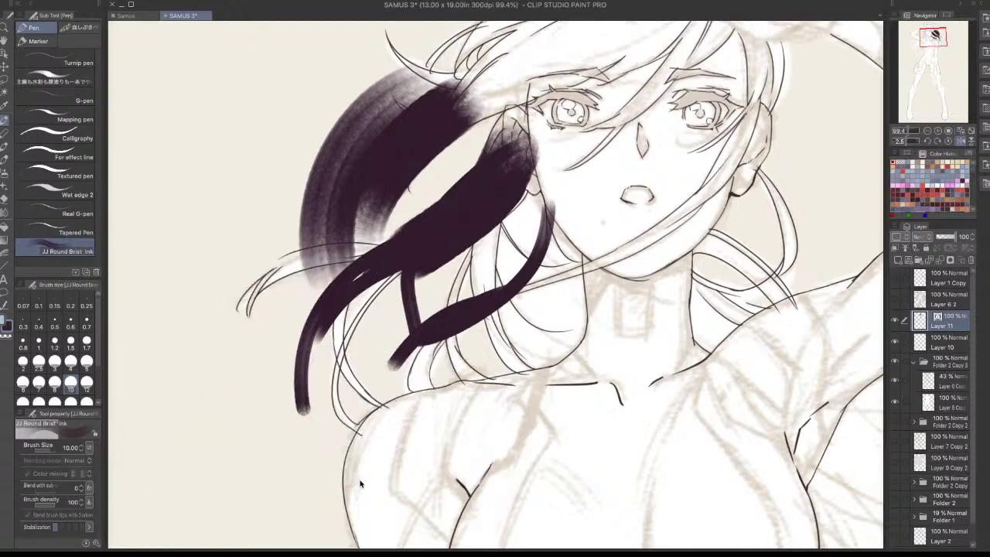
Undo all the thick trial strokes on Layer 11 back to the clean hair line art
key(ctrl+z)
key(ctrl+y)
click(945, 341)
click(963, 326)
key(ctrl+z)
key(ctrl+z)
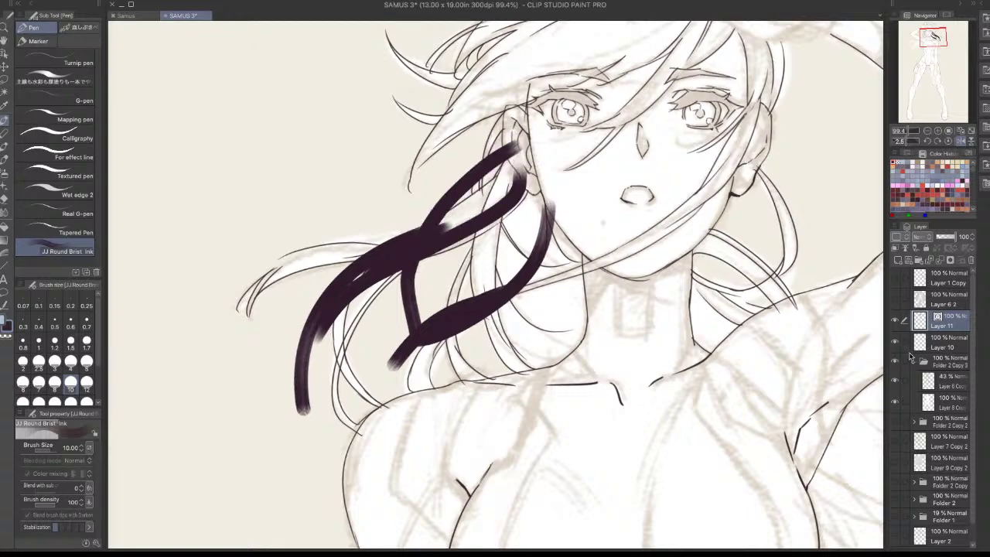
key(ctrl+z)
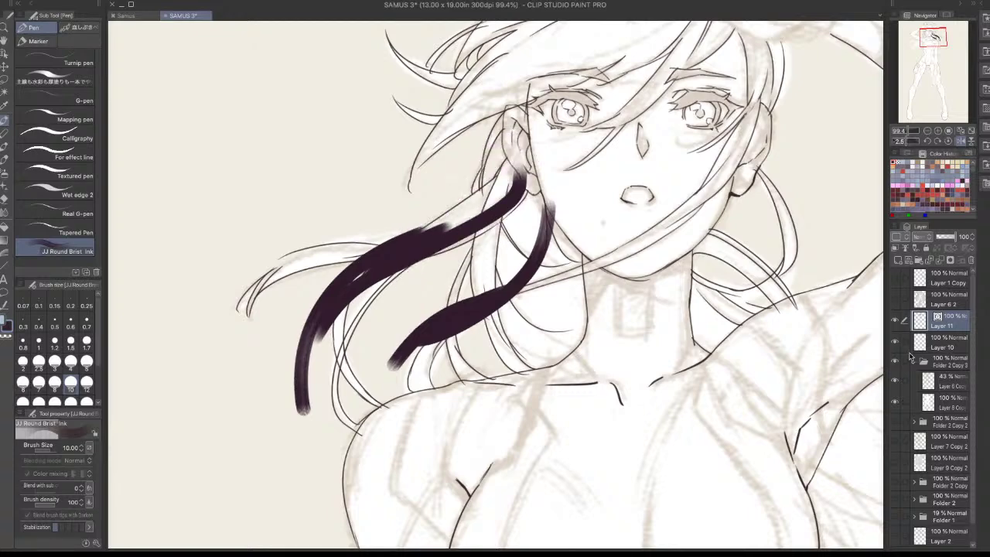
key(ctrl+z)
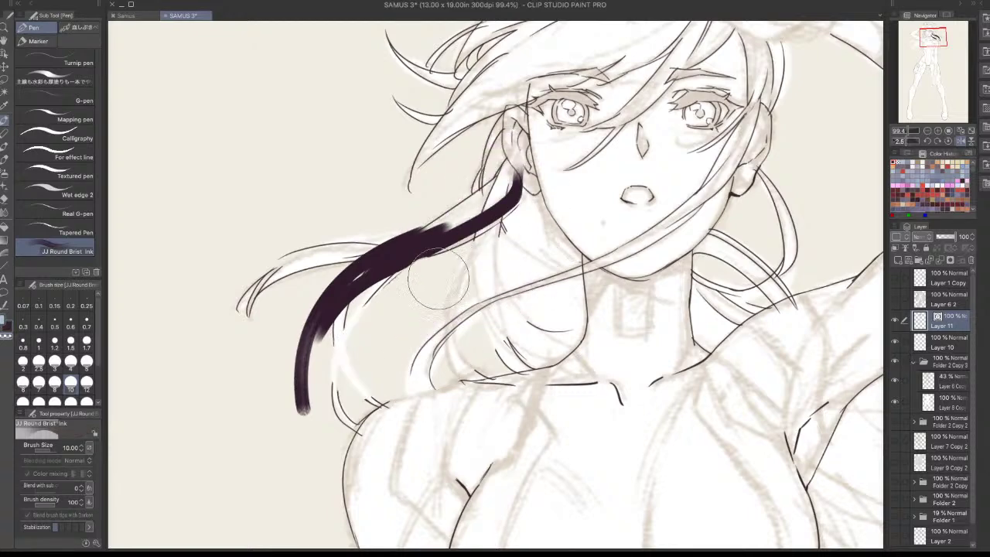
key(ctrl+z)
key(ctrl+z)
key(ctrl+z)
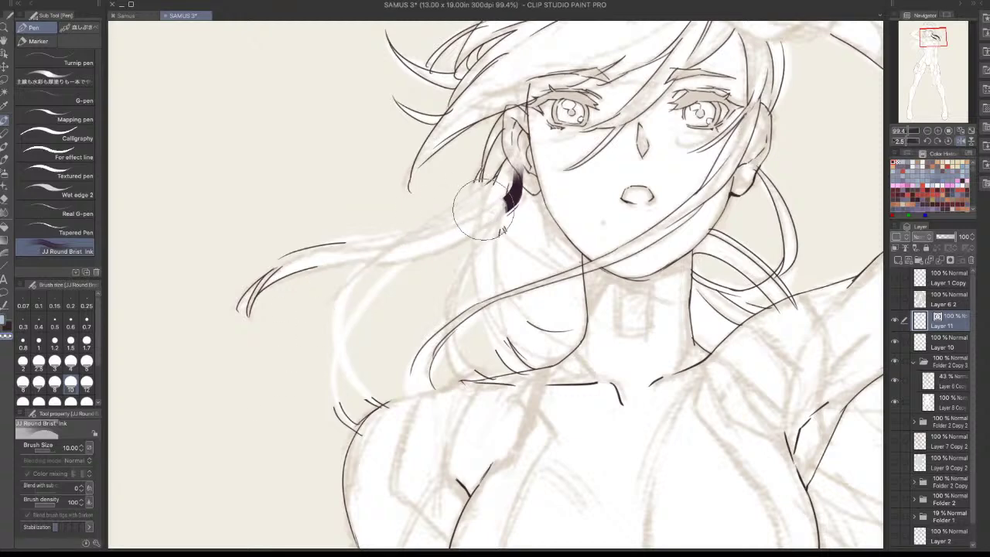
key(ctrl+z)
key(ctrl+z)
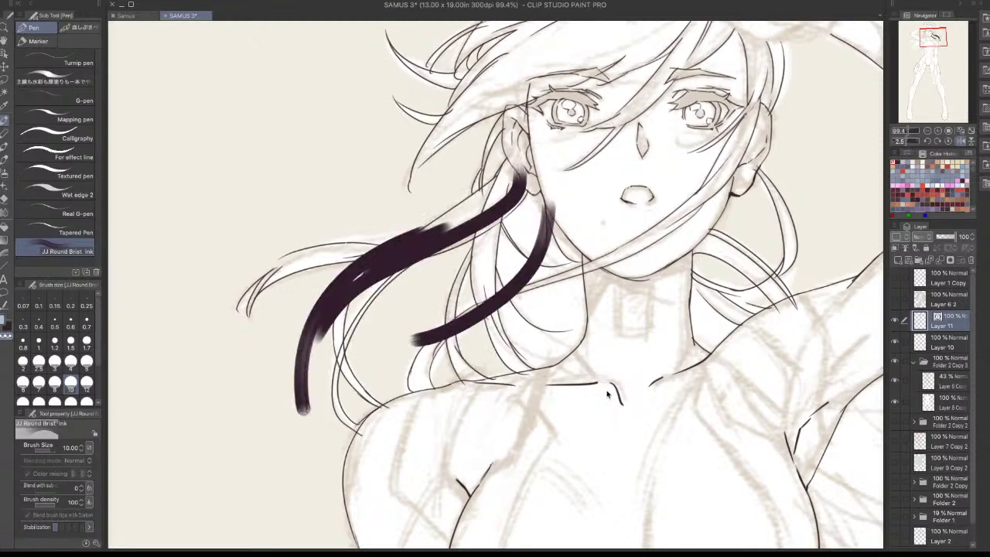
key(ctrl+z)
key(ctrl+z)
key(ctrl+z)
key(ctrl+z)
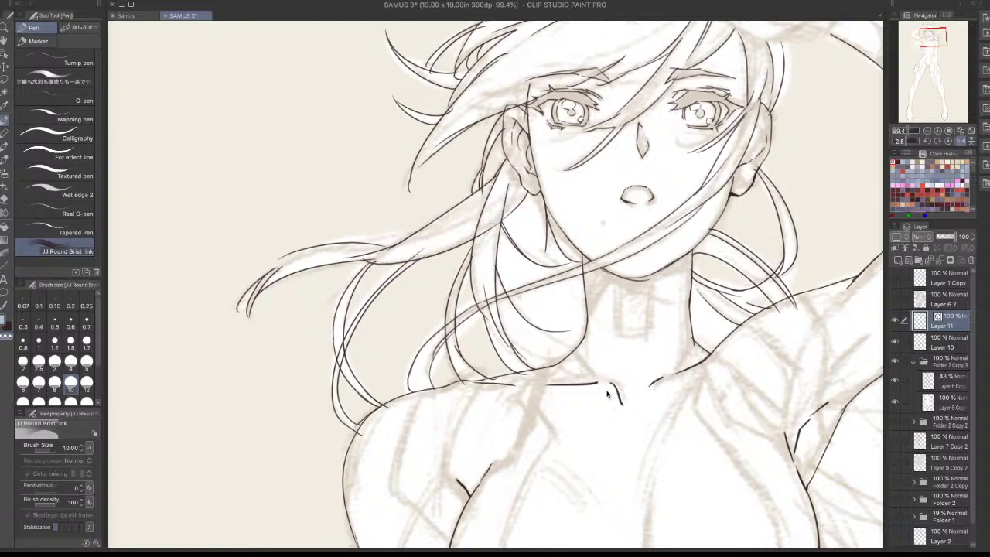
Select Layer 10 and paint broad dark hair strokes from the near-side ear down toward the shoulder with the size 10 brush
click(945, 342)
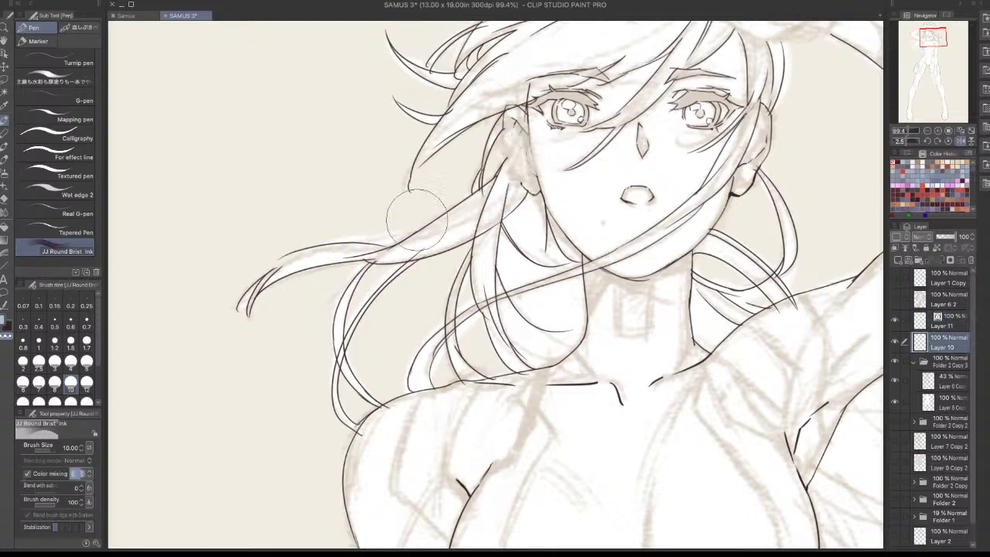
drag(503, 159, 306, 445)
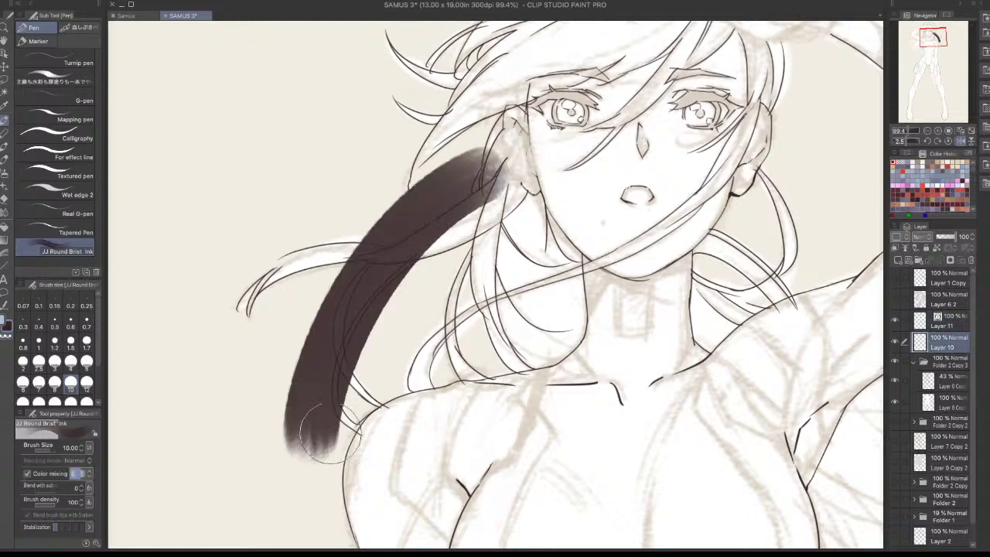
drag(542, 174, 302, 441)
drag(541, 151, 358, 345)
mouse_move(489, 109)
mouse_down()
mouse_move(431, 116)
mouse_move(268, 260)
mouse_up()
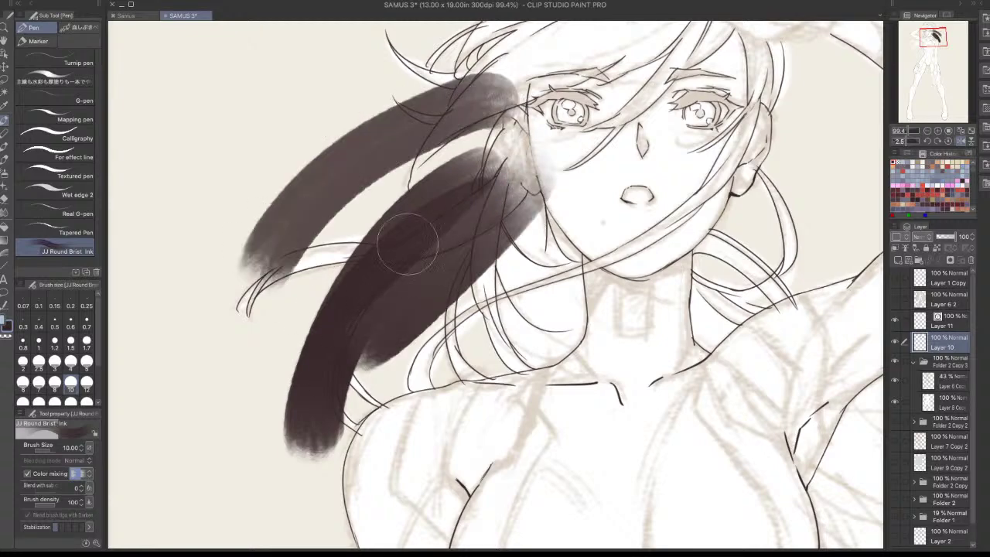
key(ctrl+z)
Extend the dark hair mass with strokes sweeping outward, down past the near shoulder, and from the far-side ear across the neck
mouse_move(489, 148)
mouse_down()
mouse_move(354, 191)
mouse_move(282, 199)
mouse_up()
drag(222, 210, 466, 149)
drag(459, 89, 370, 109)
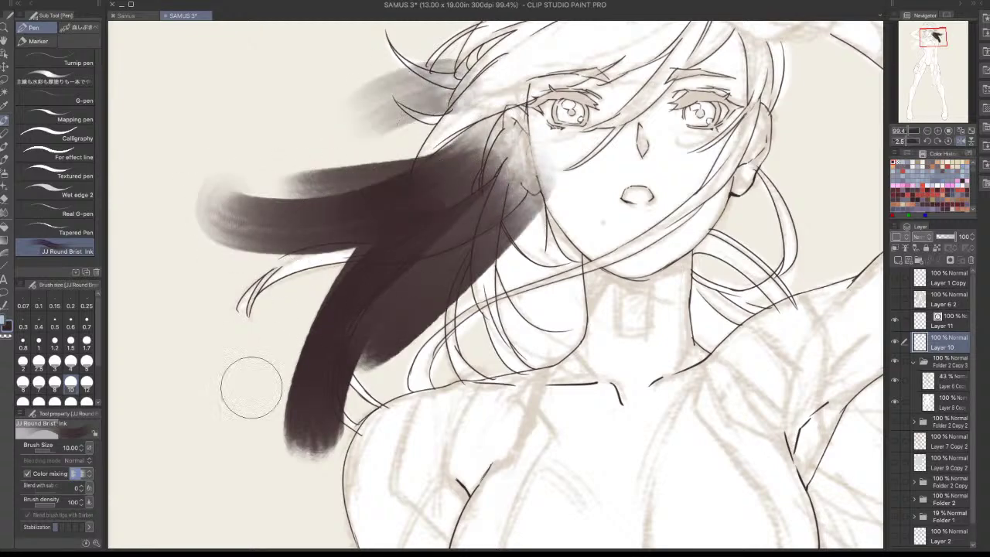
drag(246, 502, 419, 259)
drag(286, 464, 284, 444)
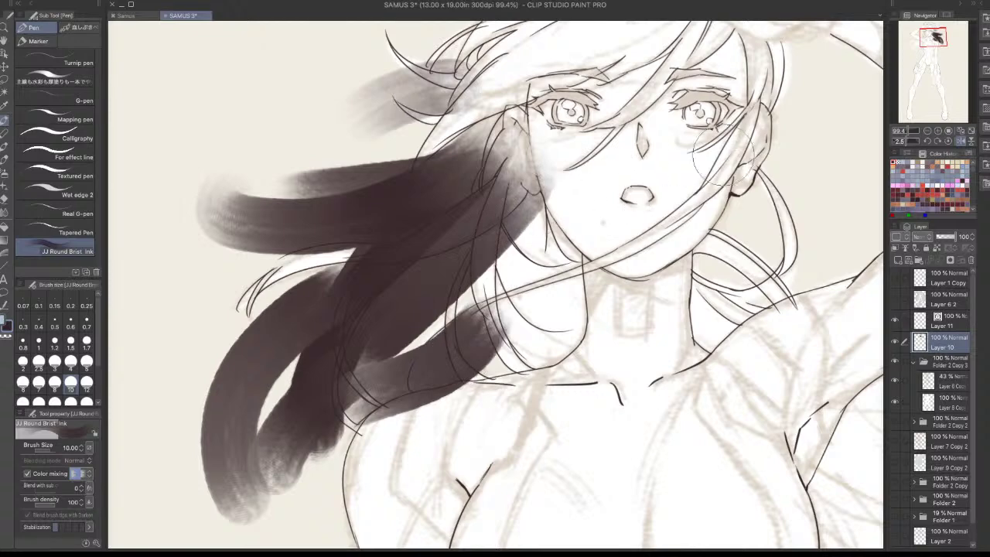
mouse_move(735, 101)
mouse_down()
mouse_move(584, 319)
mouse_move(541, 256)
mouse_move(564, 352)
mouse_move(478, 460)
mouse_move(381, 525)
mouse_up()
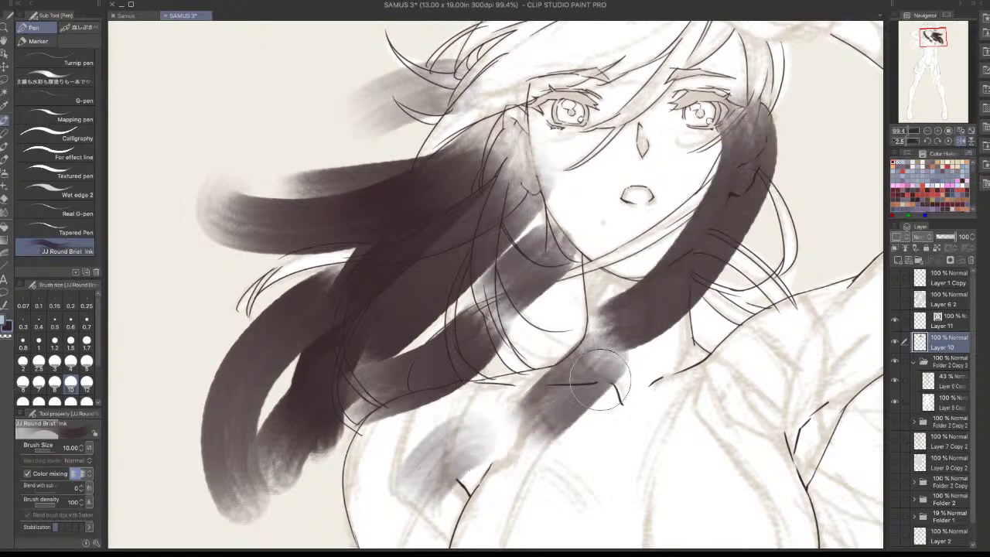
Switch to the Chalk pencil, add a new layer above Layer 10, and outline the upper wisps of painted hair
key(p)
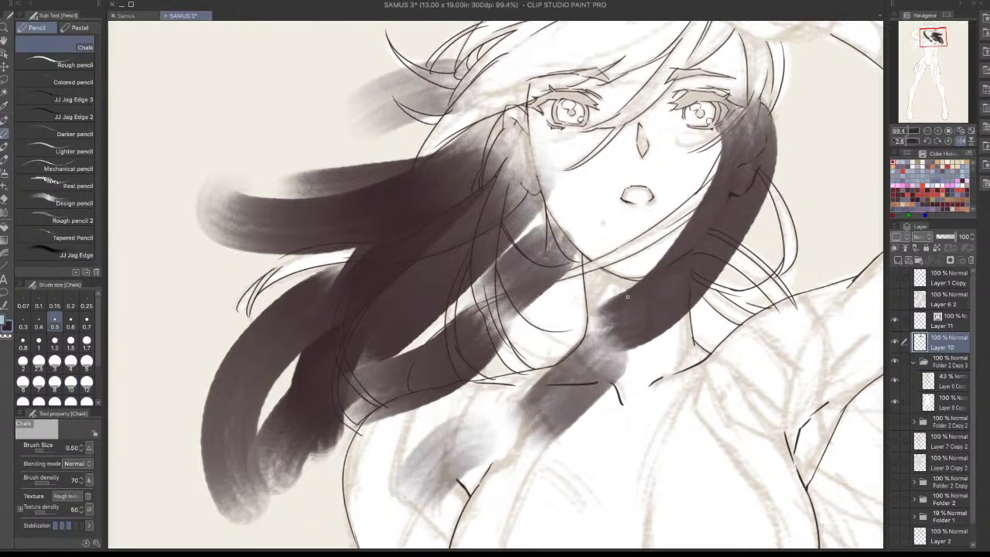
click(903, 255)
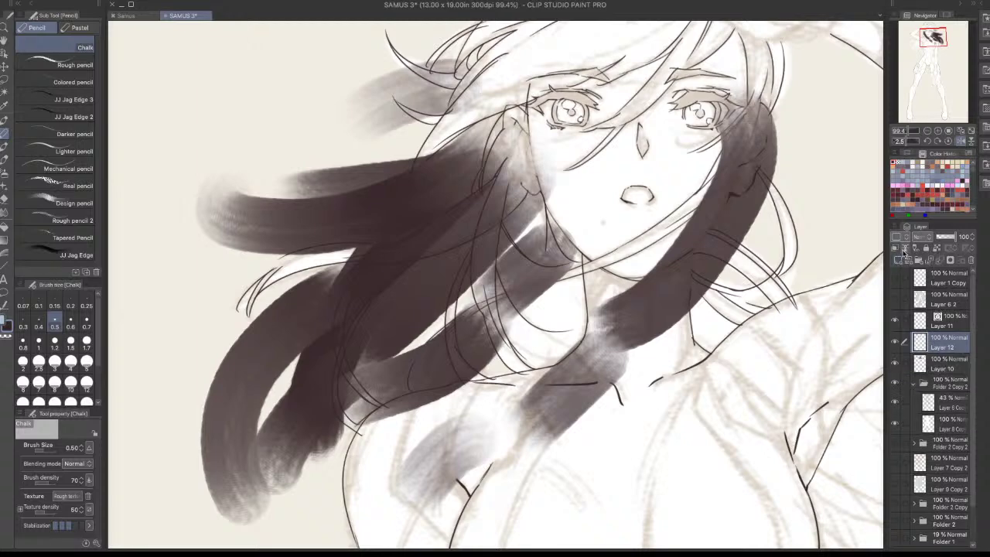
mouse_move(457, 59)
mouse_down()
mouse_move(409, 69)
mouse_move(338, 130)
mouse_move(486, 100)
mouse_move(459, 125)
mouse_move(319, 177)
mouse_move(316, 192)
mouse_move(231, 183)
mouse_up()
key(ctrl+z)
drag(326, 198, 366, 216)
drag(367, 216, 311, 360)
drag(445, 152, 339, 189)
key(ctrl+z)
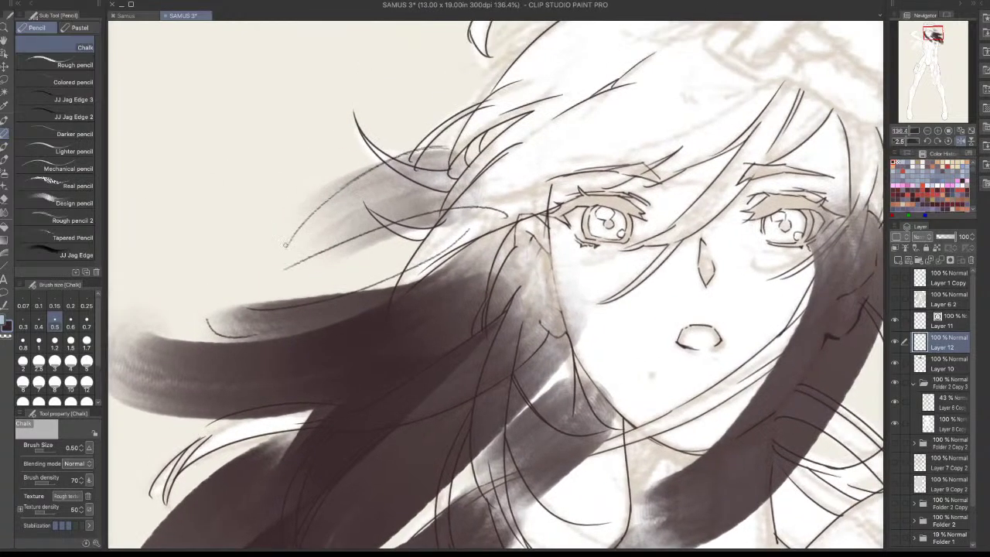
drag(471, 208, 292, 266)
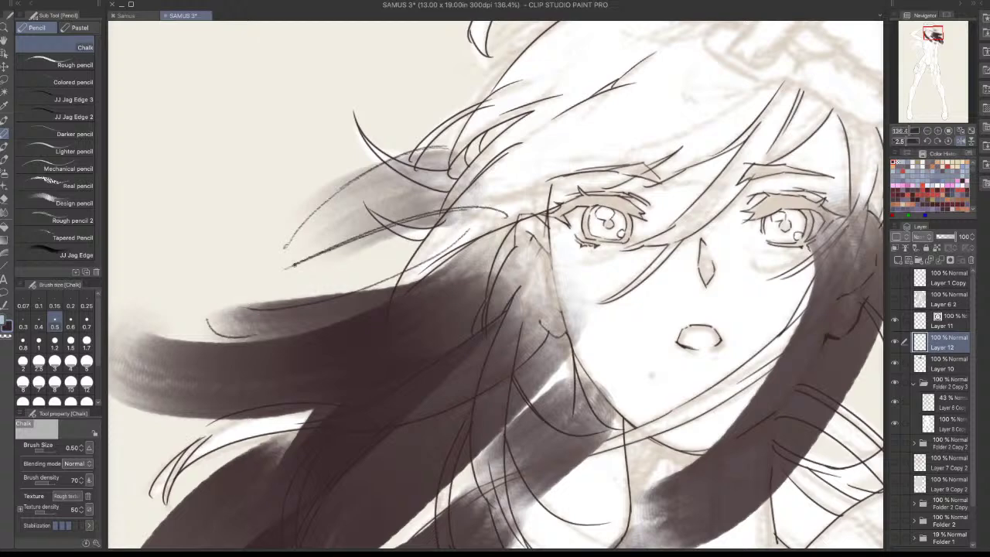
Try loose looping lines around the uppermost painted wisp of hair
mouse_move(282, 216)
mouse_down()
mouse_move(279, 240)
mouse_move(382, 178)
mouse_up()
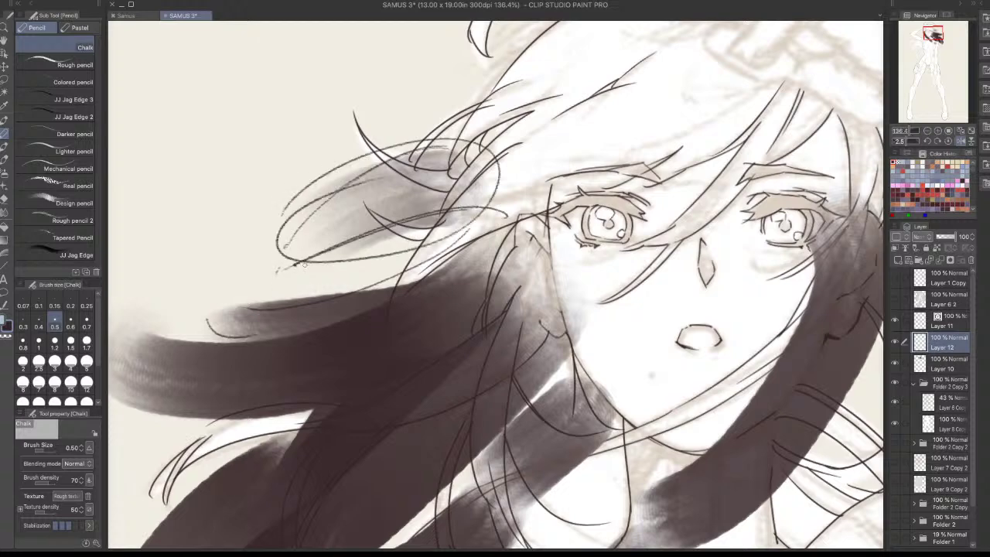
drag(278, 283, 334, 199)
key(ctrl+z)
key(ctrl+z)
key(ctrl+z)
key(ctrl+z)
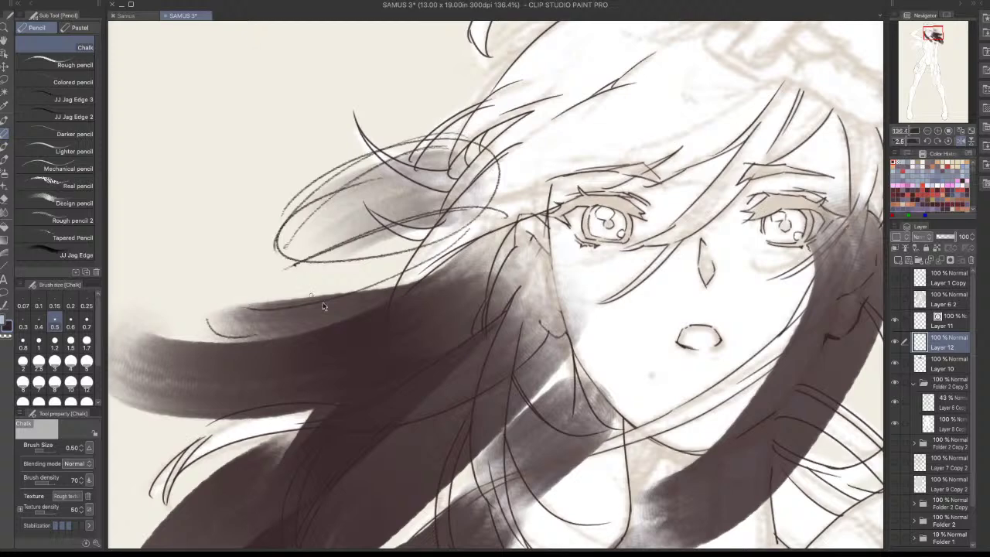
Outline the upper and lower edges of the large painted outer lock in Chalk
mouse_move(206, 311)
mouse_down()
mouse_move(249, 337)
mouse_move(260, 321)
mouse_move(248, 307)
mouse_move(454, 256)
mouse_up()
drag(336, 327, 584, 280)
mouse_move(364, 264)
mouse_down()
mouse_move(399, 283)
mouse_move(555, 286)
mouse_move(569, 274)
mouse_move(360, 348)
mouse_move(511, 376)
mouse_up()
key(ctrl+z)
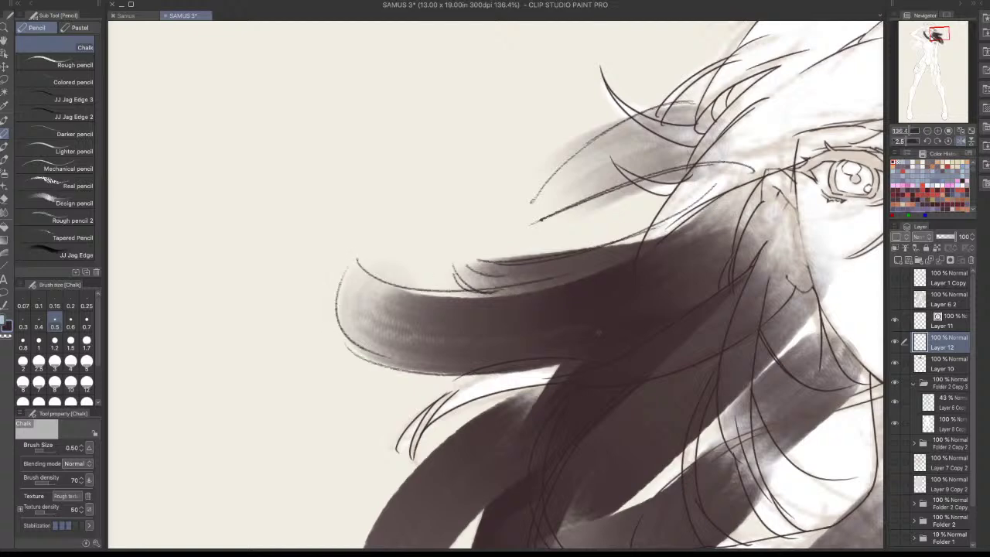
drag(610, 333, 526, 352)
drag(250, 372, 402, 435)
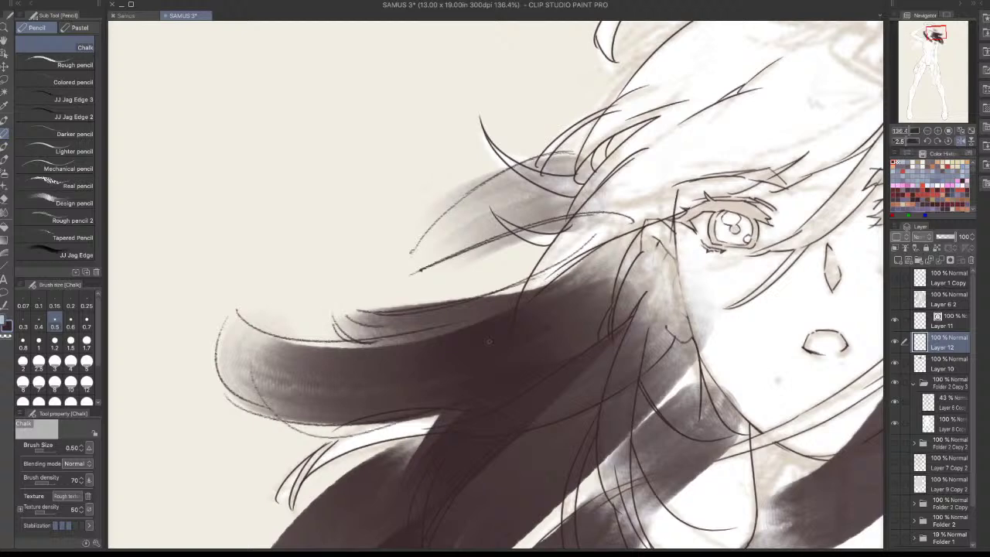
key(ctrl+z)
Sketch a practice tuft of long curved strands in Chalk on the empty canvas beside the head
mouse_move(318, 311)
mouse_down()
mouse_move(334, 378)
mouse_move(456, 526)
mouse_up()
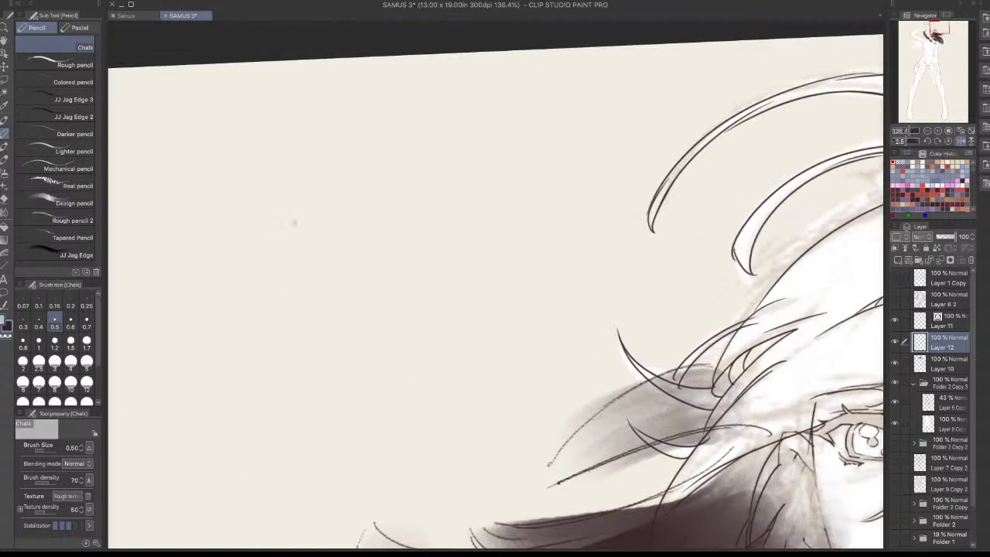
drag(364, 133, 215, 303)
drag(390, 176, 215, 363)
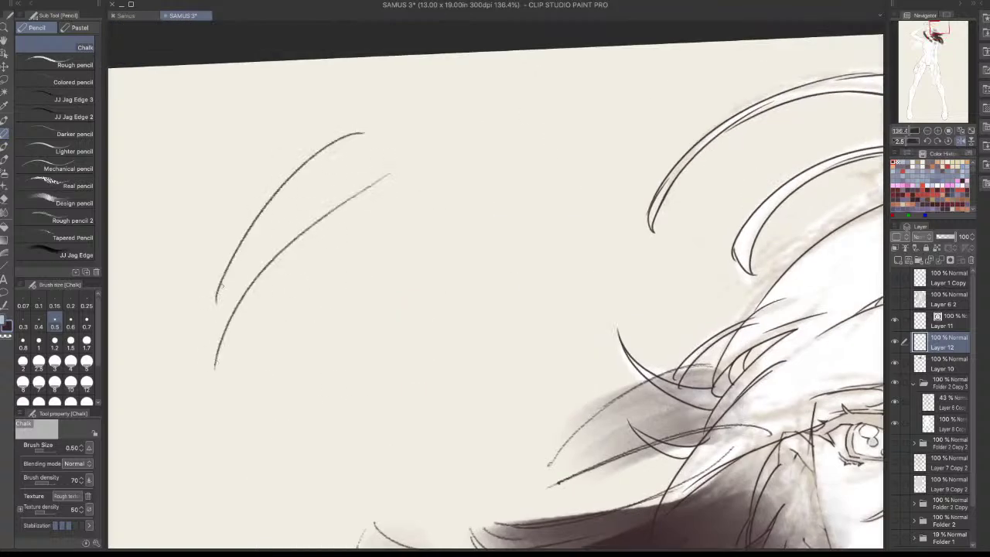
drag(219, 282, 205, 393)
drag(364, 114, 175, 184)
drag(325, 138, 184, 173)
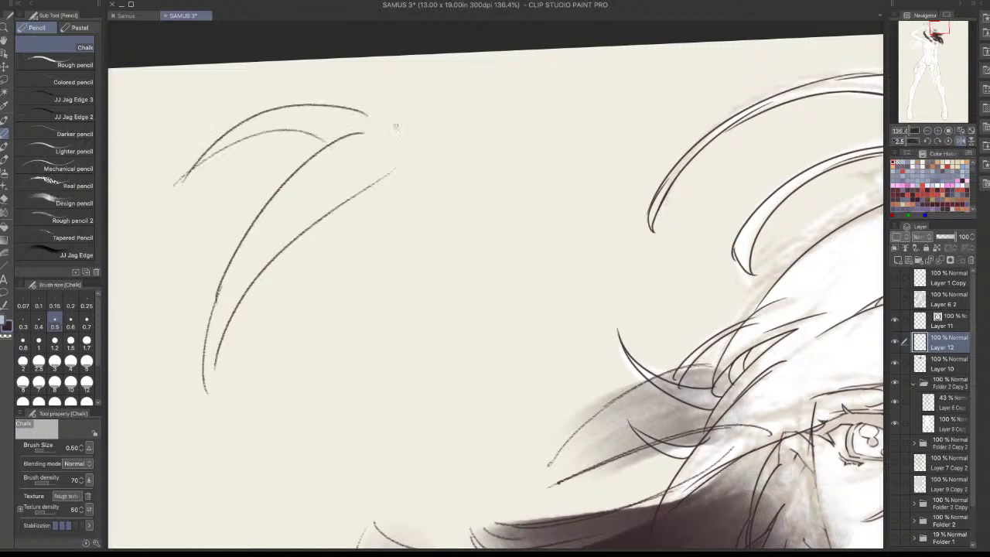
mouse_move(400, 116)
mouse_down()
mouse_move(308, 62)
mouse_move(356, 90)
mouse_move(350, 82)
mouse_up()
drag(396, 180, 347, 204)
drag(314, 141, 169, 198)
key(ctrl+z)
key(ctrl+z)
Add shorter outer locks, arching top curls and crossing inner strands to the practice hair sketch
mouse_move(293, 168)
mouse_down()
mouse_move(208, 233)
mouse_move(208, 246)
mouse_up()
drag(249, 298, 252, 344)
mouse_move(279, 345)
mouse_down()
mouse_move(400, 199)
mouse_move(349, 364)
mouse_up()
drag(474, 194, 422, 328)
drag(452, 98, 534, 139)
mouse_move(369, 117)
mouse_down()
mouse_move(513, 116)
mouse_move(468, 169)
mouse_move(463, 224)
mouse_up()
drag(533, 141, 540, 234)
mouse_move(468, 197)
mouse_down()
mouse_move(500, 212)
mouse_move(435, 366)
mouse_up()
drag(299, 270, 370, 379)
mouse_move(300, 297)
mouse_down()
mouse_move(370, 365)
mouse_move(403, 374)
mouse_up()
drag(438, 371, 512, 299)
drag(468, 213, 473, 342)
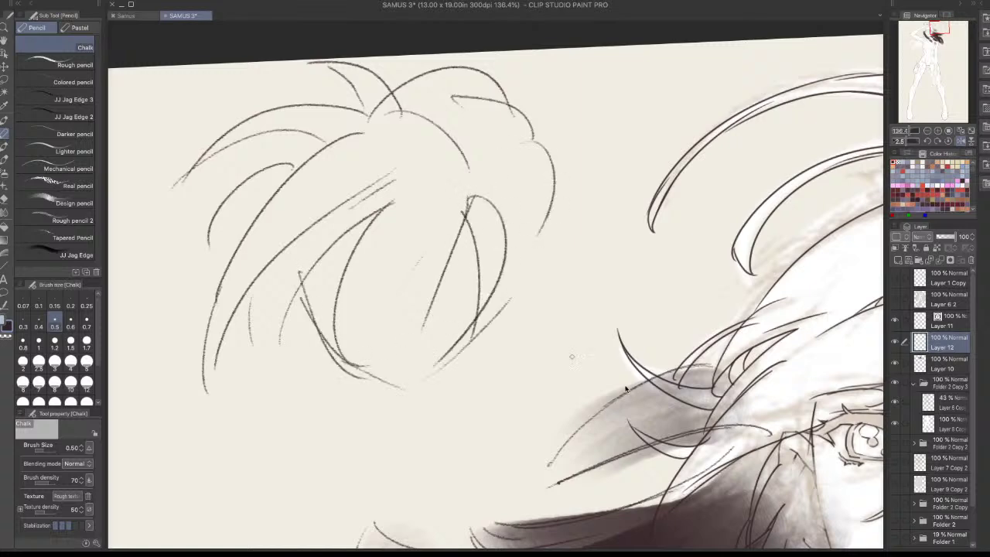
Undo the whole practice hair sketch and the Chalk outline of the large outer lock
key(ctrl+z)
key(ctrl+z)
key(ctrl+z)
key(ctrl+z)
scroll(660, 438, down, 5)
drag(658, 439, 349, 285)
scroll(577, 271, down, 1)
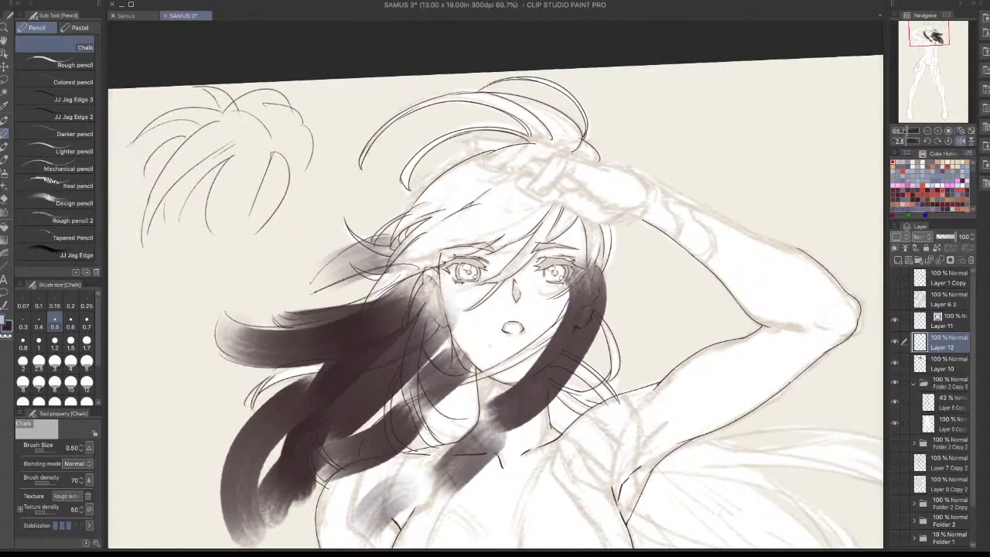
key(ctrl+z)
key(ctrl+z)
key(ctrl+z)
key(ctrl+z)
key(ctrl+z)
key(ctrl+z)
key(ctrl+z)
key(ctrl+z)
key(ctrl+z)
key(ctrl+z)
key(ctrl+z)
key(ctrl+z)
key(ctrl+z)
key(ctrl+z)
key(ctrl+z)
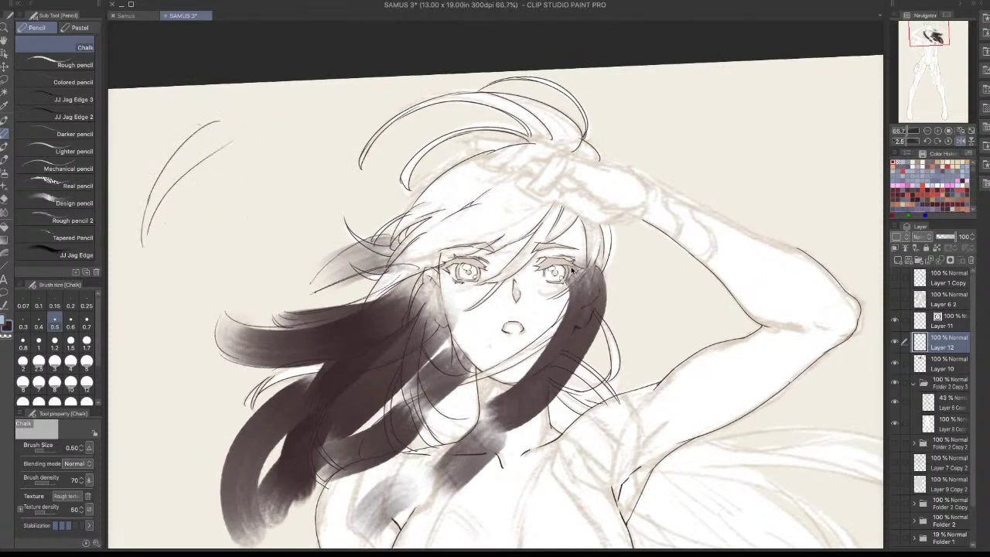
key(ctrl+z)
key(ctrl+z)
key(ctrl+z)
key(ctrl+z)
key(ctrl+z)
key(ctrl+z)
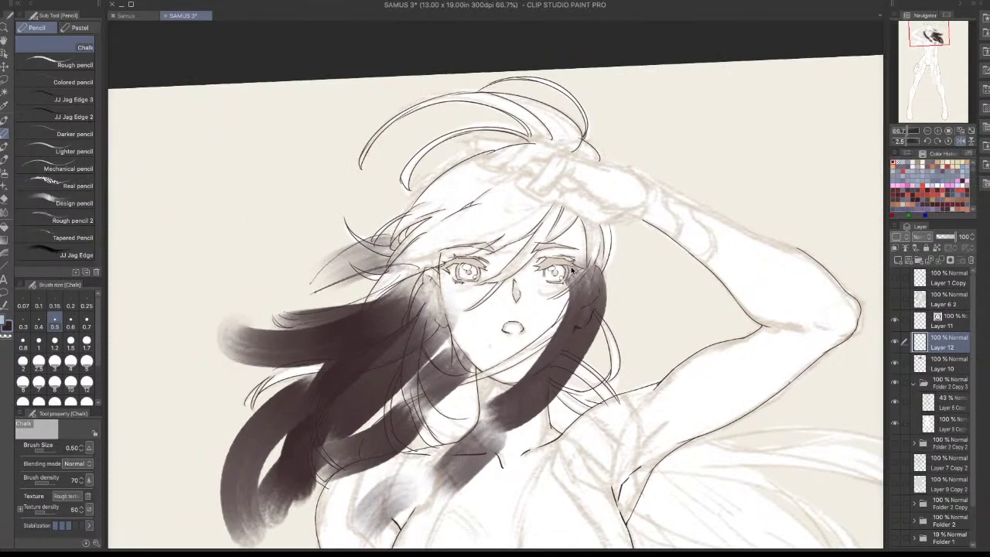
Undo the dark painted hair masses and the added Layer 12, returning to the plain line art on Layer 10
key(ctrl+z)
key(ctrl+z)
key(ctrl+z)
key(ctrl+z)
key(ctrl+z)
key(ctrl+z)
key(ctrl+z)
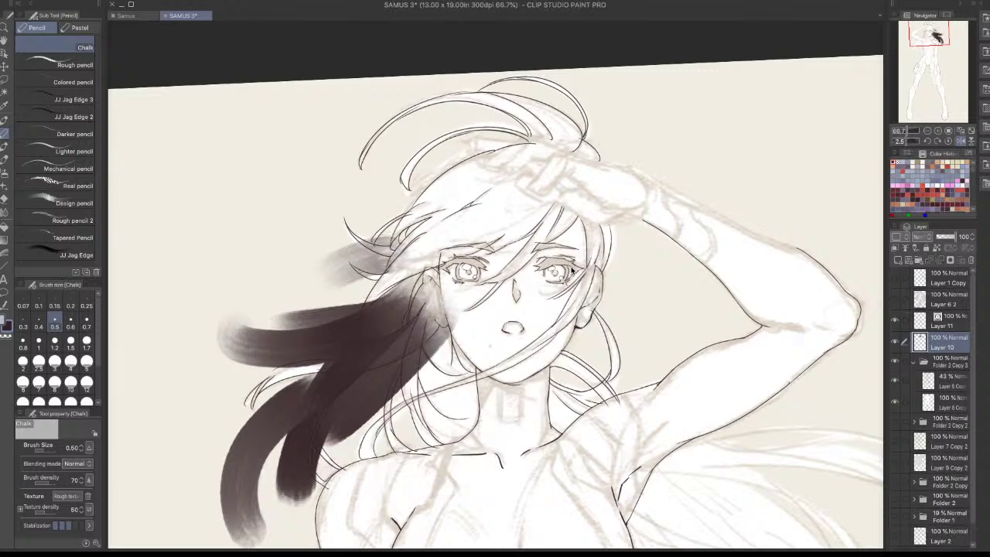
key(ctrl+z)
key(ctrl+z)
key(ctrl+z)
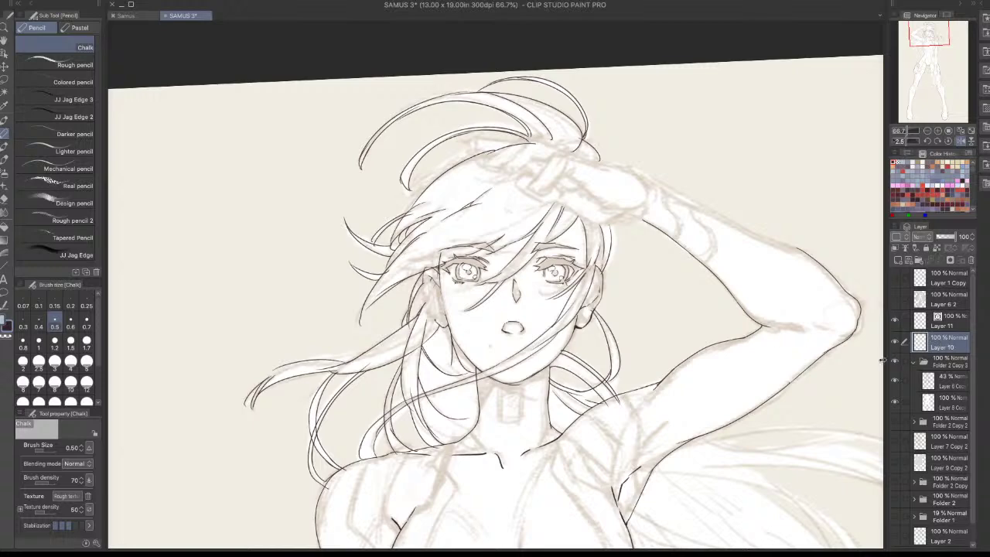
Try a short Chalk stroke inside the ear beside the cheek on Layer 10
scroll(624, 224, up, 2)
drag(603, 257, 594, 283)
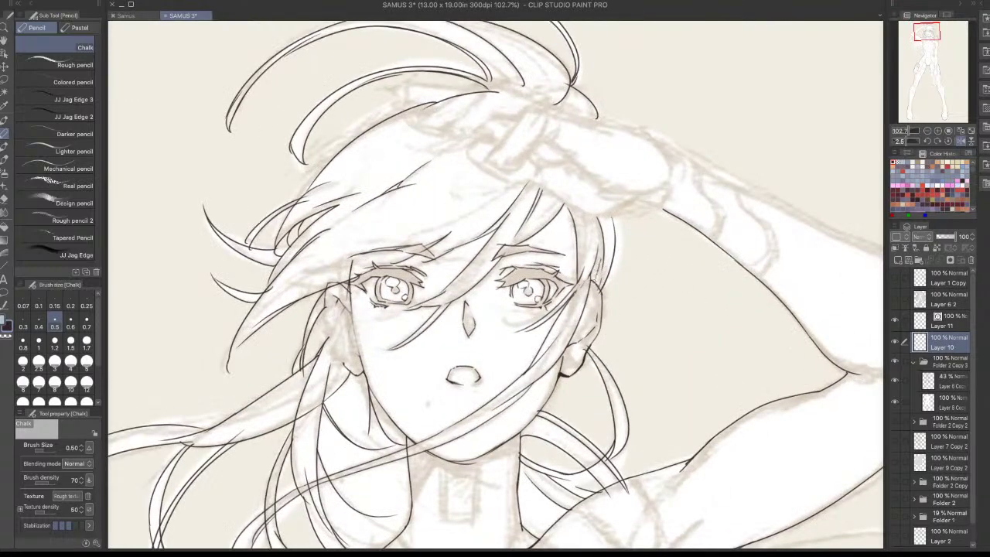
key(ctrl+z)
Try an inner ear line on Layer 11 with the JJ Round Brist Ink pen reduced to size 0.7
click(950, 325)
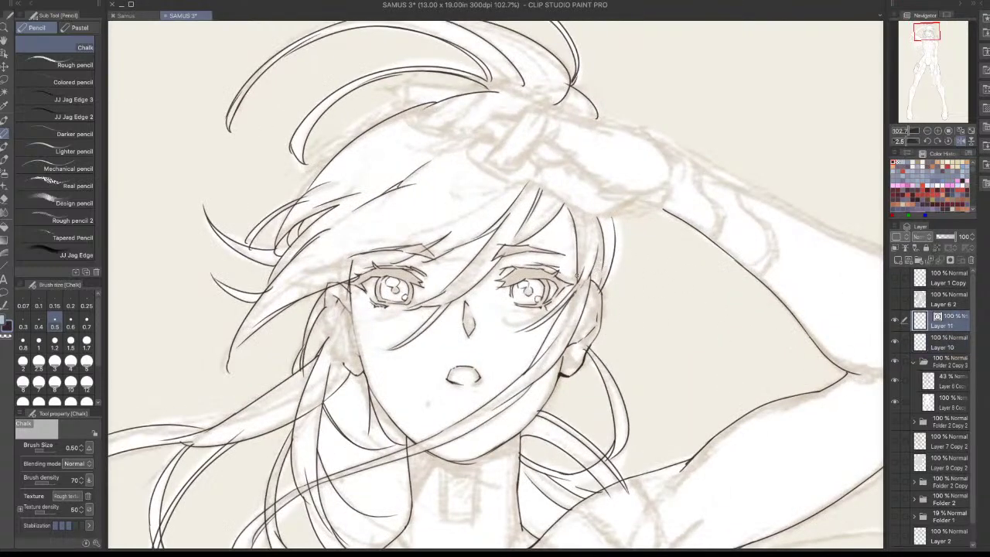
key(p)
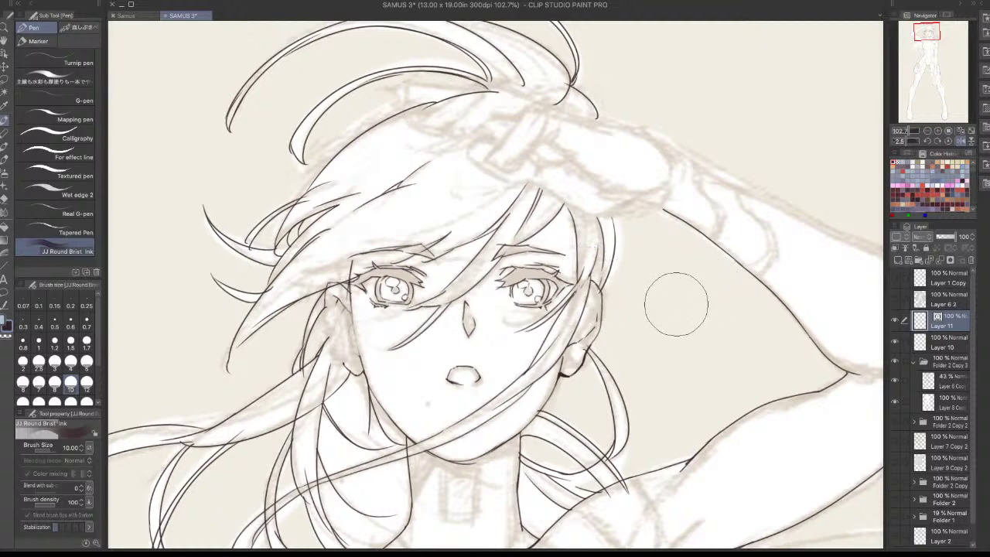
key(bracketleft)
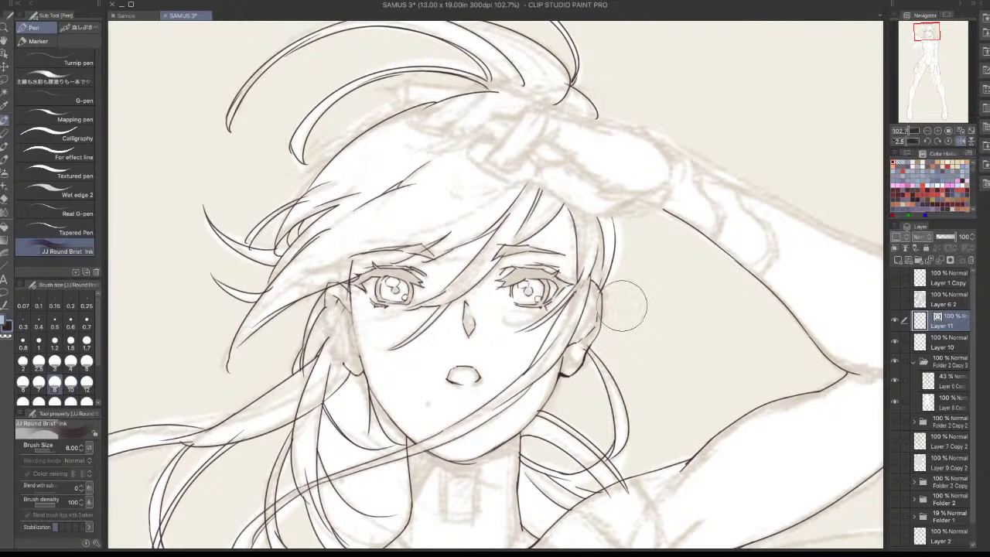
key(bracketleft)
key(bracketleft)
key(bracketleft)
key(bracketleft)
key(bracketleft)
key(bracketleft)
key(bracketleft)
key(bracketleft)
key(bracketleft)
key(bracketleft)
key(bracketleft)
key(bracketleft)
key(bracketleft)
drag(588, 296, 595, 314)
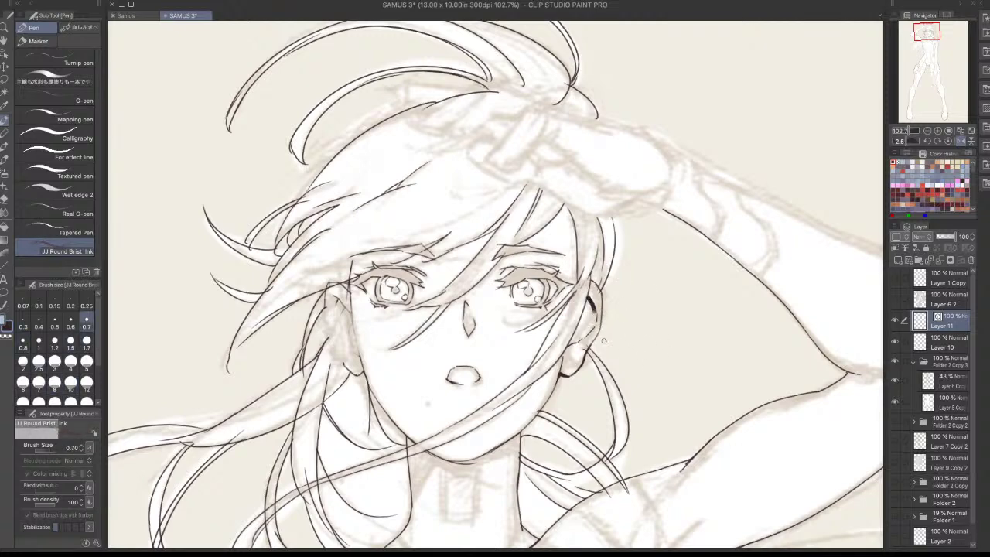
key(ctrl+z)
Try a Chalk line along the ear under the swept fringe on Layer 10
click(946, 342)
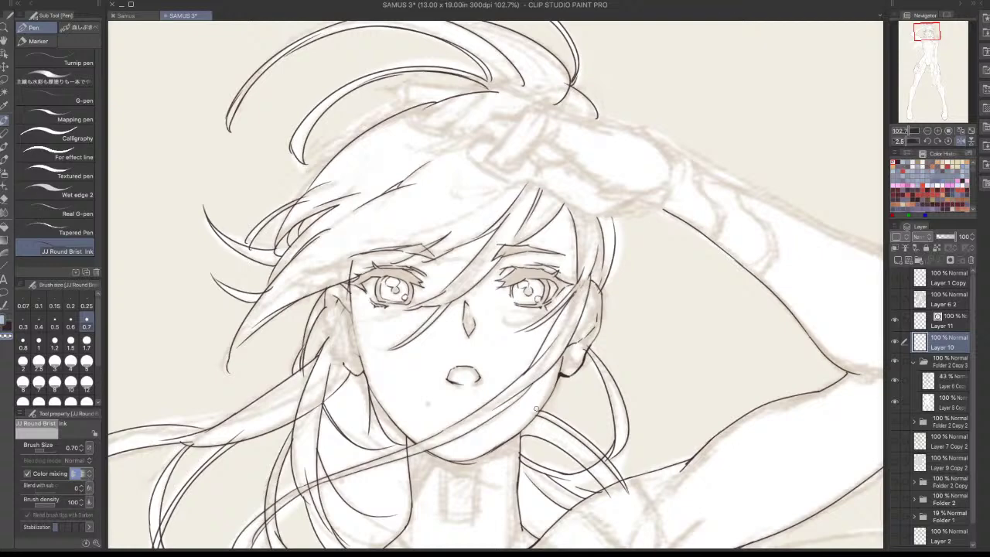
key(p)
scroll(322, 305, up, 3)
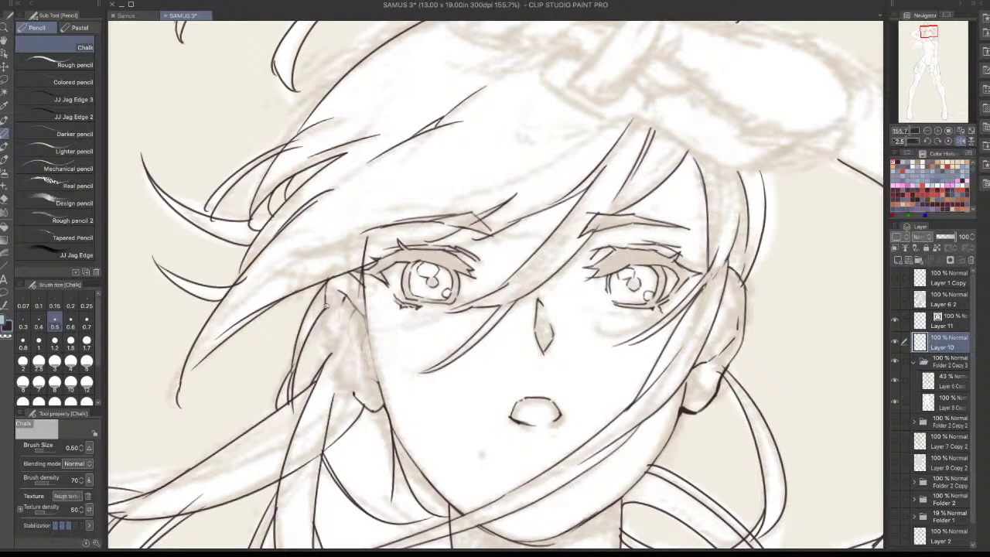
drag(328, 306, 337, 348)
key(ctrl+z)
Outline the back and front edges of the ear under the swept fringe with the Turnip pen at size 0.3
key(p)
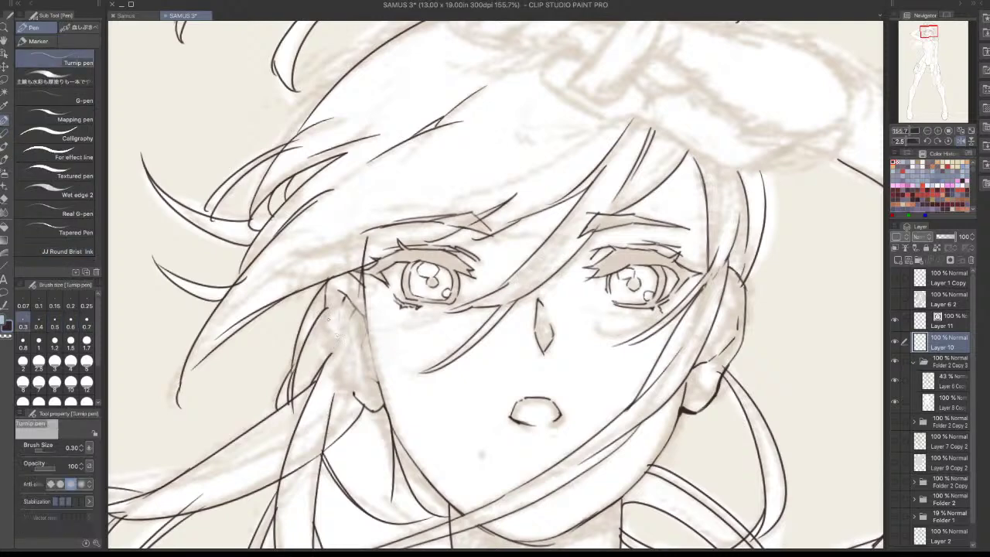
key(ctrl+z)
mouse_move(326, 302)
mouse_down()
mouse_move(342, 376)
mouse_move(334, 367)
mouse_move(356, 397)
mouse_up()
key(ctrl+z)
key(ctrl+z)
drag(334, 363, 357, 401)
drag(366, 317, 371, 345)
key(ctrl+z)
drag(365, 301, 383, 407)
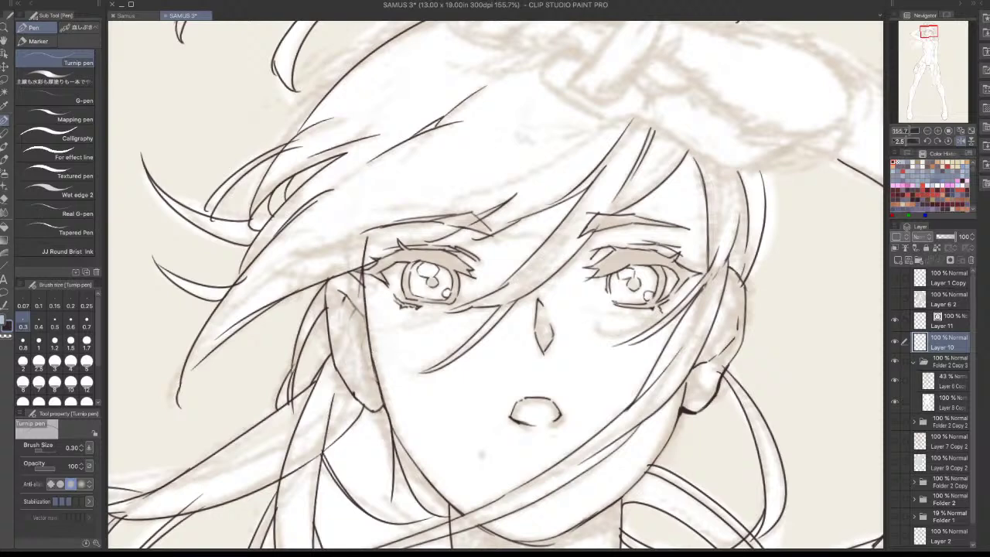
Ink the inner folds of both ears and a long fringe strand sweeping toward the brow, continuing on Layer 11
drag(338, 295, 345, 317)
drag(345, 380, 372, 376)
key(ctrl+z)
key(c)
key(c)
click(938, 317)
mouse_move(350, 293)
mouse_down()
mouse_move(340, 337)
mouse_move(351, 325)
mouse_up()
key(super+z)
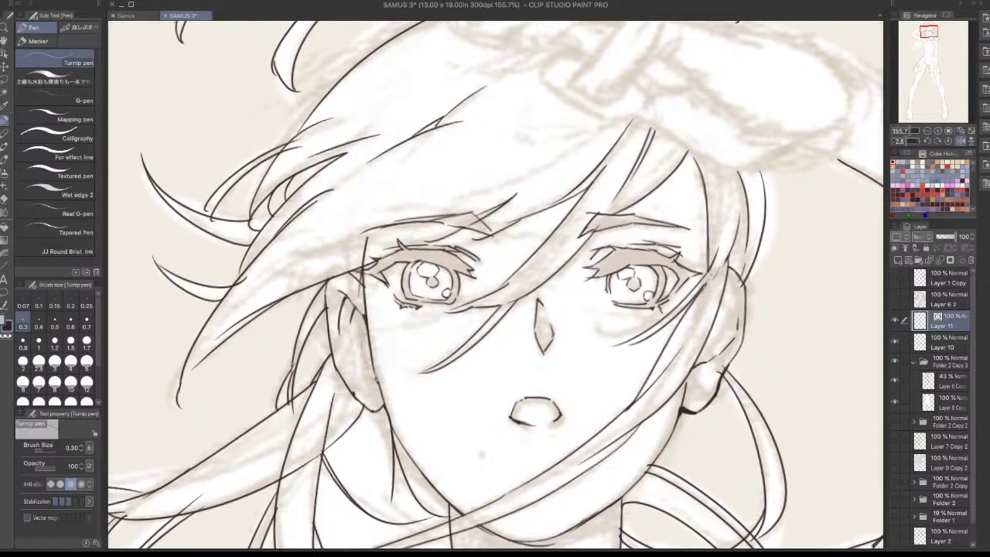
mouse_move(378, 381)
mouse_down()
mouse_move(345, 350)
mouse_move(359, 327)
mouse_up()
key(super+z)
drag(726, 293, 725, 337)
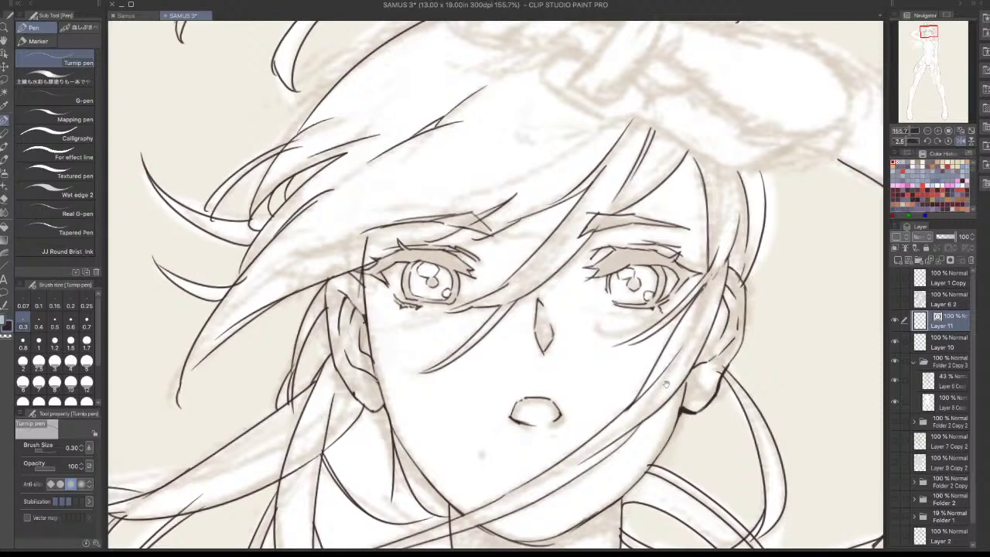
mouse_move(613, 114)
mouse_down()
mouse_move(546, 169)
mouse_move(424, 208)
mouse_up()
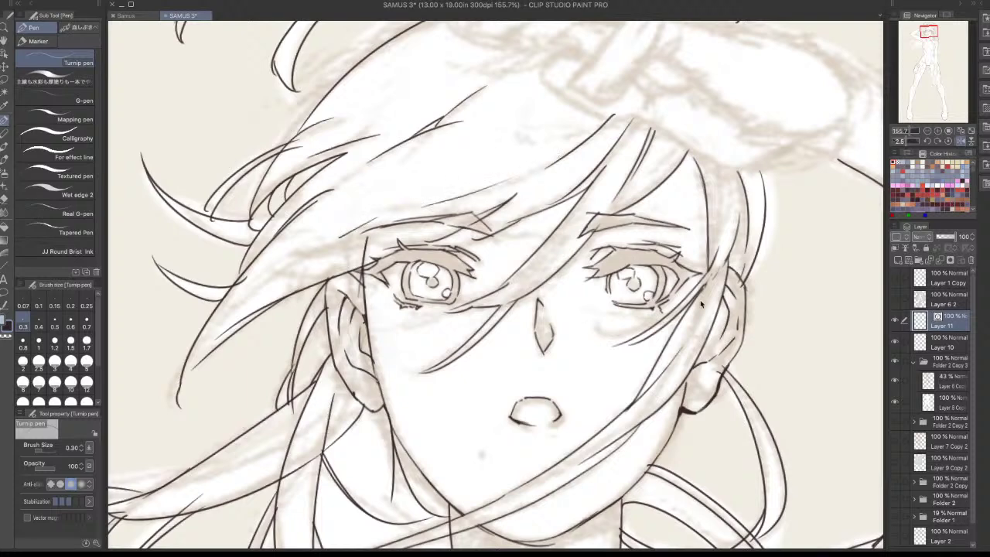
Ink the underside of the raised wrist and the back of the hand from the wrist to the knuckles
drag(799, 237, 680, 335)
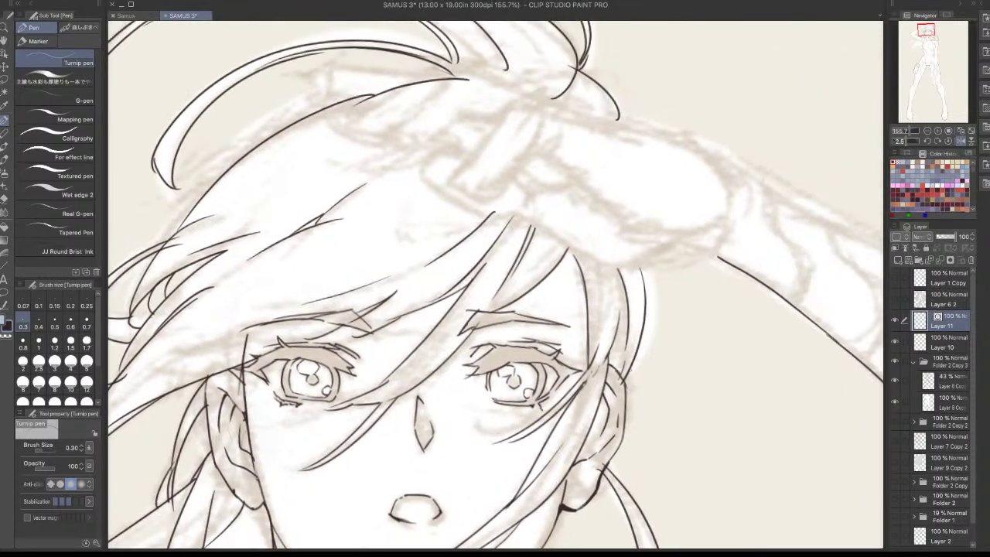
drag(617, 329, 611, 364)
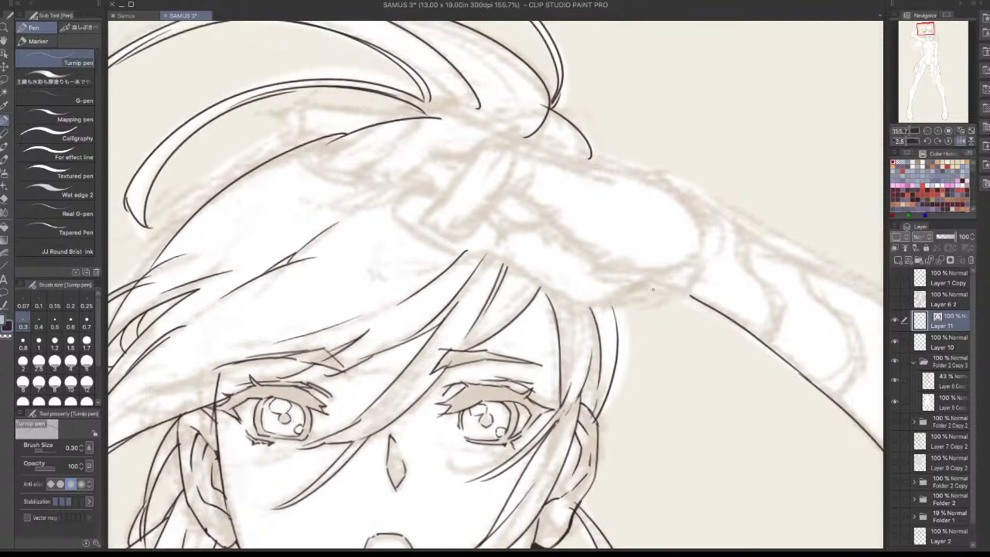
mouse_move(710, 340)
mouse_down()
mouse_move(655, 219)
mouse_move(623, 267)
mouse_up()
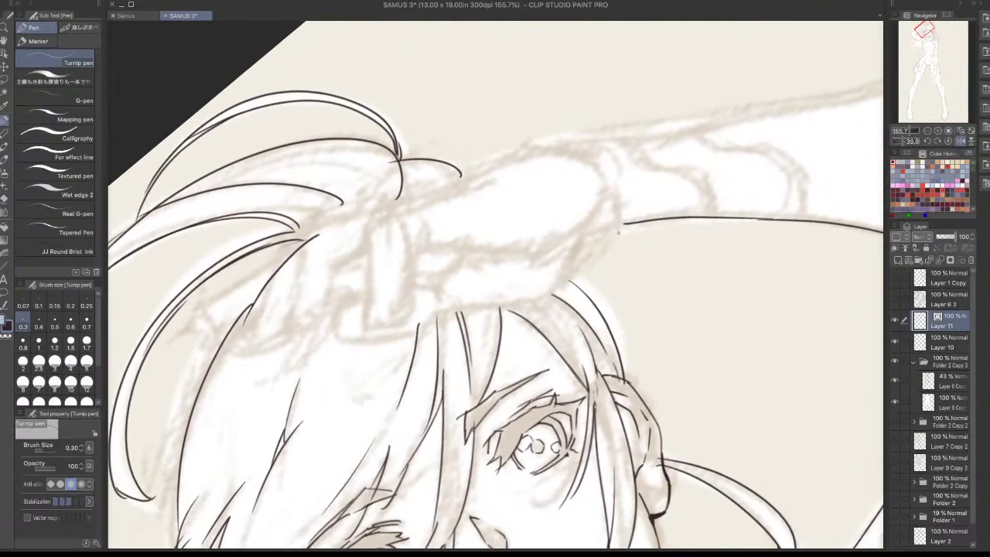
mouse_move(634, 222)
mouse_down()
mouse_move(586, 235)
mouse_move(659, 219)
mouse_up()
key(ctrl+z)
key(ctrl+z)
drag(590, 237, 635, 223)
mouse_move(535, 134)
mouse_down()
mouse_move(508, 163)
mouse_move(517, 150)
mouse_move(415, 189)
mouse_up()
key(ctrl+z)
key(ctrl+z)
key(ctrl+z)
mouse_move(509, 161)
mouse_down()
mouse_move(376, 202)
mouse_move(368, 232)
mouse_move(314, 224)
mouse_up()
key(ctrl+z)
key(ctrl+z)
key(ctrl+z)
key(ctrl+z)
Ink the index finger's knuckle curve and the outer edge of the middle finger
mouse_move(384, 202)
mouse_down()
mouse_move(323, 221)
mouse_move(287, 314)
mouse_up()
key(ctrl+z)
drag(302, 258, 288, 313)
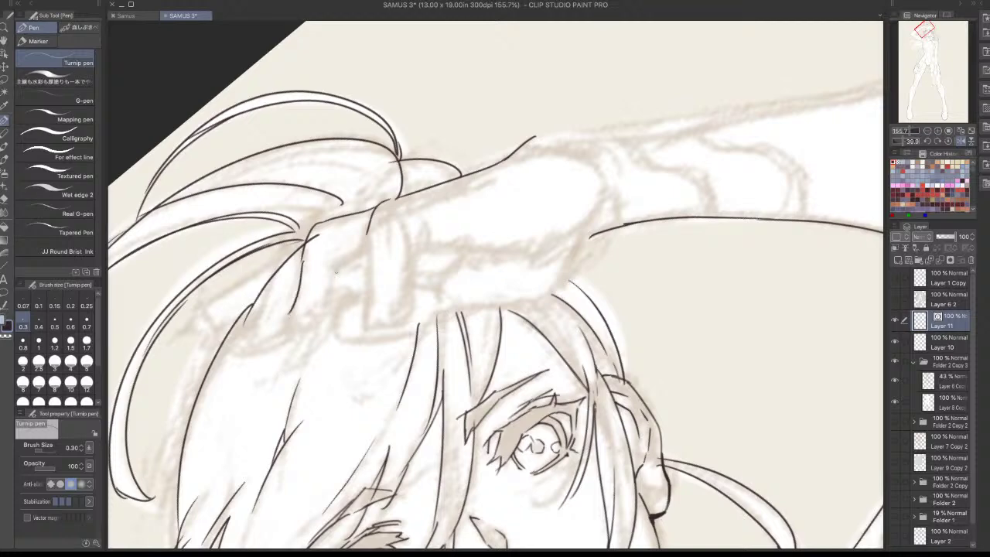
key(ctrl+z)
drag(302, 261, 288, 307)
key(ctrl+z)
drag(303, 261, 285, 318)
Ink the outer edge of the ring finger and the upper edge of the little finger
drag(304, 240, 268, 273)
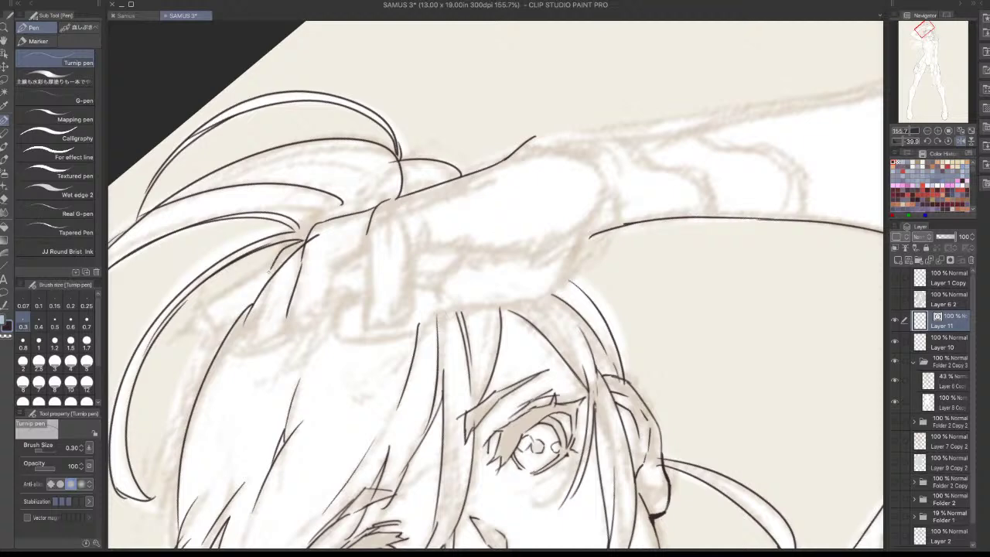
key(ctrl+z)
mouse_move(304, 239)
mouse_down()
mouse_move(254, 310)
mouse_move(250, 340)
mouse_up()
key(ctrl+z)
drag(269, 289, 250, 345)
drag(271, 265, 201, 308)
key(ctrl+z)
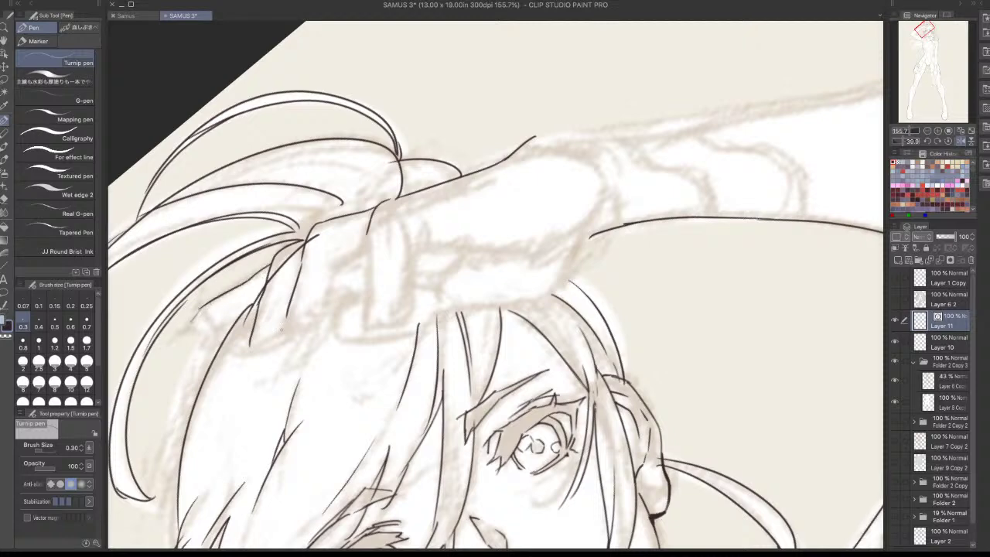
Ink the curved line at the heel of the palm and the outer edge of the index finger
drag(602, 201, 580, 233)
key(ctrl+z)
mouse_move(601, 199)
mouse_down()
mouse_move(582, 229)
mouse_move(547, 250)
mouse_up()
drag(369, 225, 372, 268)
key(ctrl+z)
key(ctrl+z)
drag(367, 228, 369, 327)
key(ctrl+z)
mouse_move(370, 277)
mouse_down()
mouse_move(367, 324)
mouse_move(401, 320)
mouse_up()
key(ctrl+z)
key(ctrl+z)
drag(370, 273, 366, 322)
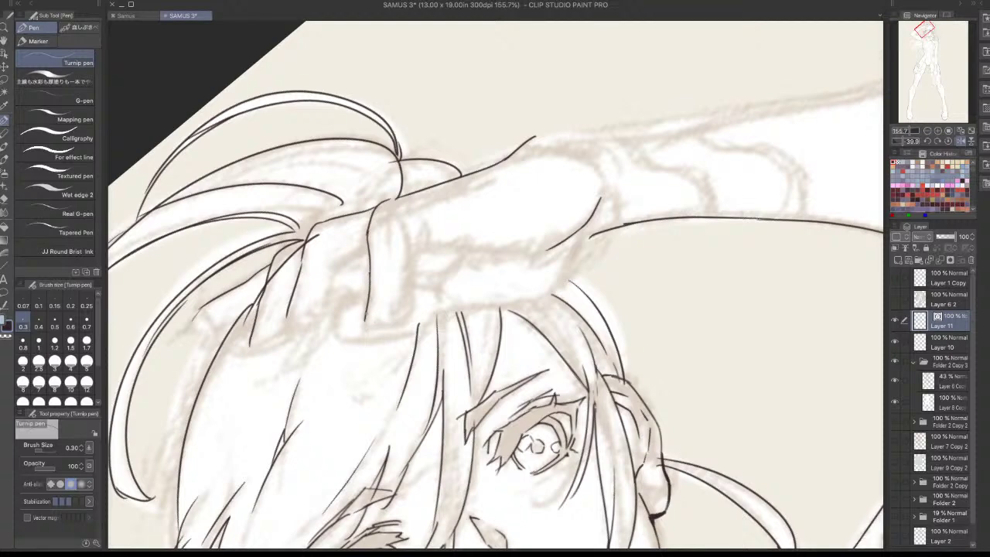
Round off the index fingertip and start its inner edge with the Turnip pen
key(ctrl+z)
mouse_move(369, 277)
mouse_down()
mouse_move(367, 313)
mouse_move(406, 299)
mouse_move(414, 269)
mouse_up()
key(ctrl+z)
key(ctrl+z)
key(ctrl+z)
mouse_move(372, 317)
mouse_down()
mouse_move(404, 309)
mouse_move(416, 269)
mouse_up()
key(ctrl+z)
key(ctrl+z)
mouse_move(372, 317)
mouse_down()
mouse_move(407, 304)
mouse_move(395, 309)
mouse_move(409, 281)
mouse_up()
key(ctrl+z)
key(ctrl+z)
Ink the inner edge of the middle finger and the rounded tips of the middle and ring fingers
drag(340, 262, 339, 269)
mouse_move(342, 262)
mouse_down()
mouse_move(370, 245)
mouse_move(360, 249)
mouse_up()
key(ctrl+z)
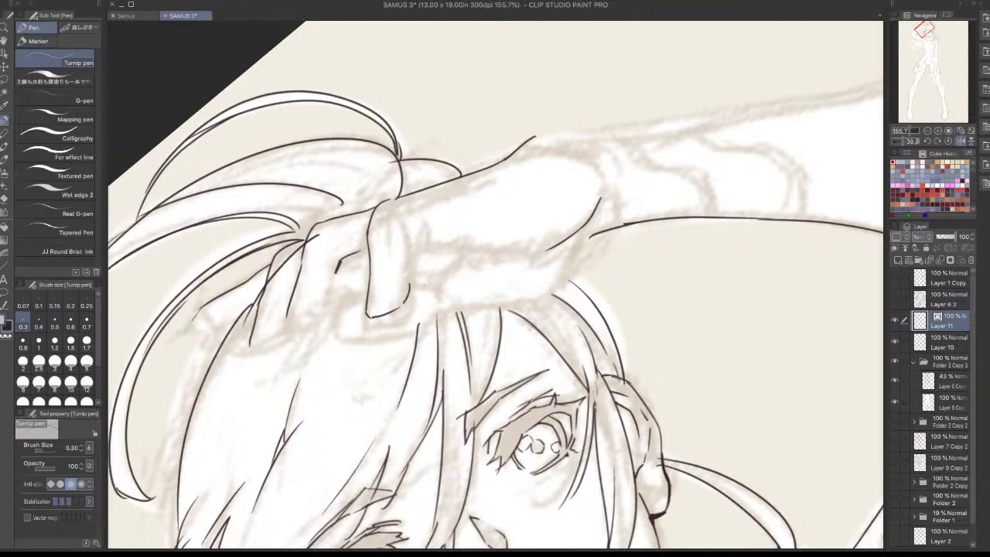
key(ctrl+z)
drag(339, 263, 313, 339)
key(ctrl+z)
drag(328, 293, 306, 337)
mouse_move(281, 334)
mouse_down()
mouse_move(301, 340)
mouse_move(315, 326)
mouse_up()
mouse_move(250, 347)
mouse_down()
mouse_move(267, 355)
mouse_move(284, 340)
mouse_up()
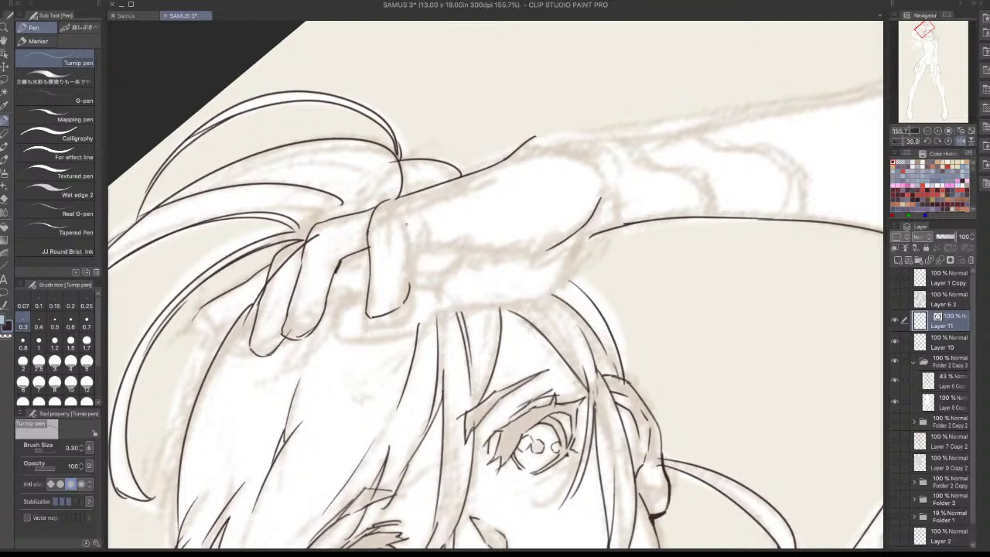
Complete the index finger's inner edge and add its knuckle crease and the fold lines across the palm
drag(406, 224, 411, 289)
drag(404, 212, 419, 237)
drag(431, 245, 523, 253)
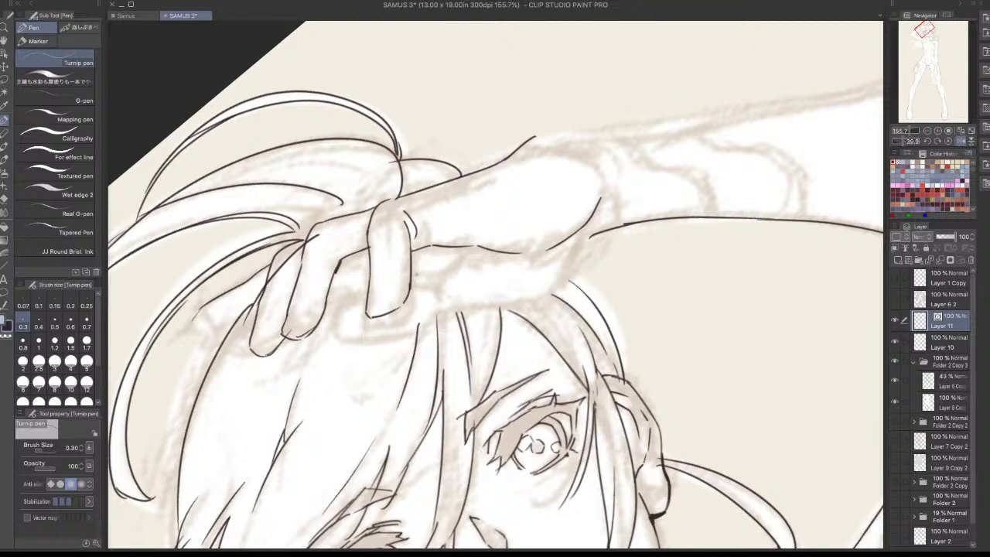
mouse_move(414, 274)
mouse_down()
mouse_move(443, 276)
mouse_move(461, 252)
mouse_up()
key(Tab)
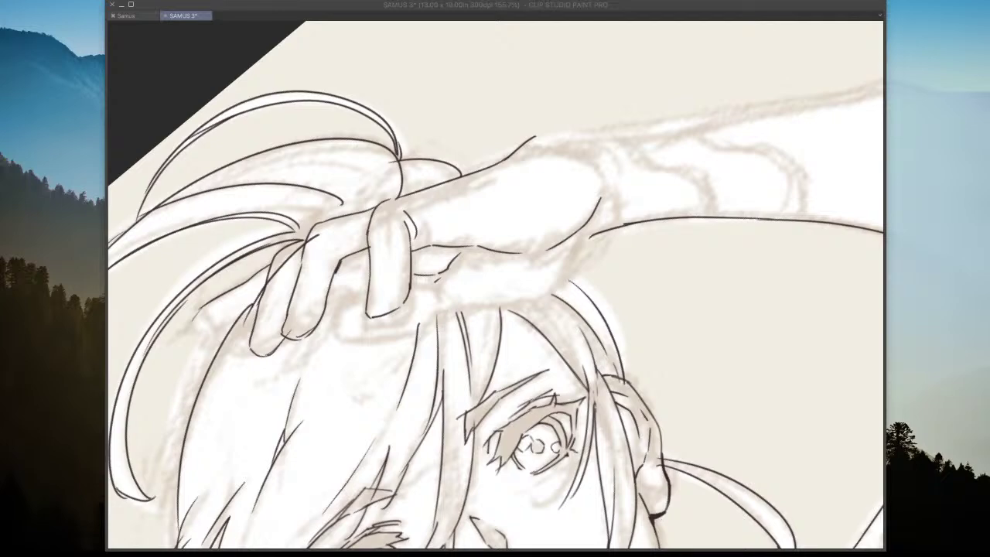
key(Tab)
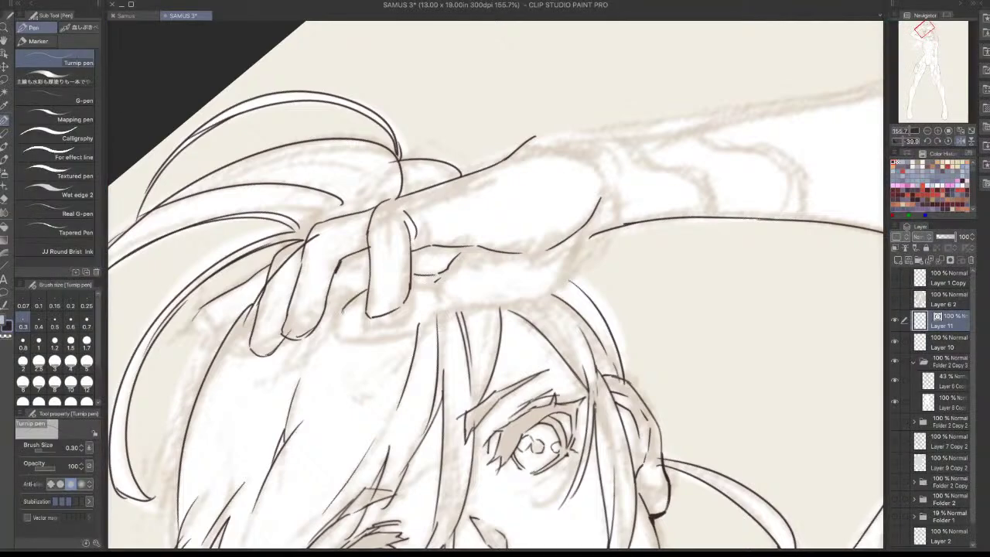
Outline the thumb and palm base down to the wrist, and refine the small creases around the fingers
mouse_move(369, 293)
mouse_down()
mouse_move(338, 319)
mouse_move(341, 335)
mouse_move(529, 304)
mouse_move(572, 269)
mouse_up()
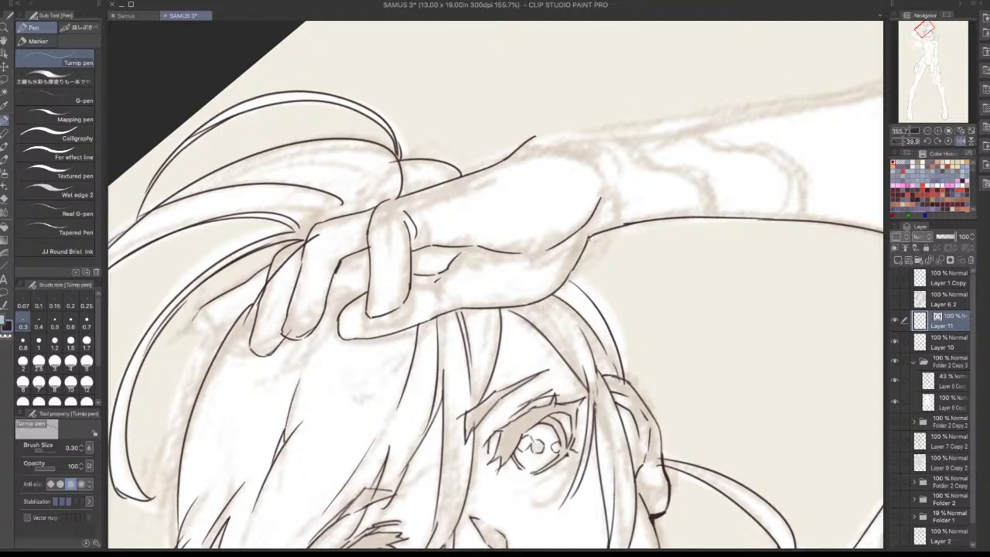
drag(586, 235, 631, 221)
mouse_move(444, 252)
mouse_down()
mouse_move(458, 237)
mouse_move(540, 253)
mouse_up()
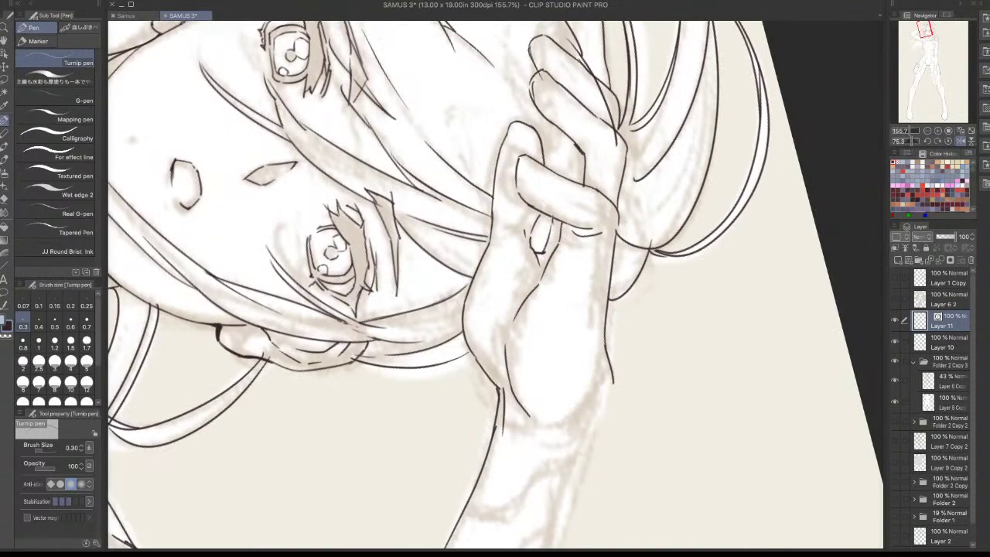
drag(571, 146, 566, 180)
drag(569, 138, 572, 148)
drag(589, 235, 538, 366)
drag(618, 331, 551, 163)
key(minus)
key(minus)
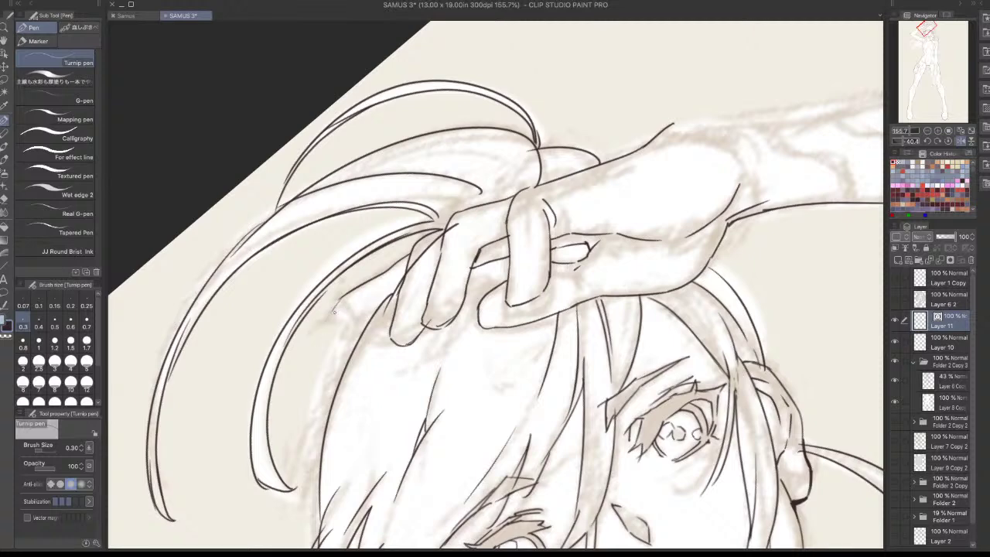
Ink the little finger's outline down to its rounded tip and touch up the gap between the fingers
mouse_move(309, 353)
mouse_down()
mouse_move(325, 360)
mouse_move(402, 294)
mouse_up()
key(ctrl+z)
key(ctrl+z)
key(ctrl+z)
drag(370, 325, 401, 295)
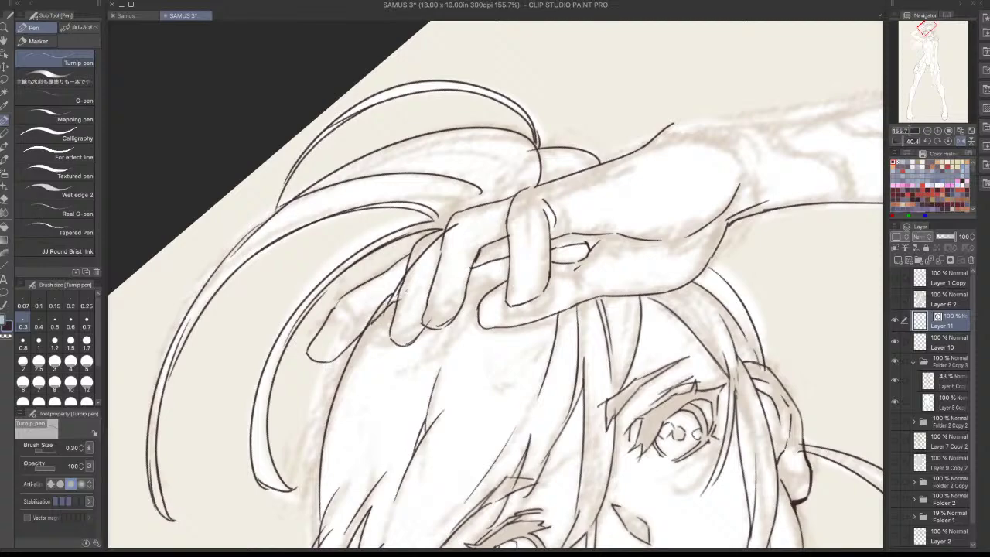
drag(615, 237, 598, 226)
mouse_move(597, 226)
mouse_down()
mouse_move(634, 329)
mouse_move(596, 493)
mouse_up()
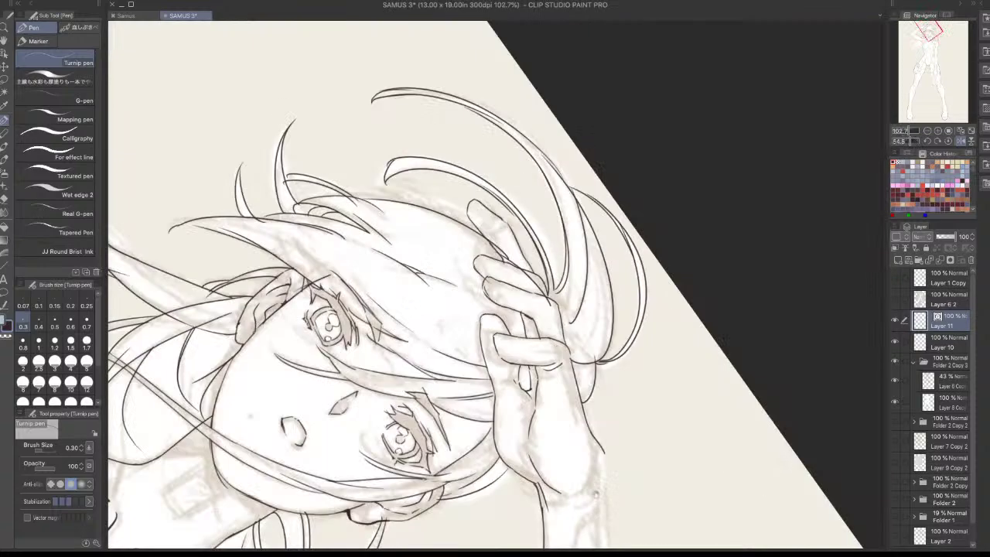
click(518, 318)
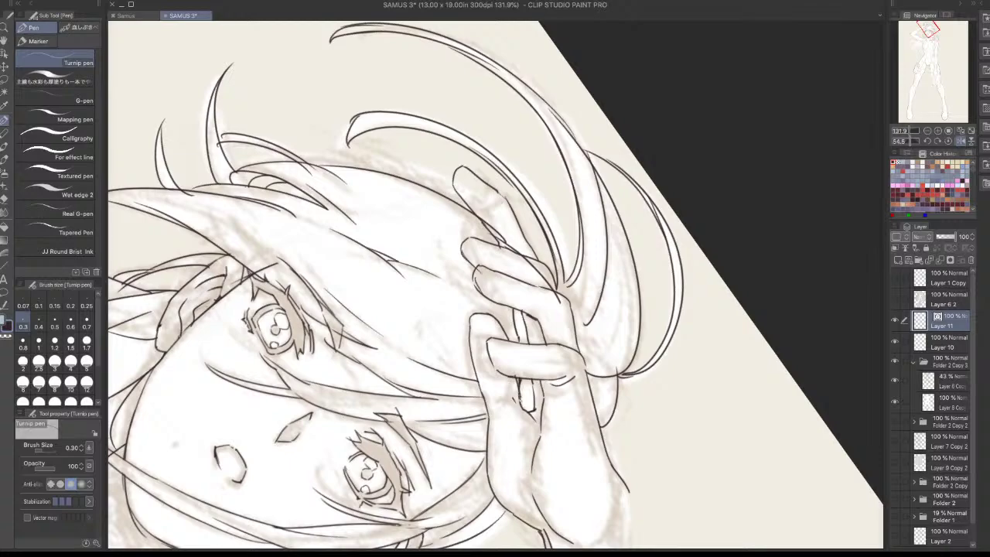
Examine the inked hand against the whole figure and the still sketched forearm
scroll(519, 383, down, 3)
drag(610, 377, 692, 276)
drag(688, 418, 686, 323)
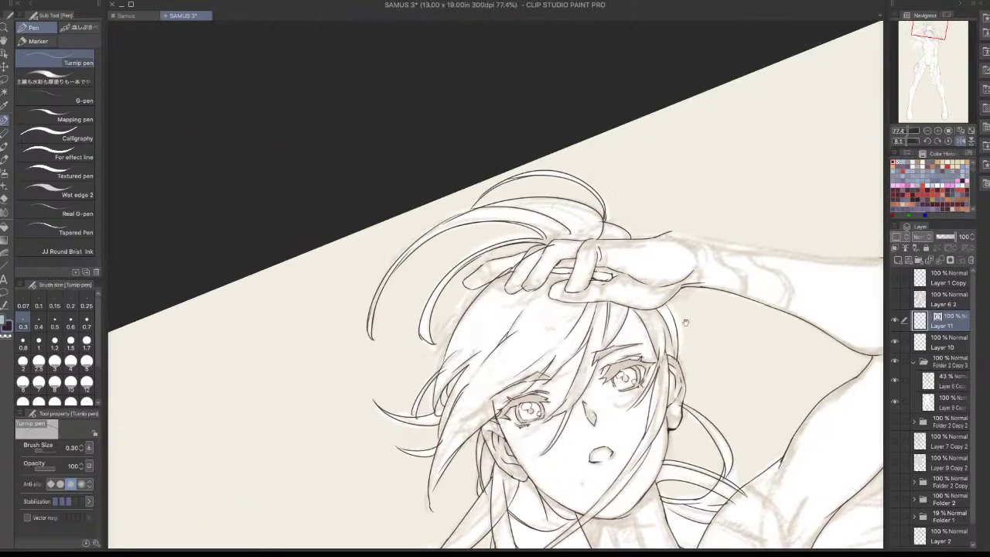
scroll(707, 395, down, 3)
drag(723, 374, 736, 313)
drag(731, 387, 550, 393)
scroll(541, 402, down, 2)
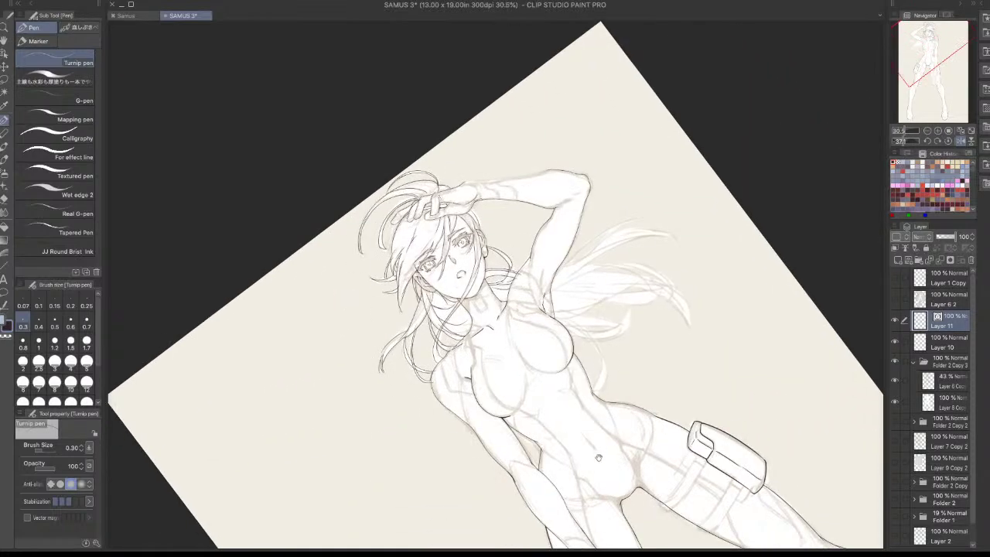
scroll(456, 171, up, 5)
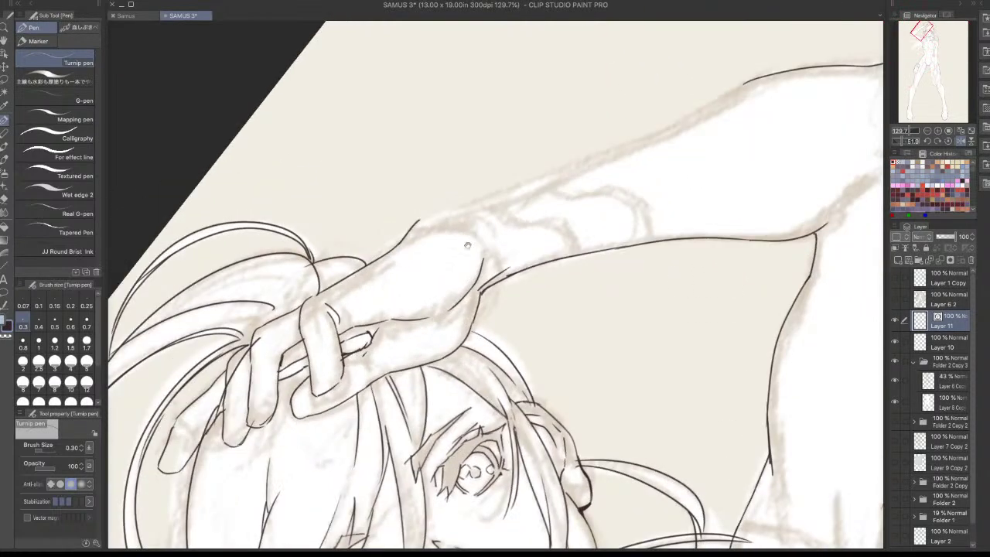
drag(419, 222, 480, 205)
key(super+z)
key(super+z)
mouse_move(420, 220)
mouse_down()
mouse_move(489, 194)
mouse_move(383, 246)
mouse_up()
key(ctrl+z)
key(super+z)
Touch up the outline where the wrist runs into the back of the raised hand
key(c)
drag(420, 220, 379, 258)
key(c)
mouse_move(442, 221)
mouse_down()
mouse_move(348, 276)
mouse_move(405, 236)
mouse_up()
key(c)
key(c)
key(super+z)
drag(348, 275, 412, 228)
key(super+z)
key(super+z)
drag(349, 276, 381, 253)
key(super+z)
Ink the raised forearm's outer outline from below the elbow down to the wrist, joining it to the hand
drag(573, 192, 511, 194)
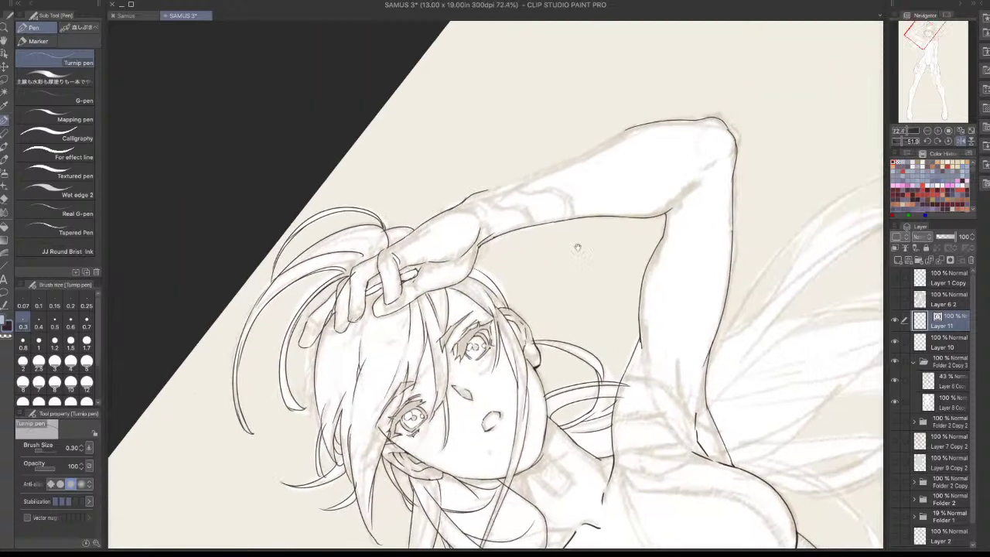
drag(579, 245, 498, 423)
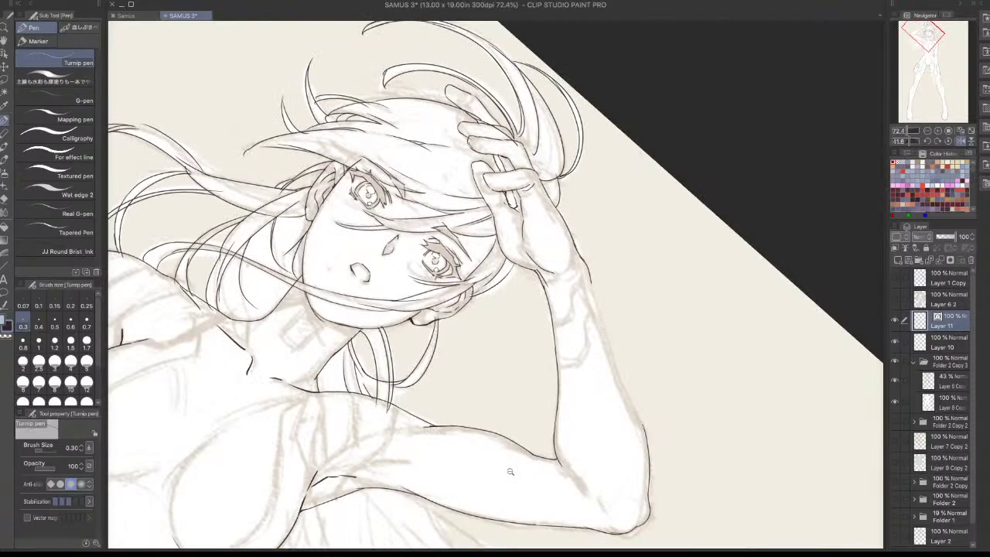
drag(511, 470, 559, 197)
drag(496, 182, 413, 271)
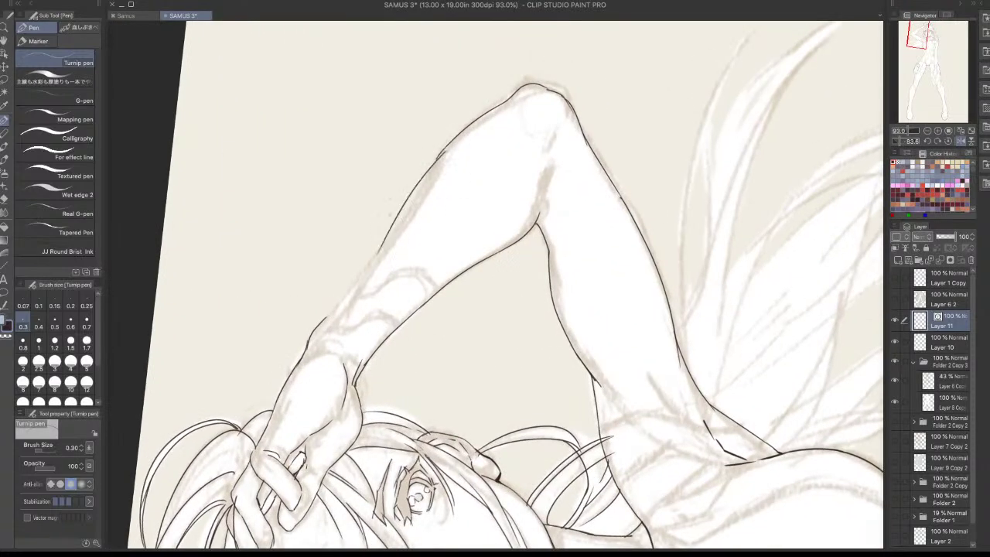
mouse_move(440, 152)
mouse_down()
mouse_move(398, 227)
mouse_move(322, 320)
mouse_up()
drag(410, 206, 337, 309)
key(super+z)
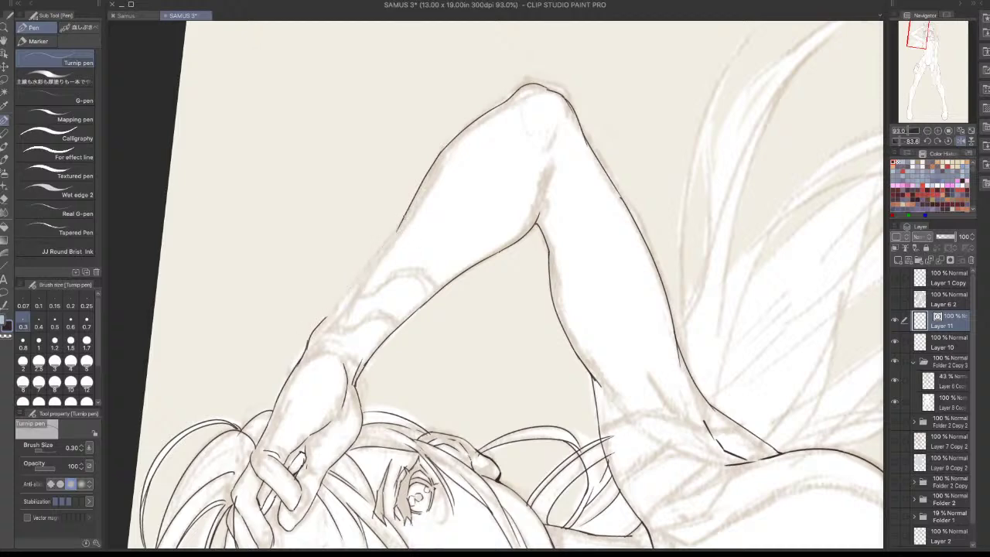
drag(405, 217, 318, 320)
key(super+z)
key(super+z)
drag(405, 214, 319, 326)
Examine the inked raised arm and hand against the head and upper body
scroll(502, 181, down, 4)
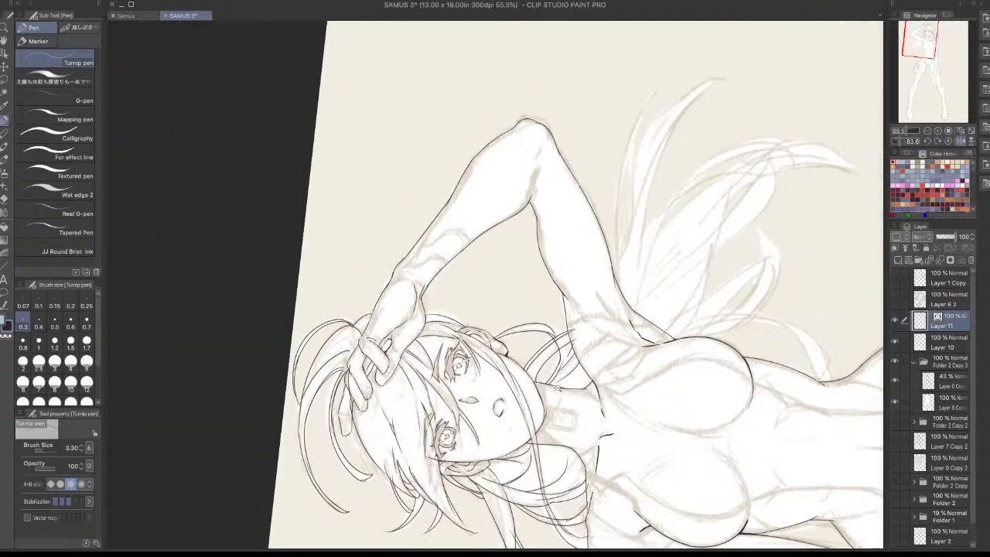
scroll(557, 387, down, 1)
drag(658, 372, 350, 535)
key(minus)
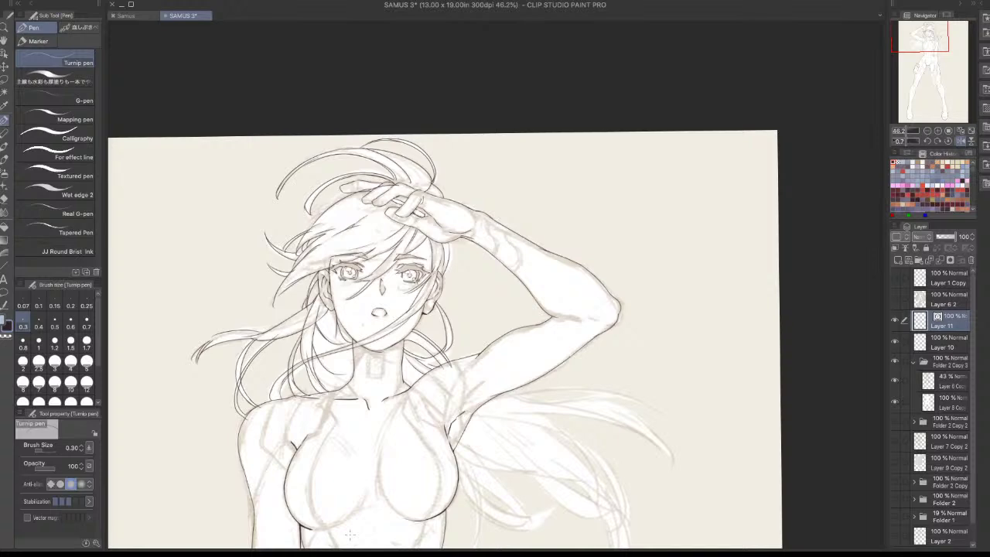
scroll(344, 272, up, 2)
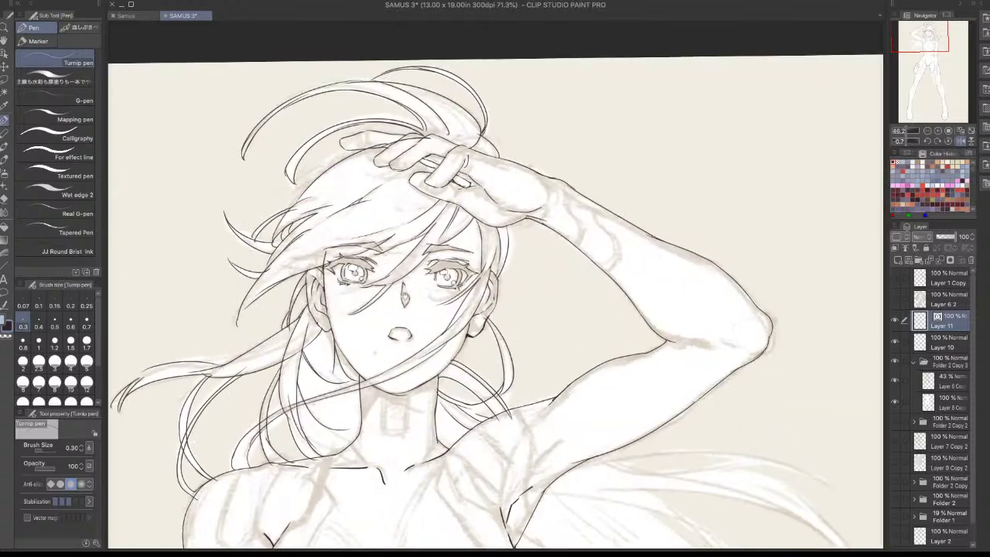
key(minus)
key(minus)
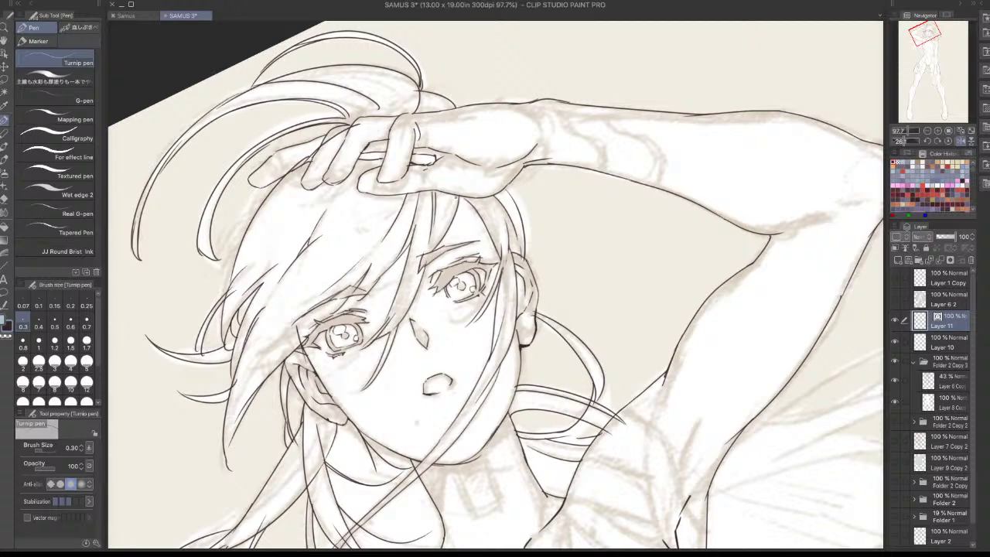
Add a short hair line below the hand on the forehead and trim the pointed tip of the long side fringe
drag(457, 195, 444, 230)
key(c)
drag(227, 461, 232, 470)
key(c)
mouse_move(245, 391)
mouse_down()
mouse_move(227, 460)
mouse_move(234, 415)
mouse_move(246, 391)
mouse_up()
key(ctrl+z)
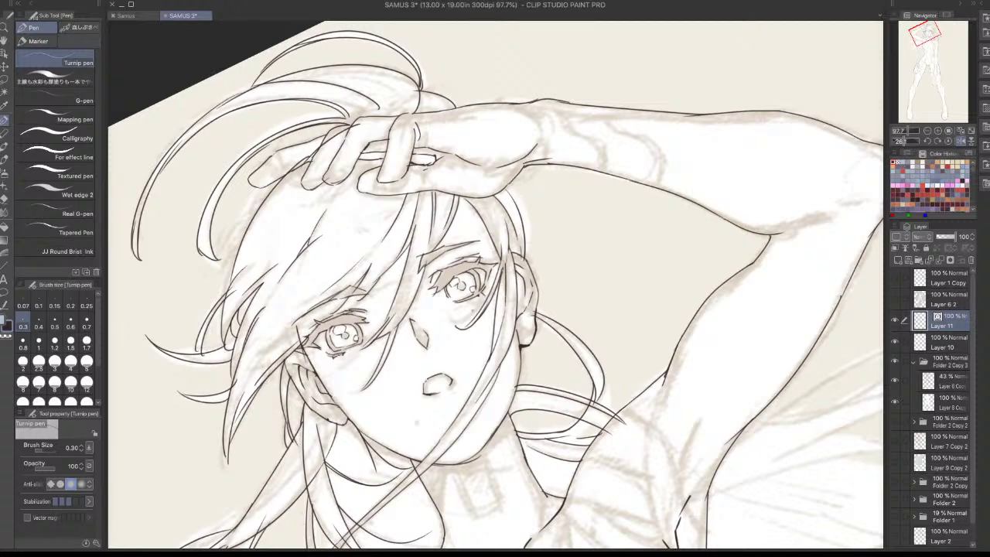
key(ctrl+z)
drag(756, 243, 379, 427)
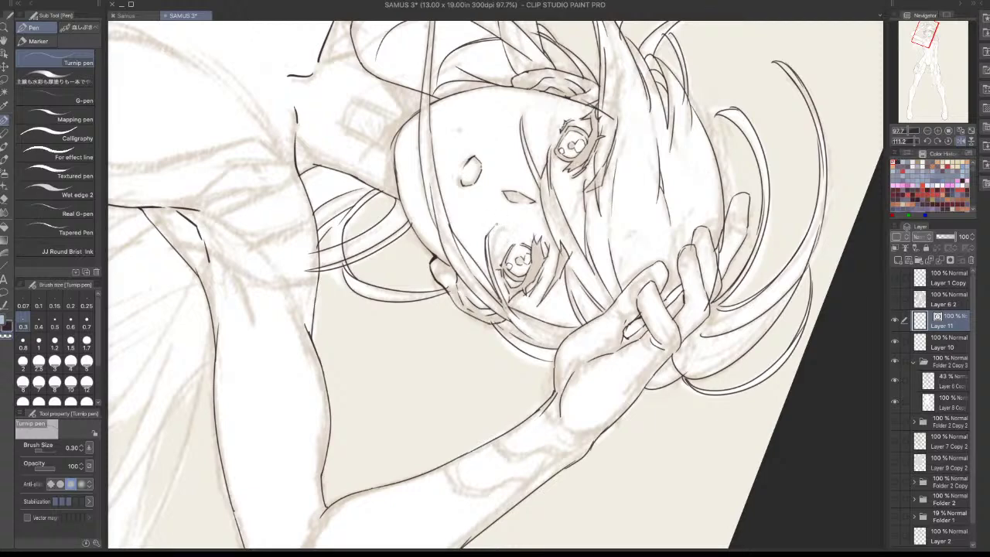
mouse_move(495, 225)
mouse_down()
mouse_move(501, 295)
mouse_move(493, 275)
mouse_up()
key(ctrl+z)
drag(671, 137, 658, 272)
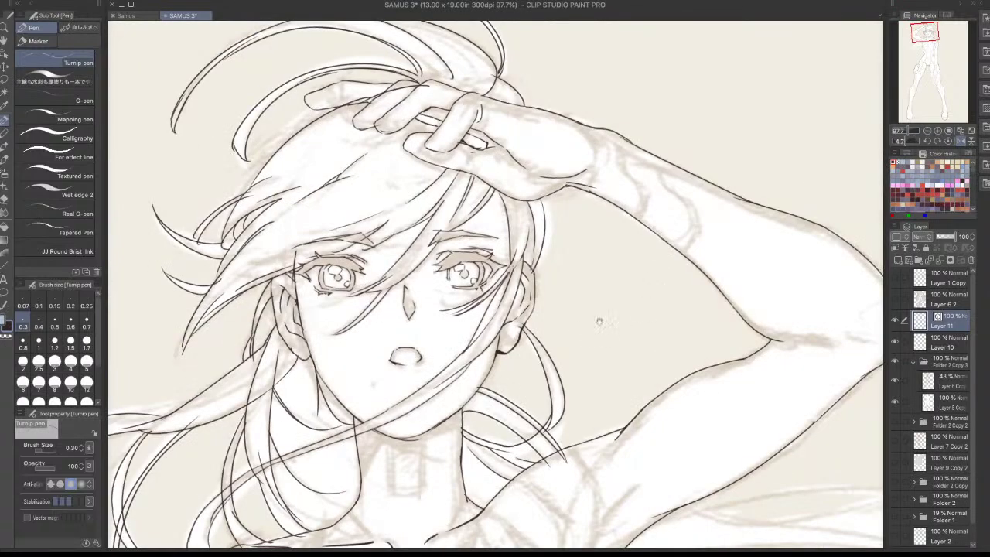
mouse_move(511, 196)
mouse_down()
mouse_move(517, 231)
mouse_move(514, 204)
mouse_up()
mouse_move(347, 252)
mouse_down()
mouse_move(389, 234)
mouse_move(415, 193)
mouse_move(398, 218)
mouse_move(412, 193)
mouse_move(403, 203)
mouse_up()
key(ctrl+z)
key(ctrl+z)
key(ctrl+z)
Extend the strand line across the top of the fringe and add a short hair stroke above the character's left ear
drag(343, 176, 392, 139)
key(ctrl+z)
drag(345, 178, 389, 142)
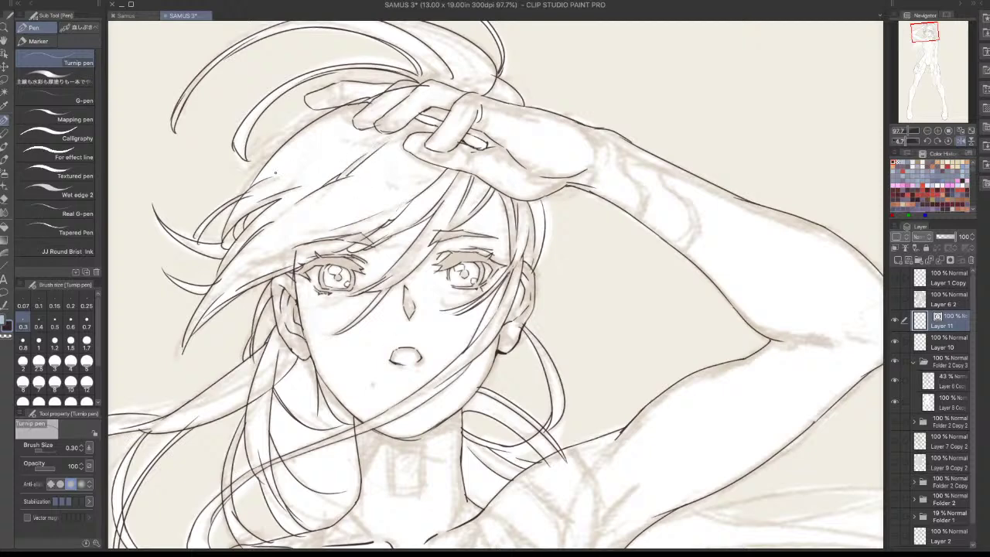
drag(273, 178, 319, 130)
key(ctrl+z)
drag(271, 175, 303, 140)
key(ctrl+z)
drag(525, 206, 510, 264)
key(ctrl+z)
drag(530, 239, 536, 255)
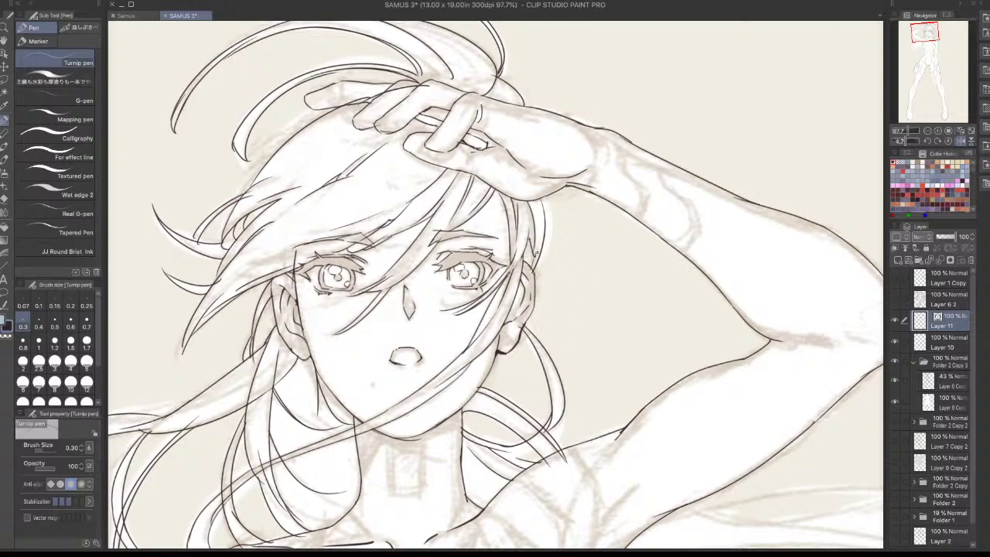
Erase the excess part of the hair line hanging below the hand on Layer 11
click(896, 324)
click(896, 325)
key(c)
drag(459, 200, 425, 256)
key(ctrl+z)
key(ctrl+z)
mouse_move(458, 206)
mouse_down()
mouse_move(431, 249)
mouse_move(444, 227)
mouse_up()
Erase the character's left eyebrow line on Layer 10
drag(477, 466, 668, 294)
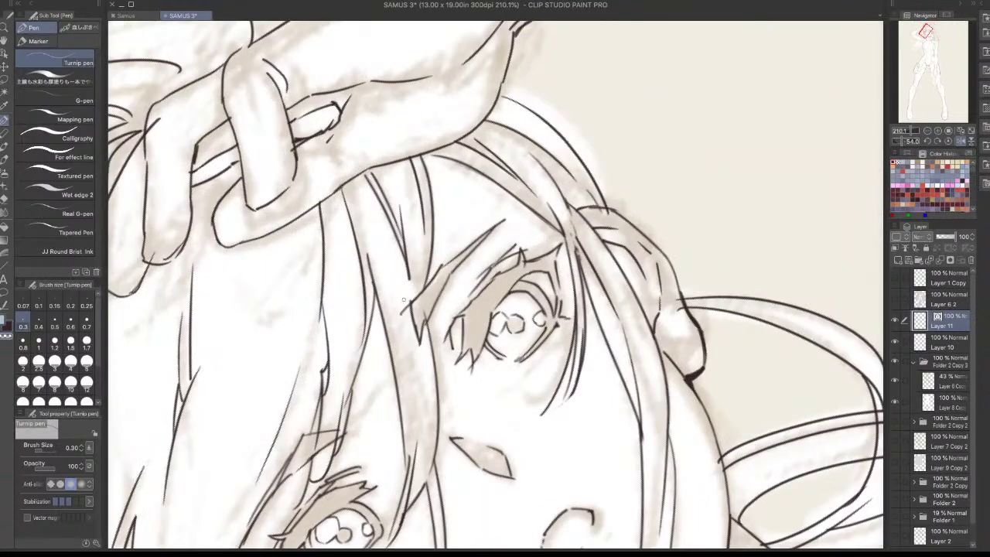
click(955, 346)
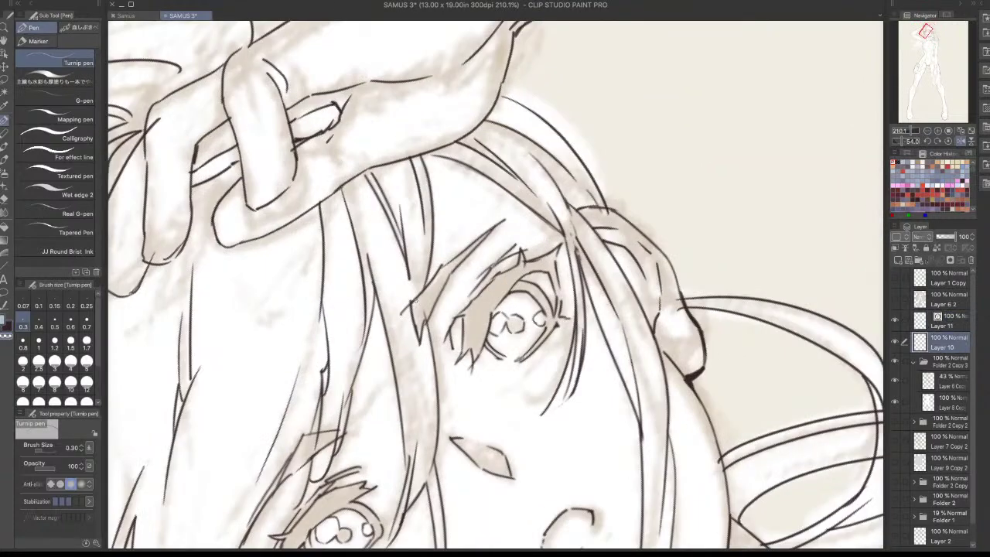
mouse_move(407, 297)
mouse_down()
mouse_move(418, 342)
mouse_move(439, 268)
mouse_move(433, 280)
mouse_move(424, 336)
mouse_move(441, 282)
mouse_move(481, 235)
mouse_up()
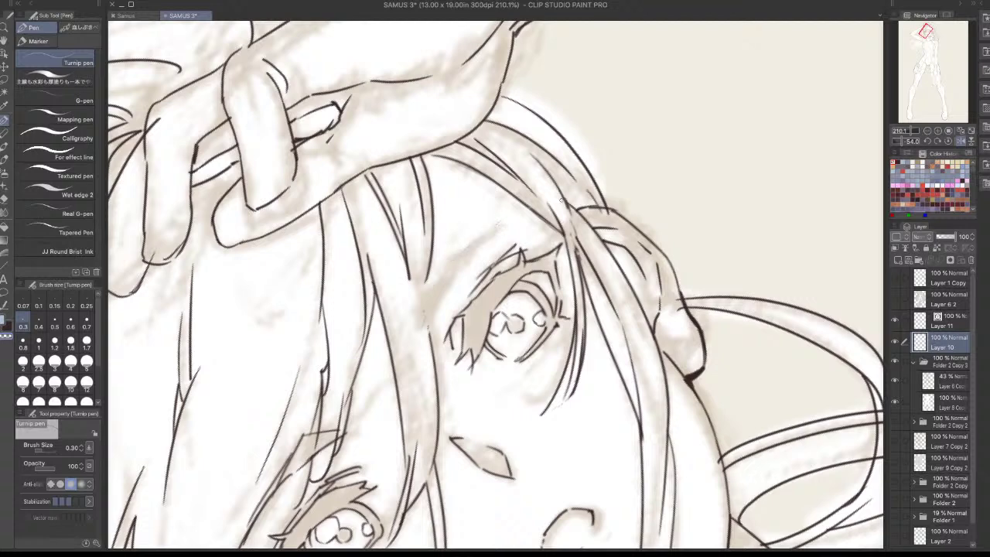
Redraw the character's left eyebrow on Layer 11, with a long upper edge and an inner end meeting the fringe
click(951, 326)
key(c)
mouse_move(441, 298)
mouse_down()
mouse_move(435, 323)
mouse_move(466, 261)
mouse_up()
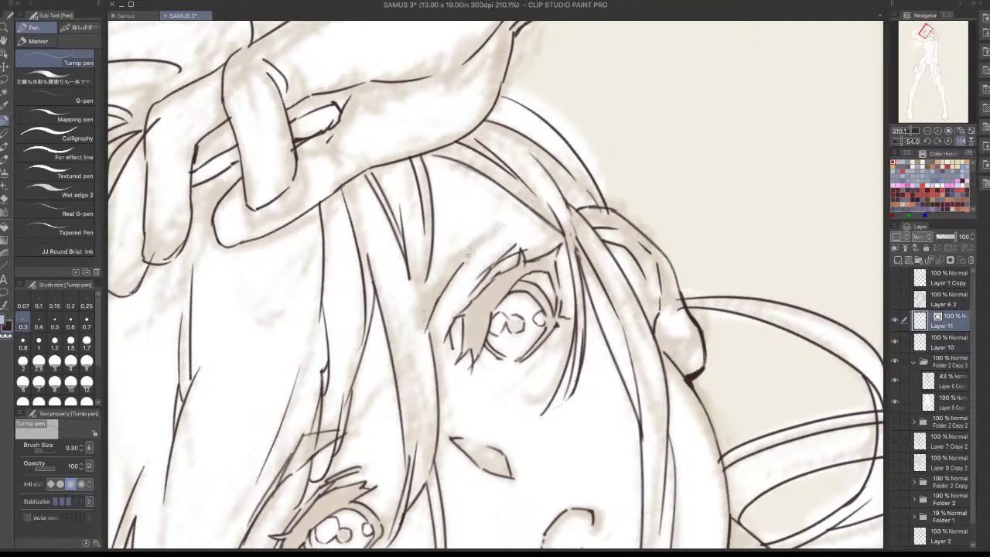
drag(511, 223, 469, 250)
mouse_move(504, 222)
mouse_down()
mouse_move(448, 260)
mouse_move(426, 301)
mouse_up()
key(ctrl+z)
key(ctrl+z)
mouse_move(457, 257)
mouse_down()
mouse_move(420, 299)
mouse_move(410, 350)
mouse_up()
drag(423, 309, 412, 353)
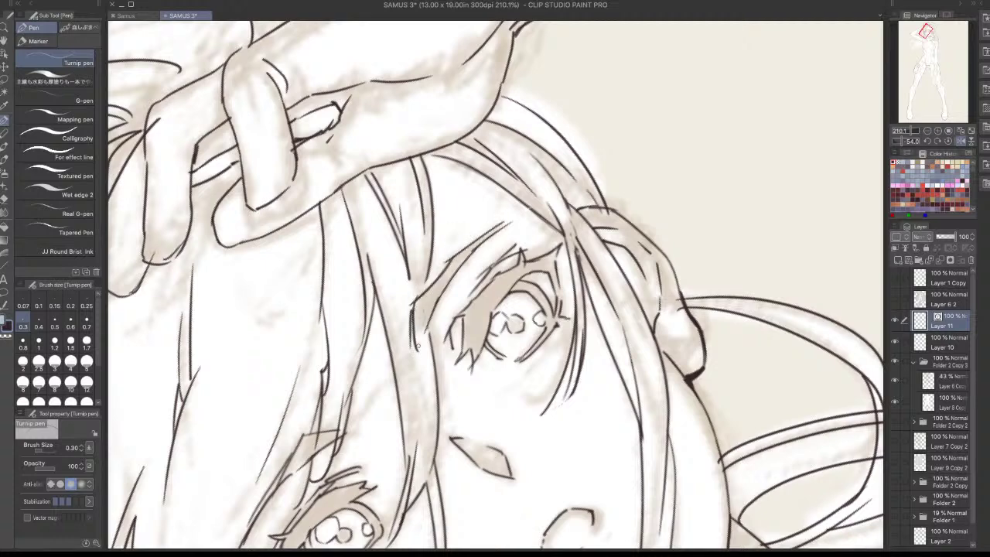
mouse_move(444, 285)
mouse_down()
mouse_move(416, 348)
mouse_move(430, 320)
mouse_up()
drag(429, 324, 420, 358)
Ink a hair strand line falling across the forehead toward the redrawn eyebrow
drag(575, 245, 618, 360)
drag(666, 381, 630, 389)
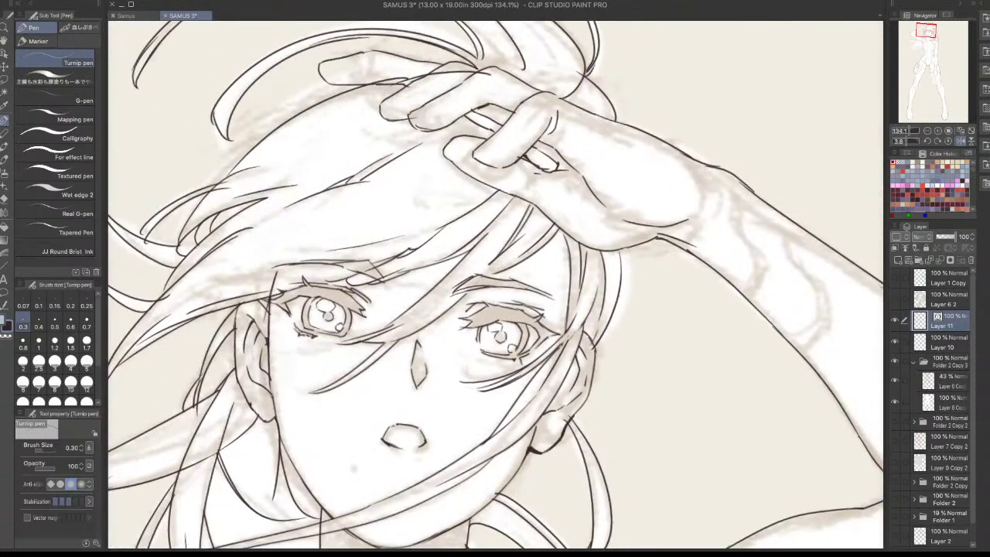
drag(516, 242, 478, 281)
key(ctrl+z)
drag(510, 249, 478, 282)
mouse_move(569, 232)
mouse_down()
mouse_move(567, 277)
mouse_move(576, 180)
mouse_up()
key(ctrl+z)
key(ctrl+z)
key(ctrl+z)
key(ctrl+z)
key(ctrl+z)
drag(408, 254, 430, 232)
key(ctrl+z)
key(ctrl+z)
key(ctrl+z)
scroll(520, 226, down, 3)
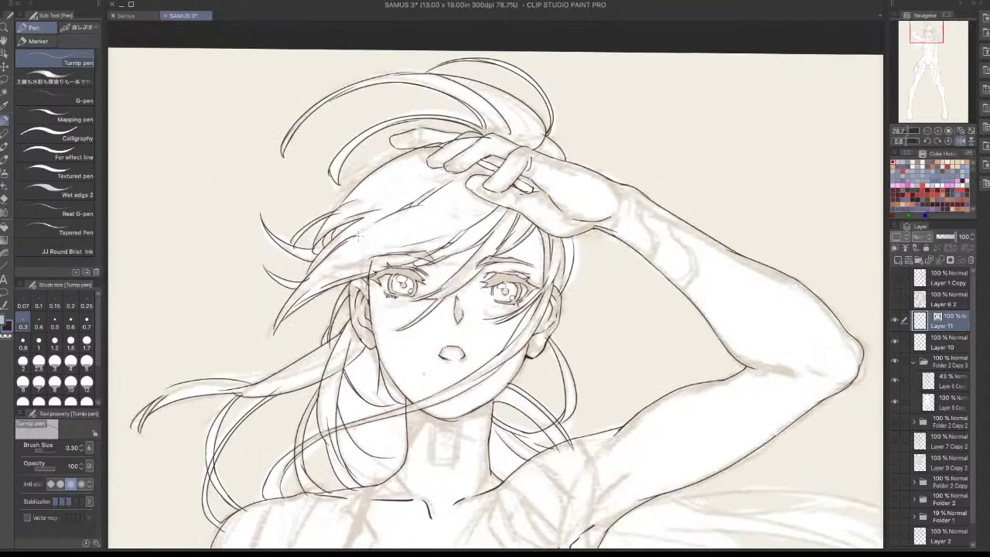
drag(339, 250, 385, 220)
key(ctrl+z)
key(ctrl+z)
Check the line art by hiding and restoring Layer 10 and the sketch folder in turn
click(895, 342)
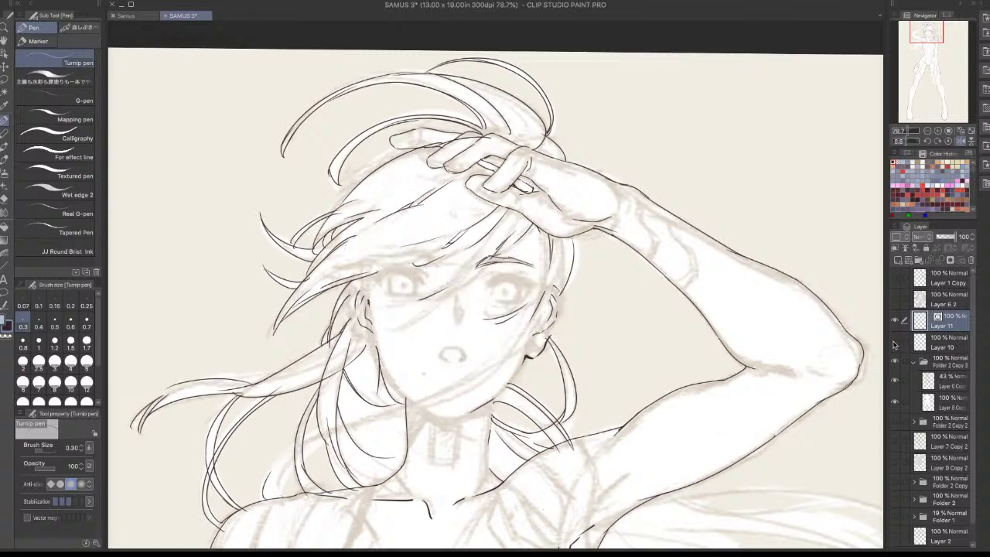
click(895, 342)
click(896, 362)
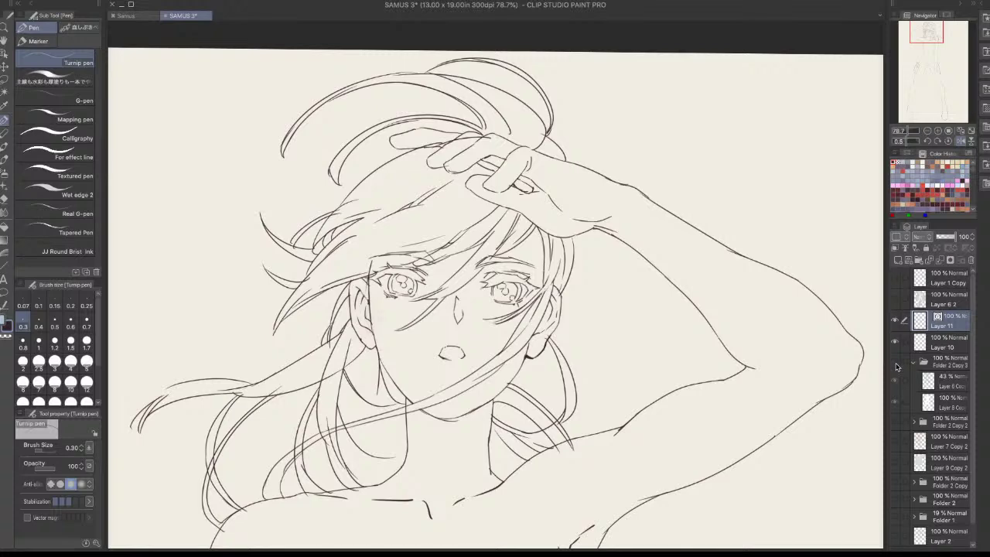
click(896, 363)
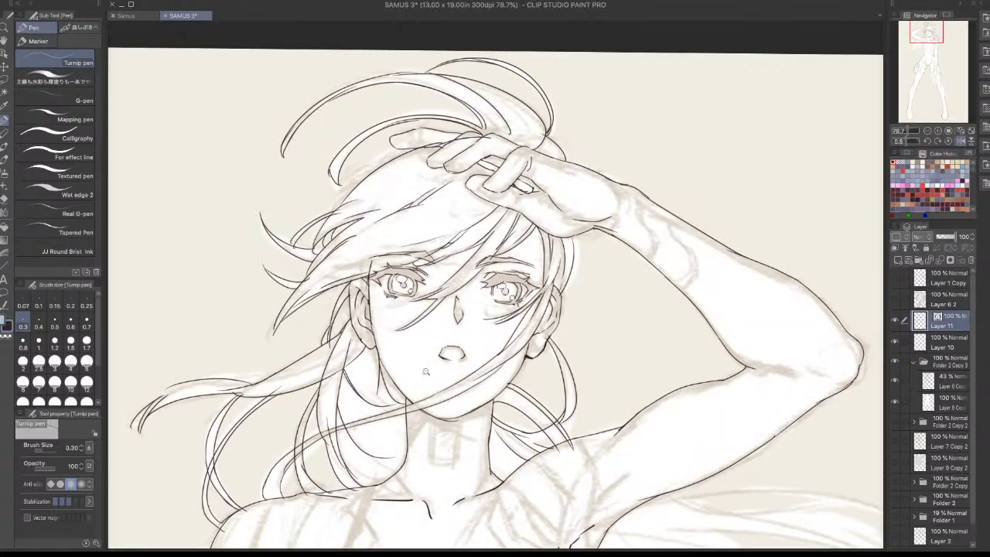
drag(395, 356, 494, 312)
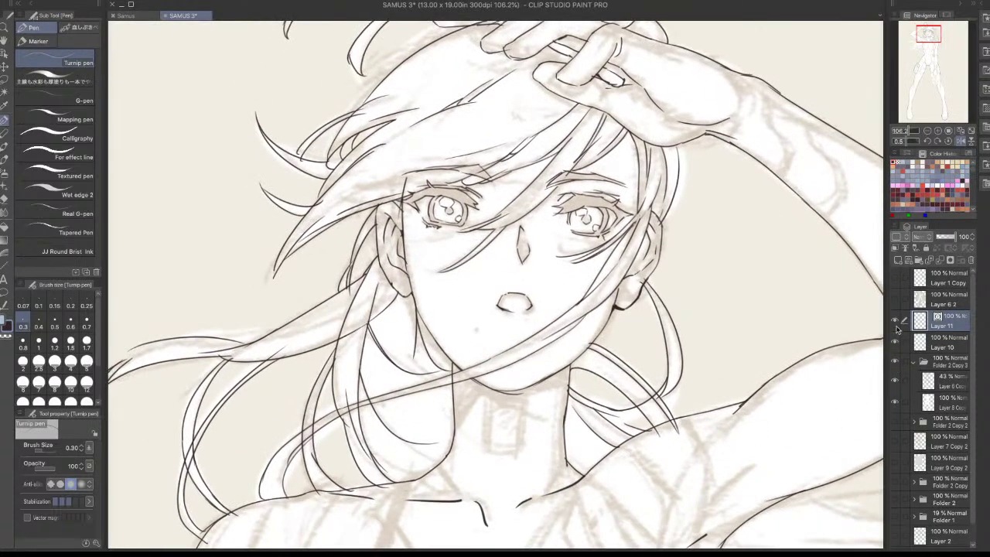
Compare the bare sketch with the inked version by hiding and restoring Layers 11 and 10
drag(897, 326, 895, 343)
drag(744, 405, 705, 437)
drag(705, 436, 626, 270)
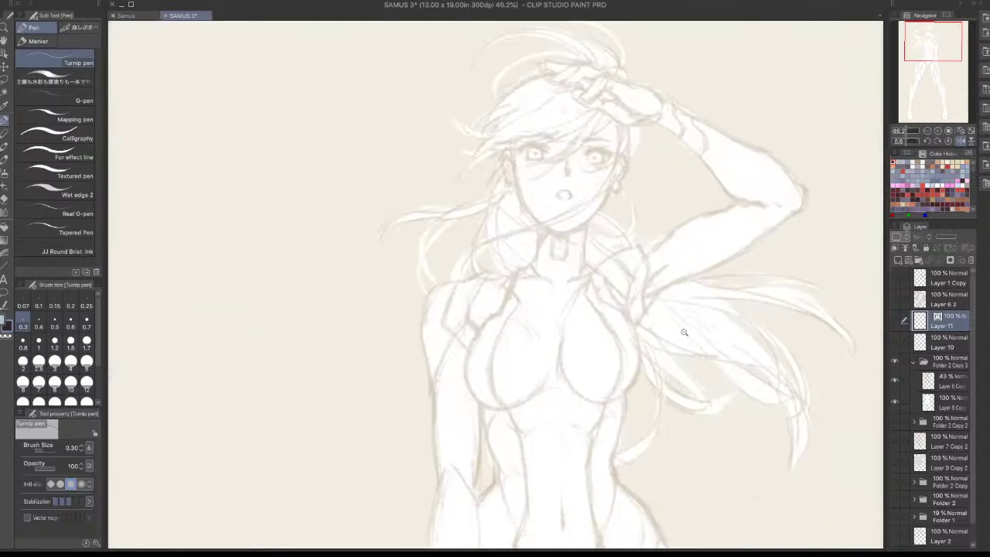
drag(684, 333, 689, 366)
drag(689, 367, 569, 487)
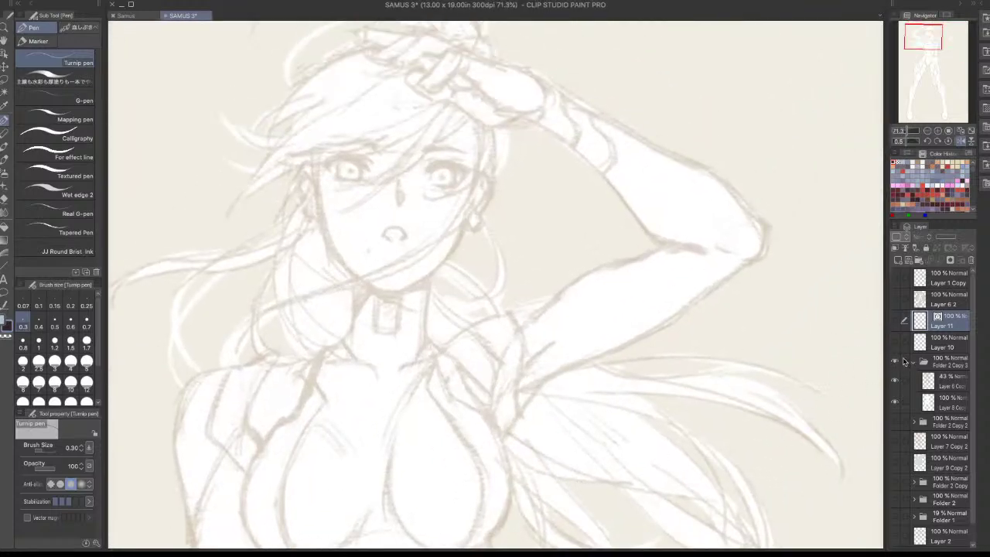
click(896, 320)
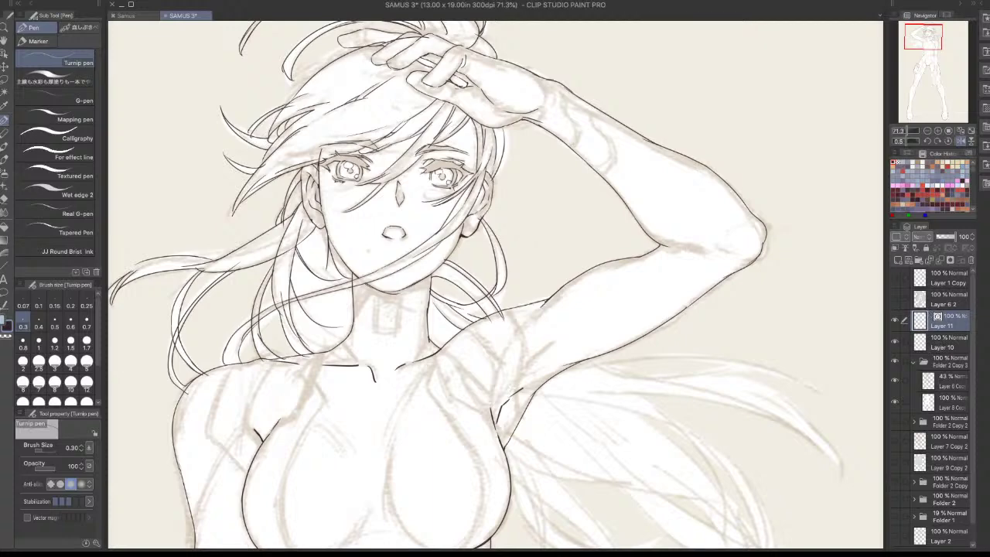
key(Tab)
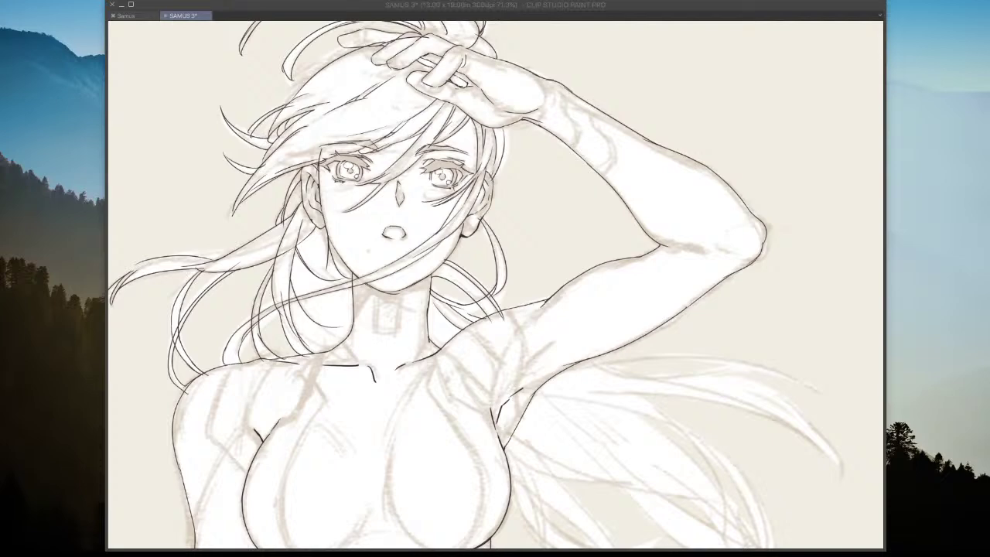
key(Tab)
scroll(437, 188, up, 5)
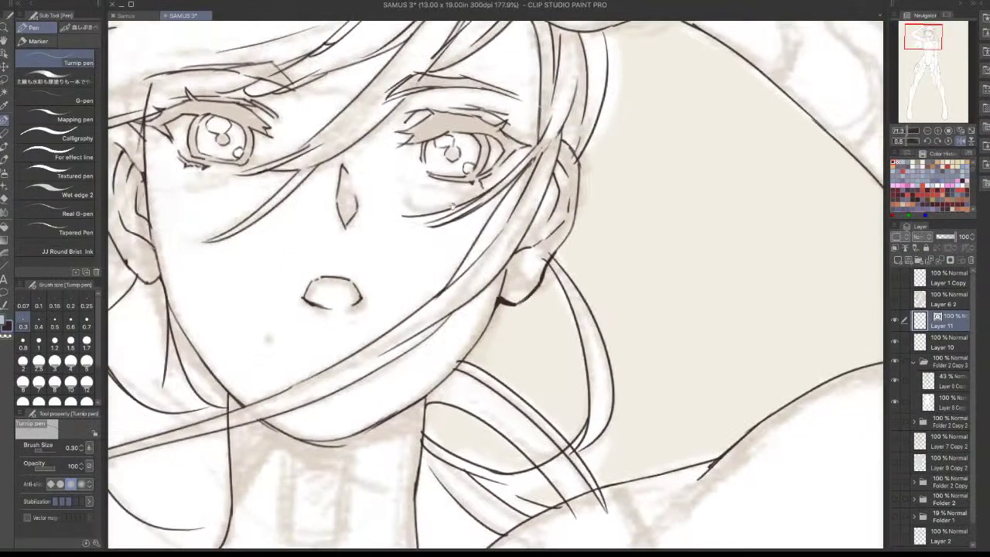
scroll(656, 241, up, 2)
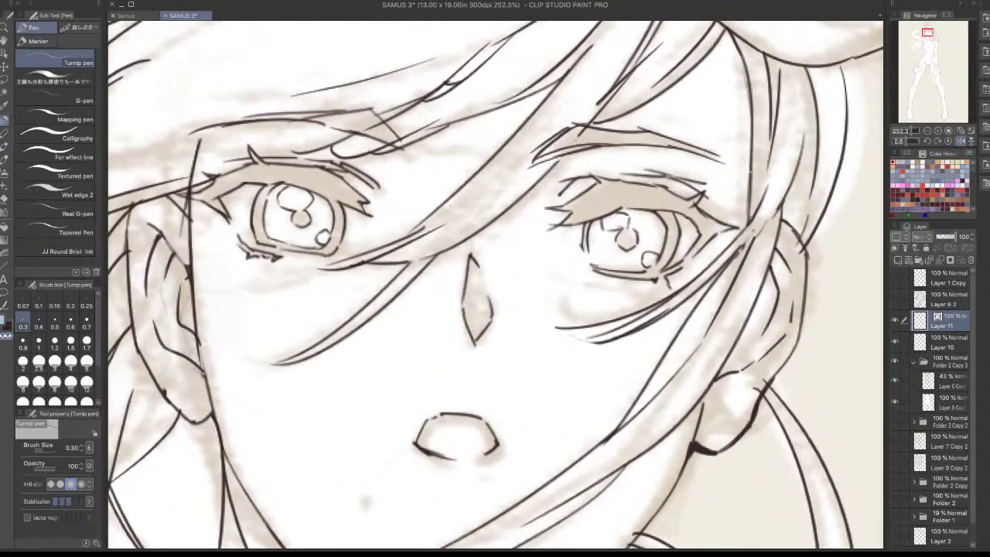
click(938, 341)
key(c)
drag(607, 232, 625, 226)
key(ctrl+z)
key(ctrl+z)
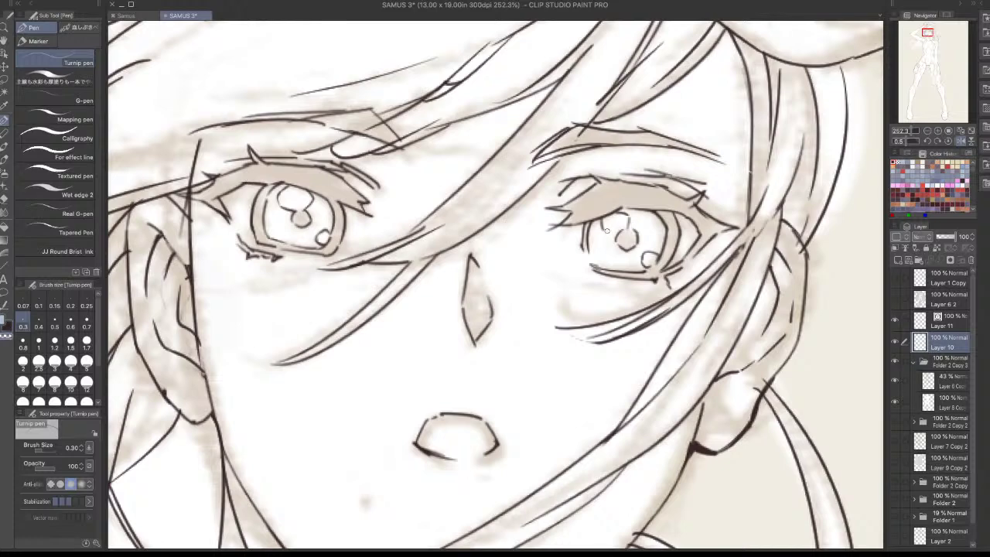
key(alt+bracketright)
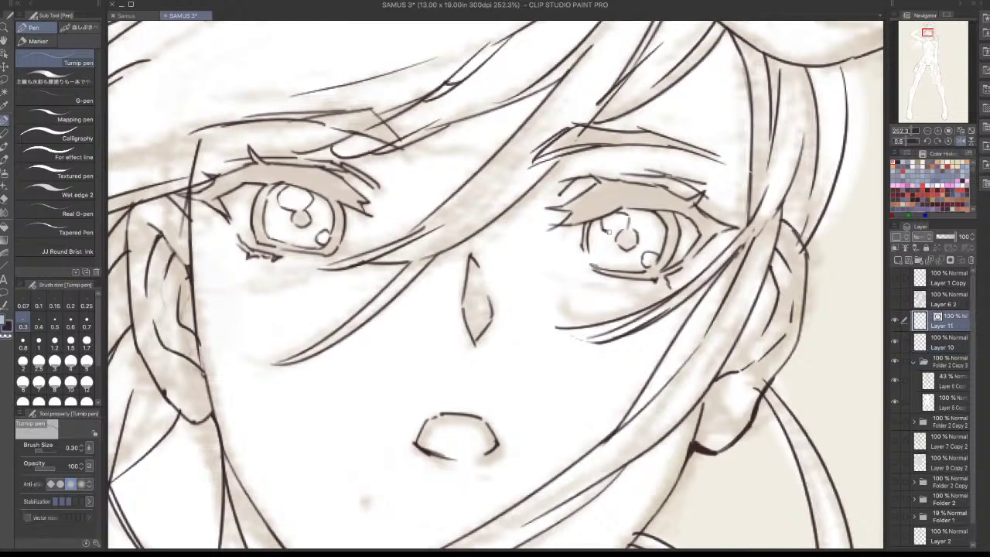
key(ctrl+z)
Refine the small lines where the highlights meet the pupils in both eyes on Layer 11
drag(609, 232, 621, 230)
mouse_move(626, 231)
mouse_down()
mouse_move(622, 238)
mouse_move(631, 234)
mouse_up()
drag(298, 209, 305, 207)
Ink the curved inner iris line beside the highlights in the left-hand eye, touching it up on Layer 10
scroll(575, 222, down, 5)
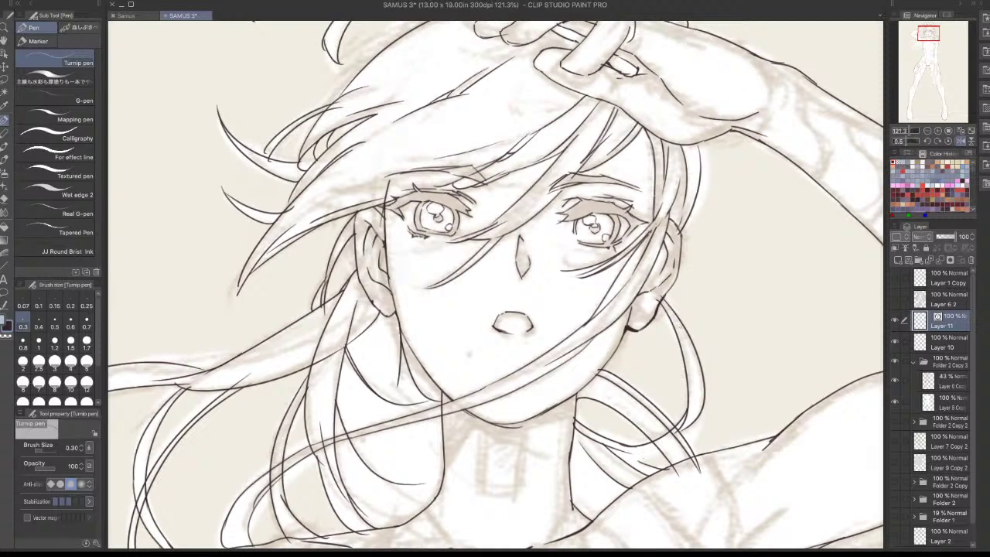
scroll(443, 200, up, 7)
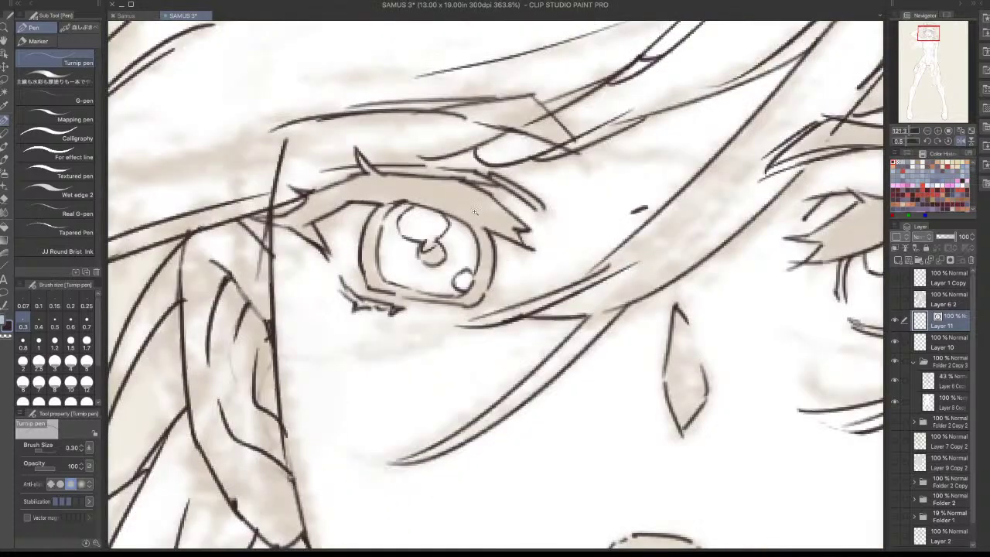
mouse_move(441, 246)
mouse_down()
mouse_move(454, 232)
mouse_move(473, 246)
mouse_move(475, 273)
mouse_up()
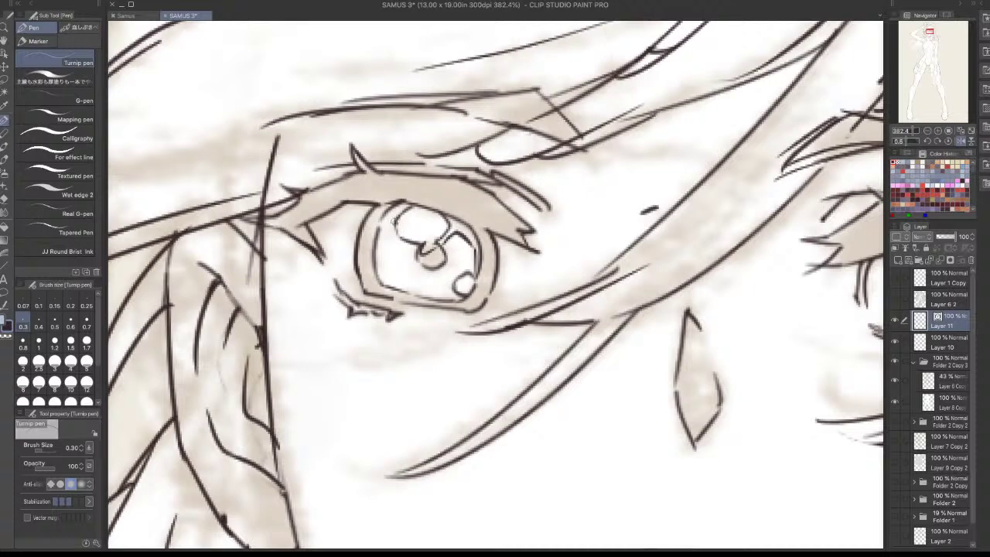
drag(396, 222, 380, 243)
key(c)
click(946, 344)
mouse_move(377, 221)
mouse_down()
mouse_move(401, 204)
mouse_move(386, 209)
mouse_up()
mouse_move(477, 232)
mouse_down()
mouse_move(479, 270)
mouse_move(480, 242)
mouse_move(450, 215)
mouse_up()
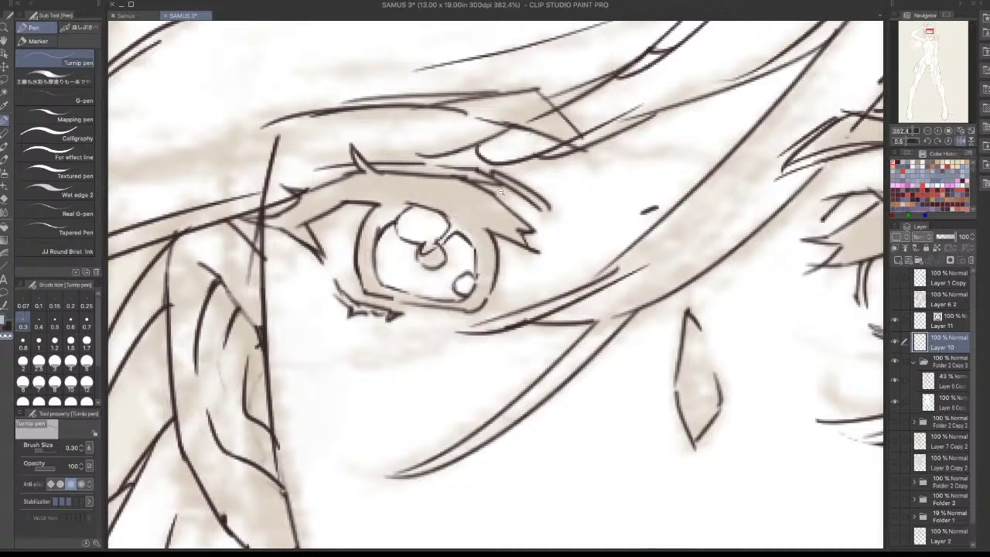
Ink the matching inner iris curve in the right-hand eye, redrawing it on Layer 11 and touching it up on Layer 10
scroll(501, 192, down, 3)
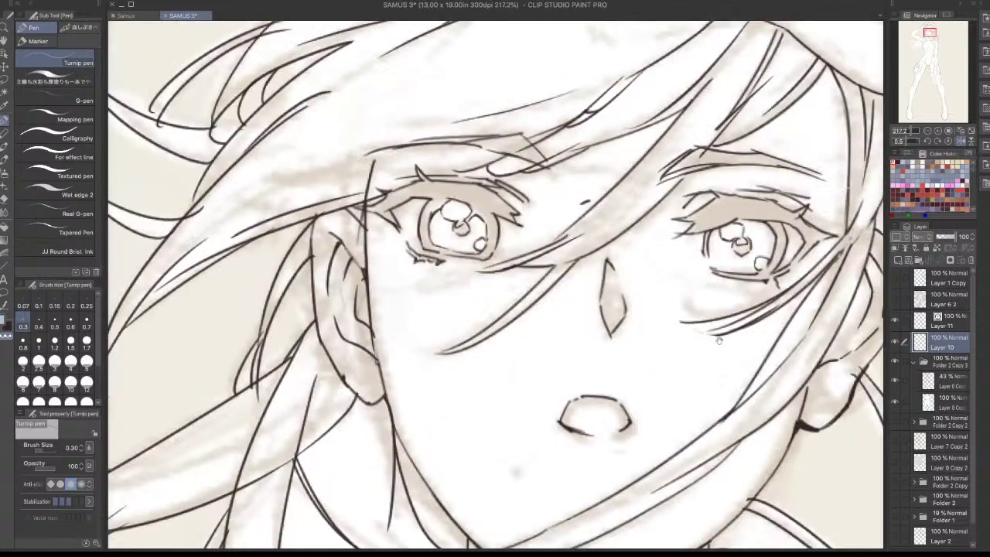
scroll(719, 340, up, 2)
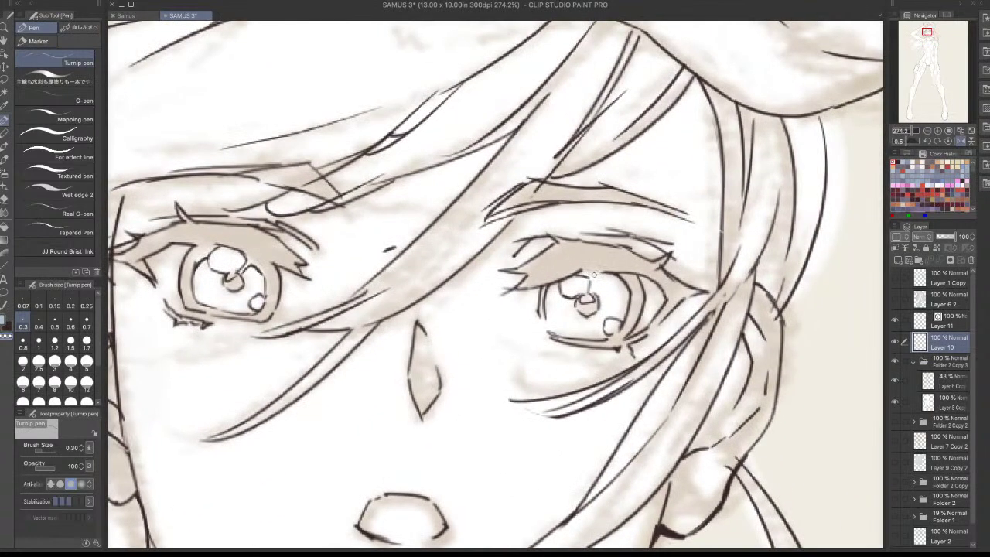
click(943, 326)
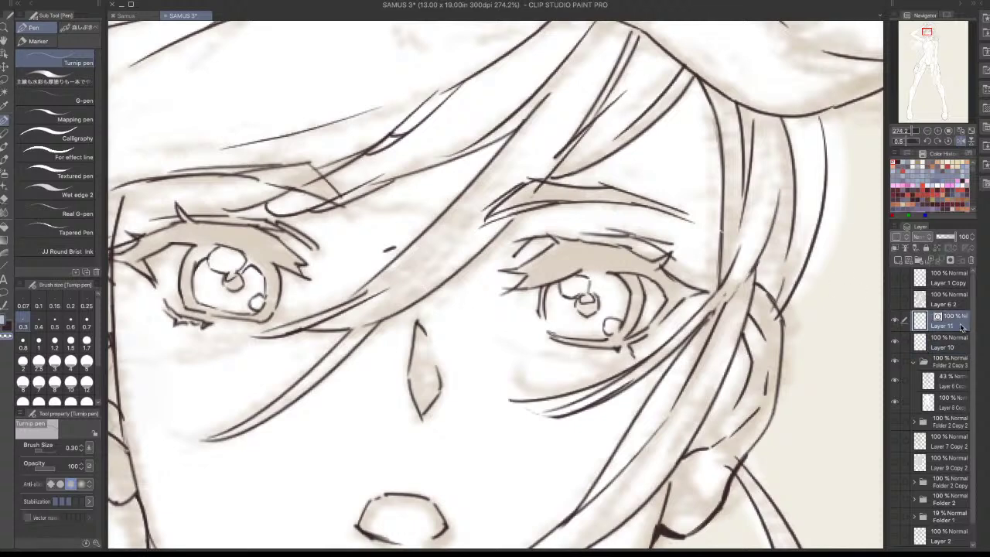
drag(597, 275, 595, 295)
key(ctrl+z)
key(ctrl+z)
key(ctrl+z)
mouse_move(616, 284)
mouse_down()
mouse_move(637, 313)
mouse_move(623, 313)
mouse_up()
key(ctrl+z)
key(x)
click(948, 341)
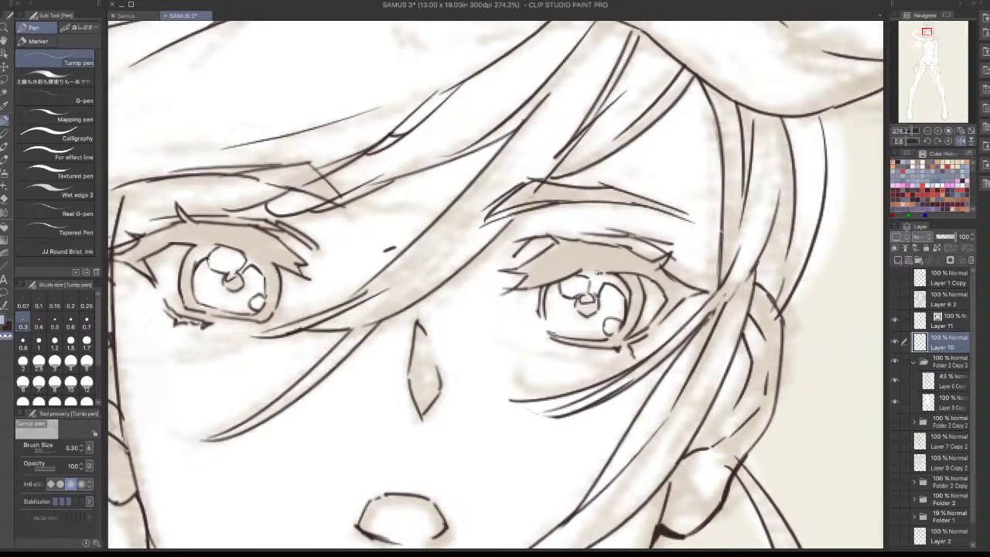
mouse_move(614, 273)
mouse_down()
mouse_move(634, 295)
mouse_move(629, 309)
mouse_up()
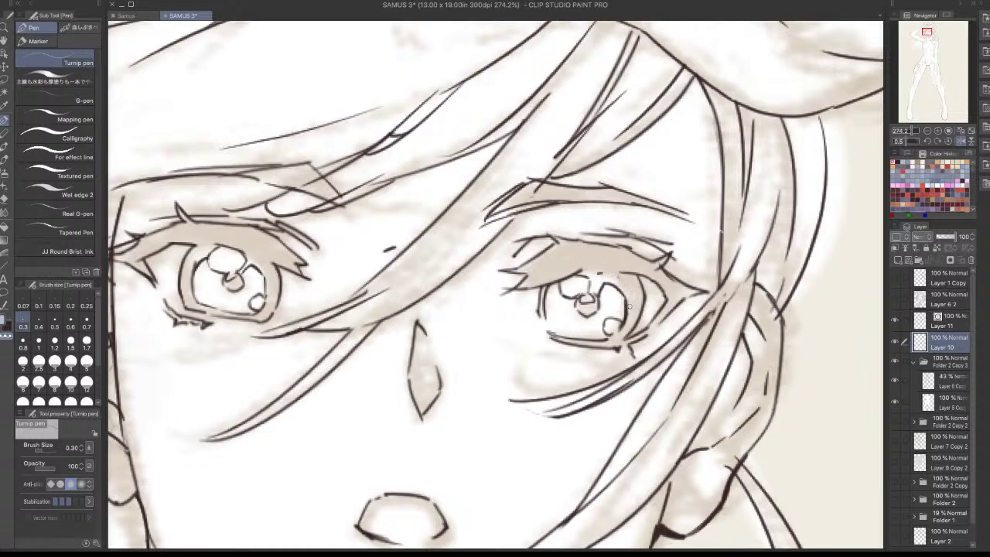
click(949, 322)
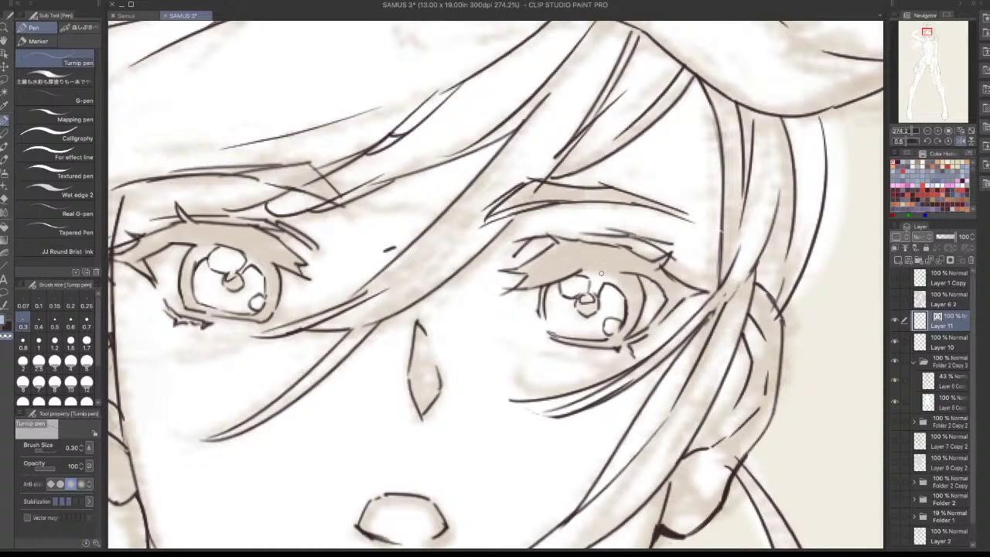
Erase the overlapping lines where the raised hand's fingers cross on Layer 11, using the Vector eraser at size 1.50
scroll(636, 266, down, 2)
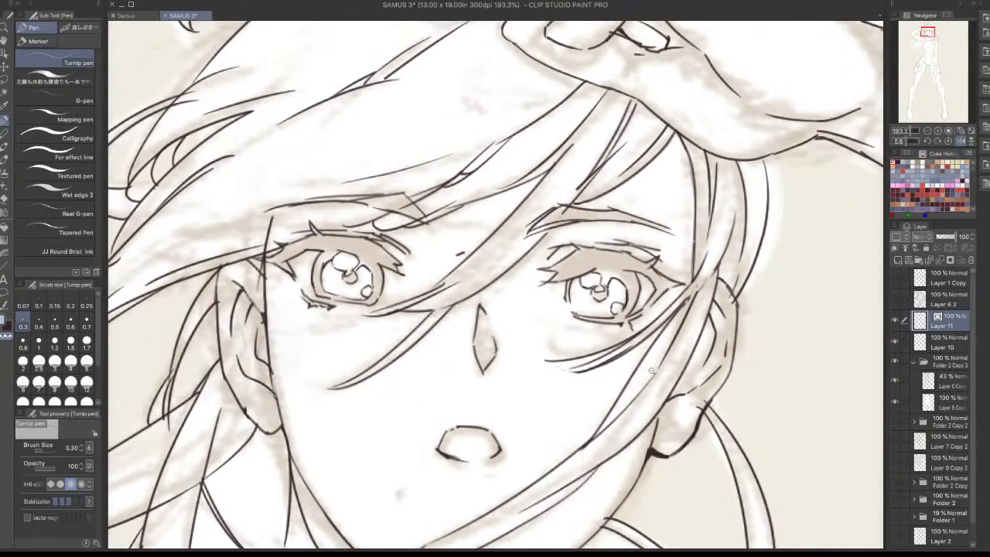
scroll(654, 373, down, 7)
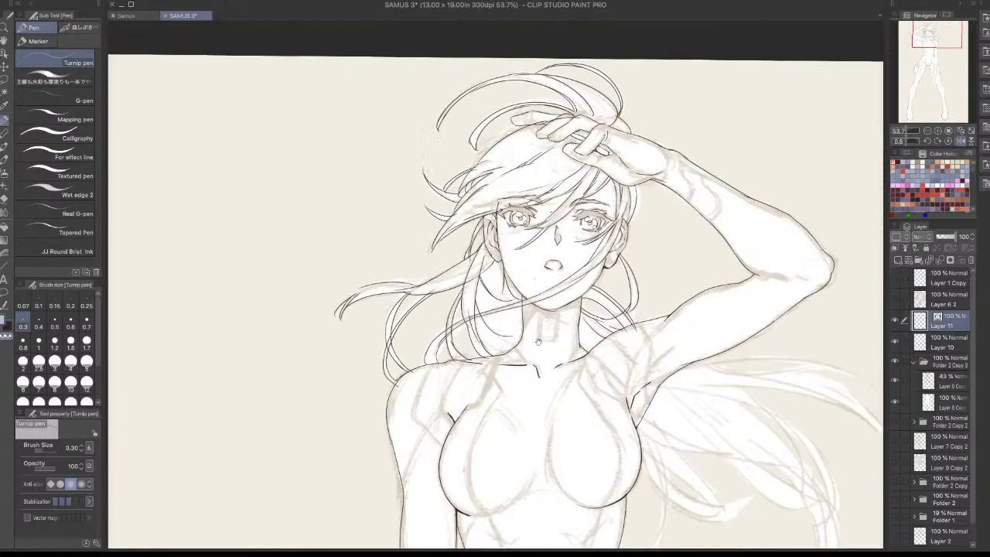
scroll(610, 117, up, 7)
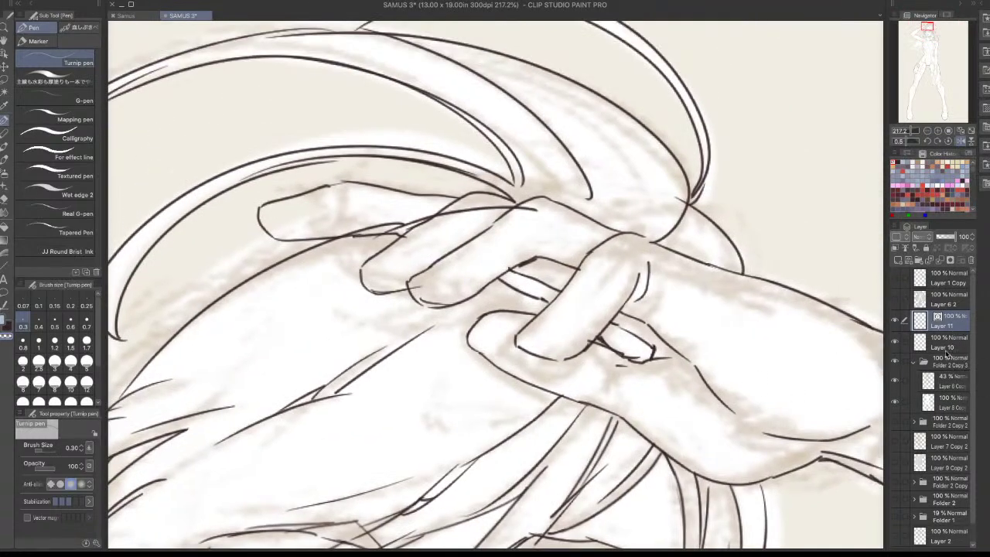
key(e)
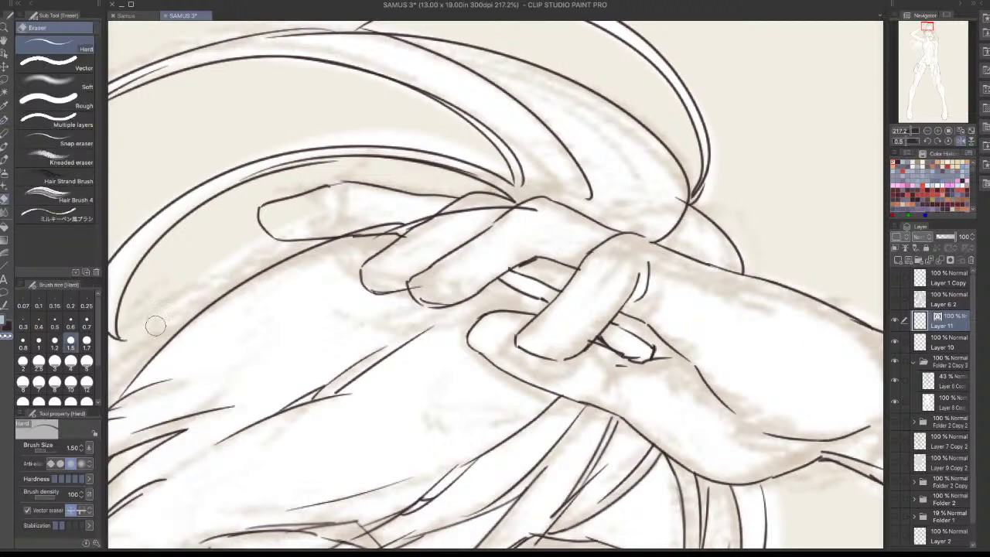
click(78, 63)
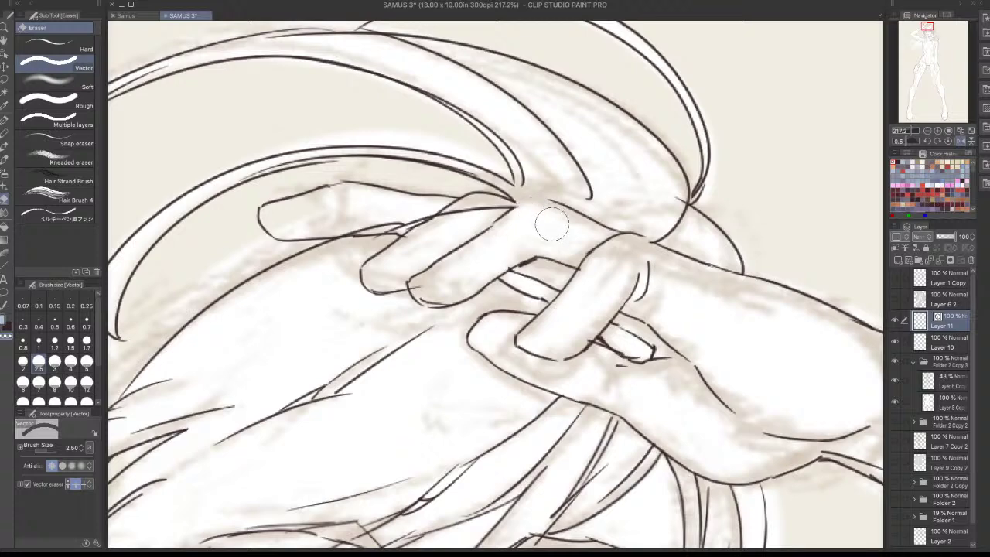
key(bracketleft)
key(bracketleft)
key(bracketleft)
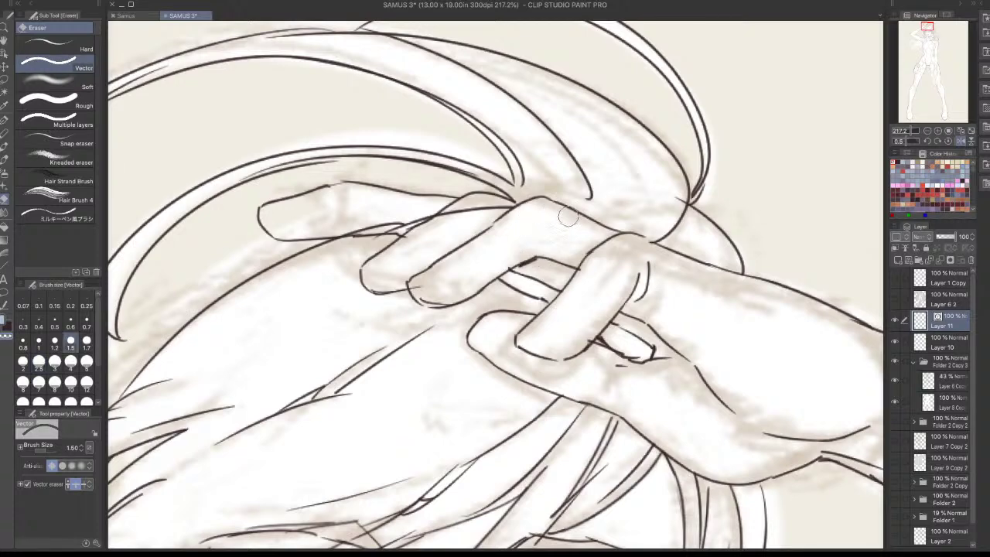
click(398, 226)
key(super+z)
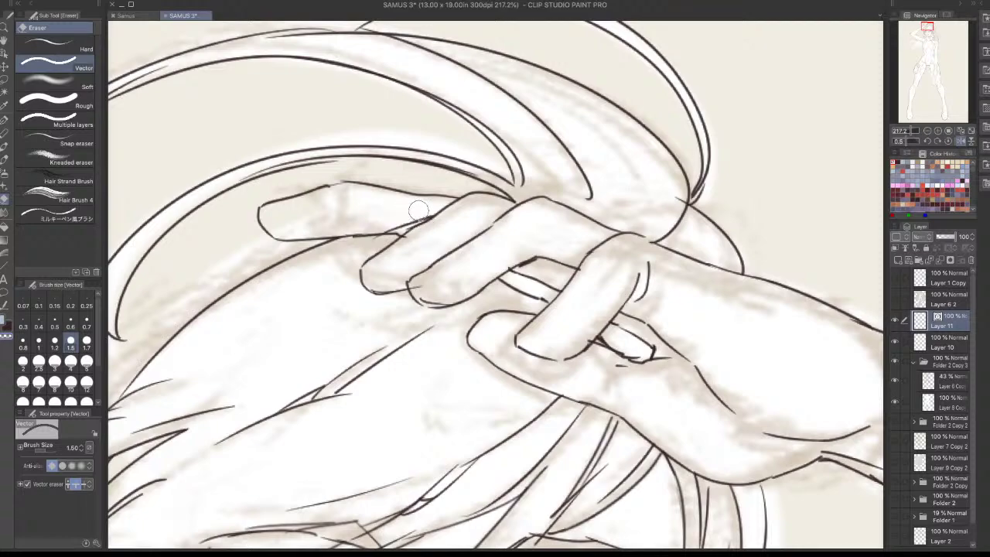
click(407, 220)
Reduce the Vector eraser to 0.80 and remove the outermost hair line above the right-hand ear on Layer 11
scroll(464, 189, down, 3)
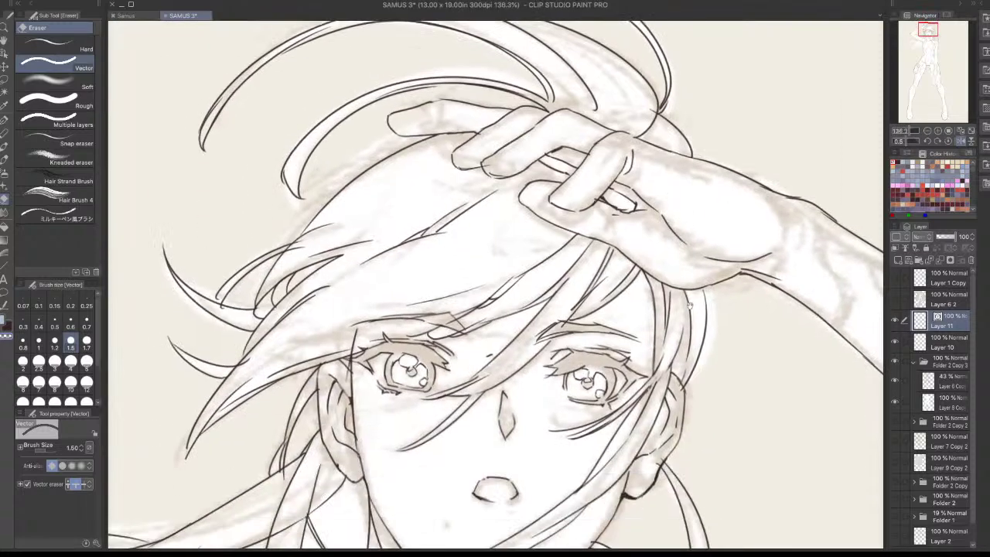
scroll(518, 167, up, 2)
key(bracketleft)
key(bracketleft)
key(bracketleft)
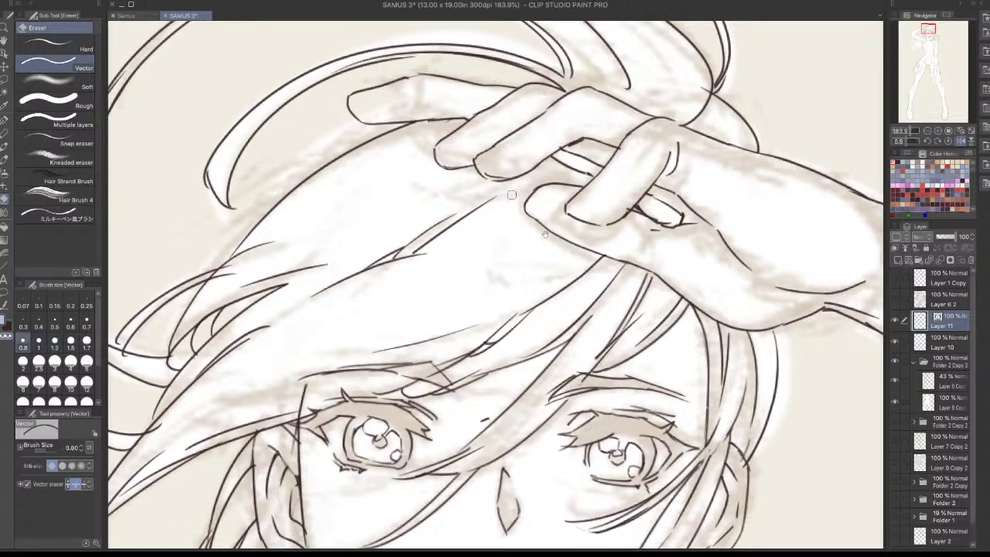
scroll(546, 235, down, 1)
scroll(605, 323, up, 2)
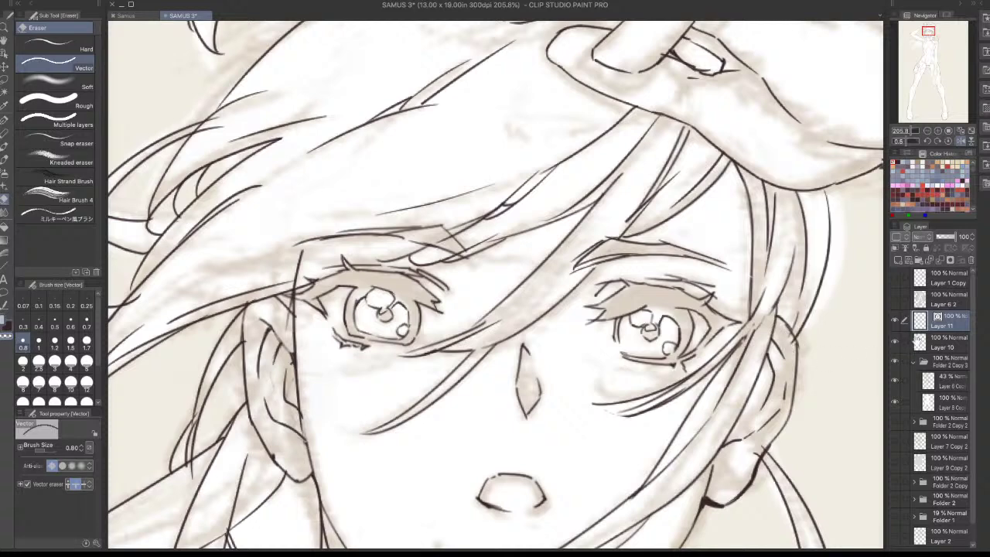
click(895, 341)
click(895, 342)
key(alt+bracketleft)
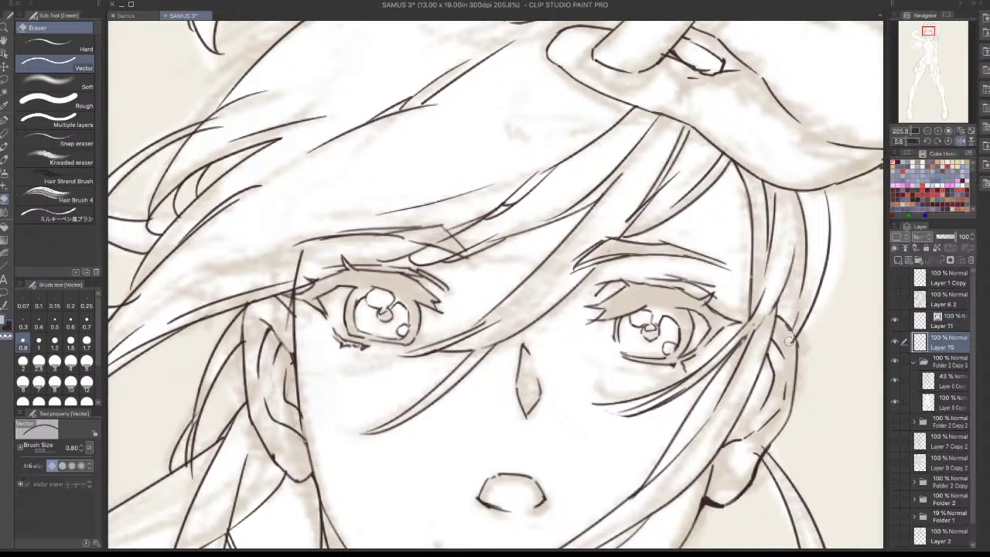
scroll(788, 340, up, 2)
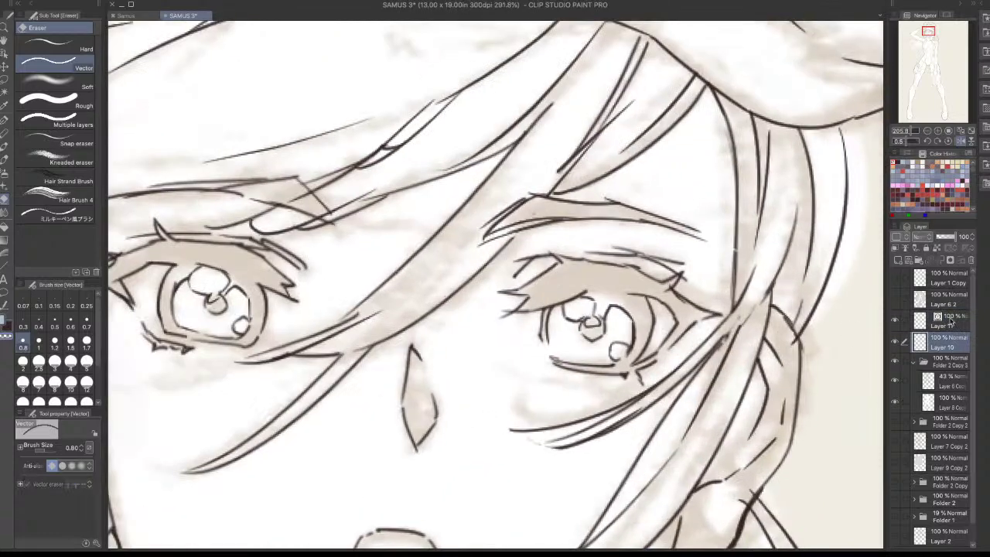
click(951, 323)
drag(790, 343, 813, 346)
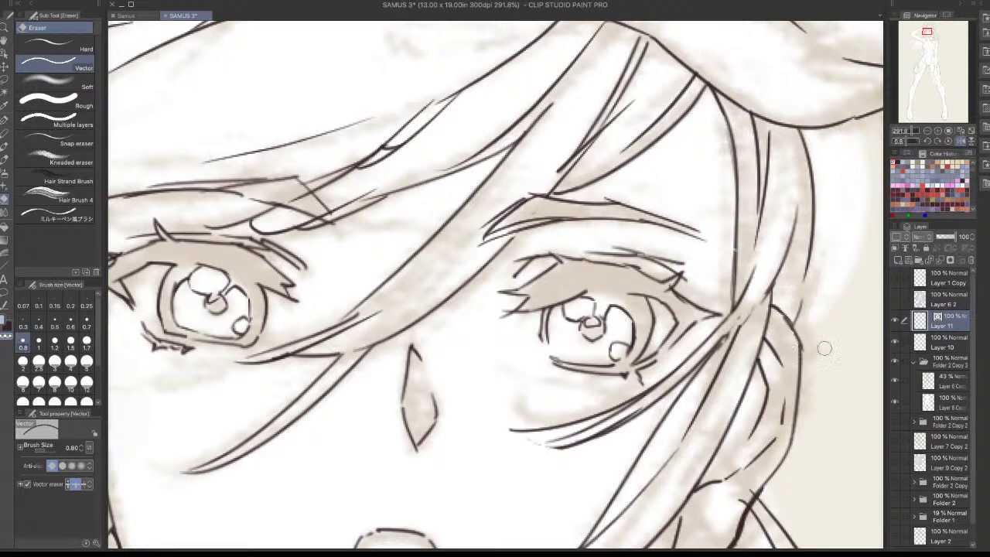
Try to erase the overlapping hair strand lines between the left-hand ear and the shoulder on Layer 11
scroll(684, 376, down, 3)
mouse_move(660, 457)
mouse_down()
mouse_move(660, 289)
mouse_move(740, 265)
mouse_up()
drag(324, 349, 329, 327)
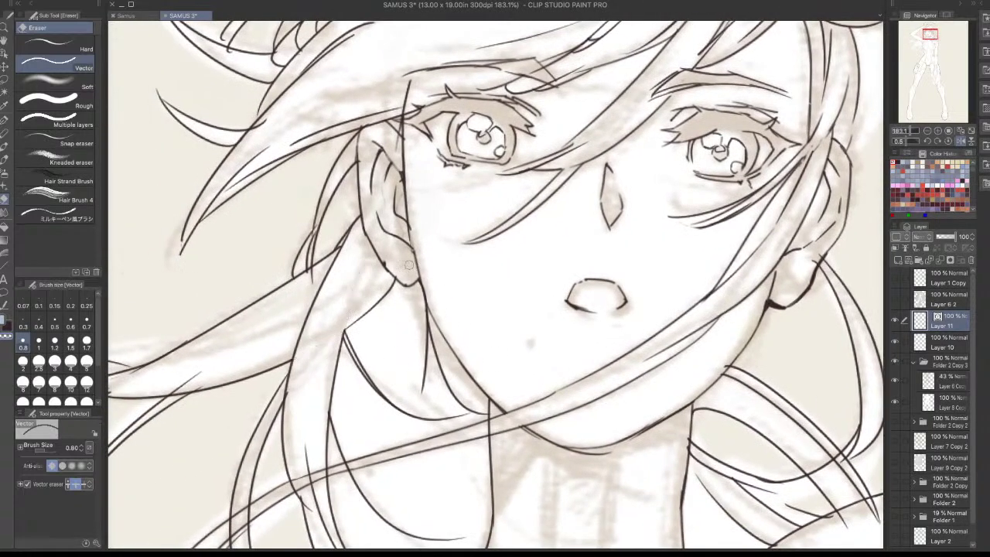
scroll(471, 266, down, 2)
drag(472, 266, 607, 153)
scroll(607, 153, down, 1)
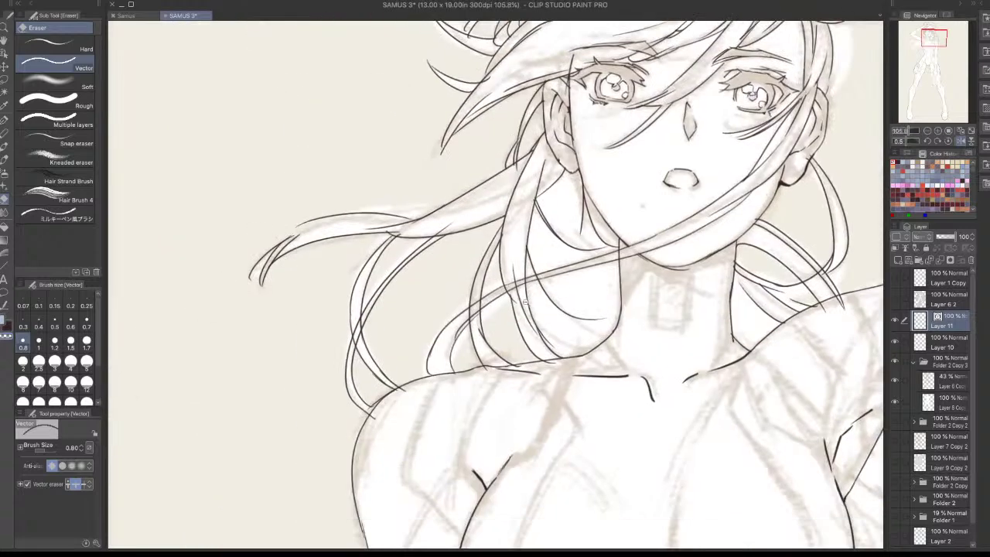
scroll(531, 279, up, 1)
mouse_move(481, 311)
mouse_down()
mouse_move(457, 315)
mouse_move(460, 273)
mouse_up()
key(ctrl+z)
key(ctrl+z)
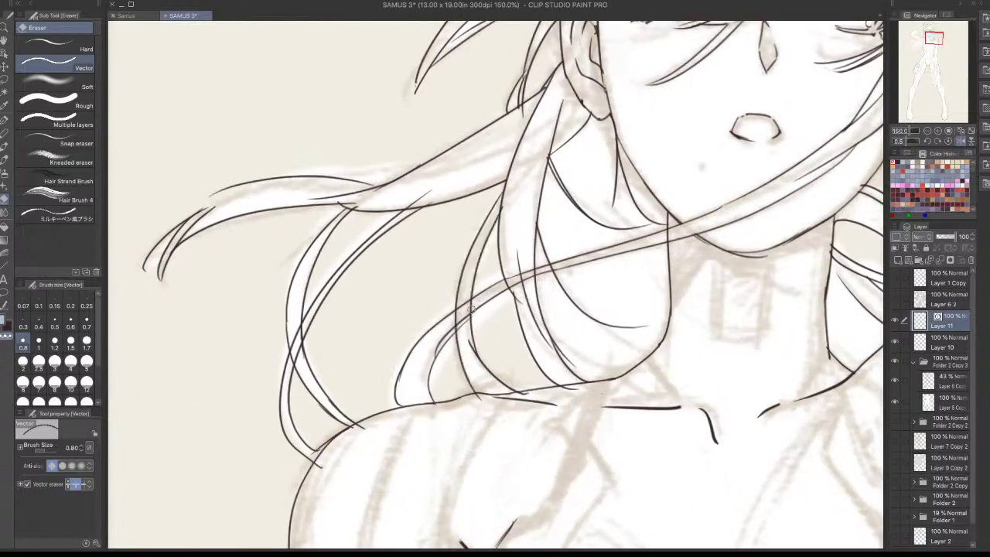
drag(473, 309, 507, 286)
key(ctrl+z)
key(ctrl+z)
Check which strand lines belong to Layer 10, and try again to trim the crossing strand above the shoulder on Layer 11
click(896, 338)
click(895, 338)
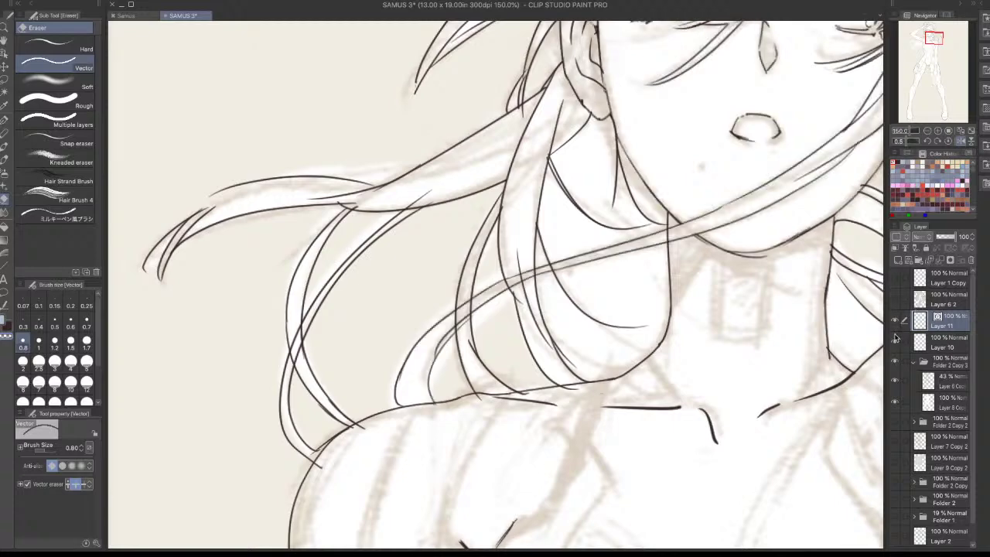
click(950, 342)
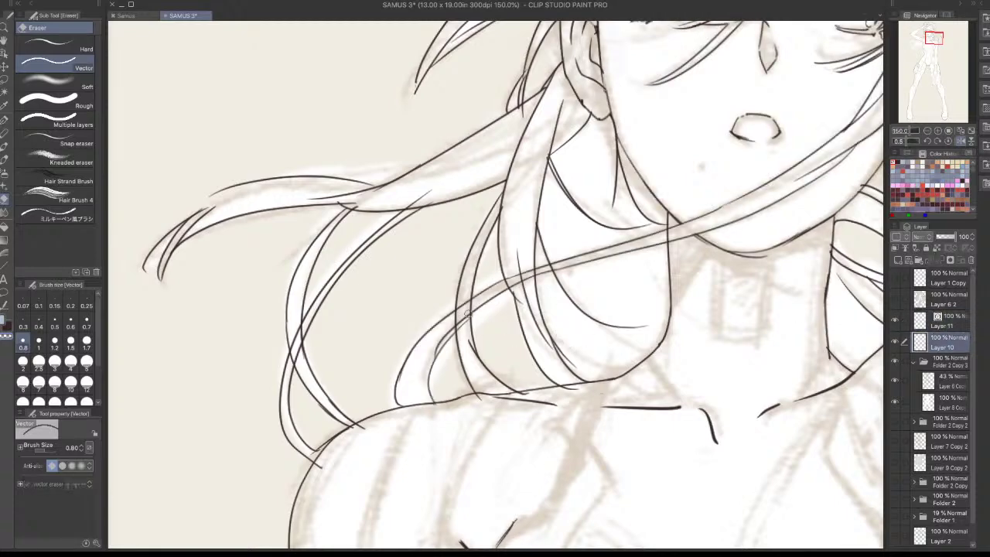
click(959, 322)
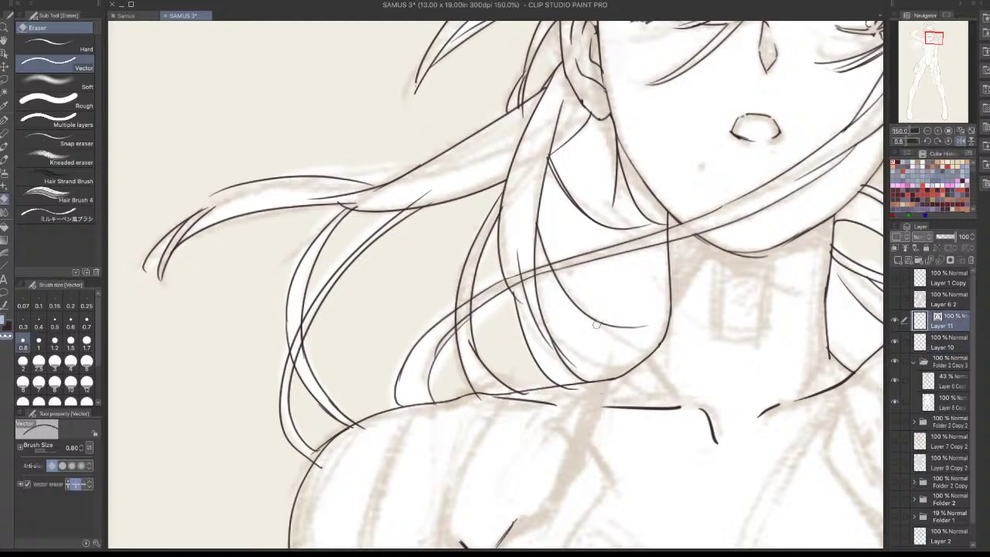
click(460, 316)
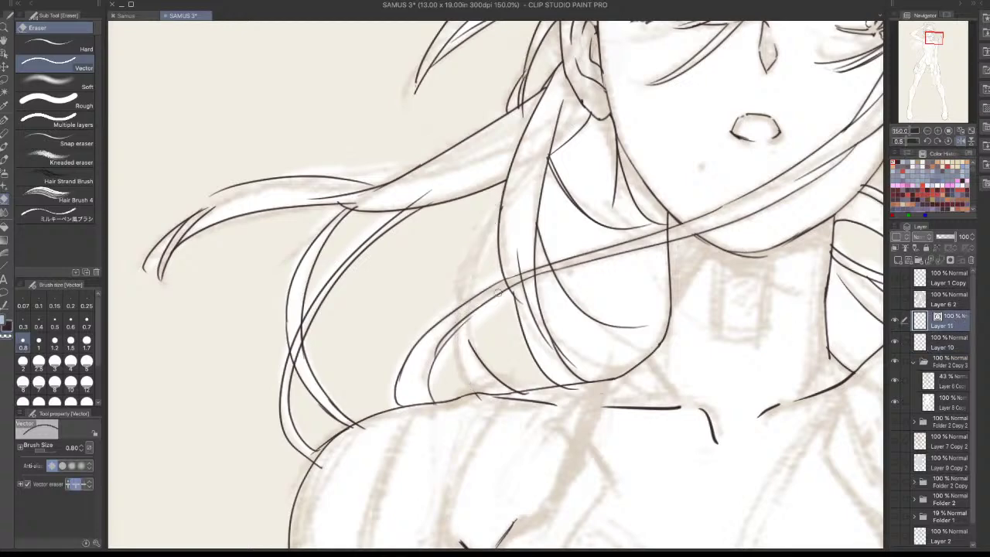
key(ctrl+z)
Toggle the visibility of Layer 11 and Layer 10 to compare which hair and face lines each layer holds
key(p)
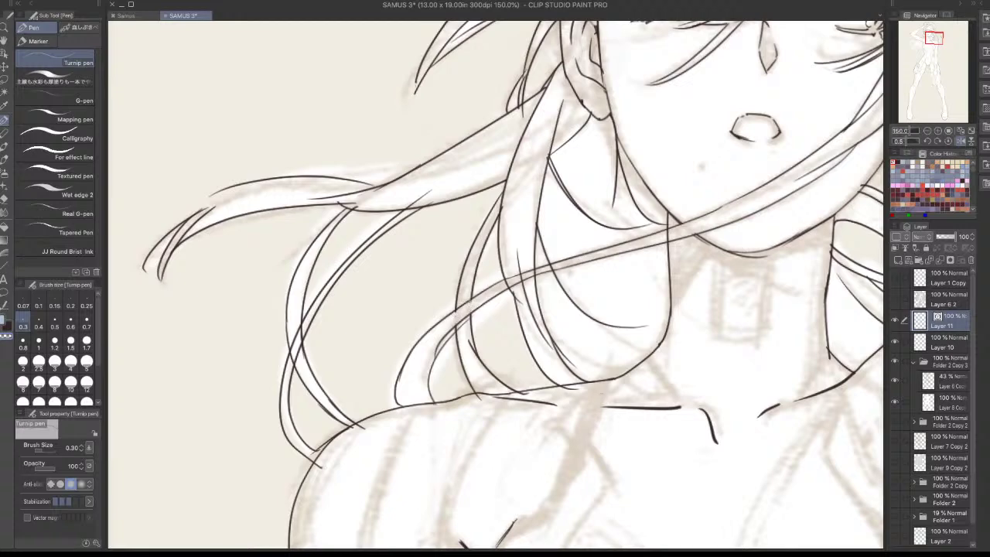
click(897, 321)
click(897, 322)
scroll(700, 356, down, 5)
drag(696, 356, 479, 411)
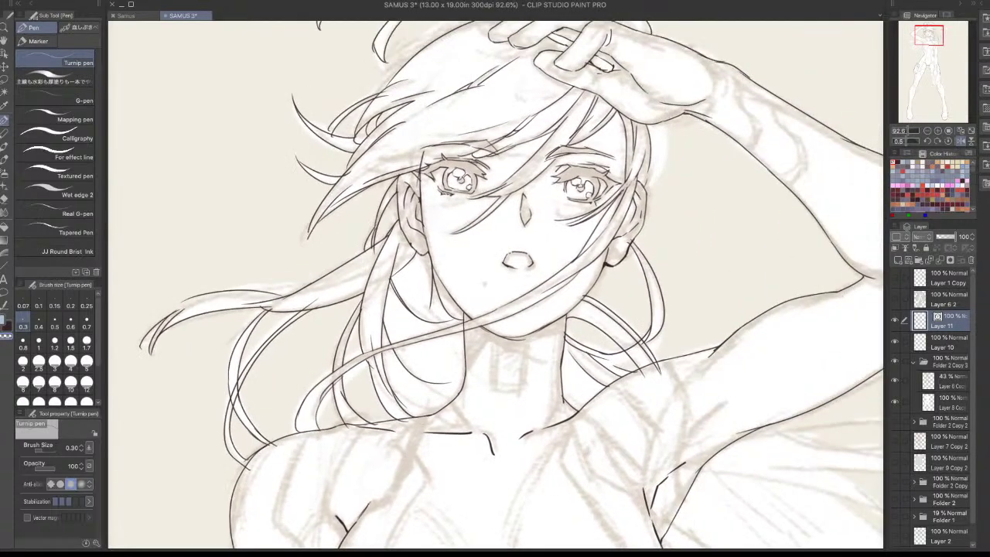
click(896, 341)
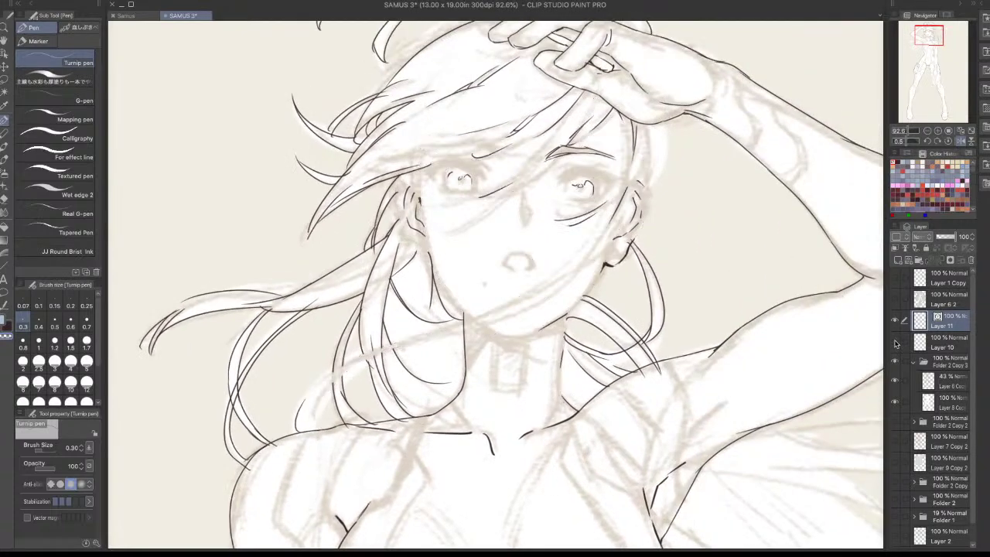
click(895, 342)
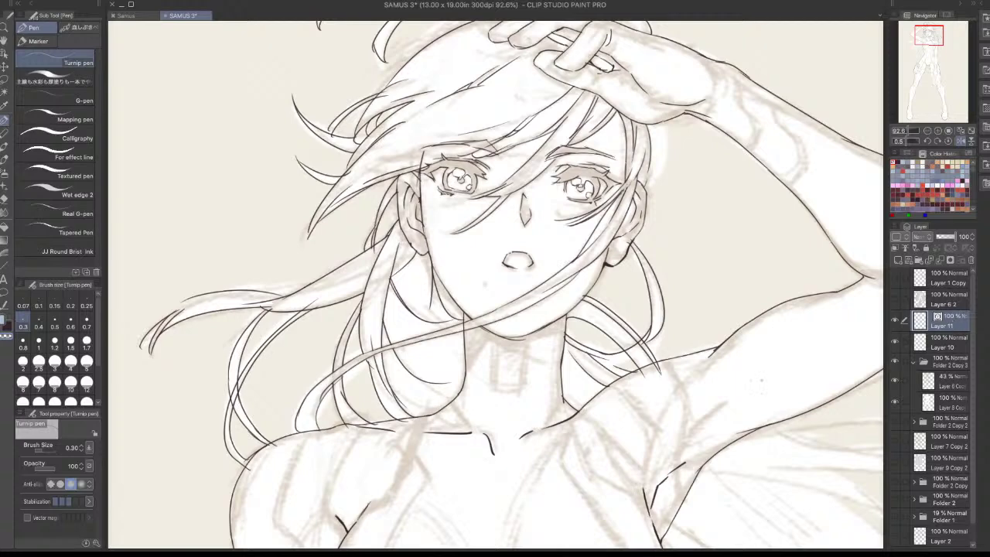
click(895, 341)
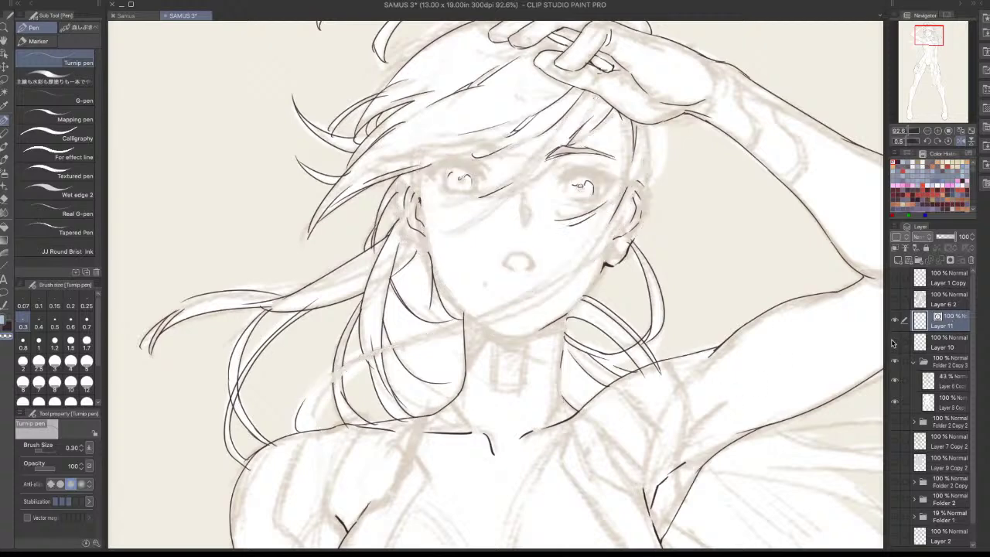
click(895, 341)
click(895, 342)
click(895, 342)
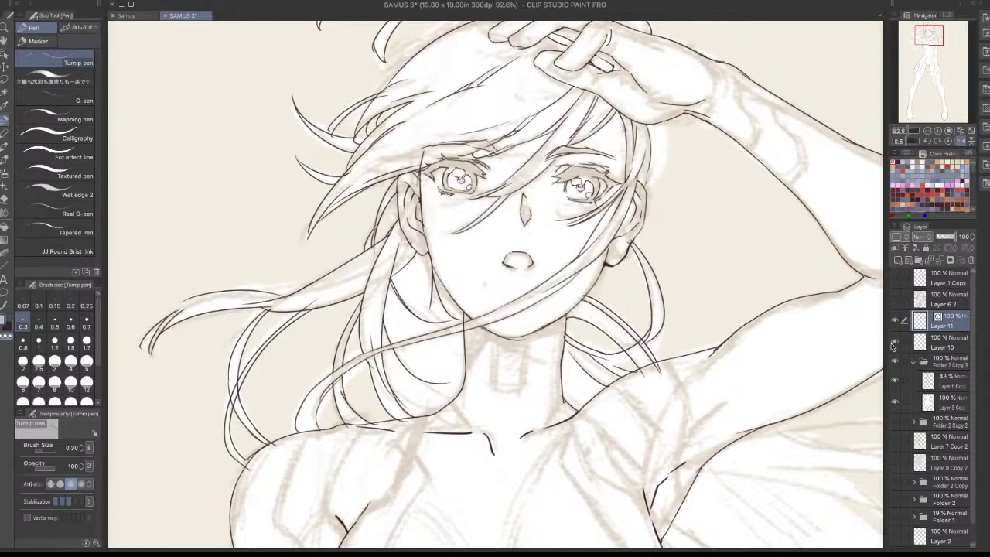
click(895, 341)
click(896, 342)
click(895, 344)
click(894, 344)
Examine the fringe and brow lines with Layer 10 active, and inspect the hair strands around the neck and shoulders
drag(496, 248, 549, 249)
drag(473, 85, 634, 292)
click(943, 343)
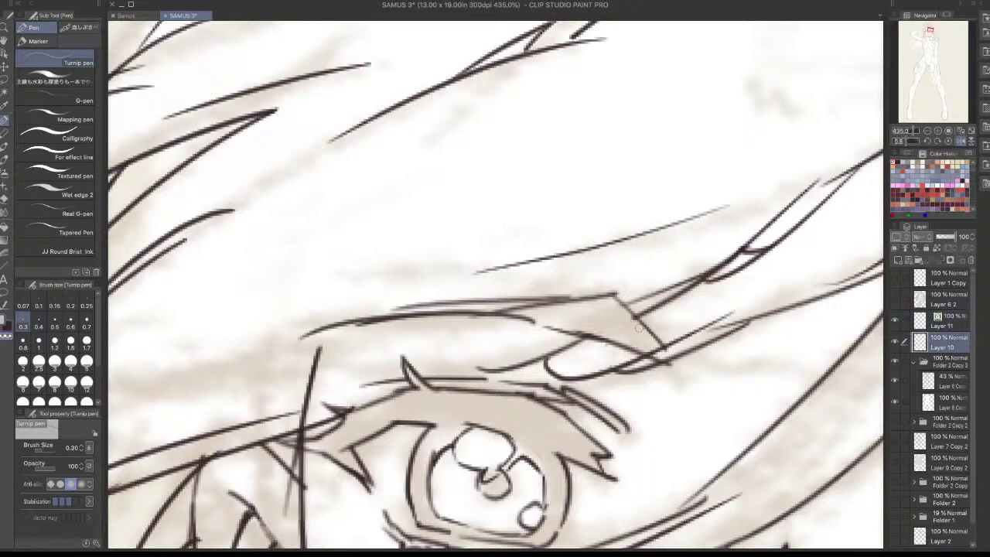
drag(649, 292, 637, 305)
drag(637, 305, 568, 216)
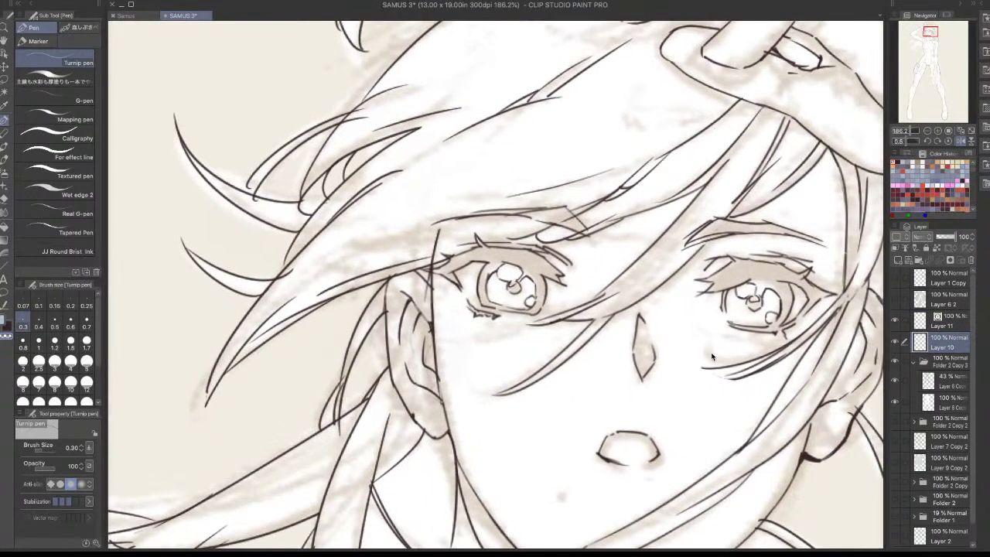
drag(706, 361, 679, 373)
scroll(556, 260, up, 2)
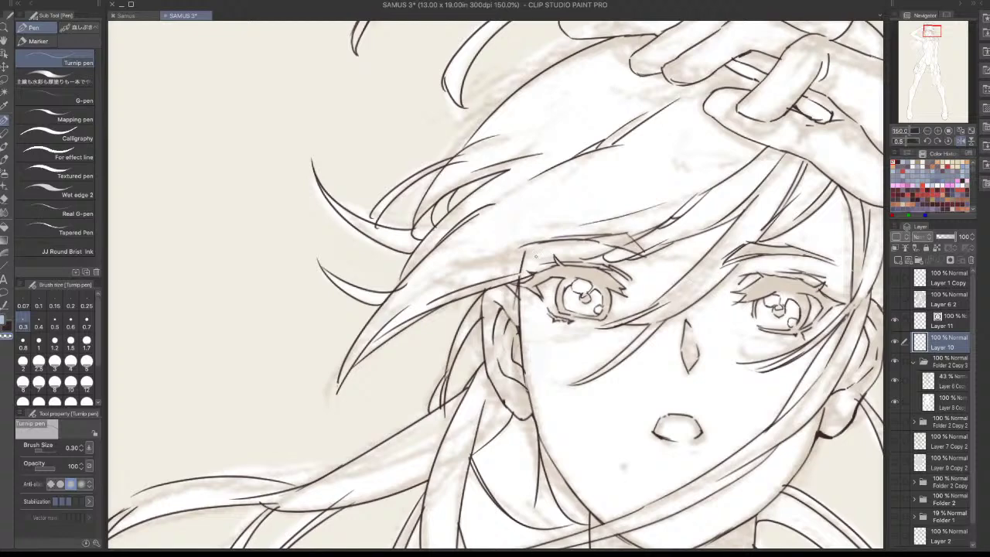
drag(654, 387, 593, 418)
drag(591, 546, 365, 501)
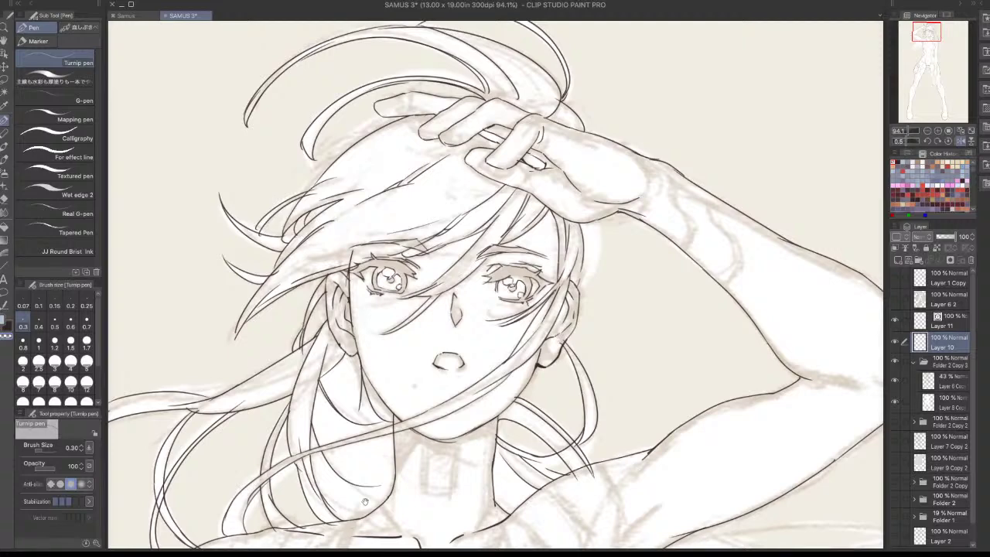
drag(365, 502, 248, 350)
scroll(247, 349, up, 3)
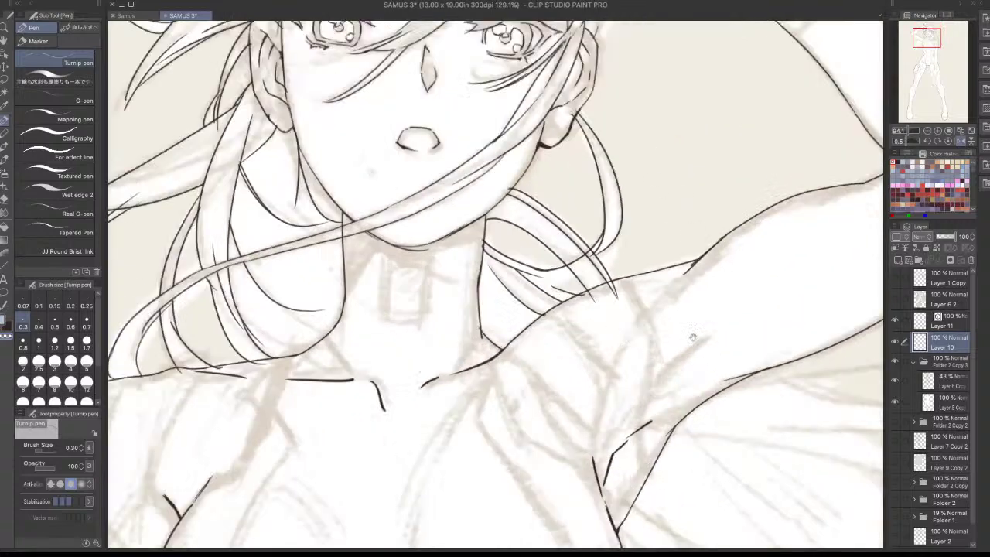
Trim the hair strand ends overlapping the raised arm's shoulder on Layer 11 with the Vector eraser at size 0.80, and check the opposite strands
click(952, 325)
key(e)
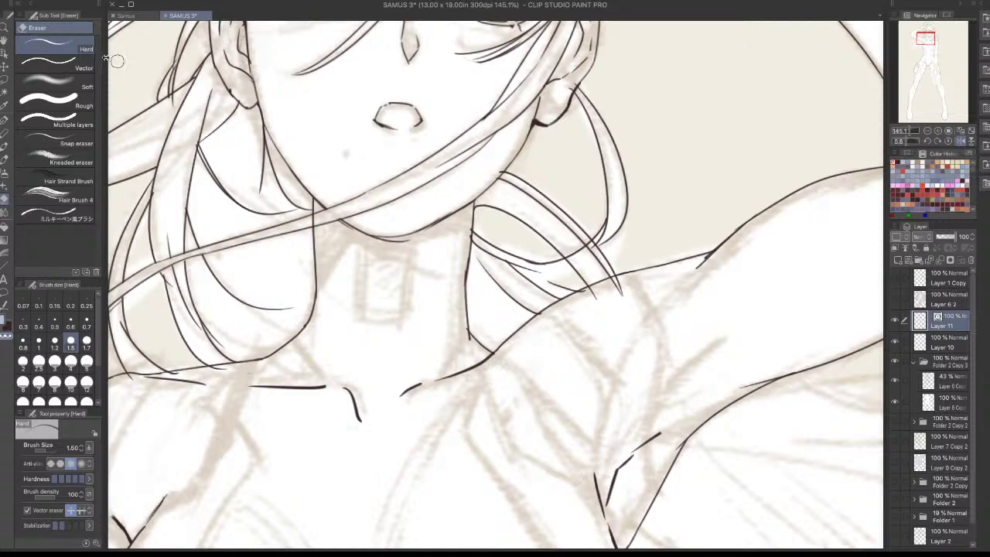
click(85, 64)
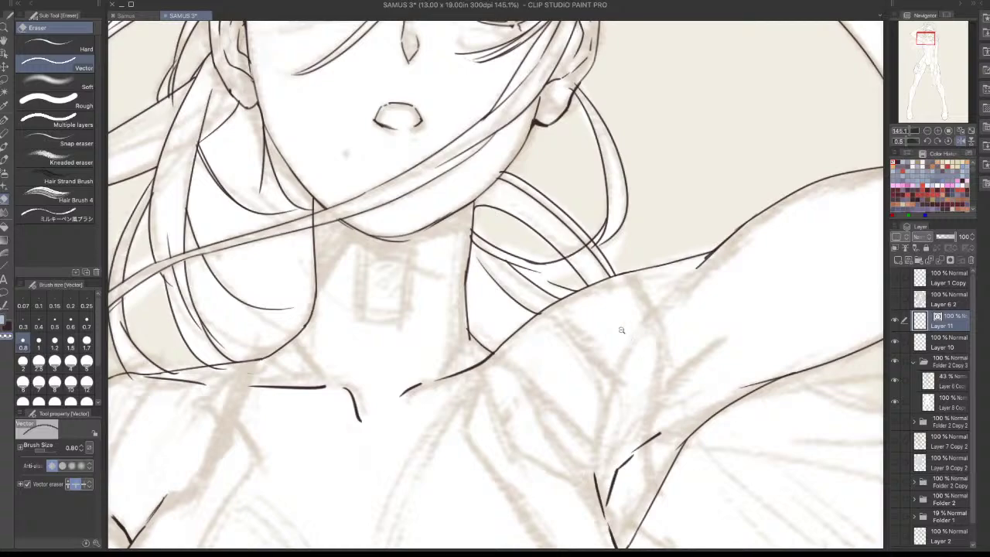
scroll(622, 330, down, 5)
scroll(623, 324, up, 3)
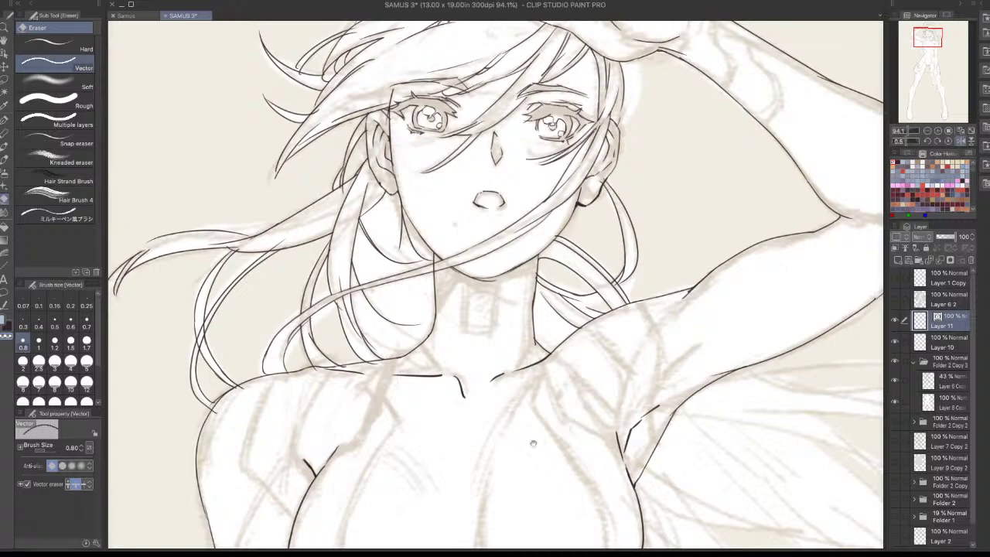
drag(533, 444, 702, 434)
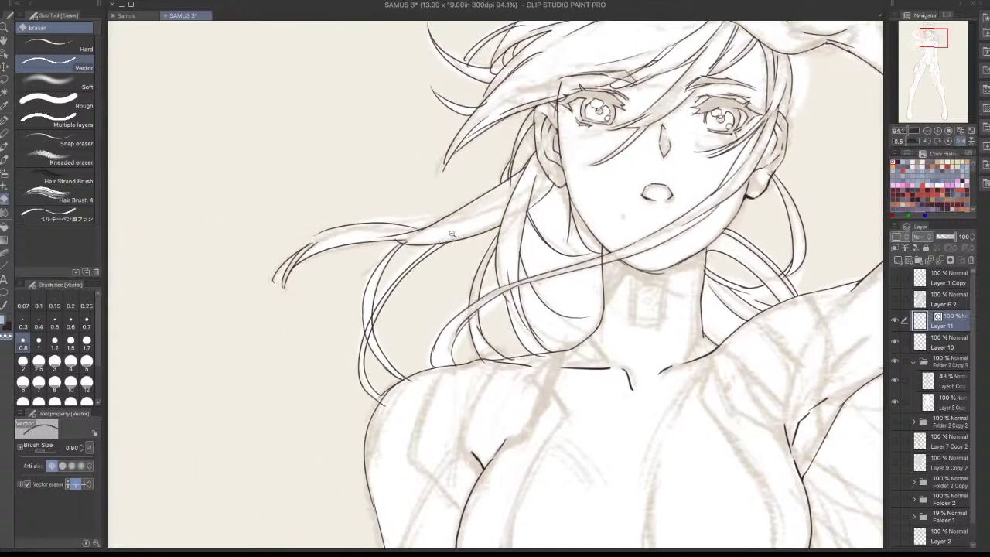
scroll(413, 232, up, 5)
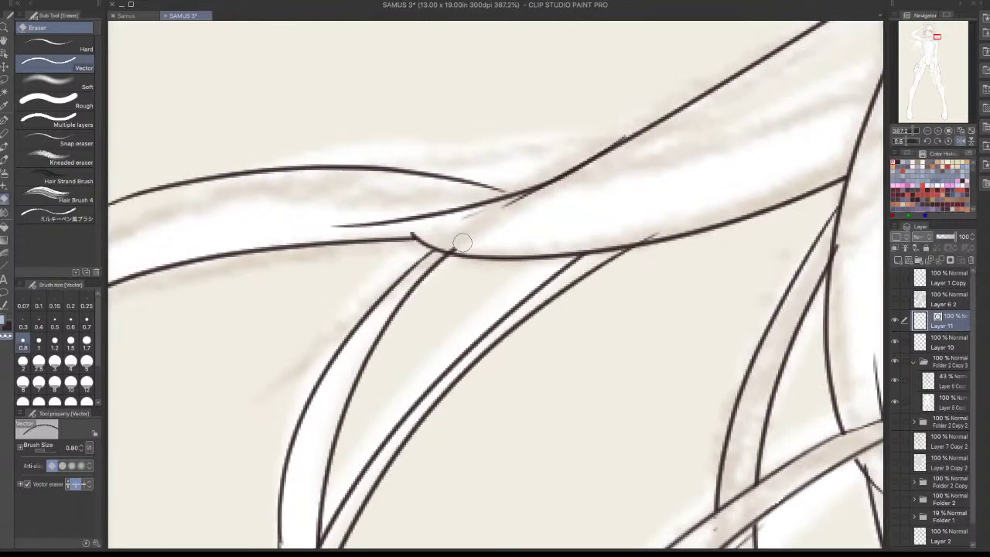
scroll(499, 210, down, 3)
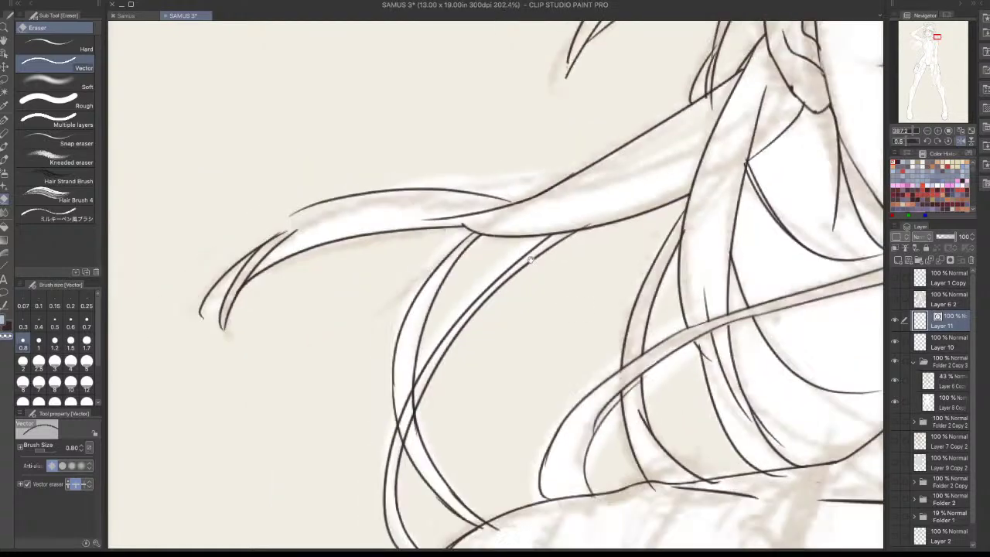
scroll(530, 261, down, 4)
scroll(608, 305, up, 5)
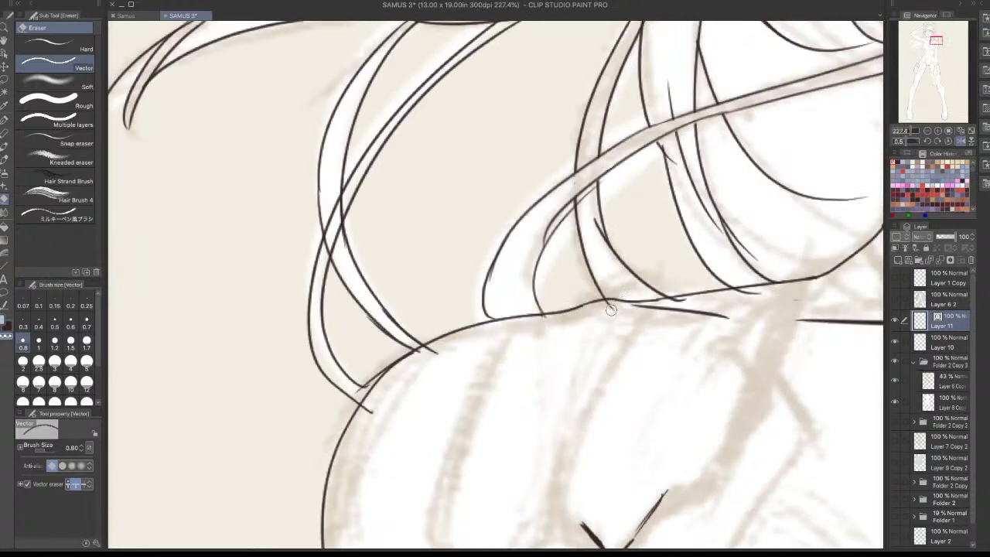
scroll(656, 326, down, 4)
drag(669, 362, 525, 150)
Look over the torso, raised arm, legs and thigh pouch to find parts of the sketch not yet inked
scroll(653, 323, down, 5)
drag(623, 389, 525, 220)
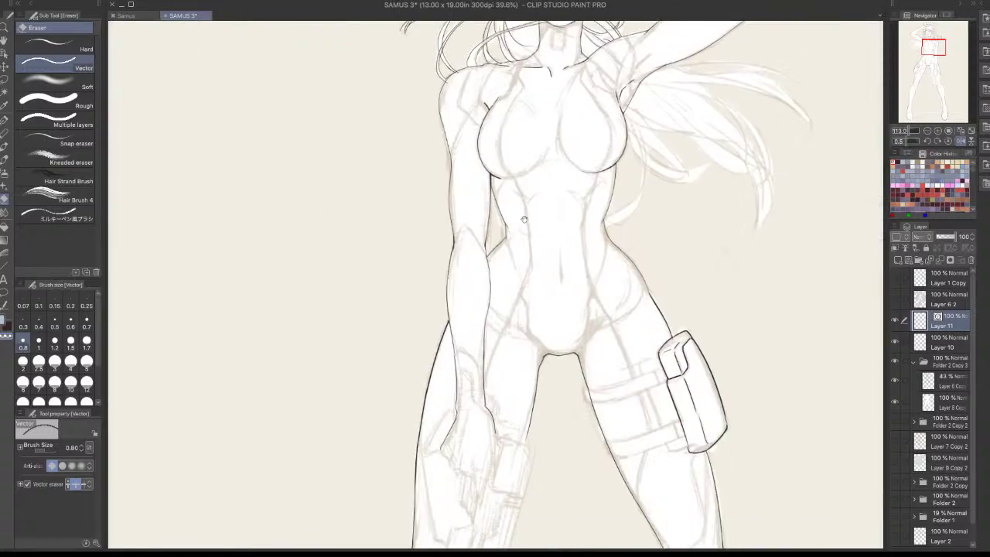
drag(710, 214, 633, 411)
drag(630, 336, 615, 402)
scroll(465, 308, up, 1)
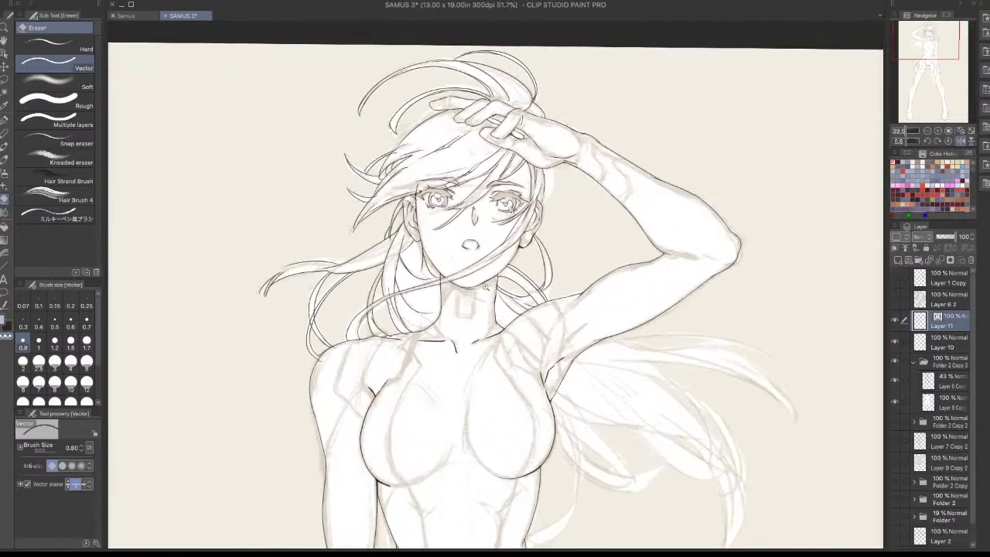
drag(527, 445, 558, 180)
drag(588, 435, 587, 227)
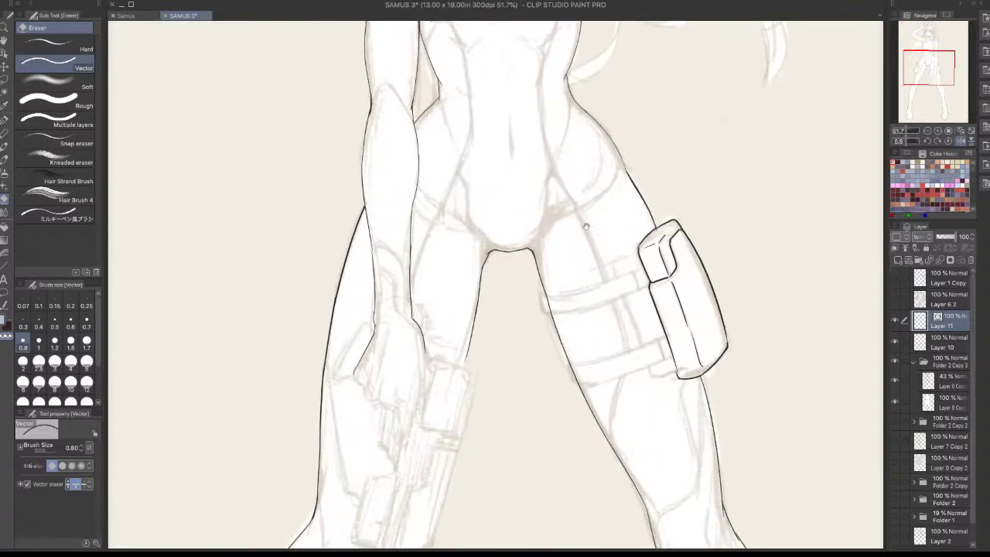
drag(531, 459, 539, 276)
drag(603, 365, 484, 506)
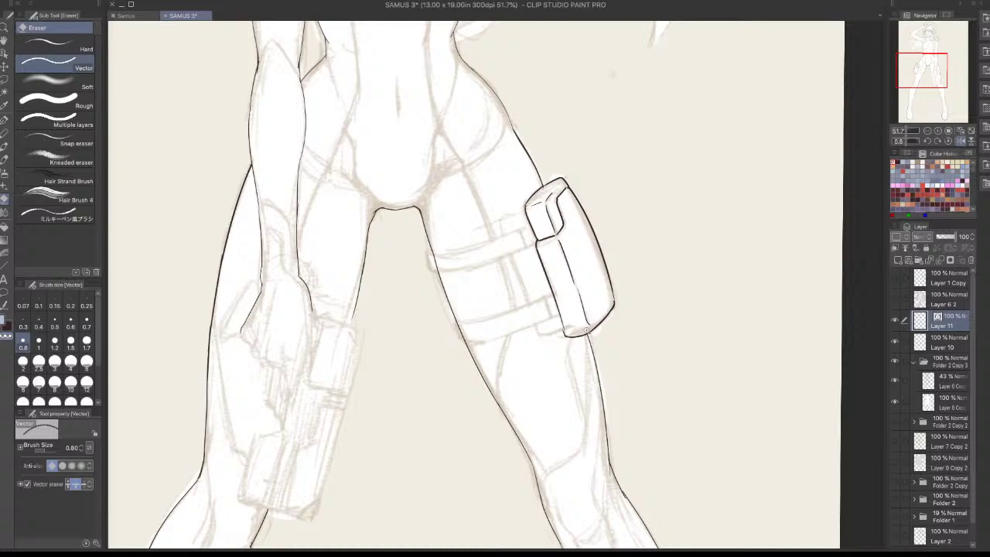
drag(587, 260, 598, 286)
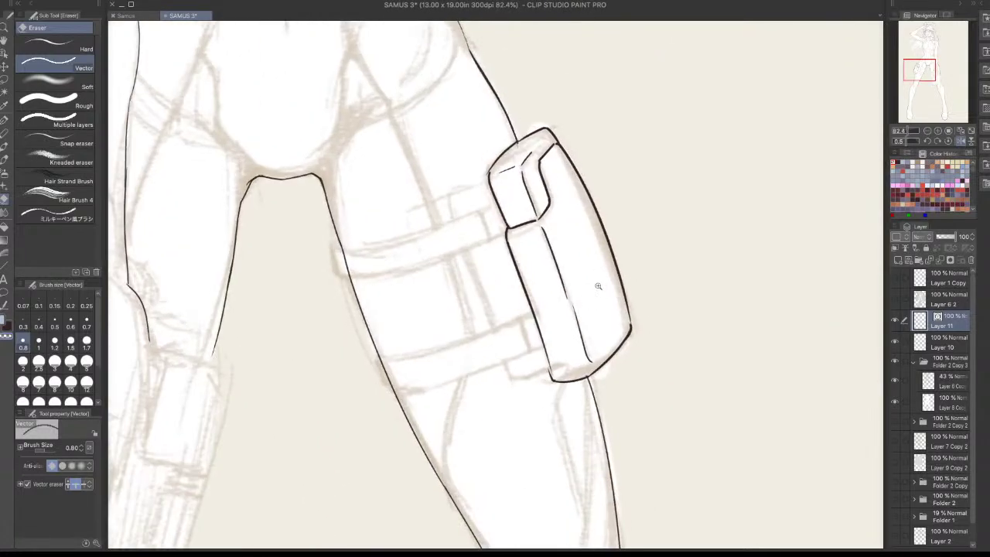
drag(557, 328, 618, 320)
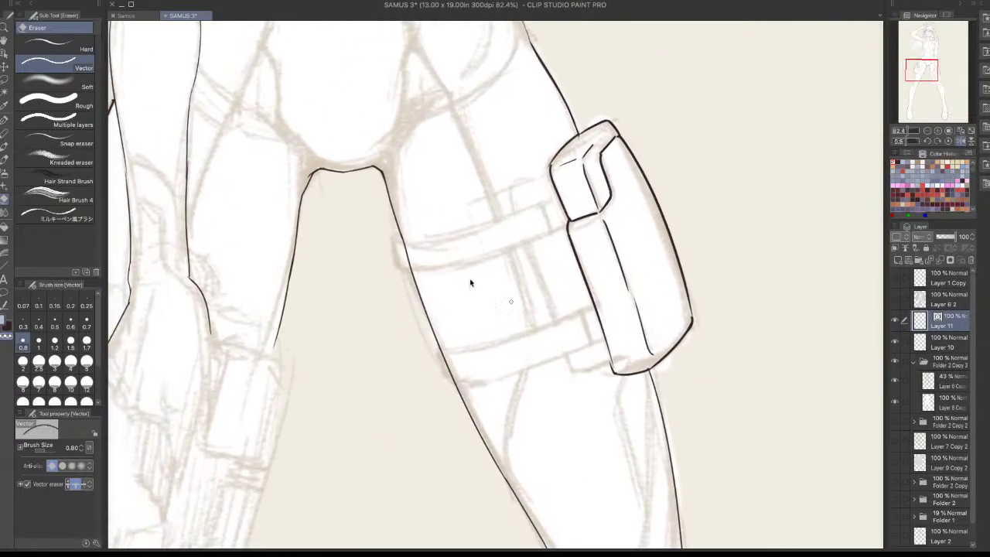
Ink the end of the upper thigh strap where it wraps over the inner thigh on Layer 11, using the Turnip pen at size 0.30
key(p)
scroll(384, 242, up, 4)
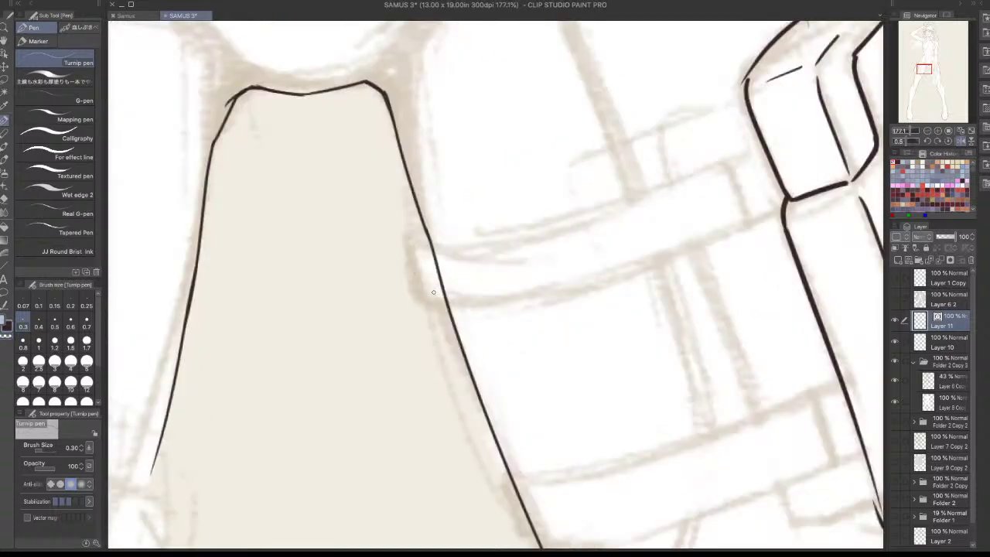
drag(412, 246, 425, 305)
key(ctrl+z)
drag(411, 246, 424, 300)
drag(424, 227, 411, 246)
key(ctrl+z)
drag(703, 268, 609, 279)
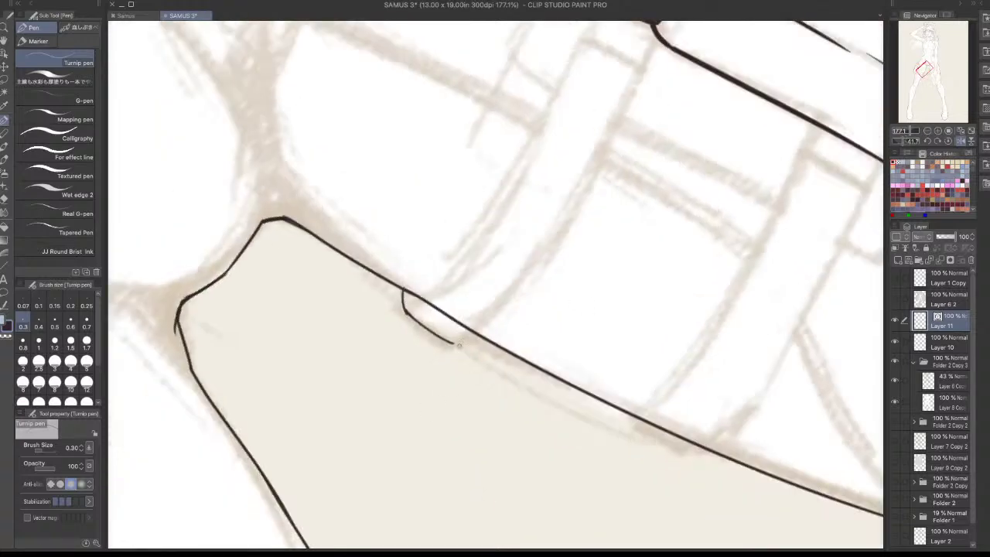
drag(457, 344, 511, 297)
Ink the end of the lower thigh strap where it wraps over the inner thigh, including the short starts of its side edges
mouse_move(588, 403)
mouse_down()
mouse_move(347, 542)
mouse_move(309, 305)
mouse_up()
drag(487, 403, 639, 311)
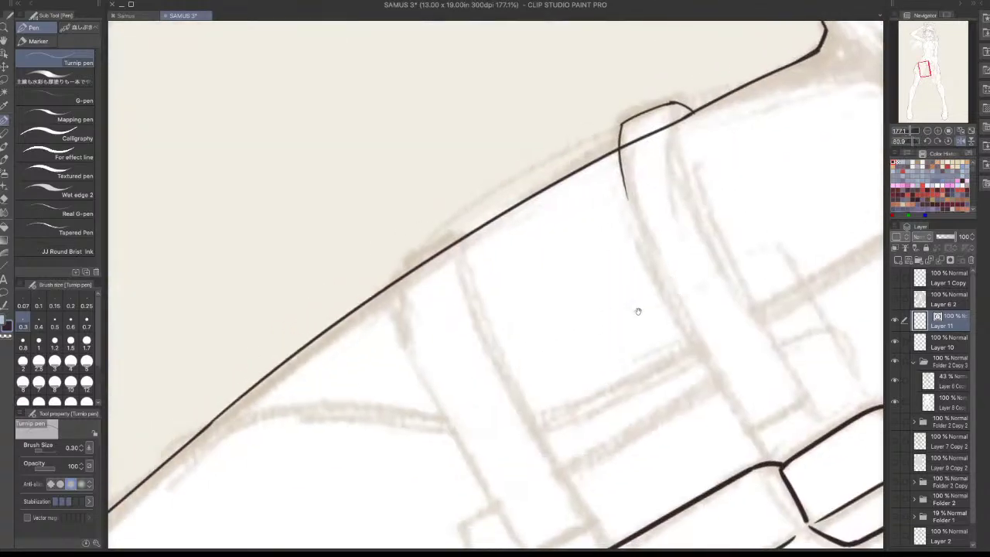
mouse_move(447, 230)
mouse_down()
mouse_move(393, 265)
mouse_move(403, 335)
mouse_up()
key(ctrl+z)
mouse_move(395, 265)
mouse_down()
mouse_move(401, 352)
mouse_move(403, 335)
mouse_up()
key(ctrl+z)
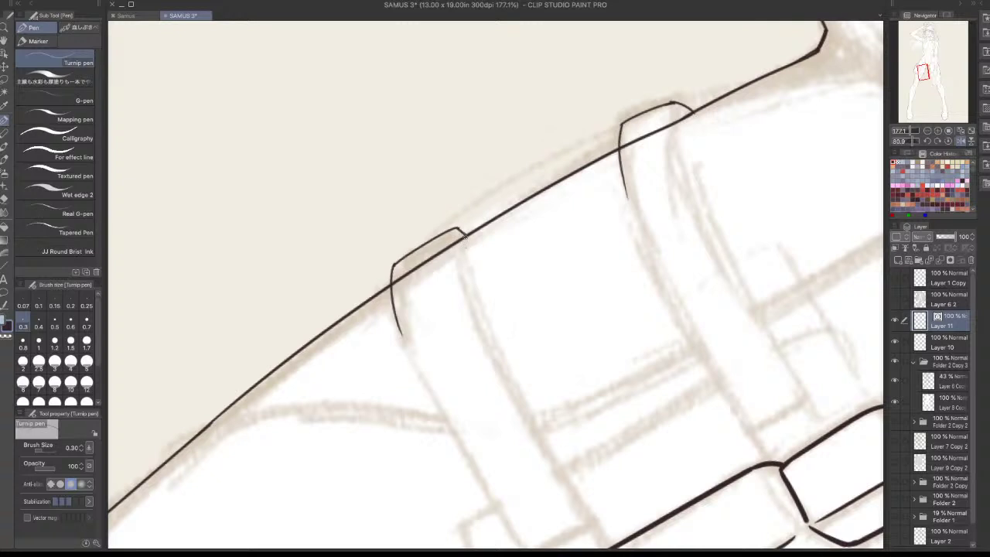
drag(457, 234, 462, 282)
key(ctrl+z)
drag(459, 235, 470, 296)
Ink the lower strap's hip-side edge as one long curve from the inner thigh towards the pouch
mouse_move(414, 248)
mouse_down()
mouse_move(376, 165)
mouse_move(366, 111)
mouse_move(532, 361)
mouse_up()
key(ctrl+z)
mouse_move(412, 124)
mouse_down()
mouse_move(490, 313)
mouse_move(524, 369)
mouse_up()
key(ctrl+z)
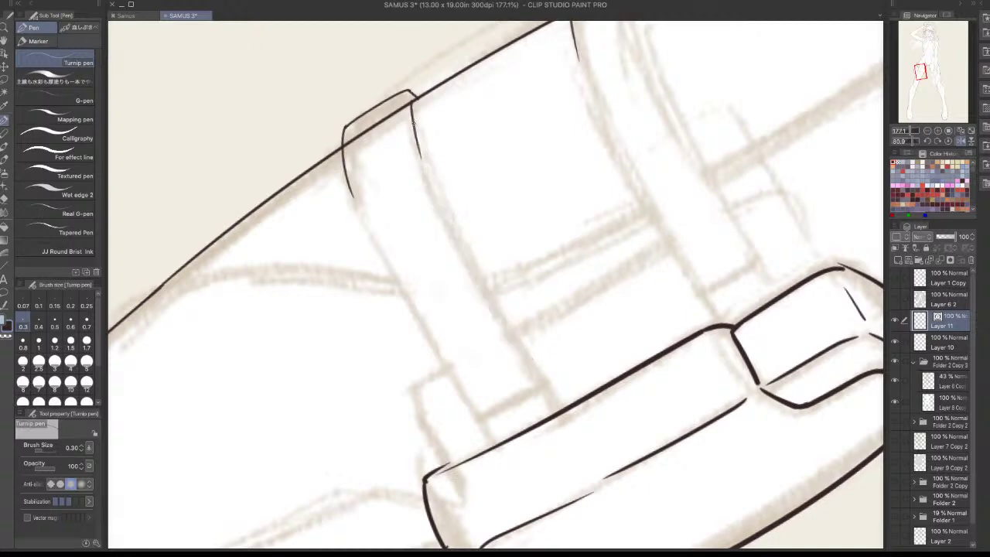
mouse_move(413, 122)
mouse_down()
mouse_move(442, 213)
mouse_move(538, 366)
mouse_up()
key(ctrl+z)
drag(413, 125, 540, 383)
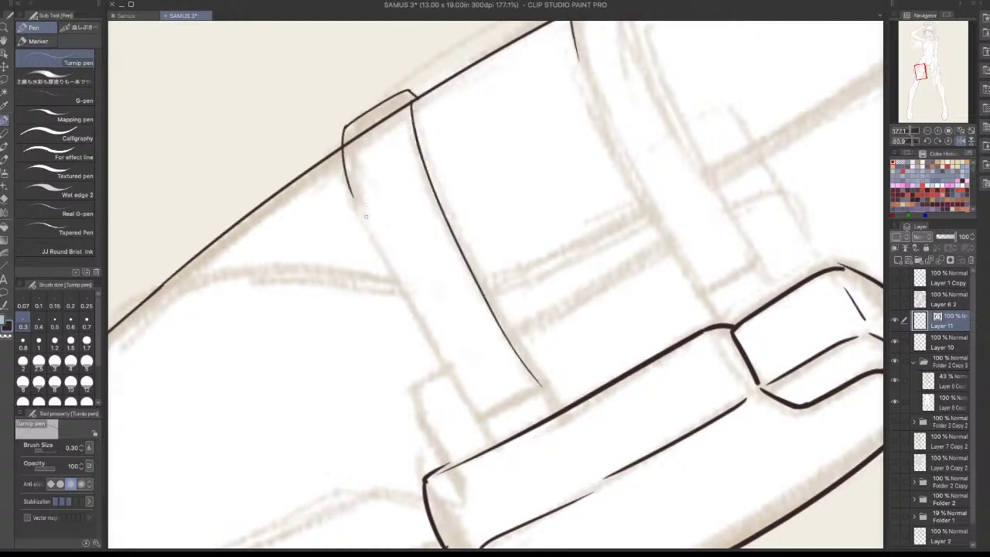
Ink the lower strap's knee-side edge as a long curve parallel to the opposite edge, ending near the pouch
mouse_move(346, 174)
mouse_down()
mouse_move(433, 372)
mouse_move(470, 414)
mouse_move(379, 258)
mouse_move(480, 414)
mouse_up()
key(ctrl+z)
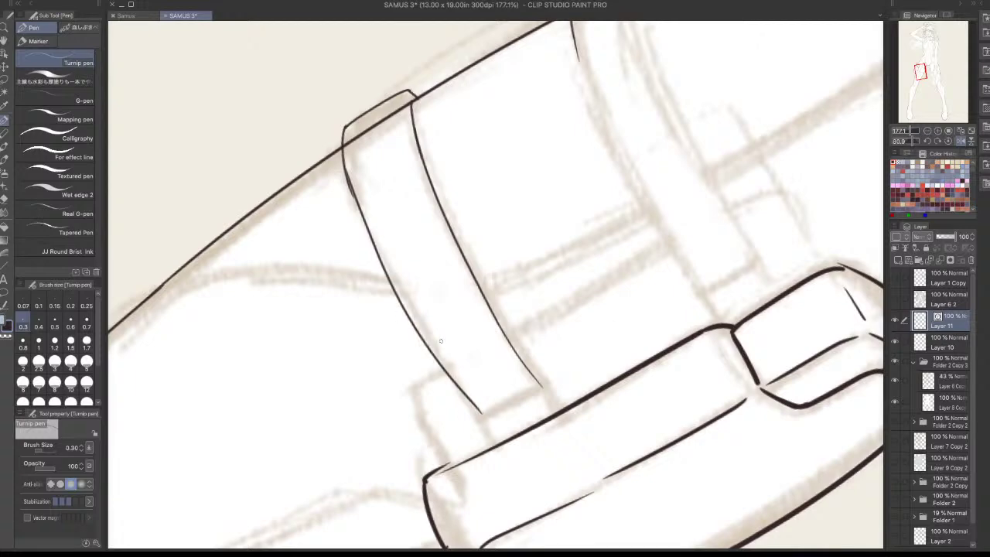
key(ctrl+z)
drag(347, 174, 458, 429)
key(ctrl+z)
drag(355, 189, 478, 416)
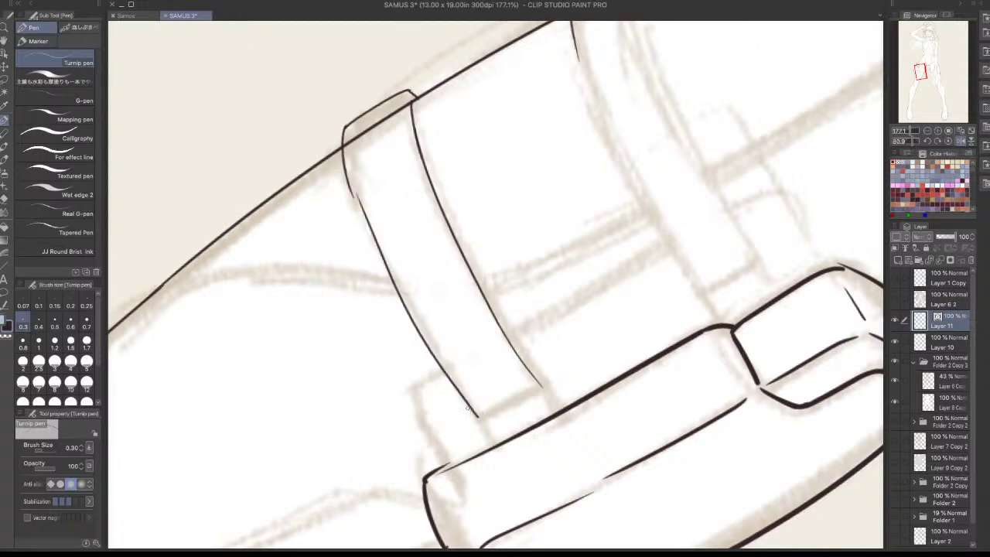
Close the lower strap with a short line beside the pouch, and add a stroke bridging the gap in its knee-side edge
drag(565, 444, 645, 440)
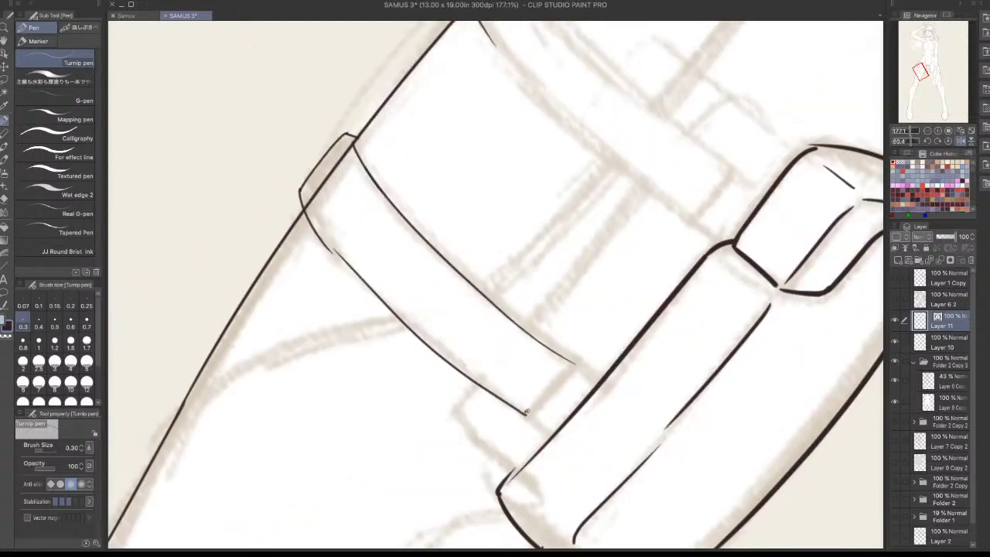
drag(574, 362, 526, 412)
key(ctrl+z)
drag(574, 362, 526, 414)
mouse_move(595, 296)
mouse_down()
mouse_move(637, 403)
mouse_move(606, 434)
mouse_up()
key(ctrl+z)
drag(407, 133, 405, 280)
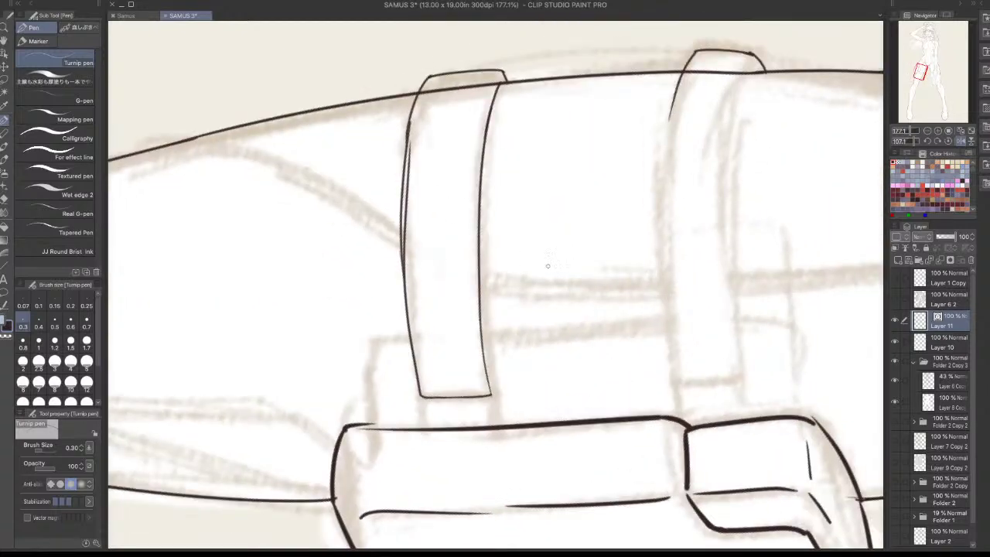
key(ctrl+minus)
mouse_move(595, 263)
mouse_down()
mouse_move(523, 276)
mouse_move(451, 253)
mouse_up()
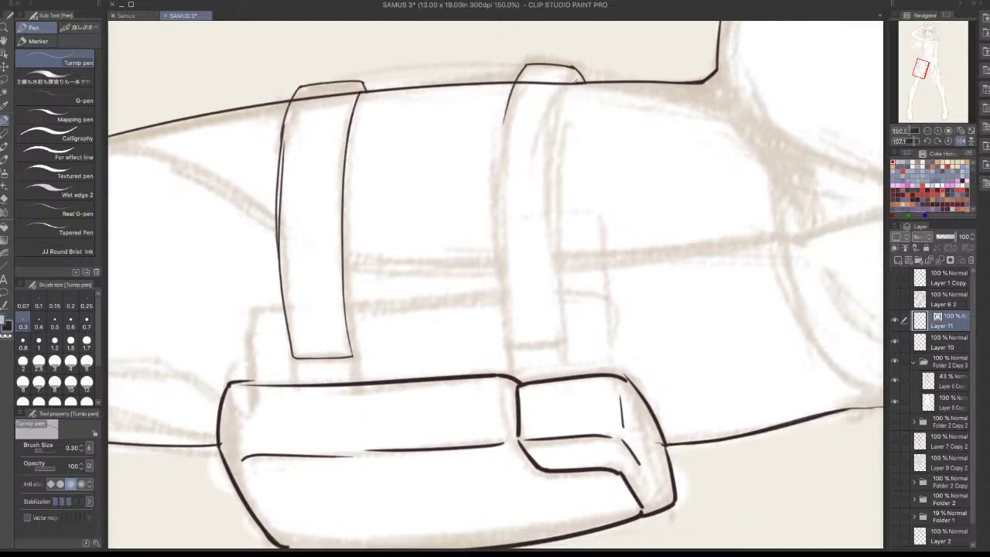
Ink the upper thigh strap's hip-side edge as one long curve from the inner thigh towards the pouch
drag(579, 81, 558, 259)
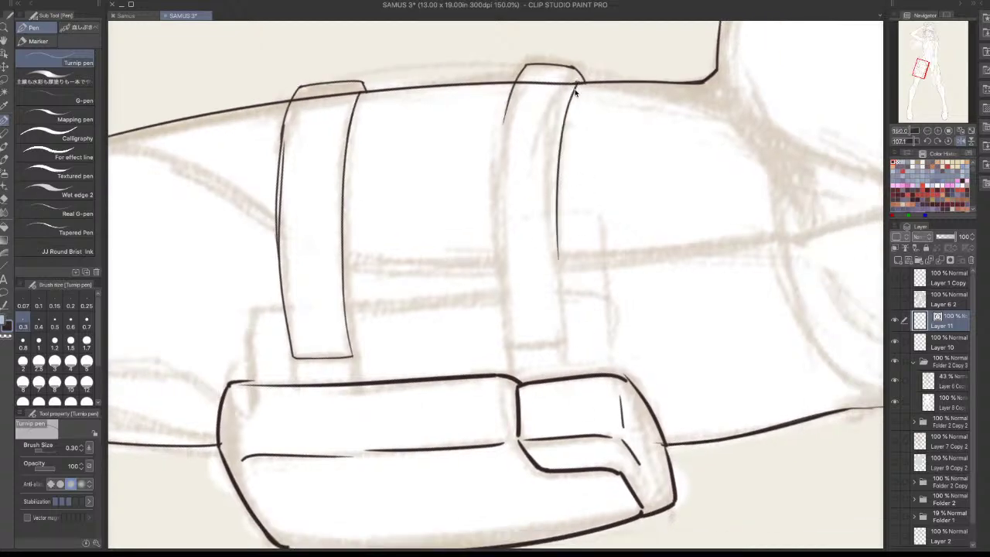
key(ctrl+z)
mouse_move(579, 80)
mouse_down()
mouse_move(558, 271)
mouse_move(565, 346)
mouse_move(564, 226)
mouse_move(576, 357)
mouse_move(577, 87)
mouse_move(559, 339)
mouse_up()
key(ctrl+z)
key(ctrl+z)
Ink the upper strap's knee-side edge as a long curve from the inner thigh, extending it to the strap's pouch end
drag(503, 124, 498, 310)
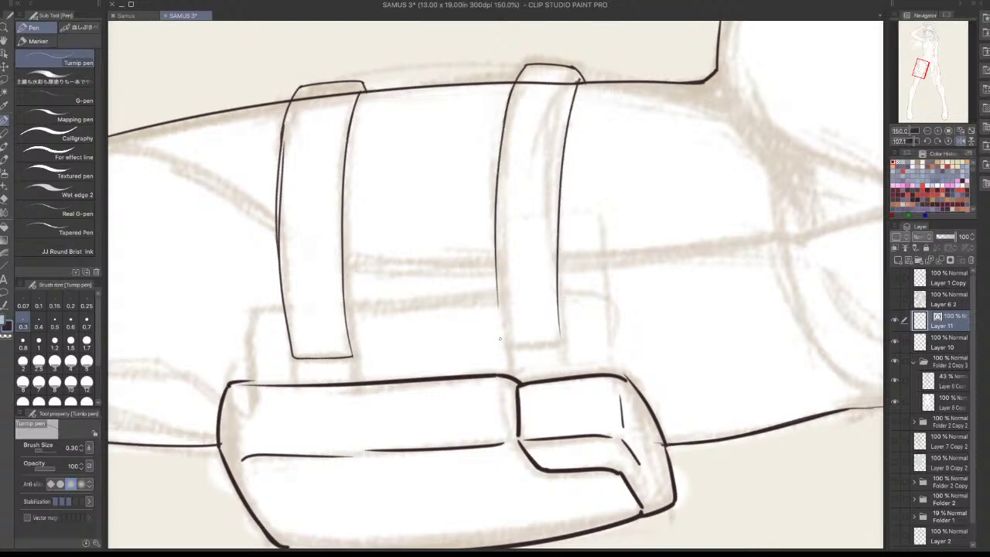
key(ctrl+z)
drag(504, 116, 498, 307)
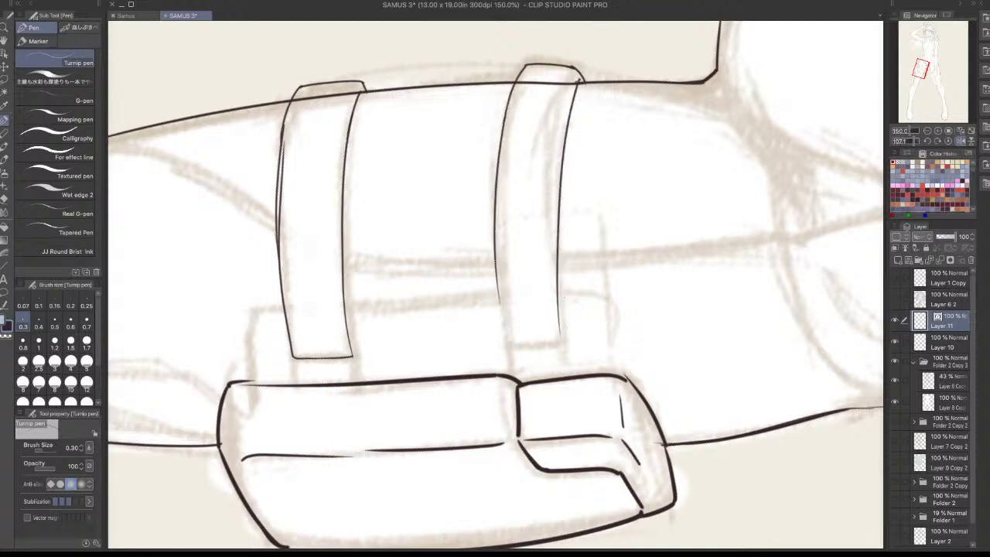
key(ctrl+z)
drag(498, 270, 503, 340)
key(ctrl+z)
drag(496, 255, 500, 339)
Close the upper strap's end beside the pouch with a short line and join its corner to the hip-side edge
drag(666, 306, 556, 189)
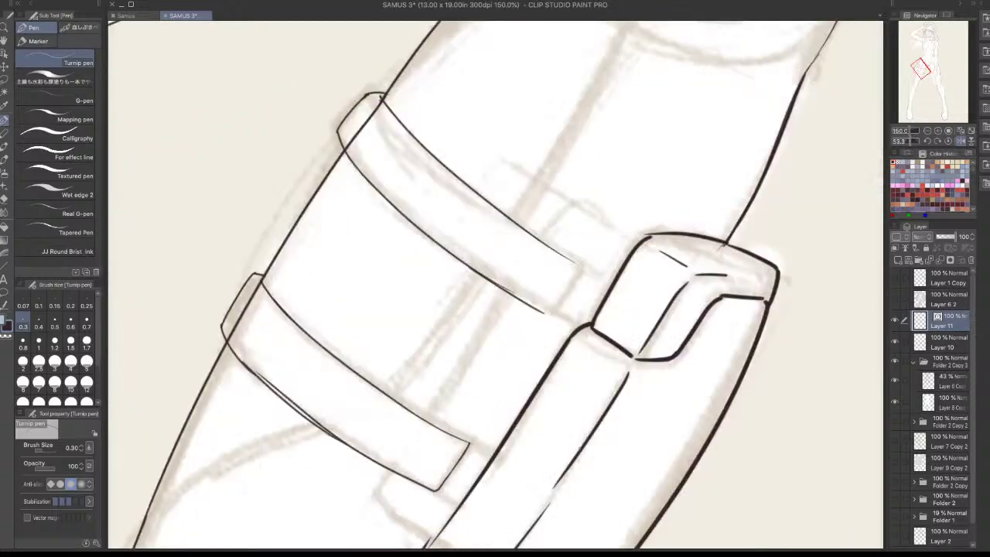
drag(599, 303, 617, 303)
mouse_move(541, 315)
mouse_down()
mouse_move(580, 256)
mouse_move(544, 313)
mouse_up()
key(ctrl+z)
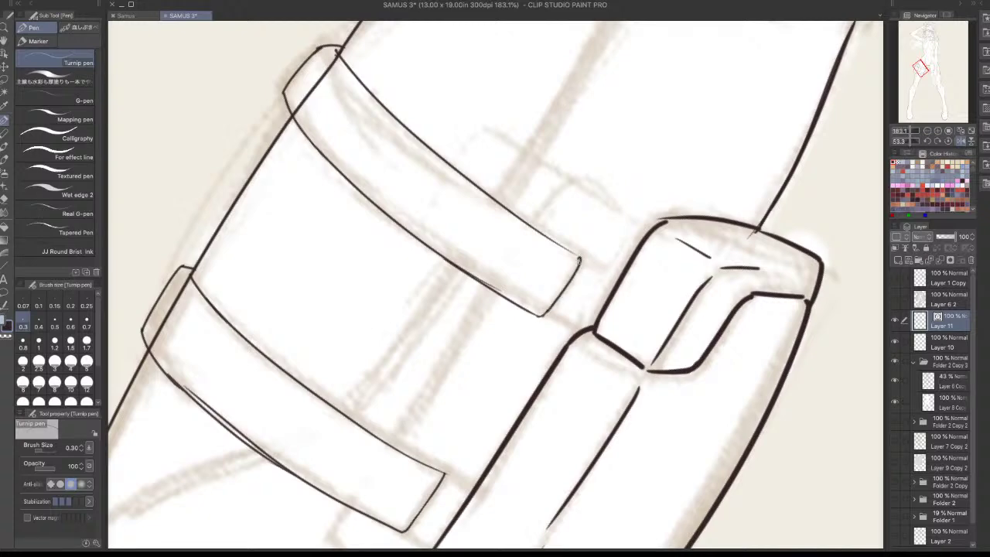
scroll(564, 254, down, 3)
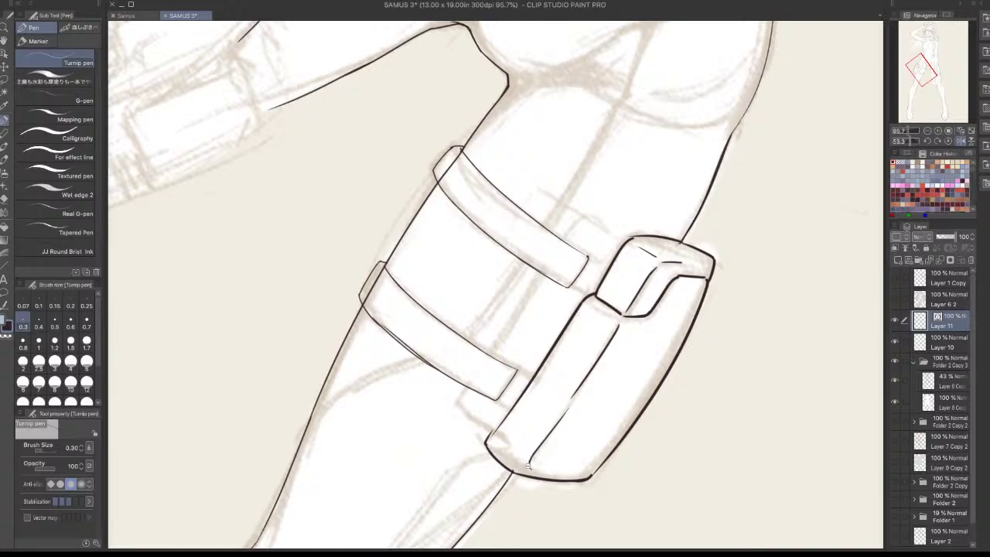
drag(584, 420, 562, 170)
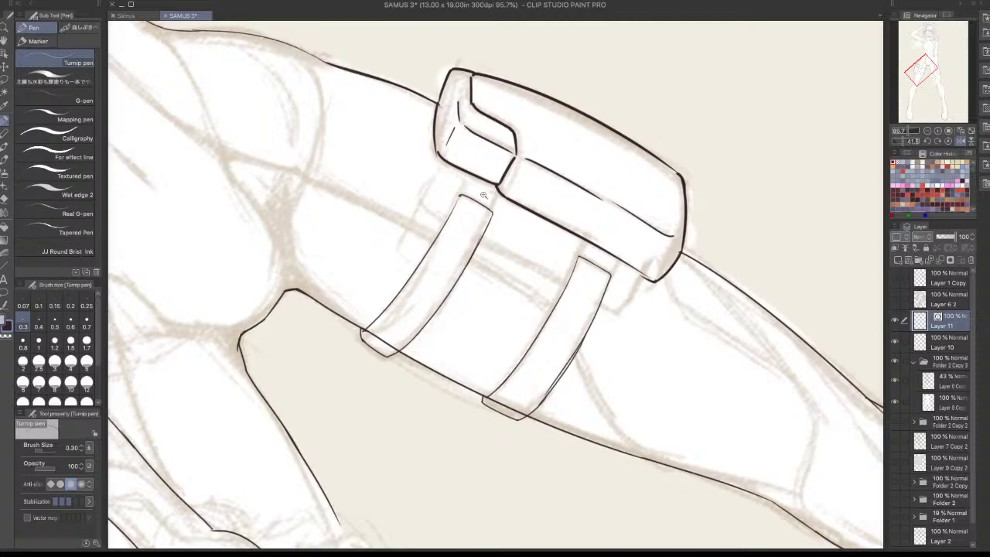
scroll(460, 195, up, 3)
drag(457, 194, 444, 219)
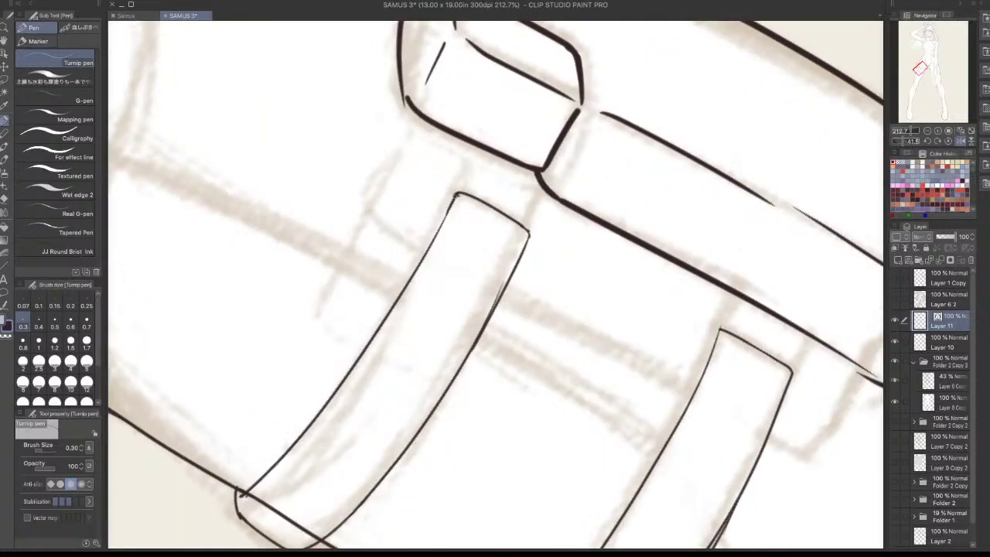
drag(411, 110, 349, 261)
key(ctrl+z)
drag(409, 109, 314, 308)
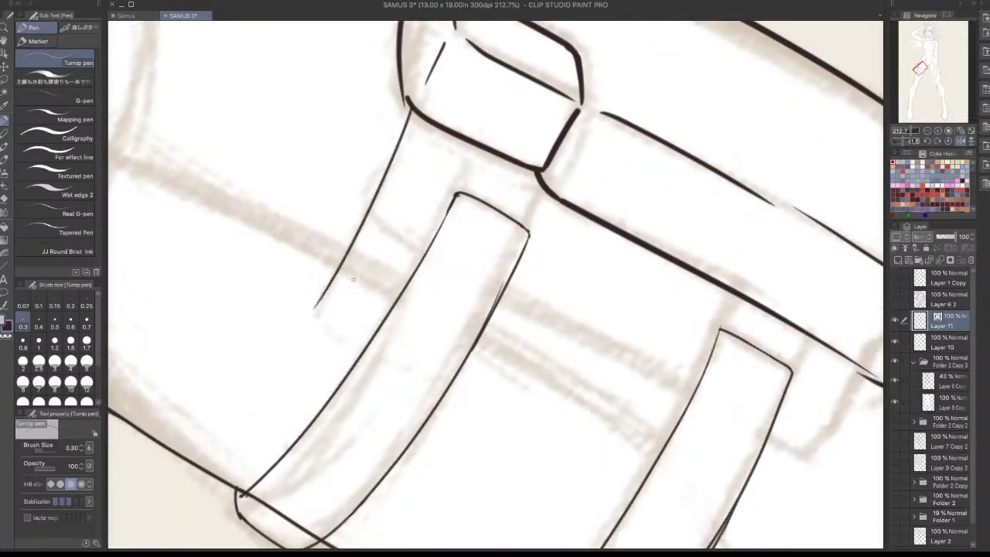
drag(580, 185, 557, 361)
drag(363, 162, 360, 220)
key(ctrl+z)
key(ctrl+z)
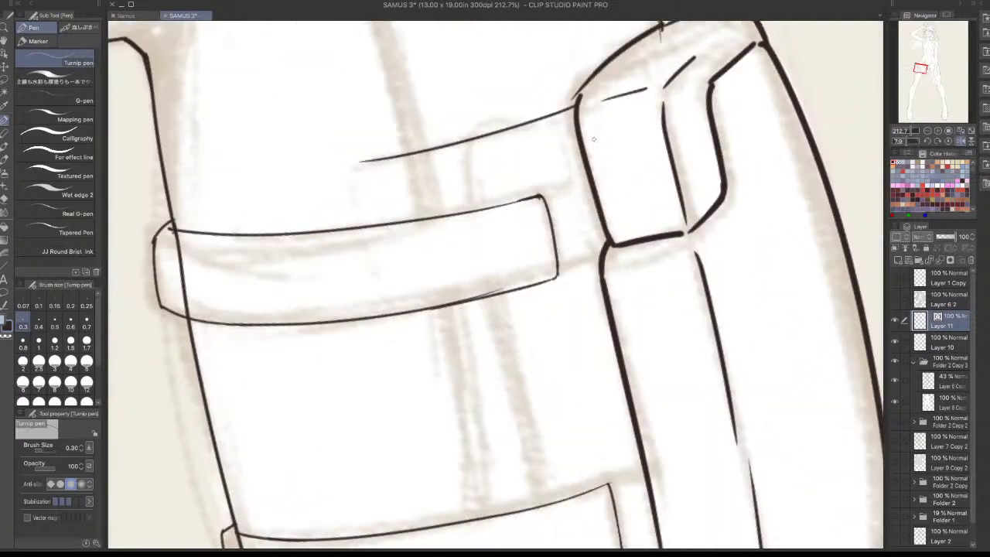
key(ctrl+z)
Ink the pouch backing's upper edge from the pouch, rounding the corner down to the upper strap
scroll(654, 158, down, 5)
scroll(625, 169, up, 5)
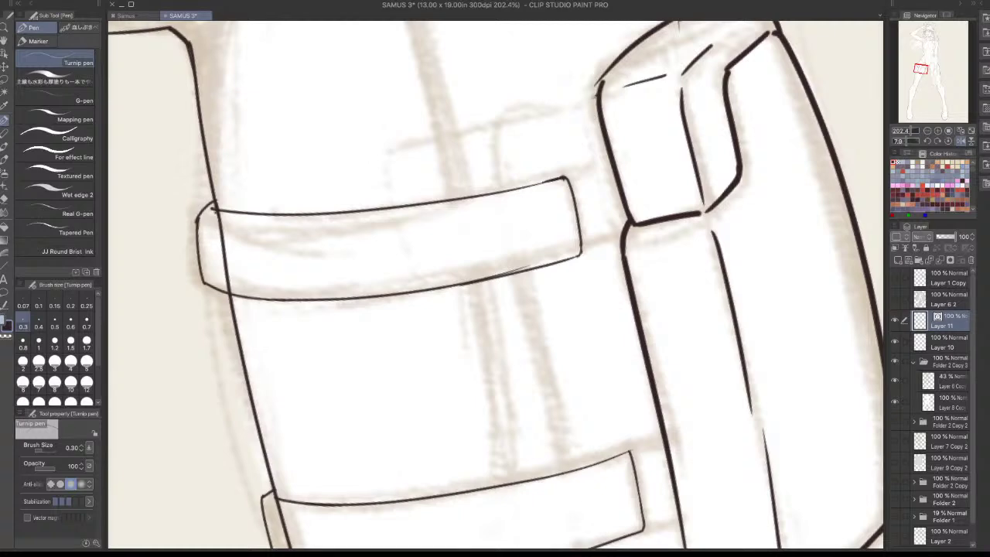
mouse_move(597, 96)
mouse_down()
mouse_move(492, 129)
mouse_move(487, 186)
mouse_up()
key(ctrl+z)
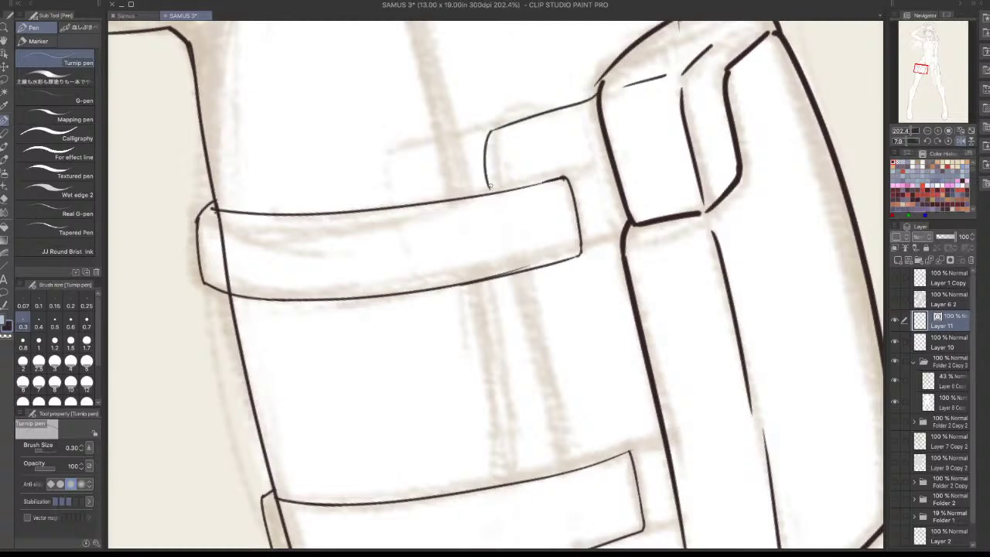
Ink the backing's long side edge from the upper strap past the lower strap, then its lower edge across to the pouch
mouse_move(528, 263)
mouse_down()
mouse_move(506, 204)
mouse_move(530, 393)
mouse_up()
drag(524, 313, 491, 203)
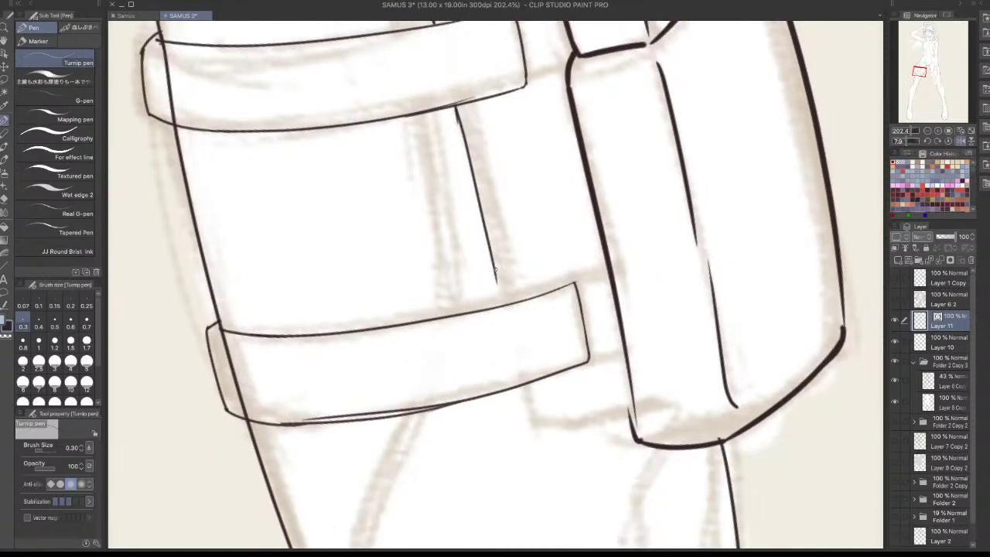
drag(496, 271, 530, 431)
drag(568, 389, 589, 257)
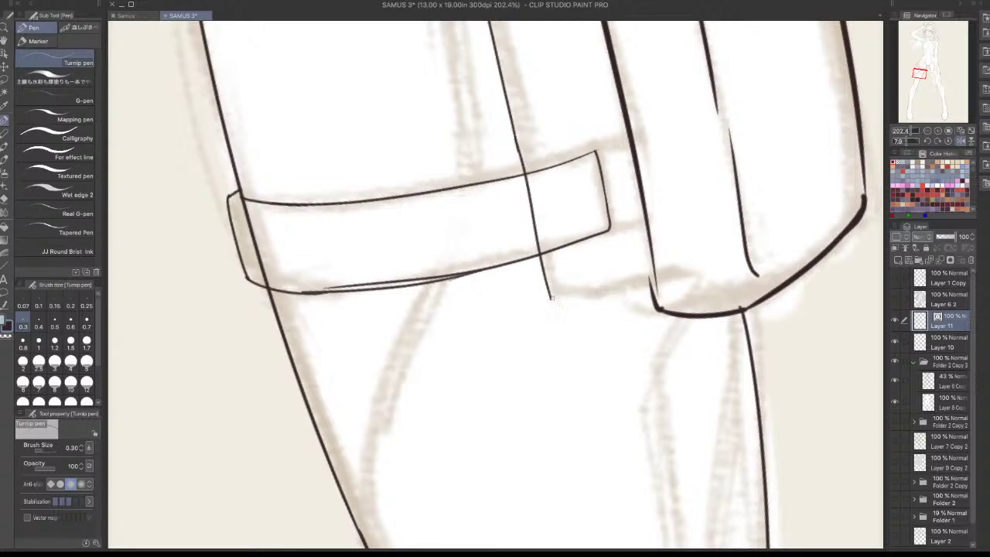
mouse_move(551, 298)
mouse_down()
mouse_move(676, 273)
mouse_move(681, 302)
mouse_up()
drag(692, 303, 654, 407)
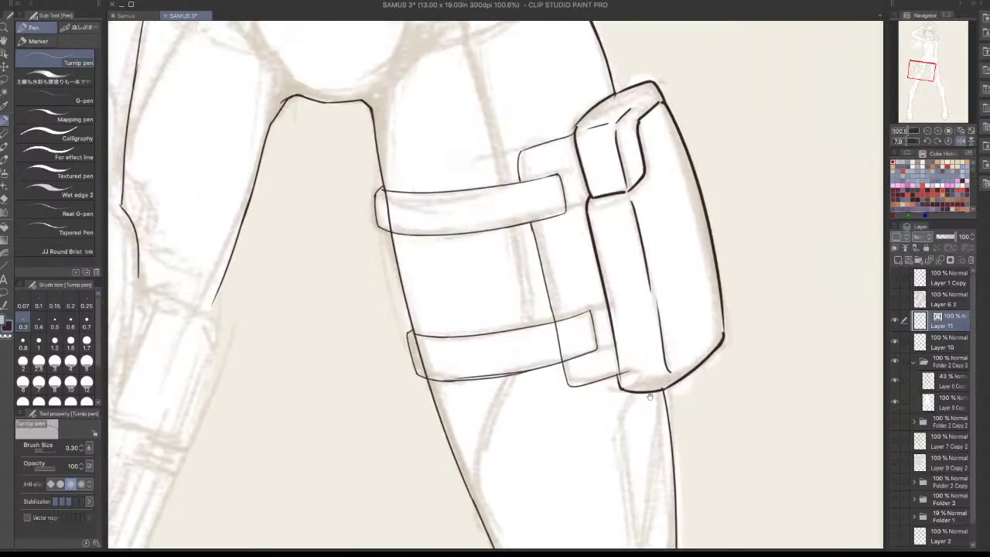
Erase the thigh and backing lines crossing the straps with the Vector eraser, trim the overshoot inside the pouch, and return to the Turnip pen
scroll(464, 376, up, 5)
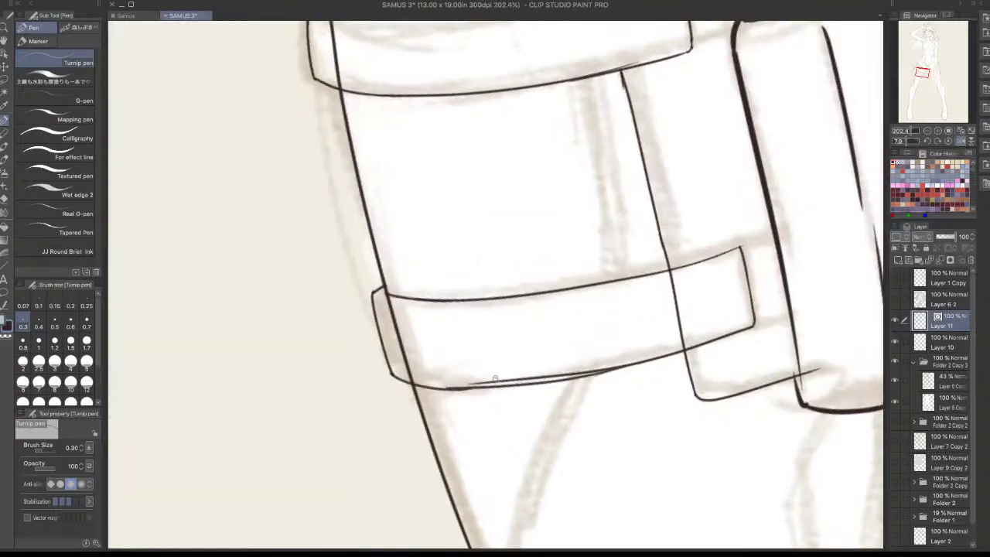
key(e)
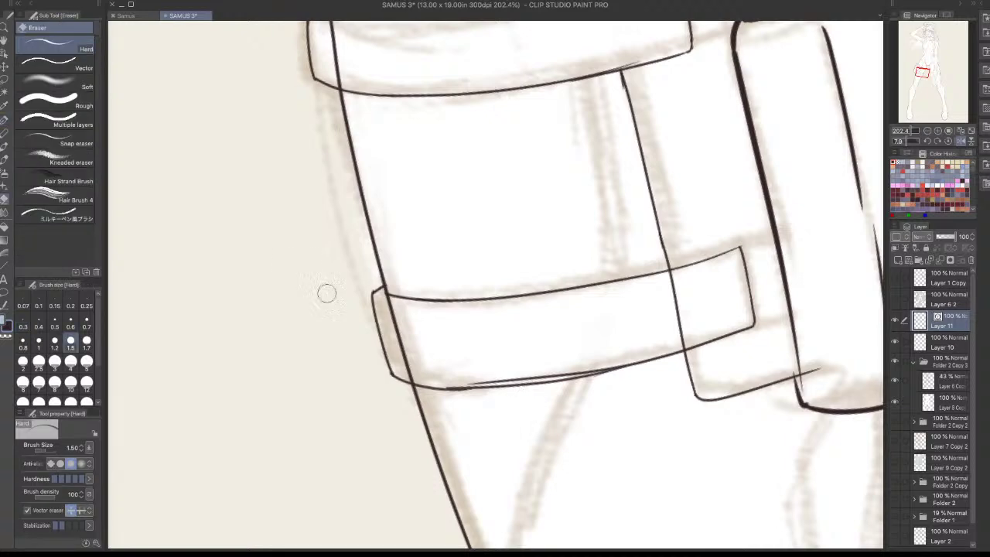
click(37, 65)
drag(405, 347, 405, 322)
scroll(473, 323, up, 4)
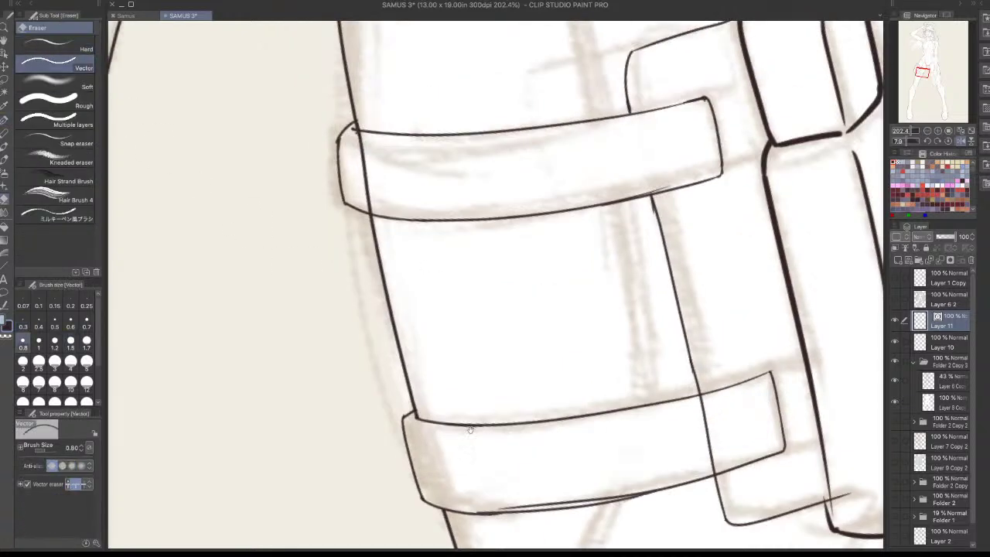
drag(381, 207, 378, 205)
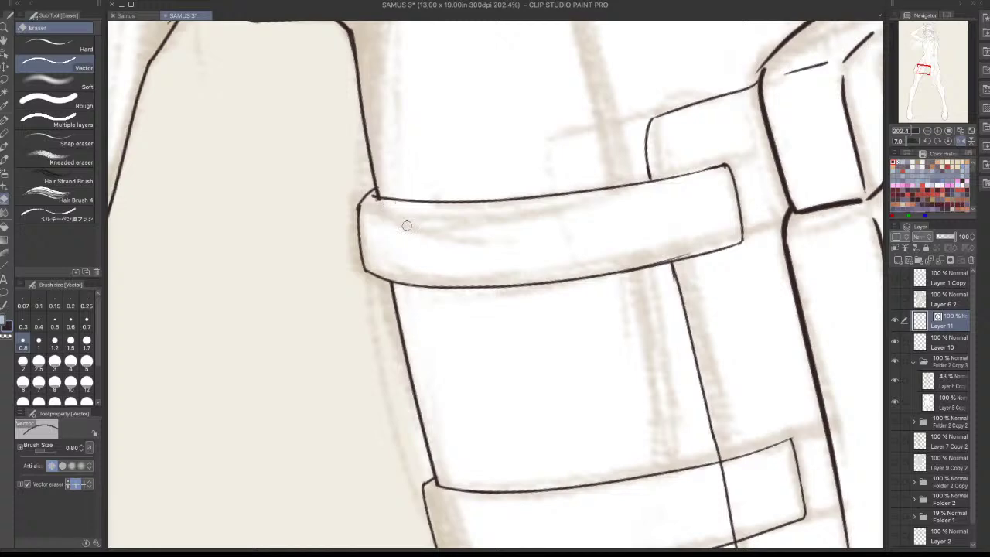
scroll(597, 322, down, 7)
drag(655, 353, 500, 294)
scroll(510, 332, up, 2)
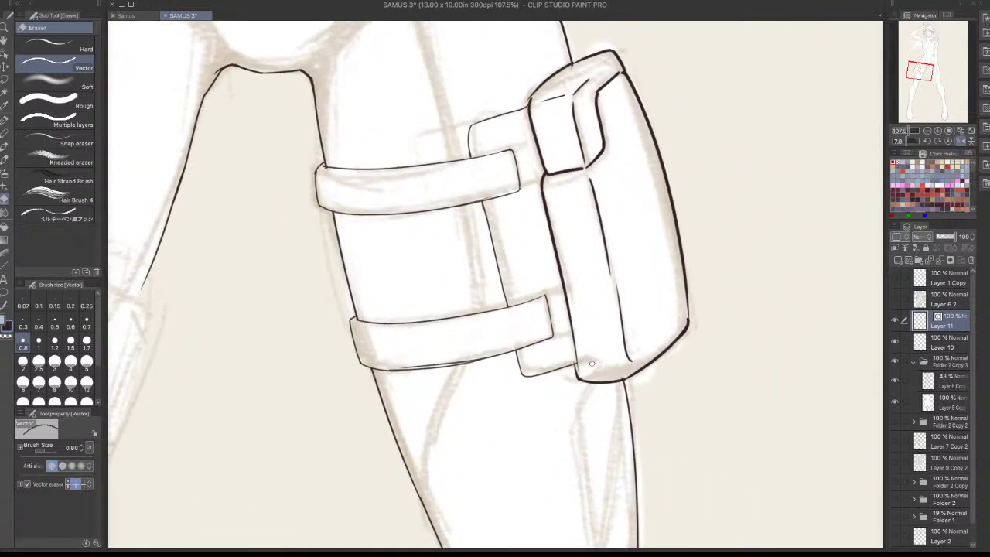
key(p)
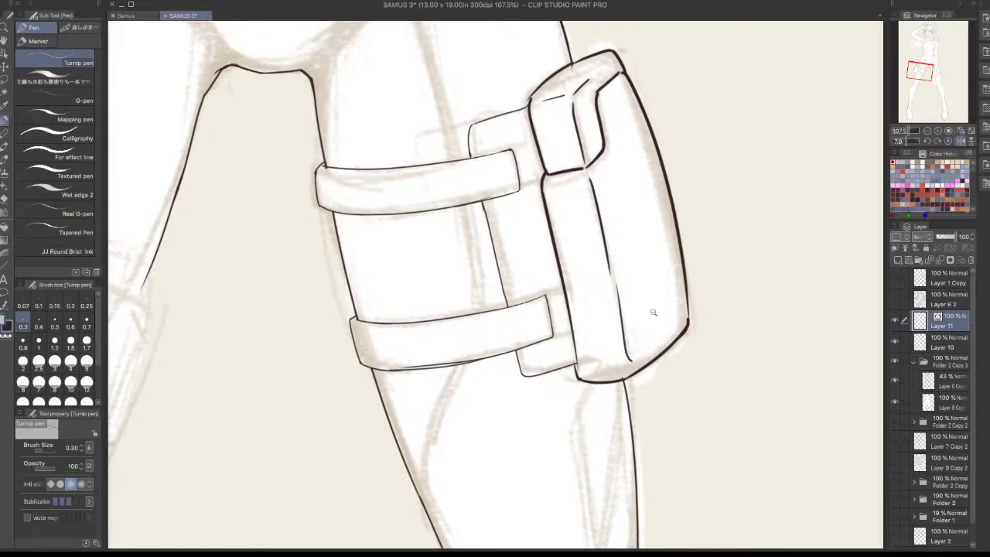
scroll(654, 314, down, 3)
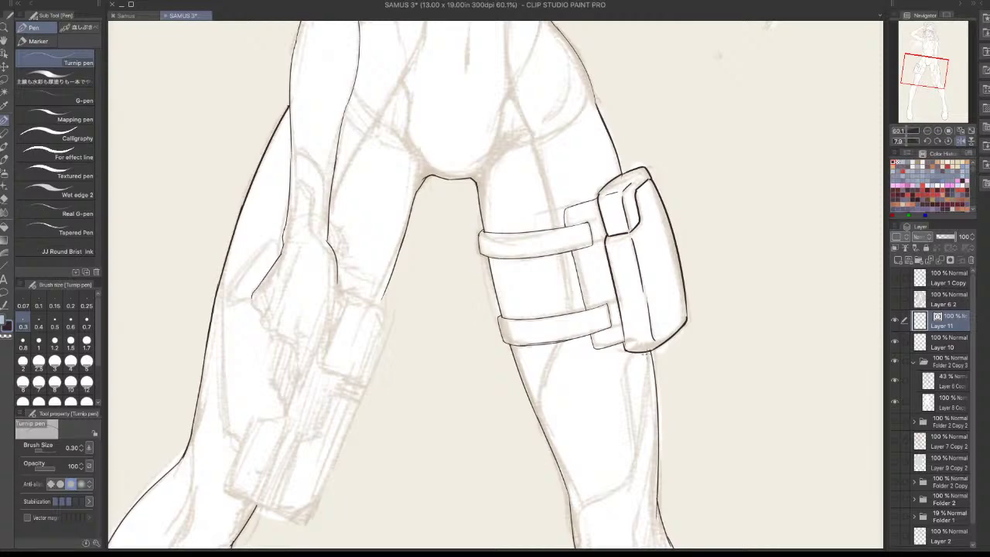
scroll(391, 292, up, 2)
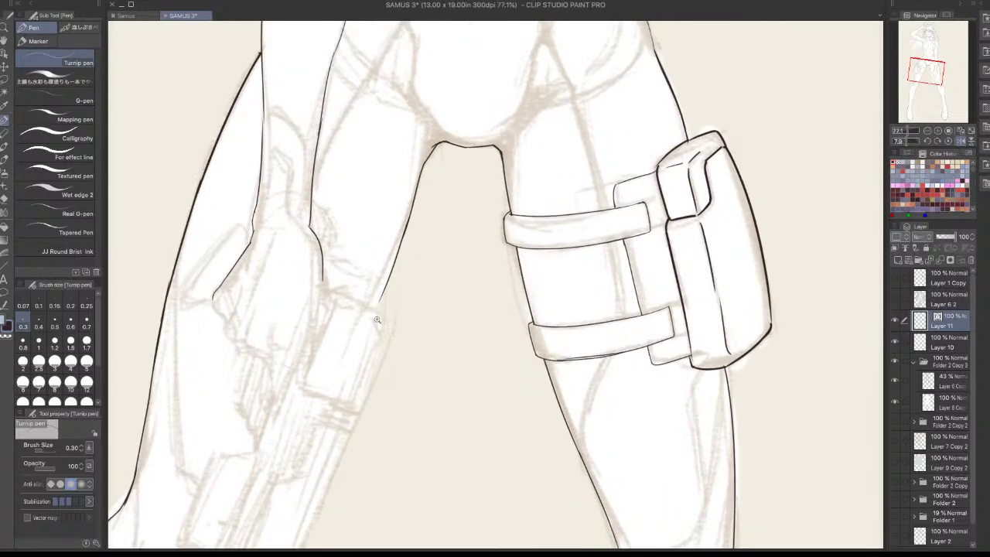
scroll(379, 317, up, 2)
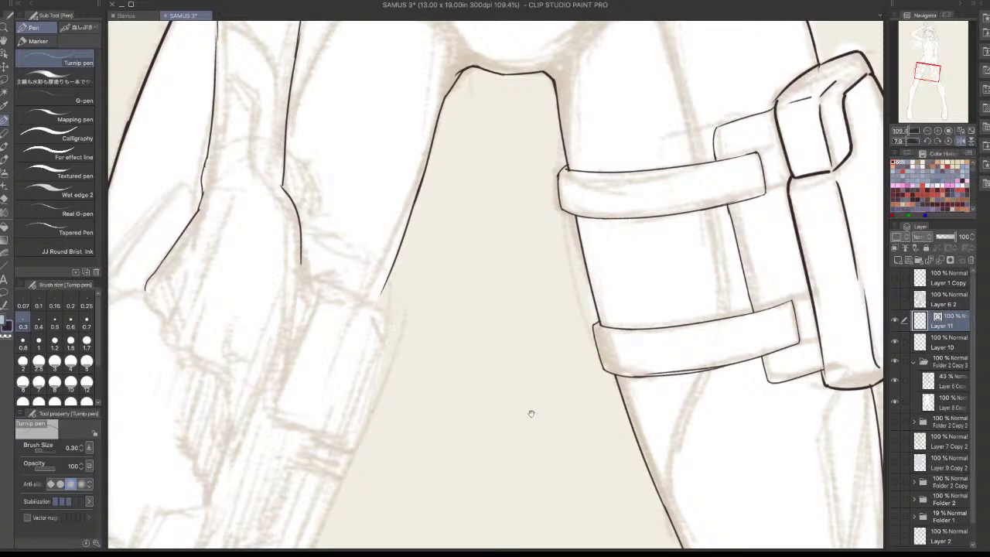
drag(399, 333, 455, 403)
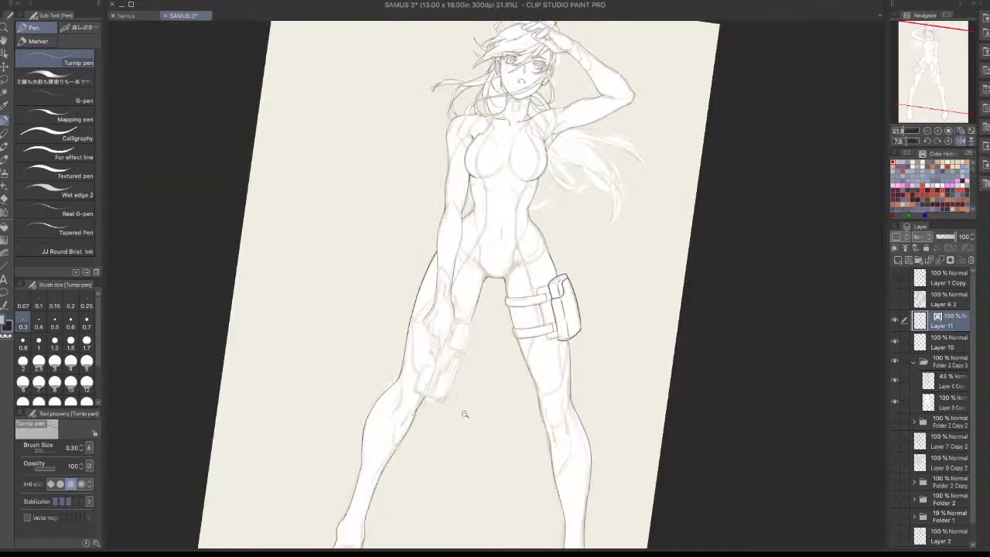
scroll(458, 405, up, 5)
scroll(378, 344, up, 2)
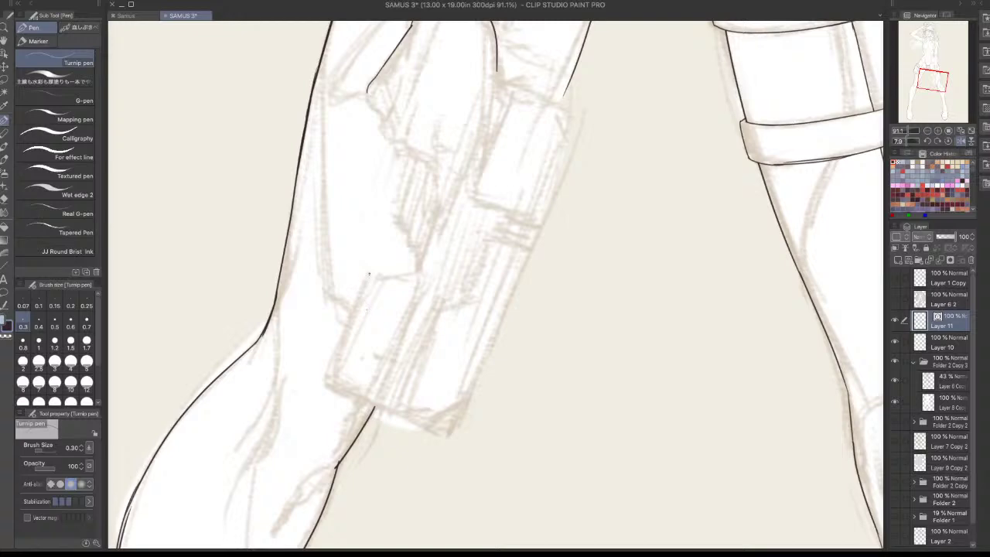
drag(369, 274, 331, 386)
key(ctrl+z)
key(ctrl+z)
drag(372, 275, 326, 384)
key(ctrl+z)
drag(675, 361, 404, 386)
key(ctrl+z)
drag(355, 154, 346, 219)
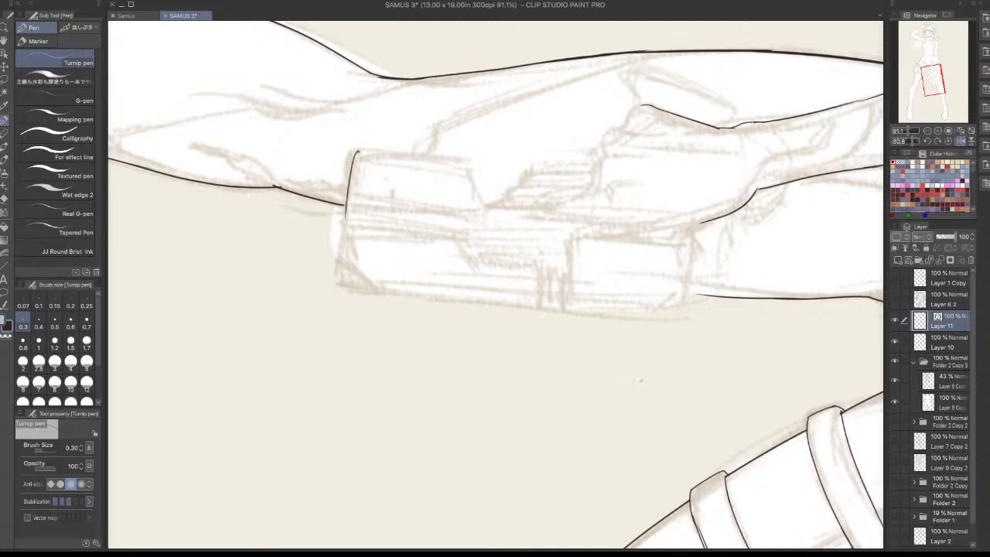
key(ctrl+z)
Continue inking the lowered hand's outline from the outer knuckle down along the bumps of the curled fingers
drag(679, 378, 675, 234)
mouse_move(468, 133)
mouse_down()
mouse_move(534, 220)
mouse_move(524, 270)
mouse_move(542, 334)
mouse_up()
scroll(532, 219, up, 2)
key(ctrl+z)
key(ctrl+z)
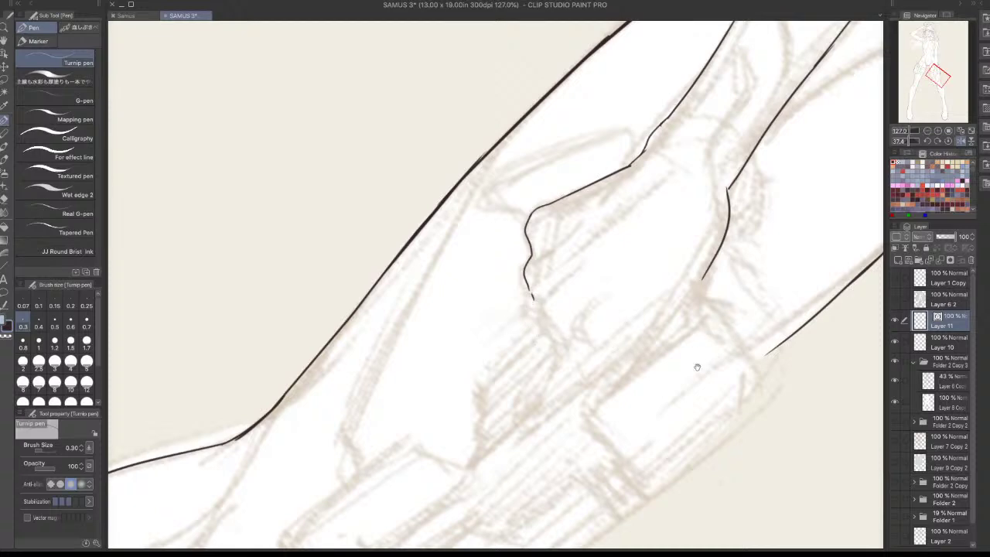
mouse_move(697, 368)
mouse_down()
mouse_move(707, 235)
mouse_move(660, 338)
mouse_up()
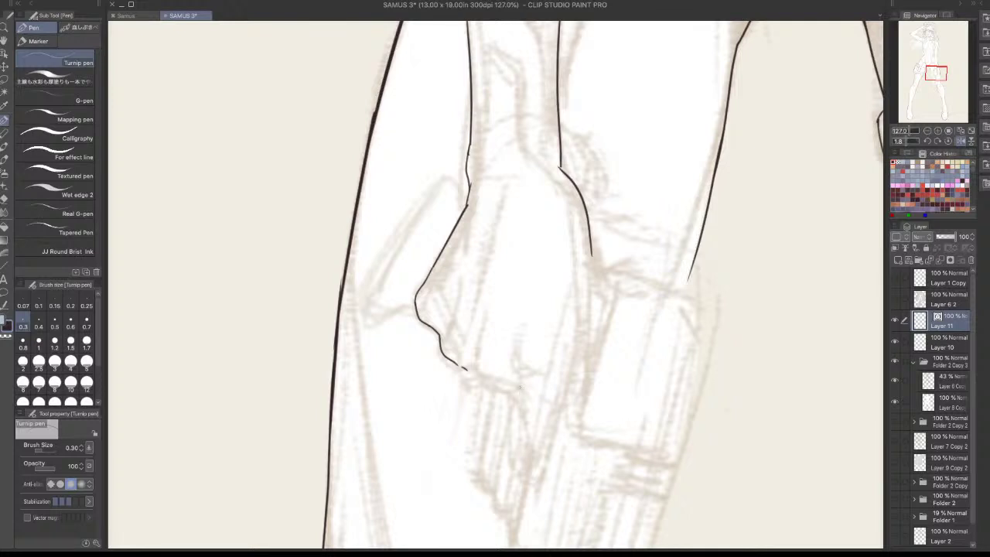
Try to ink the curled fingers' dividing line and lower edge, with a short extension of the hand's opposite outline
drag(518, 341, 527, 419)
key(ctrl+z)
drag(517, 377, 534, 431)
key(ctrl+z)
drag(516, 375, 533, 430)
drag(592, 252, 599, 272)
drag(464, 367, 503, 390)
key(ctrl+z)
key(ctrl+z)
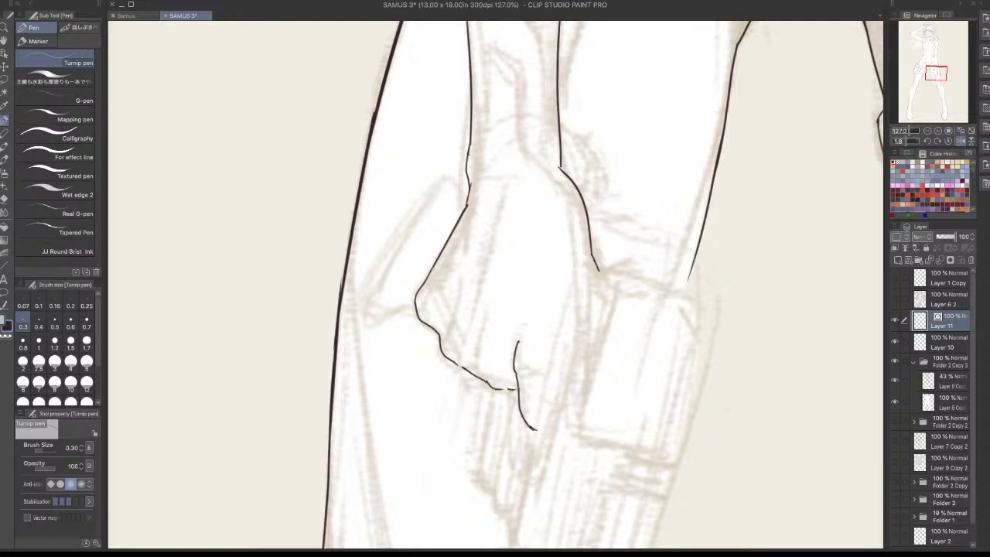
Flip the canvas view horizontally and undo the finger strokes just inked
click(961, 141)
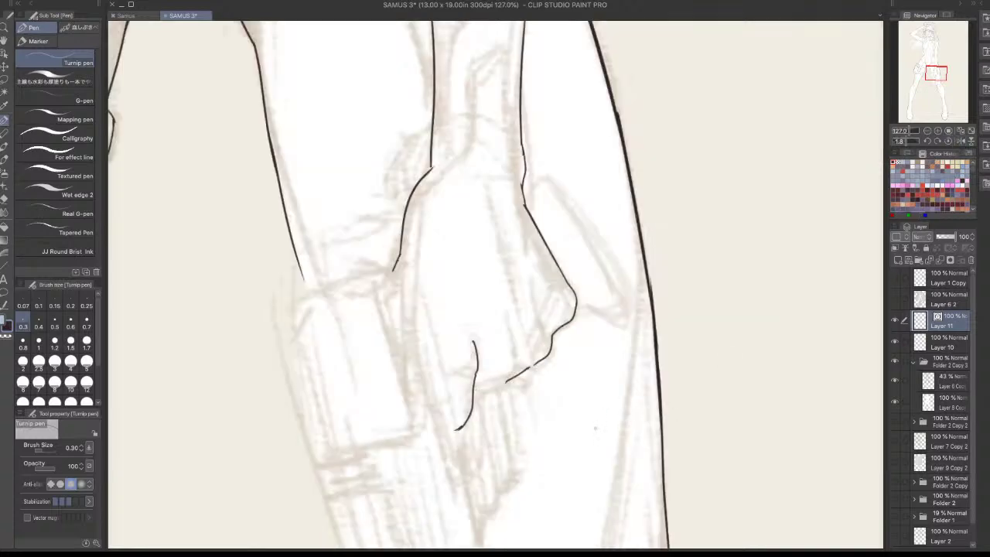
key(ctrl+z)
key(ctrl+z)
key(ctrl+z)
mouse_move(512, 327)
mouse_down()
mouse_move(512, 359)
mouse_move(519, 350)
mouse_up()
key(ctrl+z)
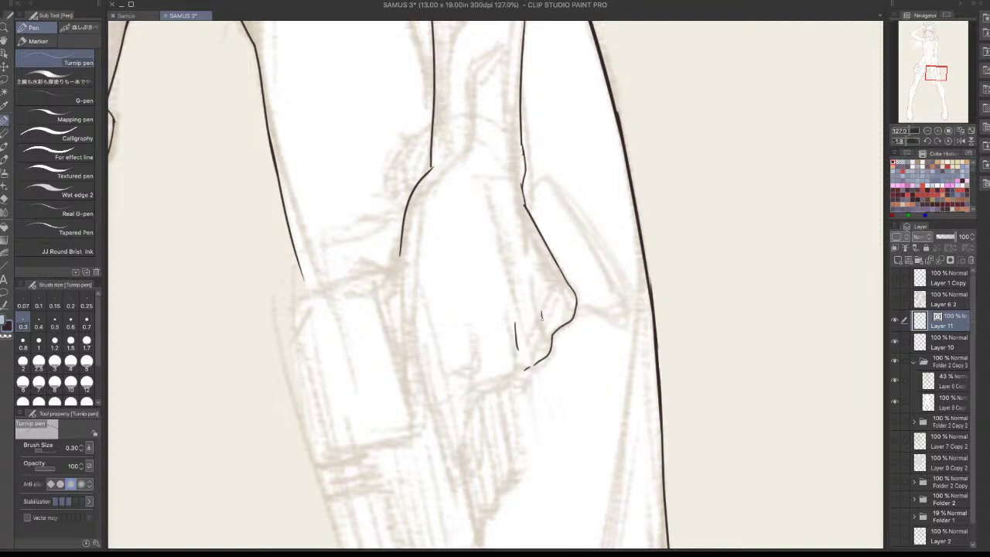
drag(542, 314, 545, 334)
drag(560, 291, 566, 311)
key(ctrl+z)
key(ctrl+z)
key(ctrl+z)
Smooth the hand's inner outline below the wrist and extend it down to the top of the sketched gun
key(e)
mouse_move(399, 265)
mouse_down()
mouse_move(411, 188)
mouse_move(445, 153)
mouse_move(406, 226)
mouse_move(406, 215)
mouse_move(391, 269)
mouse_up()
key(p)
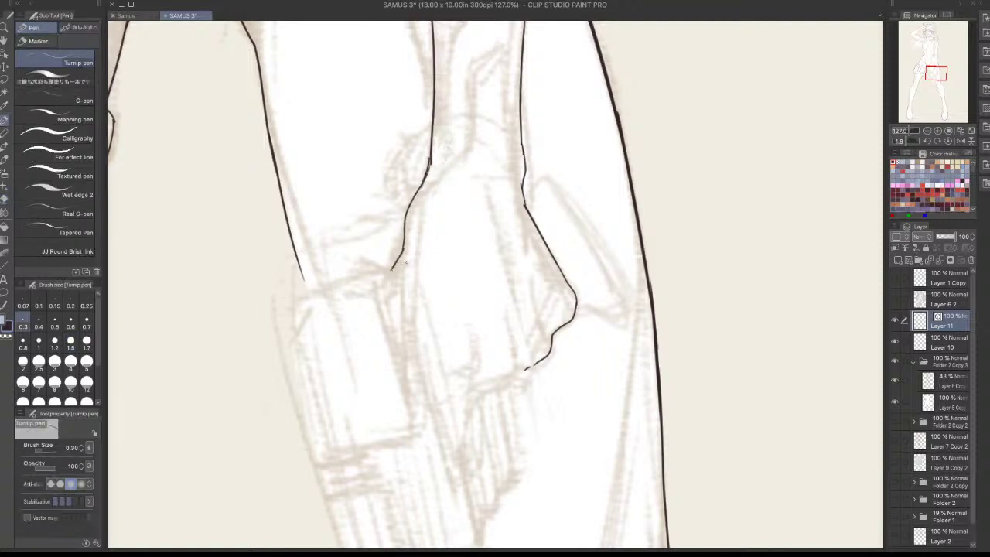
Raise the upper sketch layer in Folder 2 Copy 3 to 100% opacity and switch to the Chalk pencil
click(955, 379)
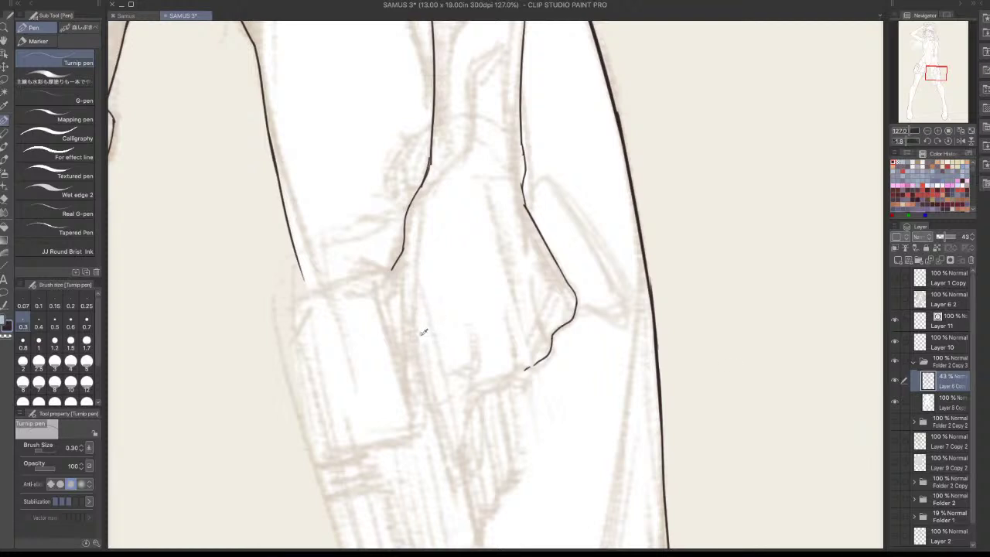
key(p)
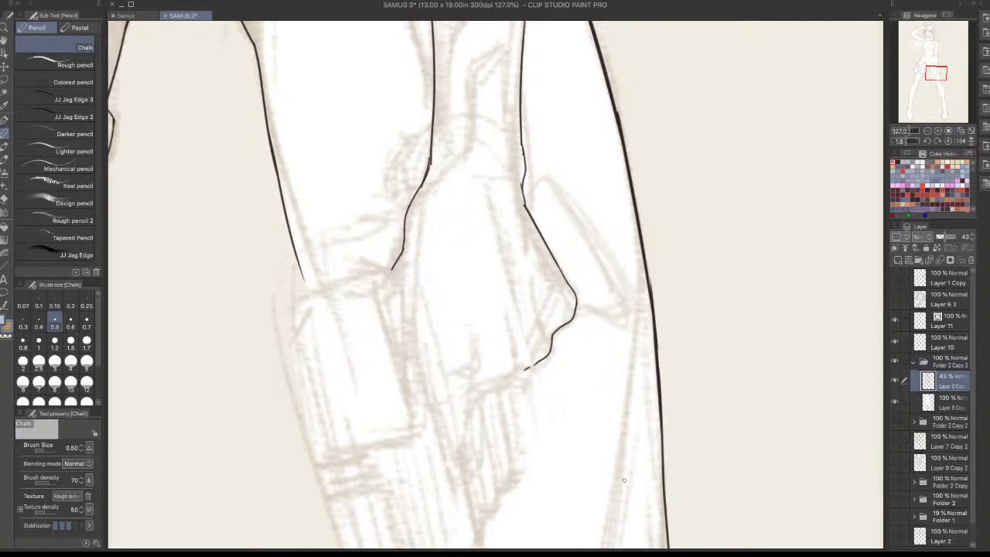
drag(951, 238, 972, 237)
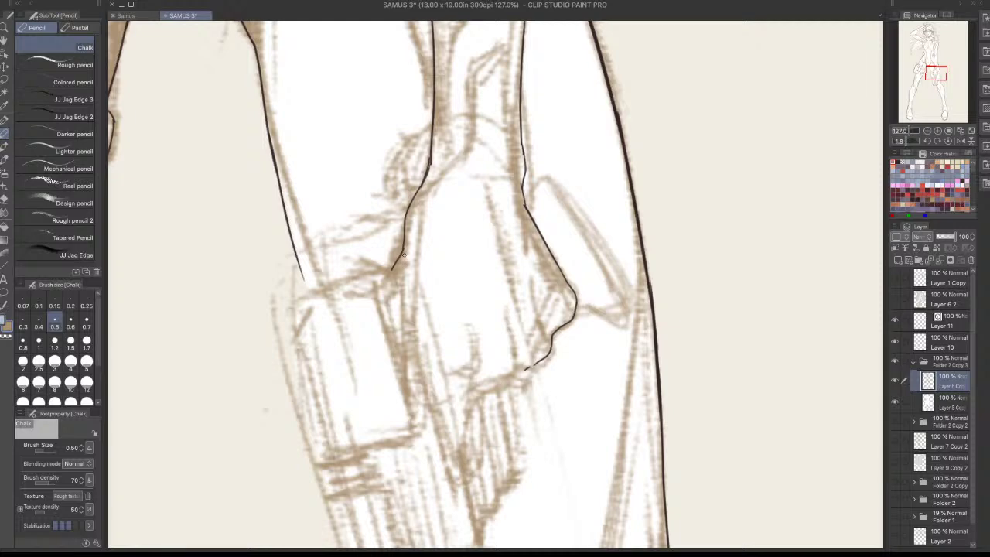
Sketch the edge of the finger nearest the gun with a 0.80 Chalk brush, ending in an oval at its tip
drag(410, 269, 438, 359)
drag(427, 311, 444, 397)
key(ctrl+z)
key(bracketright)
key(bracketright)
key(bracketright)
mouse_move(410, 274)
mouse_down()
mouse_move(448, 411)
mouse_move(465, 421)
mouse_move(445, 392)
mouse_move(473, 377)
mouse_up()
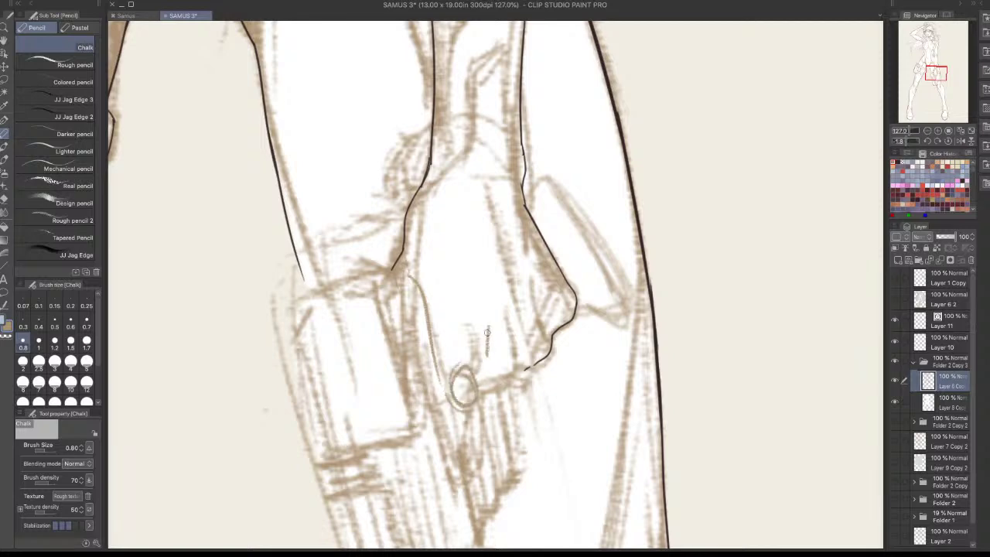
Sketch the dividing lines between the curled fingers and a contour inside the outer knuckle
drag(485, 319, 482, 350)
drag(518, 313, 515, 354)
drag(543, 296, 545, 336)
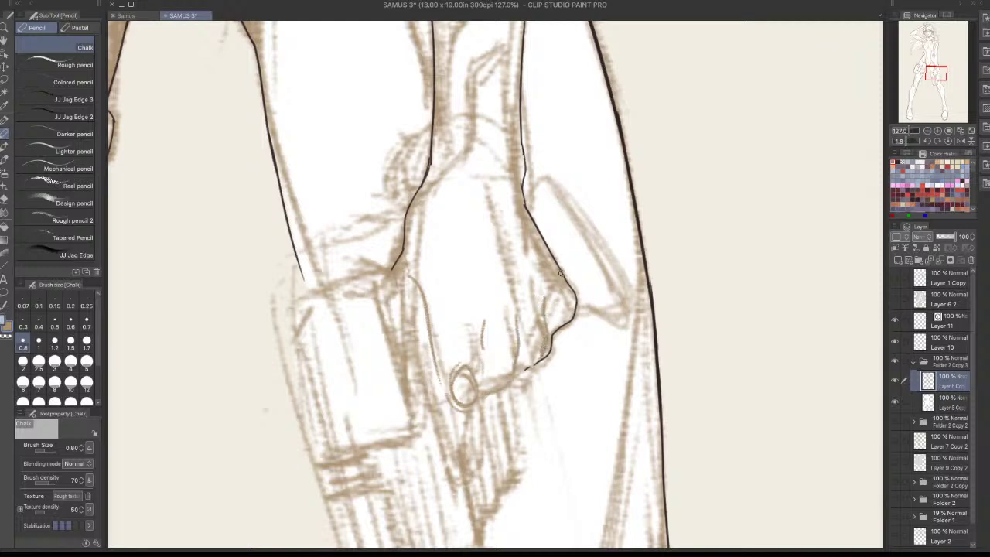
drag(568, 284, 554, 331)
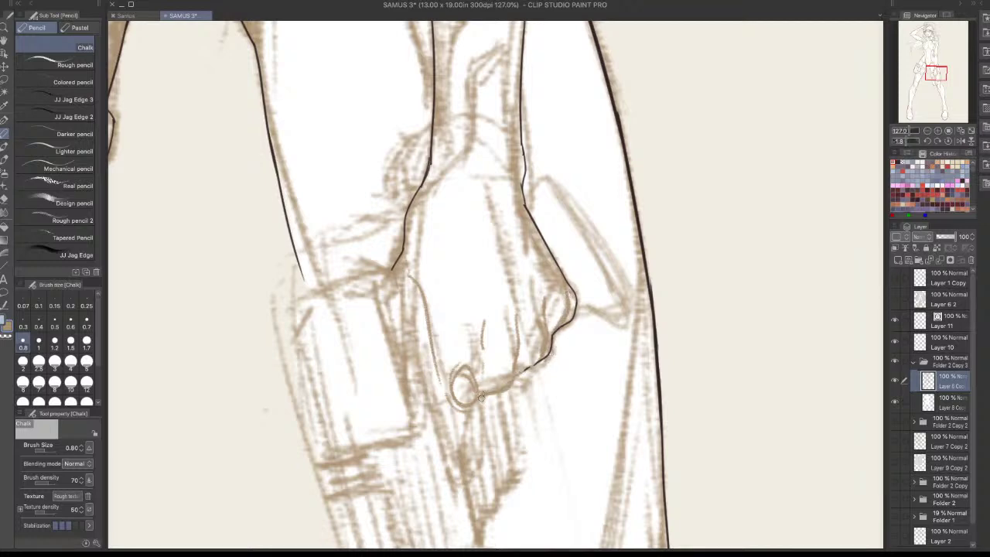
Sketch the tapered fingertip below the oval and shade the lower segments of the curled fingers
drag(483, 393, 475, 444)
mouse_move(445, 396)
mouse_down()
mouse_move(454, 446)
mouse_move(445, 394)
mouse_move(475, 445)
mouse_up()
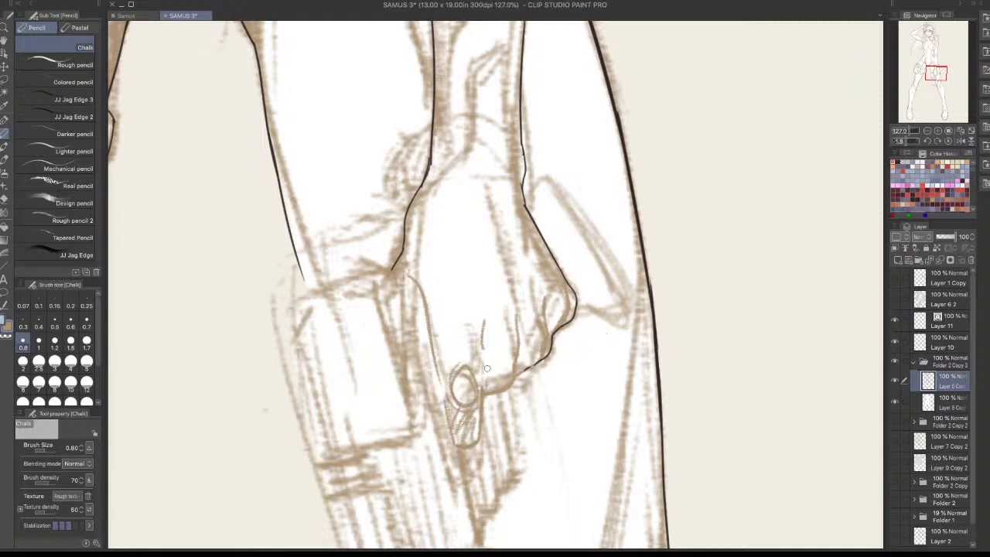
mouse_move(486, 391)
mouse_down()
mouse_move(483, 354)
mouse_move(466, 412)
mouse_move(456, 391)
mouse_move(484, 383)
mouse_move(486, 349)
mouse_move(486, 383)
mouse_move(484, 340)
mouse_move(526, 345)
mouse_move(563, 320)
mouse_up()
drag(495, 360, 487, 380)
mouse_move(502, 355)
mouse_down()
mouse_move(492, 379)
mouse_move(541, 336)
mouse_up()
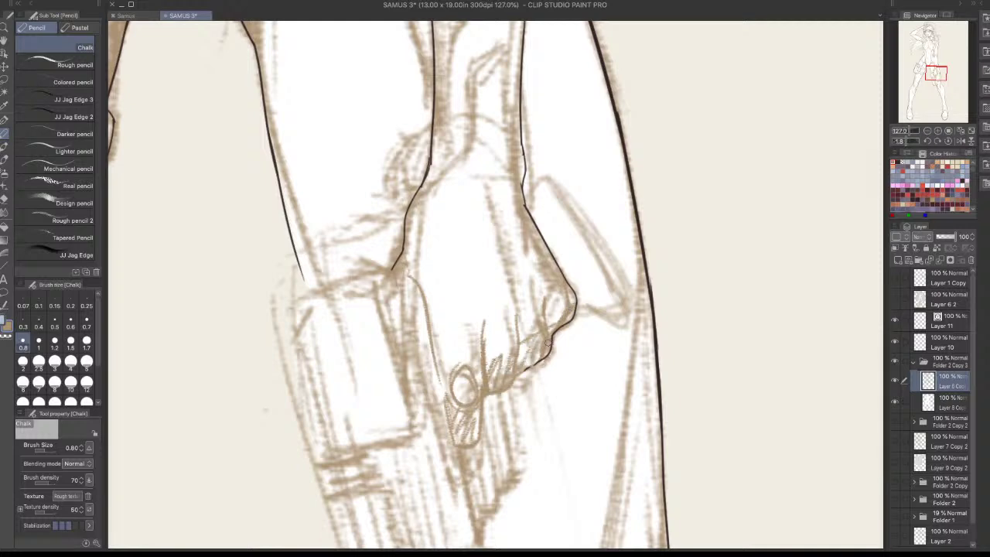
Flip the canvas view horizontally and extend the sketched finger dividing lines up the back of the hand
click(961, 143)
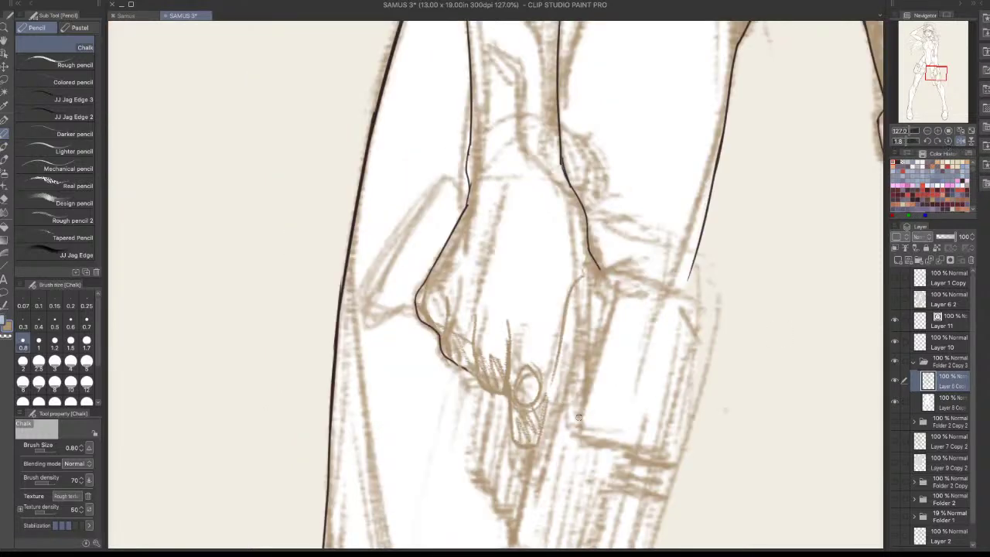
drag(508, 288, 514, 331)
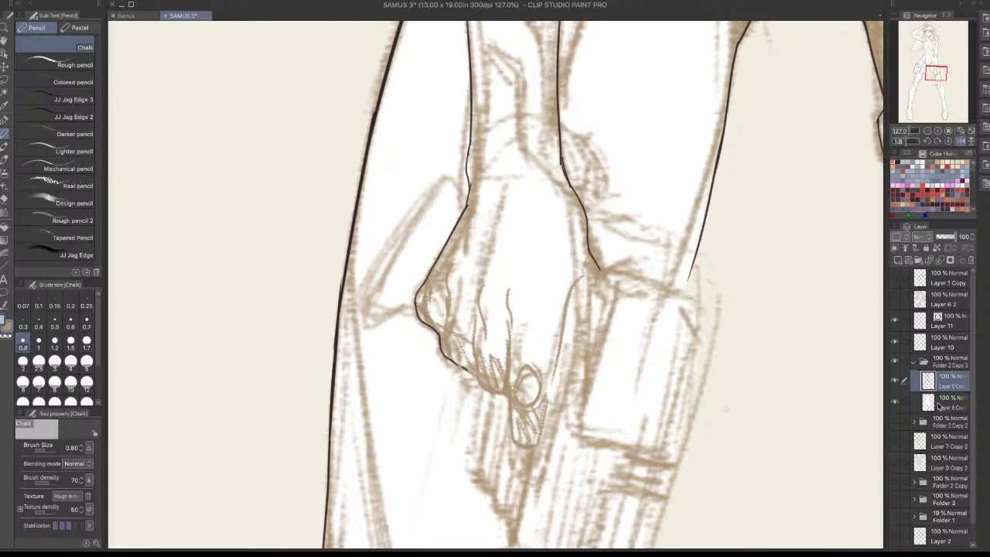
Erase parts of the inked outline on Layer 11 around the outer knuckle and curled fingers
click(931, 328)
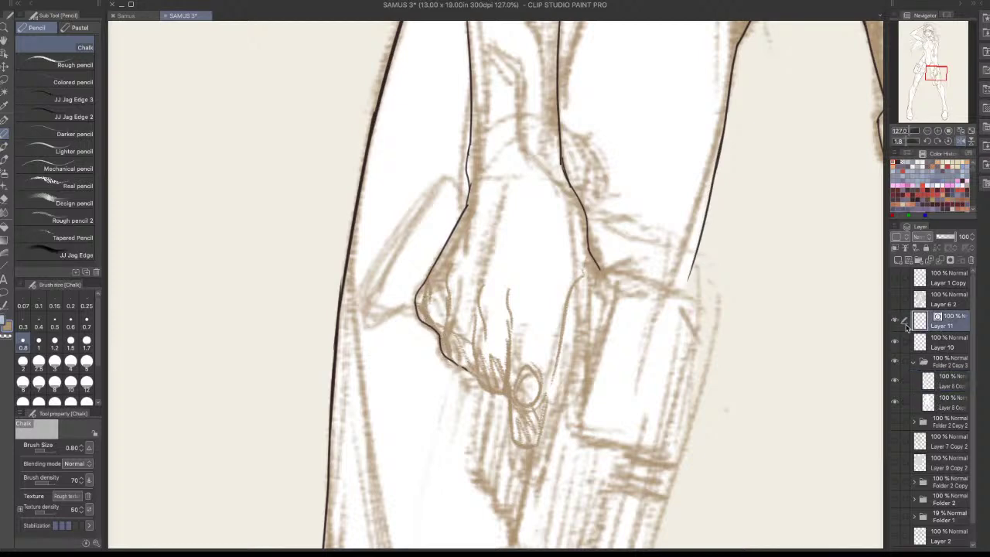
mouse_move(417, 291)
mouse_down()
mouse_move(426, 323)
mouse_move(428, 271)
mouse_up()
mouse_move(439, 331)
mouse_down()
mouse_move(455, 364)
mouse_move(447, 357)
mouse_up()
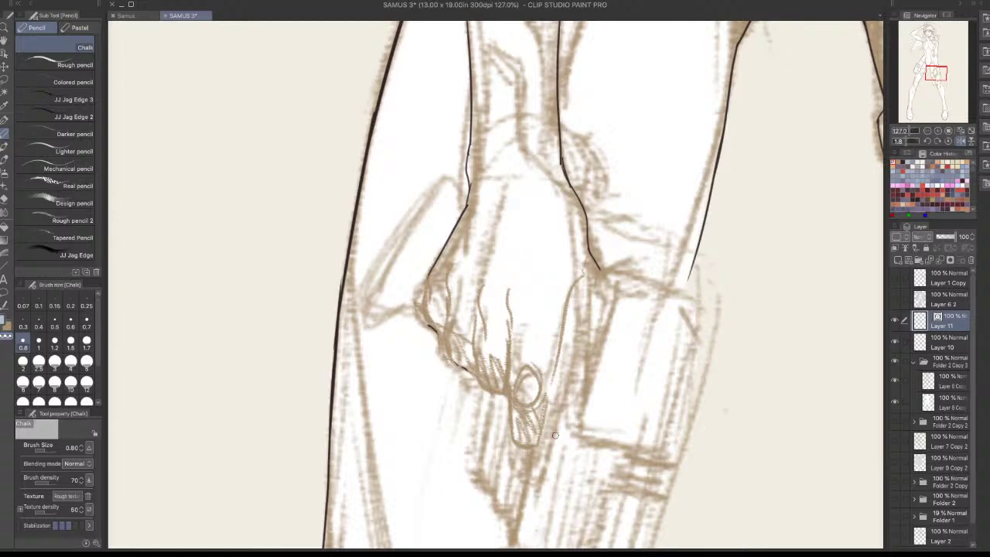
Lower the opacity of the sketch folder Folder 2 Copy 3 to 54% and return to Layer 11
click(937, 348)
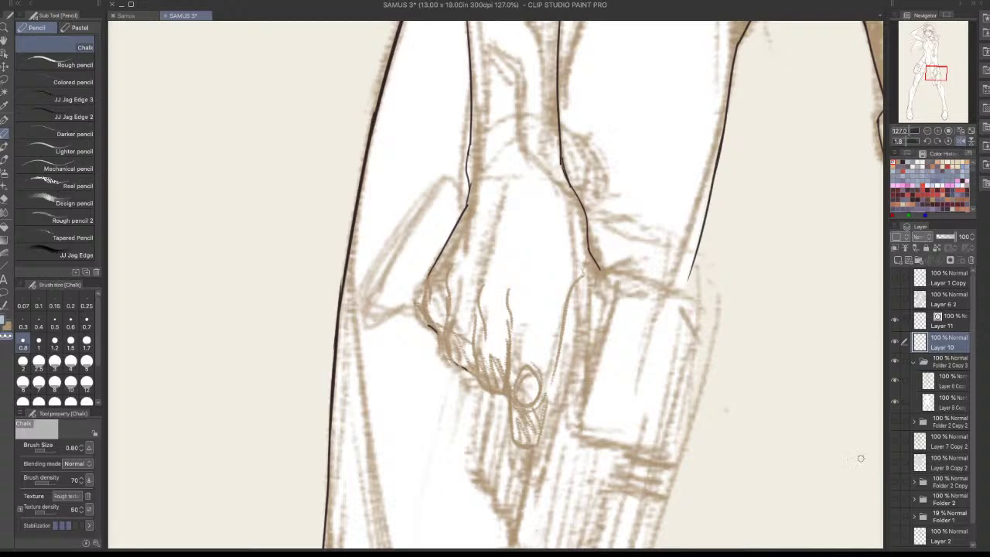
click(945, 360)
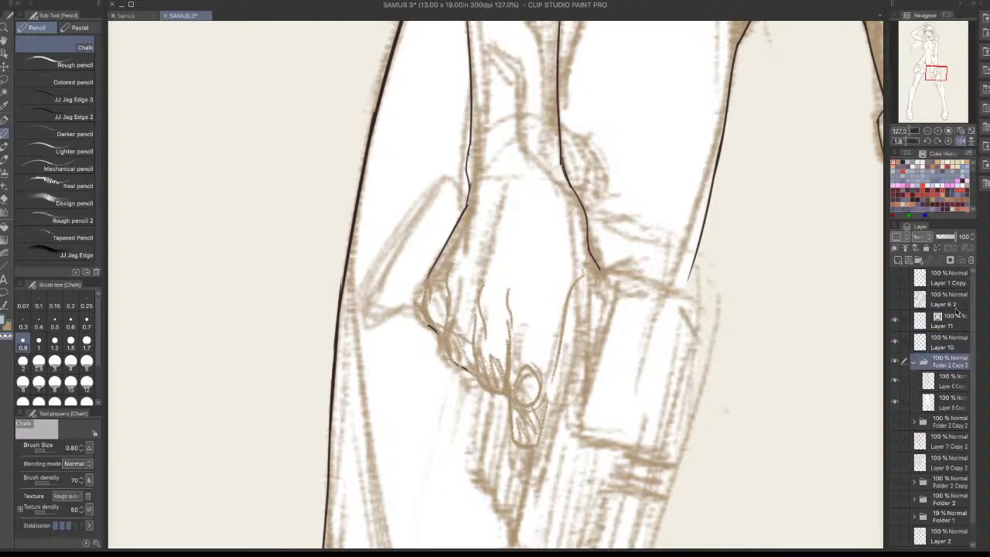
click(948, 238)
click(936, 345)
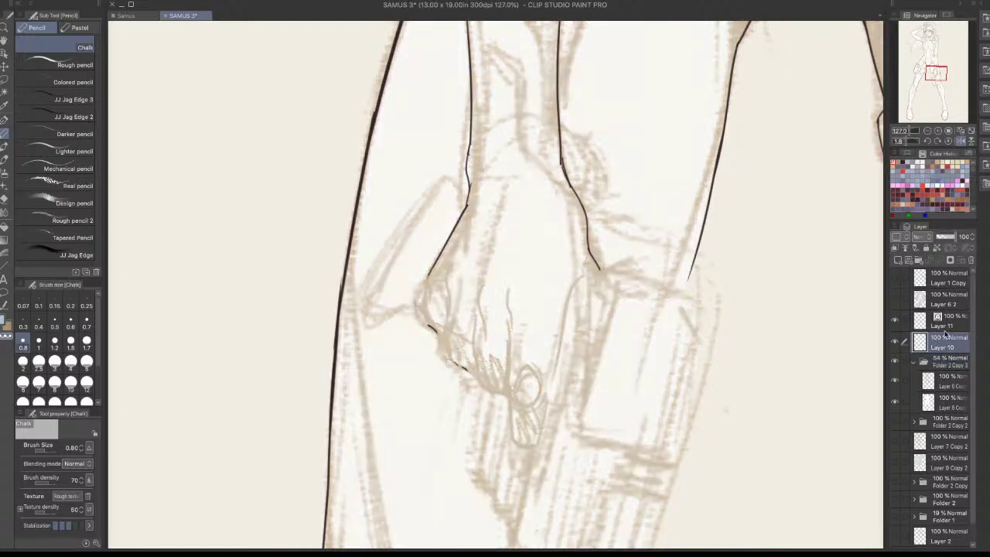
click(924, 327)
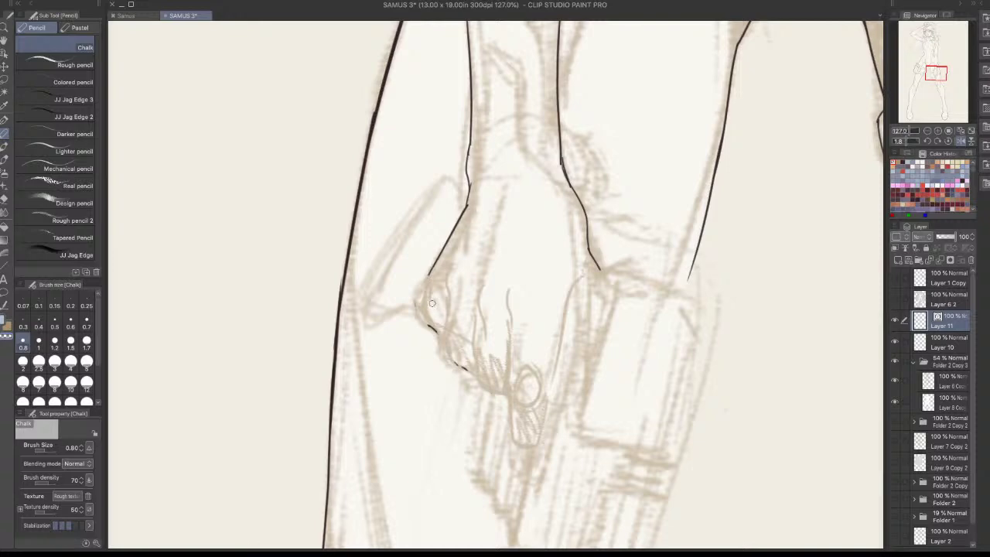
Pick up the dark line colour and re-ink the hand's outer knuckle outline with the Turnip pen
key(i)
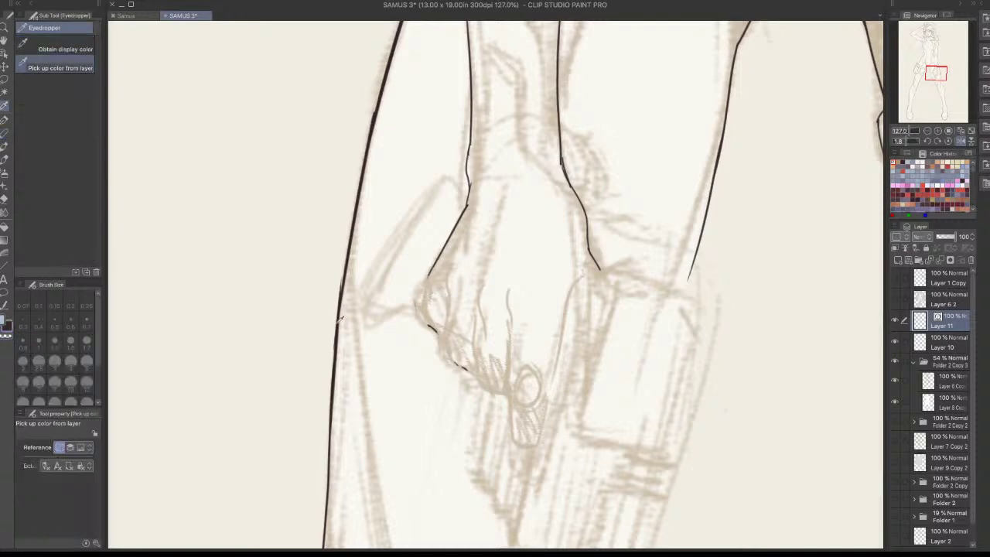
click(341, 322)
key(p)
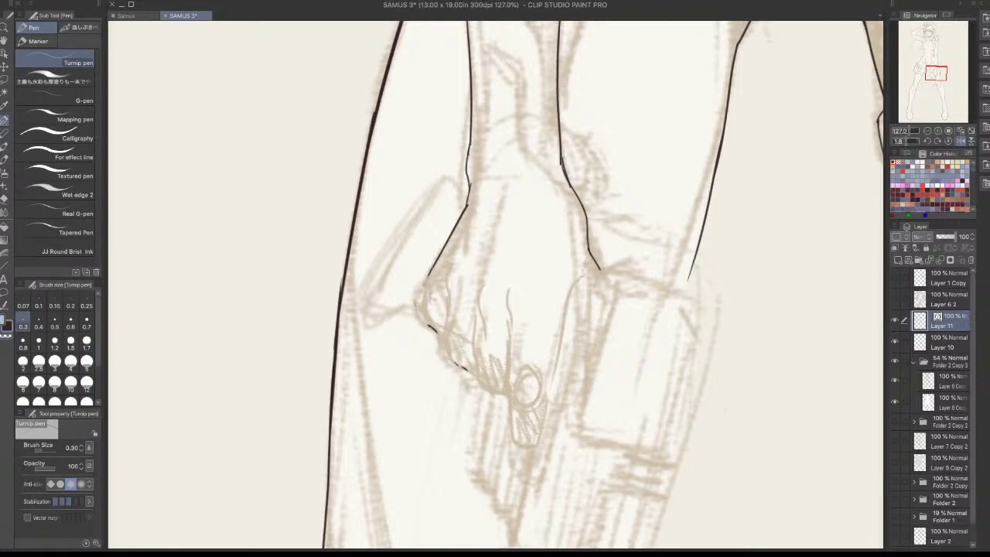
drag(428, 270, 435, 328)
key(ctrl+z)
Ink three short curved lines dividing the fingers at the knuckles, redoing the one nearest the gun
mouse_move(447, 273)
mouse_down()
mouse_move(452, 308)
mouse_move(478, 305)
mouse_up()
drag(508, 292, 511, 316)
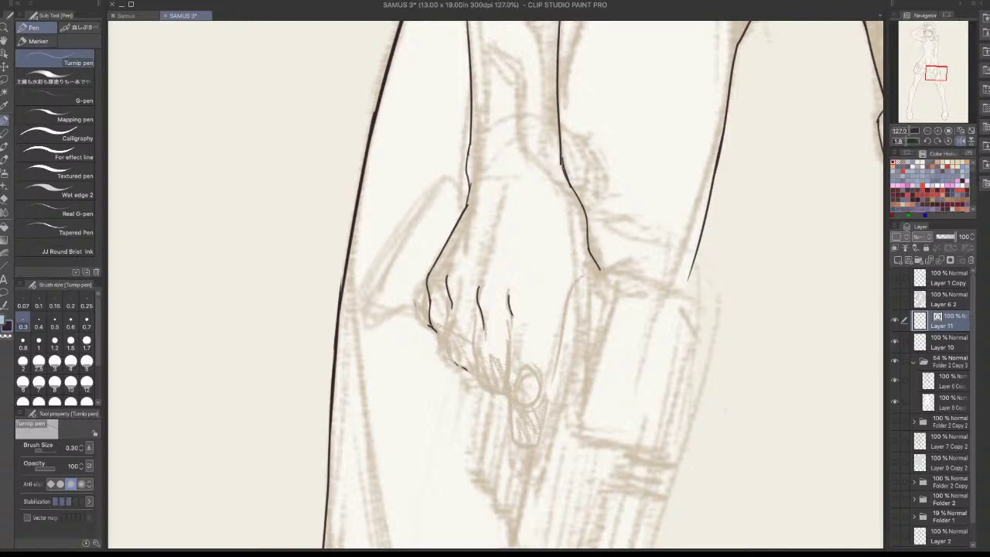
key(ctrl+z)
drag(518, 288, 522, 327)
key(ctrl+z)
drag(511, 284, 516, 327)
Set the pen size to 0.40 and ink the dividing edge of the finger nearest the gun down to its tip
key(bracketright)
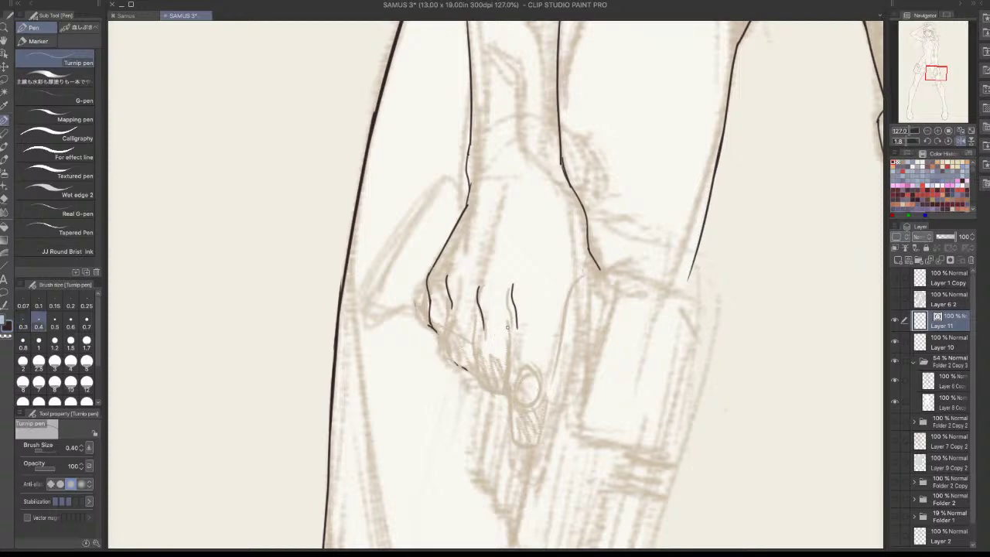
drag(508, 327, 509, 395)
key(ctrl+z)
drag(509, 357, 516, 430)
key(ctrl+z)
drag(508, 359, 515, 411)
key(ctrl+z)
key(ctrl+z)
drag(511, 326, 514, 392)
key(ctrl+z)
drag(509, 330, 512, 410)
Ink the gun-side edge of the hand down to the fingertip and close the rounded tip
mouse_move(585, 278)
mouse_down()
mouse_move(561, 346)
mouse_move(566, 302)
mouse_move(545, 410)
mouse_move(522, 419)
mouse_move(546, 415)
mouse_up()
key(ctrl+z)
key(ctrl+z)
key(ctrl+z)
key(ctrl+z)
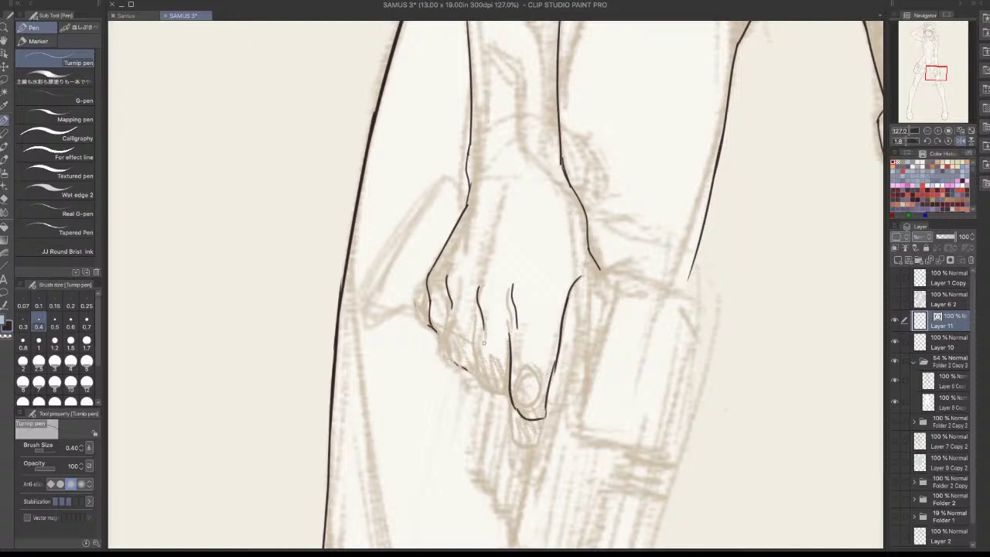
Ink the bumpy lower outline of the curled fingers from the outer knuckle to the finger nearest the gun
mouse_move(447, 334)
mouse_down()
mouse_move(464, 360)
mouse_move(472, 357)
mouse_move(463, 369)
mouse_move(511, 390)
mouse_up()
key(ctrl+z)
key(ctrl+z)
key(ctrl+z)
key(ctrl+z)
Flip the canvas view and clean up the joins between the curled fingers' outline bumps, erasing excess ink below the outer knuckle
drag(619, 422, 959, 124)
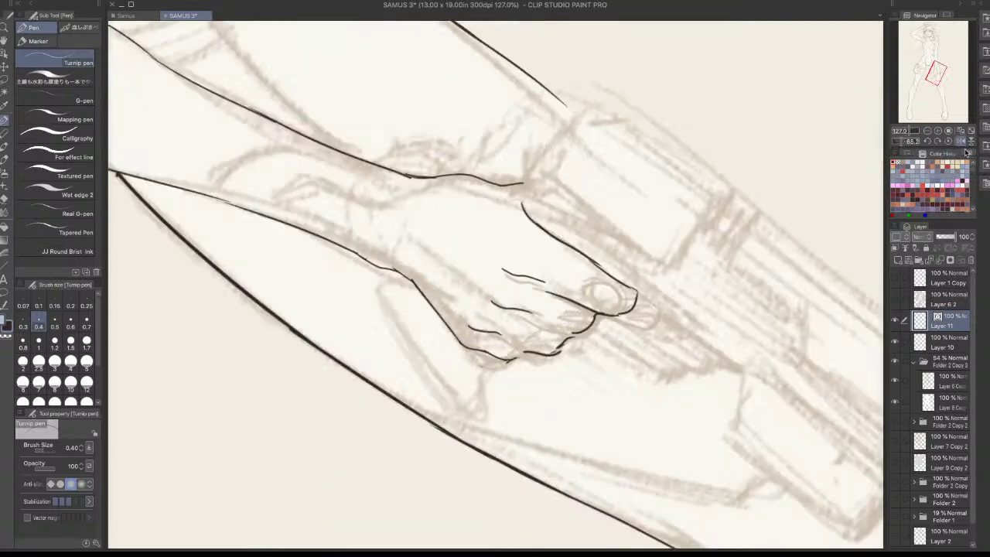
click(961, 142)
drag(661, 357, 566, 256)
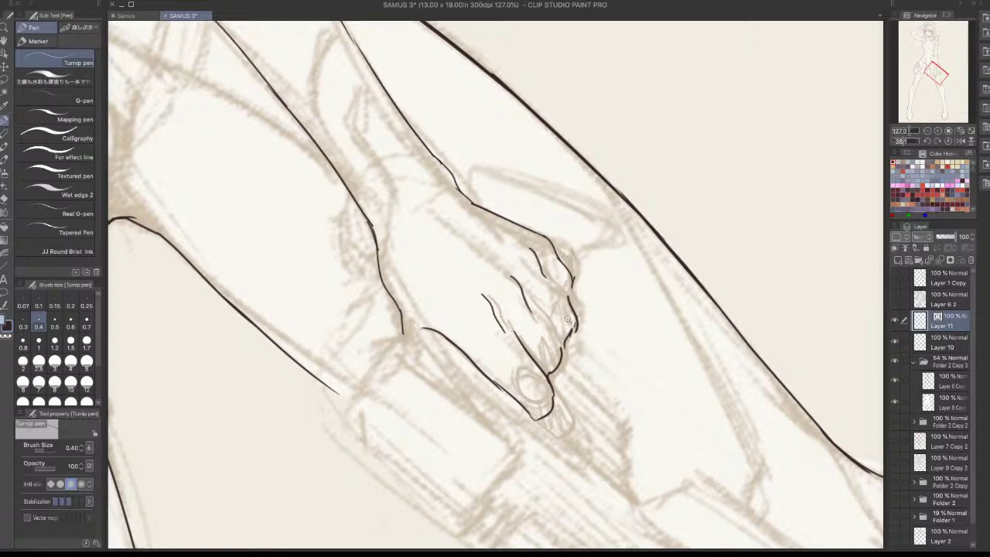
scroll(568, 320, up, 3)
mouse_move(568, 354)
mouse_down()
mouse_move(581, 326)
mouse_move(585, 338)
mouse_move(584, 314)
mouse_move(555, 375)
mouse_up()
key(c)
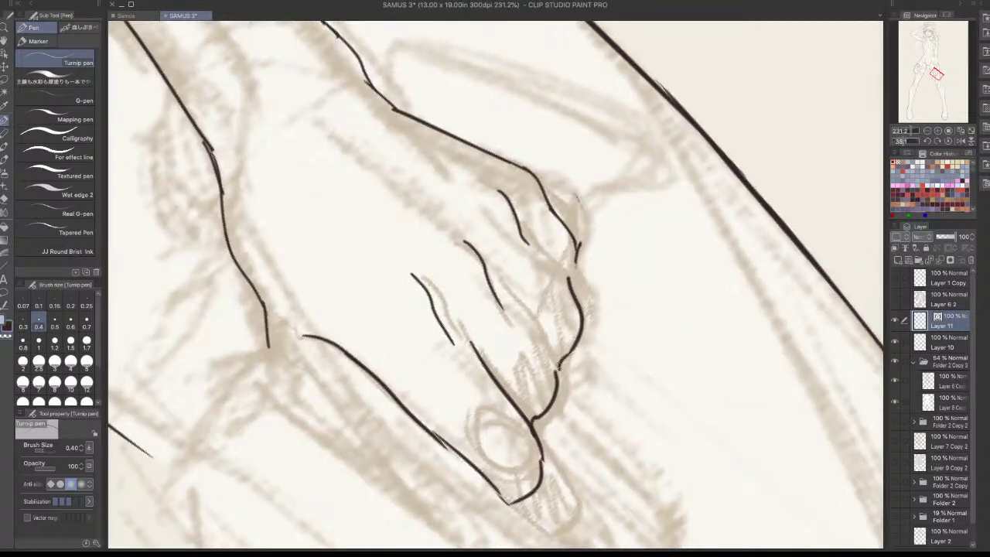
mouse_move(571, 271)
mouse_down()
mouse_move(574, 289)
mouse_move(577, 242)
mouse_move(581, 252)
mouse_up()
key(c)
Ink a short crease above the fingertip nearest the gun and extend the dividing lines between the curled fingers
scroll(578, 233, down, 6)
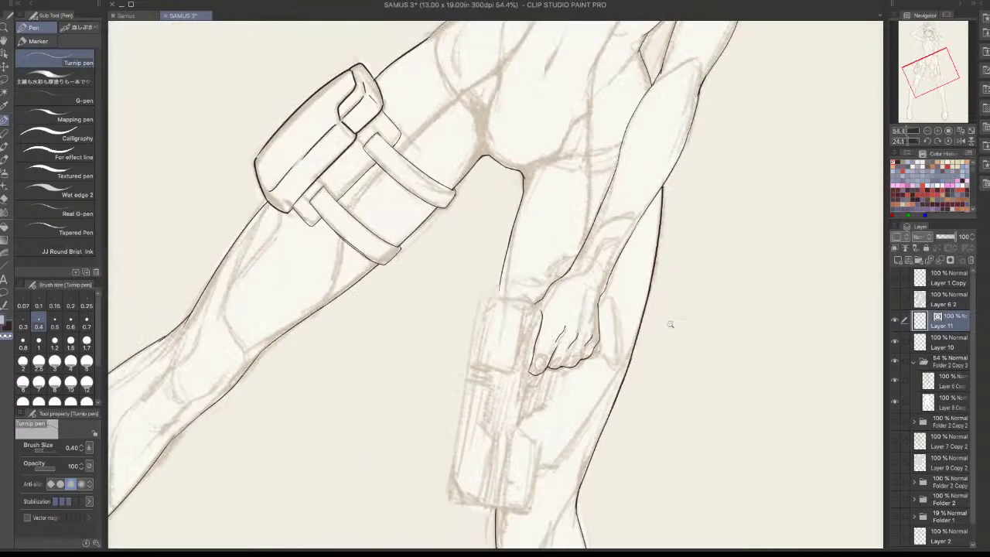
scroll(670, 324, down, 2)
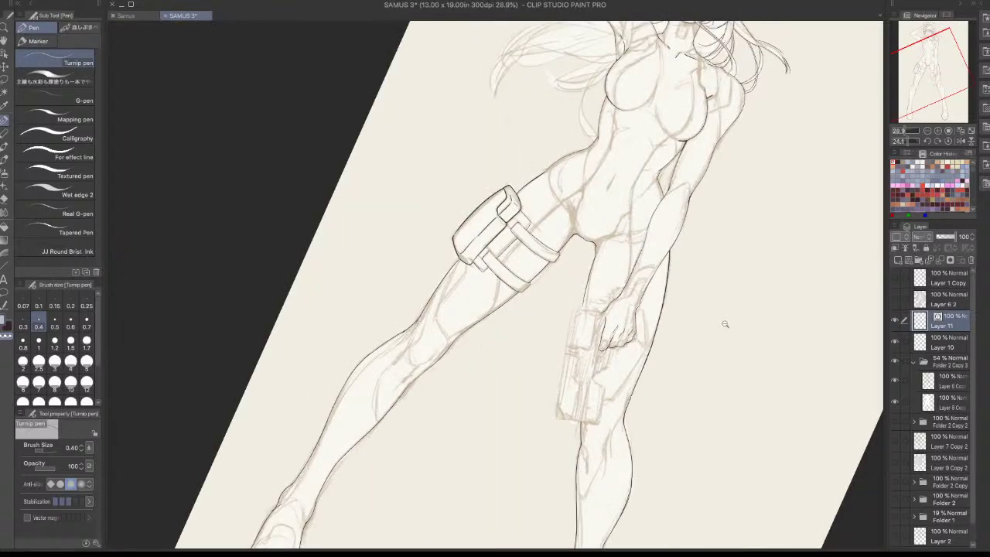
scroll(704, 347, up, 5)
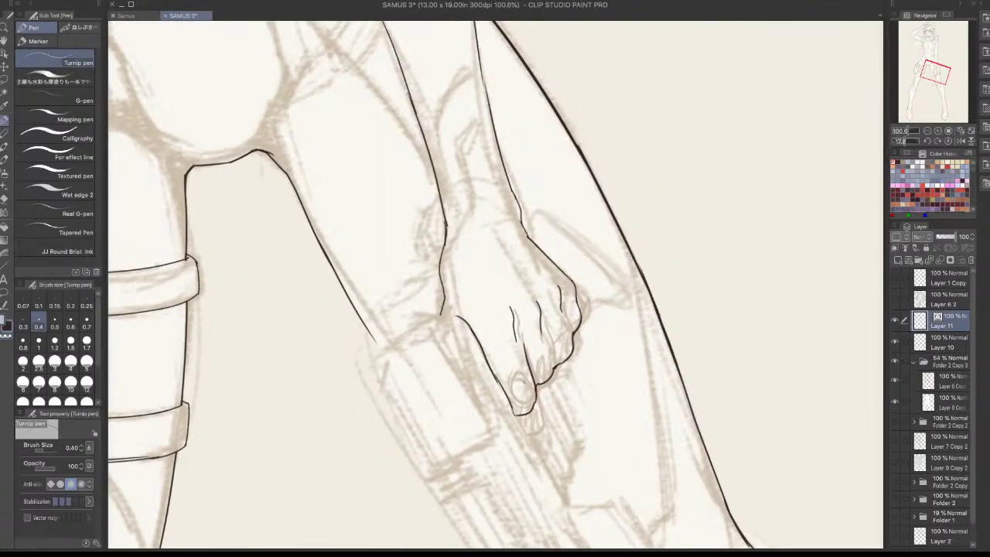
drag(514, 373, 529, 368)
key(ctrl+z)
scroll(648, 319, down, 2)
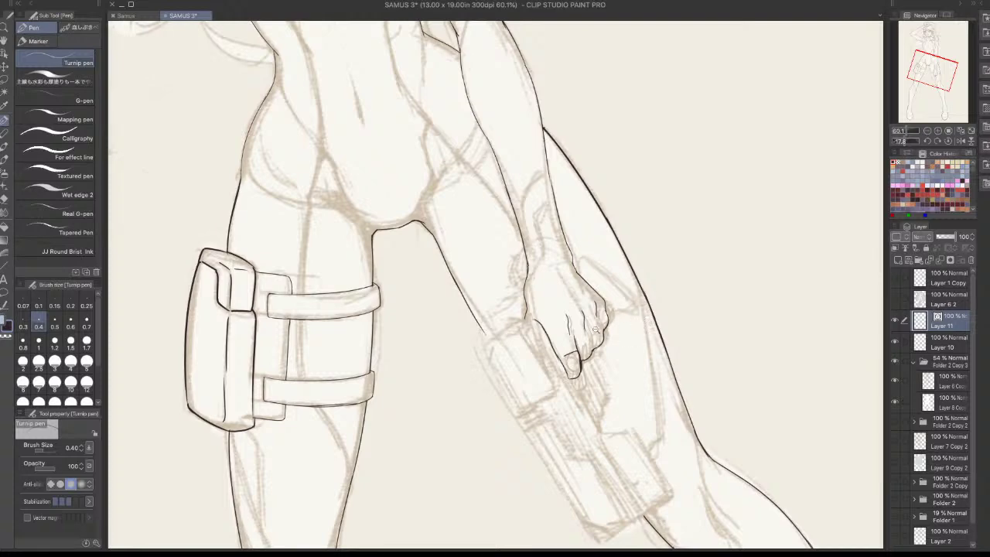
scroll(592, 333, up, 3)
drag(527, 378, 540, 404)
drag(566, 356, 567, 390)
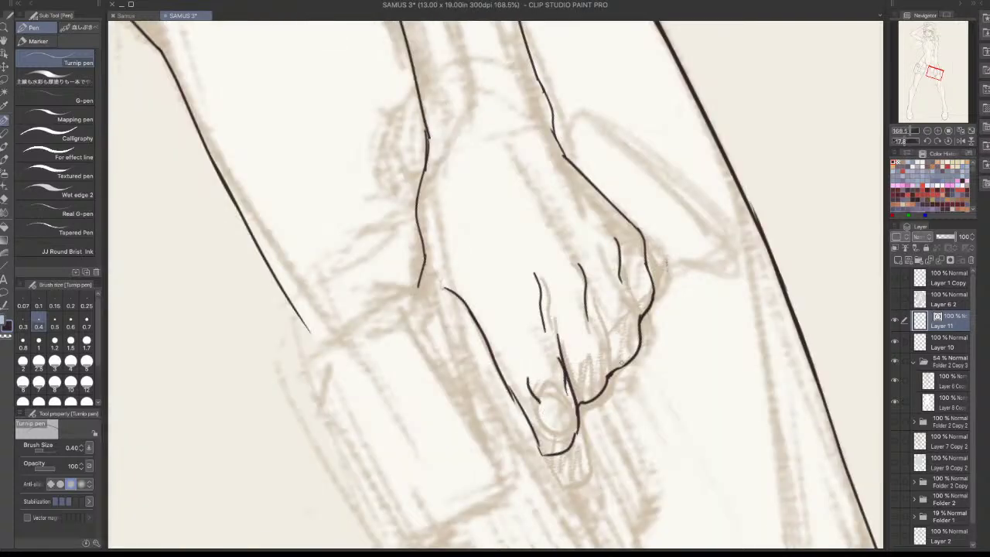
drag(596, 324, 607, 376)
Ink rows of short hatching lines across the fingertip nearest the gun
scroll(658, 302, down, 4)
scroll(676, 352, down, 1)
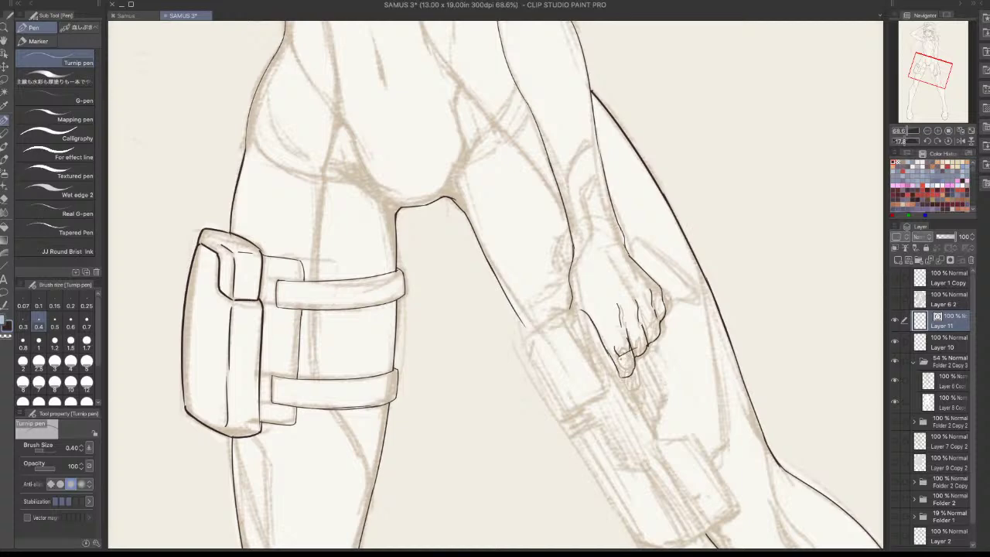
drag(619, 356, 633, 368)
drag(620, 363, 631, 372)
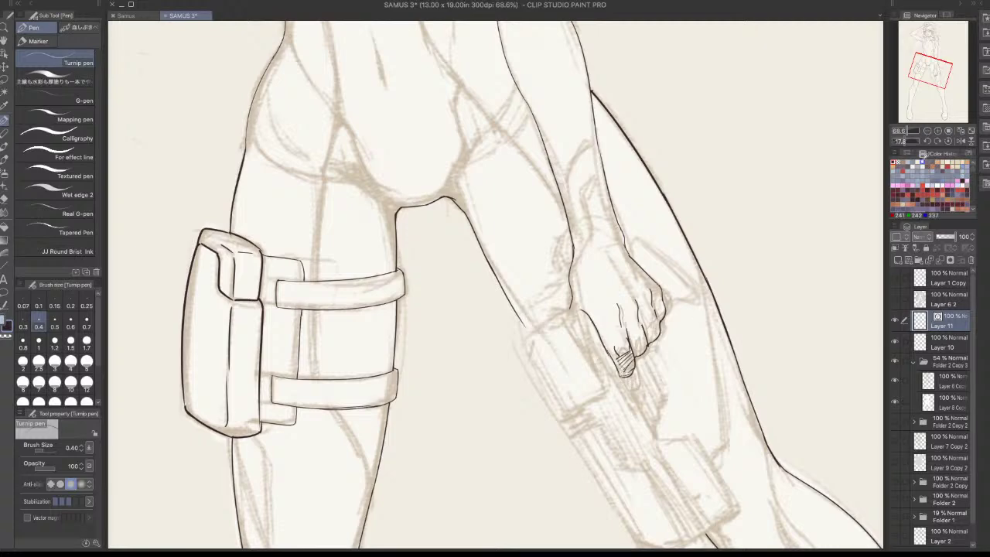
Flip the canvas view horizontally and try a small touch-up on the hatched fingertip
click(961, 142)
drag(443, 526, 630, 407)
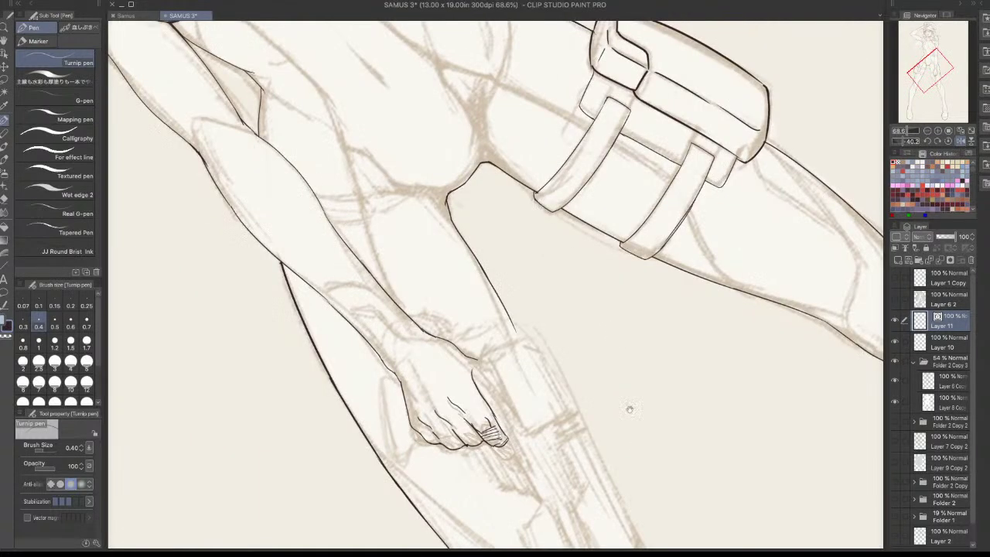
drag(533, 443, 596, 441)
mouse_move(495, 427)
mouse_down()
mouse_move(520, 412)
mouse_move(484, 438)
mouse_move(498, 422)
mouse_up()
key(c)
key(c)
key(ctrl+z)
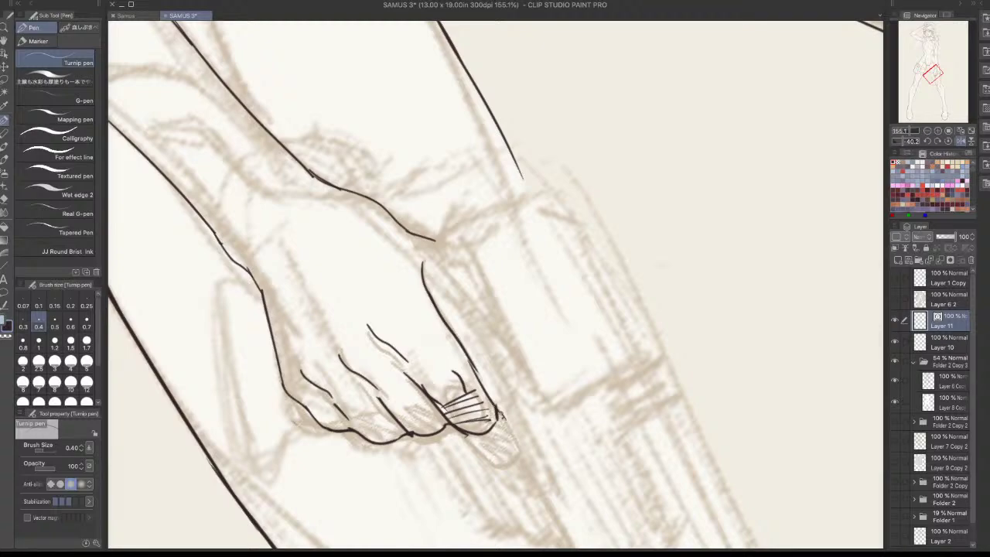
drag(532, 388, 472, 390)
drag(565, 211, 404, 242)
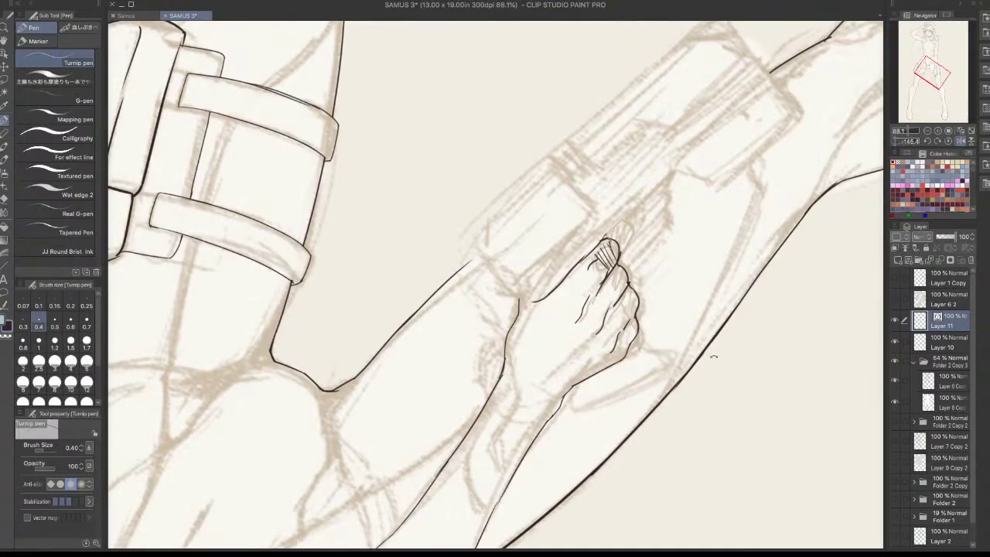
drag(713, 356, 480, 473)
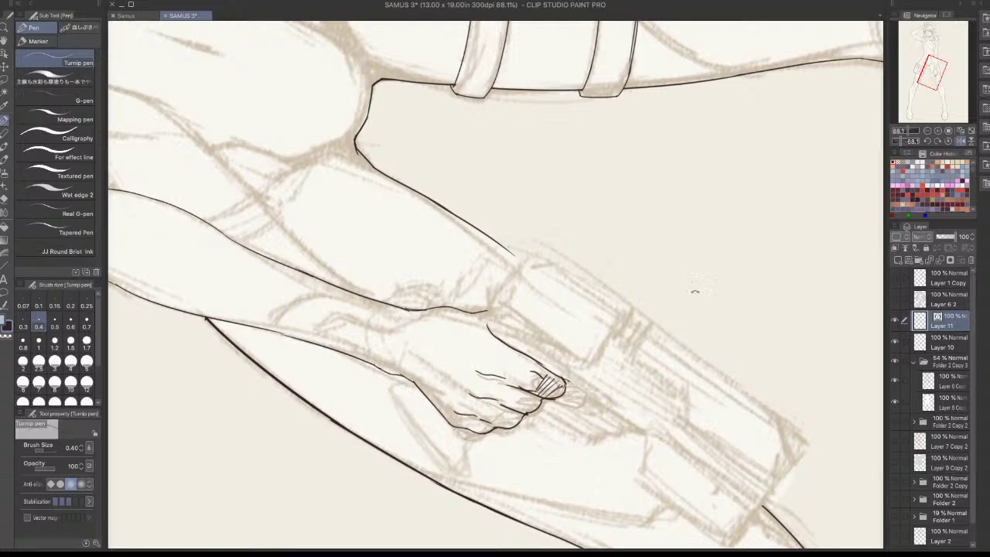
Look over the inked figure from the torso down to the feet, and back up to the loose hair sketch beneath the raised arm
drag(694, 291, 505, 474)
drag(585, 342, 487, 519)
drag(575, 378, 517, 530)
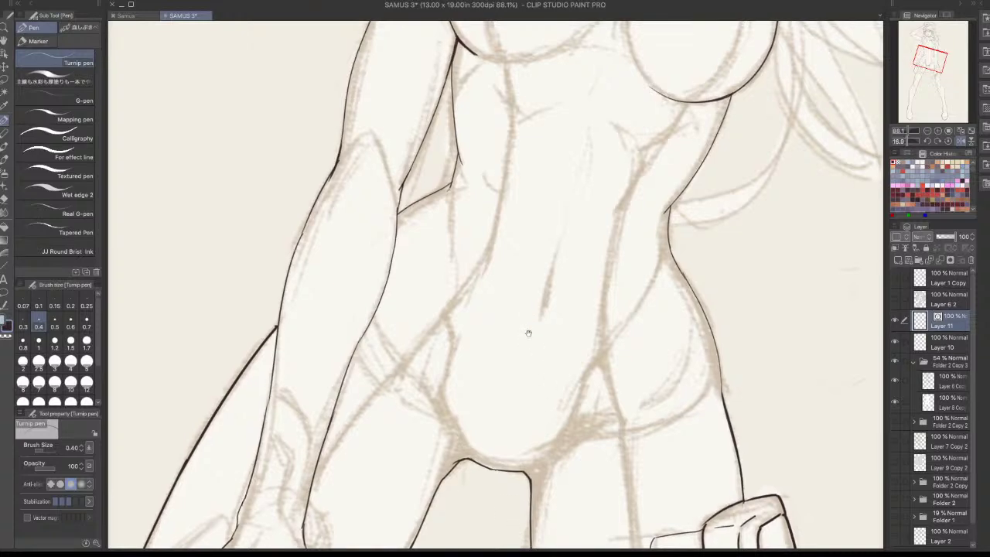
drag(528, 334, 491, 466)
drag(507, 232, 414, 267)
drag(427, 532, 438, 380)
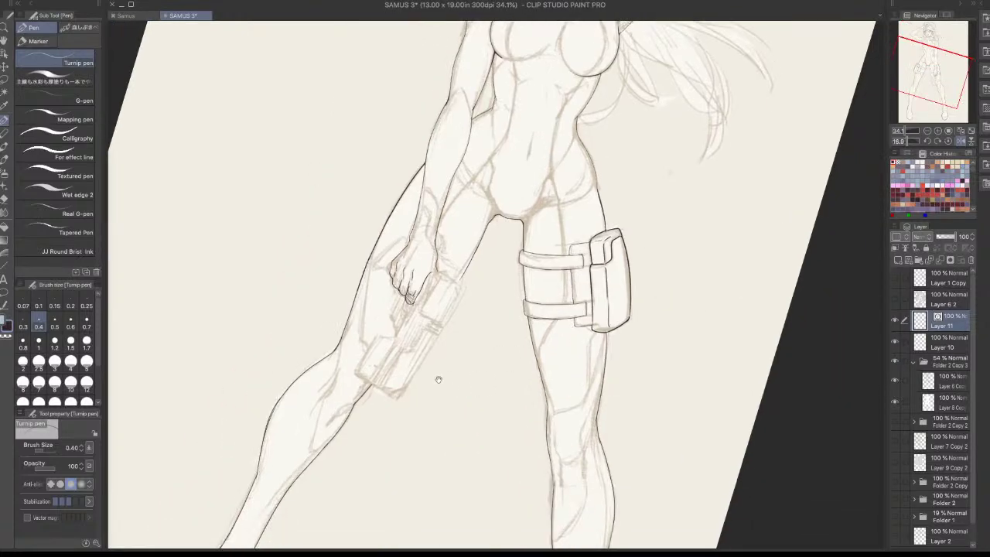
drag(389, 425, 546, 332)
scroll(545, 332, down, 2)
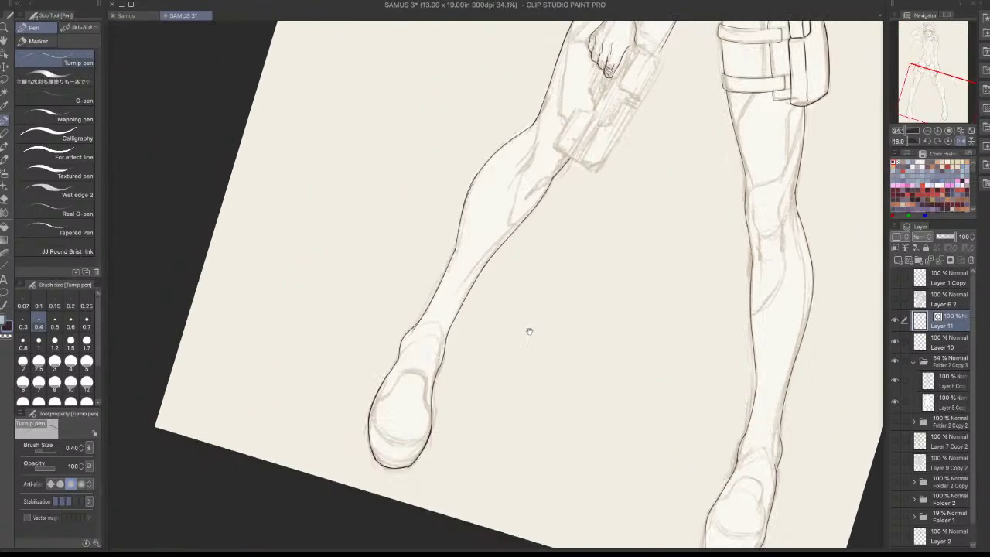
scroll(367, 527, up, 2)
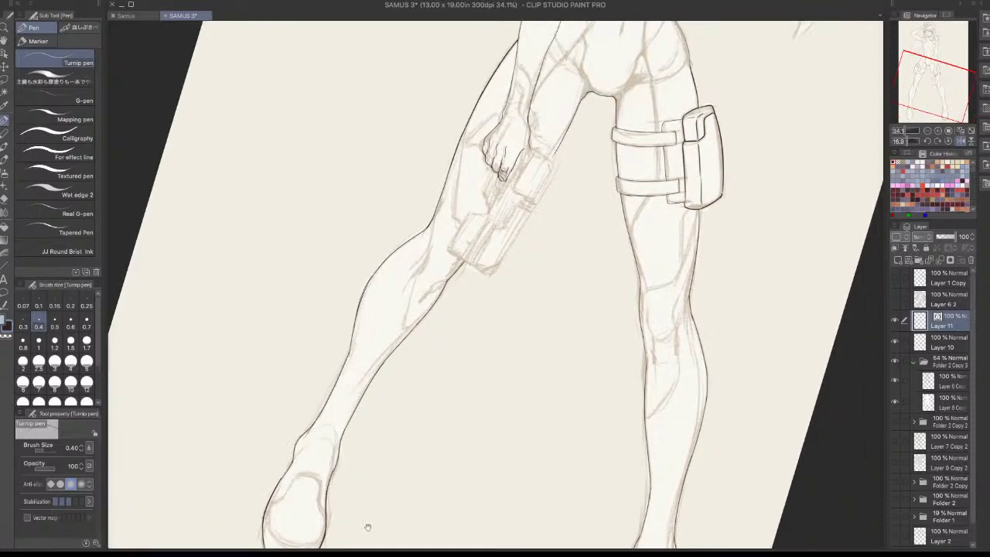
drag(544, 328, 405, 536)
drag(562, 220, 596, 237)
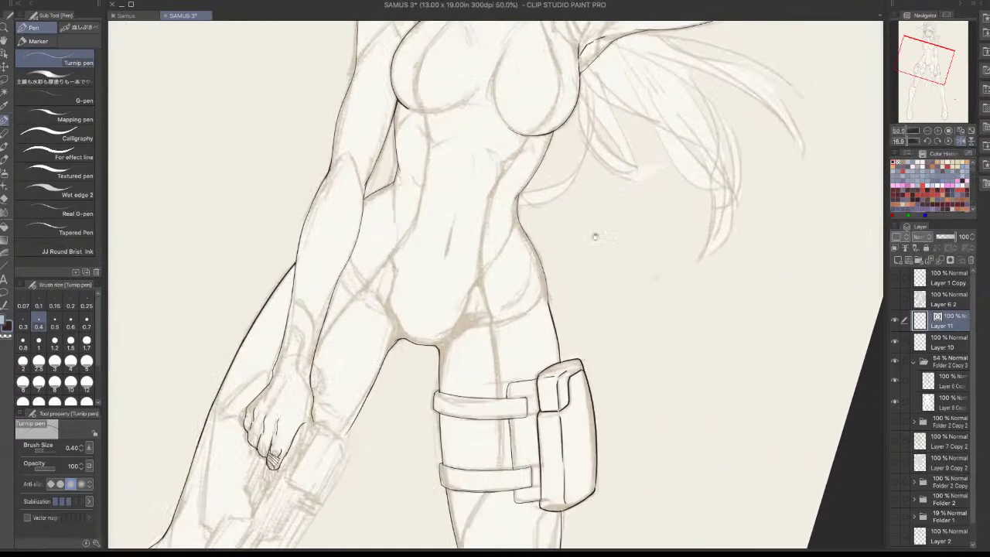
scroll(542, 263, down, 2)
scroll(500, 220, up, 3)
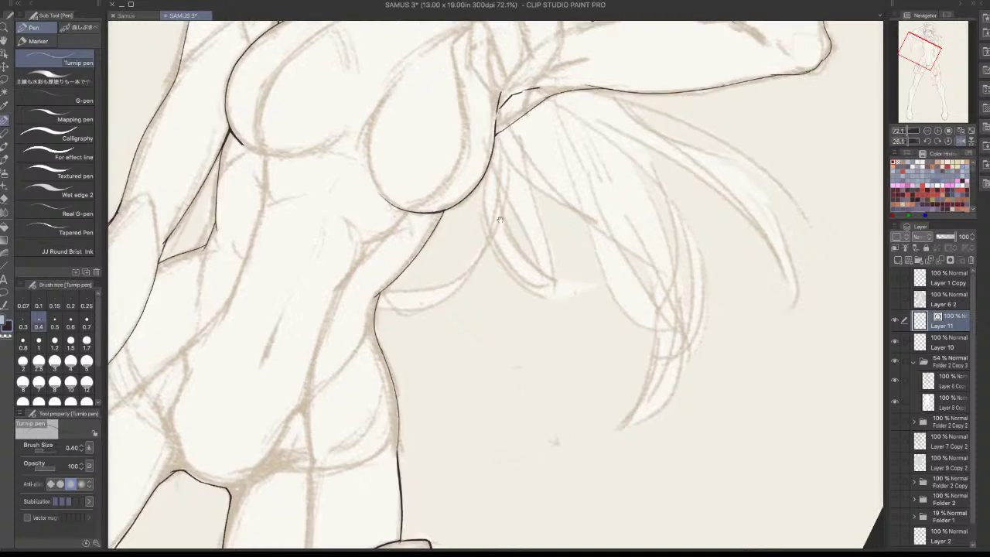
scroll(500, 220, down, 2)
scroll(526, 184, up, 3)
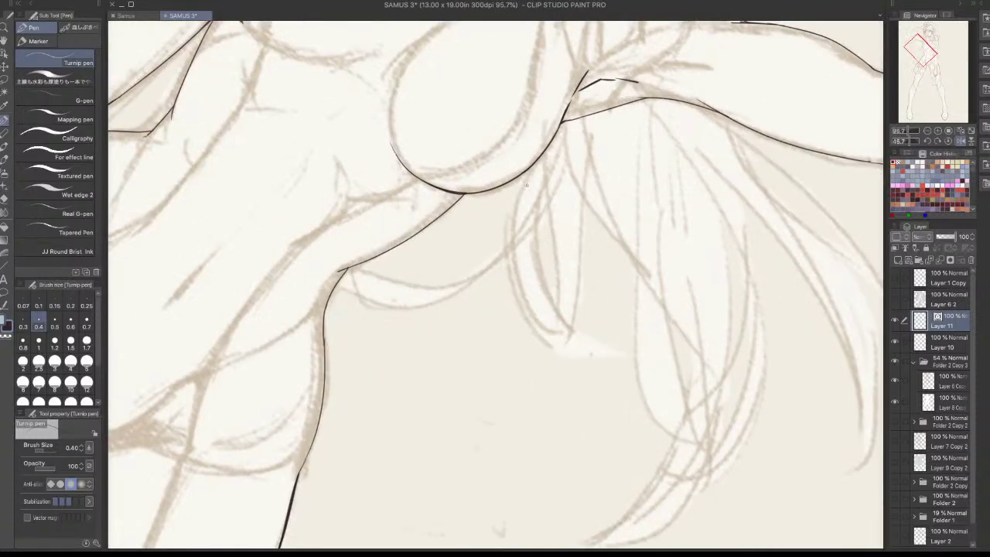
Ink the outer edge and a curved inner line of the short hair lock hanging beside the chest
mouse_move(532, 165)
mouse_down()
mouse_move(507, 259)
mouse_move(534, 321)
mouse_up()
mouse_move(550, 170)
mouse_down()
mouse_move(545, 285)
mouse_move(567, 309)
mouse_up()
key(ctrl+z)
drag(544, 191, 565, 331)
key(ctrl+z)
drag(546, 175, 557, 309)
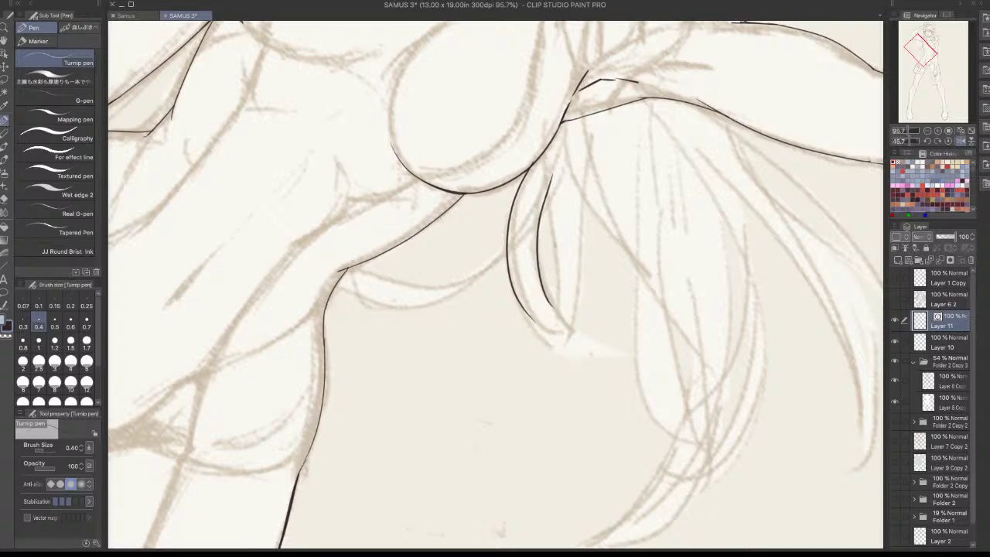
key(ctrl+z)
drag(546, 176, 563, 313)
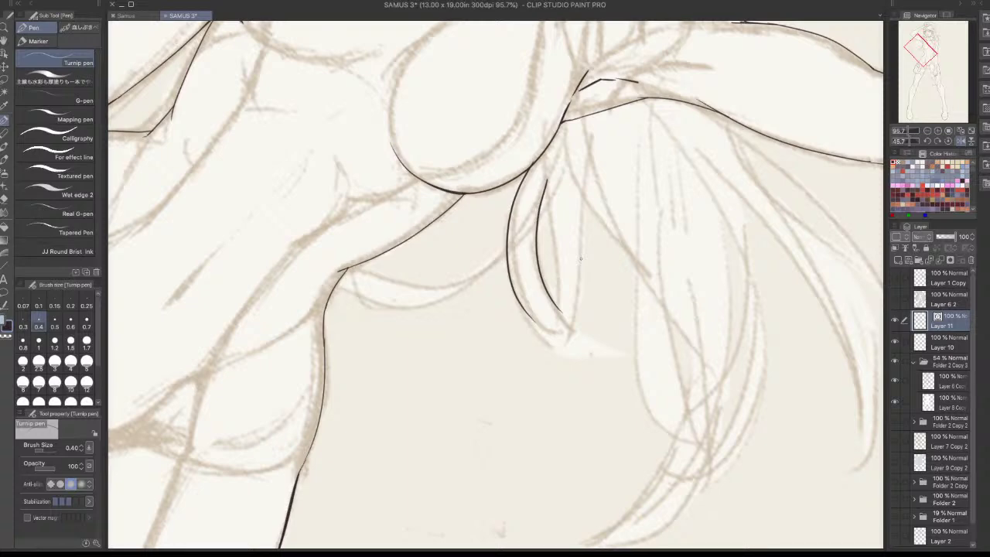
Redraw the short hair lock's inner line and add its far edge, curving past the tip
mouse_move(543, 190)
mouse_down()
mouse_move(556, 229)
mouse_move(551, 322)
mouse_up()
key(ctrl+z)
key(ctrl+z)
drag(546, 181, 556, 324)
drag(578, 185, 545, 358)
Ink the outer curve of the thin hair strand that bends from the short lock back to the waist
drag(675, 319, 670, 160)
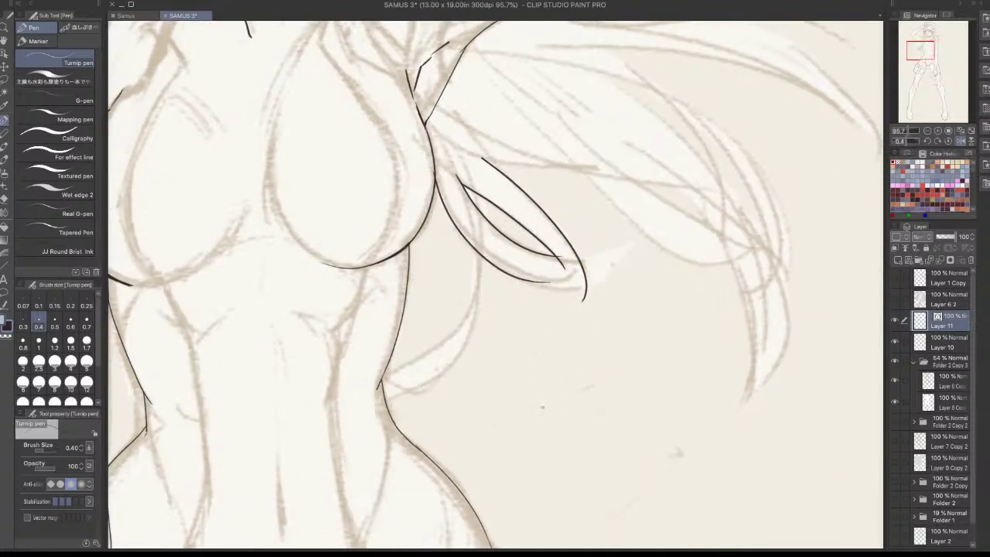
drag(390, 397, 474, 346)
key(ctrl+z)
mouse_move(478, 249)
mouse_down()
mouse_move(397, 397)
mouse_move(466, 363)
mouse_up()
key(ctrl+z)
drag(389, 397, 455, 369)
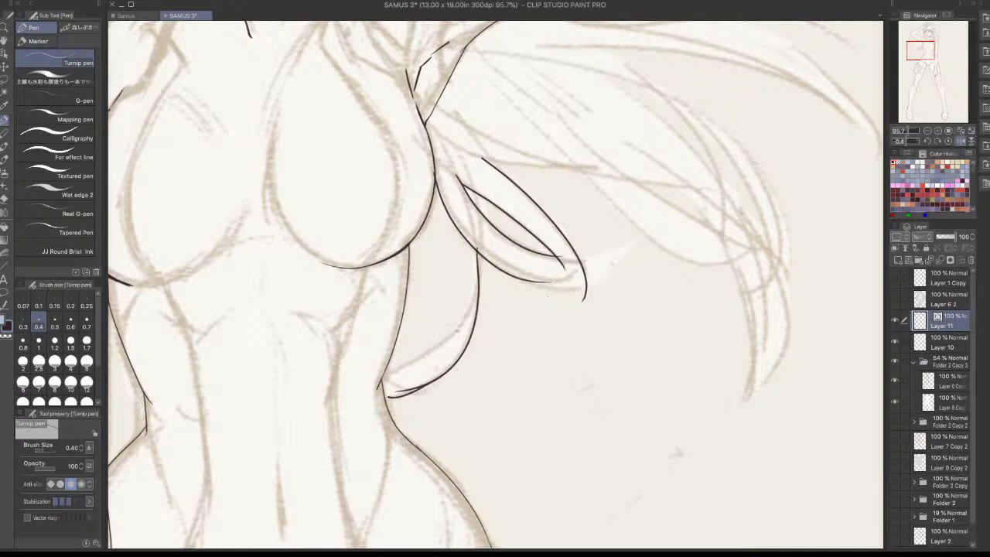
Ink the inner curve of the thin strand at the waist, retrying the bend until it runs parallel to the outer curve
drag(387, 372, 437, 350)
mouse_move(470, 239)
mouse_down()
mouse_move(456, 346)
mouse_move(468, 243)
mouse_up()
key(ctrl+z)
drag(473, 297, 433, 360)
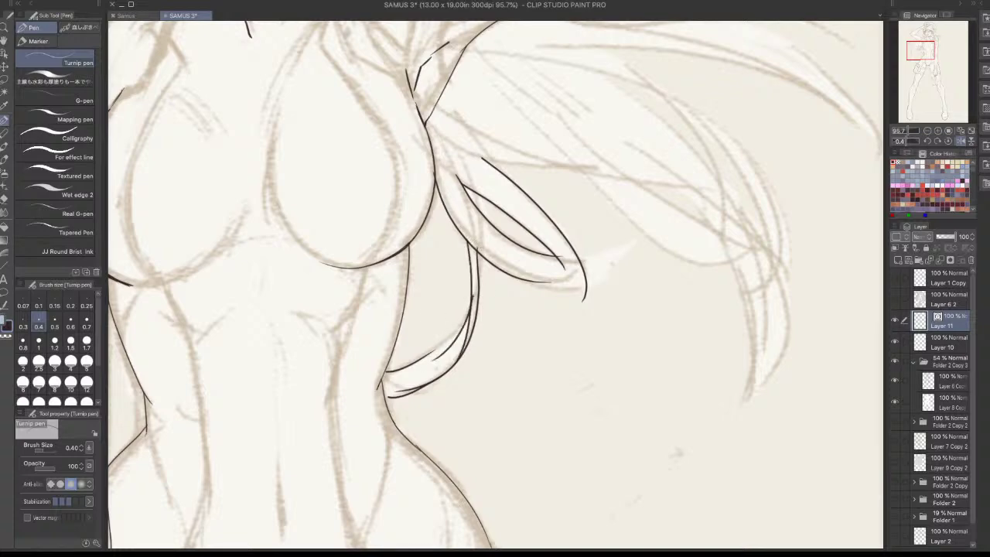
key(ctrl+z)
drag(471, 297, 415, 358)
key(ctrl+z)
drag(475, 295, 431, 356)
key(ctrl+z)
key(ctrl+z)
drag(473, 293, 419, 361)
Ink the long outer curve of the hair lock nearest the raised arm, sweeping away from the upper arm
scroll(530, 312, down, 2)
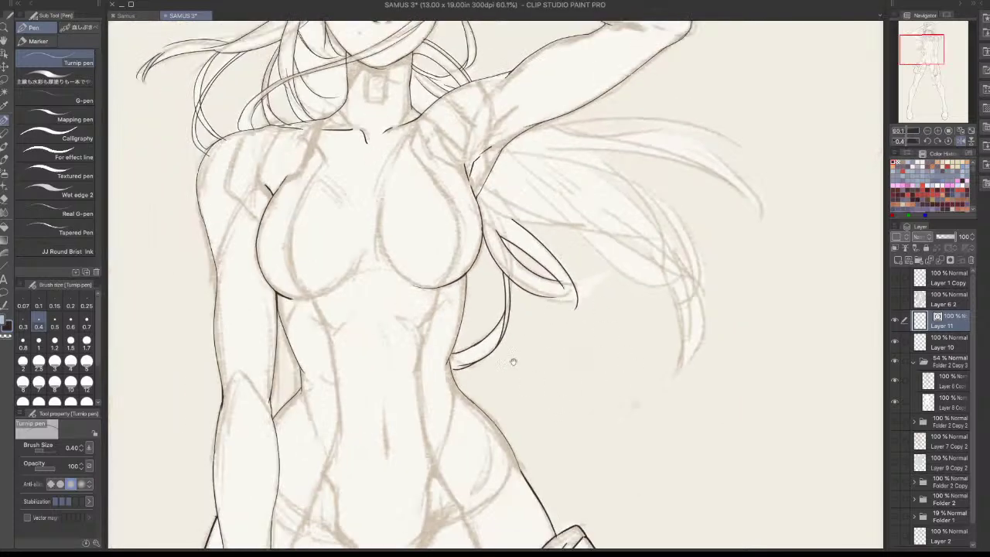
drag(513, 361, 418, 480)
drag(630, 400, 626, 313)
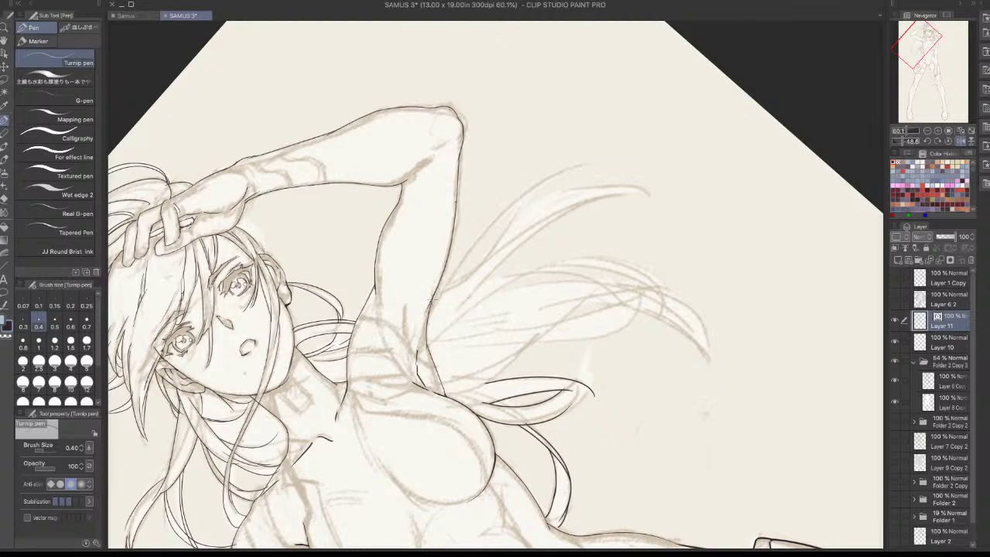
drag(427, 316, 572, 160)
key(ctrl+z)
mouse_move(431, 305)
mouse_down()
mouse_move(570, 160)
mouse_move(453, 285)
mouse_move(618, 159)
mouse_up()
key(ctrl+z)
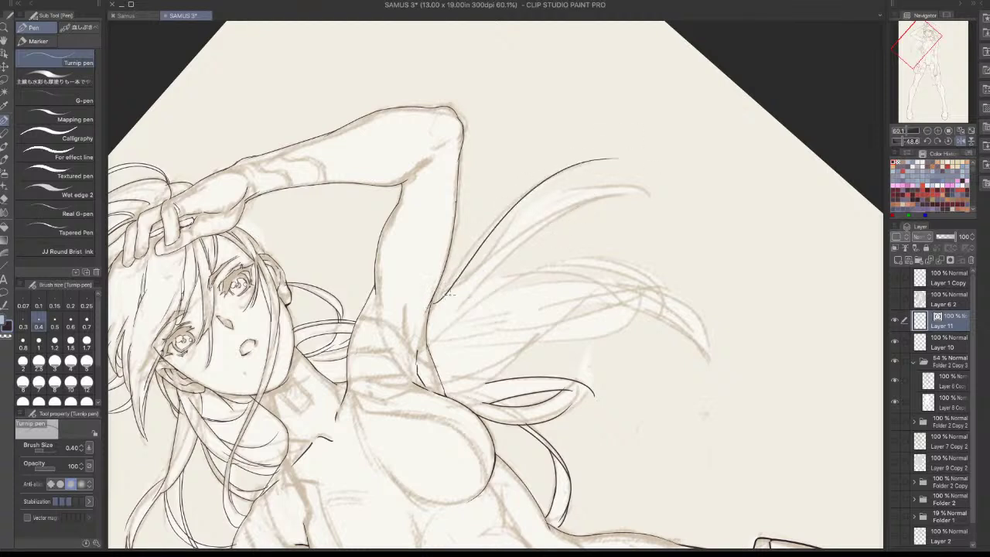
drag(435, 306, 574, 162)
key(ctrl+z)
Ink the inner edges and hooked tip of the hair lock nearest the raised arm
mouse_move(435, 302)
mouse_down()
mouse_move(509, 243)
mouse_move(443, 293)
mouse_move(498, 248)
mouse_move(667, 188)
mouse_up()
key(ctrl+z)
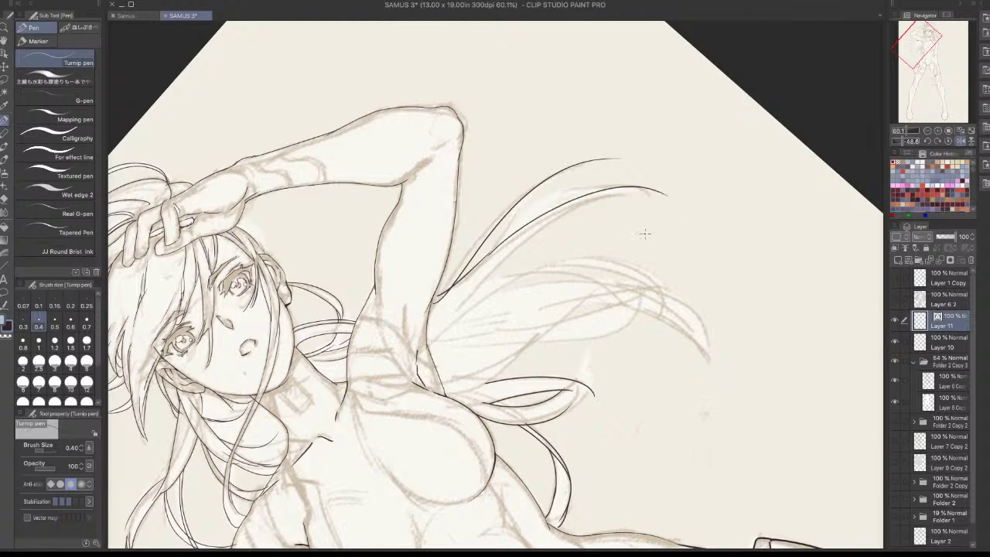
key(ctrl+z)
drag(437, 298, 631, 201)
key(ctrl+z)
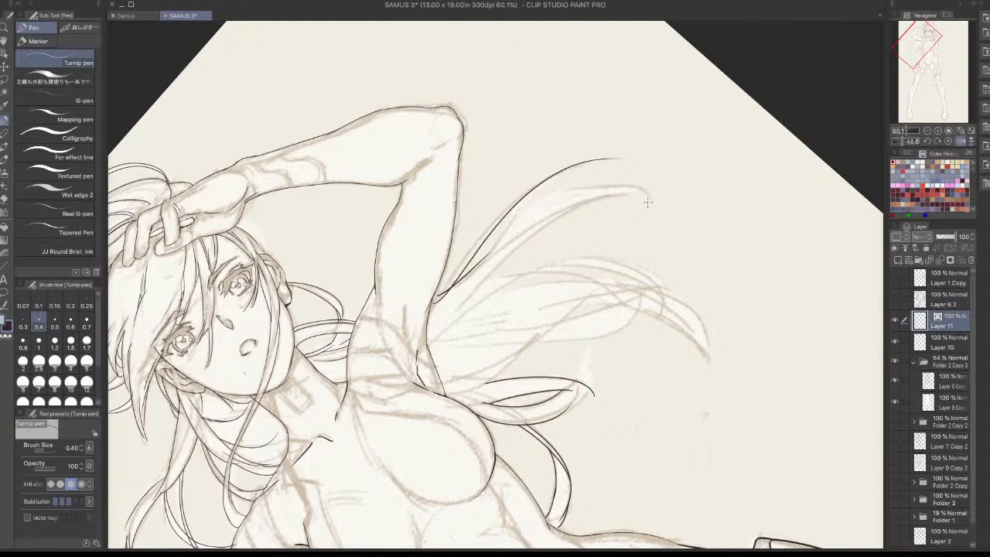
mouse_move(438, 296)
mouse_down()
mouse_move(649, 202)
mouse_move(573, 209)
mouse_move(497, 253)
mouse_up()
key(ctrl+z)
mouse_move(653, 201)
mouse_down()
mouse_move(610, 185)
mouse_move(531, 225)
mouse_move(577, 187)
mouse_up()
key(ctrl+z)
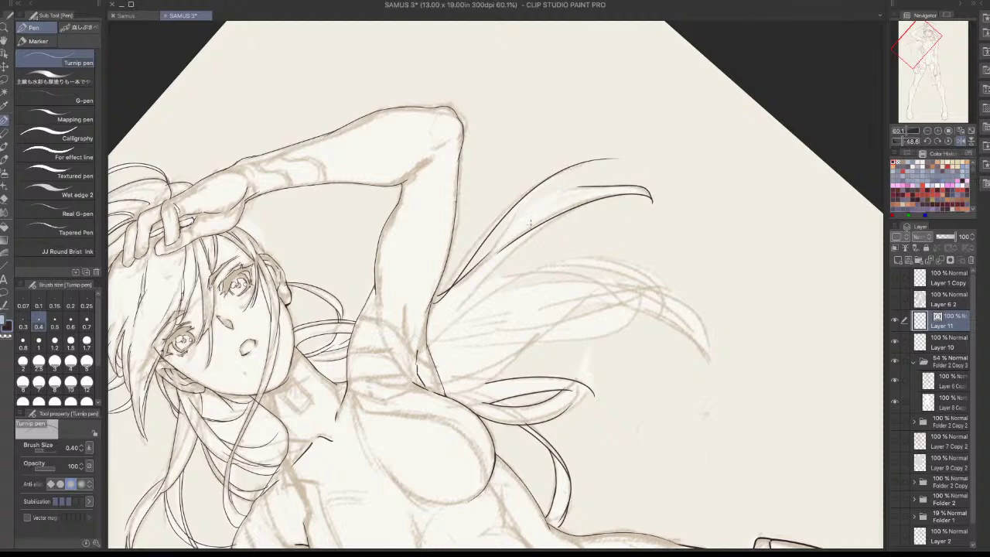
Ink the inner strand line along the underside of the lock nearest the raised arm, reaching toward its base
mouse_move(495, 253)
mouse_down()
mouse_move(551, 194)
mouse_move(636, 197)
mouse_move(516, 253)
mouse_up()
key(ctrl+z)
mouse_move(557, 217)
mouse_down()
mouse_move(520, 238)
mouse_move(460, 308)
mouse_up()
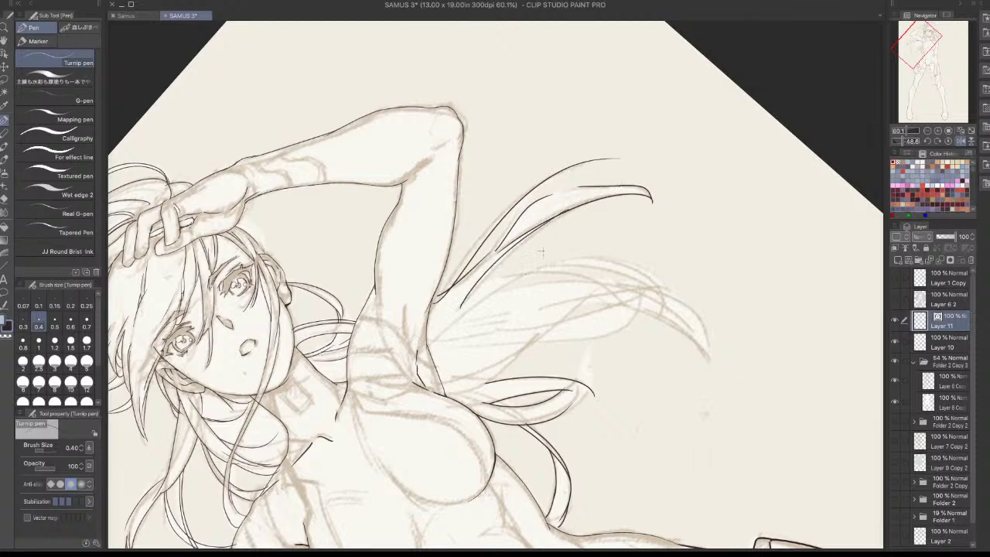
key(ctrl+z)
drag(565, 217, 461, 301)
key(ctrl+z)
drag(571, 213, 467, 302)
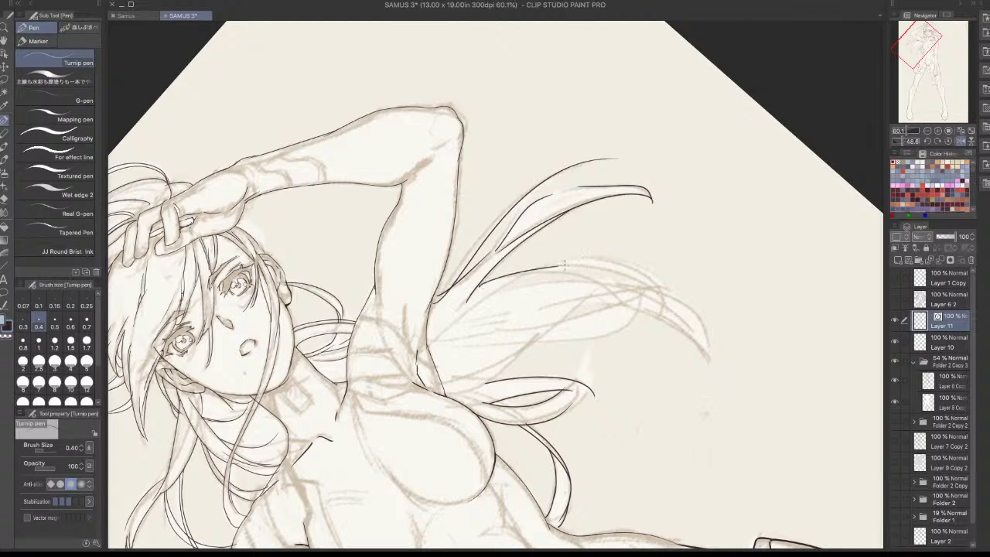
Ink the arching upper edge and narrow double-lined tip of the large middle hair lock
drag(471, 294, 576, 267)
drag(631, 351, 633, 247)
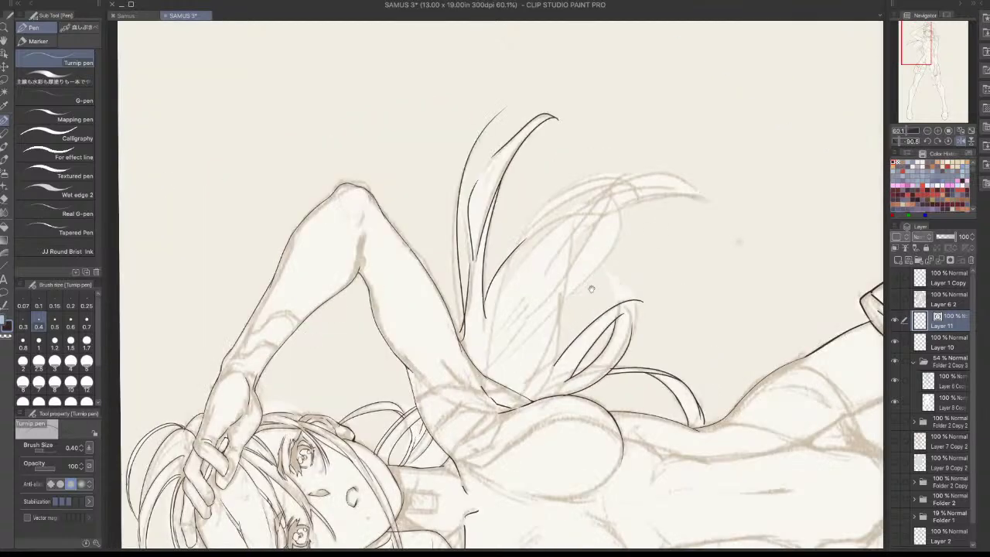
drag(588, 286, 504, 332)
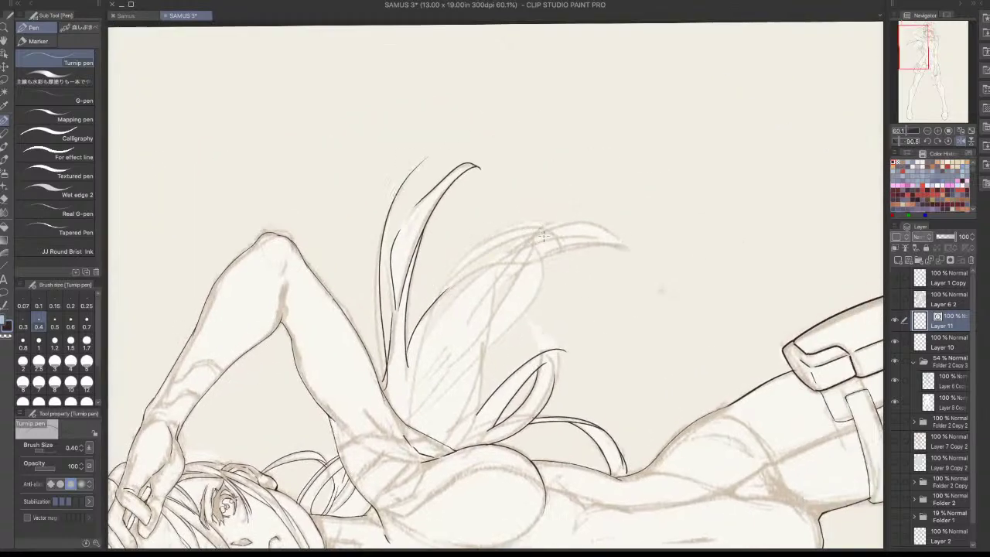
mouse_move(451, 285)
mouse_down()
mouse_move(547, 236)
mouse_move(436, 294)
mouse_move(518, 233)
mouse_move(491, 243)
mouse_up()
key(ctrl+z)
key(ctrl+z)
key(ctrl+z)
mouse_move(556, 234)
mouse_down()
mouse_move(456, 269)
mouse_move(467, 259)
mouse_up()
key(ctrl+z)
drag(439, 299, 467, 258)
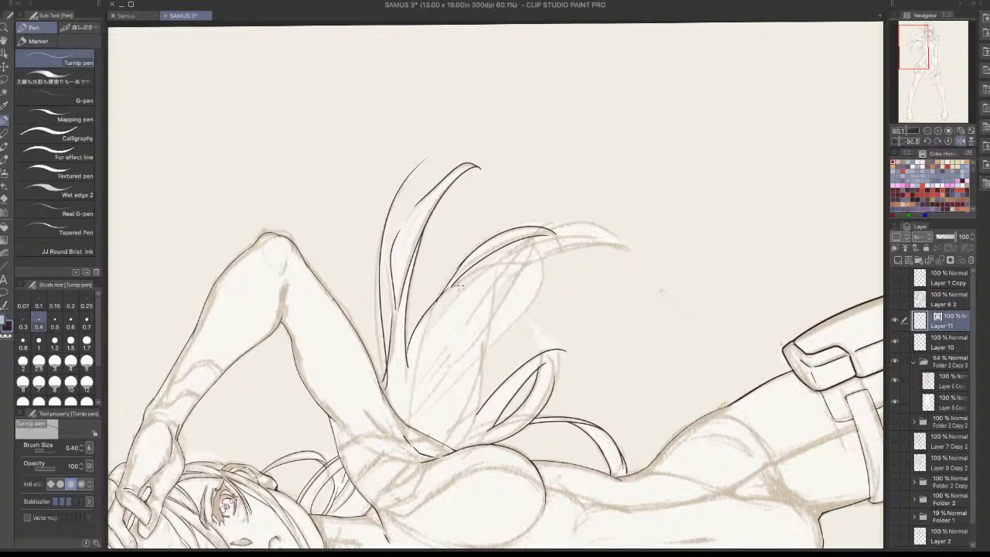
Ink a second curved strand line just inside the upper edge of the large middle hair lock
mouse_move(426, 335)
mouse_down()
mouse_move(460, 282)
mouse_move(419, 345)
mouse_up()
key(ctrl+z)
key(ctrl+z)
mouse_move(444, 294)
mouse_down()
mouse_move(424, 336)
mouse_move(512, 261)
mouse_up()
key(ctrl+z)
key(ctrl+z)
drag(422, 340, 494, 267)
drag(441, 299, 495, 267)
key(ctrl+z)
drag(437, 303, 505, 261)
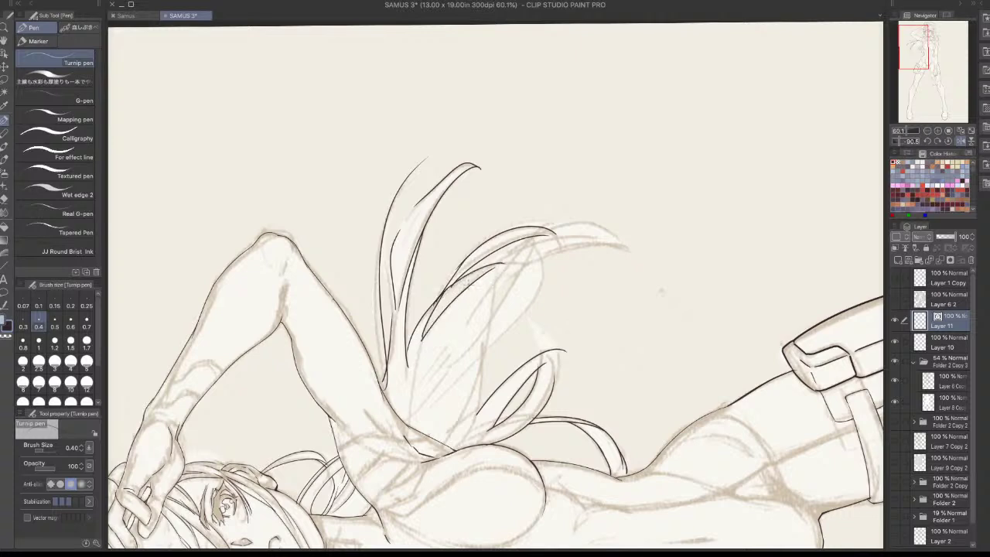
key(ctrl+z)
drag(437, 310, 505, 264)
Ink the rounded lower lobe of the middle hair lock and the edge running from it back toward the chest
drag(480, 357, 542, 263)
mouse_move(486, 347)
mouse_down()
mouse_move(486, 385)
mouse_move(481, 394)
mouse_move(482, 374)
mouse_move(464, 434)
mouse_up()
key(ctrl+z)
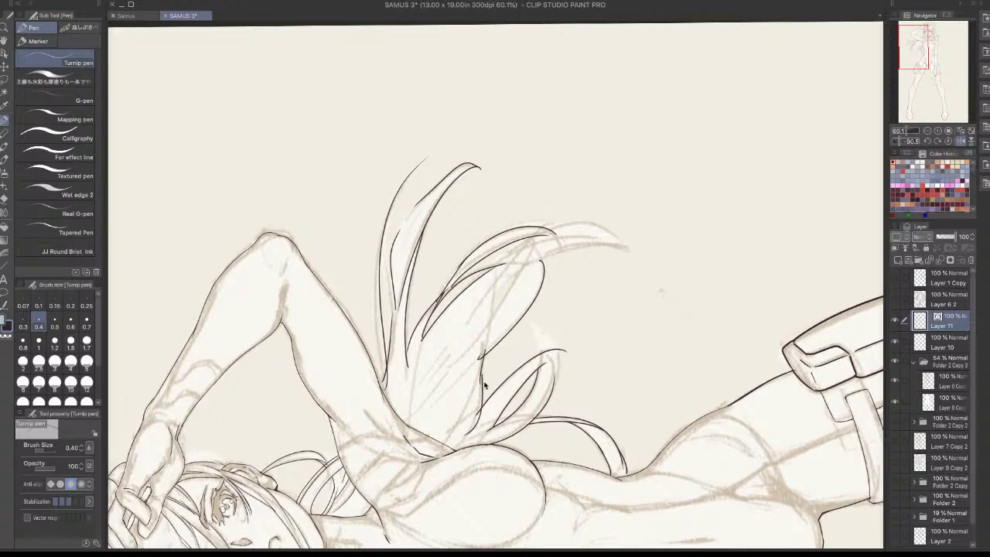
key(ctrl+z)
drag(481, 377, 463, 428)
key(ctrl+z)
drag(482, 377, 464, 427)
key(ctrl+z)
drag(481, 373, 469, 424)
Ink the line separating the lower lobe and the long lower edge of the middle lock's pointed tip
drag(518, 270, 485, 341)
key(ctrl+z)
mouse_move(496, 286)
mouse_down()
mouse_move(483, 350)
mouse_move(530, 261)
mouse_move(632, 243)
mouse_up()
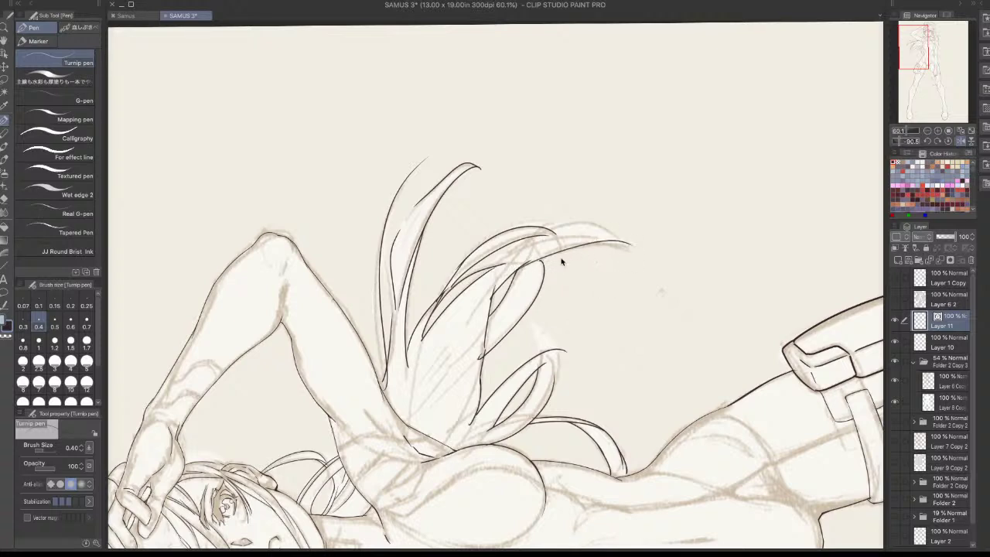
key(ctrl+z)
drag(531, 262, 639, 246)
key(ctrl+z)
drag(521, 271, 635, 246)
key(ctrl+z)
mouse_move(530, 264)
mouse_down()
mouse_move(626, 246)
mouse_move(523, 268)
mouse_up()
key(ctrl+z)
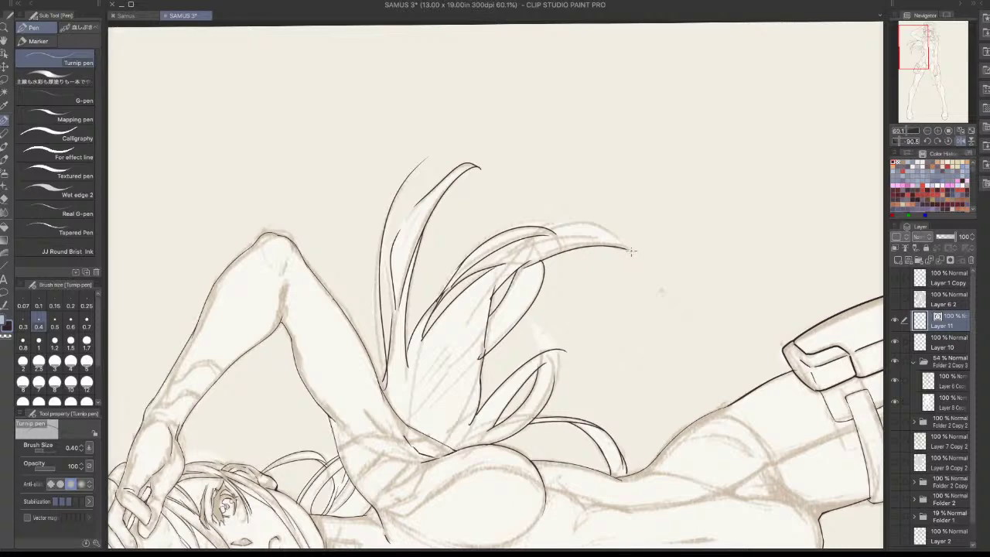
drag(629, 248, 540, 261)
Rotate the canvas and ink the outer curve of the middle lock's pointed tip, with a small loop at its base
mouse_move(699, 267)
mouse_down()
mouse_move(596, 140)
mouse_move(569, 125)
mouse_up()
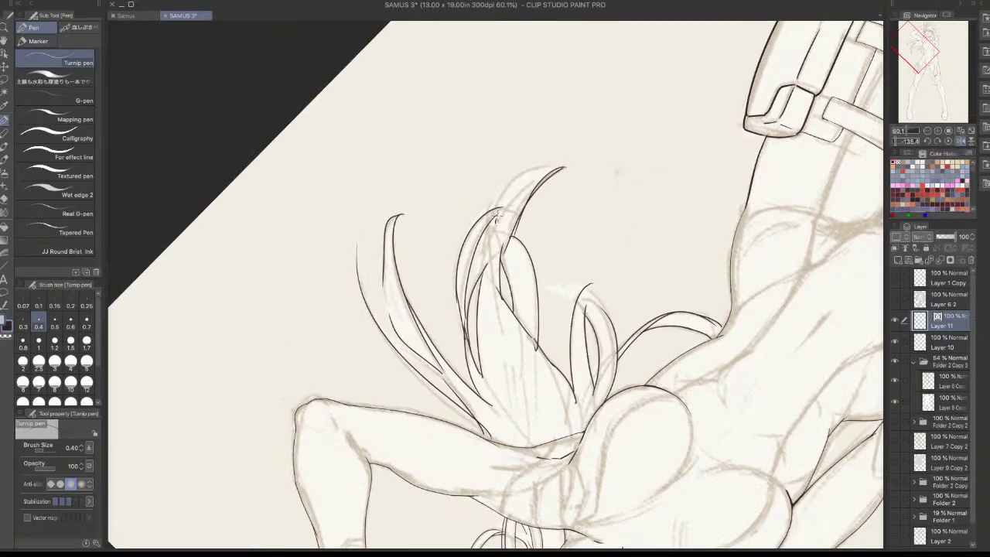
mouse_move(498, 222)
mouse_down()
mouse_move(555, 176)
mouse_move(499, 210)
mouse_up()
key(ctrl+z)
key(ctrl+z)
drag(546, 177, 497, 218)
drag(544, 176, 490, 207)
key(ctrl+z)
key(ctrl+z)
key(ctrl+z)
key(ctrl+z)
drag(550, 166, 495, 221)
key(ctrl+z)
mouse_move(550, 166)
mouse_down()
mouse_move(495, 222)
mouse_move(486, 217)
mouse_up()
key(ctrl+z)
key(ctrl+z)
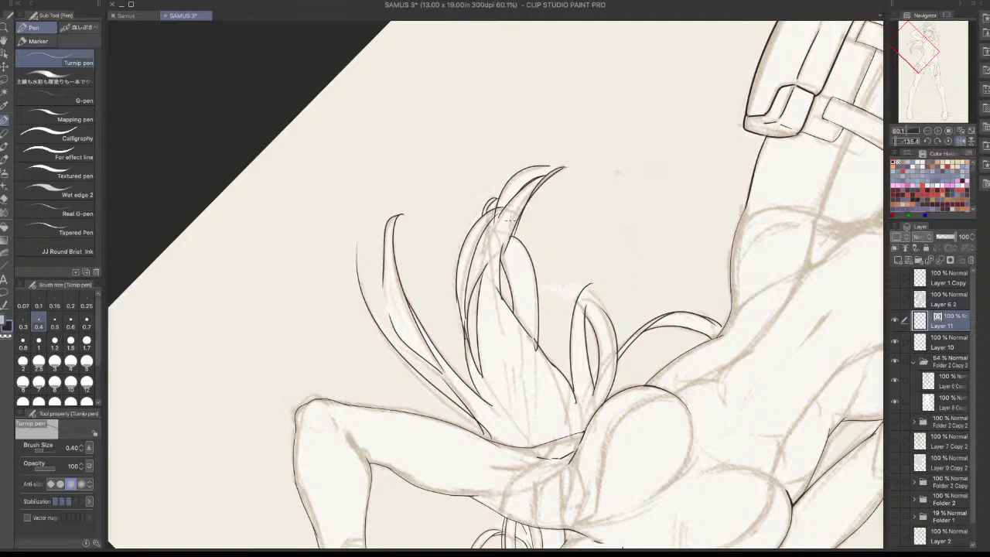
Rotate the canvas and ink the middle lock's edge from the armpit down to its lower lobe
drag(708, 259, 406, 449)
mouse_move(600, 441)
mouse_down()
mouse_move(486, 524)
mouse_move(407, 502)
mouse_up()
drag(424, 129, 465, 240)
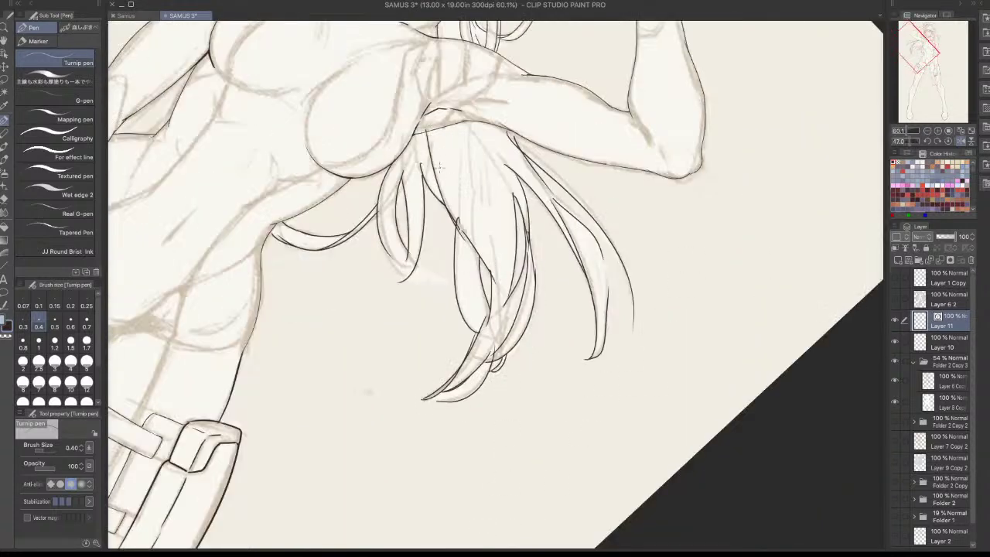
key(ctrl+z)
drag(424, 130, 465, 233)
key(ctrl+z)
mouse_move(427, 129)
mouse_down()
mouse_move(446, 187)
mouse_move(464, 225)
mouse_up()
key(ctrl+z)
drag(424, 127, 463, 225)
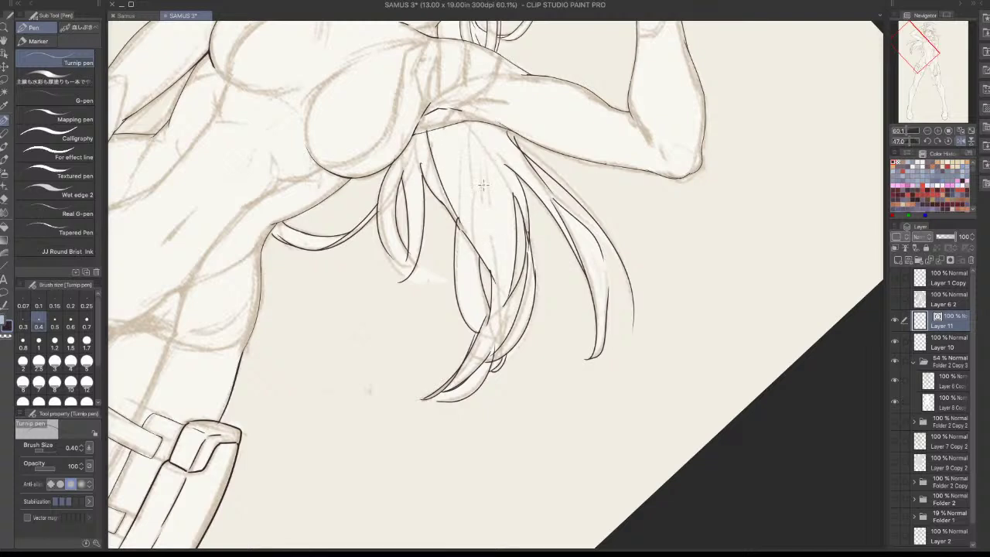
Ink long flowing strand lines down the inside of the large middle hair lock
drag(468, 124, 520, 219)
key(ctrl+z)
drag(466, 122, 488, 224)
drag(482, 188, 502, 282)
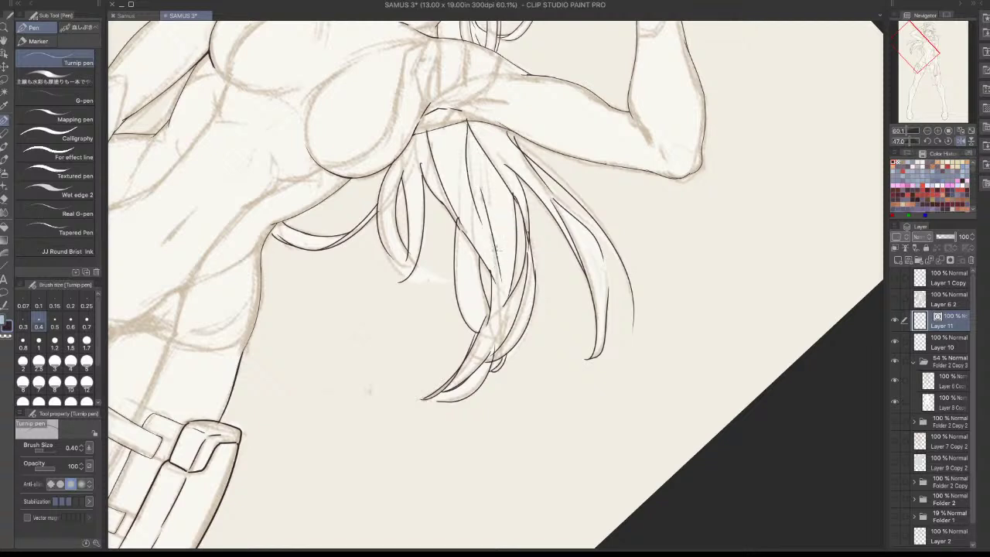
key(ctrl+z)
key(ctrl+z)
drag(465, 156, 493, 247)
drag(483, 189, 506, 311)
key(ctrl+z)
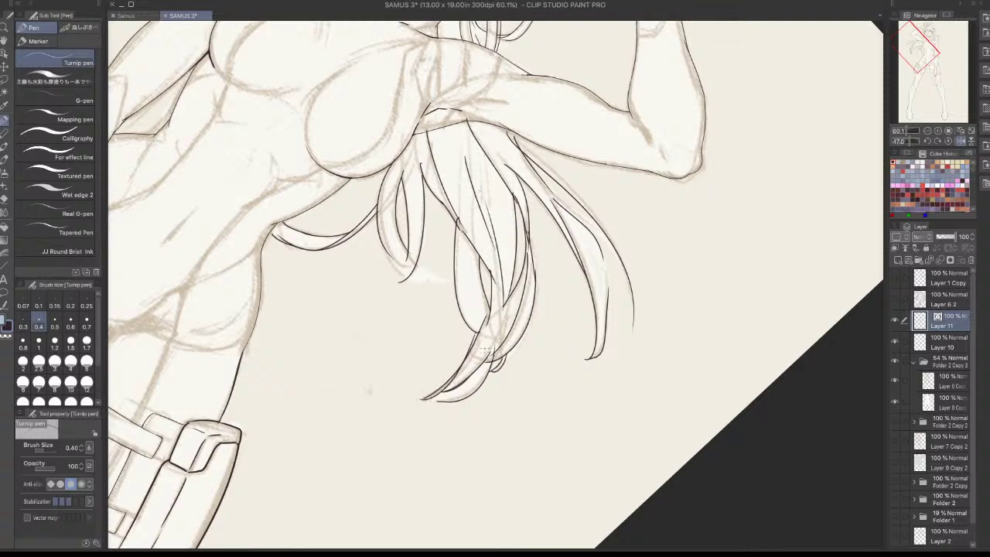
key(ctrl+z)
drag(481, 206, 502, 316)
mouse_move(475, 234)
mouse_down()
mouse_move(301, 341)
mouse_move(363, 364)
mouse_move(464, 340)
mouse_up()
Rotate the canvas and ink an extra strand line along the base of the lock nearest the raised arm
drag(397, 206, 370, 321)
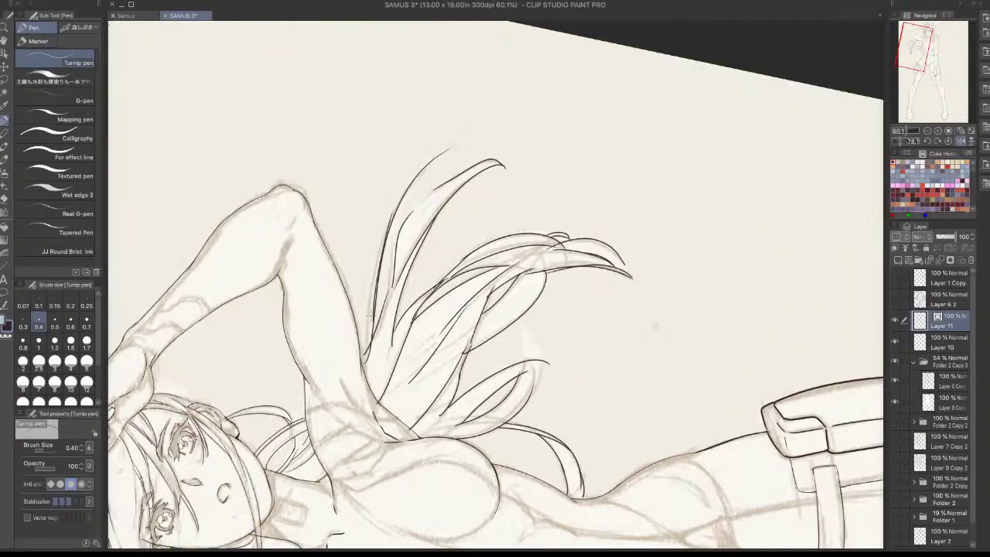
key(ctrl+z)
drag(401, 195, 359, 365)
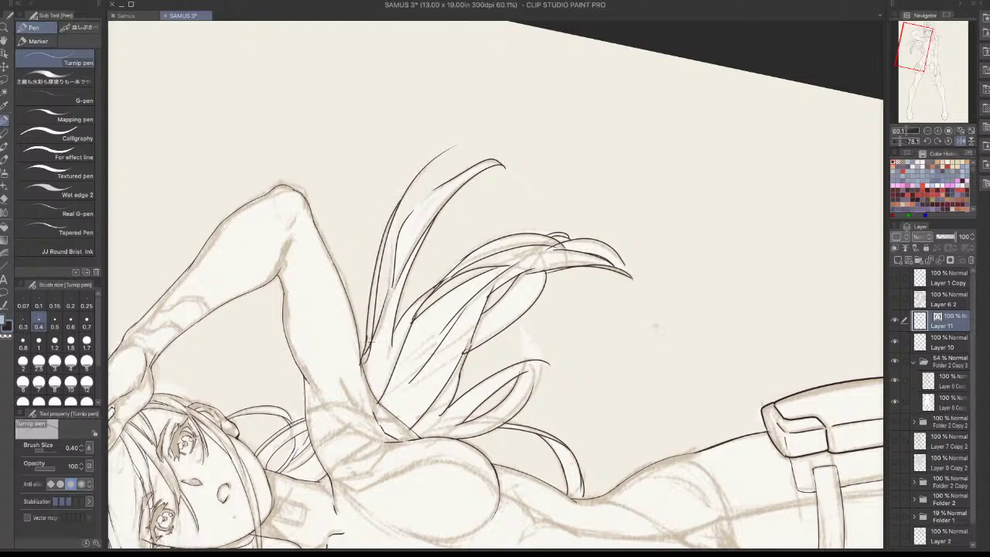
Ink a short curved strand line inside the hair lock nearest the raised arm, undoing the rejected attempts
drag(393, 279, 456, 180)
key(ctrl+z)
drag(396, 243, 468, 175)
key(ctrl+z)
drag(404, 224, 477, 169)
key(ctrl+z)
drag(398, 229, 460, 194)
mouse_move(523, 323)
mouse_down()
mouse_move(505, 415)
mouse_move(525, 334)
mouse_move(515, 382)
mouse_up()
key(ctrl+z)
Examine the inked hair, arms and thigh pouch across the whole figure at several zoom levels and canvas rotations
click(961, 131)
drag(652, 353, 391, 414)
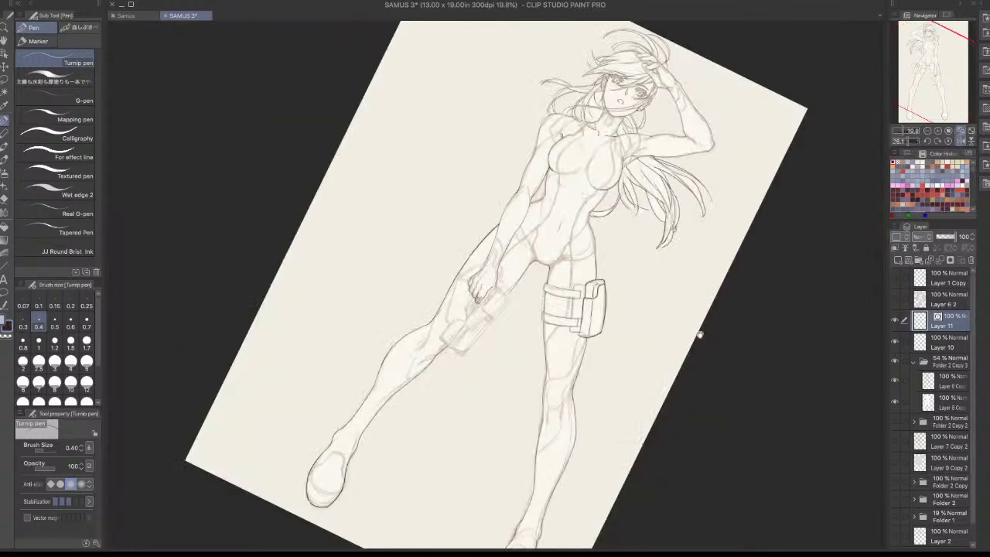
drag(677, 238, 687, 239)
drag(644, 173, 634, 320)
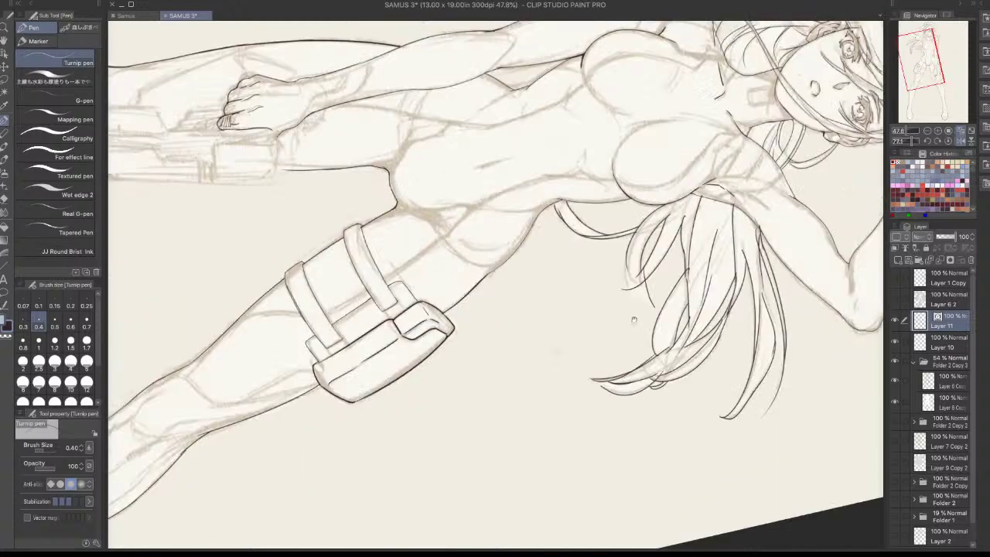
drag(625, 257, 653, 305)
drag(722, 384, 722, 186)
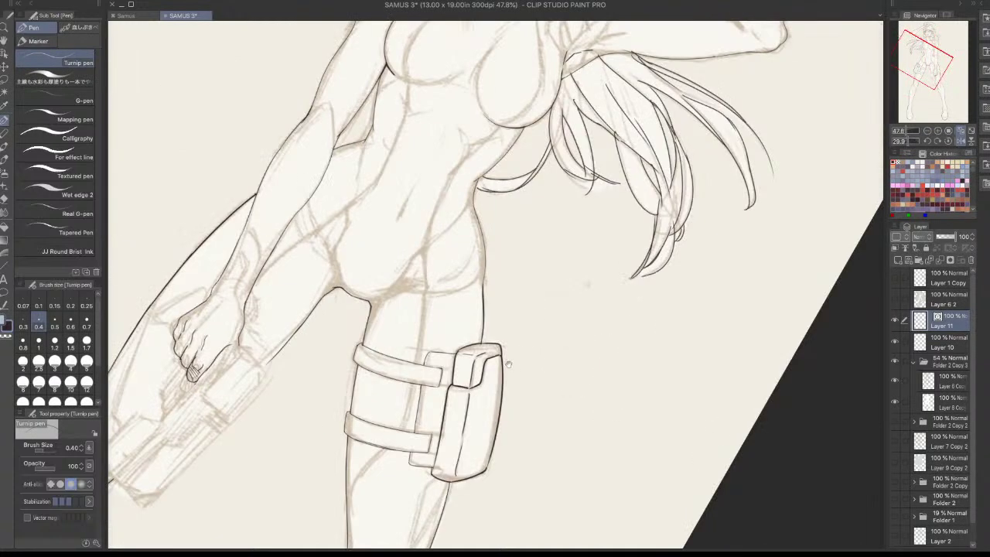
drag(581, 384, 523, 481)
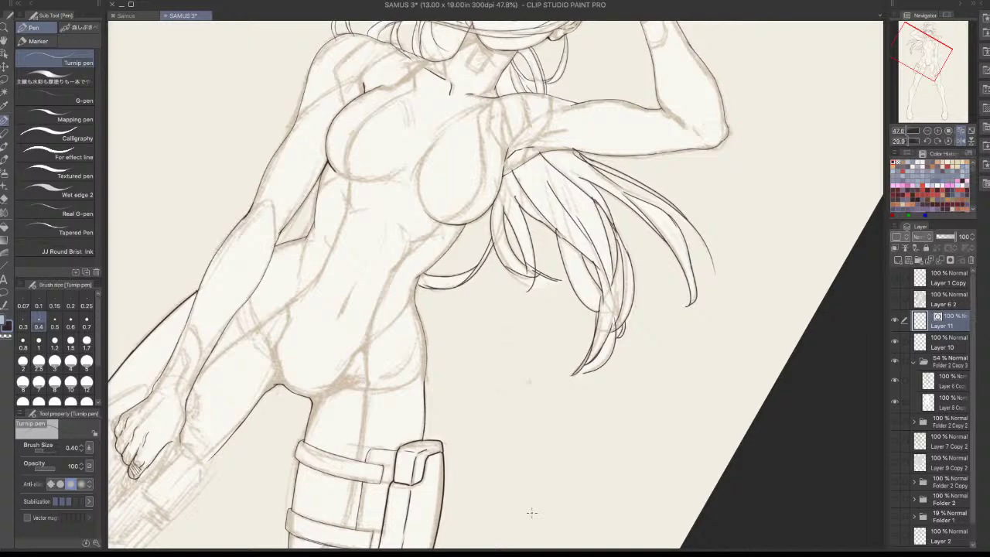
drag(349, 186, 379, 174)
drag(579, 372, 568, 465)
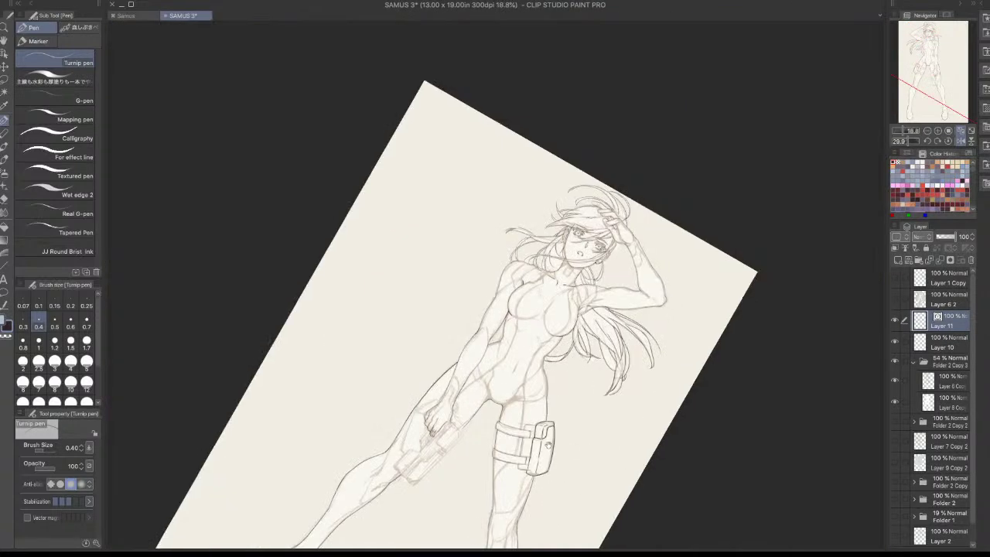
drag(553, 503, 449, 463)
drag(565, 443, 581, 501)
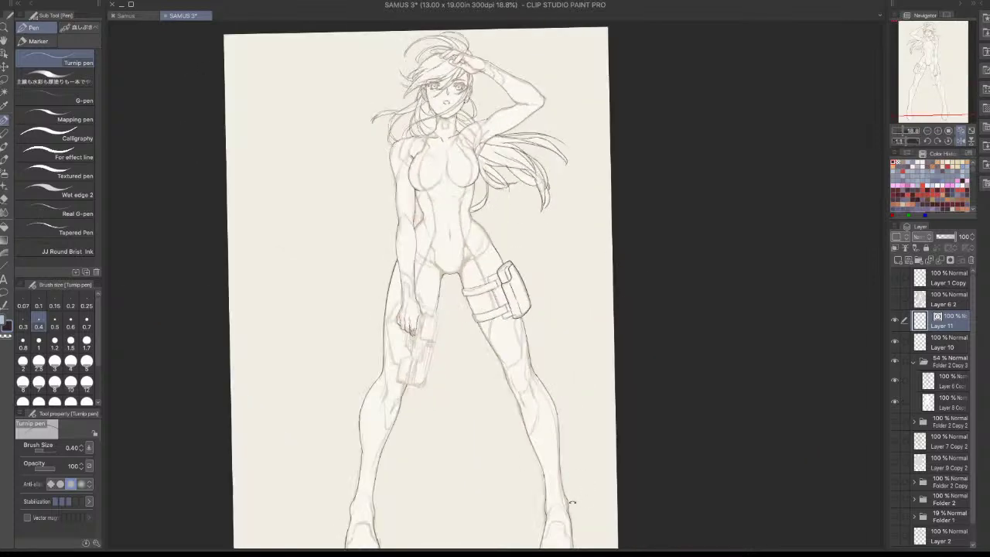
Ink short corner strokes at both ends of the crotch line where it meets the inner thighs
drag(495, 294, 487, 235)
scroll(487, 234, up, 3)
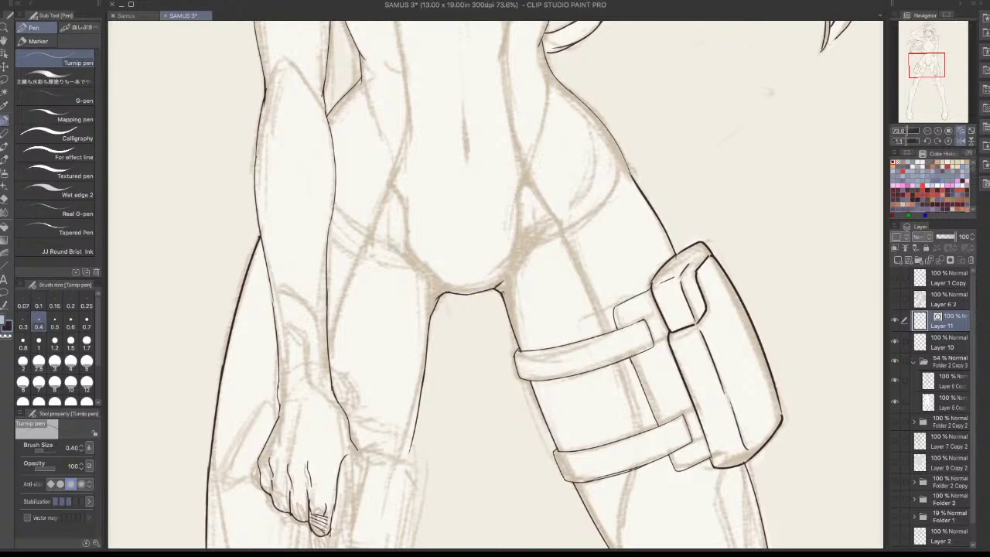
drag(503, 294, 507, 302)
drag(433, 289, 429, 328)
key(ctrl+z)
mouse_move(433, 291)
mouse_down()
mouse_move(430, 331)
mouse_move(431, 312)
mouse_move(430, 322)
mouse_up()
key(ctrl+z)
drag(433, 289, 431, 311)
Rotate the canvas and refine the corner joining the crotch line to the inner thigh, undoing the extra strokes
drag(709, 381, 583, 502)
scroll(437, 235, up, 3)
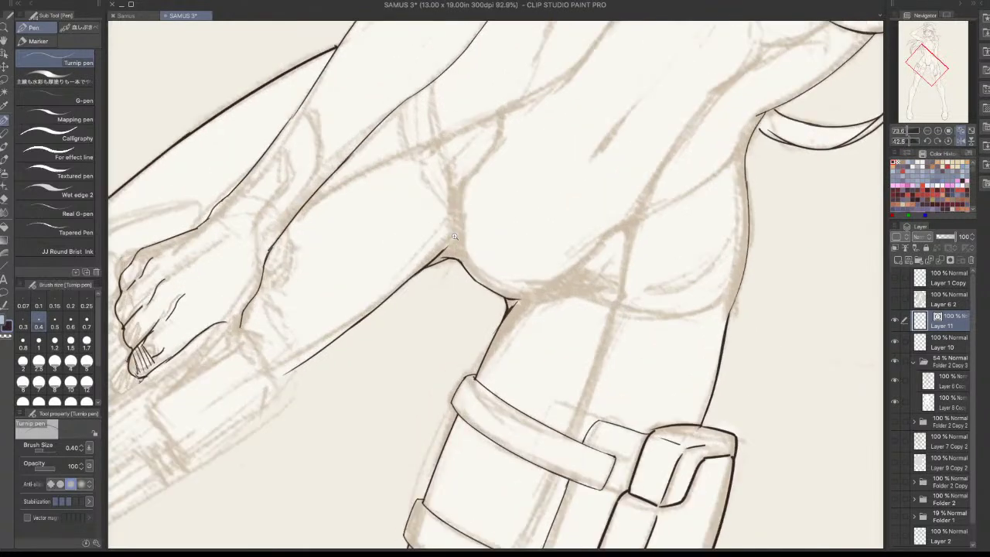
mouse_move(447, 259)
mouse_down()
mouse_move(433, 267)
mouse_move(462, 264)
mouse_move(421, 269)
mouse_move(462, 262)
mouse_move(467, 273)
mouse_up()
key(c)
key(ctrl+z)
key(ctrl+z)
key(ctrl+z)
key(ctrl+z)
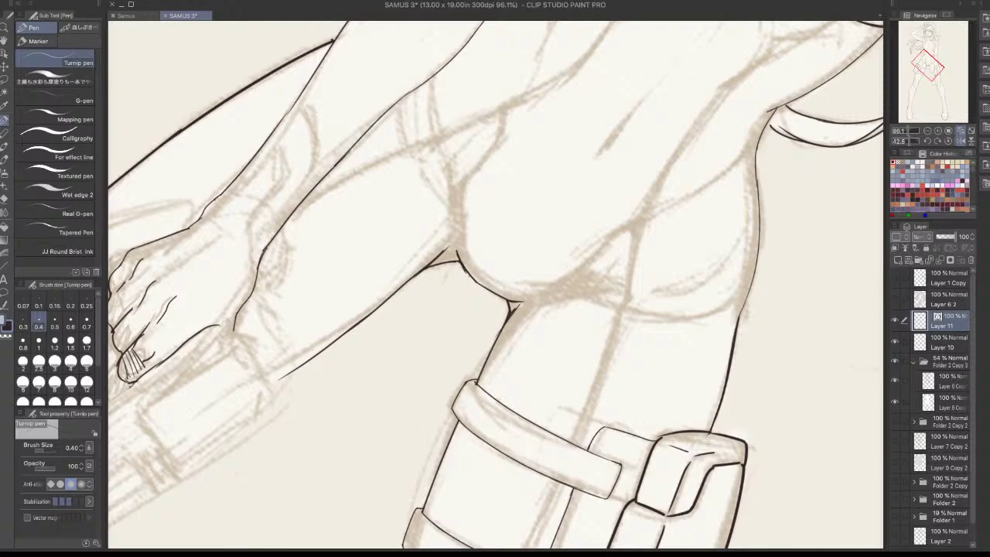
key(ctrl+z)
Try to re-ink the waist contour from beneath the small hair lock down toward the hip
scroll(569, 478, down, 4)
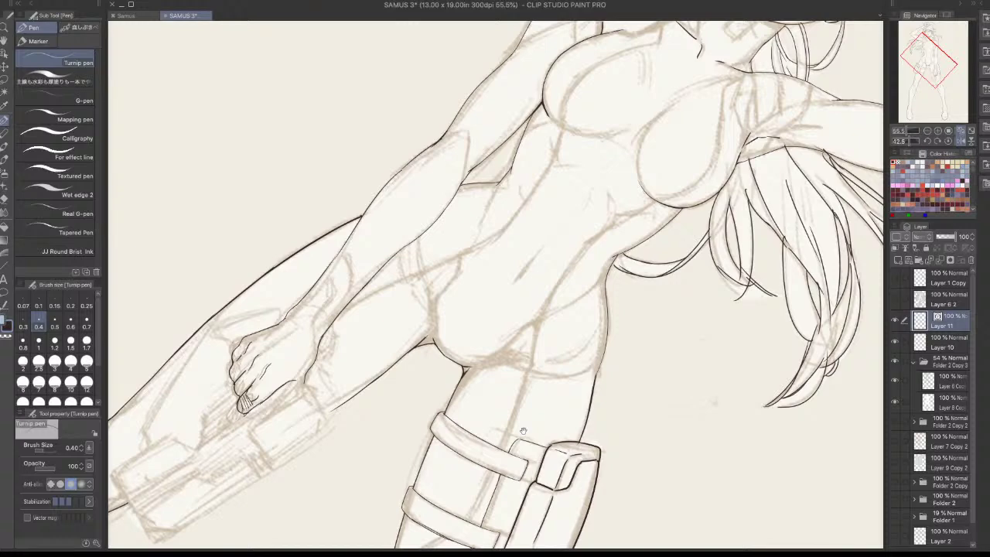
mouse_move(636, 421)
mouse_down()
mouse_move(683, 316)
mouse_move(683, 294)
mouse_move(662, 369)
mouse_move(597, 440)
mouse_up()
scroll(568, 348, up, 6)
drag(651, 222, 632, 251)
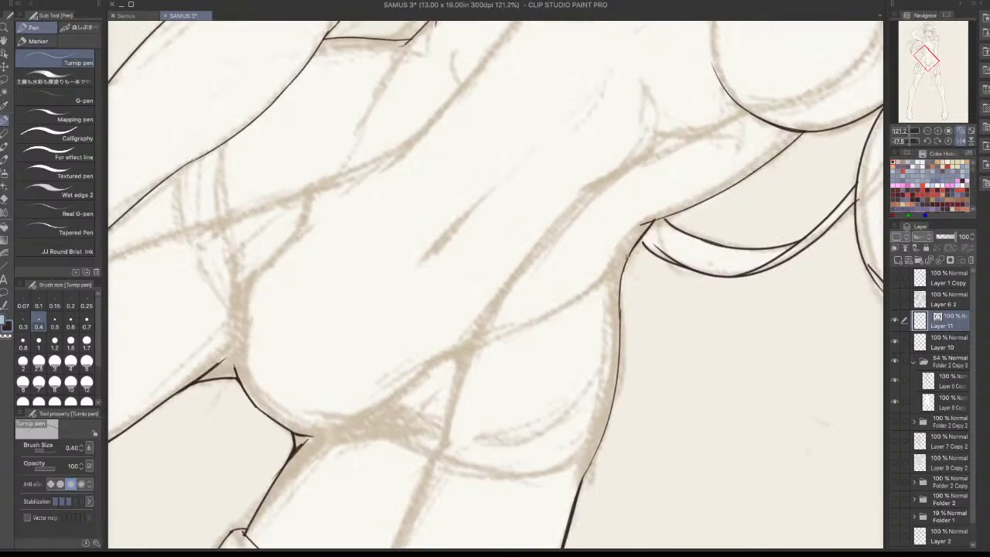
key(ctrl+z)
mouse_move(655, 221)
mouse_down()
mouse_move(624, 267)
mouse_move(620, 338)
mouse_up()
key(ctrl+z)
Toggle the visibility of Layer 10 and the Folder 2 Copy 3 sketch to check the line art around the body
key(ctrl+0)
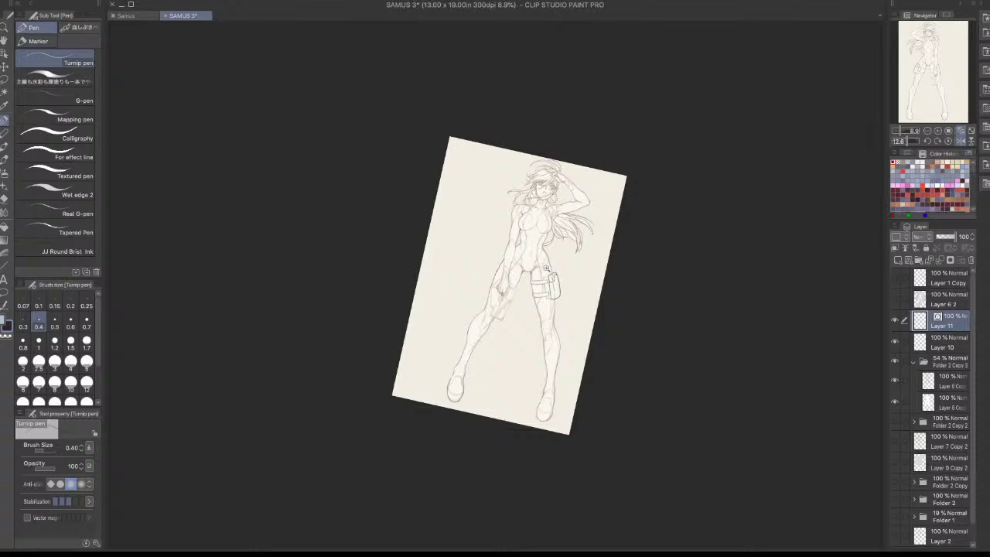
drag(547, 269, 591, 249)
drag(533, 389, 465, 507)
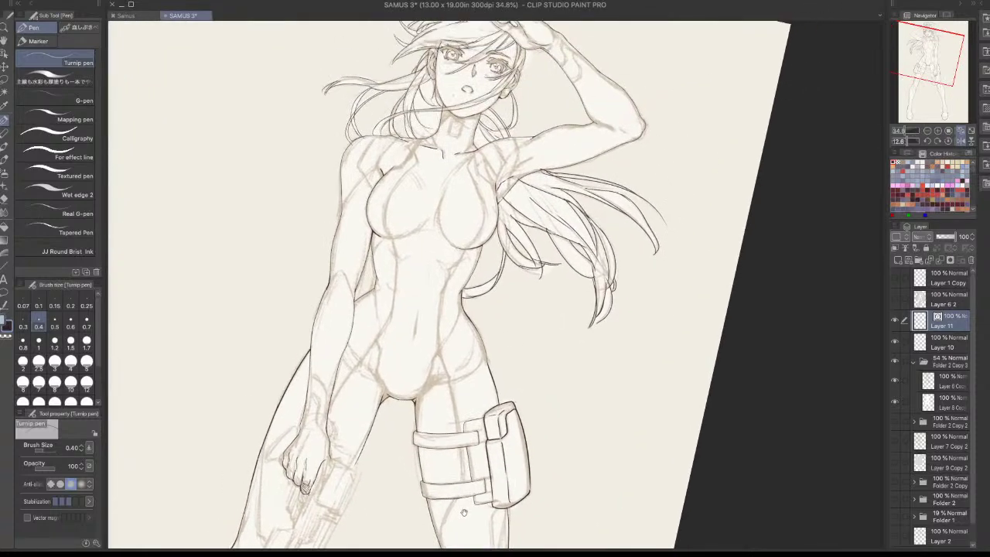
click(895, 342)
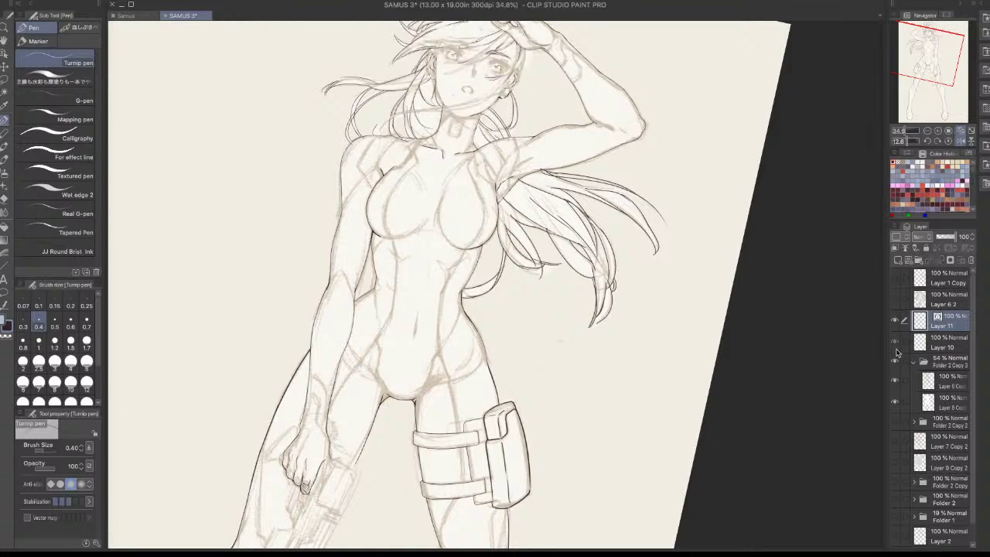
click(894, 348)
click(894, 362)
click(894, 363)
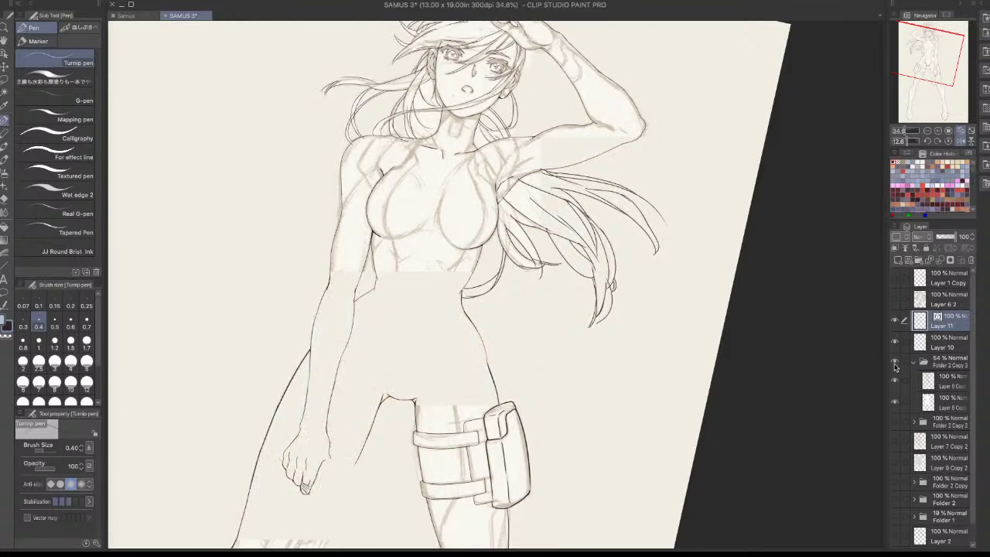
mouse_move(364, 496)
mouse_down()
mouse_move(449, 293)
mouse_move(461, 291)
mouse_up()
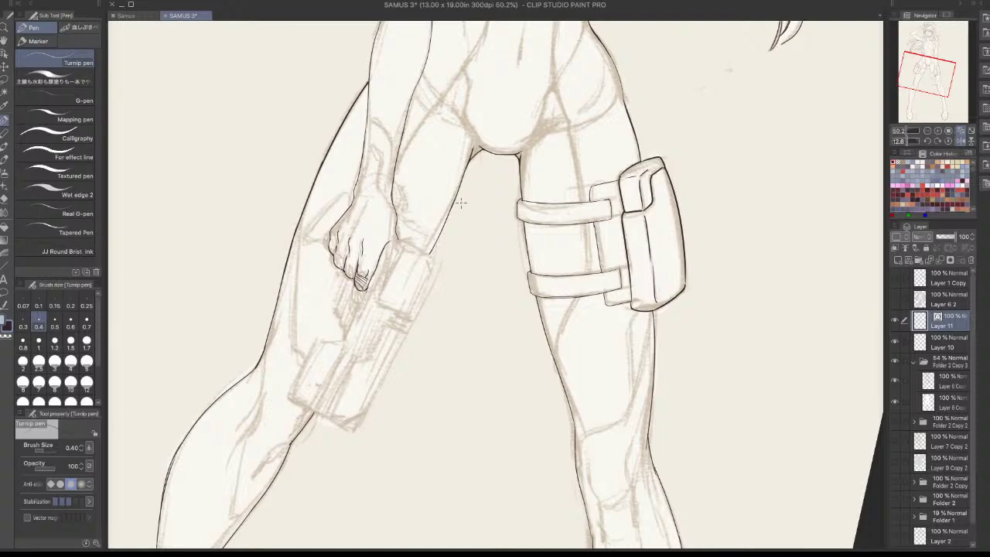
scroll(431, 257, up, 2)
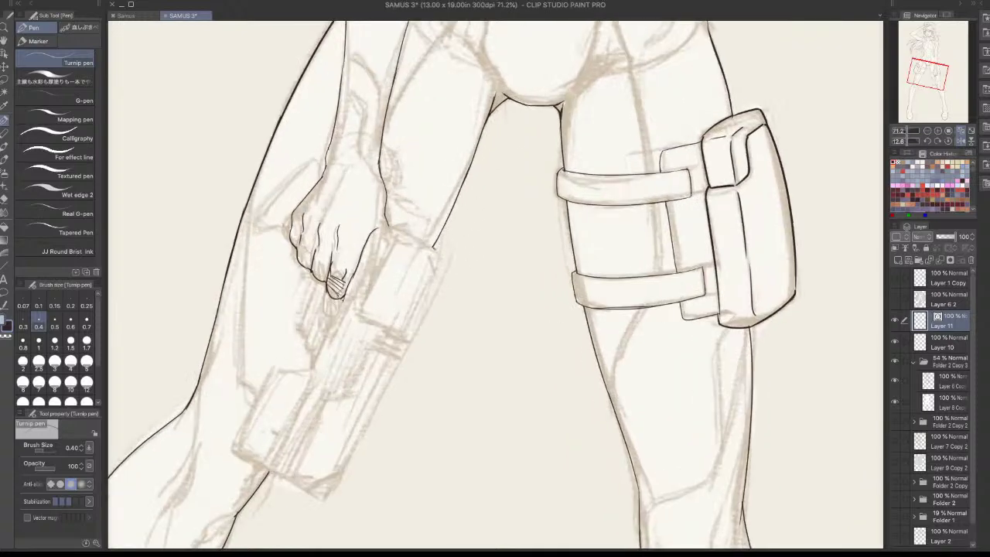
key(Tab)
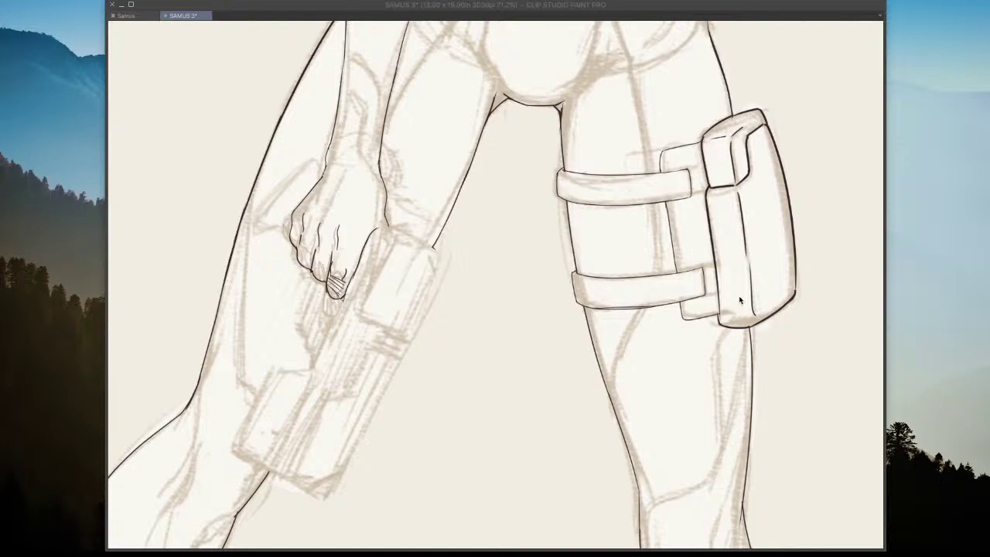
key(Tab)
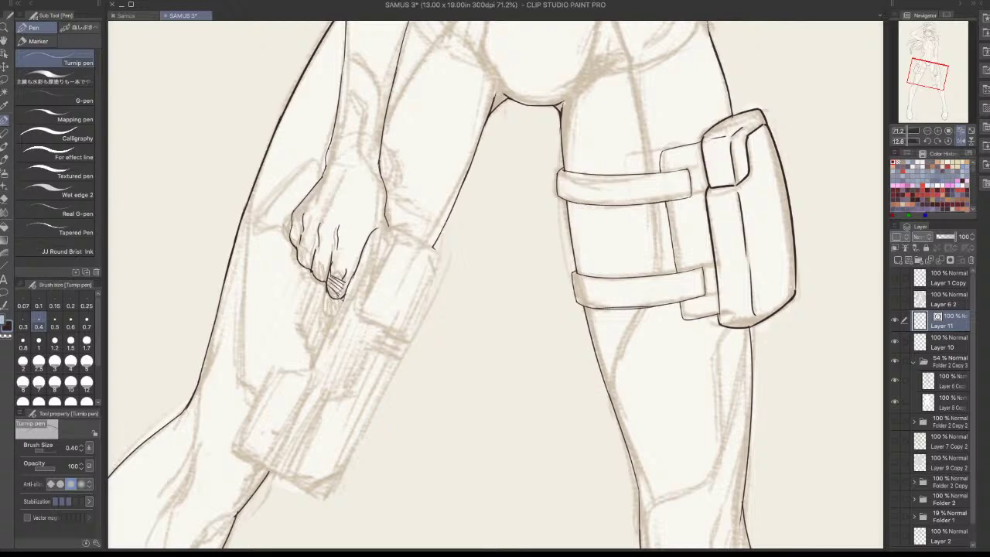
key(Tab)
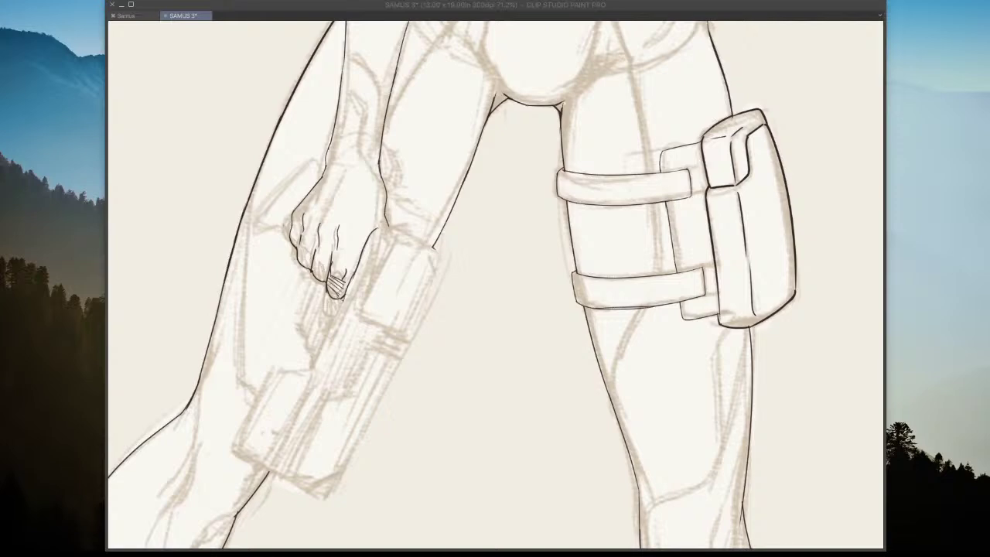
key(Tab)
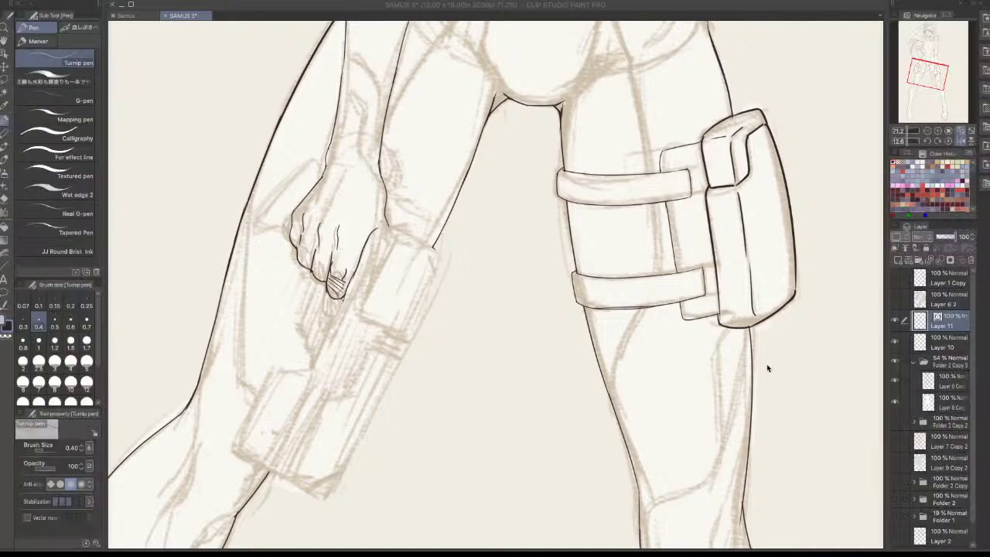
Select the upper layer inside Folder 2 Copy 3 for work on the gun beside the lowered hand
click(946, 380)
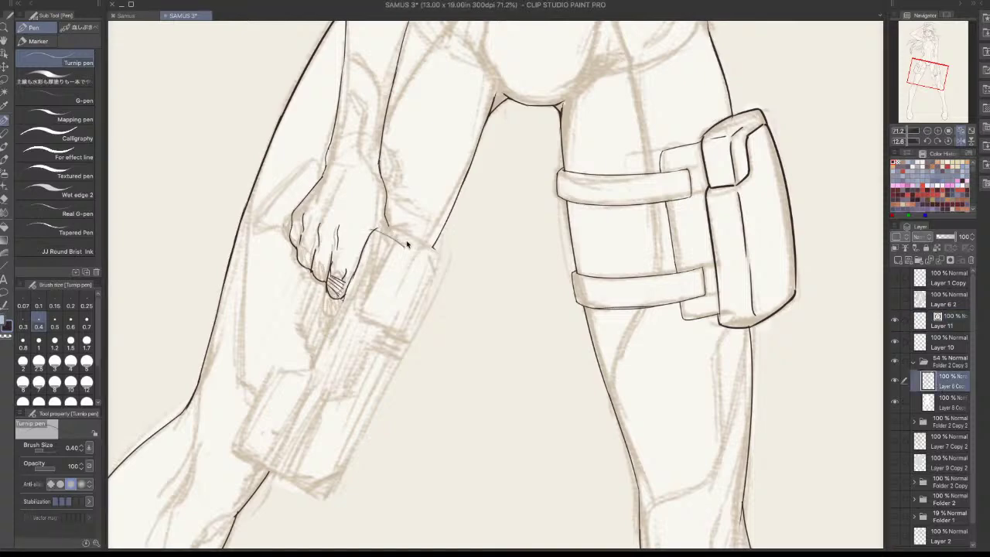
Raise the opacity of the sketch folder Folder 2 Copy 3 to 100% and make its upper layer active
scroll(371, 306, up, 2)
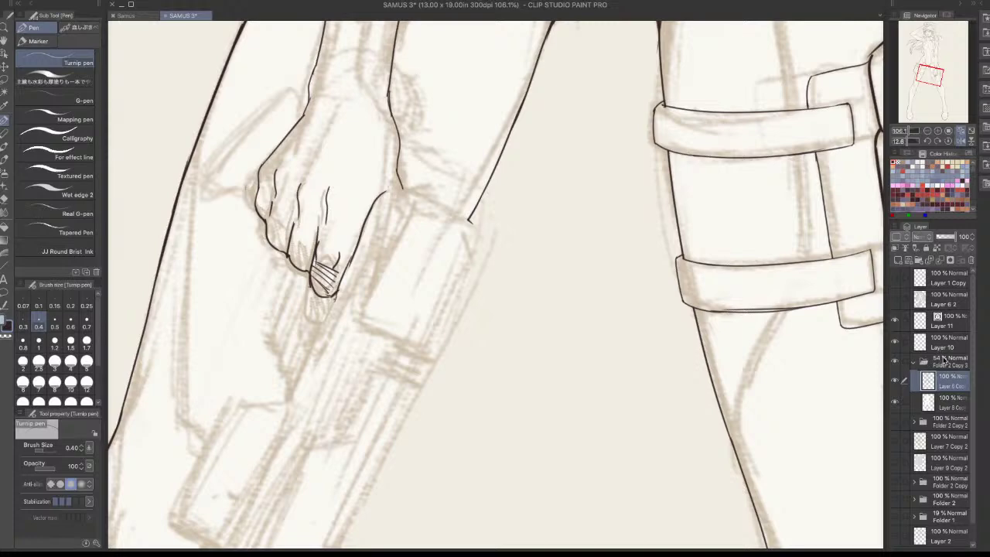
click(946, 361)
click(956, 239)
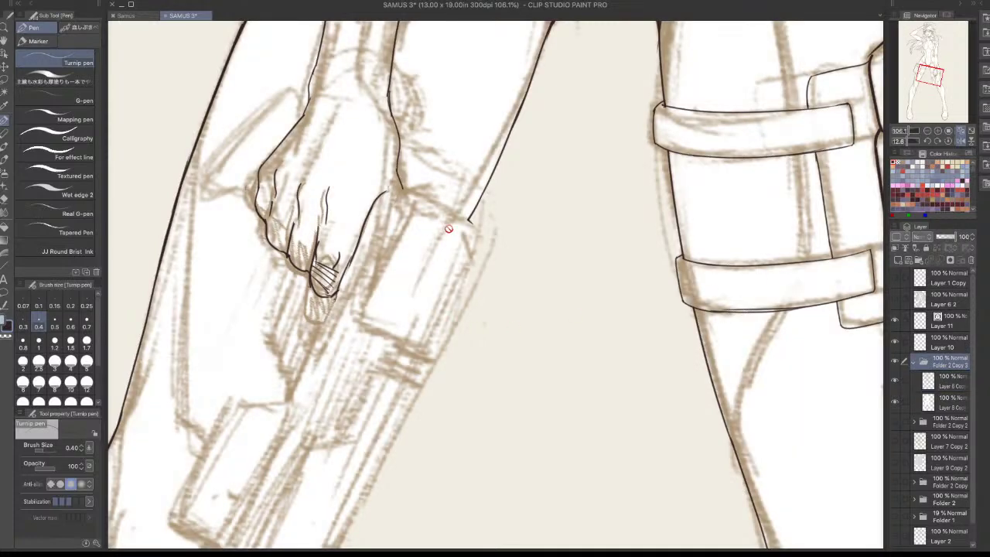
key(ctrl+z)
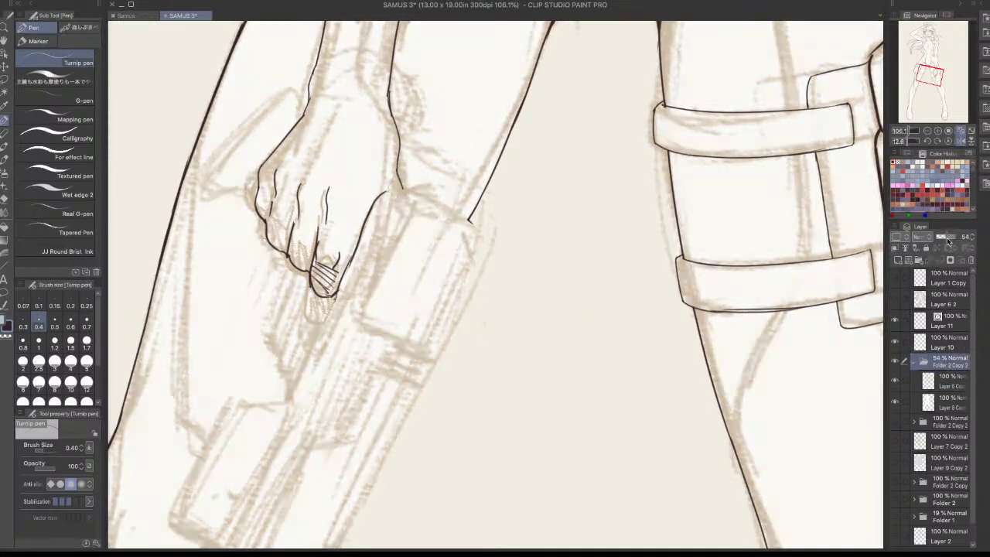
click(958, 237)
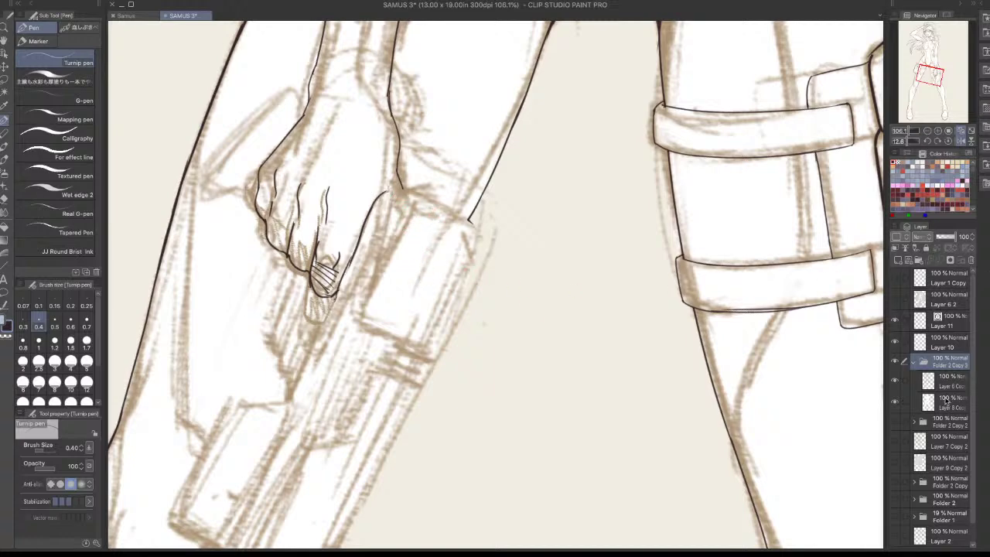
click(948, 382)
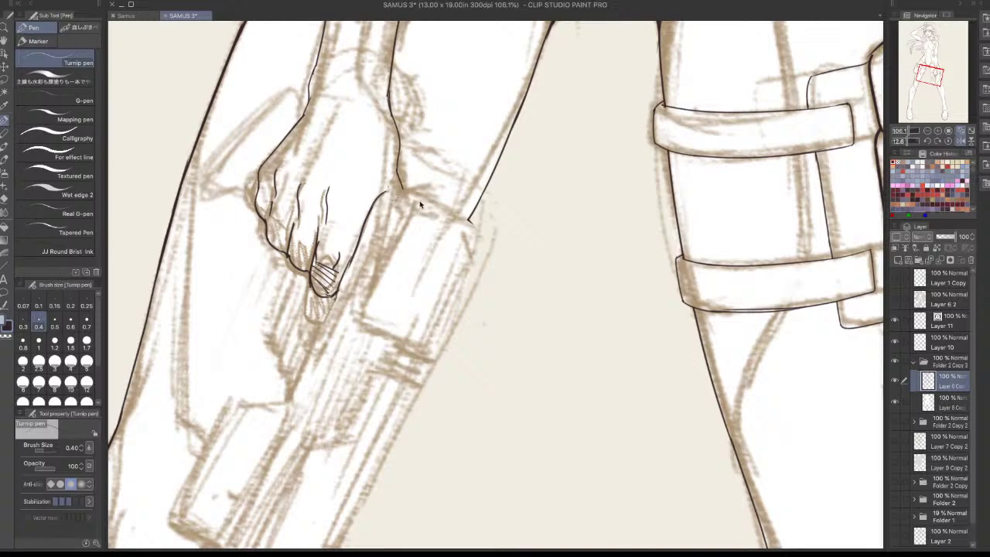
Sample the brown sketch colour and sketch the faceted cap at the upper end of the gun beside the hand
alt+click(393, 240)
mouse_move(391, 203)
mouse_down()
mouse_move(439, 222)
mouse_move(439, 262)
mouse_move(476, 269)
mouse_up()
drag(474, 226, 479, 266)
drag(437, 261, 383, 357)
key(super+z)
mouse_move(438, 261)
mouse_down()
mouse_move(404, 342)
mouse_move(362, 402)
mouse_up()
key(super+z)
Sketch the long centre ridge and the outer edge of the gun body running down from the upper cap
scroll(422, 287, down, 5)
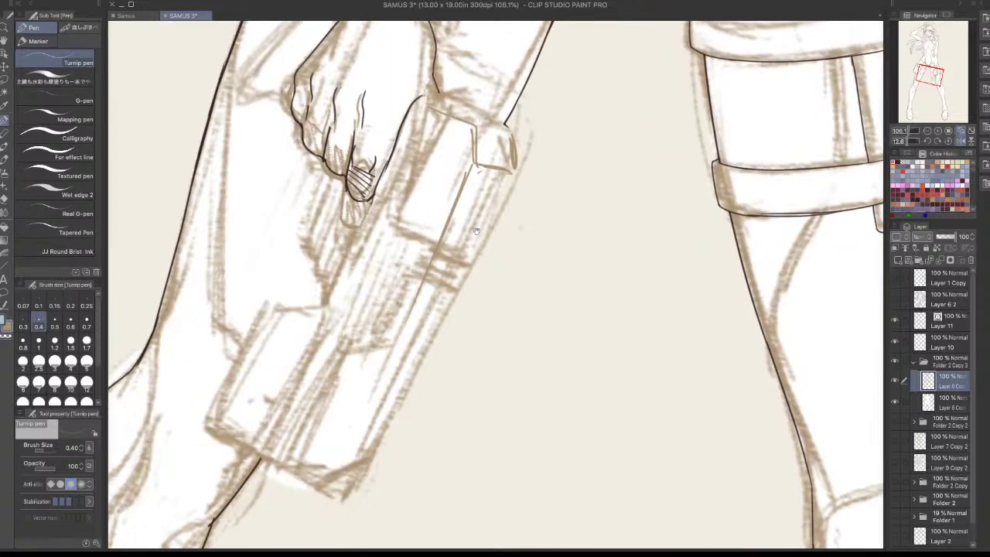
drag(472, 159, 404, 294)
drag(485, 130, 373, 358)
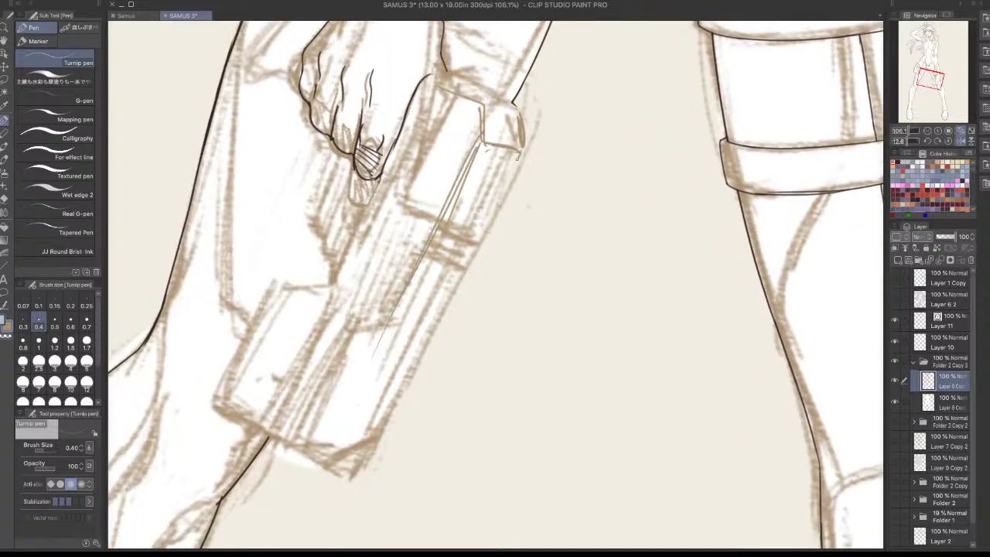
drag(519, 157, 474, 239)
drag(518, 156, 459, 280)
Sketch the angled corner at the gun's lower end and the outline of the lower housing beside the leg
drag(386, 454, 410, 414)
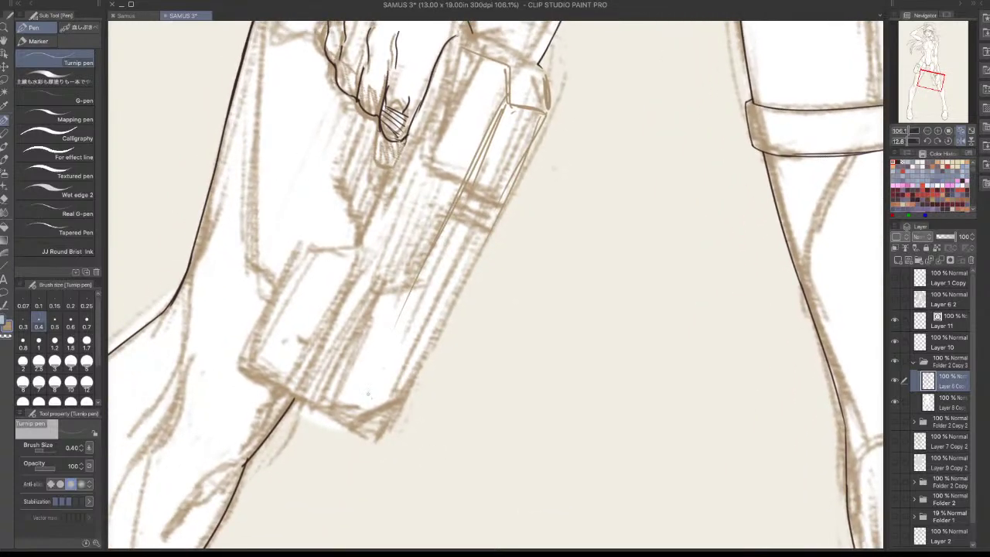
mouse_move(362, 382)
mouse_down()
mouse_move(401, 410)
mouse_move(416, 262)
mouse_move(387, 303)
mouse_move(360, 382)
mouse_up()
mouse_move(376, 328)
mouse_down()
mouse_move(363, 393)
mouse_move(353, 381)
mouse_move(330, 407)
mouse_move(397, 390)
mouse_move(382, 411)
mouse_move(409, 401)
mouse_up()
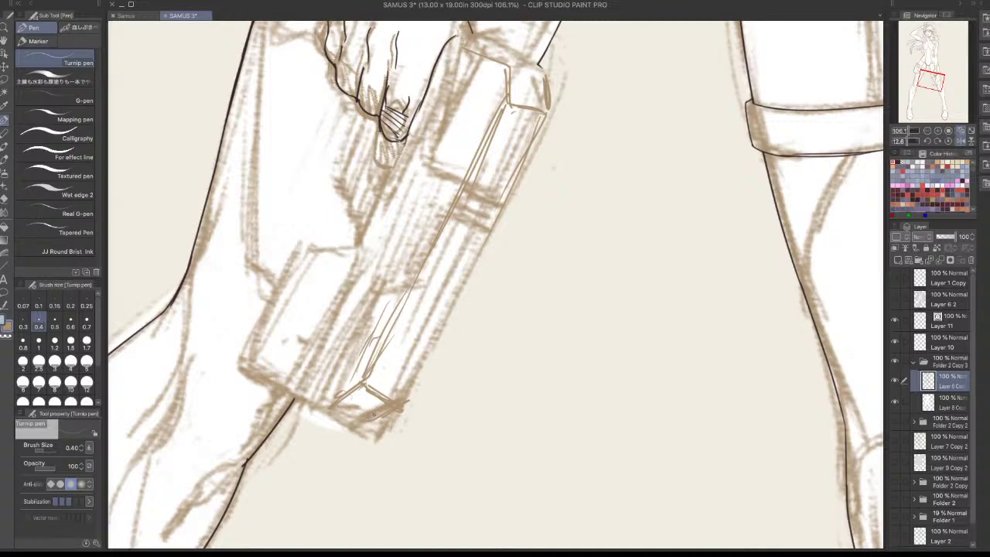
mouse_move(294, 369)
mouse_down()
mouse_move(332, 407)
mouse_move(316, 401)
mouse_up()
drag(255, 322, 290, 375)
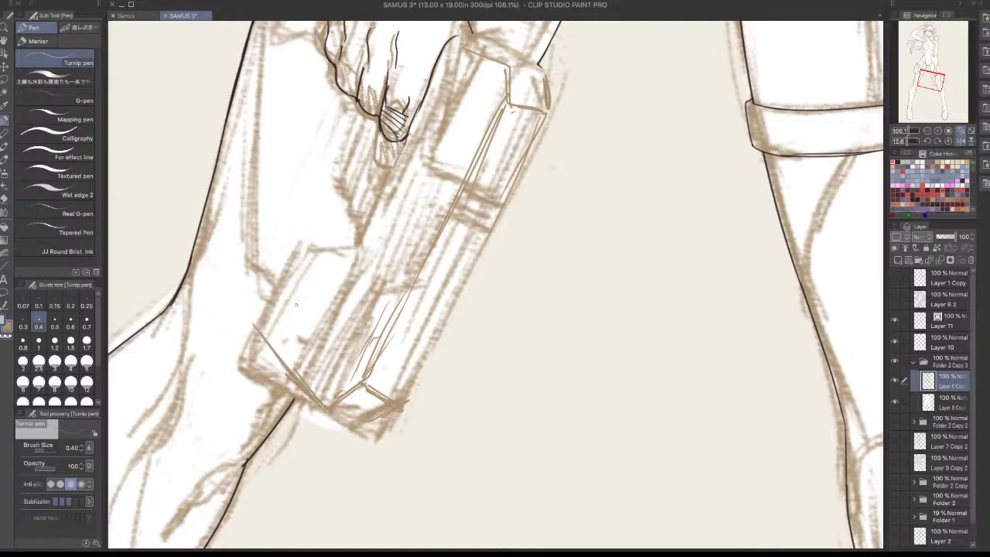
mouse_move(308, 232)
mouse_down()
mouse_move(257, 323)
mouse_move(268, 298)
mouse_up()
Enlarge the Turnip pen to 1.20 and erase the old rough lines around the gun's lower end with transparent colour
key(c)
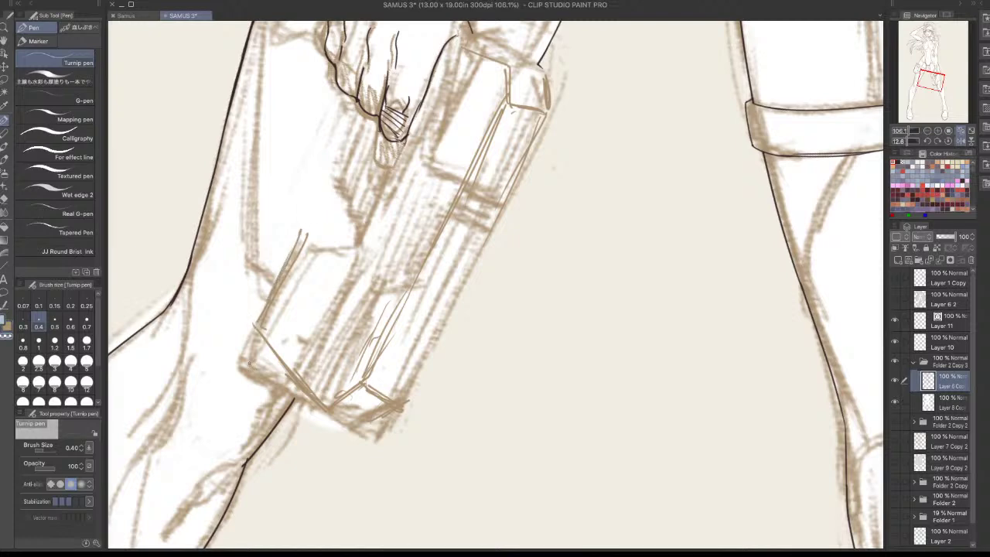
key(bracketright)
key(bracketright)
key(bracketright)
key(bracketright)
key(bracketright)
key(bracketright)
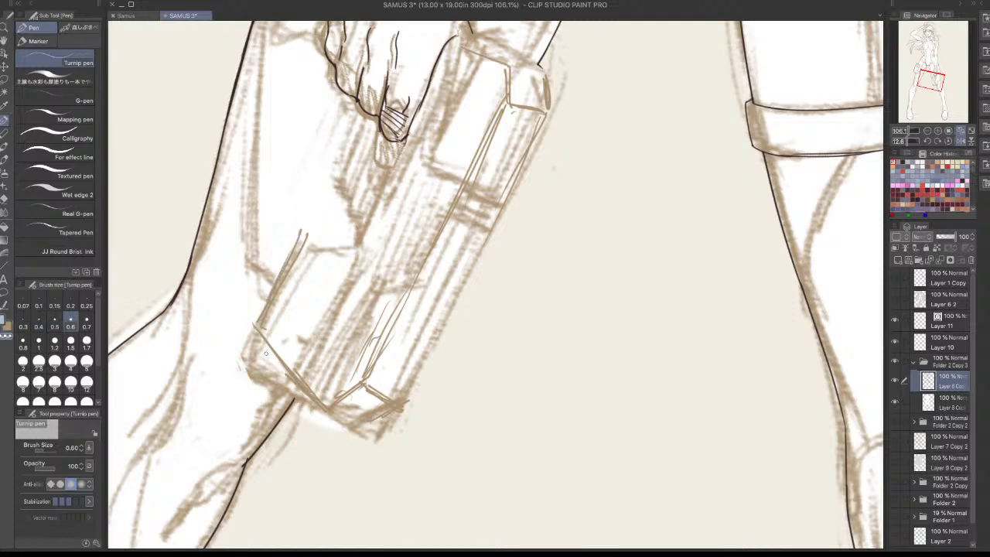
mouse_move(251, 375)
mouse_down()
mouse_move(255, 364)
mouse_move(267, 379)
mouse_move(263, 347)
mouse_move(272, 395)
mouse_up()
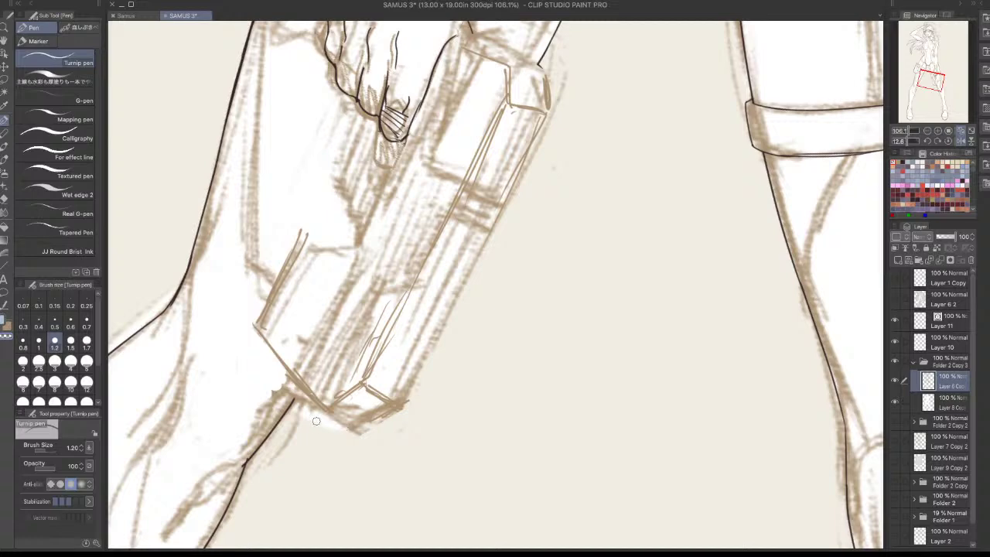
drag(334, 420, 360, 424)
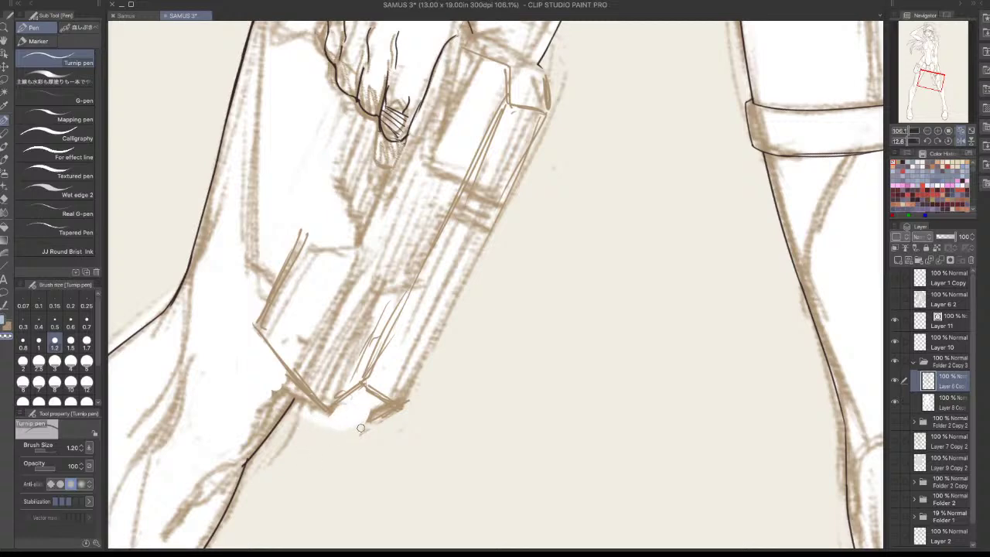
Sketch a small boxy muzzle at the gun's lower end with the Chalk pencil
key(p)
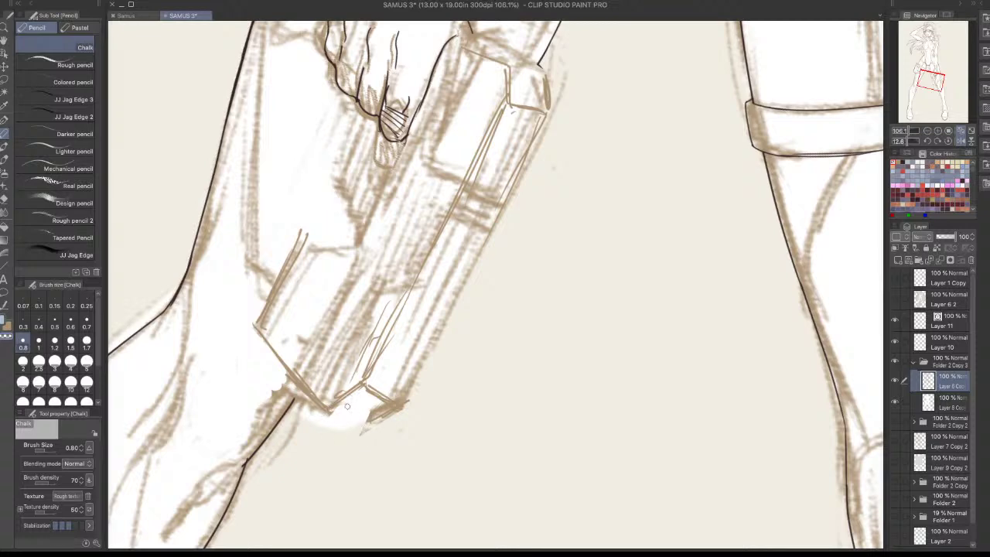
key(c)
key(c)
drag(342, 404, 365, 422)
key(ctrl+z)
key(ctrl+z)
key(x)
mouse_move(371, 421)
mouse_down()
mouse_move(353, 442)
mouse_move(360, 420)
mouse_move(313, 431)
mouse_move(338, 446)
mouse_up()
key(c)
drag(322, 433, 333, 412)
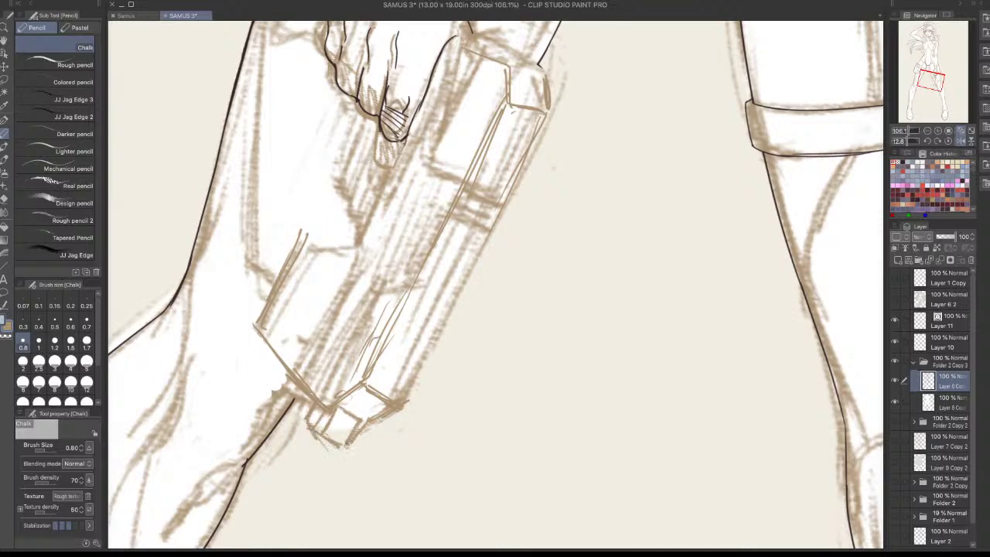
Mirror the canvas view and redraw the long outer edge of the gun's lower housing
click(960, 141)
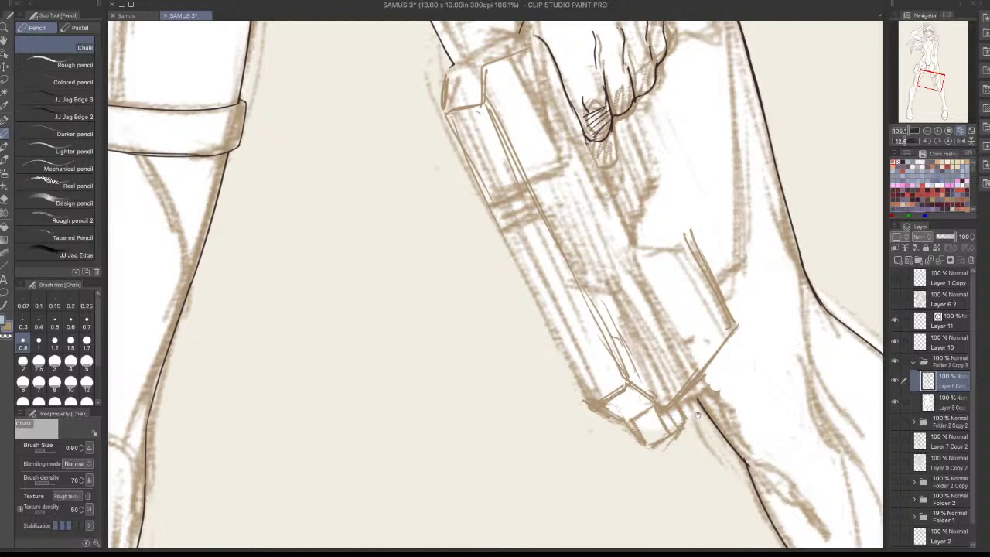
mouse_move(729, 383)
mouse_down()
mouse_move(704, 412)
mouse_move(706, 395)
mouse_up()
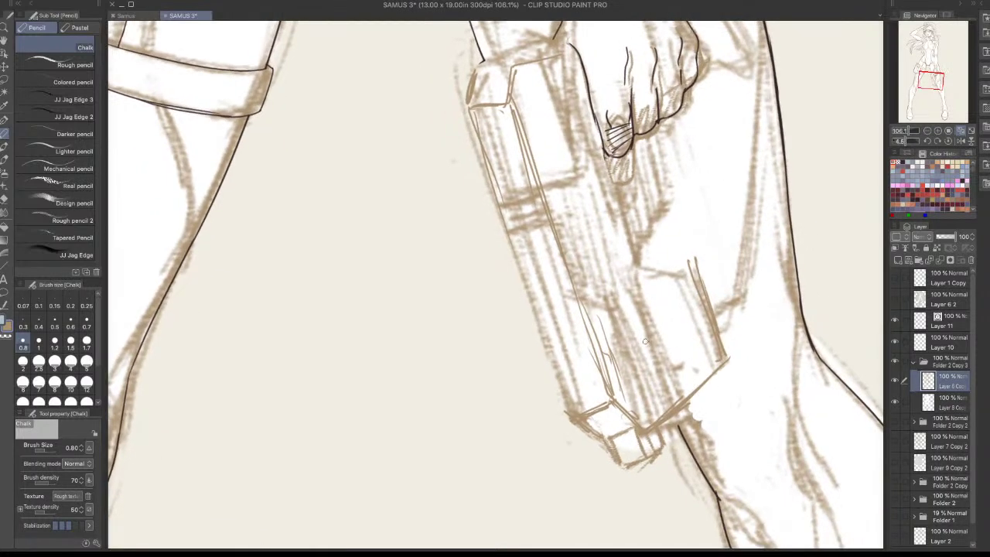
drag(602, 396, 504, 438)
mouse_move(662, 355)
mouse_down()
mouse_move(623, 465)
mouse_move(649, 426)
mouse_move(623, 472)
mouse_move(627, 435)
mouse_move(600, 497)
mouse_up()
key(ctrl+z)
key(ctrl+z)
key(ctrl+z)
drag(655, 377, 609, 496)
mouse_move(653, 378)
mouse_down()
mouse_move(629, 439)
mouse_move(642, 395)
mouse_up()
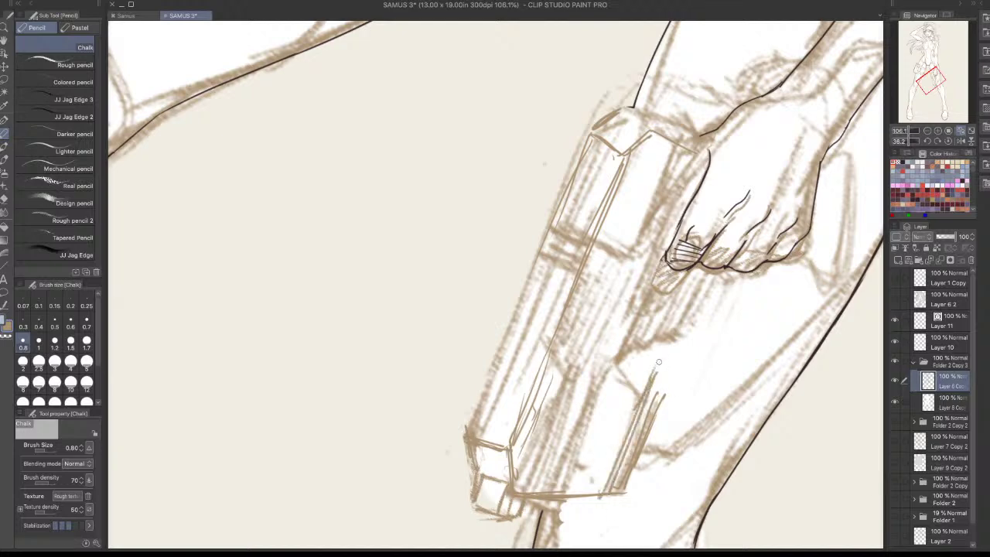
Sketch the upper corner of the lower housing below the fingers and erase the stray lines around it
drag(638, 337, 656, 363)
drag(652, 291, 644, 331)
drag(654, 283, 640, 323)
drag(664, 262, 617, 368)
key(c)
drag(634, 335, 618, 379)
drag(634, 365, 628, 388)
mouse_move(642, 367)
mouse_down()
mouse_move(626, 414)
mouse_move(635, 399)
mouse_up()
Clean up the lower housing's long outer edge into a single narrower line down to its bottom corner
drag(650, 427, 618, 493)
drag(663, 397, 620, 489)
drag(645, 423, 613, 495)
drag(655, 395, 617, 494)
drag(635, 458, 621, 494)
mouse_move(652, 416)
mouse_down()
mouse_move(622, 470)
mouse_move(656, 414)
mouse_move(636, 450)
mouse_up()
Strengthen the gun's upper outer edge, mirror the view back, and draw the cross edges of the cap, upper section and lower end
mouse_move(596, 209)
mouse_down()
mouse_move(587, 249)
mouse_move(597, 223)
mouse_move(553, 299)
mouse_move(579, 232)
mouse_move(551, 240)
mouse_move(547, 228)
mouse_move(545, 257)
mouse_move(585, 139)
mouse_move(567, 180)
mouse_up()
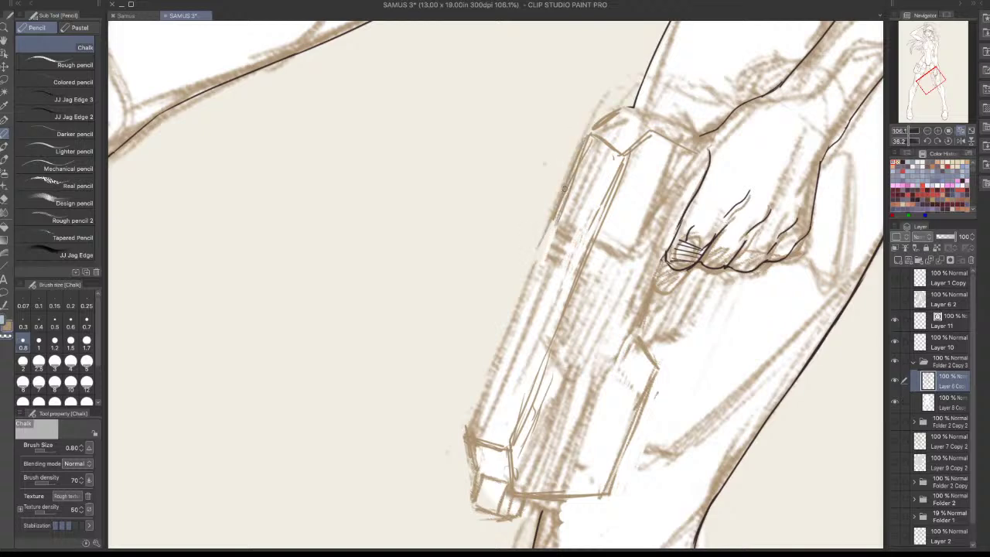
click(960, 140)
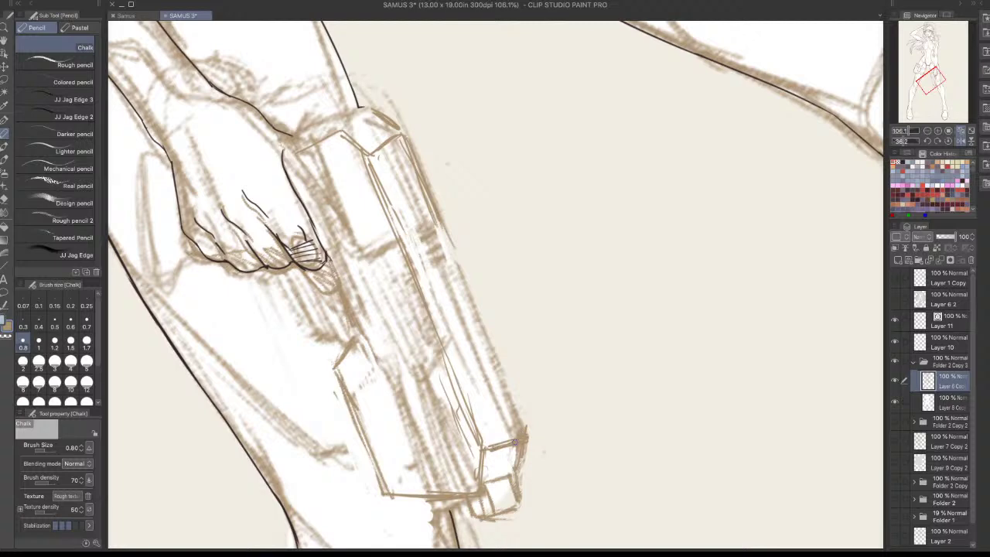
drag(492, 447, 511, 438)
drag(402, 239, 438, 224)
mouse_move(368, 150)
mouse_down()
mouse_move(392, 138)
mouse_move(370, 121)
mouse_move(335, 126)
mouse_move(369, 113)
mouse_up()
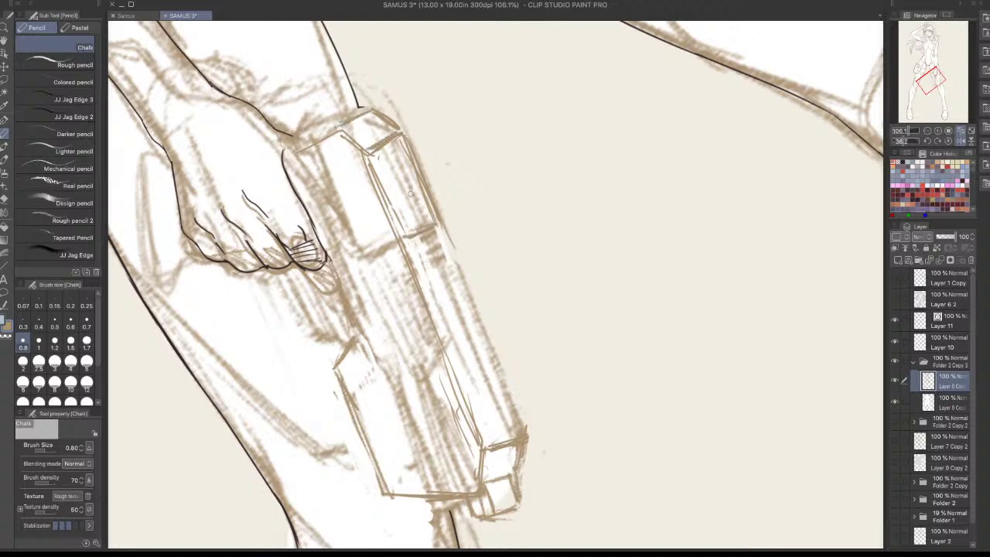
drag(366, 151, 390, 135)
Refine the short edges of the muzzle block and the cross edge closing the gun's upper section
scroll(577, 391, down, 4)
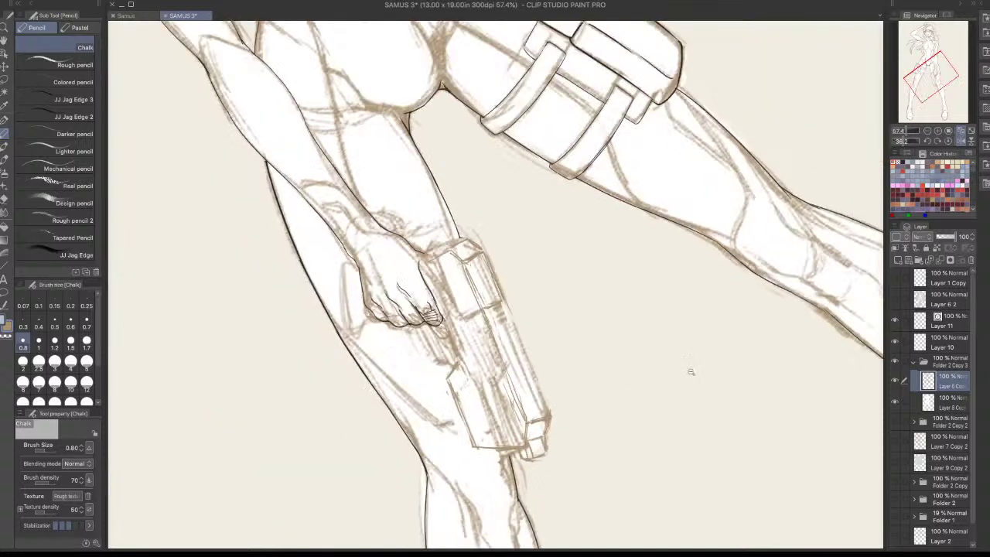
shift+drag(703, 394, 473, 500)
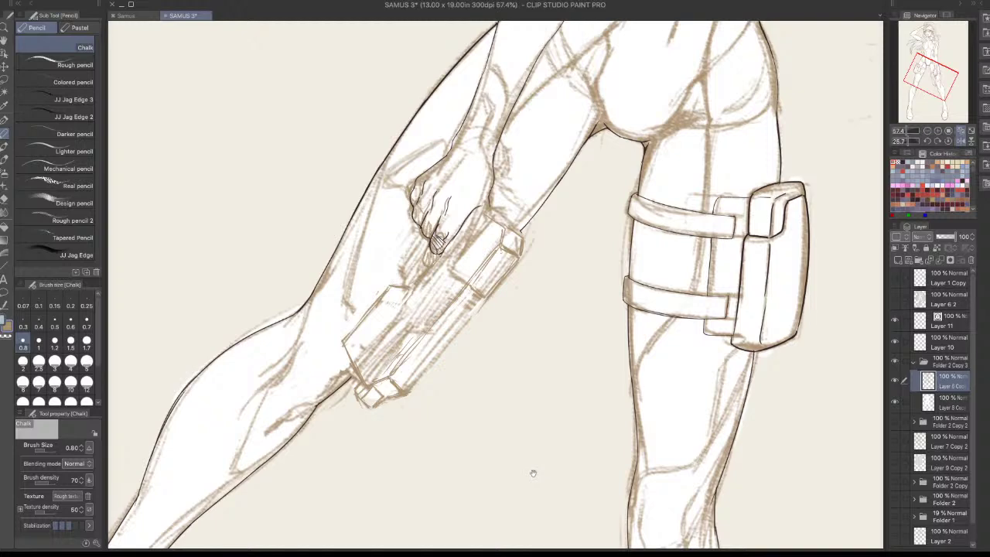
mouse_move(533, 473)
shift+mouse_down()
mouse_move(547, 469)
mouse_move(680, 259)
shift+mouse_up()
scroll(557, 439, up, 4)
drag(613, 364, 638, 335)
key(c)
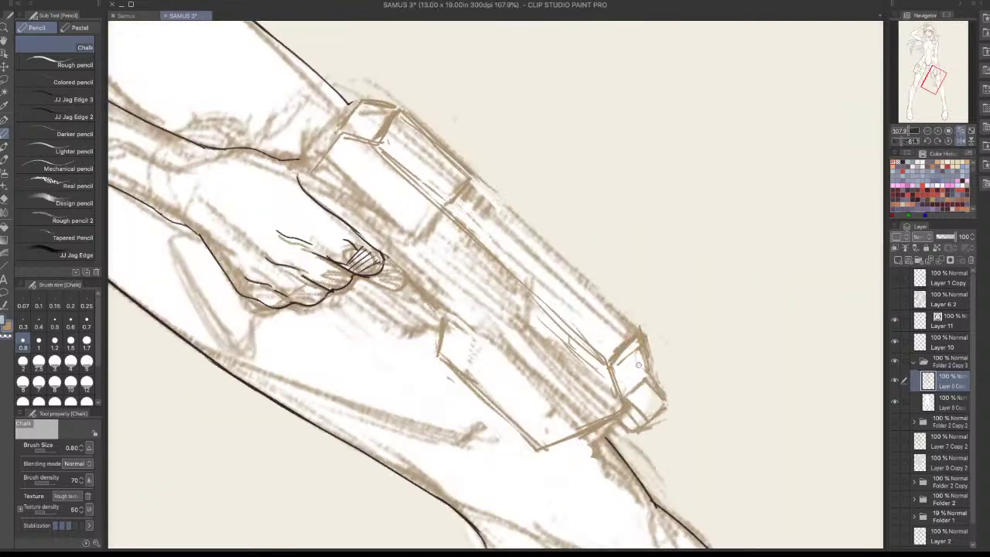
drag(645, 376, 627, 393)
mouse_move(465, 181)
mouse_down()
mouse_move(448, 204)
mouse_move(460, 188)
mouse_up()
Draw perspective guide lines extending outward from the gun's lower end and upper section, and touch up the cap edge
drag(647, 328, 708, 282)
drag(489, 159, 531, 107)
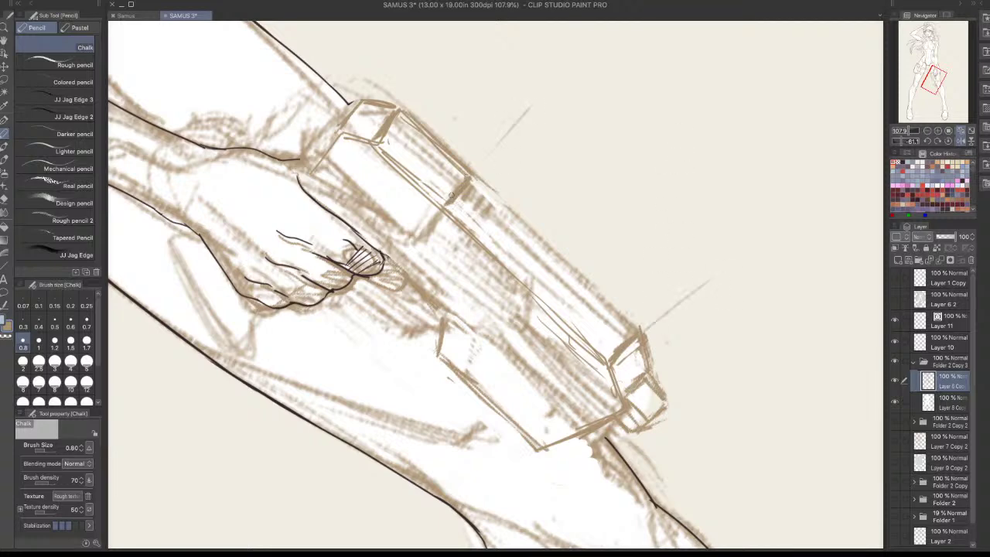
mouse_move(401, 113)
mouse_down()
mouse_move(375, 143)
mouse_move(379, 128)
mouse_up()
key(c)
Extend parallel perspective guide lines through the gun's cap, upper section and lower-end cross edges, cleaning up the lower one
scroll(699, 97, down, 5)
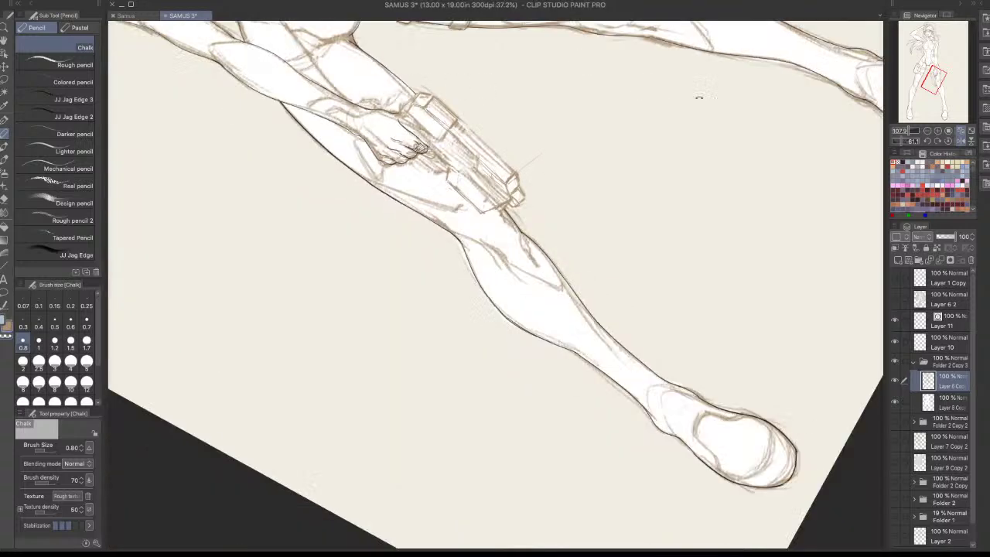
drag(699, 97, 640, 380)
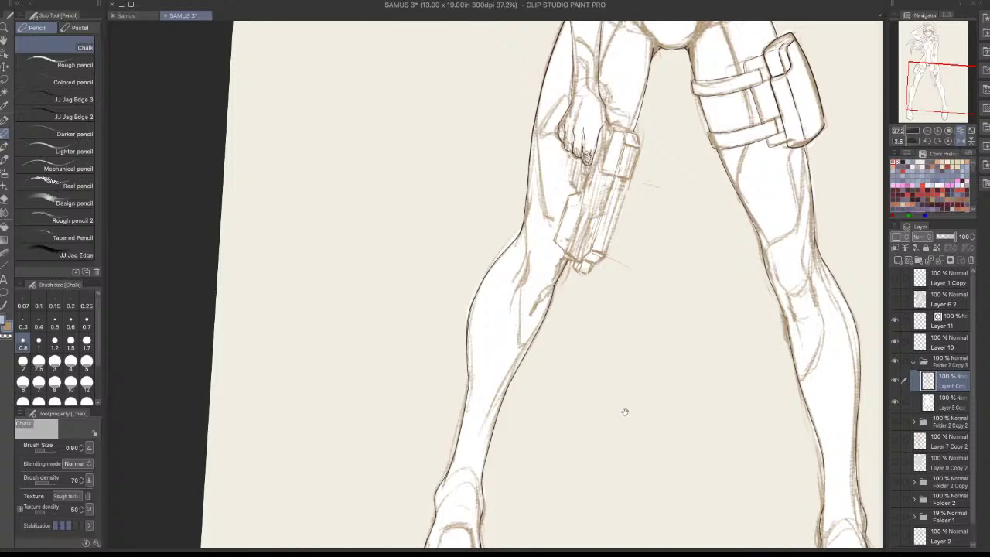
drag(633, 154, 719, 186)
drag(723, 211, 608, 146)
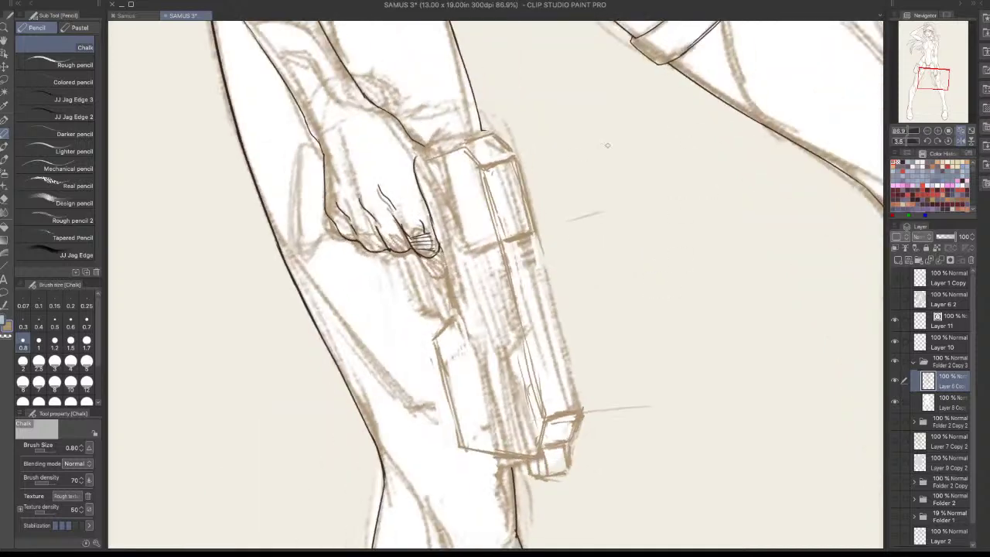
drag(473, 167, 587, 136)
drag(492, 243, 582, 213)
key(ctrl+z)
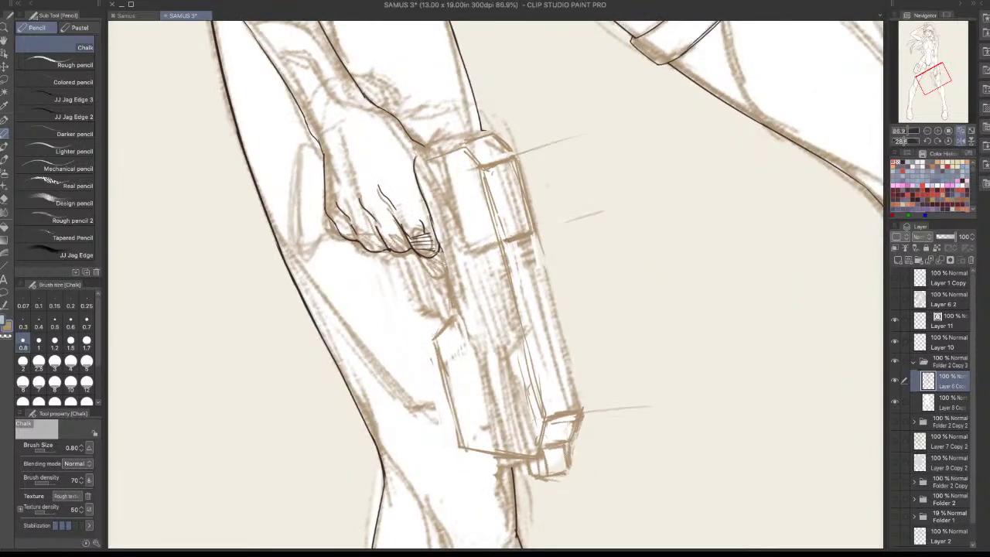
drag(511, 239, 576, 222)
key(c)
mouse_move(584, 414)
mouse_down()
mouse_move(548, 420)
mouse_move(595, 405)
mouse_up()
key(c)
drag(521, 425, 573, 410)
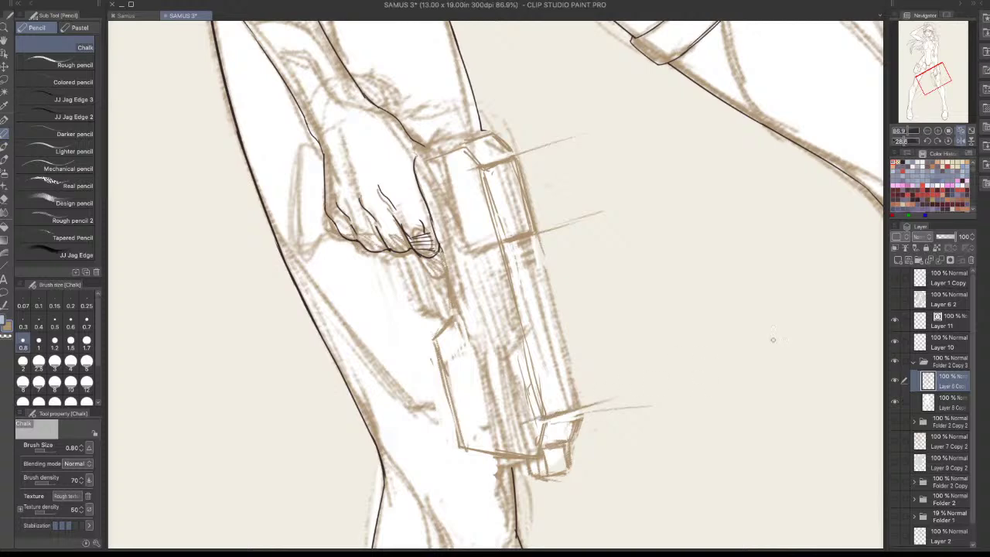
Redraw the upper section's inner edges and the gun's long outer edge from the cap to the lower guide line
drag(474, 166, 493, 245)
drag(484, 187, 495, 236)
mouse_move(469, 144)
mouse_down()
mouse_move(486, 162)
mouse_move(513, 143)
mouse_move(535, 204)
mouse_up()
drag(523, 166, 564, 318)
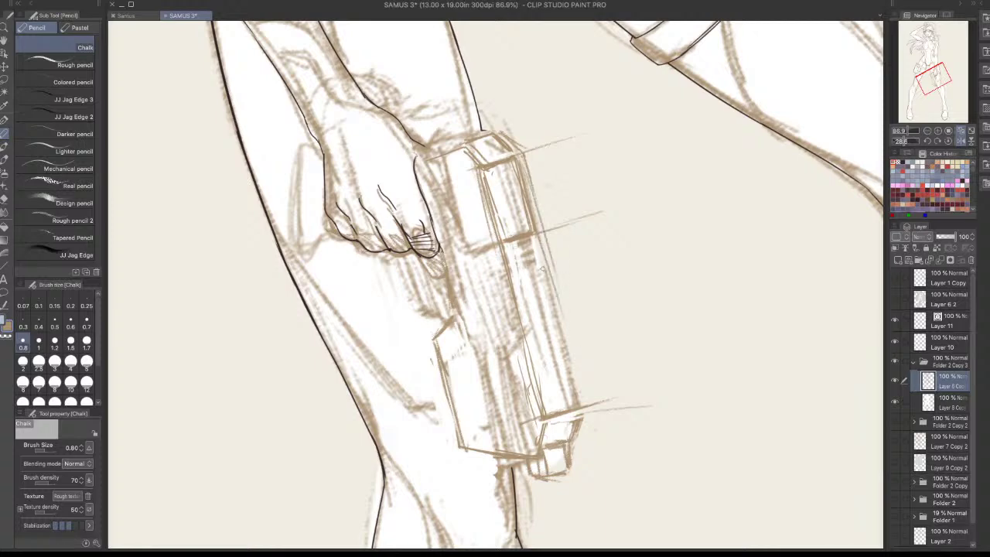
drag(548, 268, 582, 395)
drag(571, 361, 581, 409)
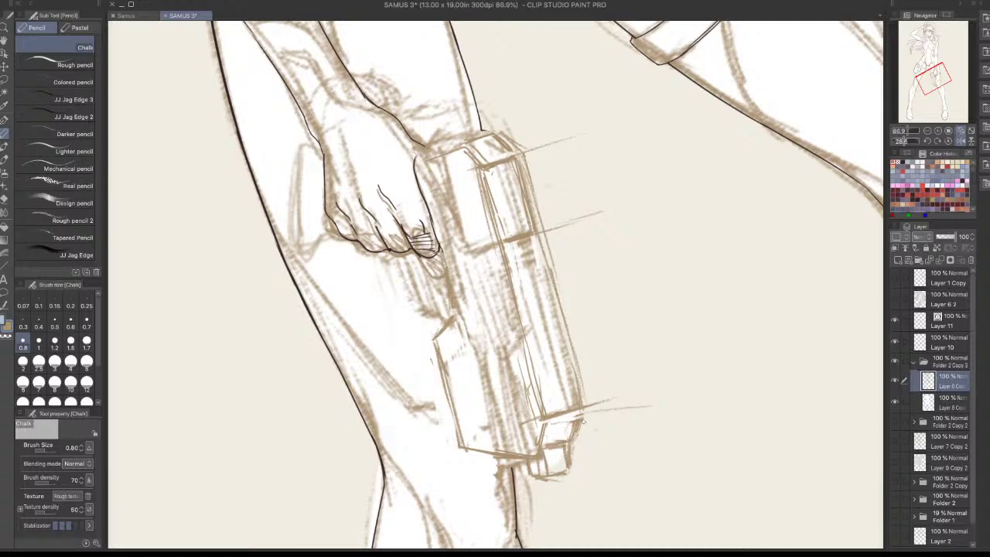
Sketch the bevelled sides of the gun's lower end and add long inner edge lines to the lower housing
mouse_move(589, 413)
mouse_down()
mouse_move(576, 456)
mouse_move(541, 421)
mouse_move(526, 443)
mouse_move(536, 418)
mouse_move(525, 451)
mouse_up()
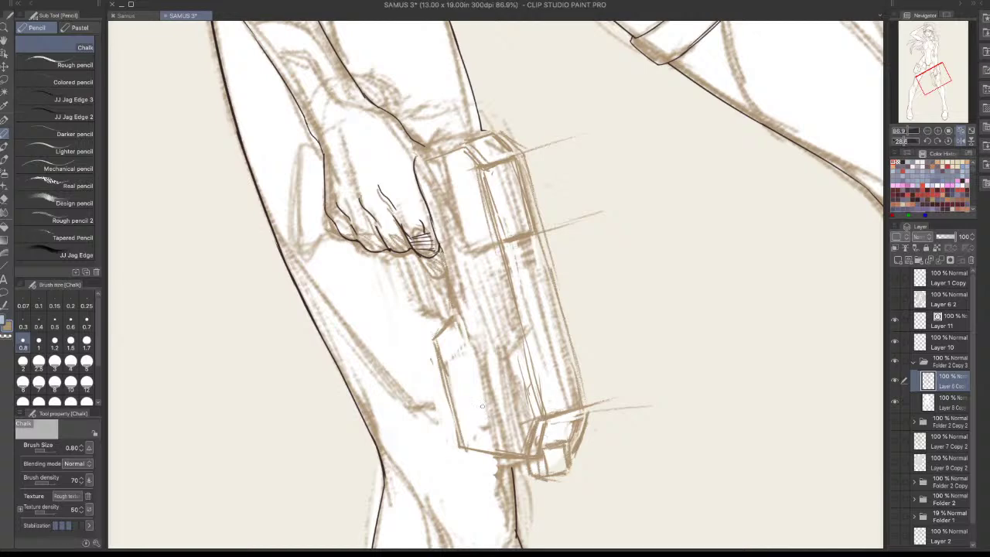
mouse_move(480, 383)
mouse_down()
mouse_move(474, 364)
mouse_move(496, 461)
mouse_up()
mouse_move(473, 362)
mouse_down()
mouse_move(492, 463)
mouse_move(466, 435)
mouse_up()
key(c)
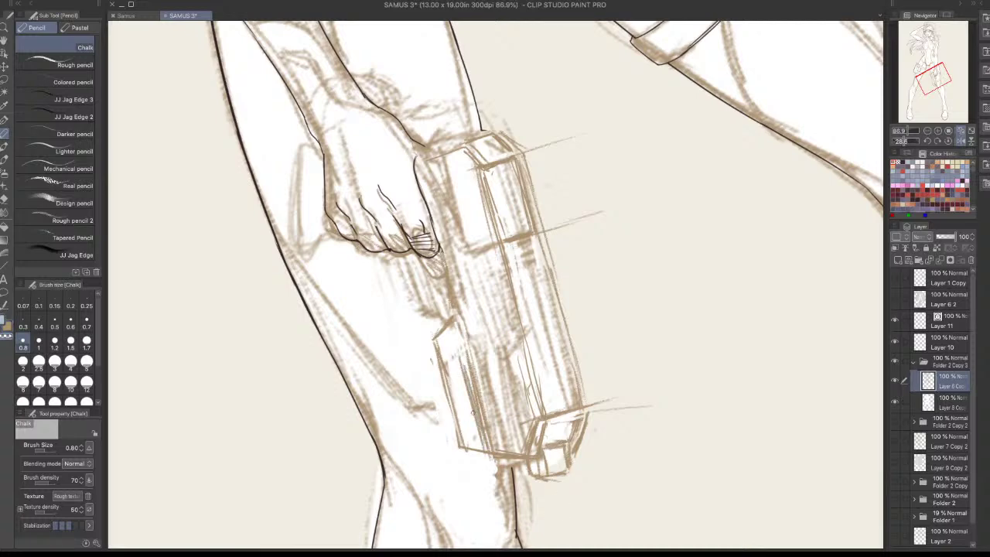
Lighten the shading inside the gun's lower housing and redraw the housing's slanted upper edge
mouse_move(477, 359)
mouse_down()
mouse_move(505, 440)
mouse_move(507, 422)
mouse_up()
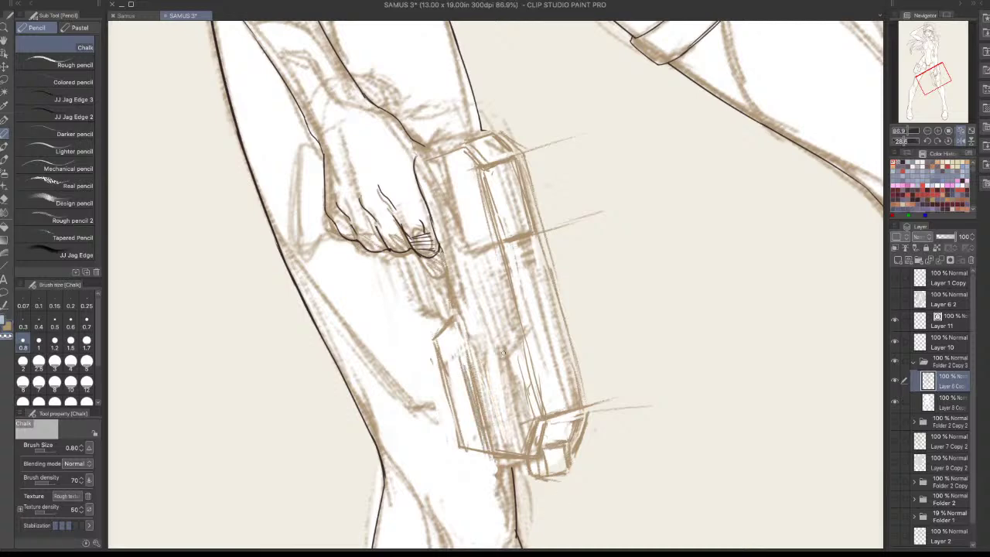
key(x)
mouse_move(486, 325)
mouse_down()
mouse_move(463, 356)
mouse_move(464, 343)
mouse_up()
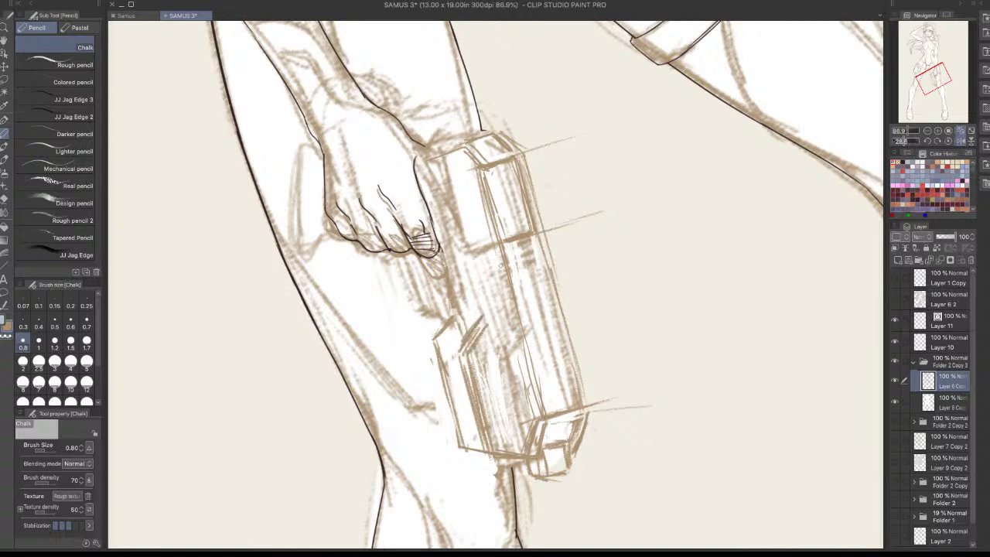
Draw a cross edge below the gun's upper section and trim the outer contour between the two cross edges into a narrower band
drag(515, 285, 551, 275)
key(c)
drag(540, 237, 546, 265)
mouse_move(539, 236)
mouse_down()
mouse_move(552, 276)
mouse_move(547, 226)
mouse_move(547, 278)
mouse_up()
key(c)
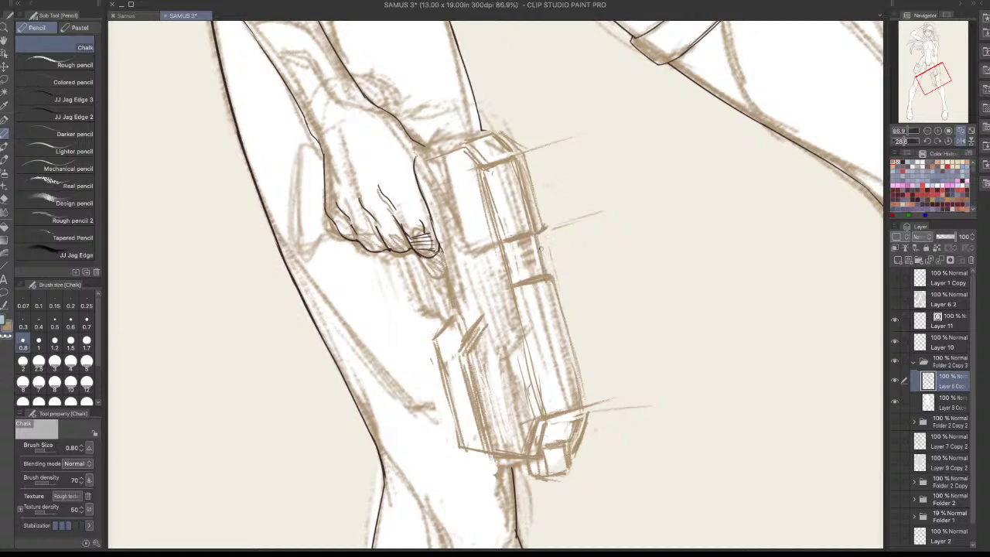
Reinforce the gun's outer edges above and below the band, and add a diagonal edge from the upper section towards the grip
drag(526, 155, 539, 219)
drag(554, 273, 563, 349)
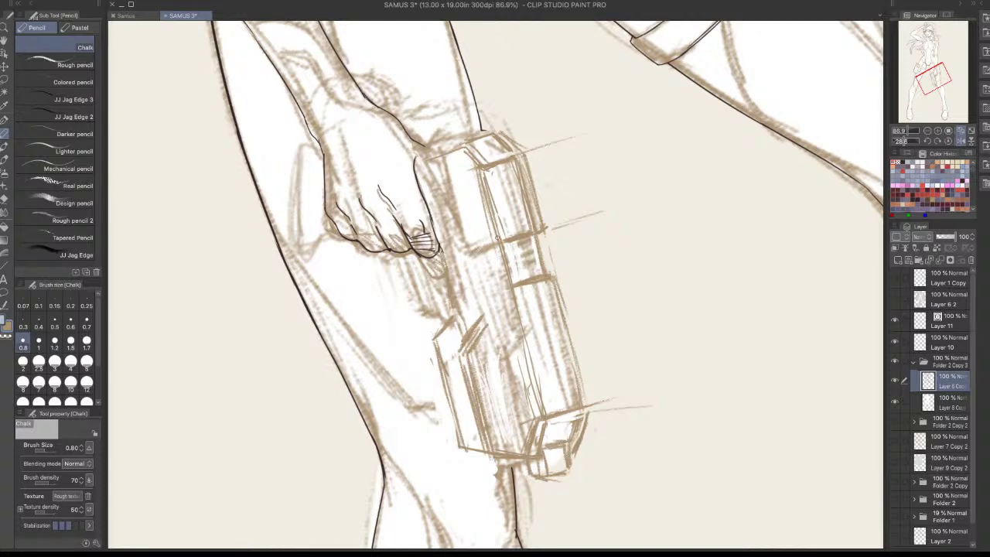
mouse_move(476, 263)
mouse_down()
mouse_move(495, 242)
mouse_move(456, 276)
mouse_move(472, 277)
mouse_move(495, 246)
mouse_move(481, 253)
mouse_up()
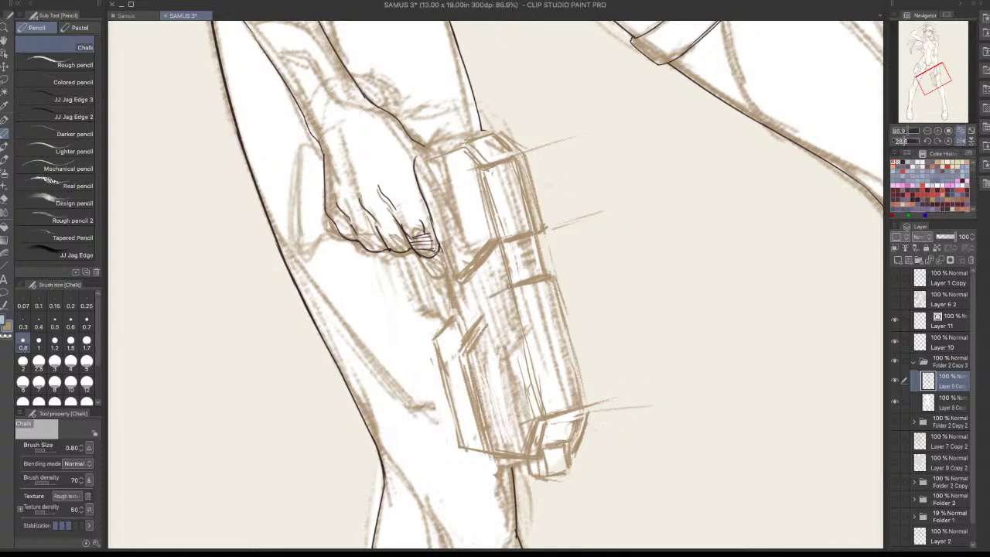
Sketch a long, thin pointed guide shape below the gun's lower end, with short direction strokes beside it
drag(578, 369, 534, 229)
mouse_move(508, 339)
mouse_down()
mouse_move(537, 480)
mouse_move(531, 499)
mouse_up()
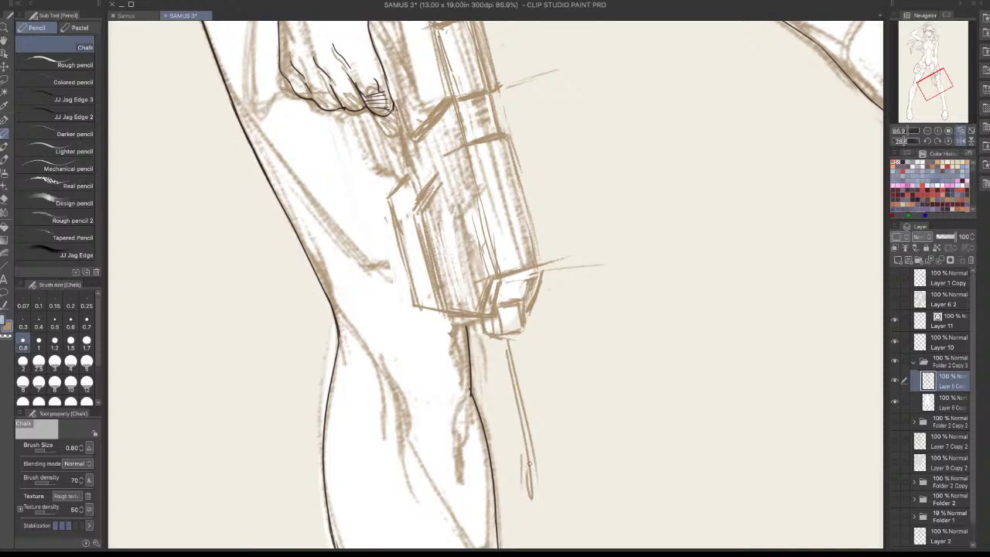
mouse_move(533, 462)
mouse_down()
mouse_move(524, 457)
mouse_move(533, 497)
mouse_move(548, 367)
mouse_up()
drag(527, 399, 521, 426)
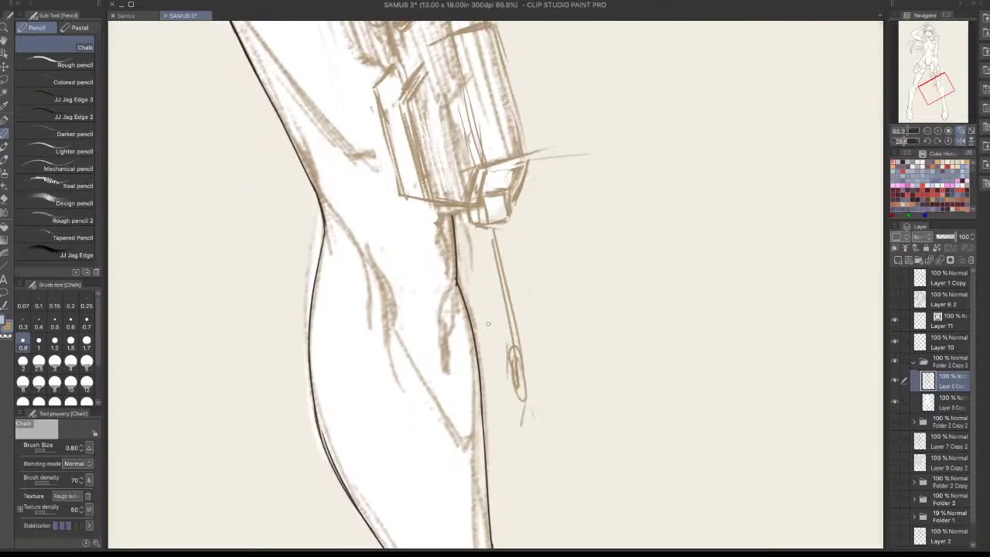
drag(484, 311, 498, 350)
drag(477, 302, 492, 354)
drag(537, 279, 534, 342)
mouse_move(544, 298)
mouse_down()
mouse_move(535, 343)
mouse_move(623, 406)
mouse_up()
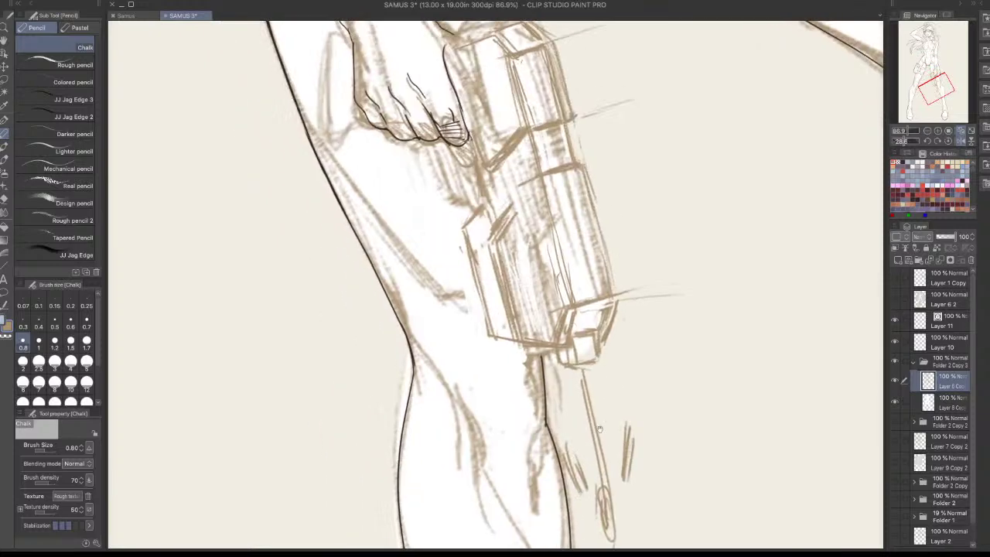
drag(498, 227, 680, 528)
mouse_move(425, 406)
mouse_down()
mouse_move(316, 203)
mouse_move(387, 129)
mouse_move(369, 124)
mouse_move(385, 161)
mouse_up()
drag(400, 137, 390, 157)
scroll(657, 180, down, 5)
drag(712, 351, 585, 354)
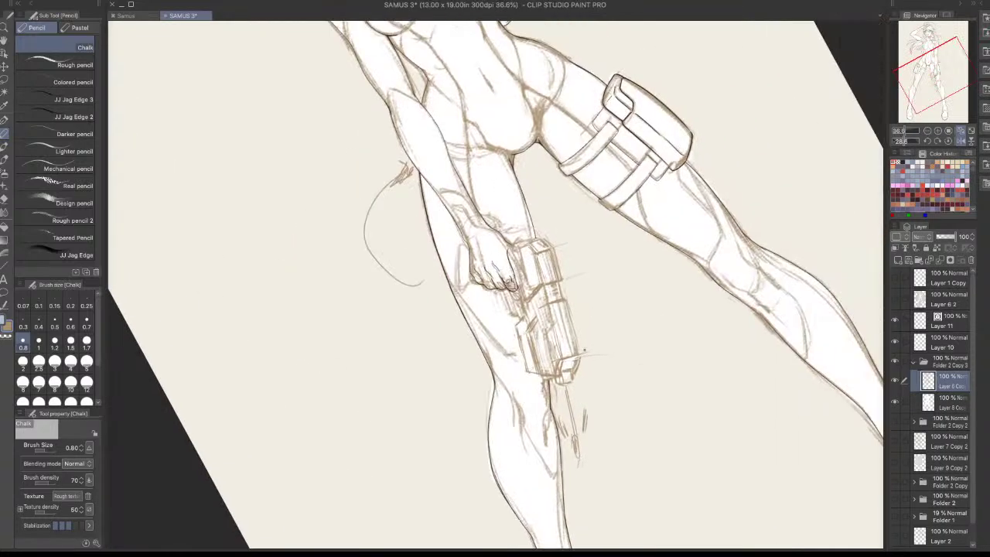
key(ctrl+z)
key(ctrl+z)
key(ctrl+z)
key(ctrl+z)
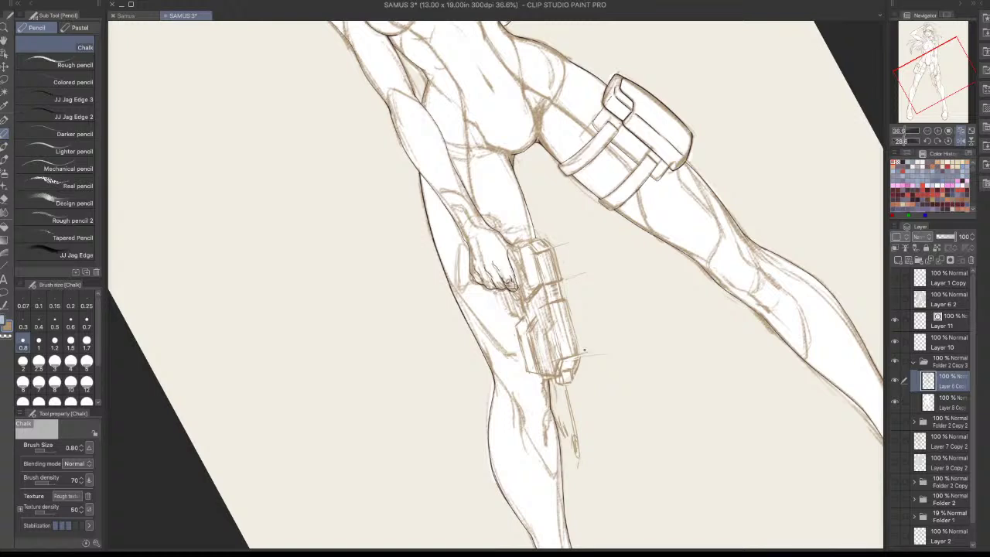
Redraw the cross edge and inner bevel of the gun's lower end
scroll(585, 352, up, 2)
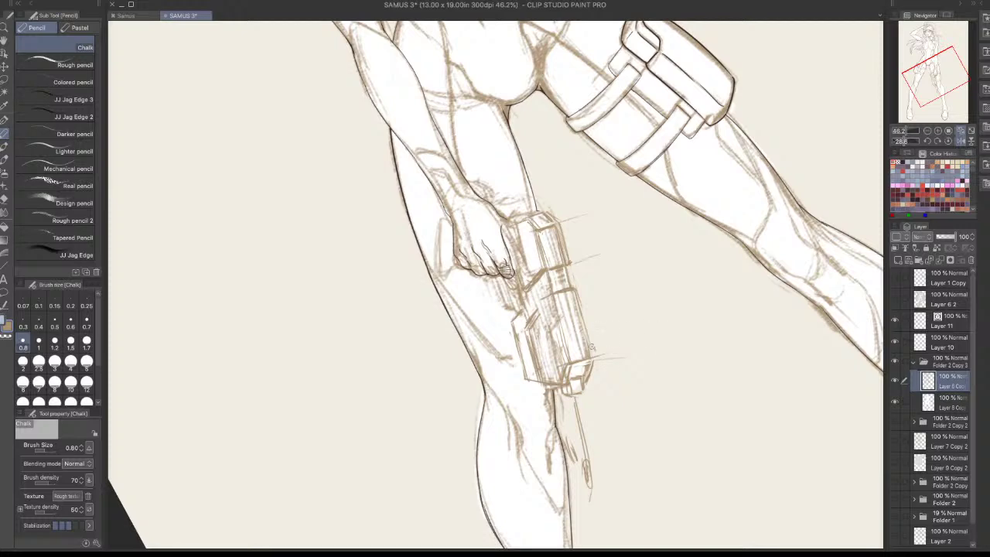
scroll(593, 348, up, 2)
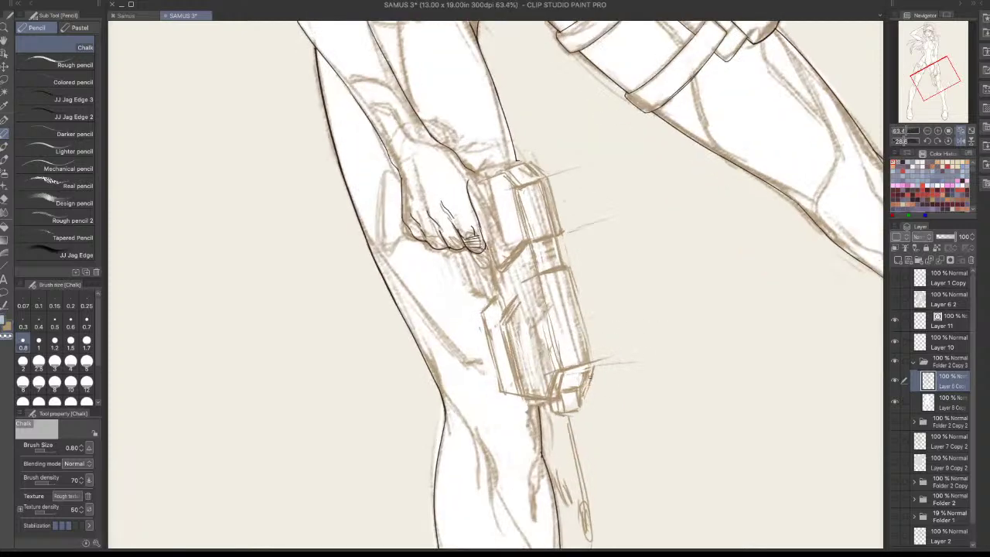
key(c)
drag(562, 376, 592, 366)
drag(562, 396, 576, 390)
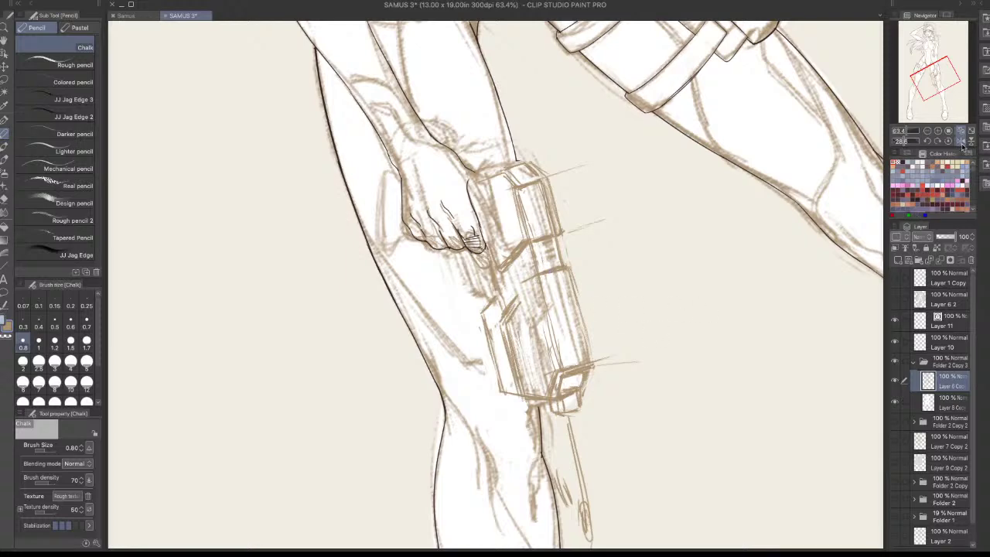
Flip the canvas view horizontally and clean up the edges of the small tip at the gun's lower end on the gun sketch layer
key(h)
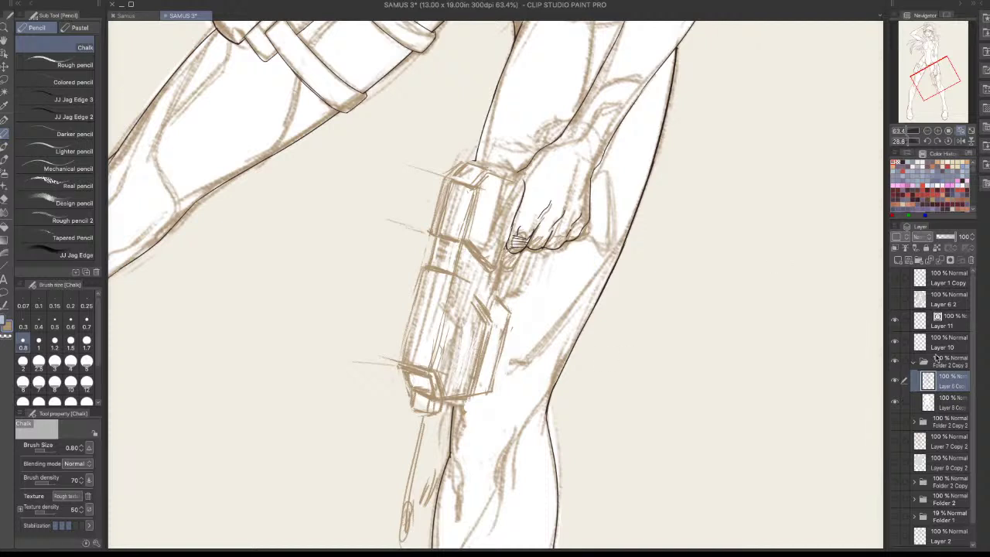
click(940, 360)
click(948, 322)
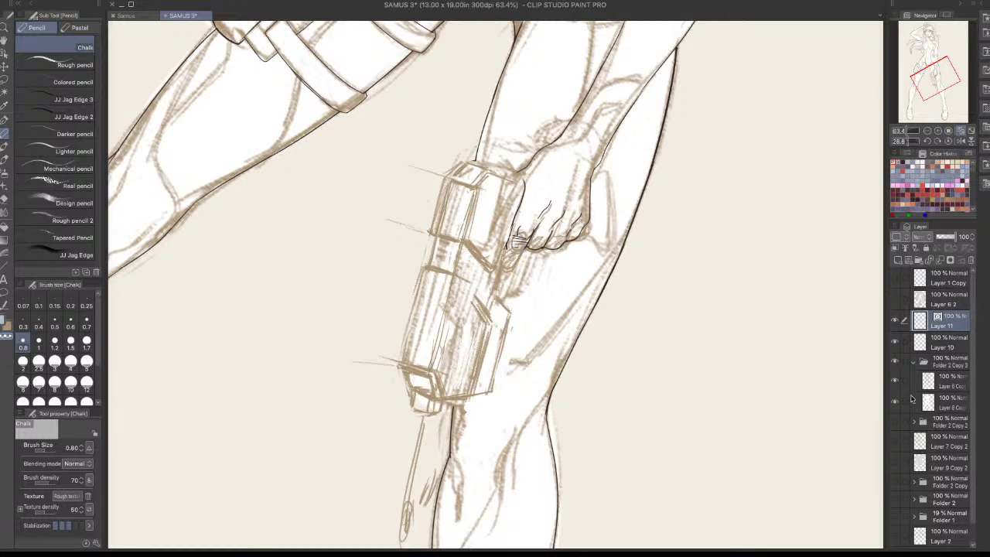
scroll(680, 408, down, 3)
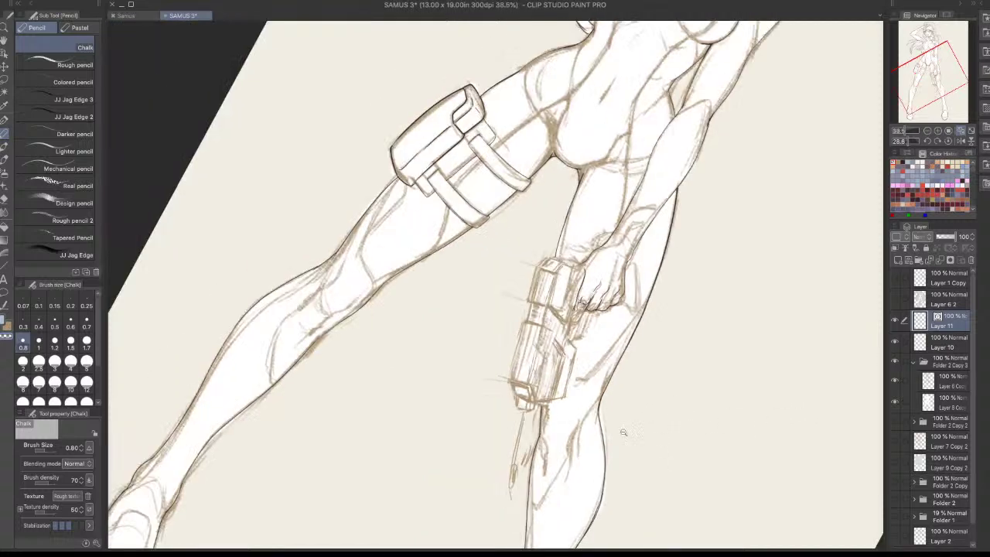
scroll(540, 404, up, 4)
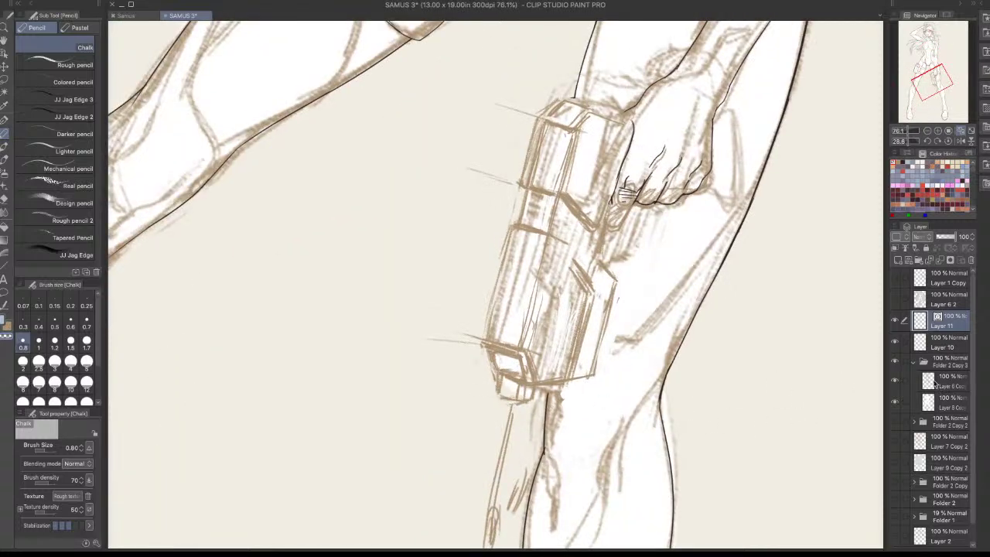
click(936, 385)
drag(499, 393, 512, 400)
key(c)
mouse_move(497, 393)
mouse_down()
mouse_move(514, 403)
mouse_move(514, 385)
mouse_move(499, 379)
mouse_up()
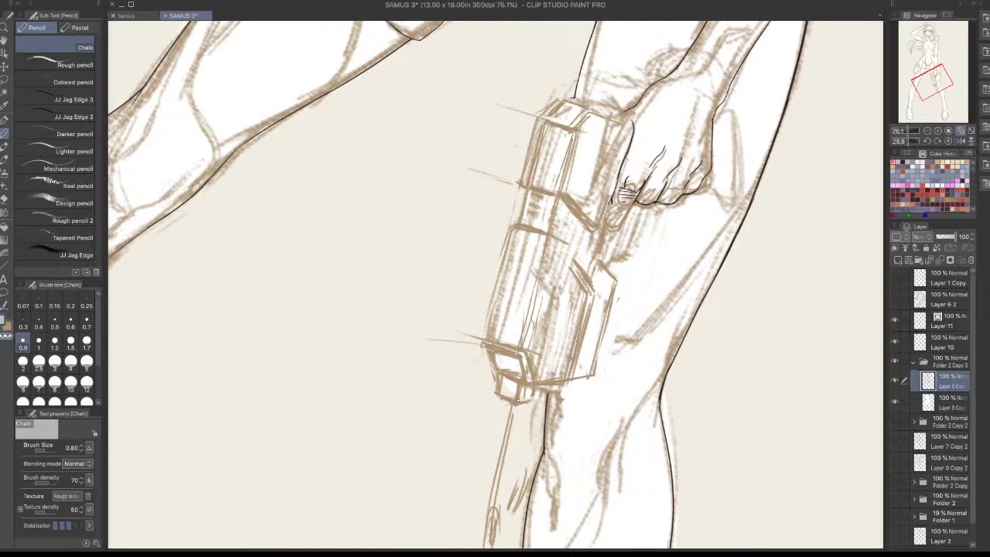
mouse_move(528, 400)
mouse_down()
mouse_move(512, 403)
mouse_move(532, 400)
mouse_up()
key(c)
mouse_move(533, 401)
mouse_down()
mouse_move(534, 388)
mouse_move(534, 399)
mouse_up()
Flip the canvas view back and sketch a curved contour around the back of the hand holding the gun
mouse_move(612, 338)
mouse_down()
mouse_move(731, 444)
mouse_move(755, 417)
mouse_up()
scroll(755, 416, up, 2)
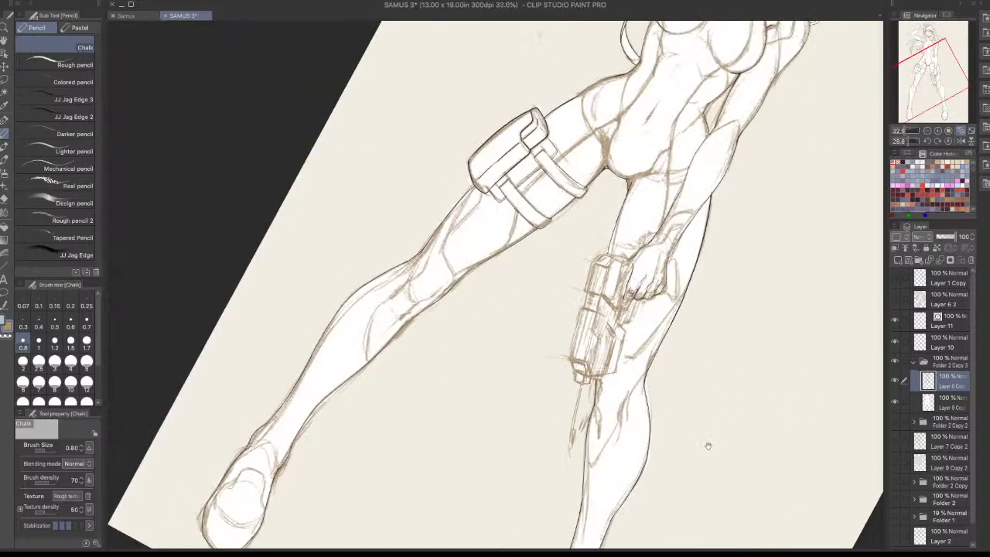
drag(762, 302, 765, 249)
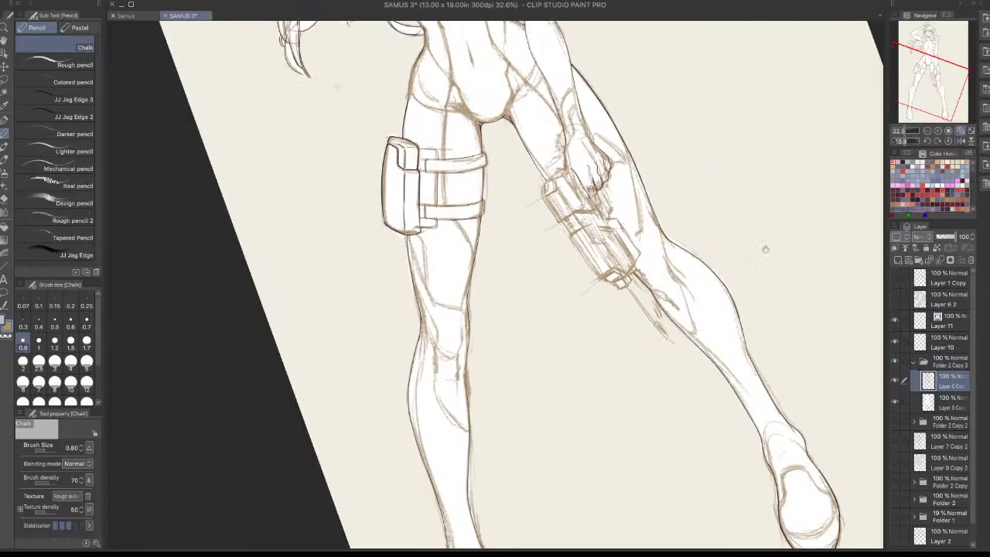
click(960, 142)
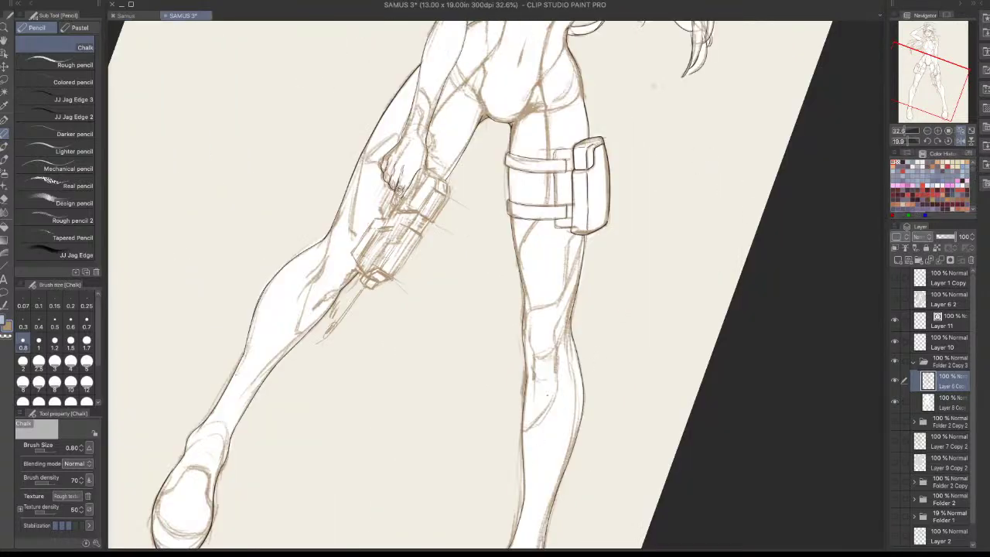
scroll(418, 143, up, 1)
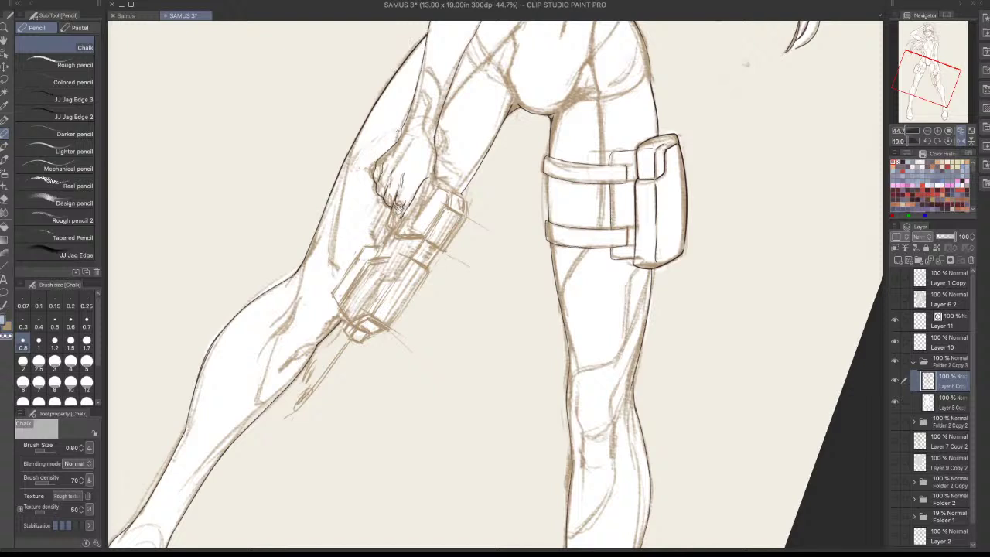
key(c)
mouse_move(403, 128)
mouse_down()
mouse_move(376, 163)
mouse_move(382, 154)
mouse_up()
mouse_move(403, 131)
mouse_down()
mouse_move(379, 157)
mouse_move(400, 132)
mouse_up()
drag(373, 165, 405, 130)
drag(376, 154, 389, 137)
drag(403, 209, 403, 177)
key(ctrl+z)
drag(405, 217, 431, 182)
key(ctrl+z)
key(ctrl+z)
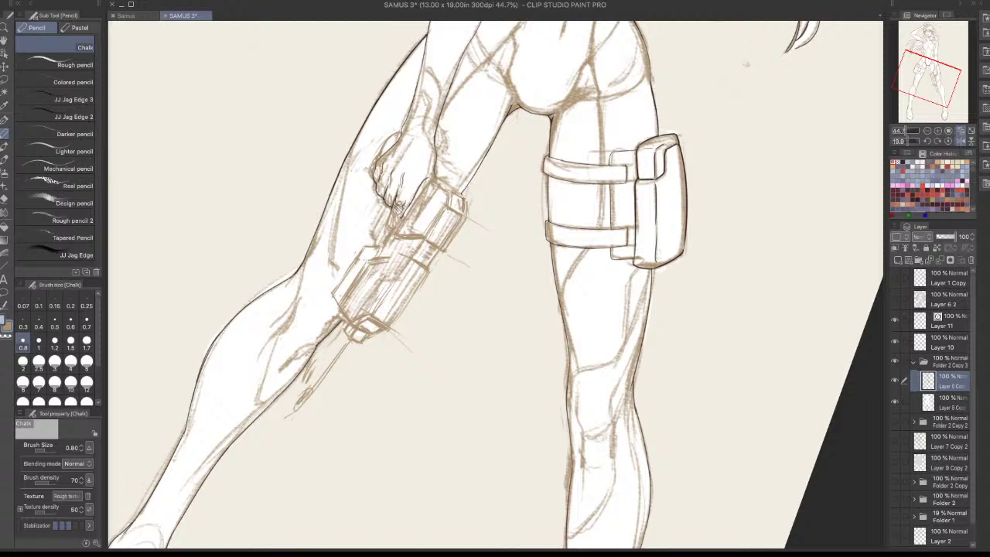
Shade the long inset panel on the gun's lower housing with dense chalk strokes
key(c)
key(c)
mouse_move(373, 269)
mouse_down()
mouse_move(347, 311)
mouse_move(353, 302)
mouse_up()
mouse_move(376, 270)
mouse_down()
mouse_move(345, 306)
mouse_move(355, 282)
mouse_move(340, 314)
mouse_move(349, 308)
mouse_up()
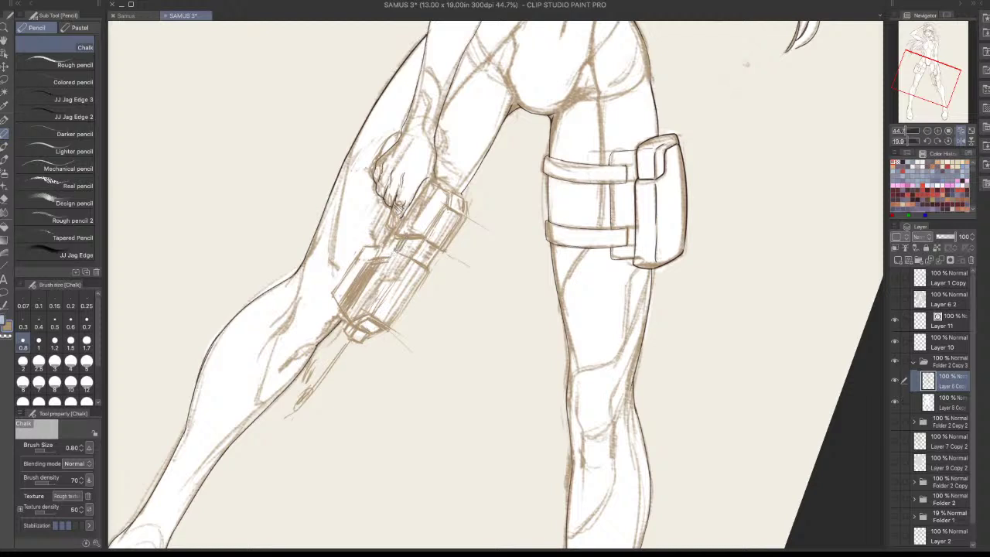
Cut a row of diagonal slats across the shaded panel of the gun's lower housing
scroll(381, 271, up, 2)
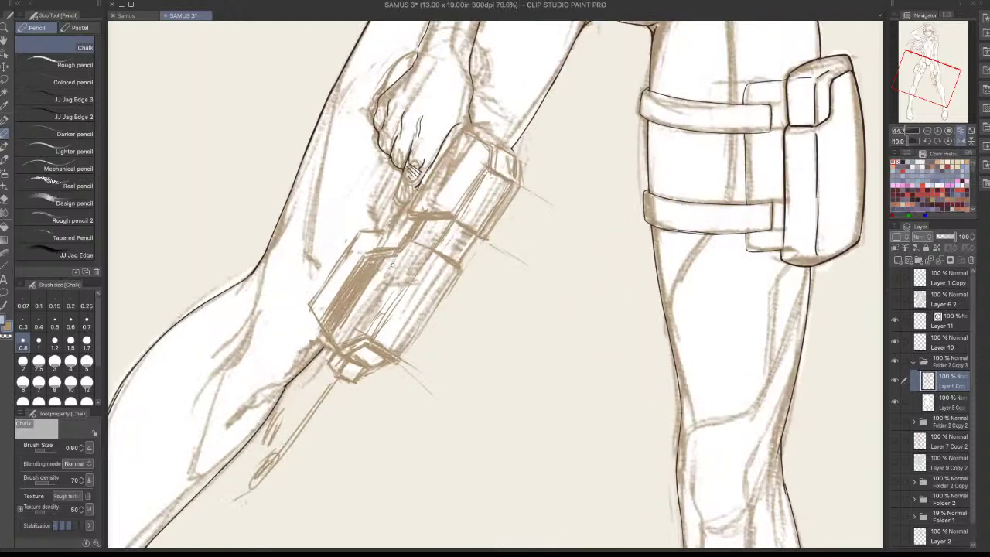
drag(618, 244, 588, 193)
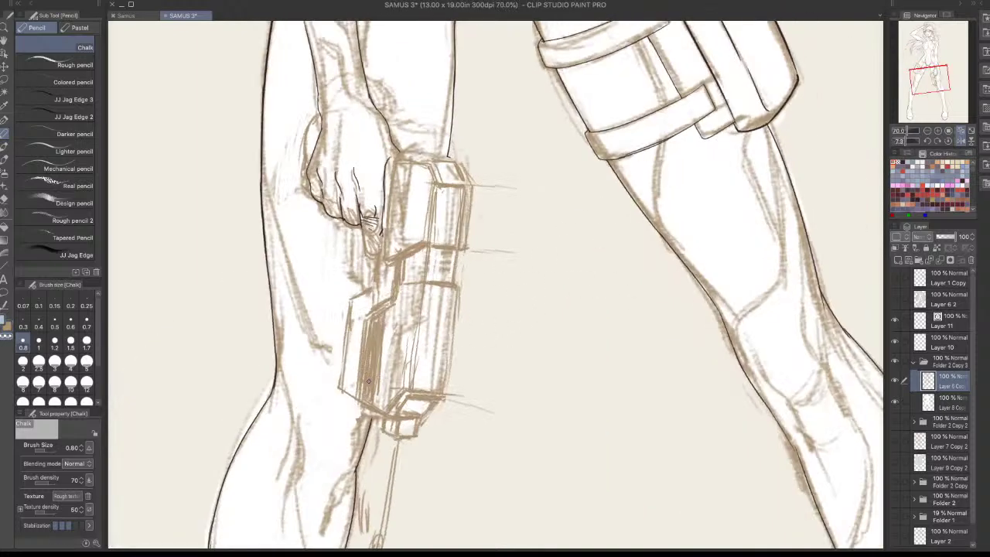
mouse_move(363, 372)
mouse_down()
mouse_move(379, 390)
mouse_move(373, 377)
mouse_up()
drag(362, 360, 376, 367)
mouse_move(364, 352)
mouse_down()
mouse_move(376, 365)
mouse_move(381, 326)
mouse_up()
drag(370, 341, 380, 325)
Erase the stray sketch lines below the fingers and clean up the area beside the back of the hand
drag(416, 242, 372, 252)
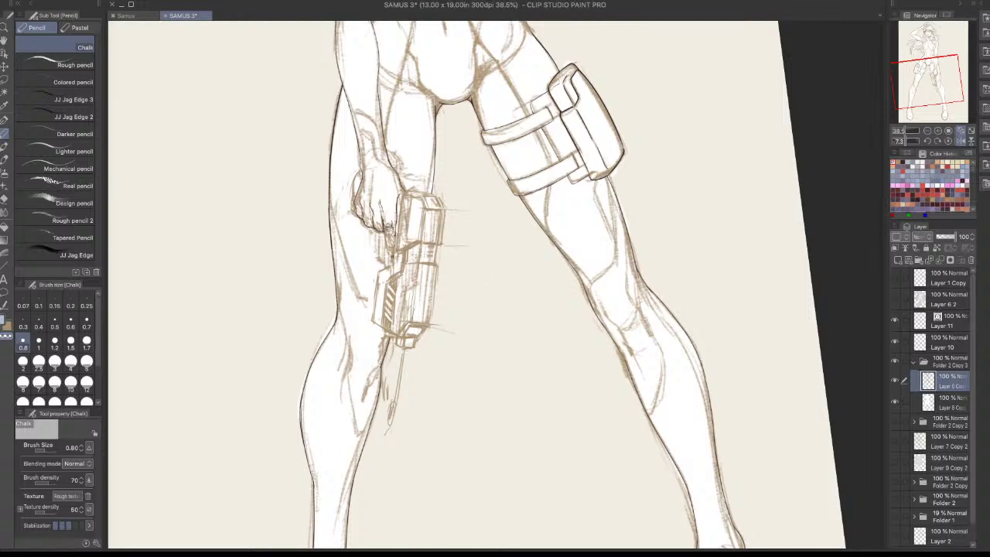
scroll(395, 232, up, 2)
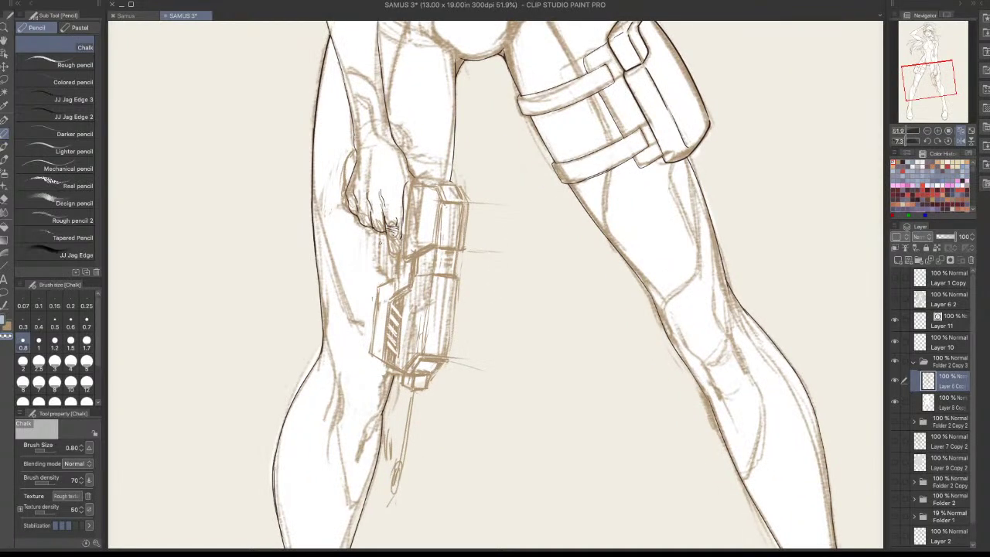
key(c)
drag(380, 243, 393, 264)
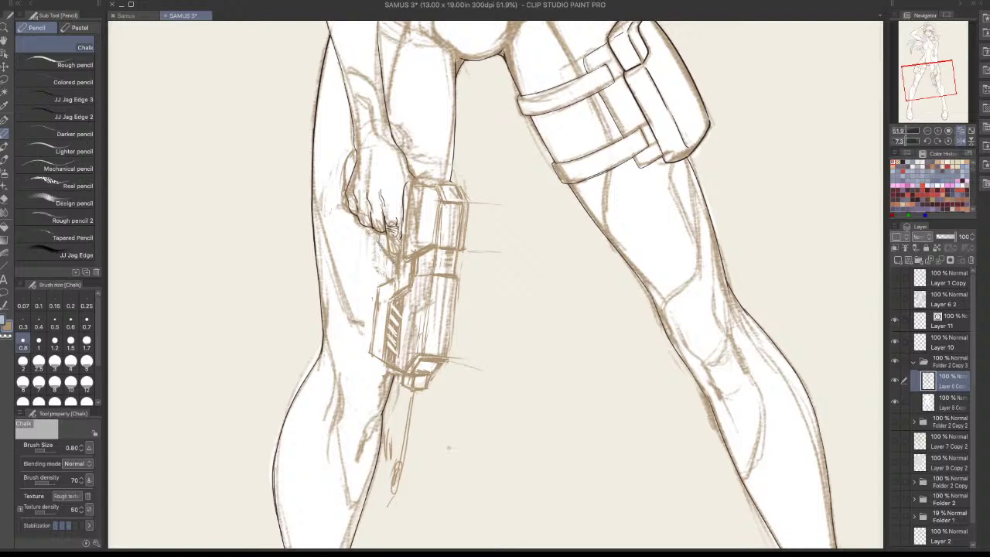
scroll(593, 343, down, 2)
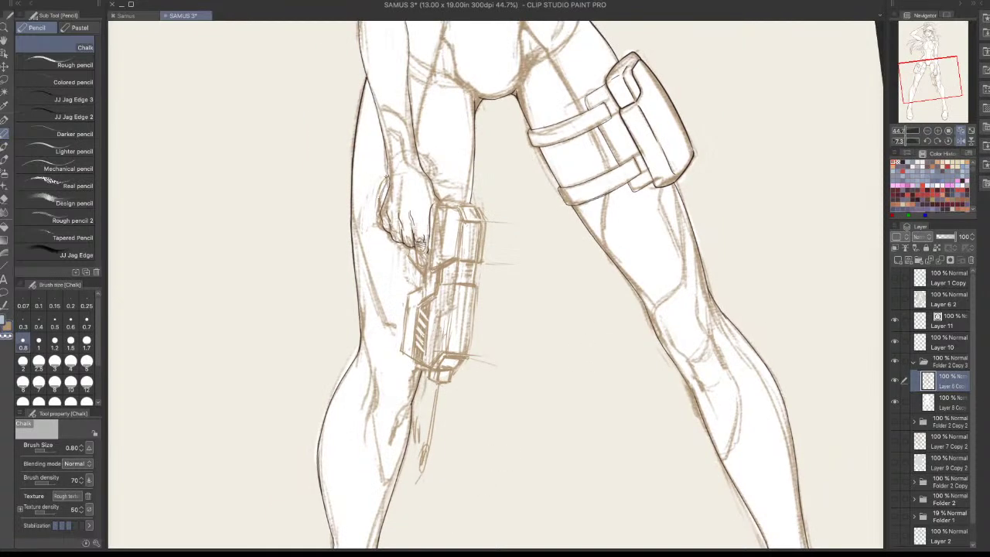
drag(381, 193, 376, 229)
key(c)
Flip the canvas view horizontally and touch up the hand's outer contour against the thigh, checking the whole figure
click(961, 142)
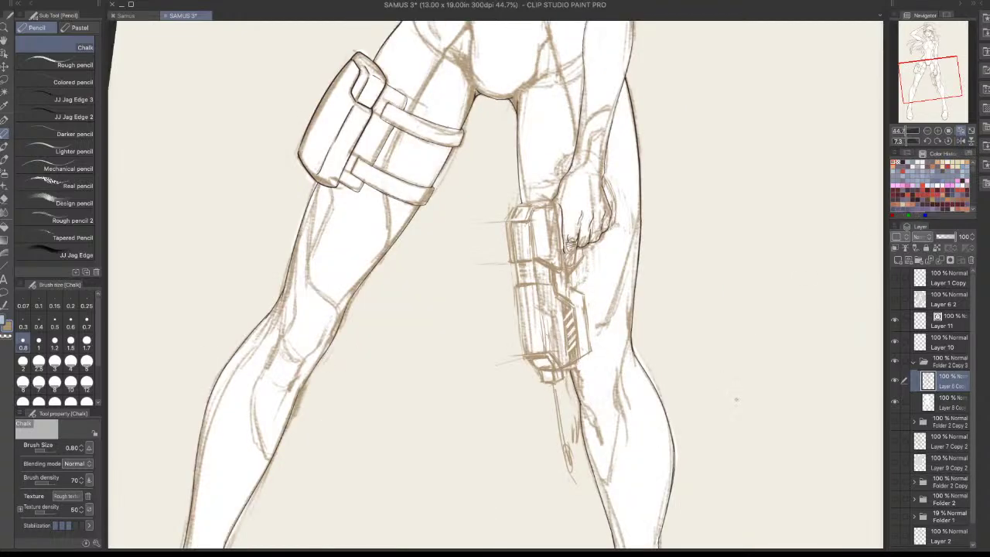
drag(608, 238, 615, 223)
mouse_move(615, 219)
mouse_down()
mouse_move(608, 234)
mouse_move(616, 222)
mouse_up()
mouse_move(533, 219)
mouse_down()
mouse_move(528, 206)
mouse_move(551, 201)
mouse_move(506, 223)
mouse_up()
drag(603, 139, 534, 143)
drag(649, 190, 684, 192)
drag(514, 368, 400, 546)
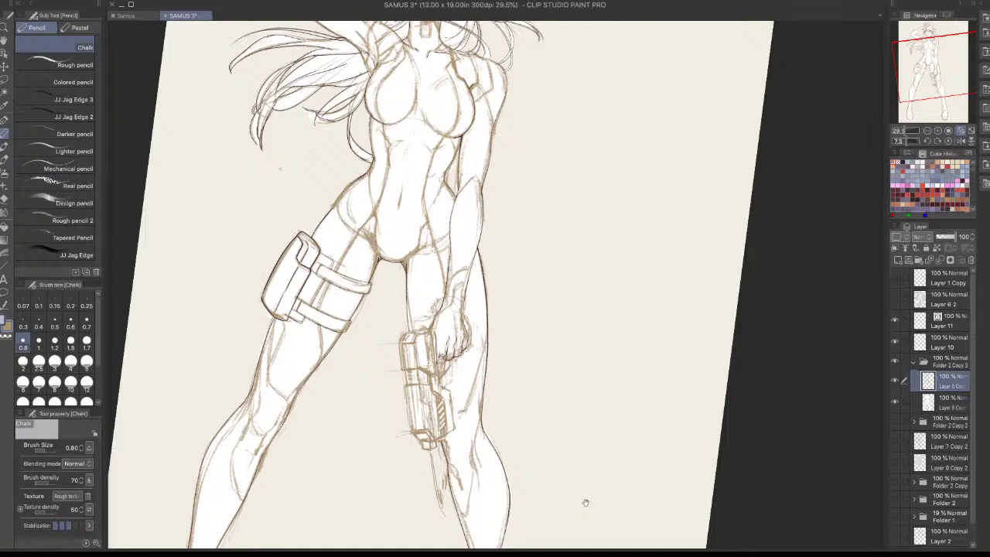
Lower the opacity of the rough sketch folder Folder 2 Copy 3 to 35% and make Layer 10 the active layer
click(948, 343)
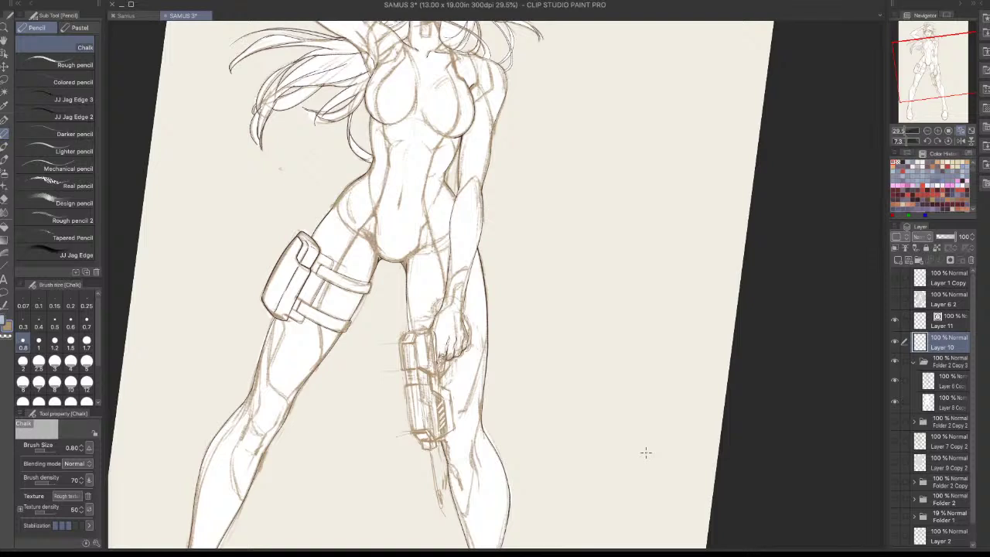
click(947, 361)
drag(947, 236, 943, 237)
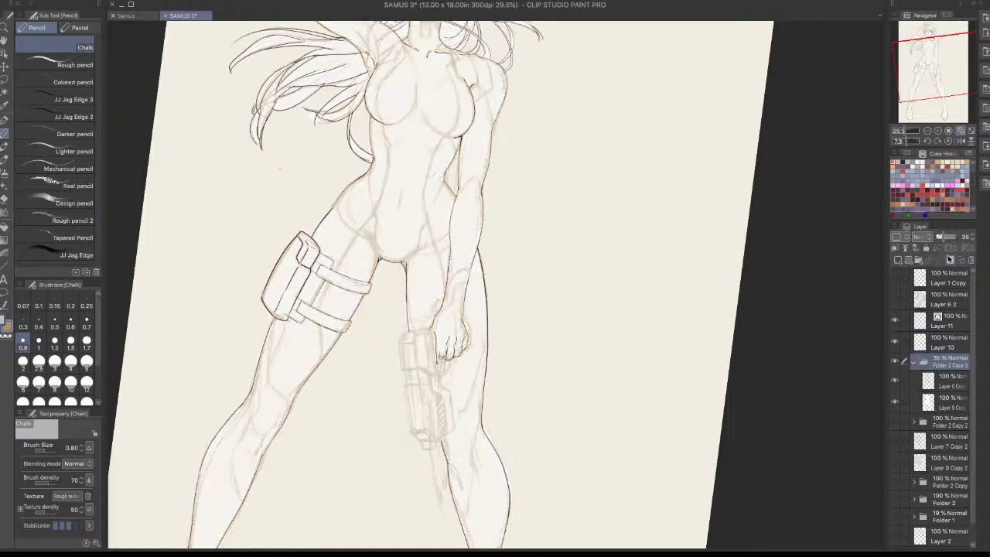
click(956, 338)
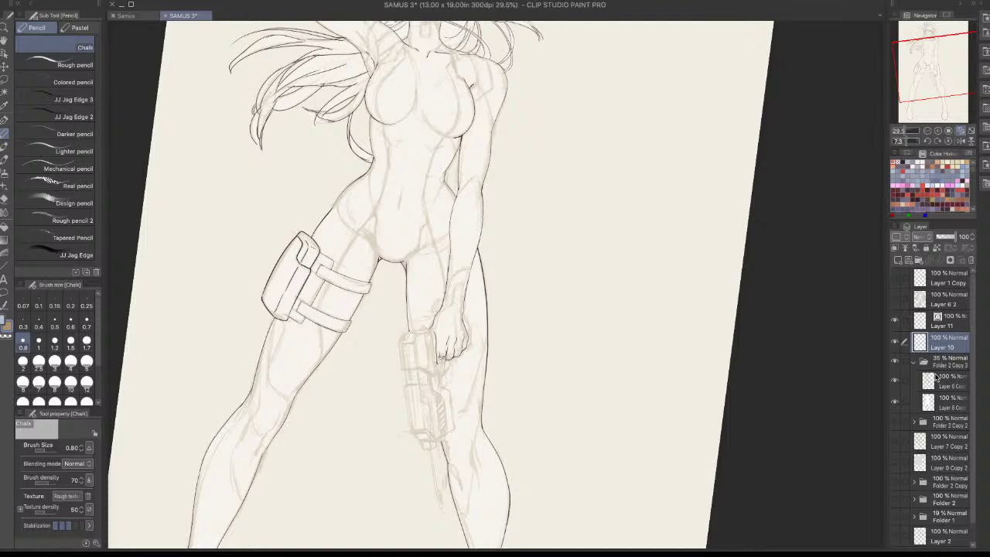
Make Layer 11 active and erase the short inked contour between the wrist and the base of the thumb
click(954, 326)
scroll(346, 356, up, 1)
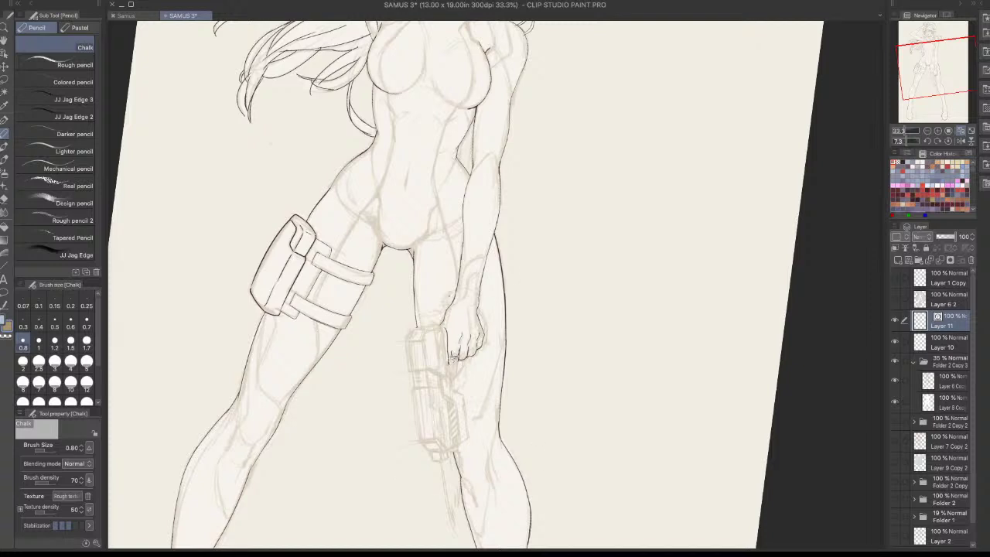
scroll(448, 308, up, 2)
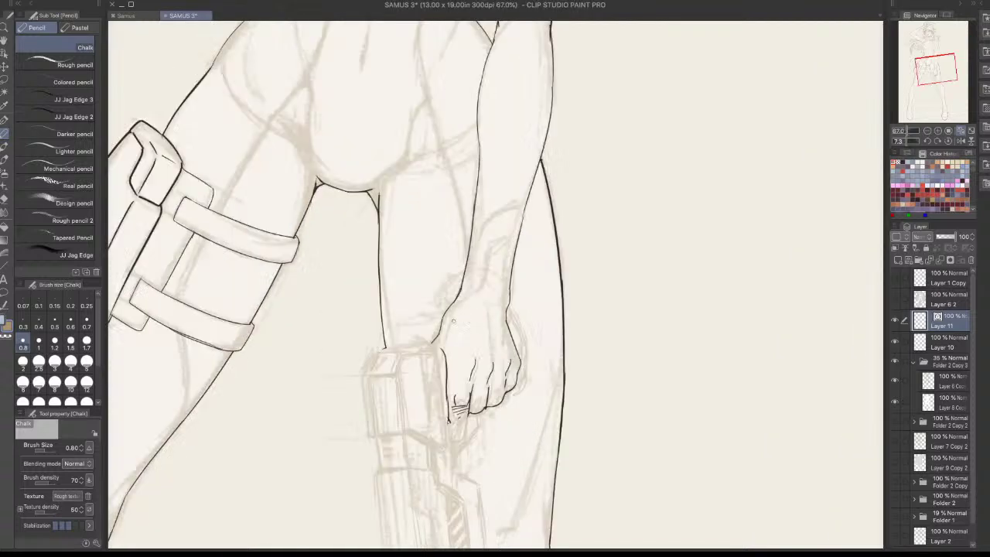
key(e)
mouse_move(448, 322)
mouse_down()
mouse_move(433, 339)
mouse_move(458, 297)
mouse_up()
Switch to the Turnip pen with a dark colour and try inking the contour from the wrist toward the thumb
key(p)
click(902, 162)
drag(460, 292, 440, 314)
key(ctrl+z)
key(p)
key(ctrl+z)
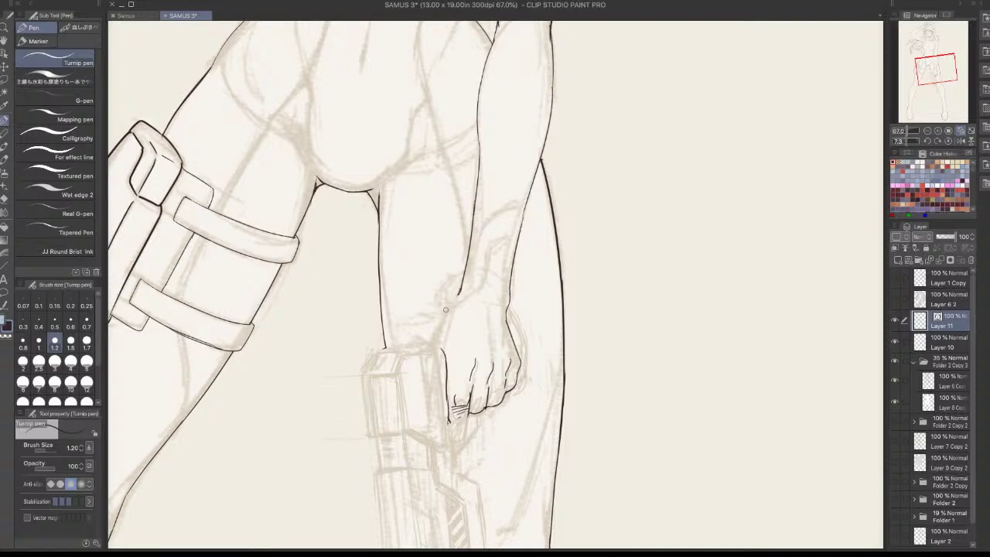
Reduce the Turnip pen's brush size to 0.40, testing a thinner stroke along the wrist contour
key(bracketleft)
key(bracketleft)
key(bracketleft)
key(bracketleft)
key(bracketleft)
key(bracketleft)
key(bracketleft)
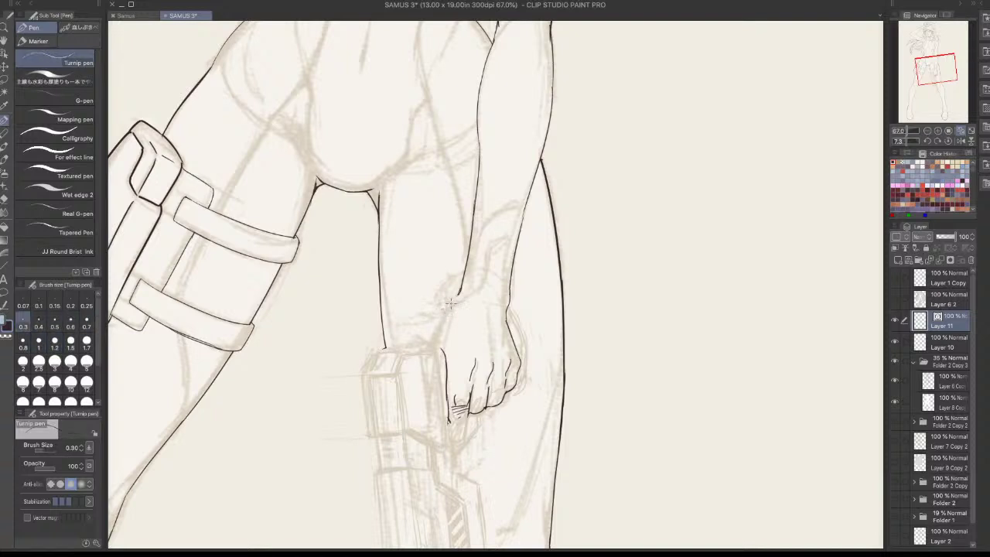
drag(461, 293, 440, 319)
key(ctrl+z)
key(ctrl+z)
key(bracketright)
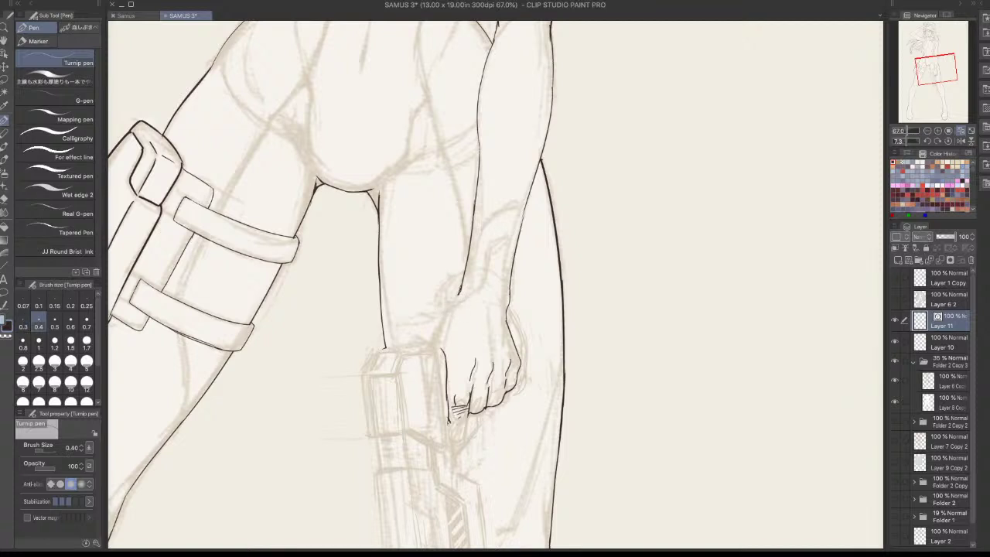
Ink the hand contour from the wrist down to the gun's top edge and check the whole figure
drag(462, 291, 428, 344)
key(ctrl+z)
drag(442, 312, 425, 347)
key(ctrl+z)
drag(441, 313, 431, 343)
scroll(542, 273, down, 4)
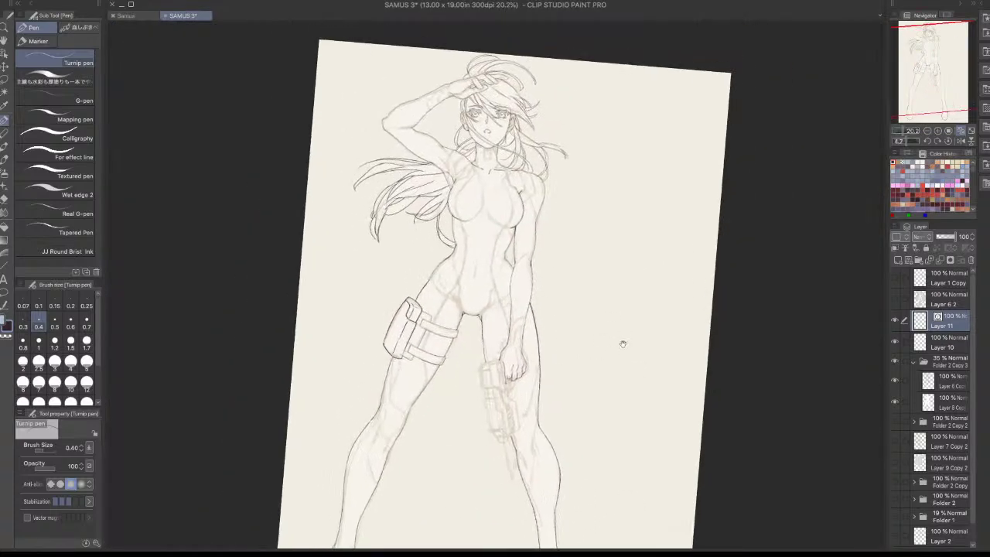
Ink the straight edge at the gun's upper end, between the inner thigh line and the hand
scroll(508, 344, up, 4)
drag(444, 317, 601, 353)
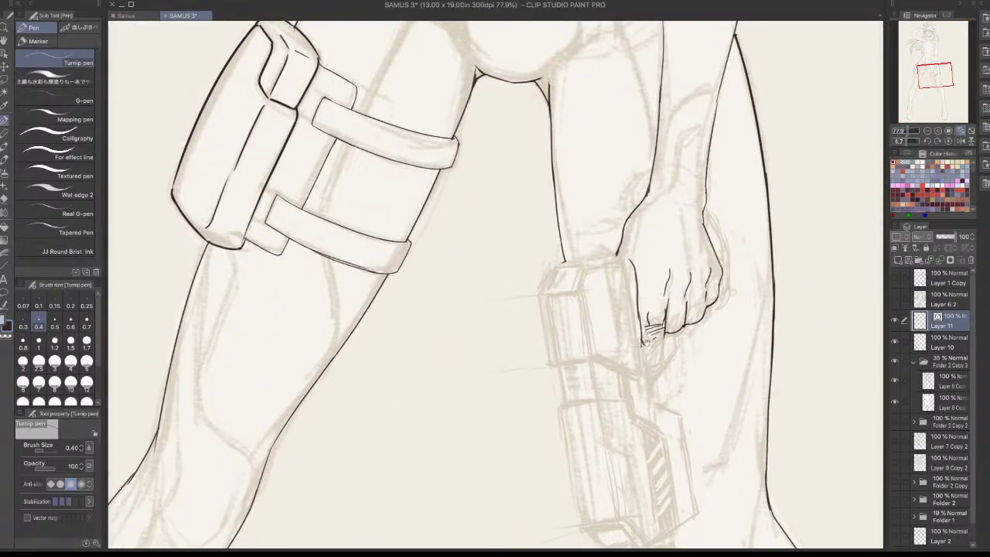
drag(556, 267, 620, 261)
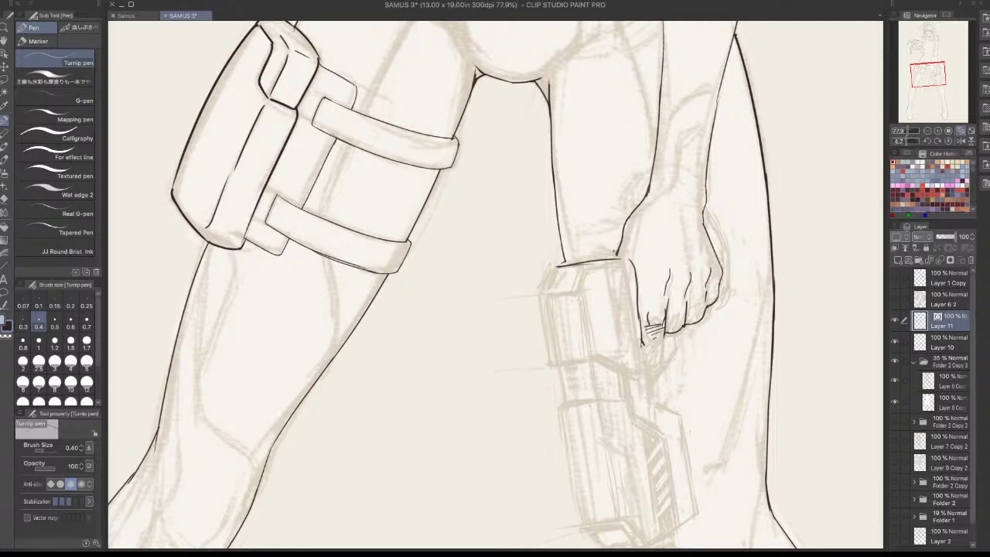
key(ctrl+z)
key(ctrl+z)
Ink the bevelled corner and outer side edge of the gun's upper section, including the notch below it
mouse_move(554, 266)
mouse_down()
mouse_move(618, 262)
mouse_move(556, 266)
mouse_move(539, 292)
mouse_move(552, 367)
mouse_up()
key(ctrl+z)
key(ctrl+z)
key(ctrl+z)
drag(540, 292, 551, 359)
key(ctrl+z)
key(ctrl+z)
drag(541, 291, 582, 513)
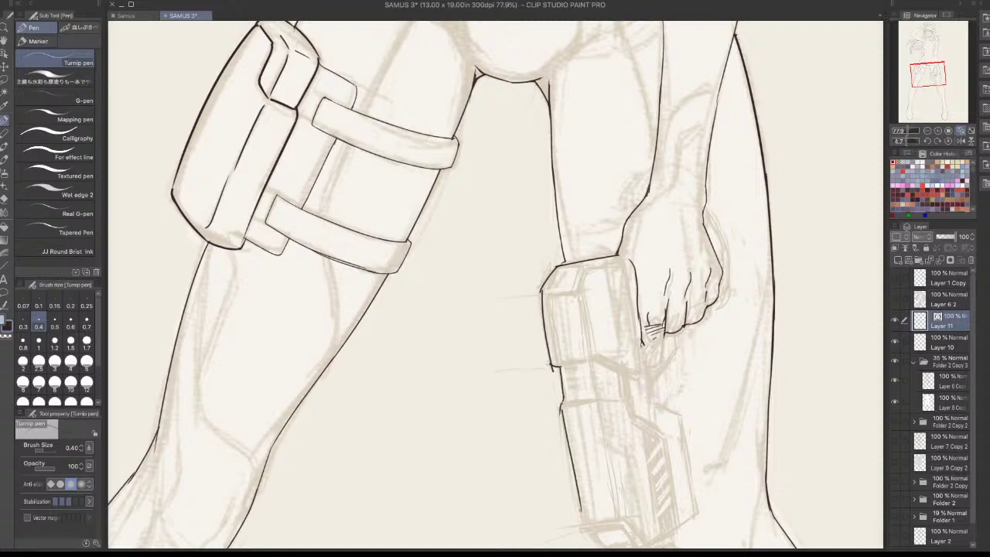
Redraw the long outer edge of the gun's lower section from the notch down to the bevelled muzzle end
drag(570, 469, 546, 326)
key(ctrl+z)
drag(536, 269, 559, 391)
key(ctrl+z)
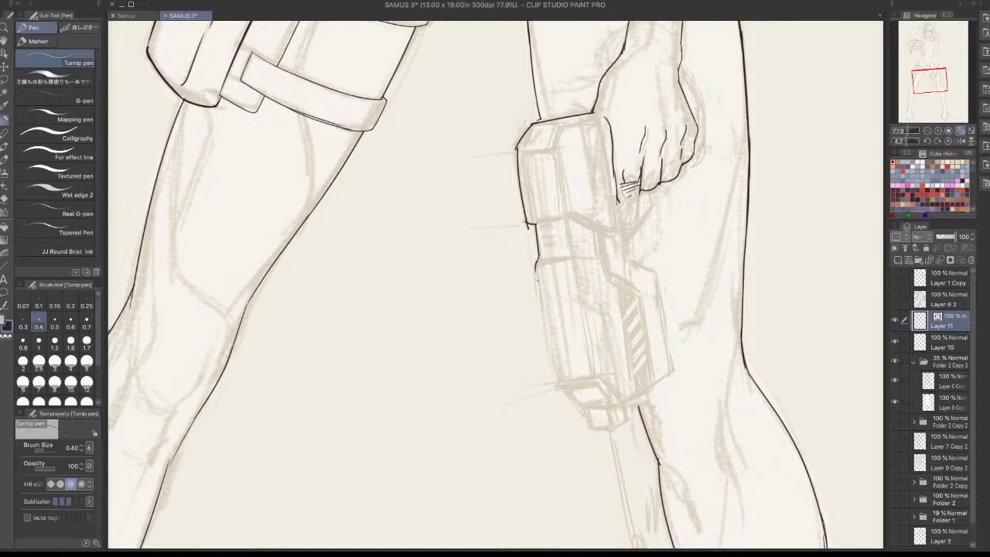
drag(537, 269, 556, 387)
drag(574, 452, 566, 456)
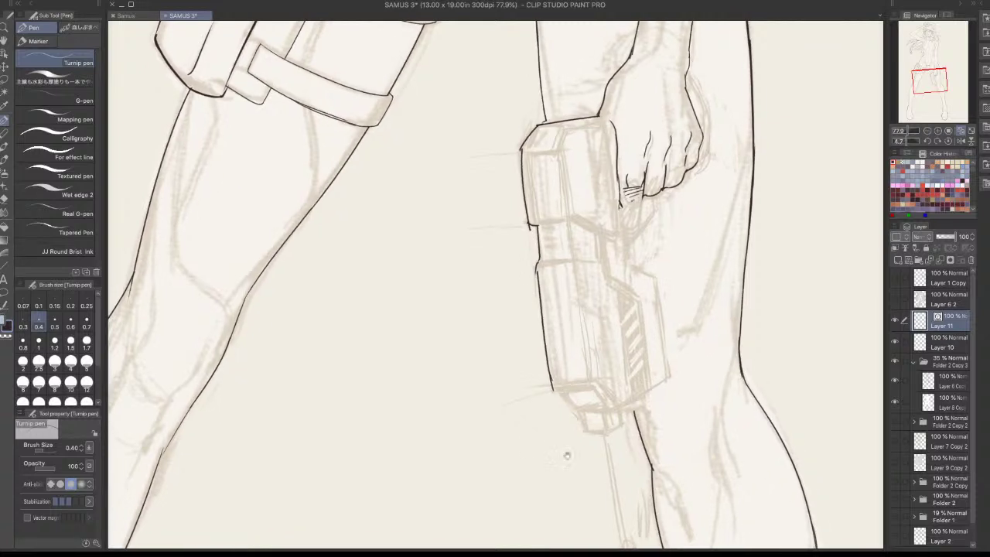
drag(474, 375, 434, 305)
key(ctrl+z)
key(ctrl+z)
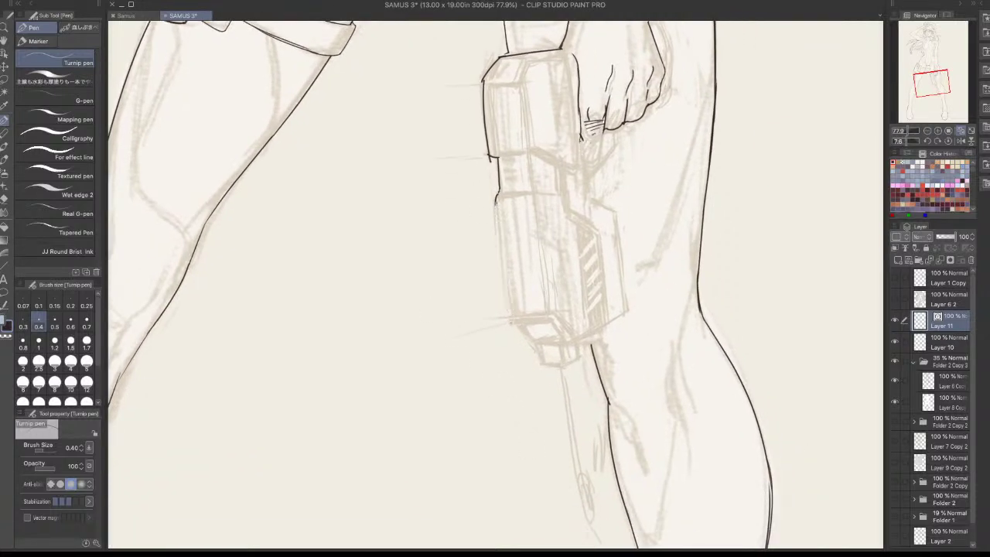
drag(497, 203, 504, 290)
key(ctrl+z)
mouse_move(496, 201)
mouse_down()
mouse_move(517, 326)
mouse_move(499, 213)
mouse_move(509, 320)
mouse_up()
key(ctrl+z)
Rotate the canvas and ink the long outer edge and rear corner of the slatted lower housing
drag(589, 164, 482, 230)
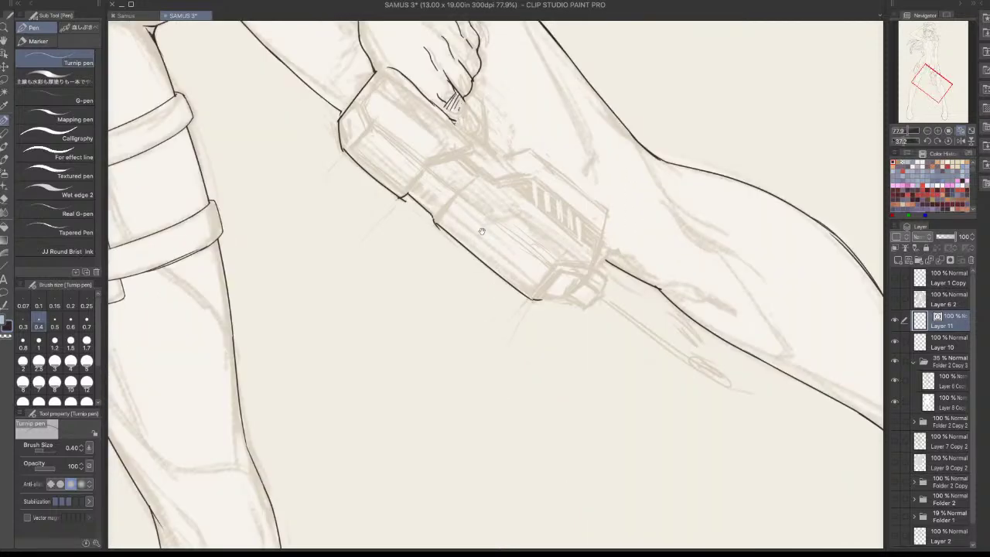
drag(676, 403, 673, 223)
drag(462, 266, 545, 352)
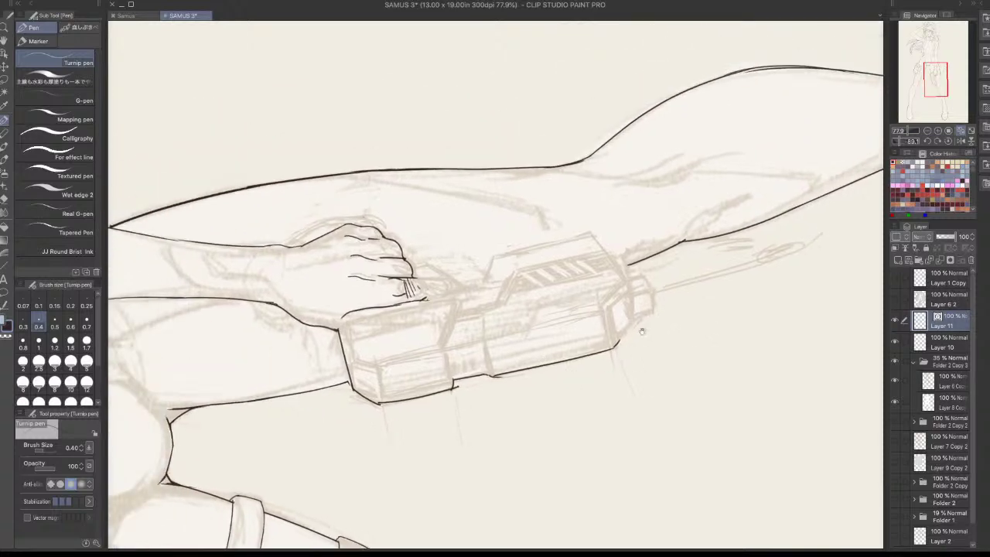
drag(730, 265, 709, 183)
scroll(553, 248, up, 2)
drag(573, 194, 471, 262)
key(ctrl+z)
key(ctrl+z)
mouse_move(574, 192)
mouse_down()
mouse_move(462, 260)
mouse_move(466, 296)
mouse_up()
key(ctrl+z)
key(ctrl+z)
mouse_move(473, 262)
mouse_down()
mouse_move(467, 288)
mouse_move(577, 194)
mouse_up()
key(ctrl+z)
key(ctrl+z)
mouse_move(472, 259)
mouse_down()
mouse_move(589, 189)
mouse_move(472, 259)
mouse_up()
key(ctrl+z)
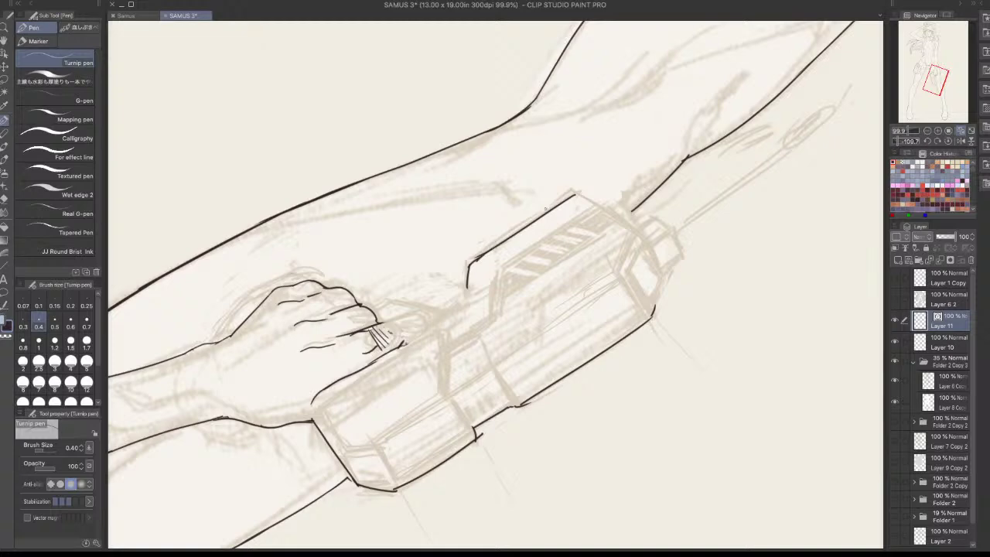
Ink the short slanted edge that closes the slatted housing at the muzzle end
drag(702, 170, 517, 51)
mouse_move(705, 142)
mouse_down()
mouse_move(707, 257)
mouse_move(688, 193)
mouse_up()
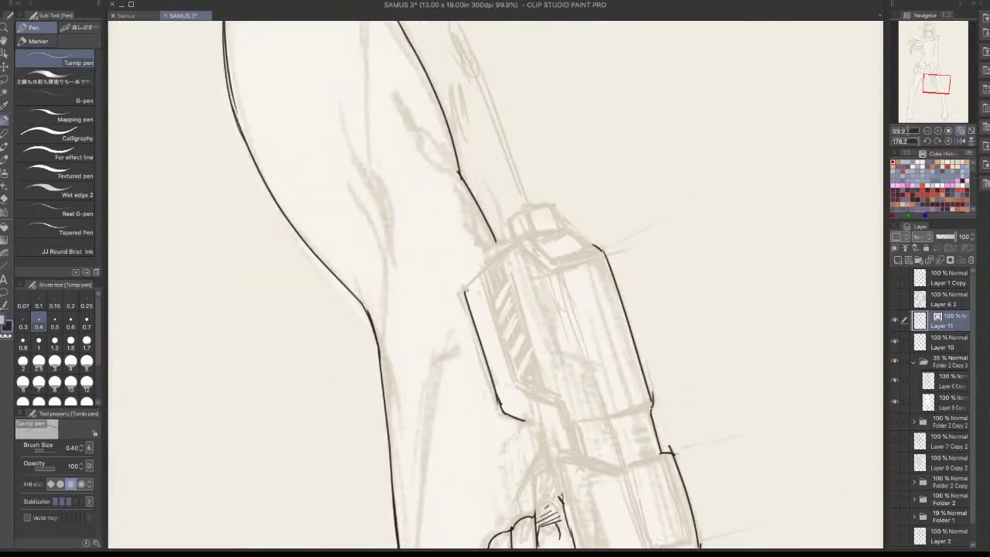
mouse_move(465, 292)
mouse_down()
mouse_move(493, 264)
mouse_move(468, 285)
mouse_move(484, 269)
mouse_up()
key(ctrl+z)
key(ctrl+z)
key(ctrl+z)
key(ctrl+z)
drag(500, 262, 524, 236)
key(ctrl+z)
drag(486, 271, 534, 229)
drag(732, 250, 674, 126)
key(ctrl+z)
key(ctrl+z)
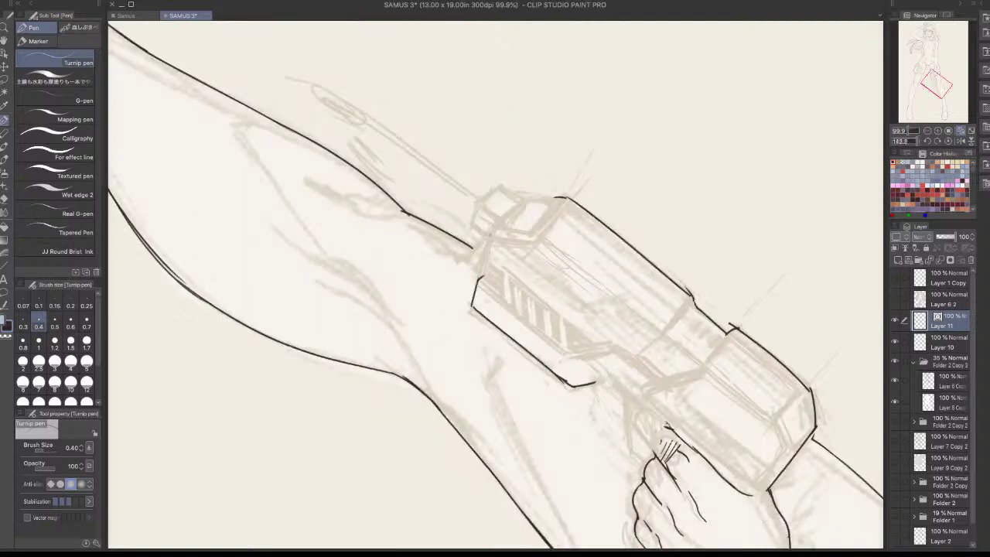
Ink the bevelled front contour of the gun's main body between the slatted housing and the outer edge
mouse_move(486, 265)
mouse_down()
mouse_move(490, 231)
mouse_move(485, 267)
mouse_up()
key(ctrl+z)
key(ctrl+z)
drag(493, 230, 486, 265)
drag(499, 225, 523, 204)
Ink the side and front edges of the small nozzle protruding from the gun's muzzle end
mouse_move(580, 121)
mouse_down()
mouse_move(459, 116)
mouse_move(411, 241)
mouse_up()
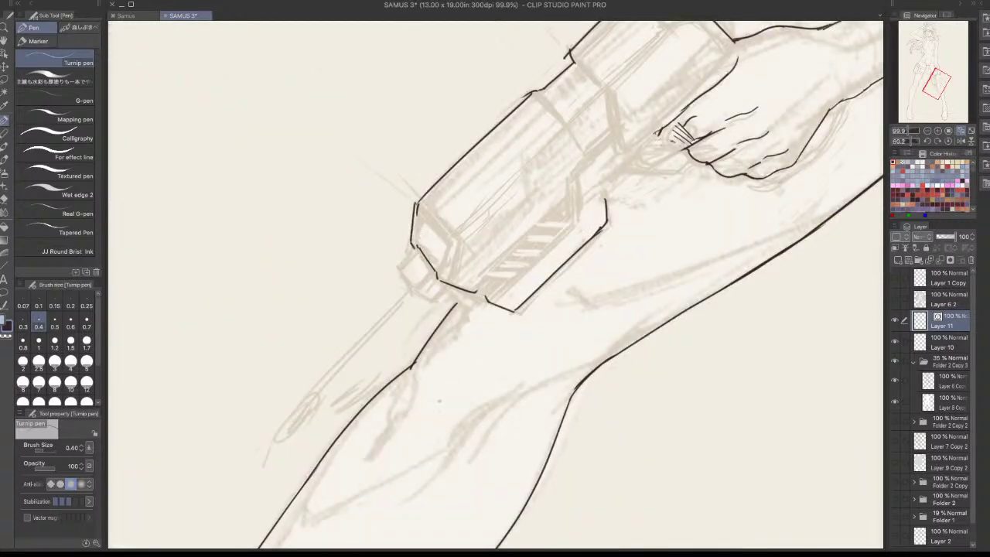
drag(418, 246, 404, 276)
key(ctrl+z)
key(ctrl+z)
key(ctrl+z)
drag(681, 213, 687, 339)
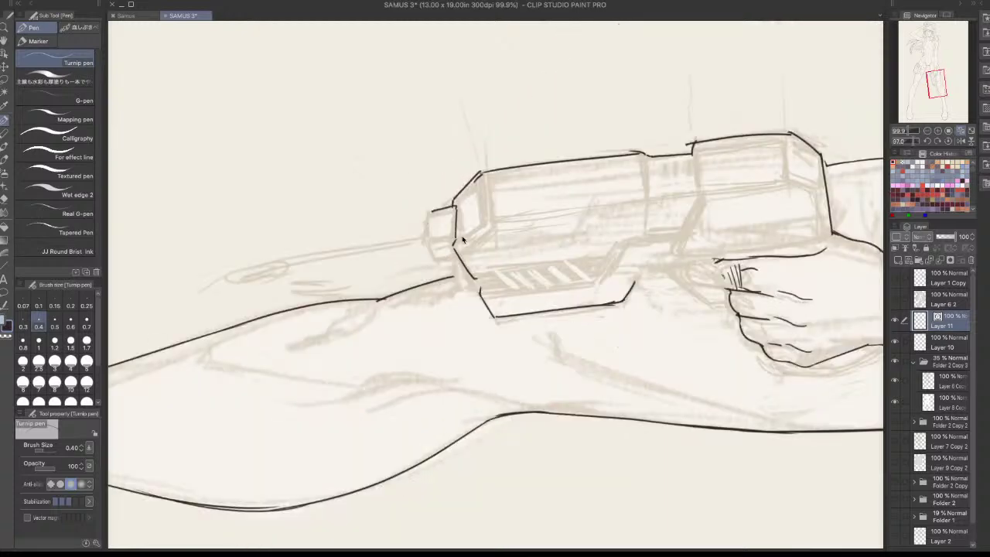
drag(432, 211, 426, 244)
key(ctrl+z)
mouse_move(429, 211)
mouse_down()
mouse_move(426, 245)
mouse_move(438, 264)
mouse_up()
key(ctrl+z)
Close the nozzle outline with a short edge back to the gun body
drag(722, 186, 605, 64)
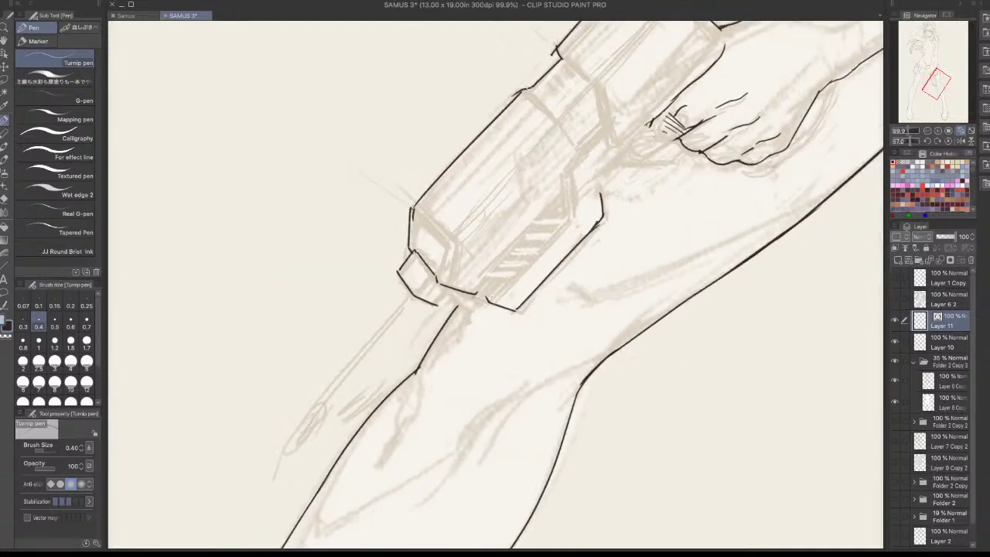
drag(438, 305, 452, 290)
key(ctrl+z)
key(ctrl+z)
key(ctrl+z)
Ink the long straight inner edge of the slatted panel along the gun body
drag(533, 222, 472, 291)
key(ctrl+z)
drag(570, 198, 469, 292)
key(ctrl+z)
drag(566, 188, 472, 293)
key(ctrl+z)
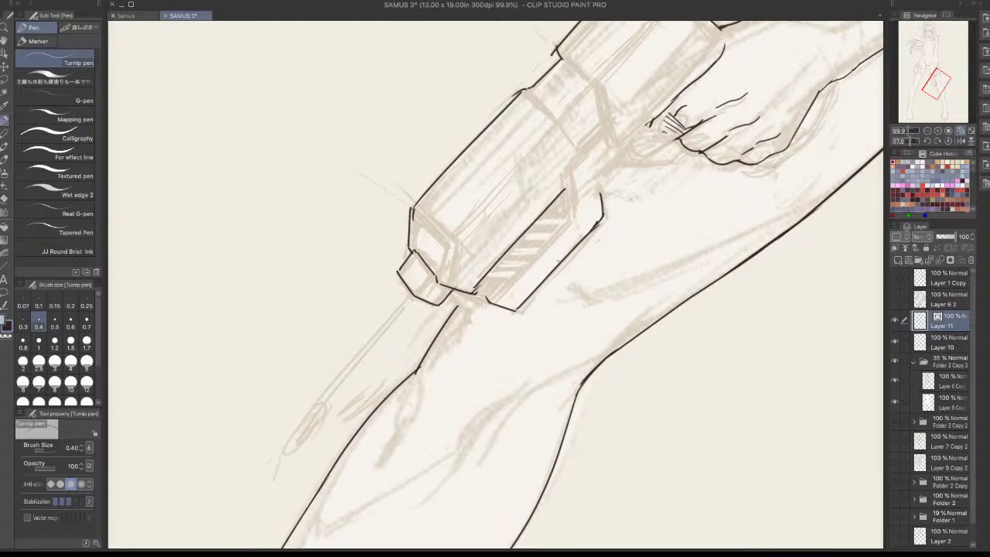
Extend the slatted housing's rear edge up to the gun body
drag(618, 375, 397, 393)
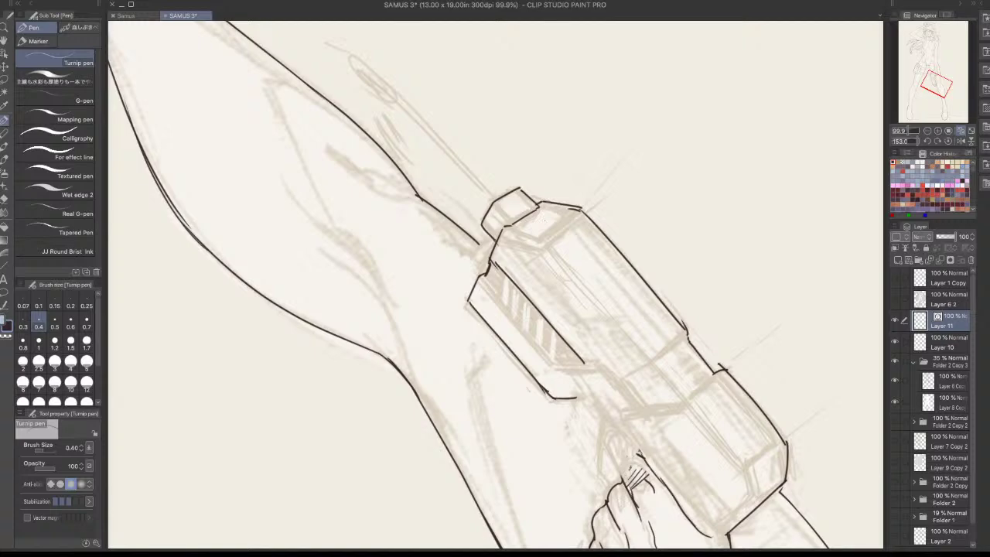
scroll(589, 224, down, 4)
drag(705, 415, 616, 199)
scroll(601, 196, up, 7)
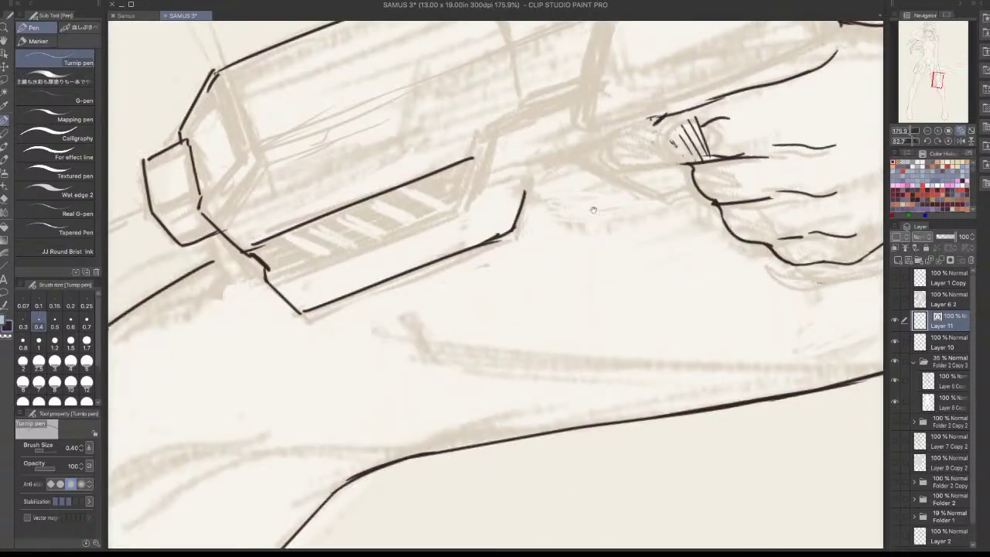
drag(540, 147, 525, 192)
key(ctrl+z)
drag(537, 140, 524, 204)
key(ctrl+z)
Ink the gun body's underside edge from the slatted housing to the hand
drag(534, 158, 594, 136)
key(ctrl+z)
key(ctrl+z)
drag(534, 157, 655, 117)
key(ctrl+z)
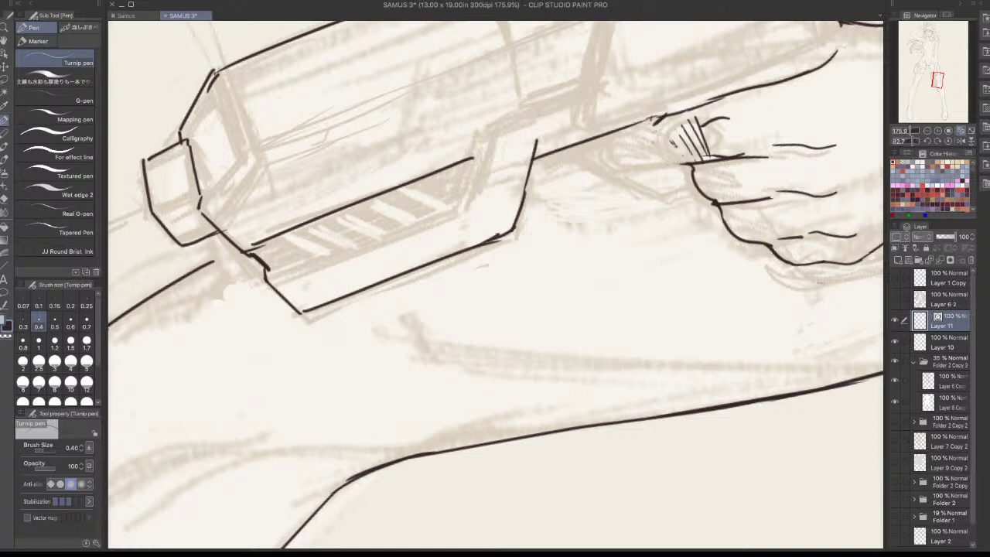
drag(540, 158, 563, 151)
Try inking a stepped, wavy front outline for the trigger guard between the gun's underside and the fingers
mouse_move(730, 217)
mouse_down()
mouse_move(597, 387)
mouse_move(504, 274)
mouse_up()
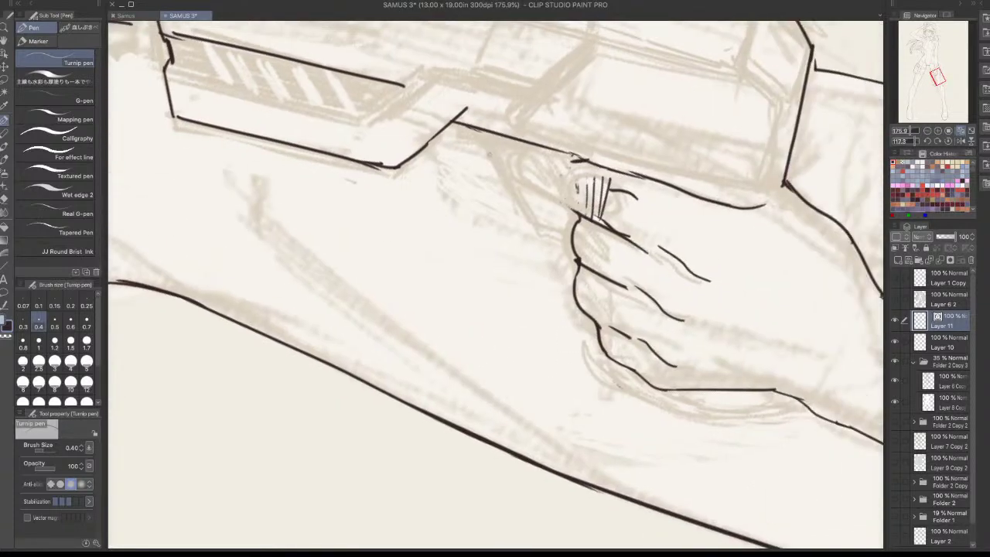
mouse_move(484, 132)
mouse_down()
mouse_move(500, 174)
mouse_move(492, 151)
mouse_move(505, 160)
mouse_move(508, 192)
mouse_move(526, 205)
mouse_move(548, 285)
mouse_move(573, 291)
mouse_up()
key(ctrl+z)
key(ctrl+z)
key(ctrl+z)
key(ctrl+z)
key(ctrl+z)
key(ctrl+z)
scroll(611, 133, down, 3)
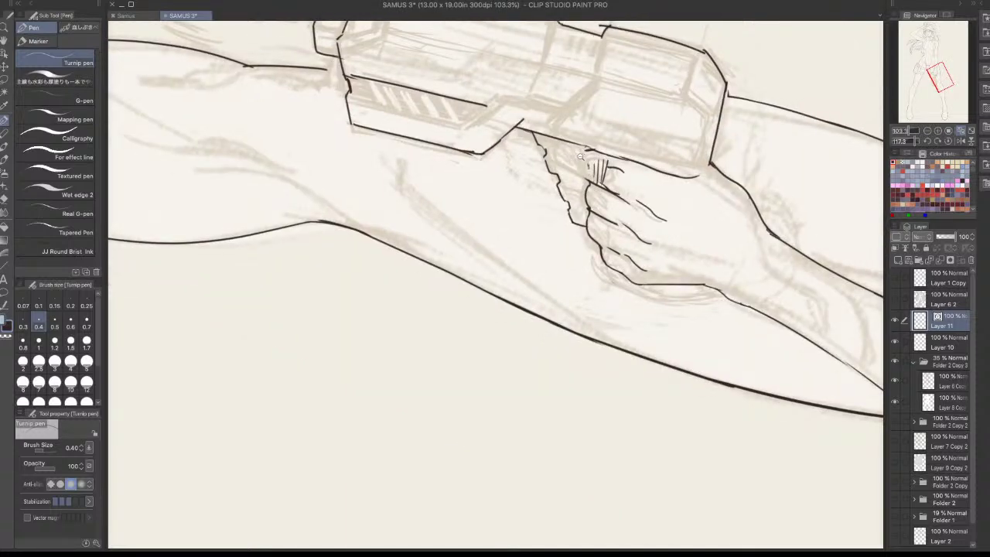
key(ctrl+z)
Try joining the stepped trigger guard outline to the fingers with a straight lower edge
scroll(684, 45, up, 5)
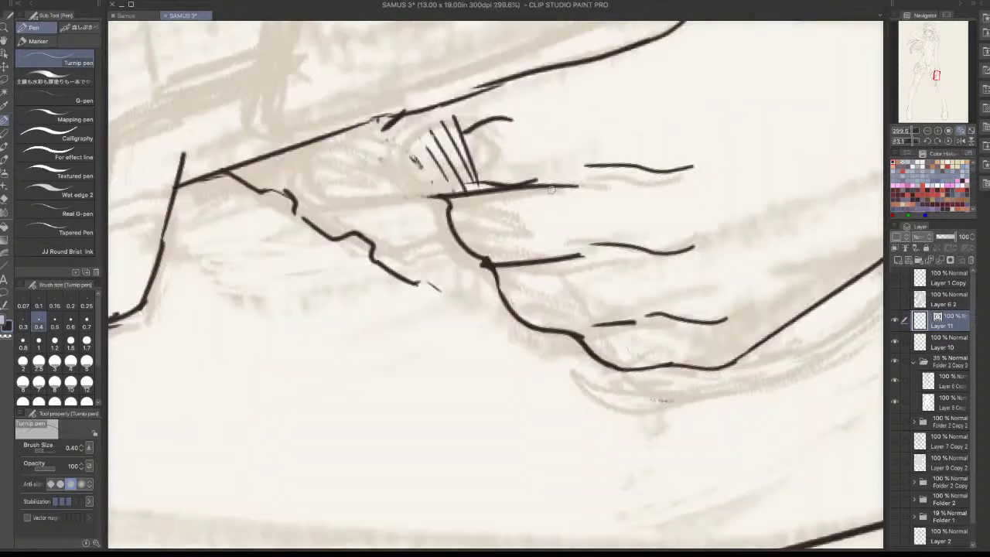
drag(418, 281, 475, 259)
key(ctrl+z)
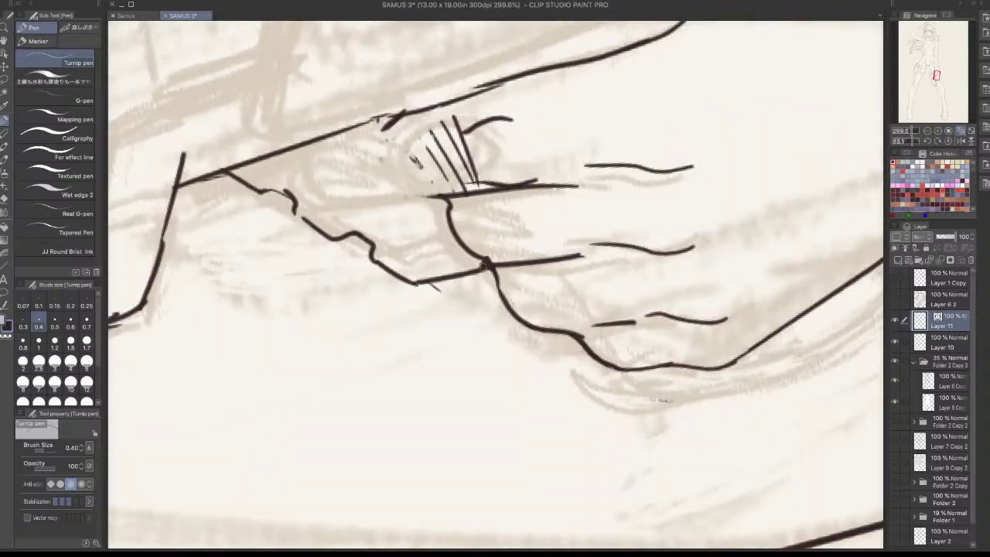
scroll(456, 259, down, 2)
key(ctrl+z)
key(ctrl+z)
key(ctrl+z)
key(ctrl+z)
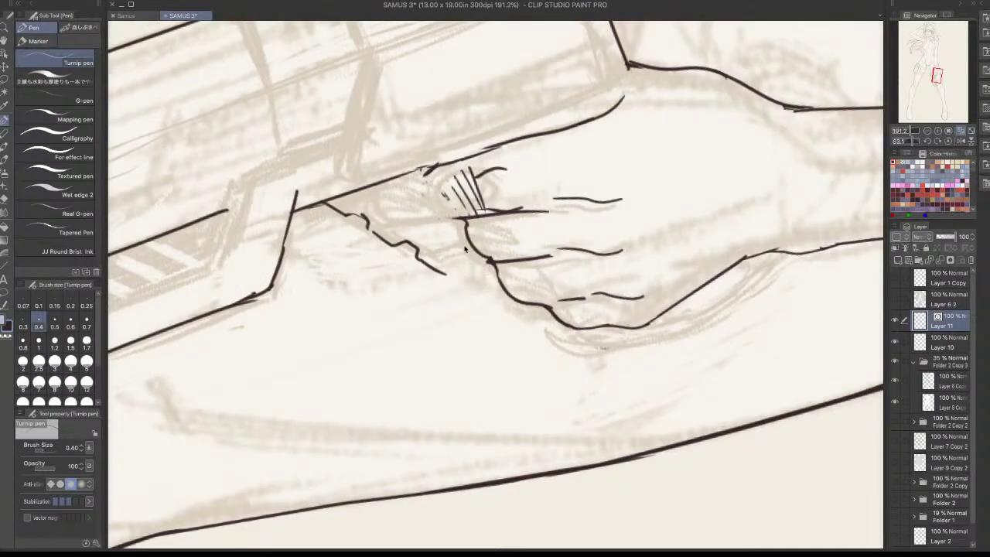
Try a shorter trigger guard outline that ends at the top of the uppermost finger
drag(405, 243, 468, 225)
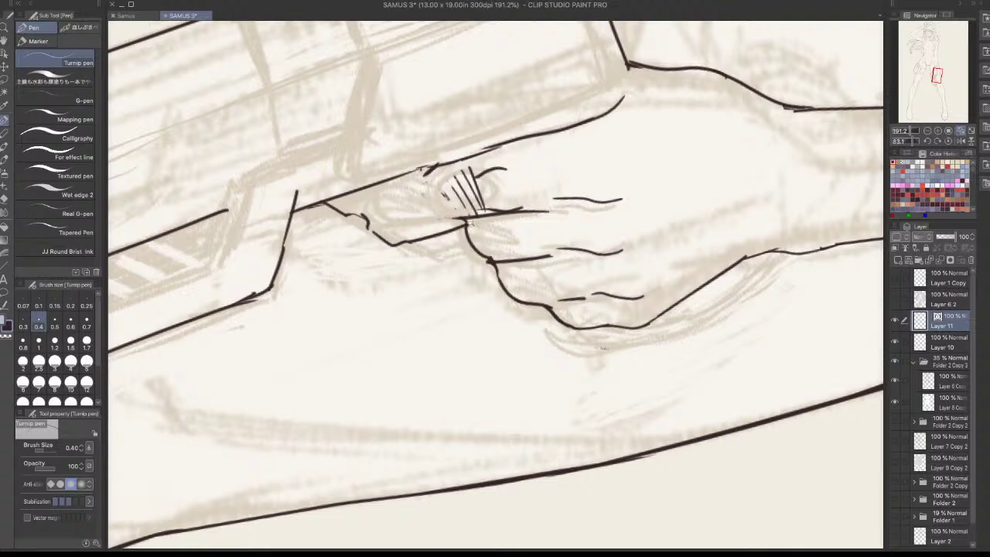
scroll(449, 232, down, 2)
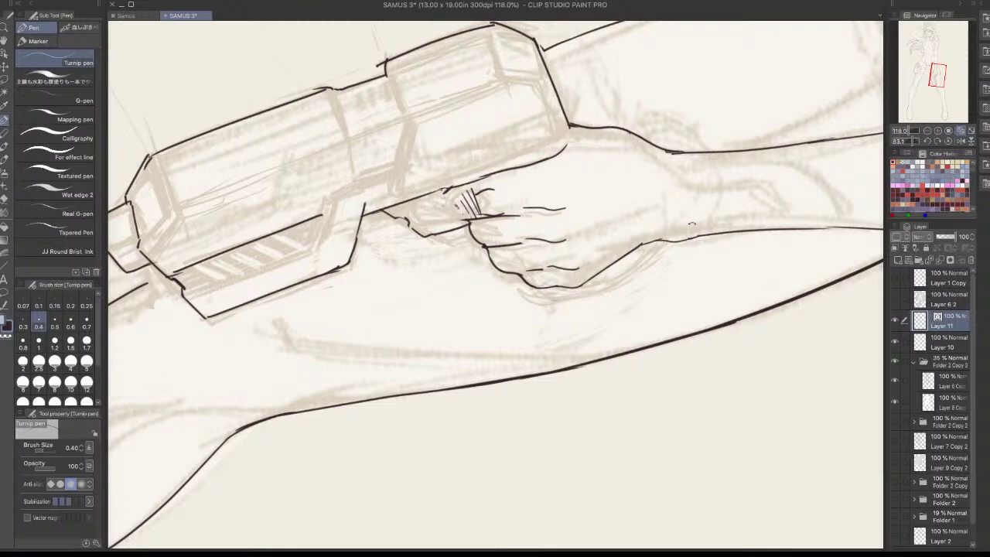
scroll(691, 227, up, 3)
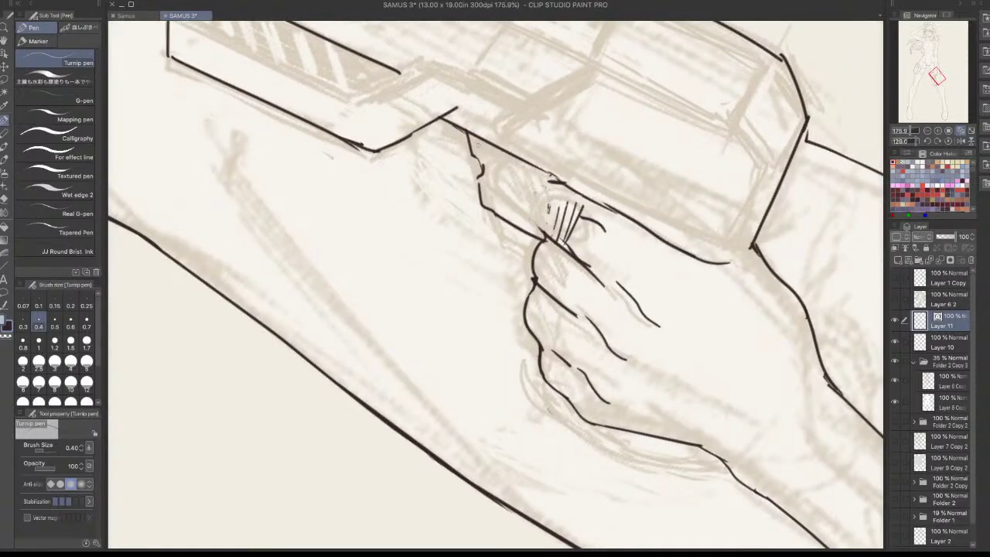
key(ctrl+z)
key(ctrl+z)
Ink a straight front edge for the trigger guard and try its lower edge toward the fingers
drag(468, 133, 486, 213)
key(ctrl+z)
drag(467, 131, 497, 239)
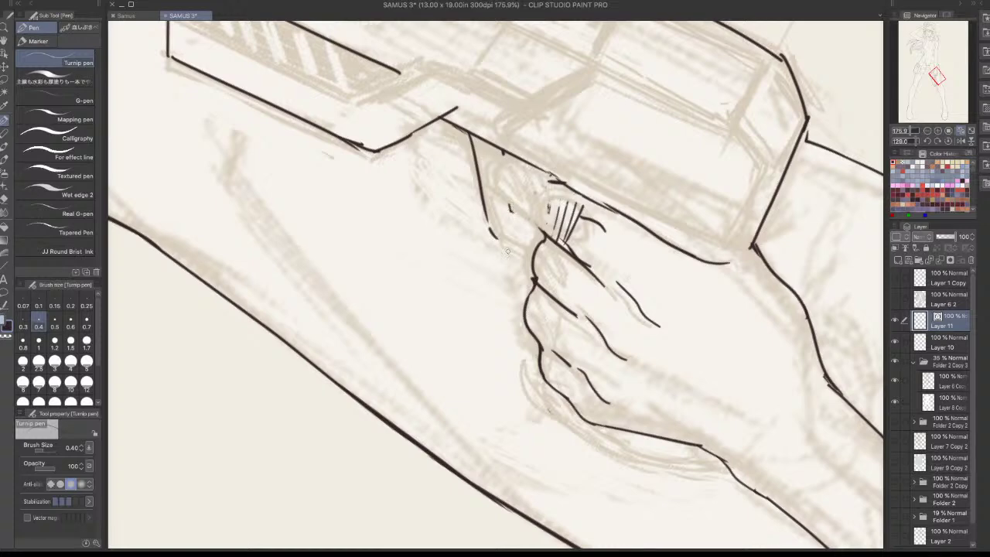
drag(490, 233, 537, 261)
key(ctrl+z)
drag(493, 234, 535, 263)
key(ctrl+z)
Ink the trigger guard's lower edge across to the uppermost finger and erase the overlapping finger contour and stray line ends
drag(681, 408, 699, 196)
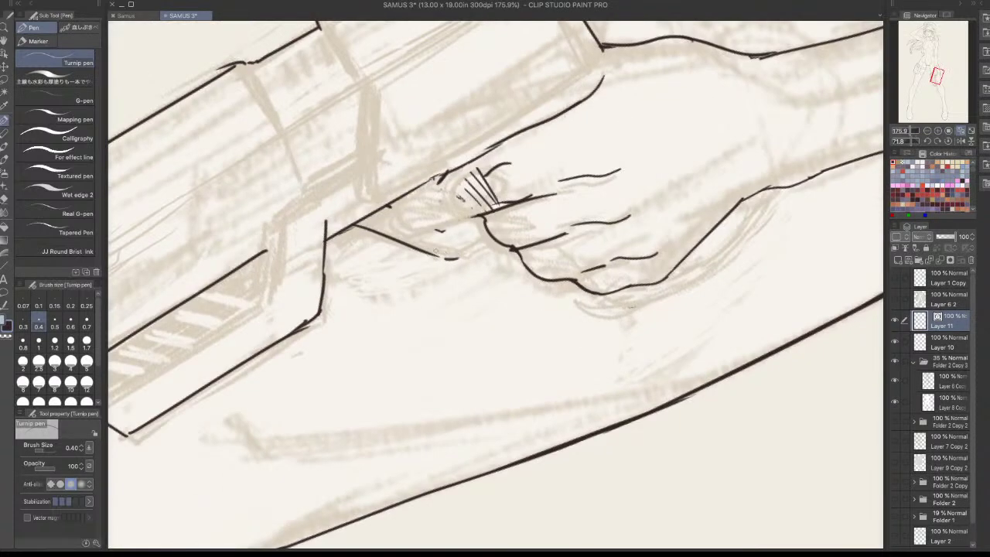
drag(435, 255, 544, 207)
key(c)
mouse_move(461, 259)
mouse_down()
mouse_move(444, 258)
mouse_move(517, 217)
mouse_move(473, 217)
mouse_up()
key(c)
key(ctrl+z)
key(c)
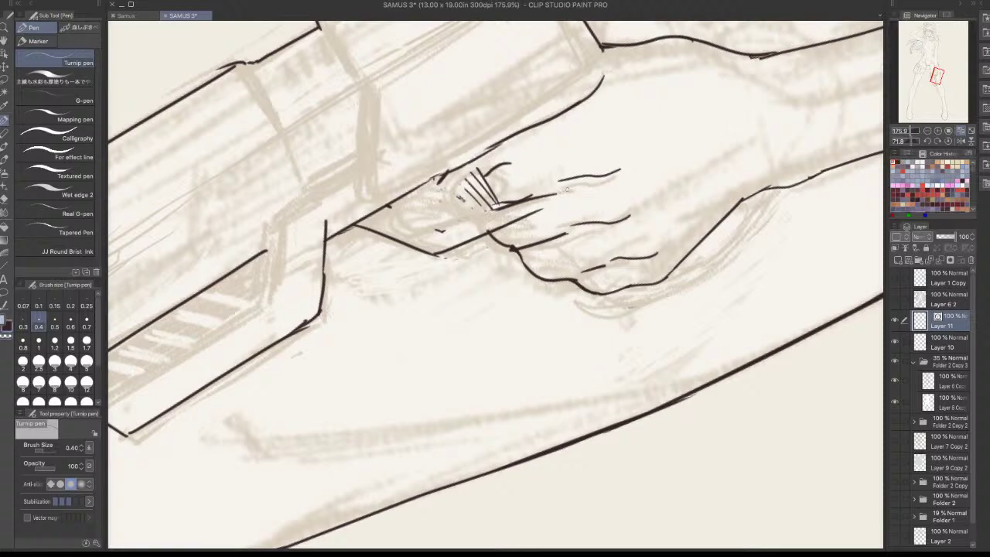
Ink a short stroke rounding off the end of the crease below the index finger at the knuckles
drag(541, 198, 542, 209)
scroll(596, 191, down, 3)
drag(642, 157, 459, 495)
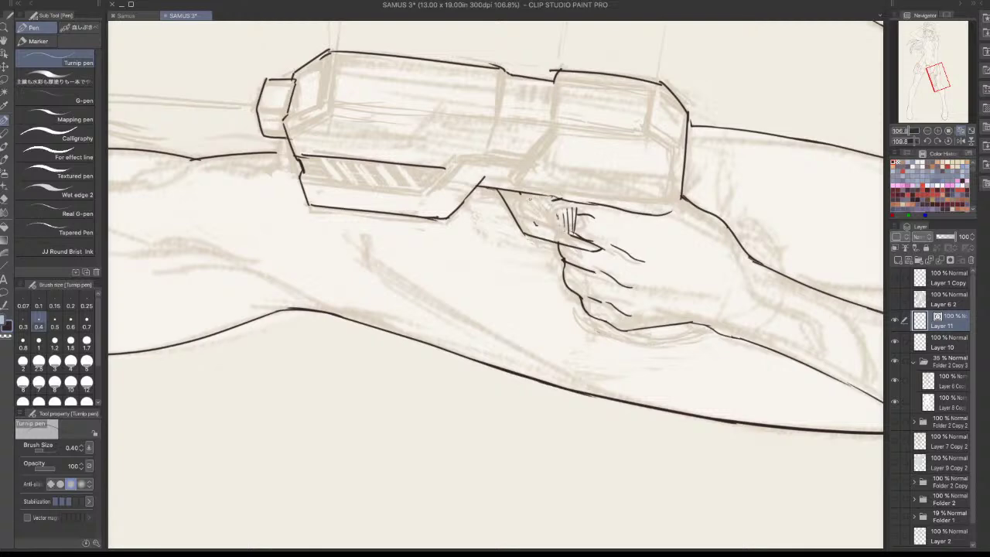
Try inking the index finger's contour inside the trigger guard
drag(533, 193, 550, 232)
key(super+z)
drag(734, 320, 673, 121)
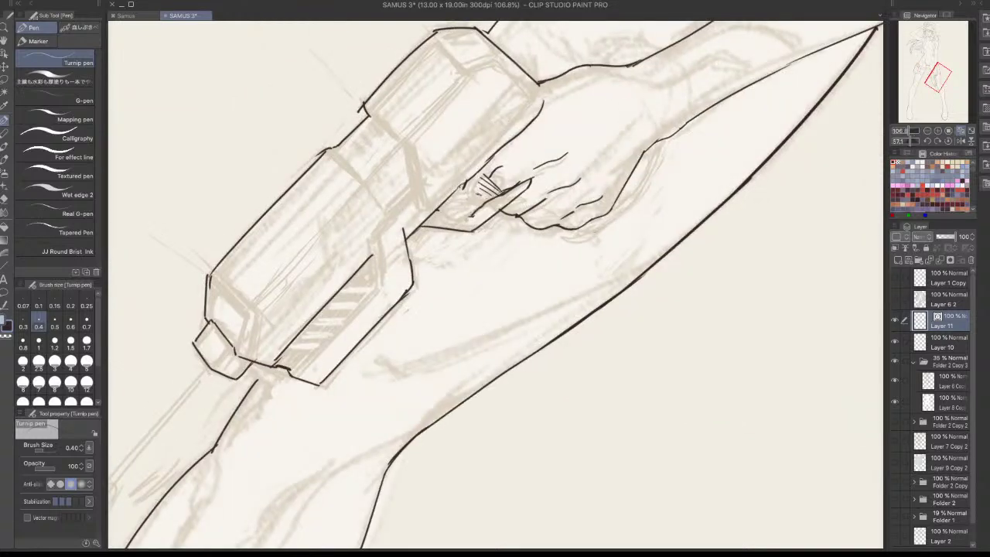
key(super+z)
drag(501, 192, 461, 223)
key(super+z)
key(super+z)
drag(464, 186, 440, 211)
key(super+z)
key(super+z)
key(super+z)
Ink the rounded index fingertip inside the trigger guard, meeting the gun's lower edge
drag(469, 180, 437, 210)
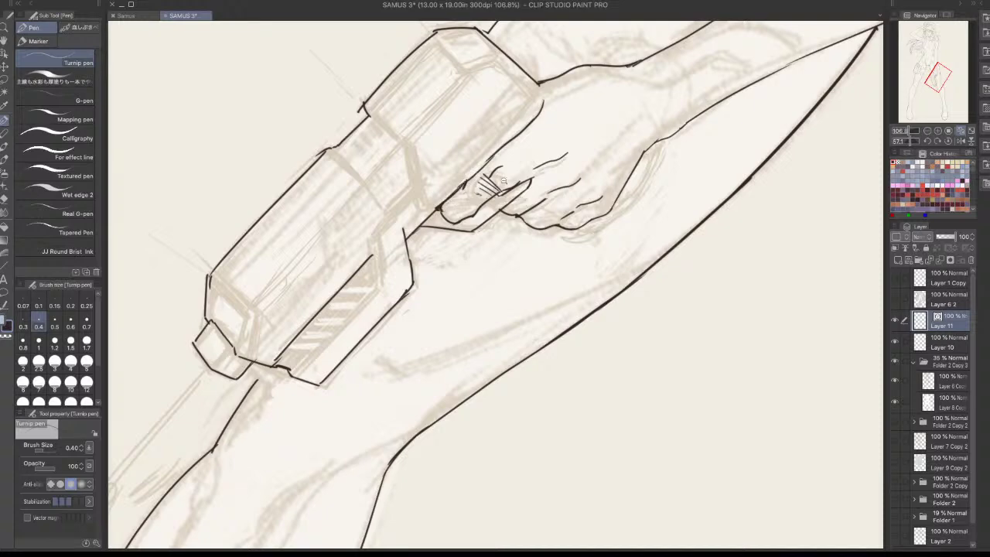
drag(503, 181, 458, 186)
drag(655, 220, 539, 440)
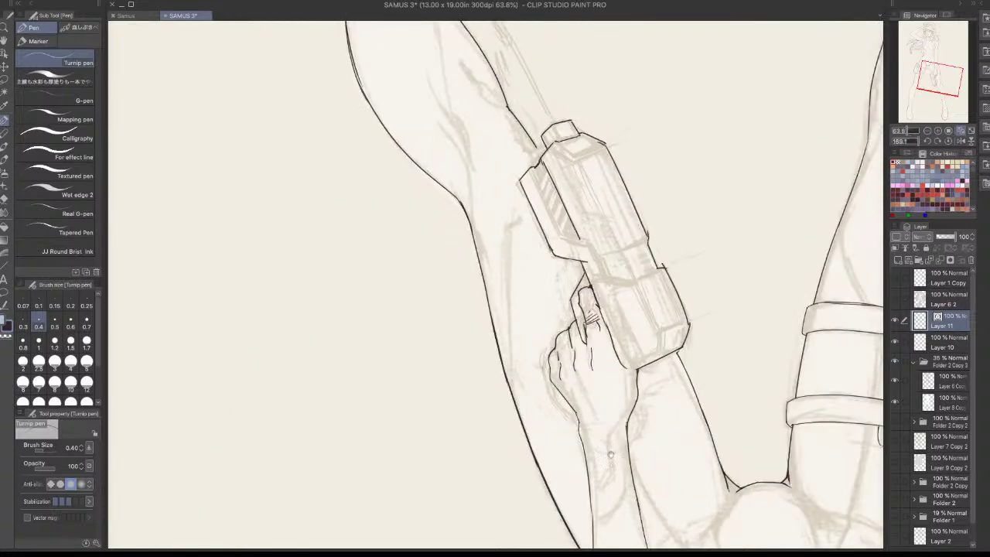
Redraw the index finger's outer edge as a straighter line toward the knuckles and erase the old wavy contour
scroll(608, 295, up, 4)
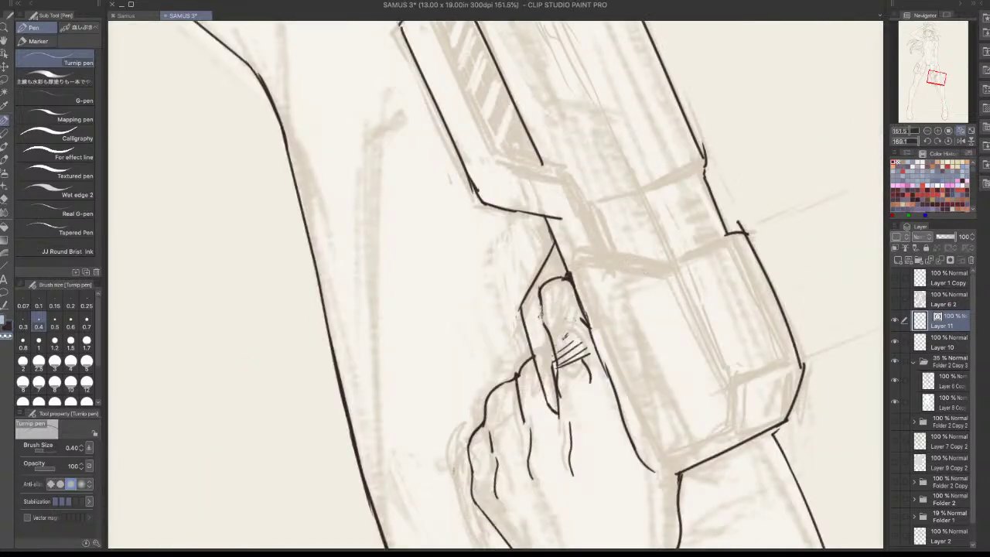
mouse_move(541, 315)
mouse_down()
mouse_move(542, 296)
mouse_move(549, 339)
mouse_up()
key(c)
drag(543, 289, 554, 346)
drag(544, 288, 557, 374)
key(ctrl+z)
key(ctrl+z)
mouse_move(553, 354)
mouse_down()
mouse_move(560, 382)
mouse_move(558, 375)
mouse_up()
key(c)
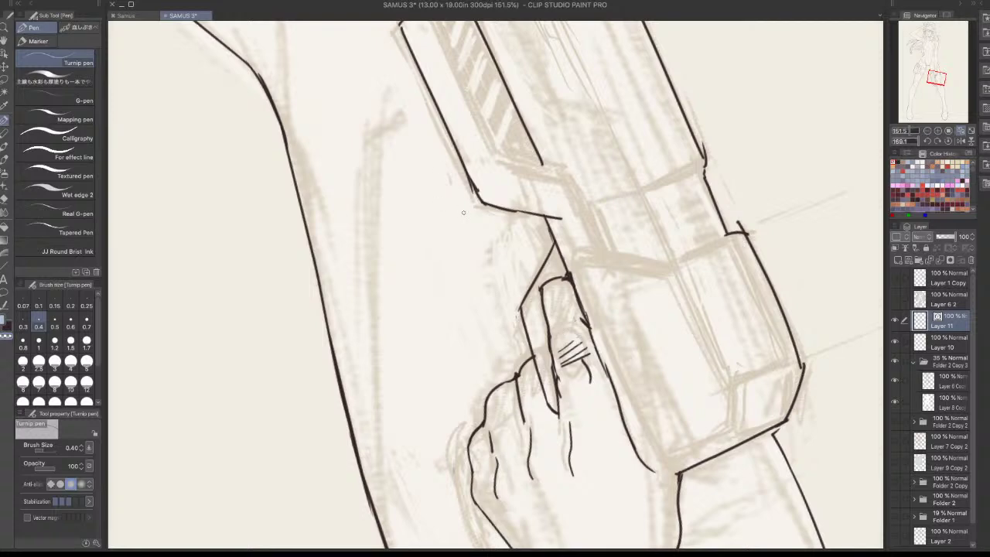
Ink the gun's lower rear corner as a rounded edge joining the back of the hand
drag(478, 159, 436, 206)
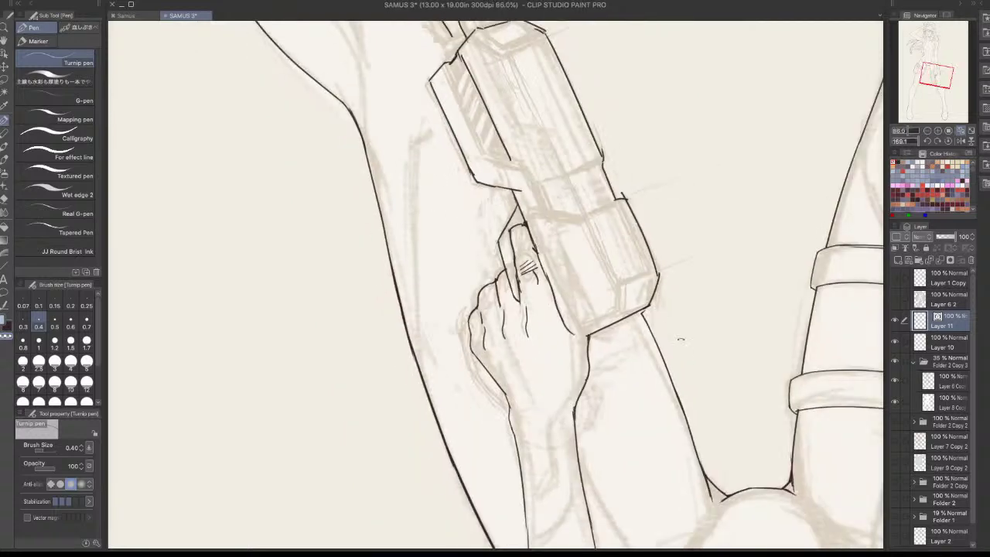
drag(681, 338, 535, 210)
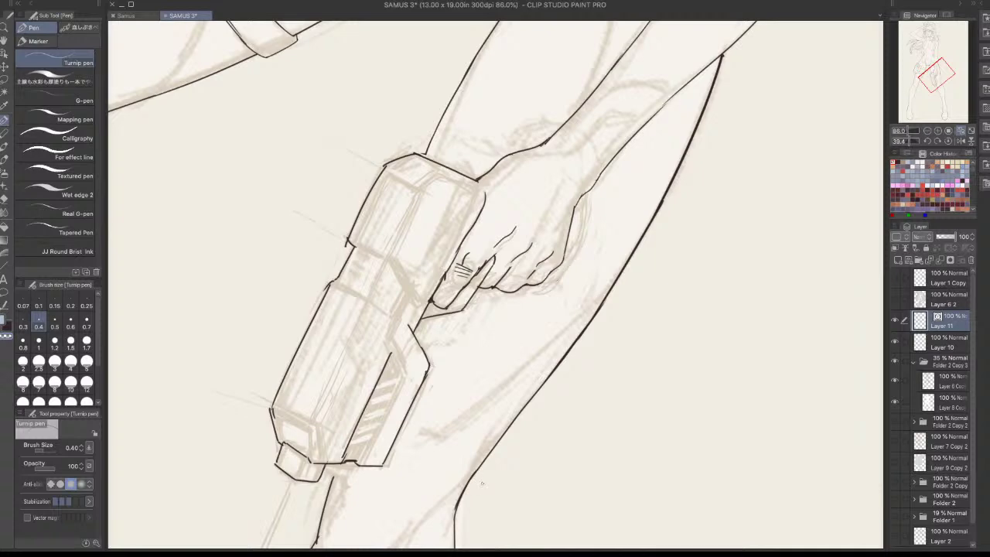
scroll(594, 180, up, 1)
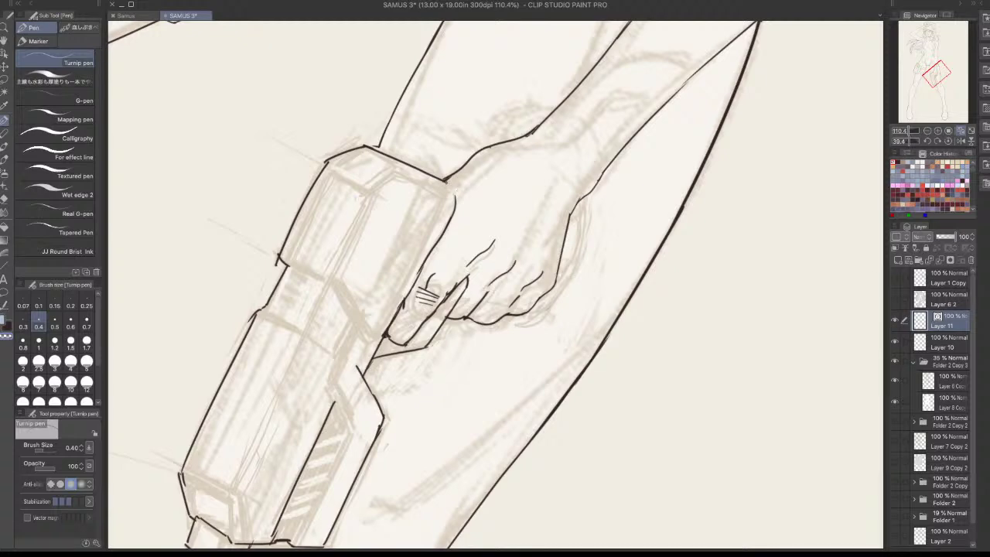
drag(738, 285, 541, 511)
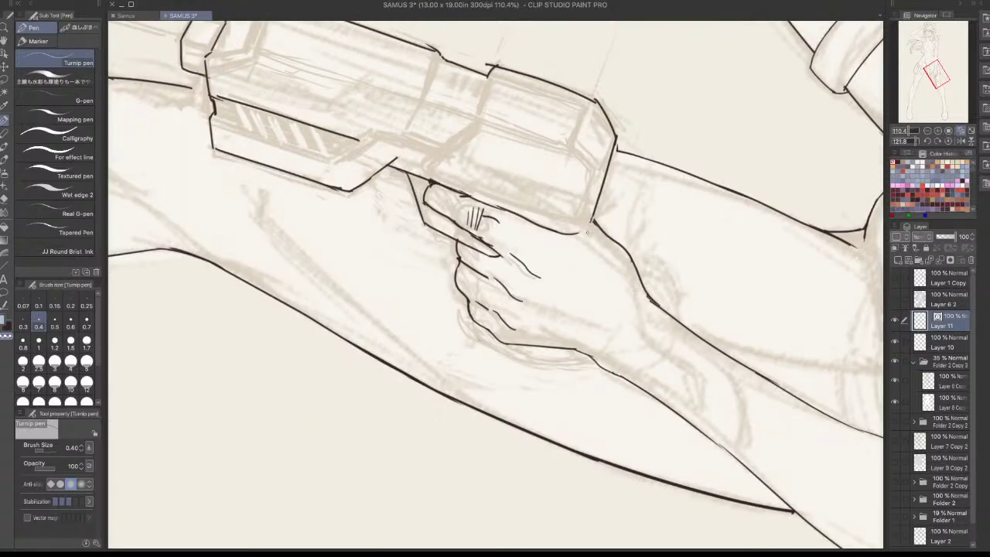
drag(593, 217, 566, 236)
Try a short contour stroke from the trigger guard's lower edge to the top of the middle finger
drag(667, 161, 676, 243)
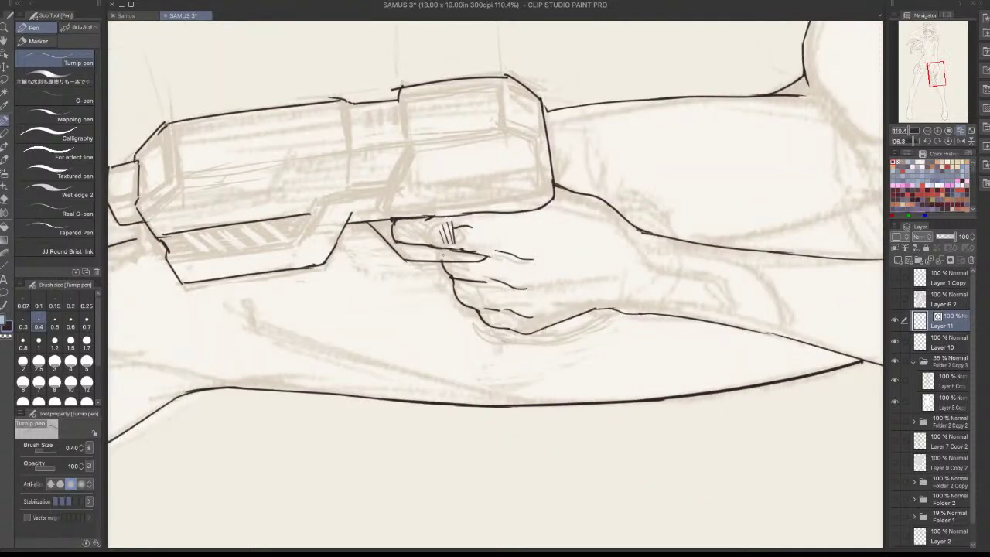
drag(442, 249, 448, 273)
key(super+z)
drag(443, 249, 449, 274)
key(super+z)
Erase the end of the trigger guard's lower edge where it overlaps the fingers
drag(605, 229, 559, 181)
key(c)
drag(441, 287, 465, 274)
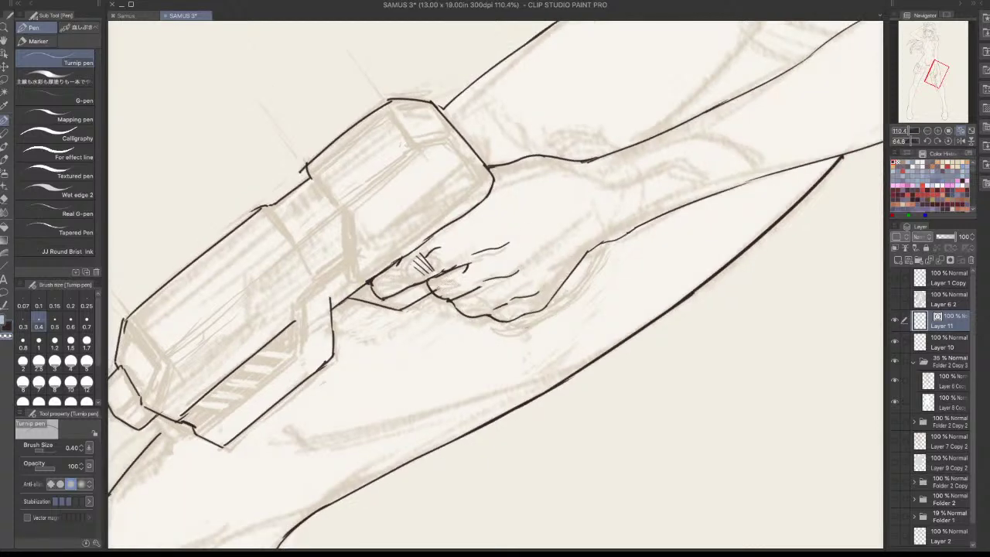
key(c)
Mirror the canvas view horizontally and erase the doubled line along the trigger guard's lower edge
drag(523, 256, 472, 267)
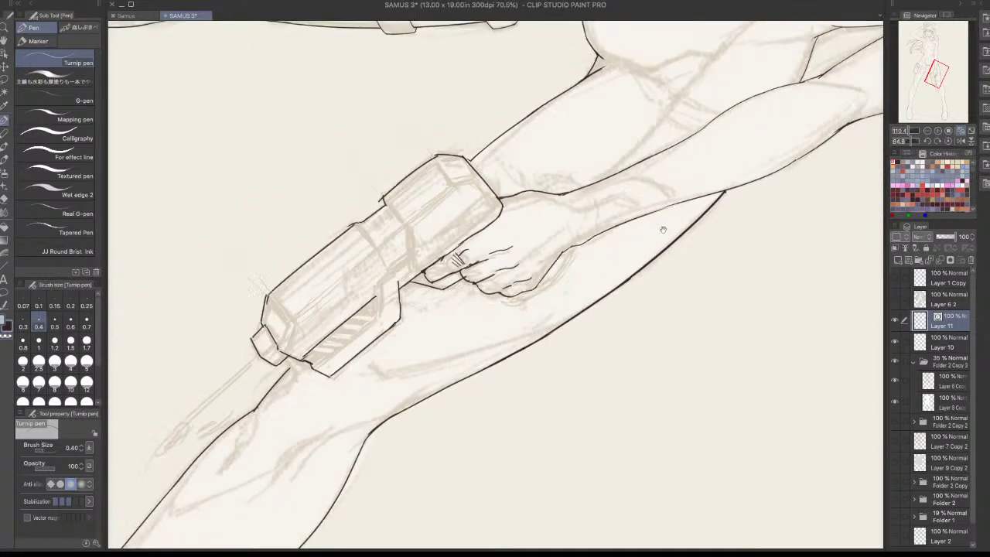
drag(663, 227, 500, 519)
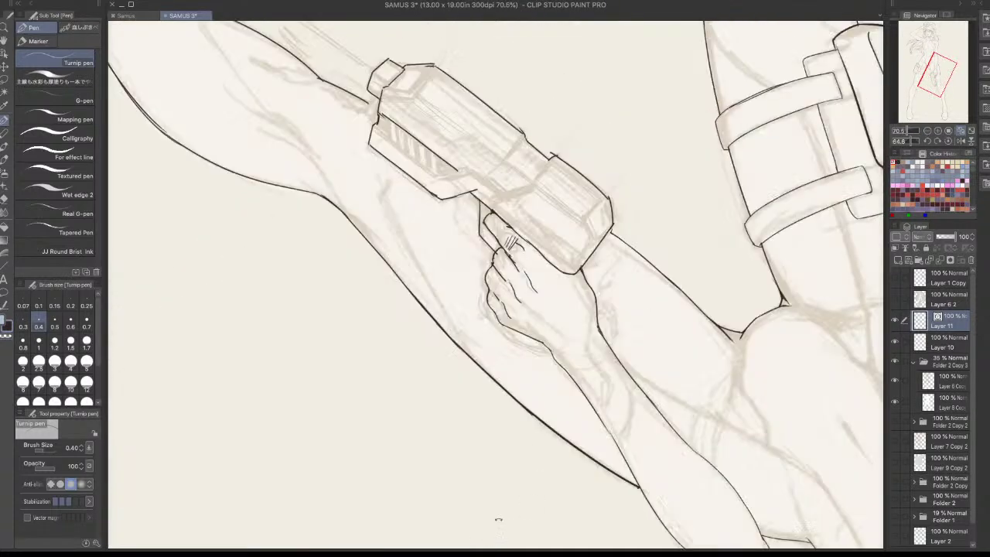
click(961, 142)
scroll(499, 236, up, 3)
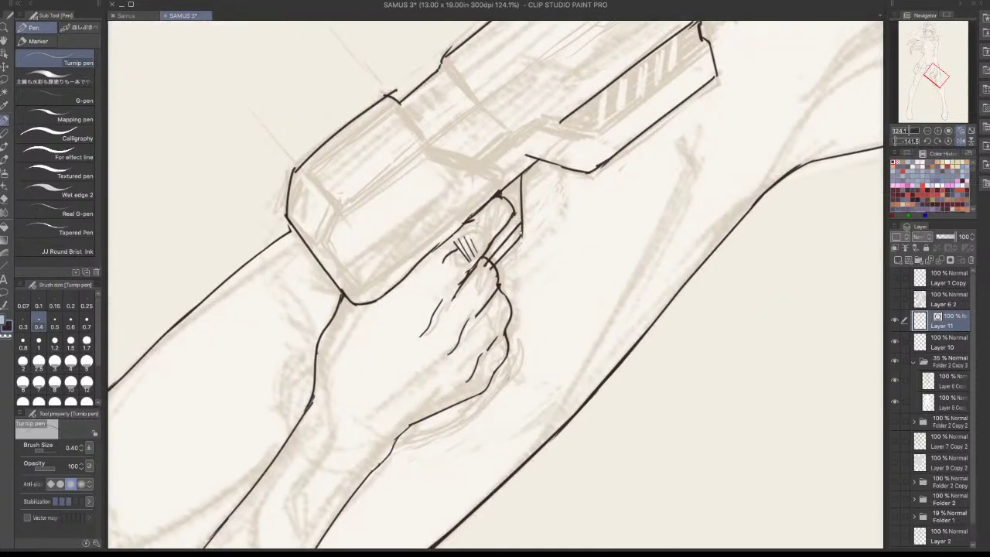
key(c)
drag(495, 268, 520, 233)
key(c)
drag(477, 267, 491, 263)
key(ctrl+z)
key(c)
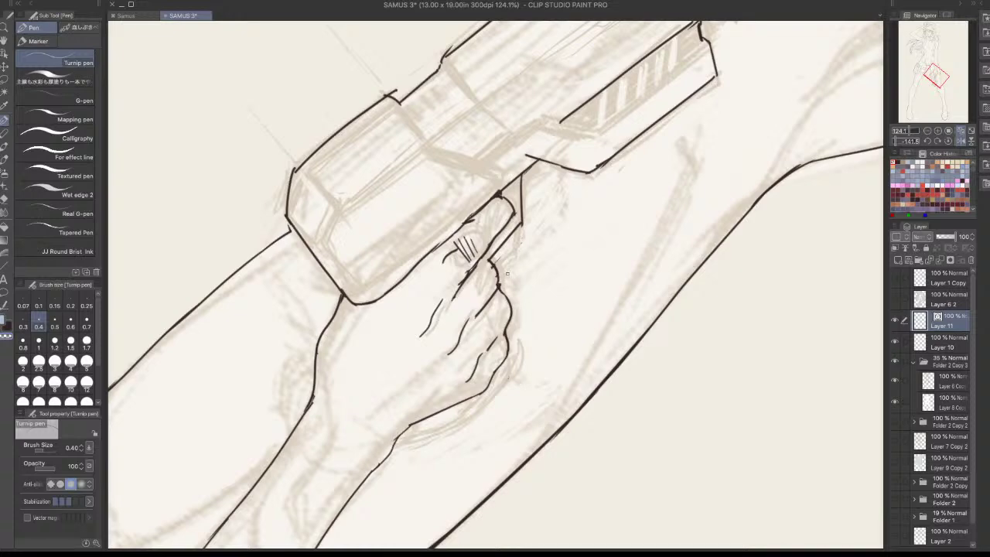
Join the top of the middle finger's contour to the trigger guard's lower edge
key(c)
key(x)
scroll(524, 222, down, 2)
scroll(501, 245, up, 2)
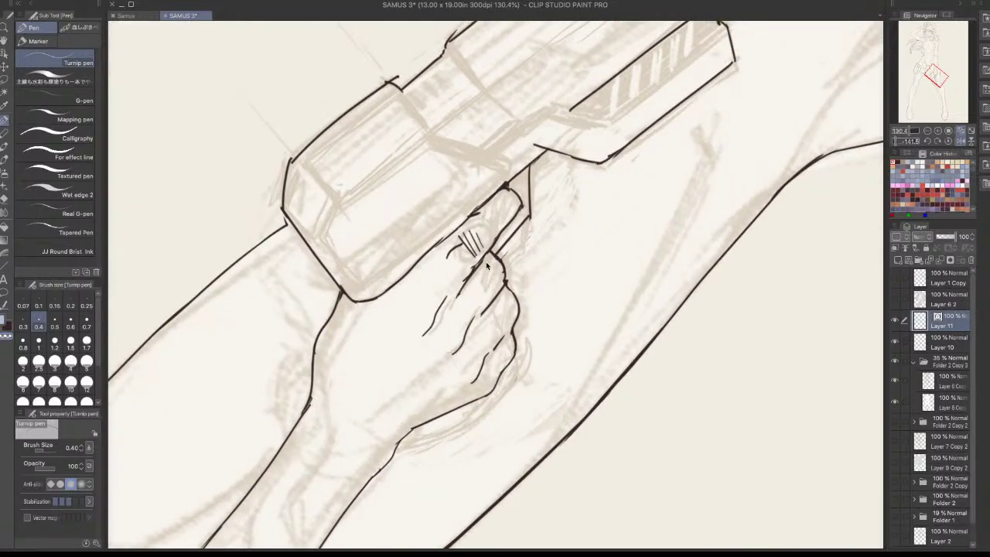
mouse_move(496, 250)
mouse_down()
mouse_move(499, 258)
mouse_move(483, 264)
mouse_move(496, 255)
mouse_up()
key(c)
key(ctrl+z)
key(c)
Ink an inner front edge on the trigger guard and hatch the small gap beside the index fingertip
scroll(539, 227, down, 5)
drag(704, 219, 588, 490)
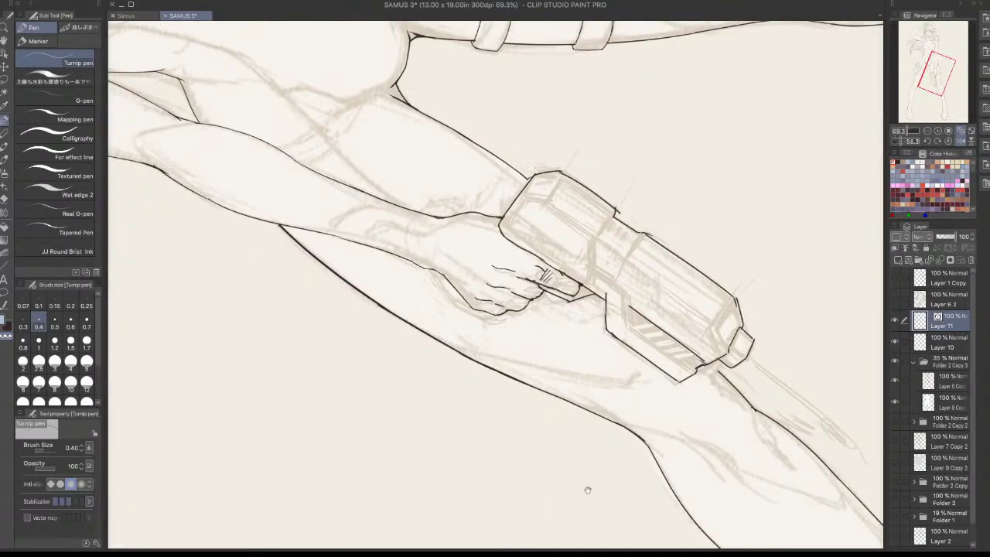
drag(684, 249, 533, 86)
scroll(514, 182, up, 3)
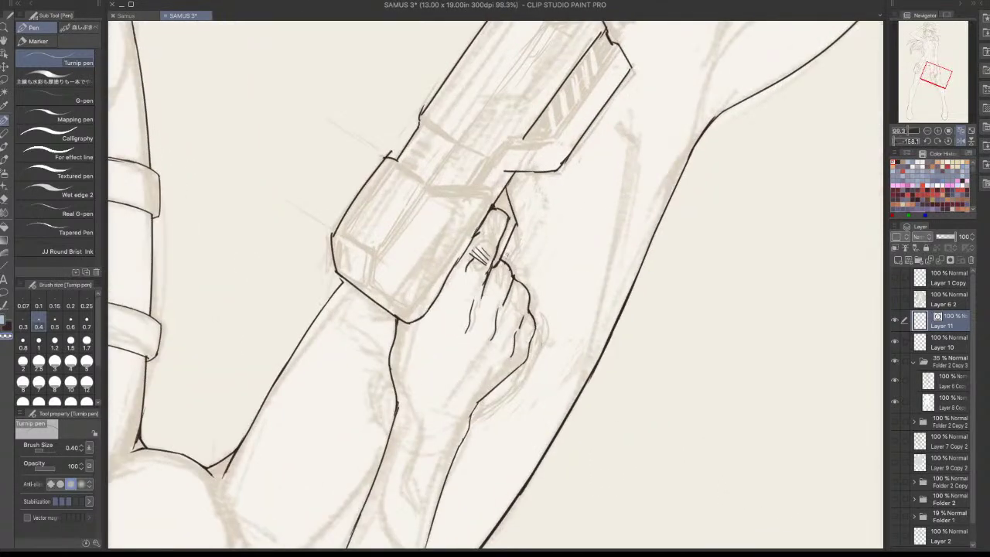
key(c)
scroll(500, 154, down, 2)
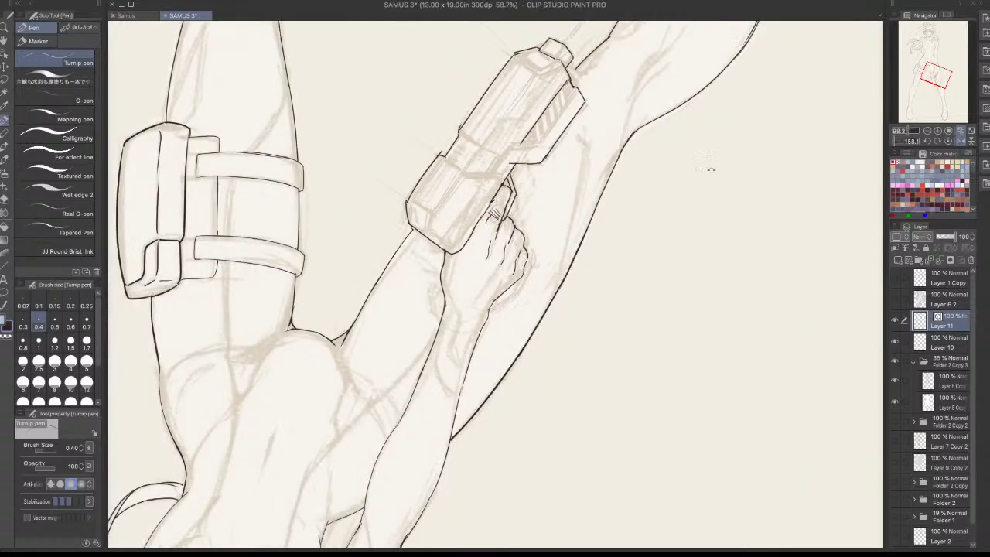
drag(711, 168, 676, 536)
drag(601, 463, 509, 520)
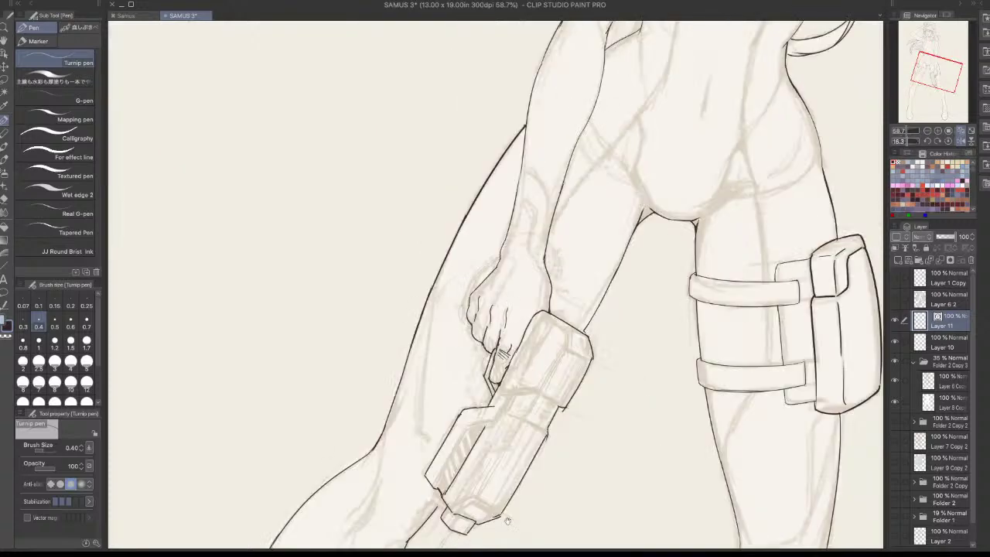
scroll(519, 380, up, 3)
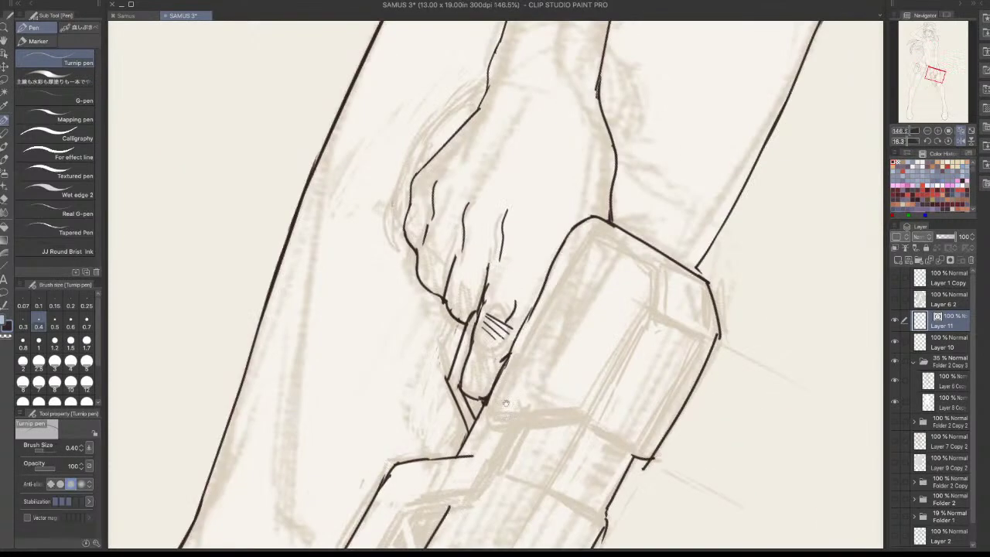
drag(656, 307, 585, 418)
drag(395, 341, 391, 357)
drag(454, 240, 411, 194)
drag(563, 389, 613, 247)
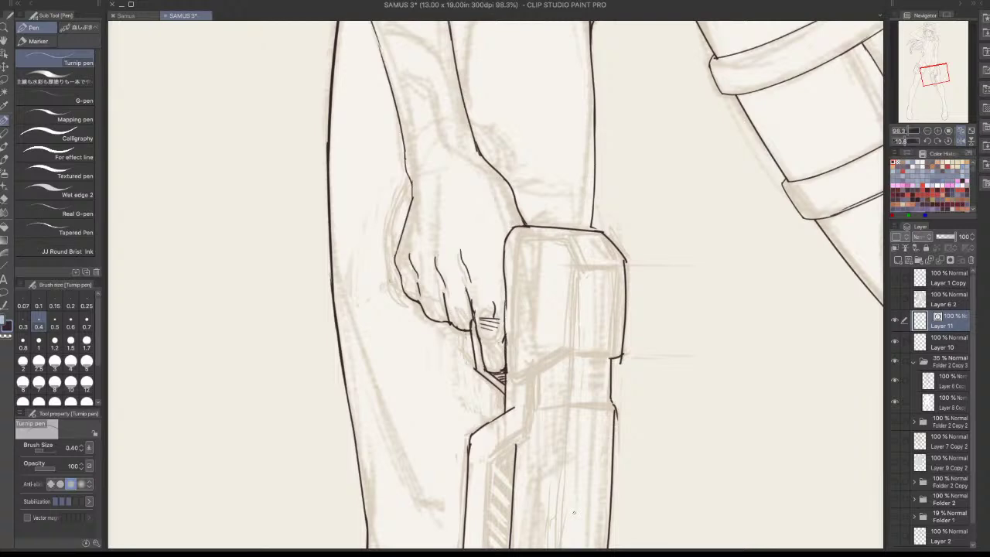
Erase the hatching and inner guard line, and extend the index fingertip out to the trigger guard's front edge
drag(520, 88, 330, 393)
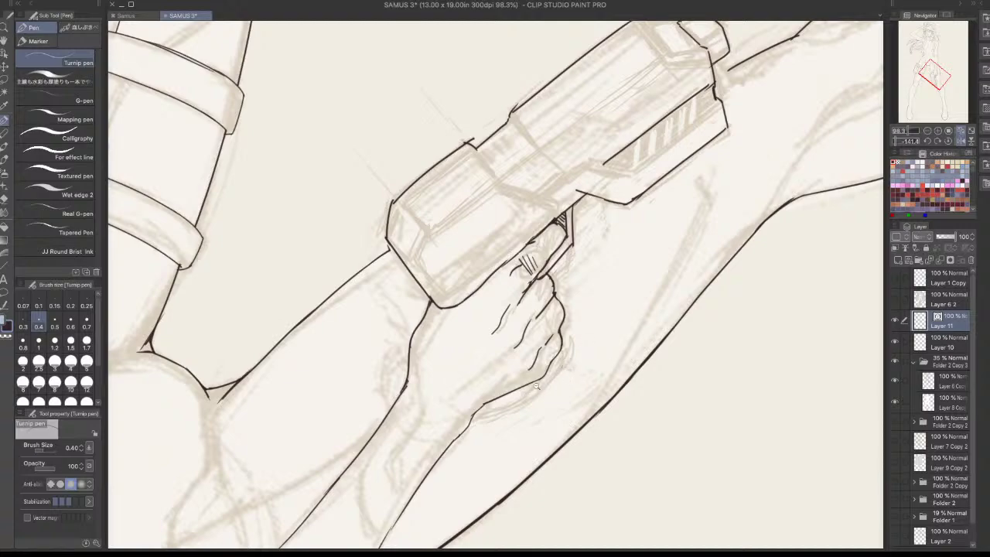
drag(580, 364, 472, 370)
scroll(599, 365, up, 4)
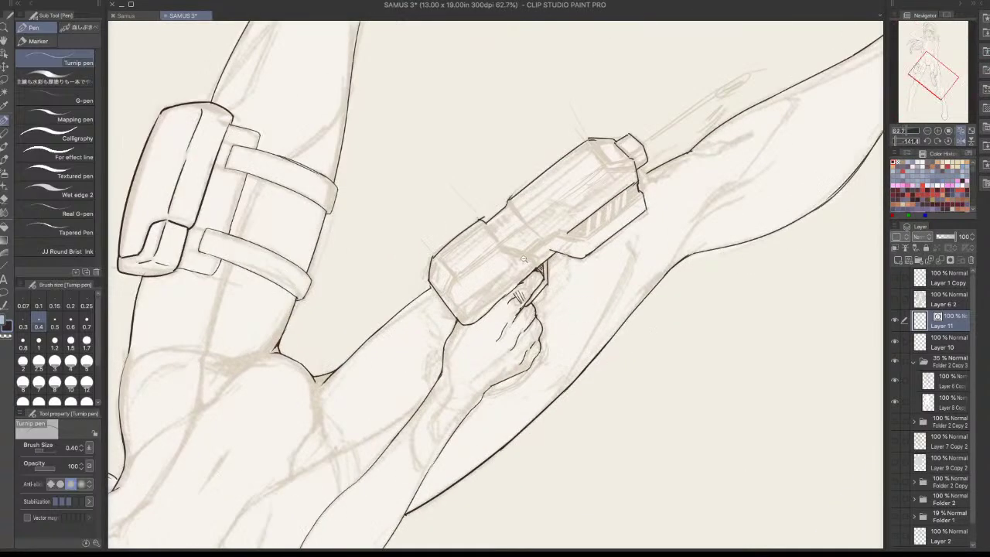
scroll(525, 259, up, 3)
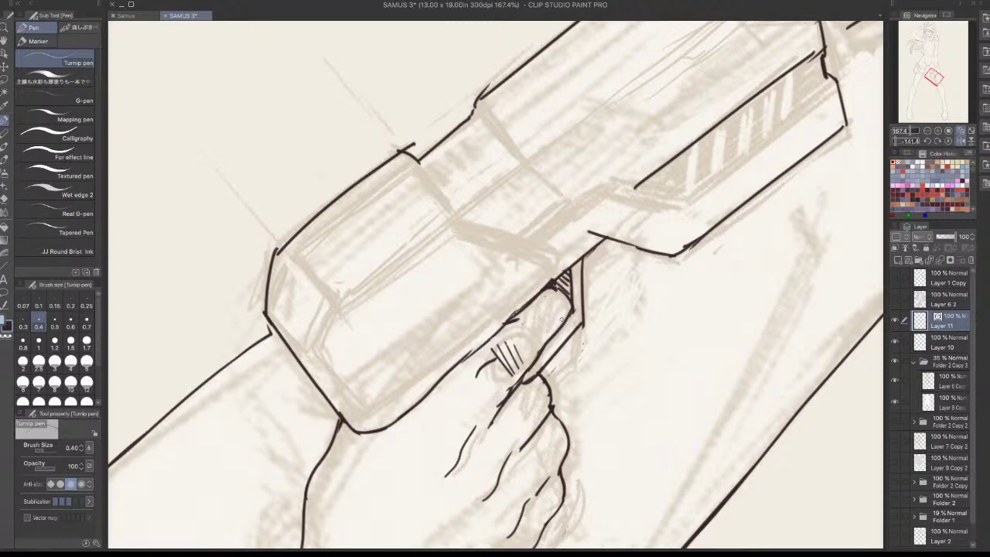
mouse_move(553, 293)
mouse_down()
mouse_move(567, 274)
mouse_move(570, 313)
mouse_move(581, 298)
mouse_move(563, 322)
mouse_up()
key(c)
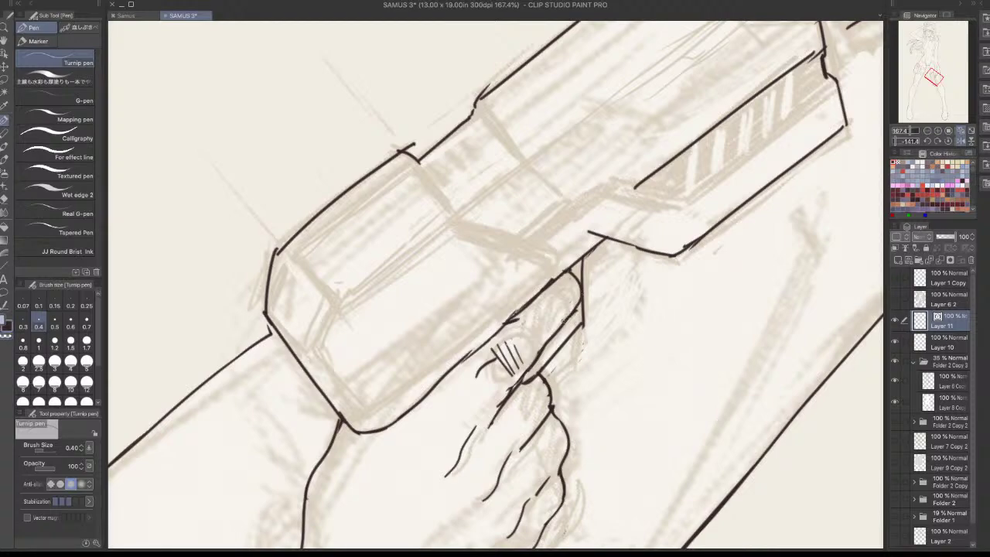
Examine the inked gun and hand in relation to the whole figure
scroll(558, 254, down, 5)
drag(712, 261, 441, 544)
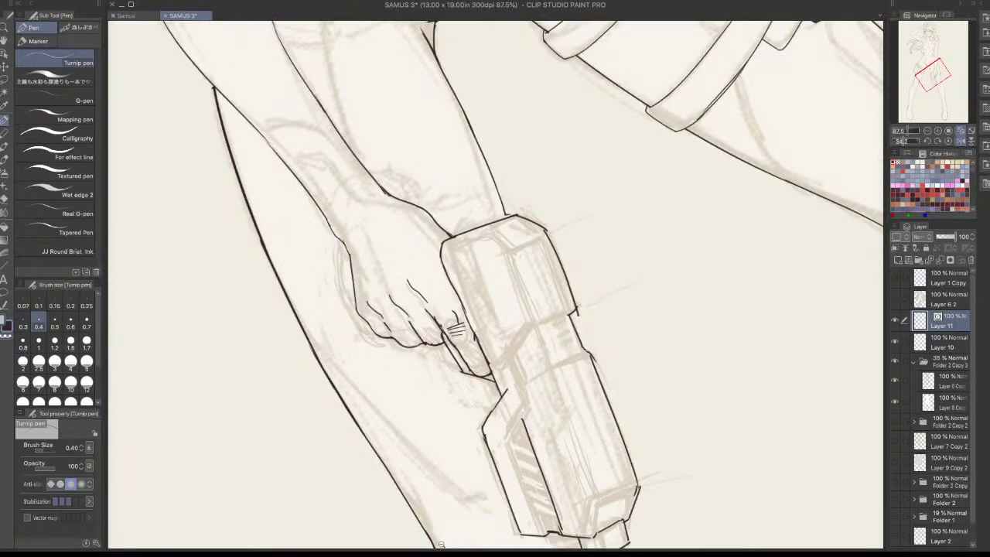
drag(572, 423, 632, 400)
drag(511, 495, 473, 458)
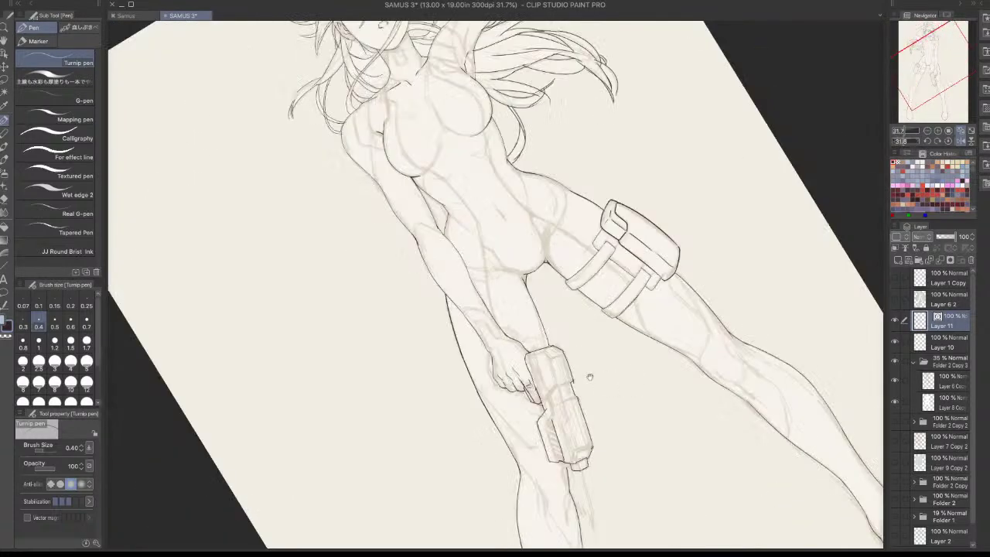
scroll(548, 358, up, 7)
scroll(565, 305, down, 10)
drag(611, 274, 591, 309)
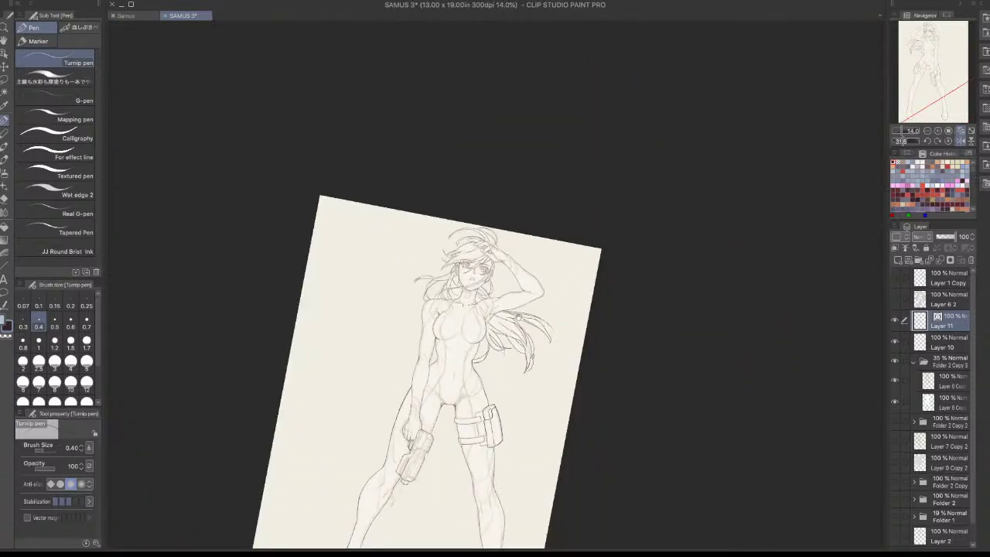
Ink a small beauty mark dot on the face, beside and below the mouth
scroll(541, 236, up, 10)
scroll(541, 239, up, 1)
scroll(542, 241, down, 6)
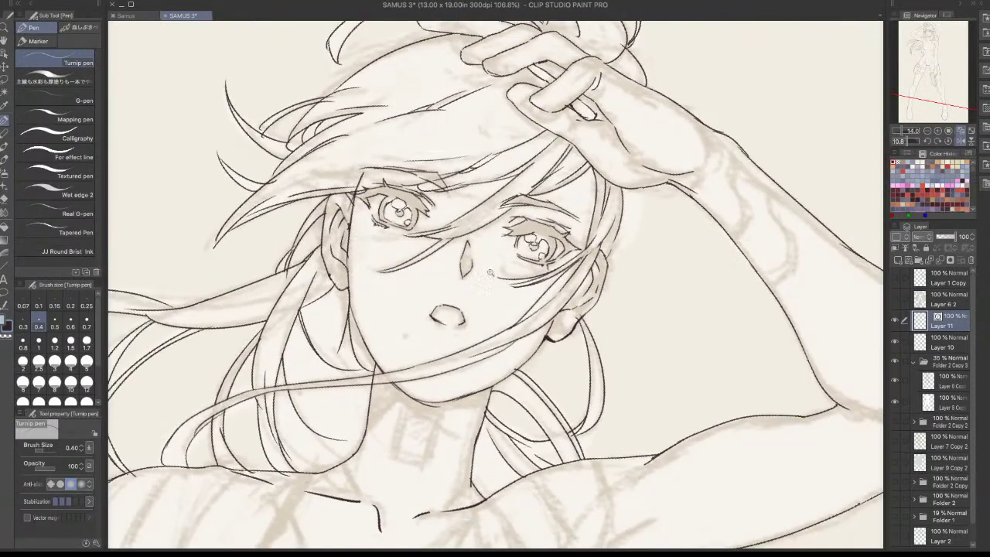
scroll(485, 188, up, 9)
click(485, 188)
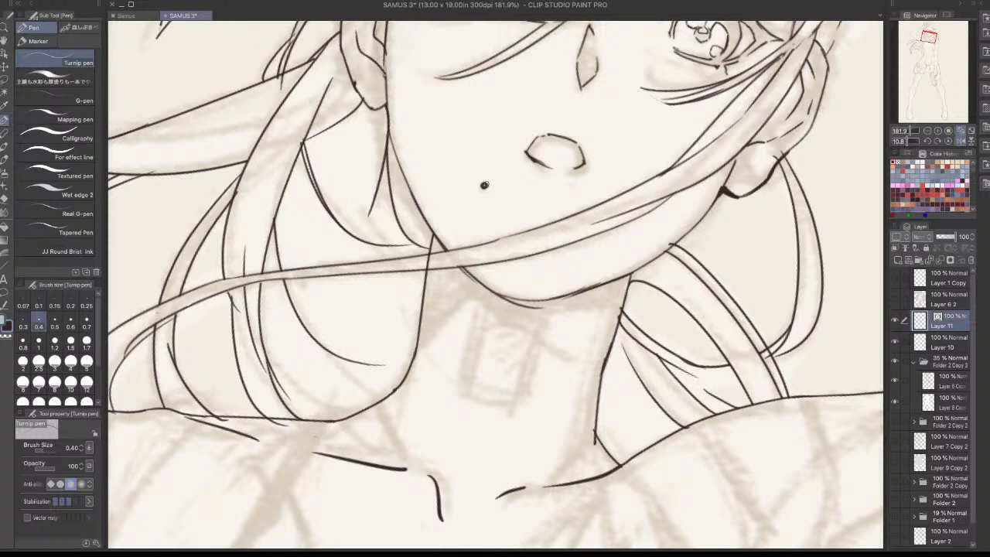
Examine the line art from the face and torso down to the gun and thigh pouch
scroll(611, 298, down, 4)
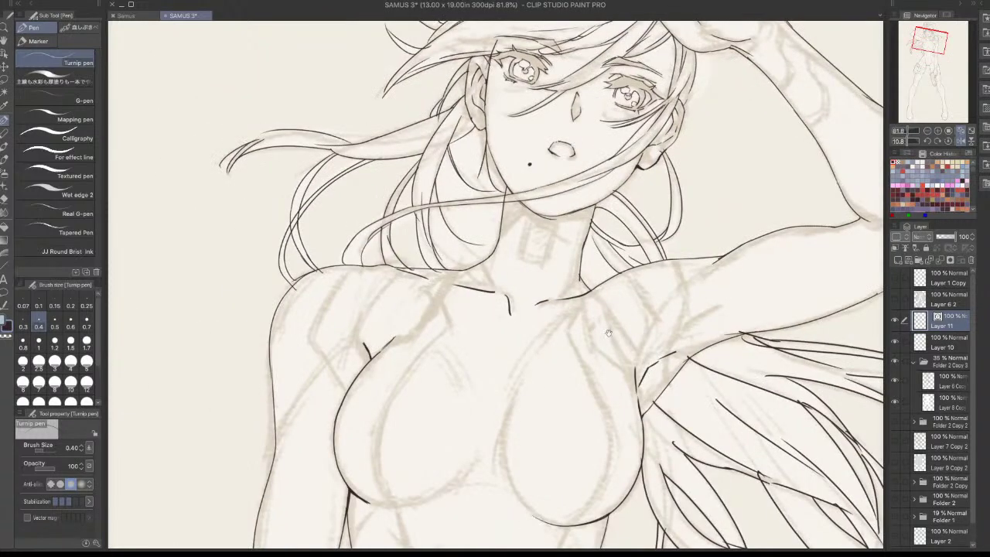
drag(651, 288, 626, 326)
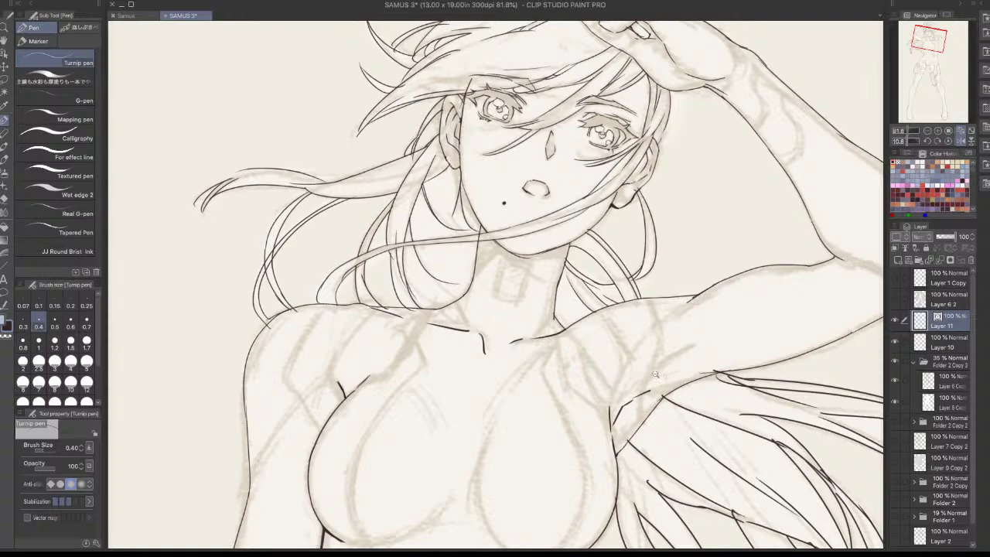
scroll(655, 375, down, 2)
drag(655, 374, 683, 182)
drag(677, 341, 769, 152)
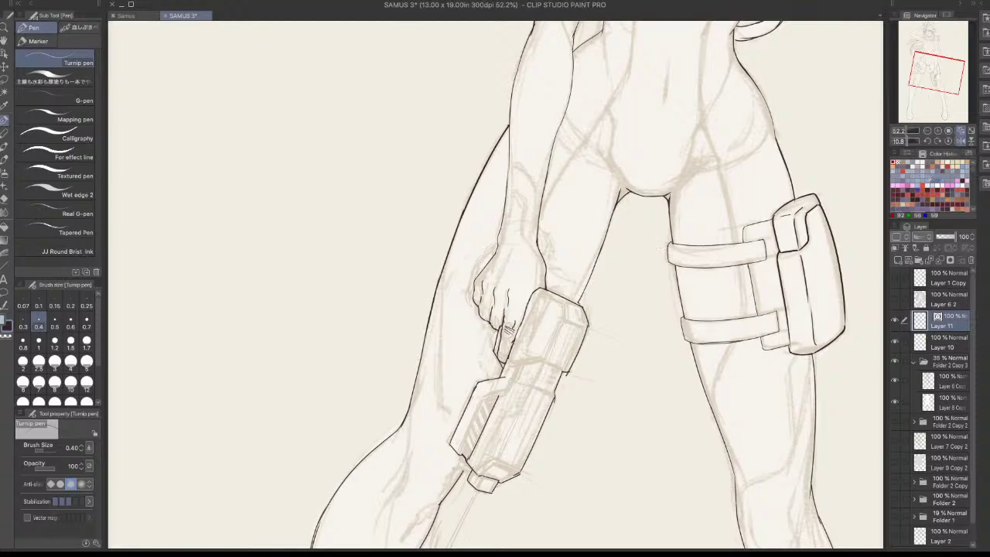
click(960, 141)
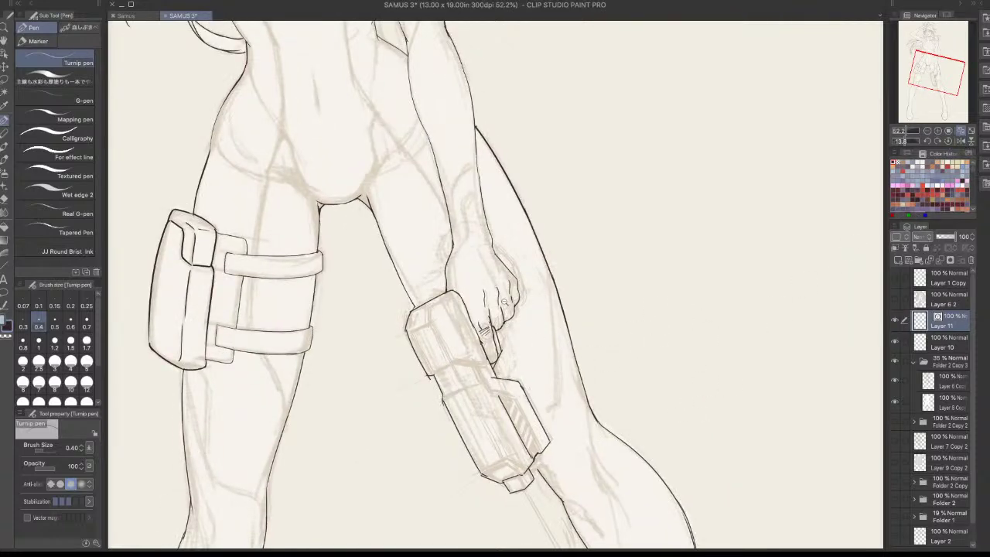
drag(504, 301, 536, 301)
drag(466, 335, 539, 283)
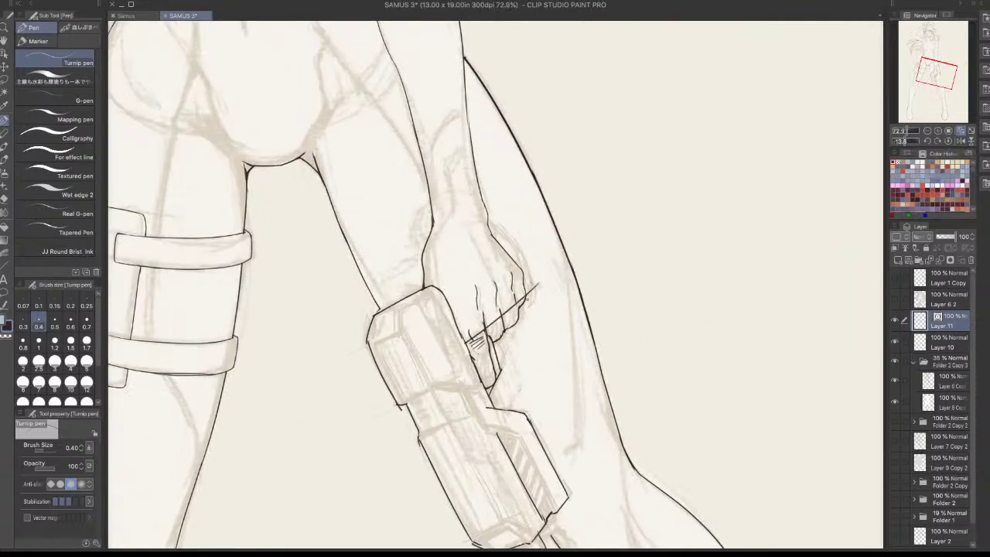
key(ctrl+z)
drag(466, 335, 534, 290)
key(ctrl+z)
key(ctrl+z)
Draw a straight guide line across the knuckles of the gun hand on Layer 10
click(936, 347)
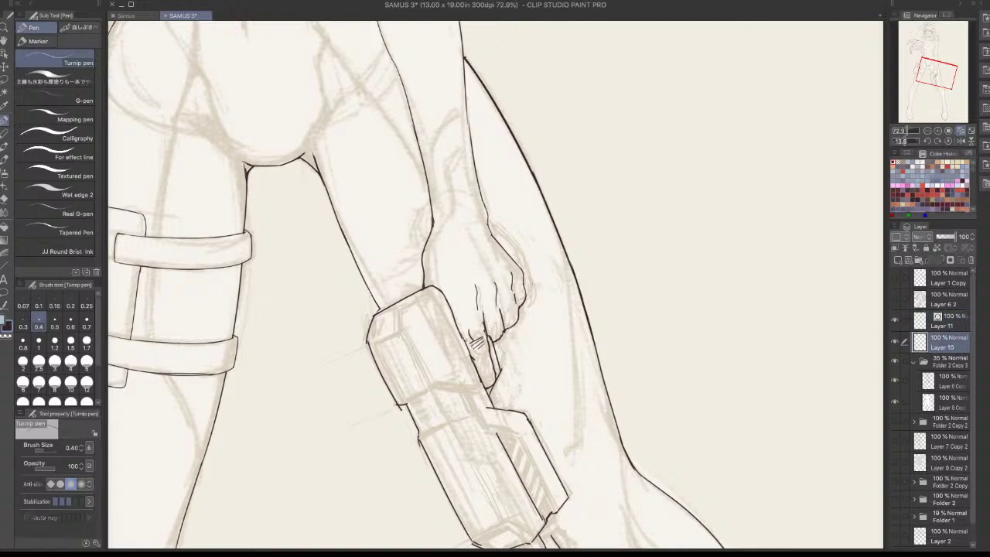
drag(468, 338, 515, 305)
key(ctrl+z)
drag(467, 338, 522, 299)
key(ctrl+z)
drag(467, 339, 525, 296)
key(ctrl+z)
key(ctrl+z)
key(ctrl+z)
drag(469, 333, 515, 302)
key(ctrl+z)
drag(467, 334, 537, 295)
Erase the ends of the finger lines that run past the knuckle guide line, working on Layer 11
click(961, 141)
mouse_move(705, 376)
mouse_down()
mouse_move(501, 526)
mouse_move(336, 466)
mouse_up()
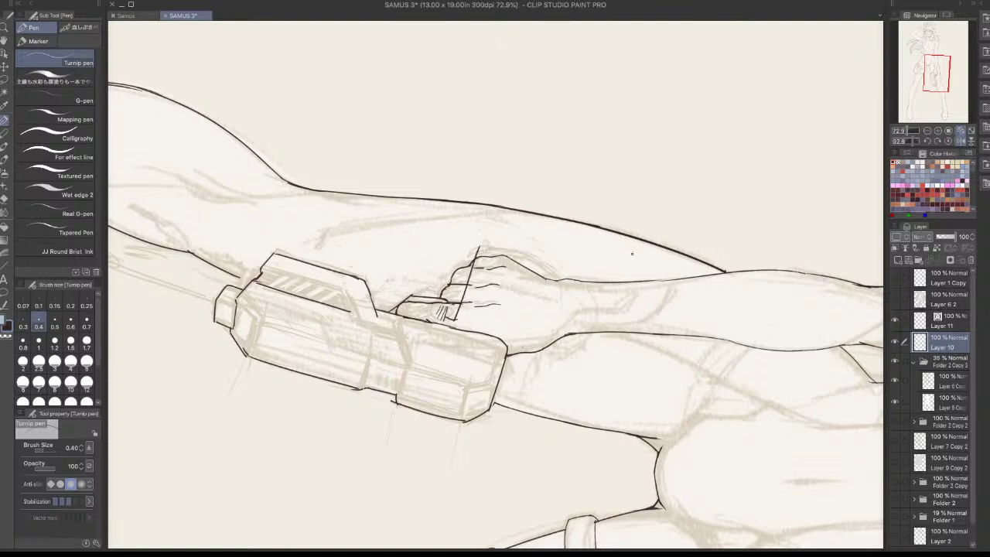
click(957, 324)
key(e)
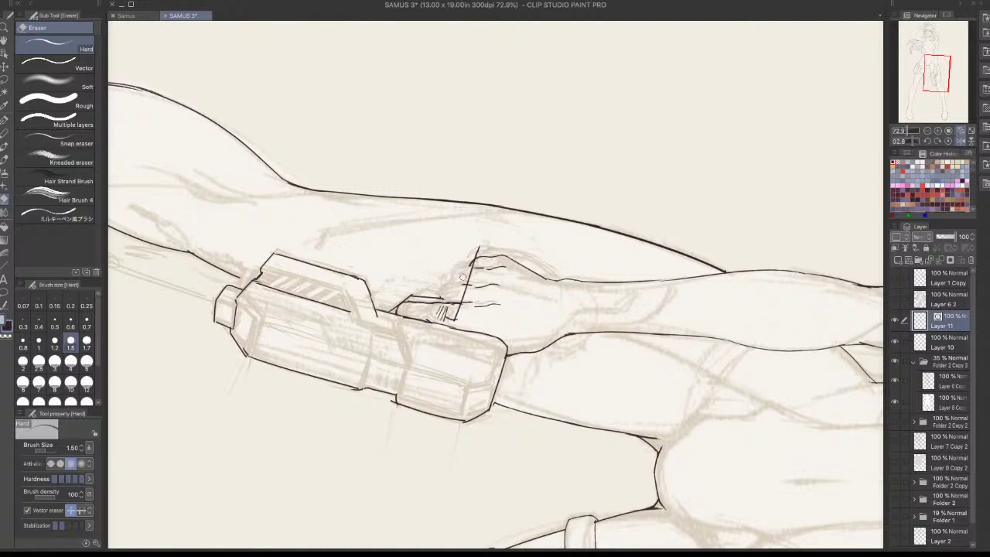
mouse_move(463, 267)
mouse_down()
mouse_move(506, 263)
mouse_move(482, 270)
mouse_move(474, 313)
mouse_move(498, 298)
mouse_up()
Ink the outer edge of the little finger from the end of the guide line with the Turnip pen
click(961, 143)
drag(788, 297, 684, 62)
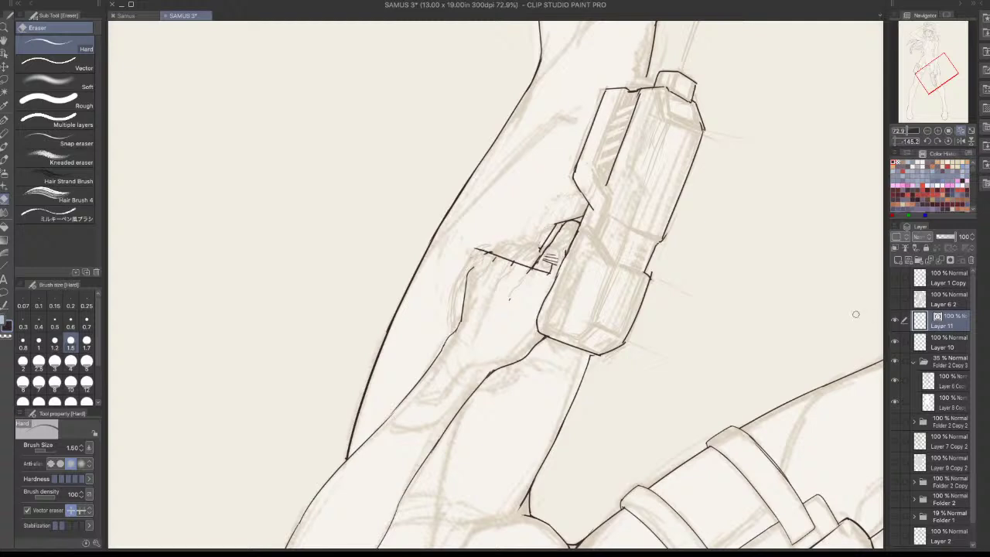
key(p)
key(p)
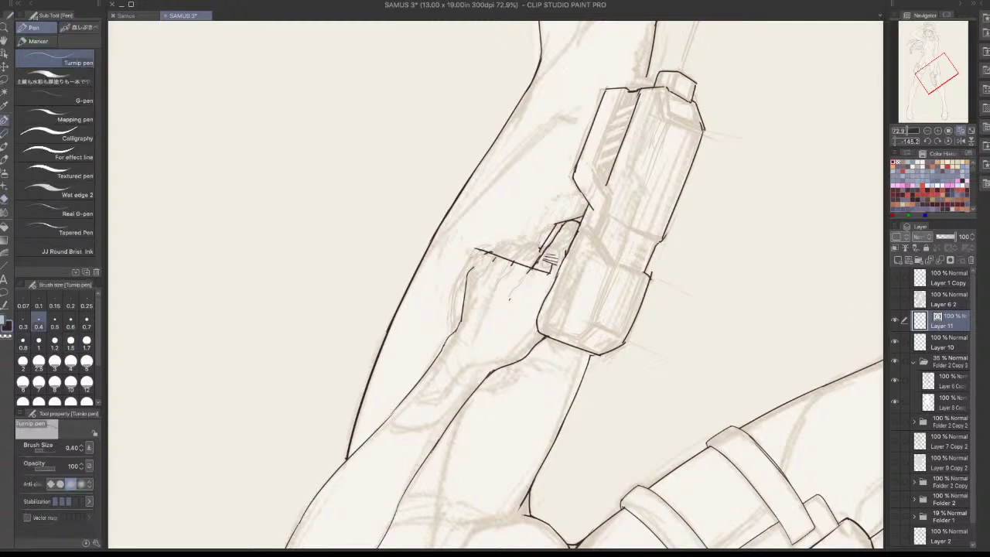
key(ctrl+z)
mouse_move(483, 252)
mouse_down()
mouse_move(506, 240)
mouse_move(533, 248)
mouse_move(509, 238)
mouse_up()
key(ctrl+z)
key(ctrl+z)
key(ctrl+z)
key(ctrl+z)
drag(510, 236, 475, 248)
Extend the outer outline of the gun hand down to the end of the knuckle guide line
drag(678, 179, 529, 331)
mouse_move(526, 297)
mouse_down()
mouse_move(521, 317)
mouse_move(525, 299)
mouse_move(513, 318)
mouse_move(467, 330)
mouse_up()
key(ctrl+z)
key(ctrl+z)
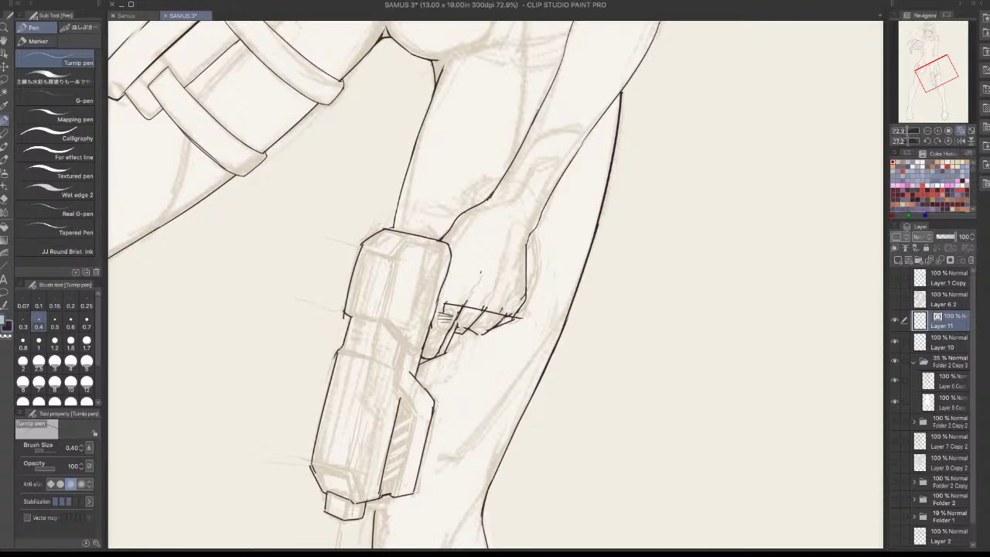
drag(738, 266, 527, 379)
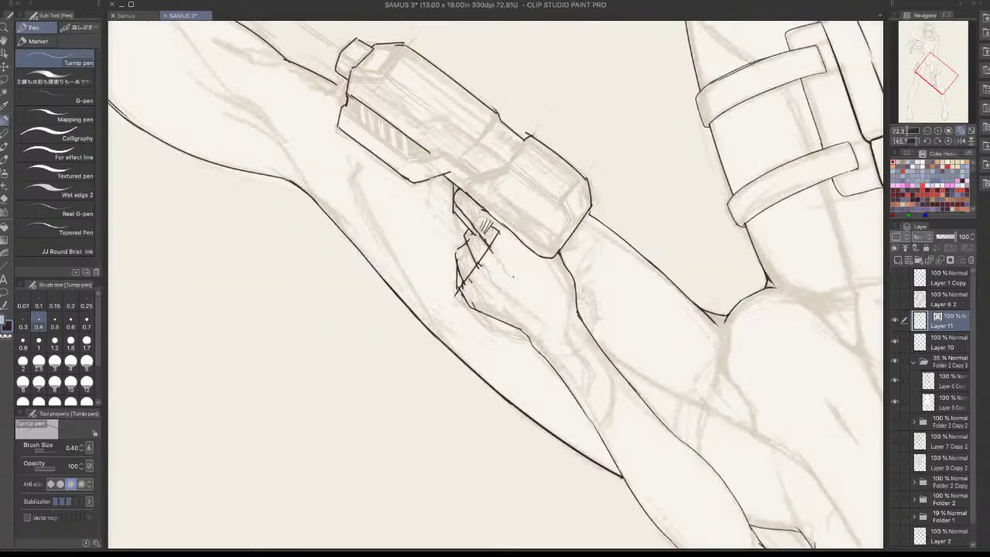
drag(463, 279, 474, 290)
Add a short knuckle tick and re-ink the outer edge of the hand as a smoother curve meeting the little finger
mouse_move(632, 239)
mouse_down()
mouse_move(656, 254)
mouse_move(797, 267)
mouse_up()
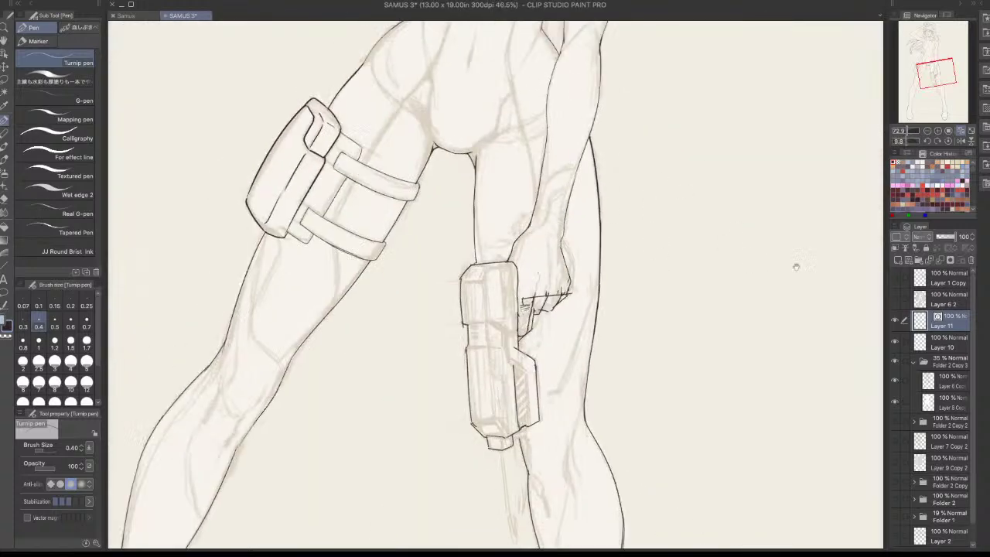
scroll(554, 295, up, 5)
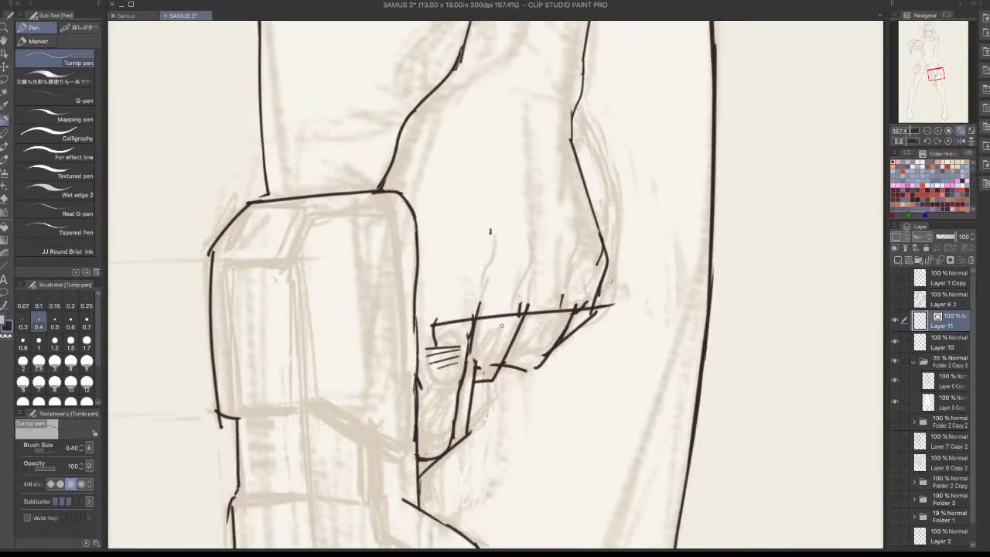
mouse_move(550, 320)
mouse_down()
mouse_move(572, 305)
mouse_move(543, 301)
mouse_up()
key(ctrl+z)
drag(612, 252, 603, 299)
key(ctrl+z)
drag(572, 124, 608, 293)
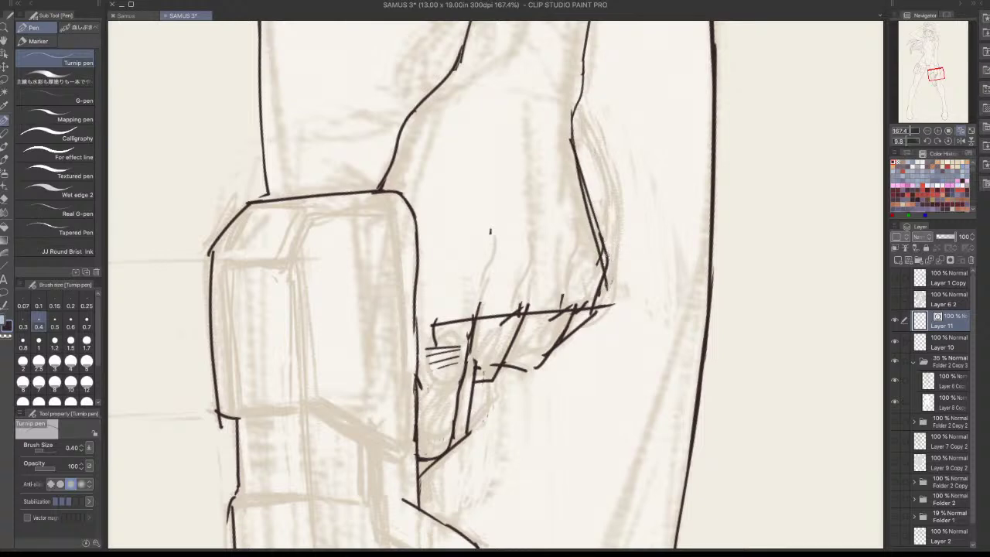
key(ctrl+z)
drag(588, 155, 610, 316)
key(ctrl+z)
drag(598, 221, 606, 318)
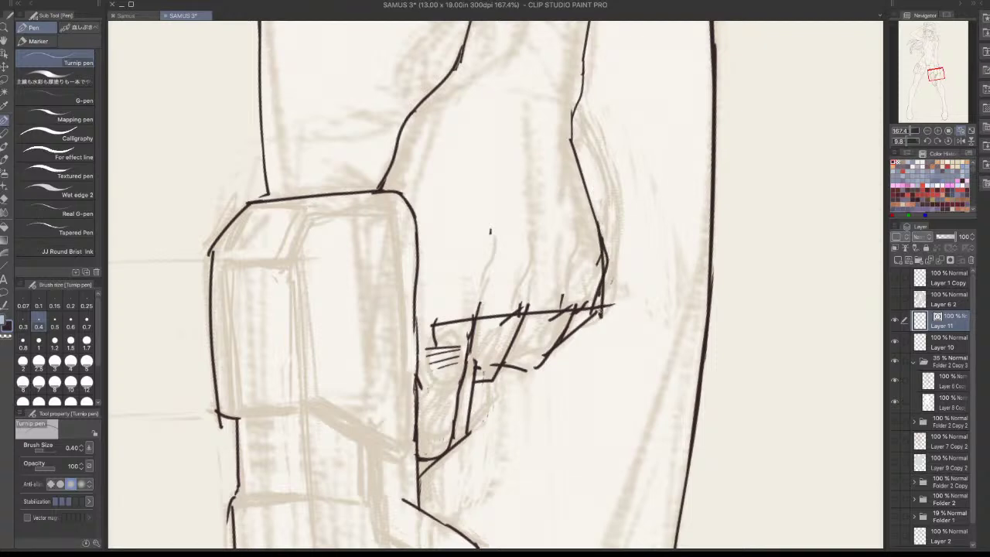
key(ctrl+z)
mouse_move(588, 196)
mouse_down()
mouse_move(602, 313)
mouse_move(602, 304)
mouse_up()
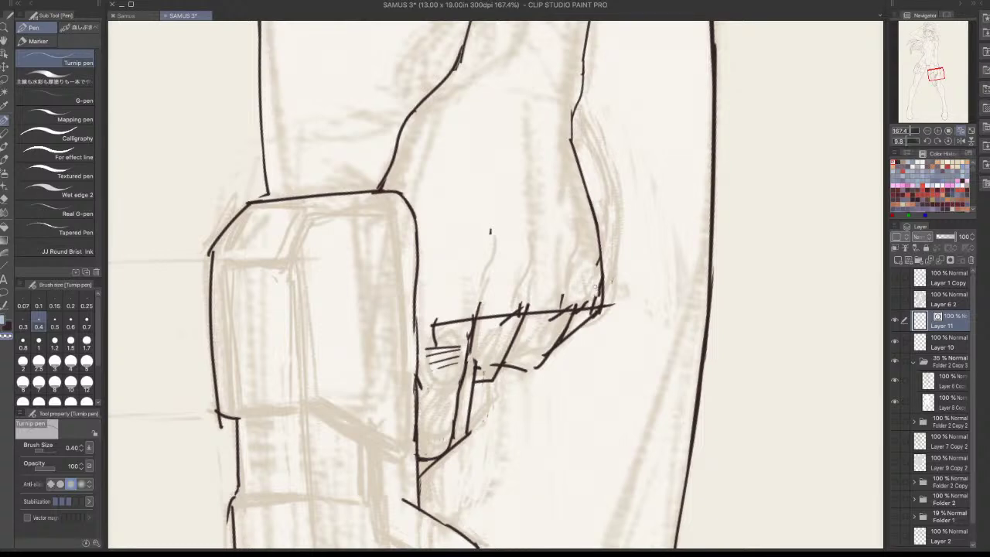
key(ctrl+z)
key(ctrl+z)
Erase the straight knuckle guide line on Layer 10 with the Soft eraser
scroll(687, 240, down, 5)
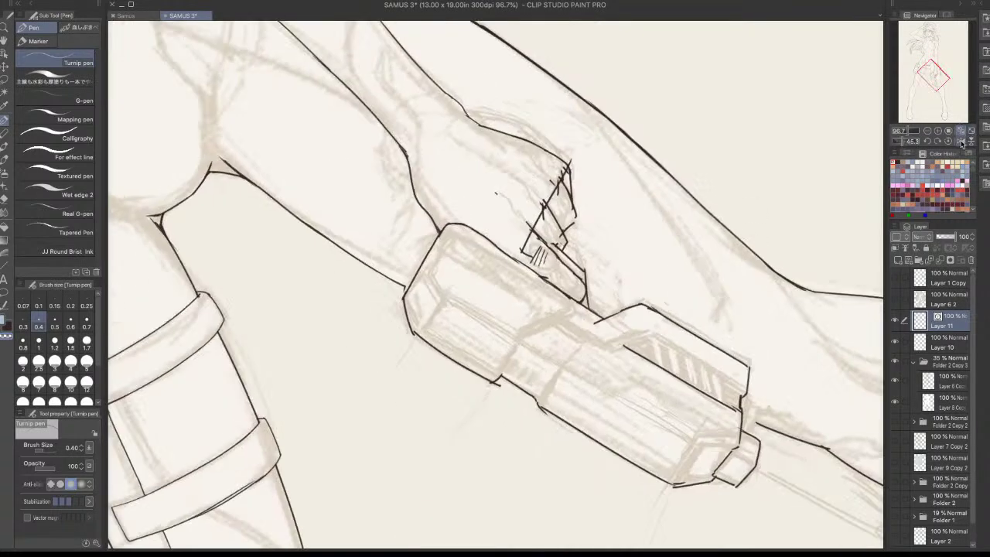
click(961, 141)
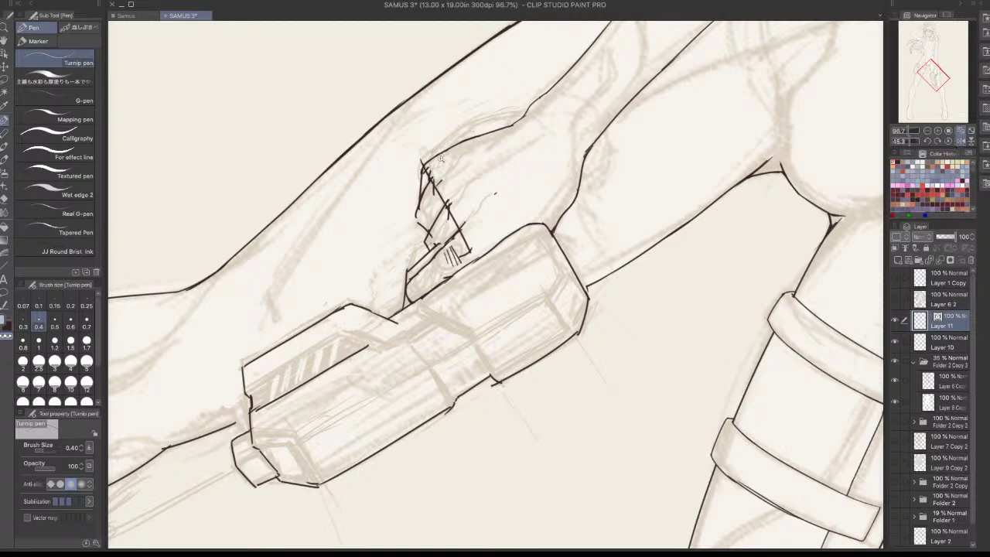
scroll(441, 159, up, 3)
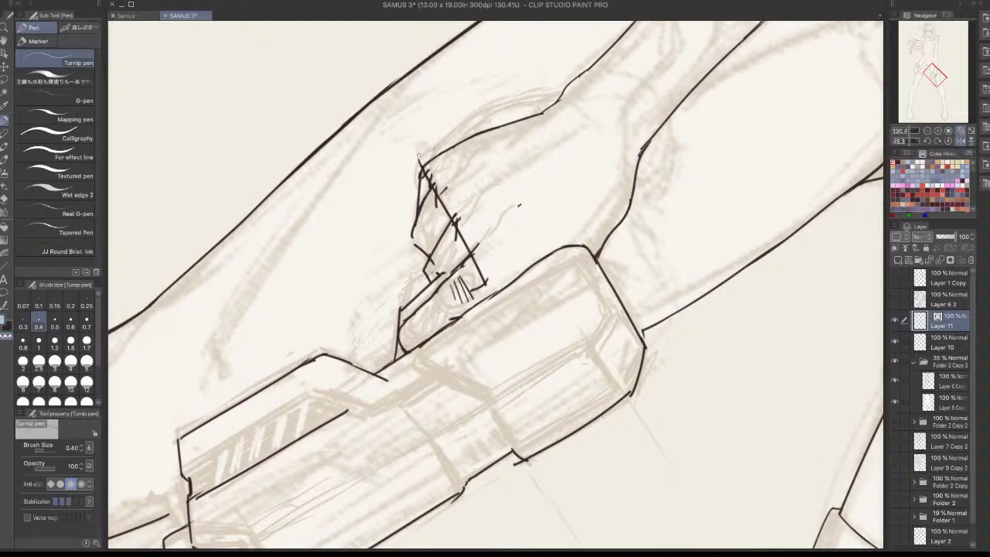
key(e)
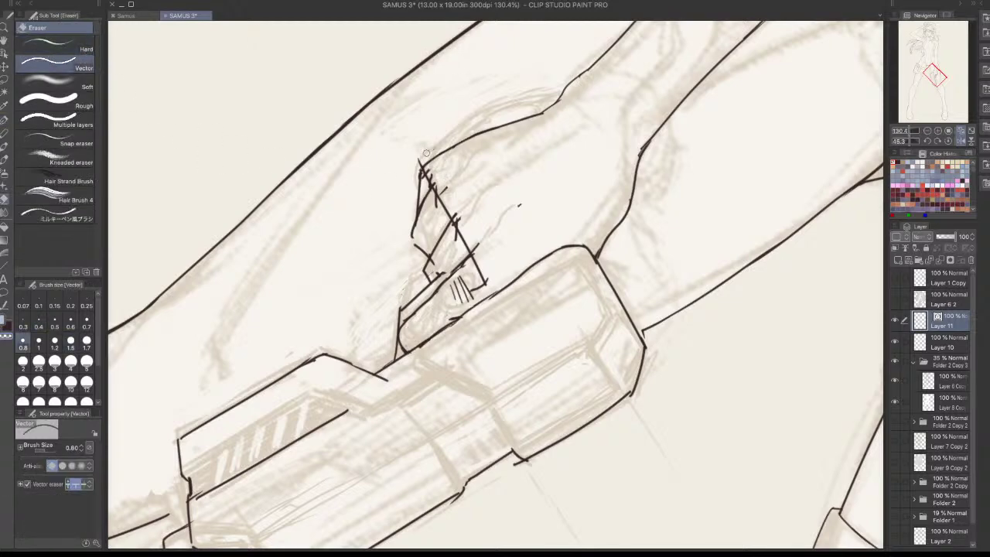
click(953, 340)
click(56, 83)
mouse_move(417, 159)
mouse_down()
mouse_move(455, 199)
mouse_move(459, 227)
mouse_up()
drag(482, 269, 479, 286)
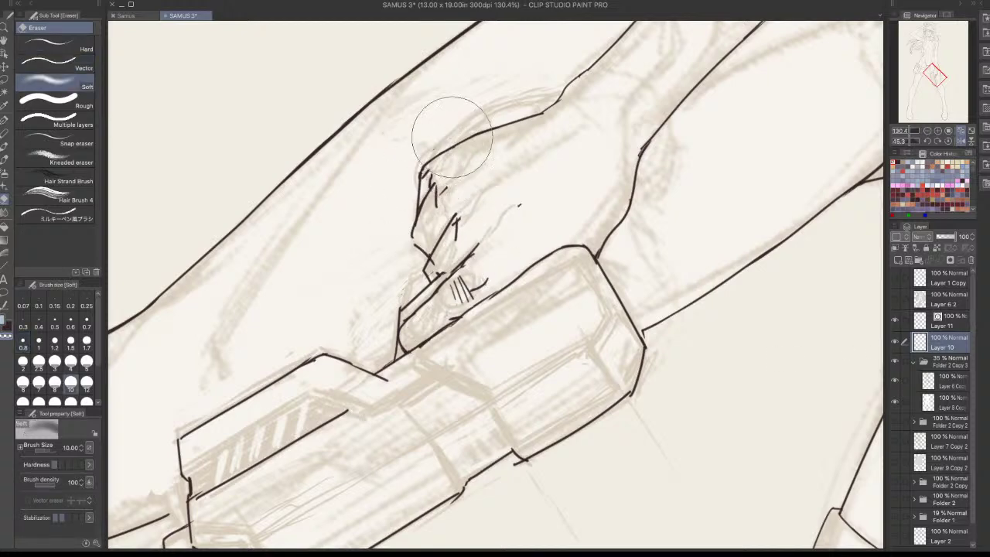
Erase the stray ink dot on the back of the gun hand on Layer 11
click(953, 318)
key(p)
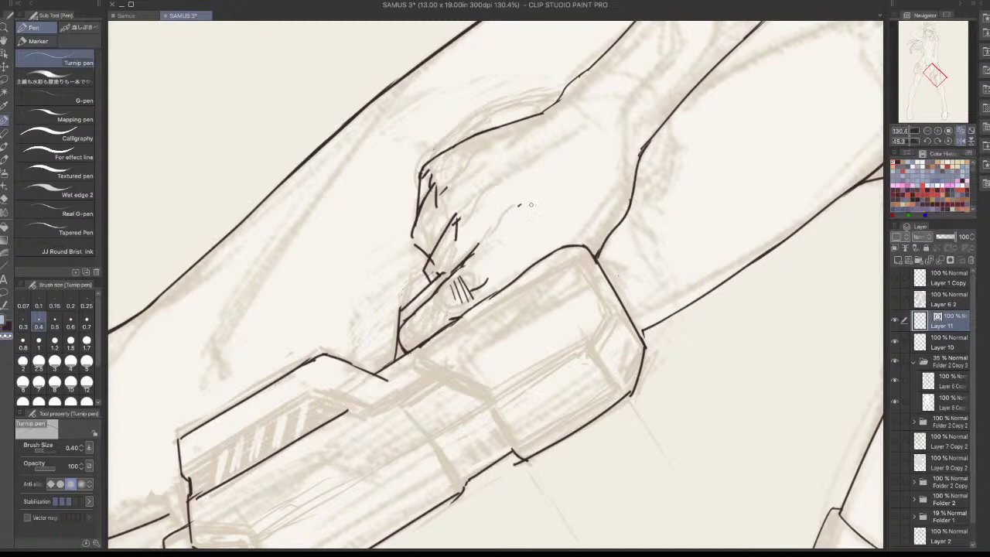
key(e)
drag(526, 204, 518, 205)
Erase the overlapping tick at the middle knuckle of the gun hand on Layer 11
scroll(705, 193, down, 4)
drag(664, 285, 588, 142)
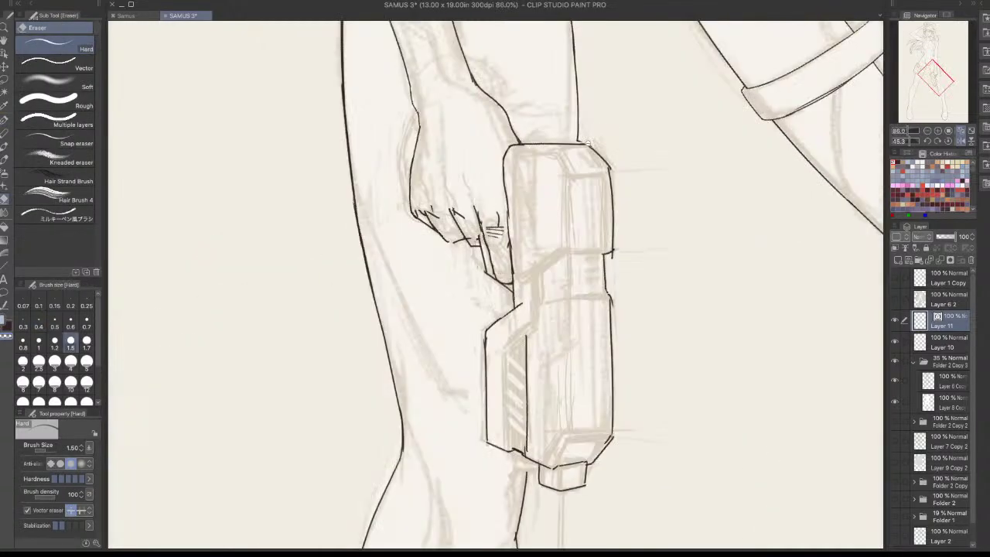
scroll(570, 382, down, 5)
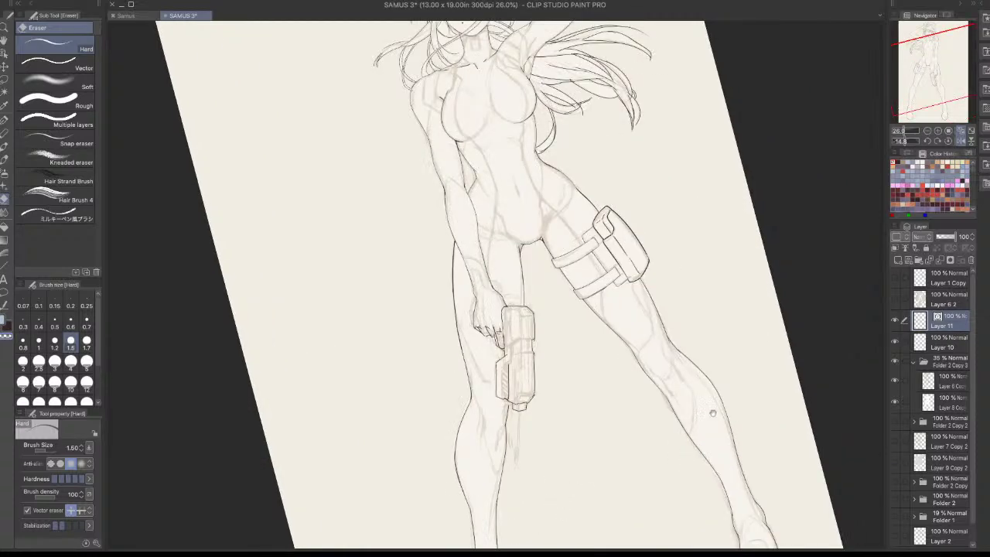
click(962, 141)
drag(501, 312, 544, 303)
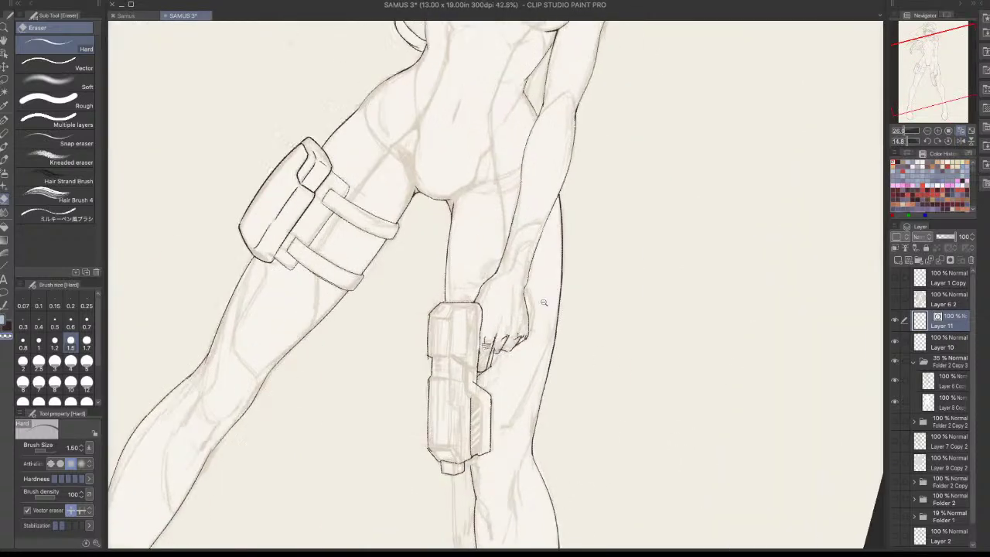
scroll(544, 302, up, 3)
click(948, 345)
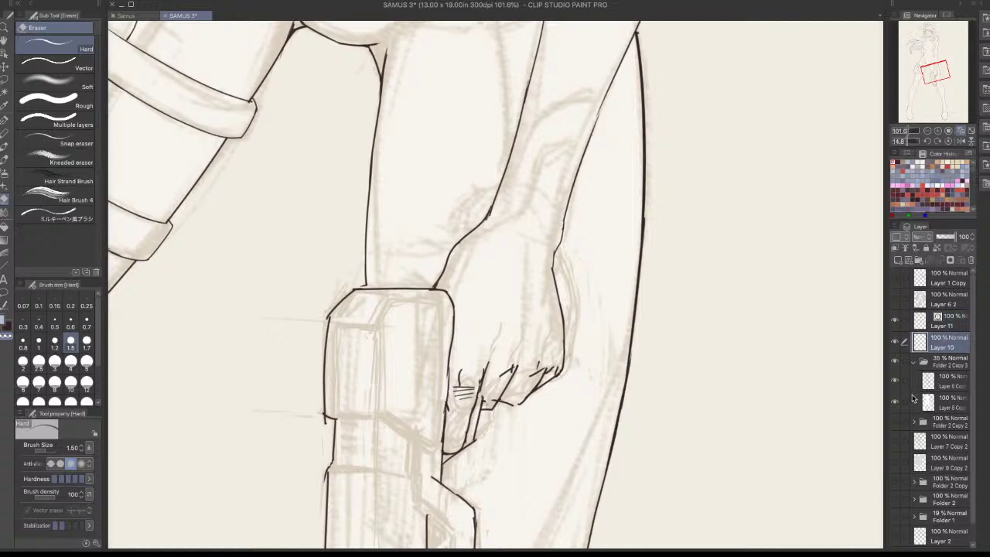
scroll(548, 346, up, 1)
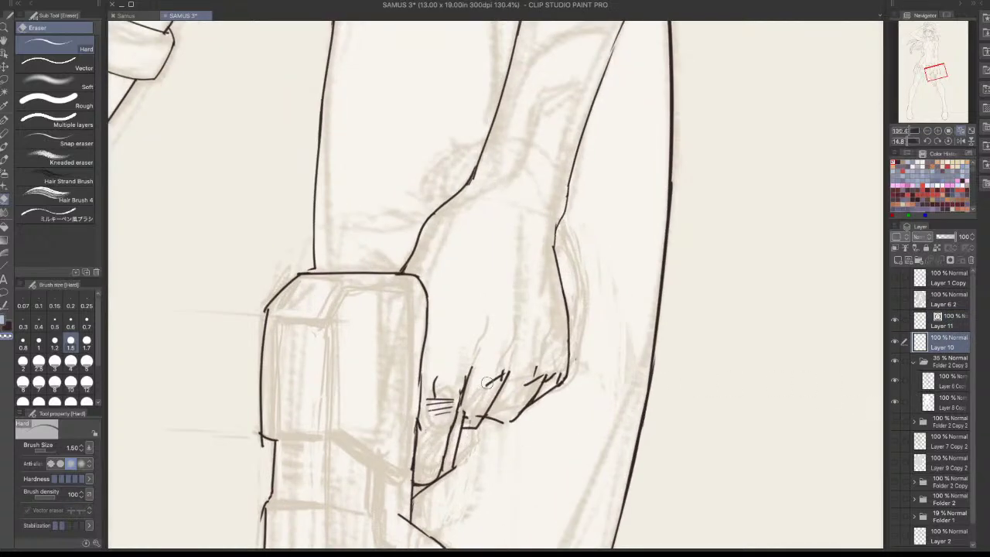
click(954, 325)
mouse_move(491, 374)
mouse_down()
mouse_move(497, 383)
mouse_move(503, 376)
mouse_up()
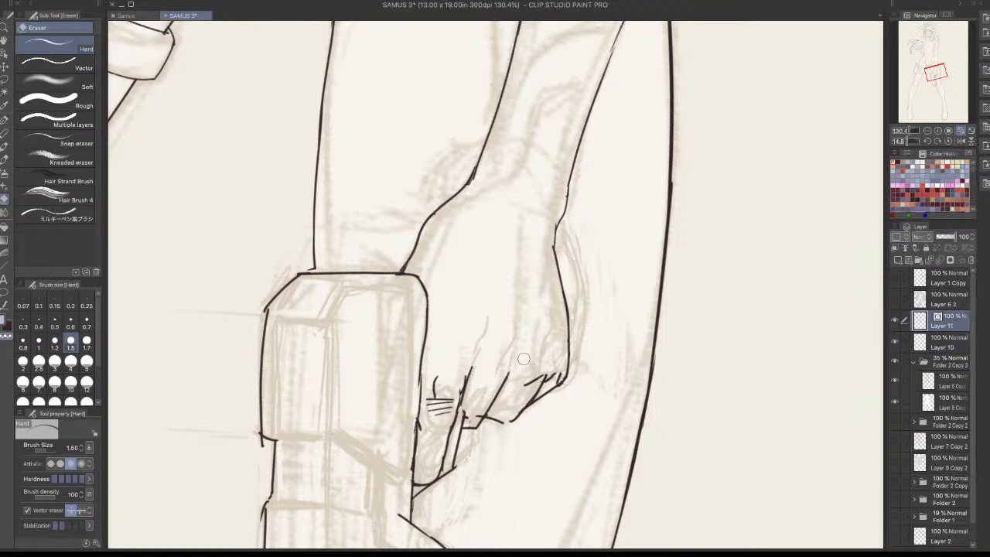
Ink short curved knuckle lines at the tops of the fingers with the Turnip pen
key(p)
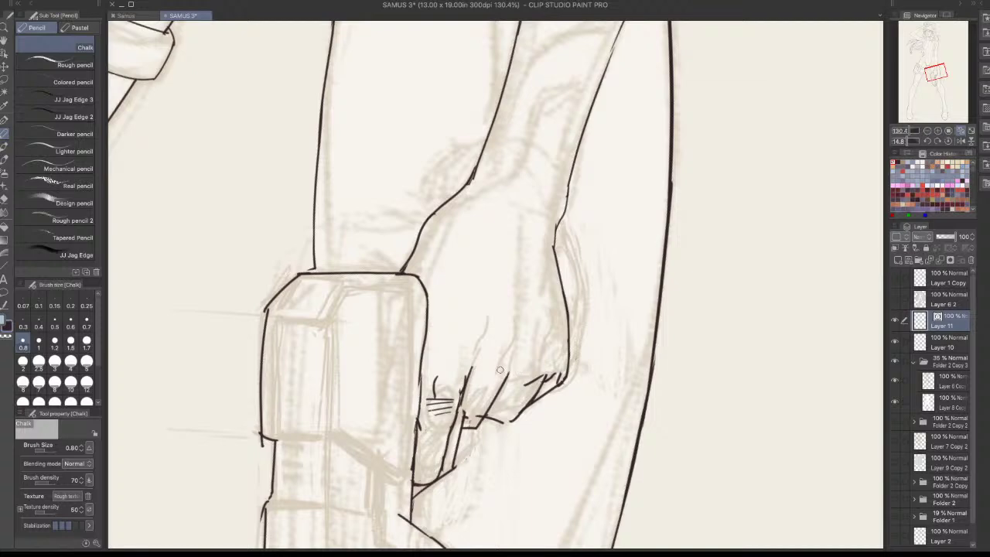
key(p)
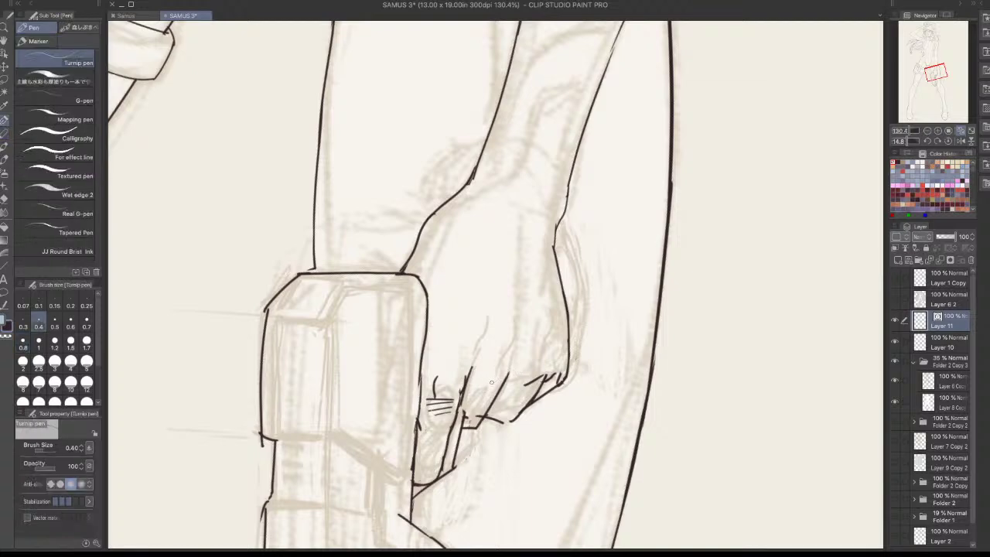
mouse_move(488, 387)
mouse_down()
mouse_move(524, 371)
mouse_move(506, 370)
mouse_move(532, 330)
mouse_move(546, 368)
mouse_move(526, 384)
mouse_move(516, 377)
mouse_move(523, 385)
mouse_move(543, 349)
mouse_up()
drag(464, 381, 468, 355)
Ink thin parallel shading lines across the curled fingers just below the knuckles
drag(661, 256, 489, 118)
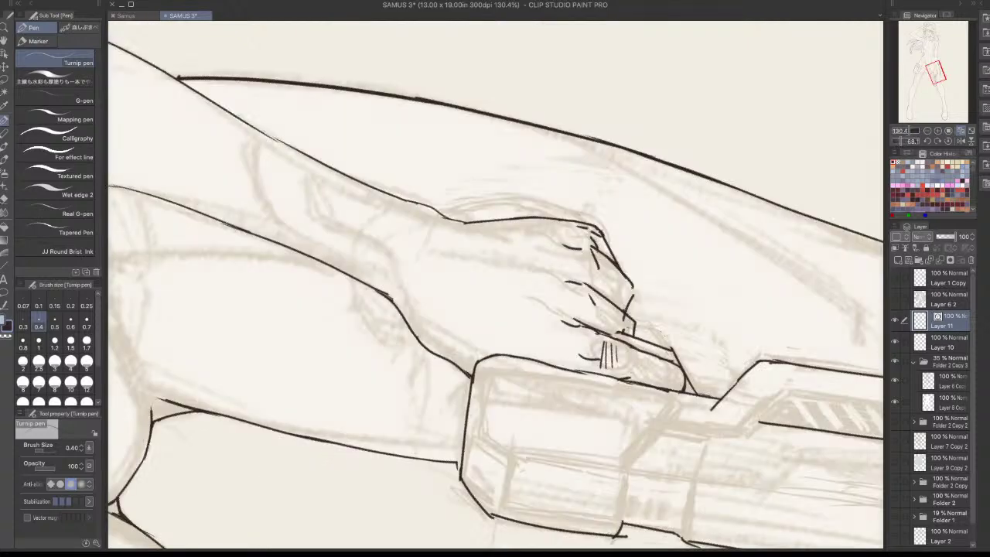
mouse_move(603, 259)
mouse_down()
mouse_move(599, 294)
mouse_move(616, 304)
mouse_up()
key(ctrl+z)
mouse_move(613, 269)
mouse_down()
mouse_move(622, 297)
mouse_move(602, 323)
mouse_move(607, 334)
mouse_up()
drag(608, 300, 616, 337)
drag(621, 306, 630, 331)
Re-ink the outer contour of the hand from the wrist to the little finger with a fuller curve
alt+click(654, 284)
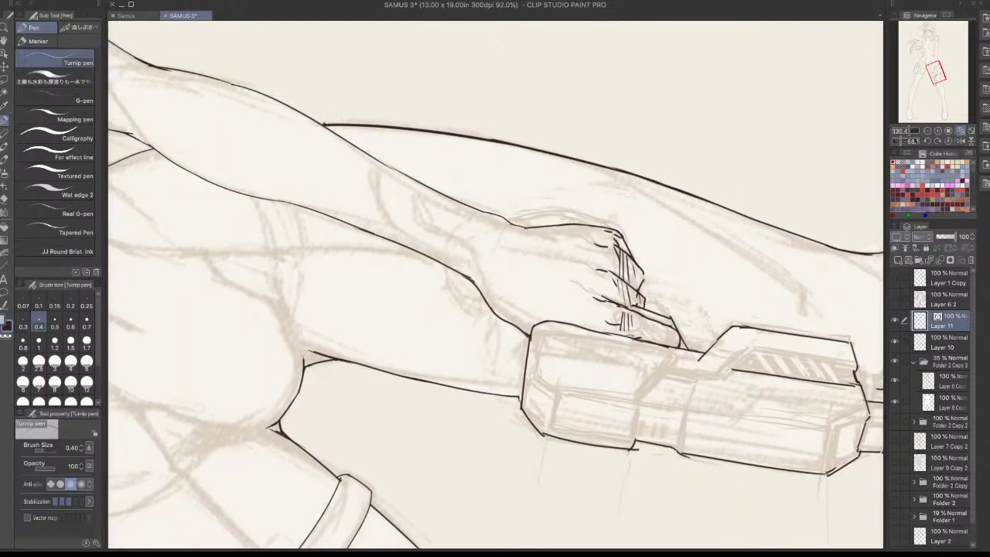
drag(654, 255, 431, 540)
alt+click(666, 423)
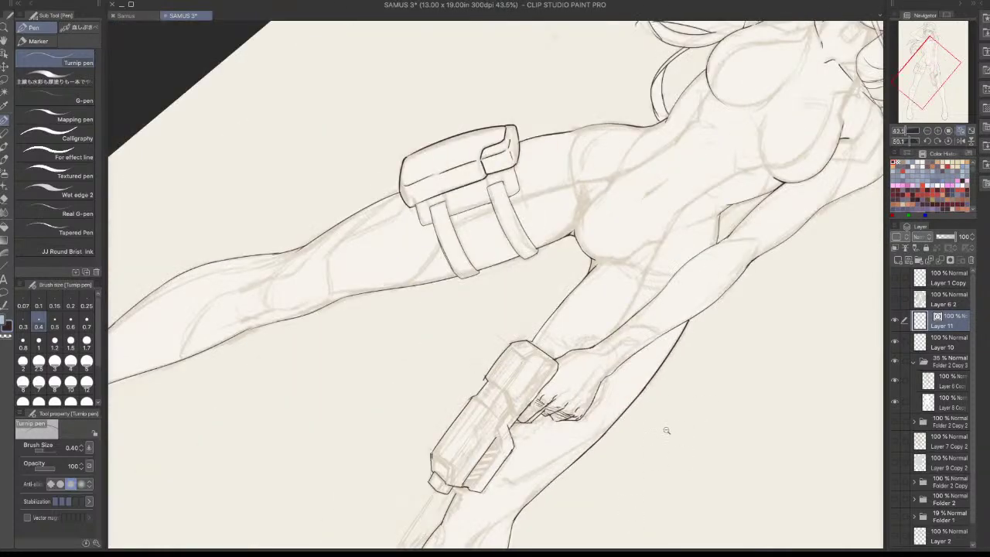
scroll(619, 391, up, 5)
key(ctrl+z)
drag(577, 362, 545, 405)
key(ctrl+z)
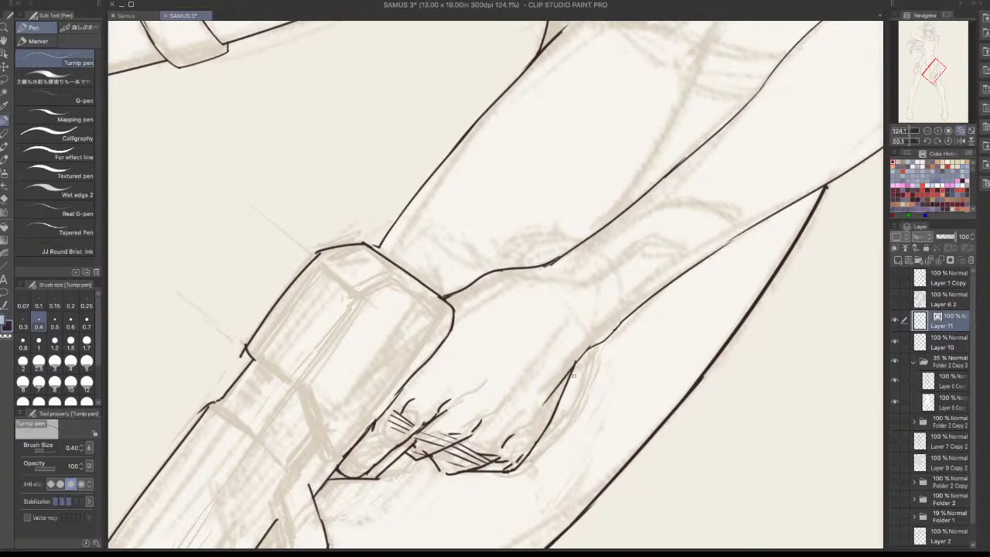
drag(574, 367, 553, 415)
key(ctrl+z)
drag(572, 371, 532, 457)
key(ctrl+z)
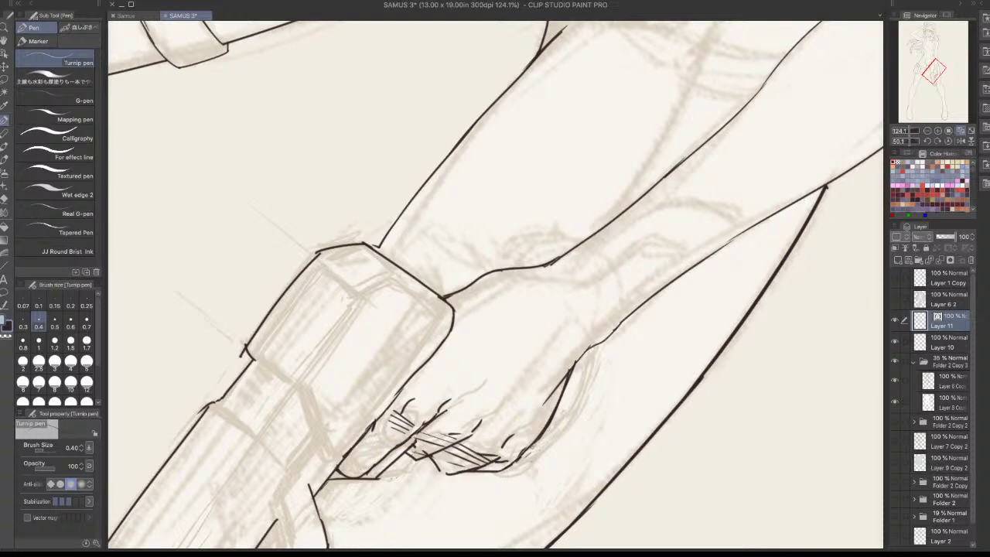
Ink the outer wrist line so the forearm contour joins the back of the hand
mouse_move(637, 376)
mouse_down()
mouse_move(606, 153)
mouse_move(699, 243)
mouse_move(694, 334)
mouse_move(532, 317)
mouse_up()
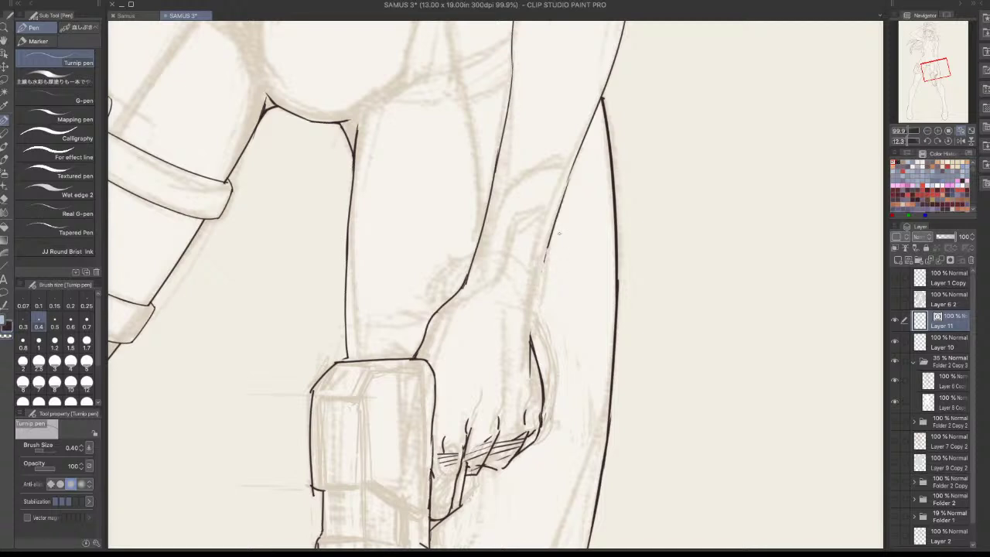
drag(559, 218, 542, 297)
key(ctrl+z)
drag(558, 217, 529, 325)
key(ctrl+z)
drag(543, 282, 532, 346)
key(ctrl+z)
drag(585, 307, 484, 197)
drag(529, 296, 496, 392)
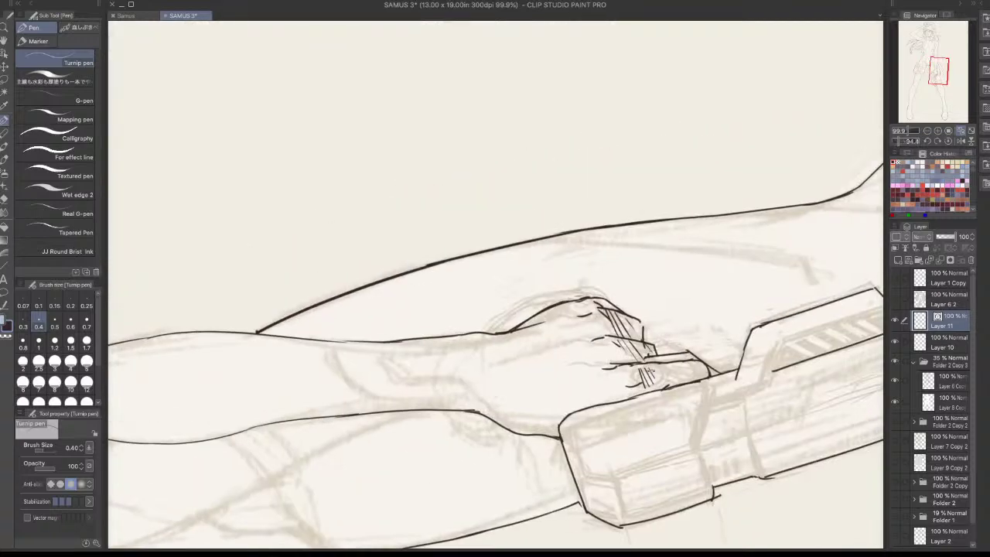
Erase the lower inner wrist line and re-ink it curving down to the rear edge of the gun
drag(621, 410, 676, 321)
drag(674, 365, 394, 512)
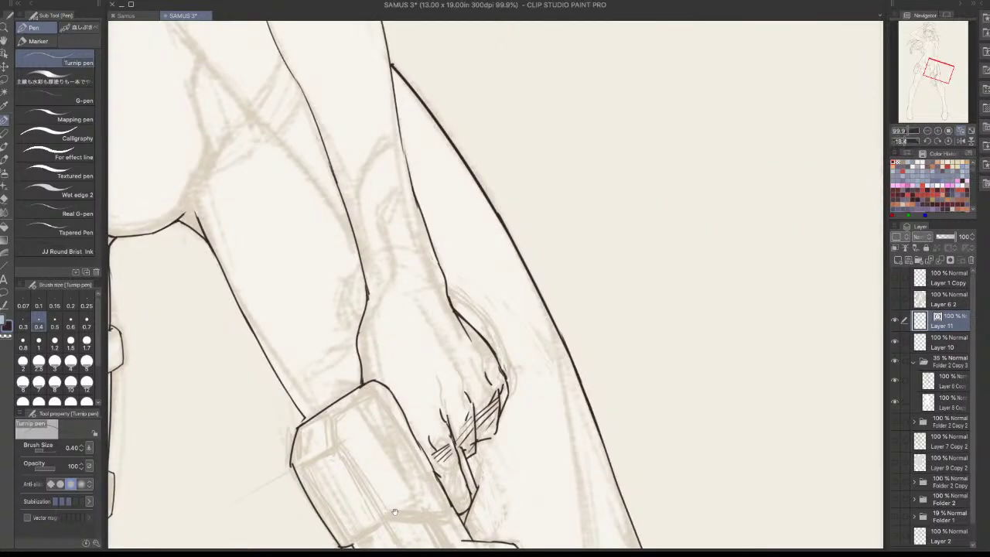
mouse_move(395, 512)
mouse_down()
mouse_move(658, 387)
mouse_move(587, 423)
mouse_move(621, 206)
mouse_move(563, 332)
mouse_up()
key(c)
drag(365, 268, 338, 316)
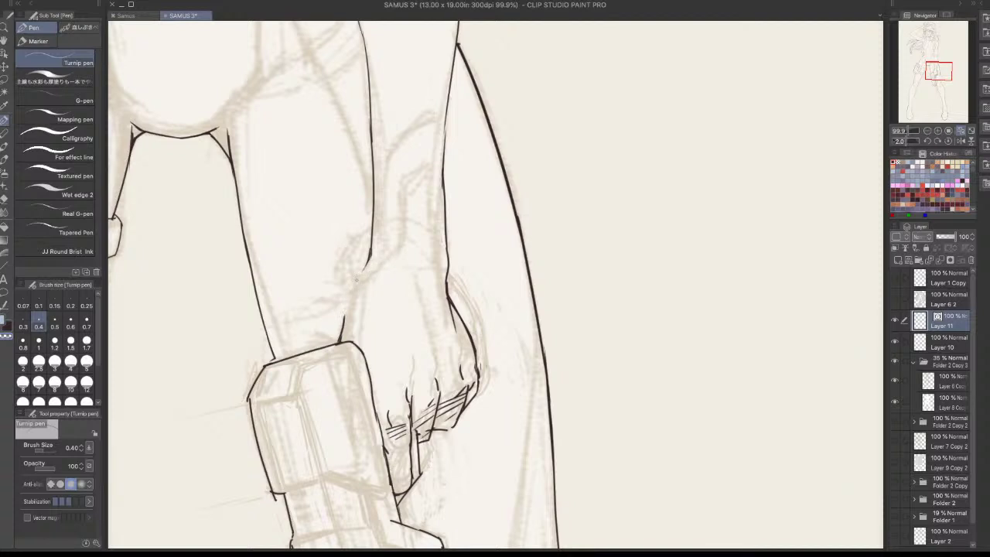
key(c)
mouse_move(341, 301)
mouse_down()
mouse_move(370, 258)
mouse_move(348, 293)
mouse_move(340, 339)
mouse_up()
key(ctrl+z)
key(c)
key(c)
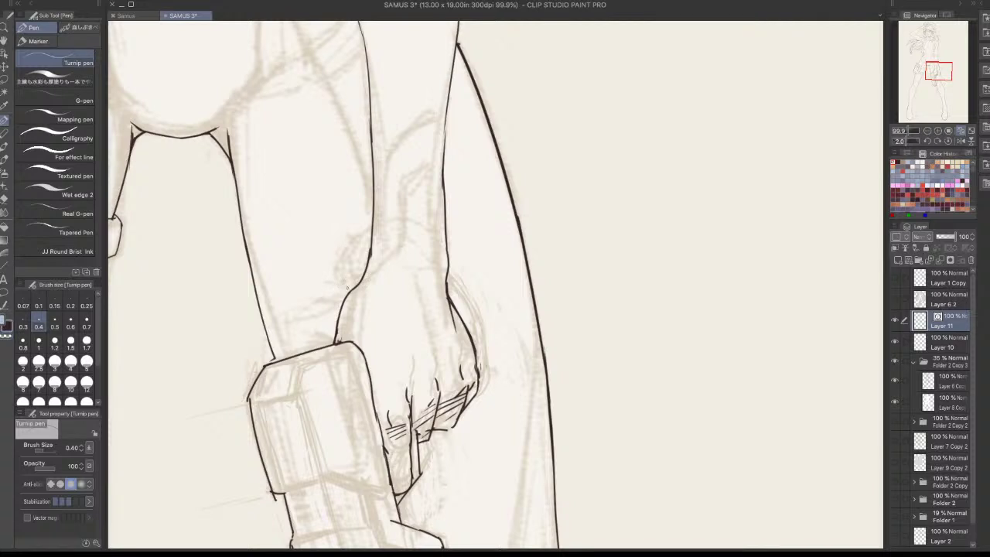
Refine the curve of the inner wrist contour where the base of the hand meets the gun
mouse_move(334, 302)
mouse_down()
mouse_move(360, 275)
mouse_move(338, 327)
mouse_up()
key(ctrl+z)
key(c)
key(c)
key(ctrl+z)
key(ctrl+z)
drag(580, 305, 544, 214)
scroll(493, 445, up, 2)
key(c)
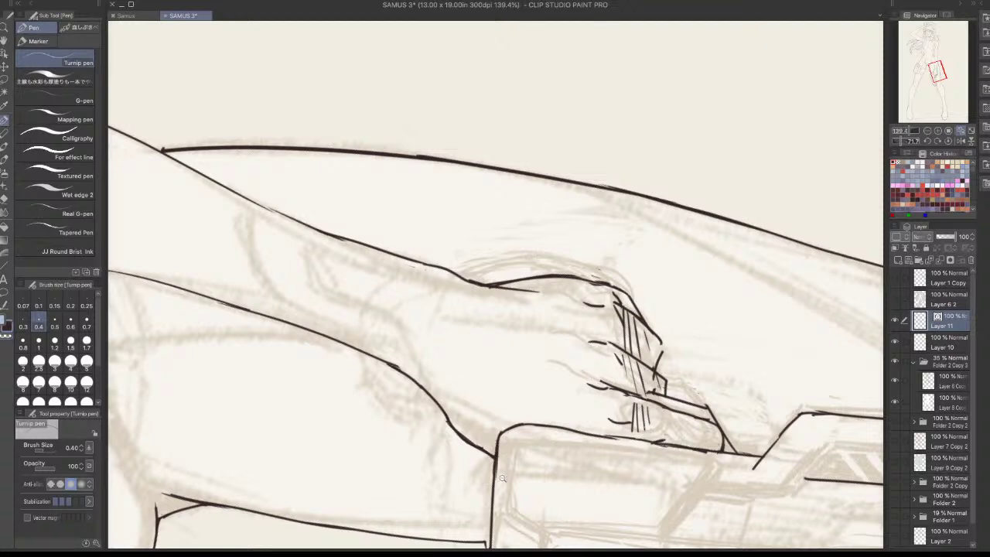
Ink the thin inner edge line along the long side of the vent recess on the gun
drag(475, 468, 654, 504)
drag(577, 293, 564, 245)
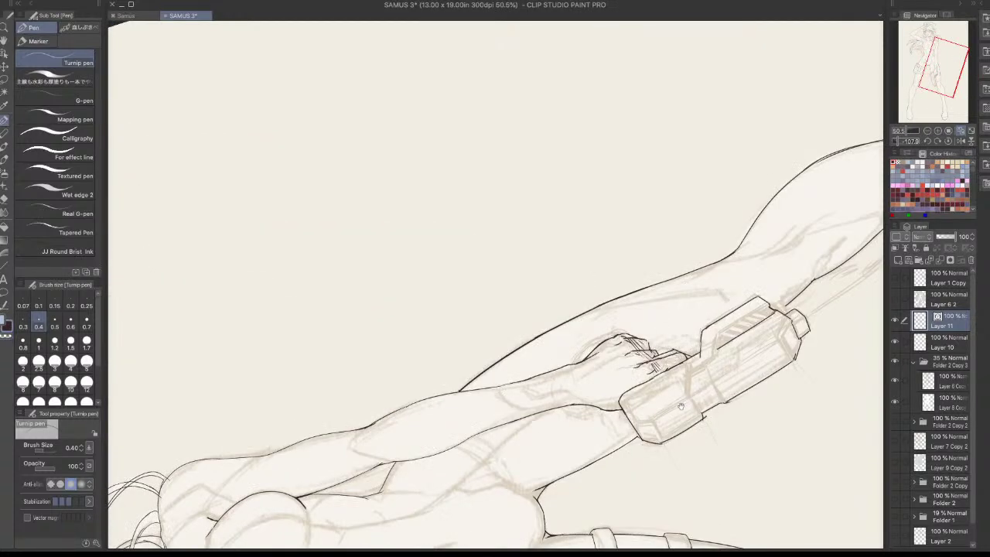
drag(681, 406, 760, 276)
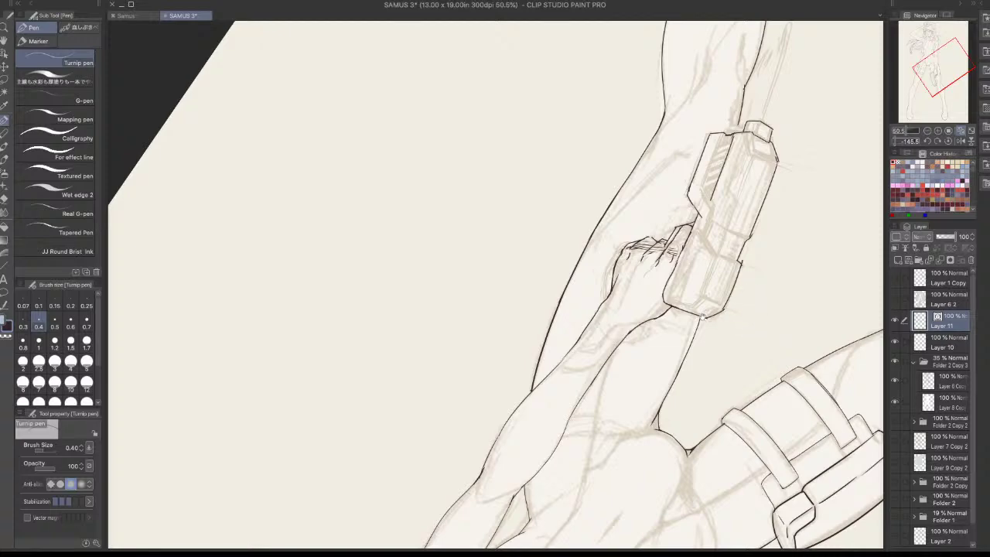
drag(703, 316, 511, 381)
drag(668, 201, 517, 96)
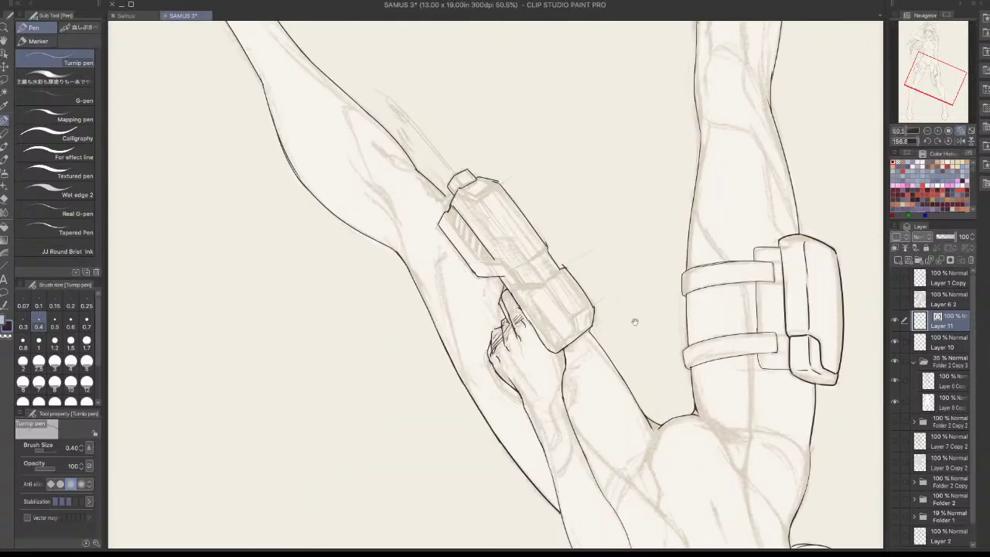
drag(636, 322, 537, 421)
drag(523, 320, 576, 305)
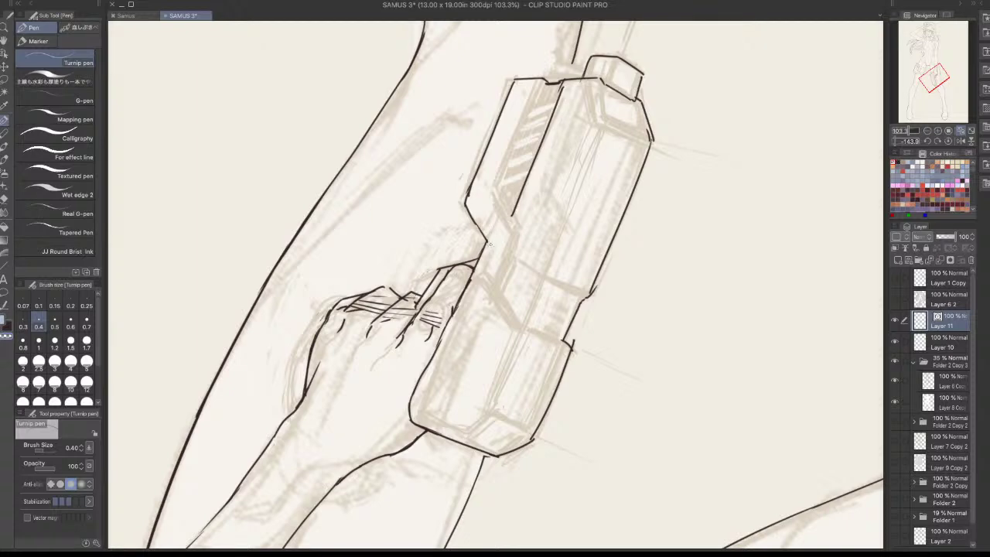
key(c)
drag(539, 77, 509, 159)
key(ctrl+z)
drag(541, 83, 511, 158)
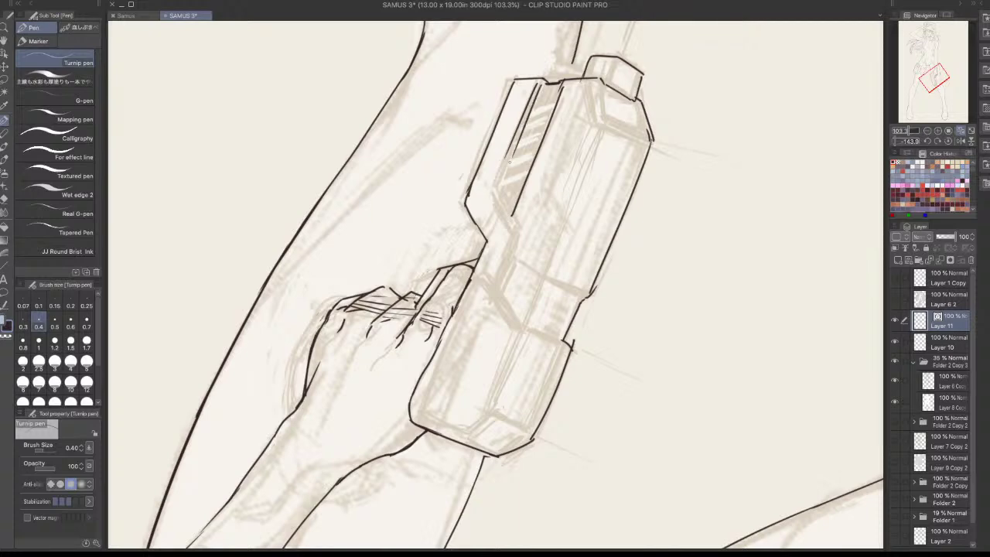
key(ctrl+z)
drag(541, 84, 509, 218)
key(ctrl+z)
key(ctrl+z)
key(ctrl+z)
Flip the canvas view horizontally and ink the first diagonal slats at the front end of the gun's vent
click(960, 141)
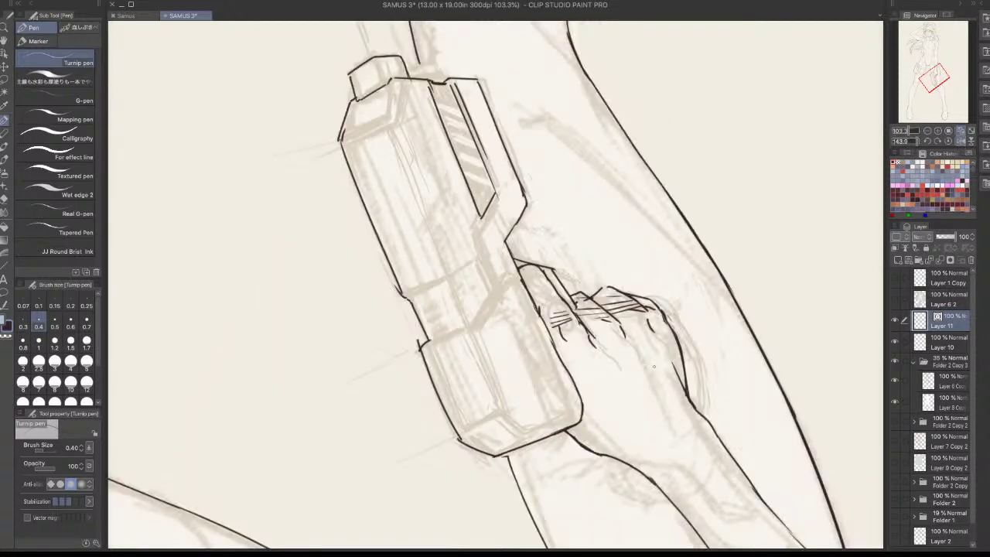
drag(667, 159, 484, 412)
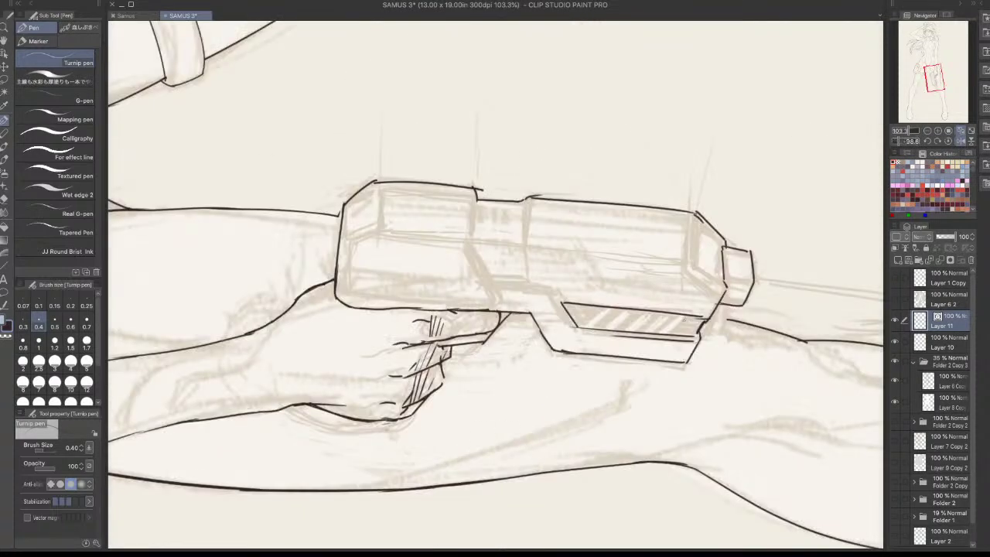
mouse_move(687, 314)
mouse_down()
mouse_move(670, 334)
mouse_move(649, 333)
mouse_up()
key(ctrl+z)
key(ctrl+z)
key(ctrl+z)
key(ctrl+z)
key(ctrl+z)
drag(669, 313, 642, 334)
key(ctrl+z)
key(ctrl+z)
drag(650, 322, 642, 334)
click(637, 318)
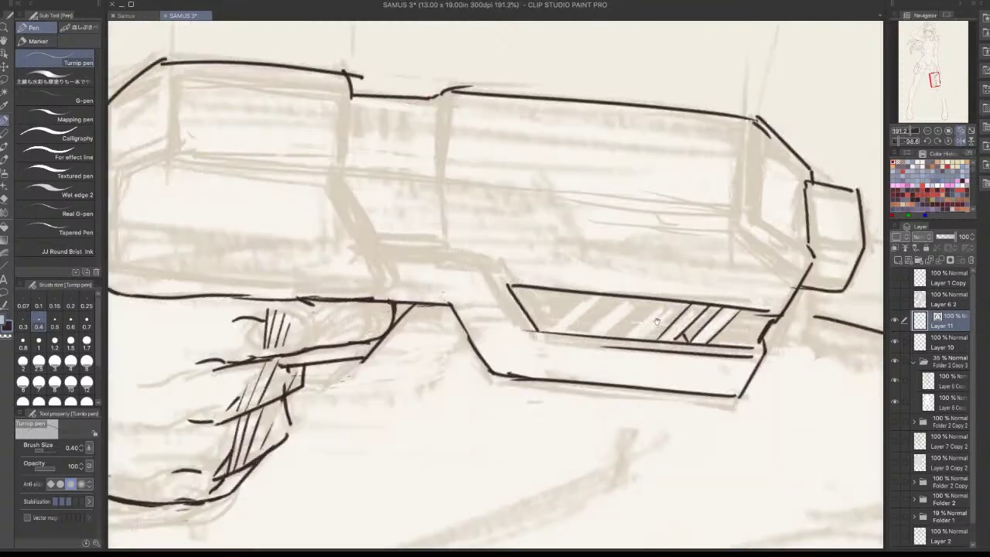
Ink more evenly spaced diagonal slats across the middle of the vent, following the sketch
click(621, 345)
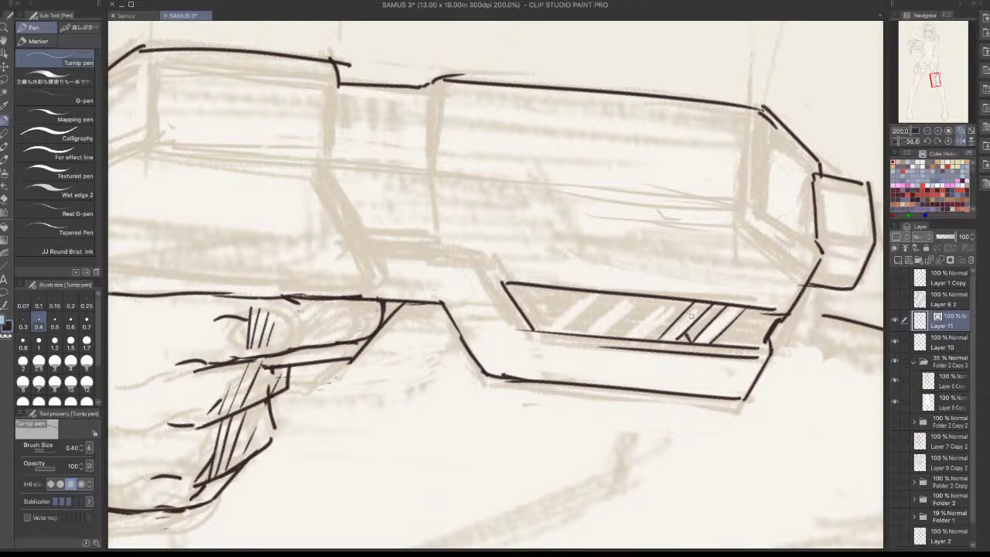
drag(672, 301, 639, 337)
drag(652, 300, 617, 334)
drag(660, 299, 617, 336)
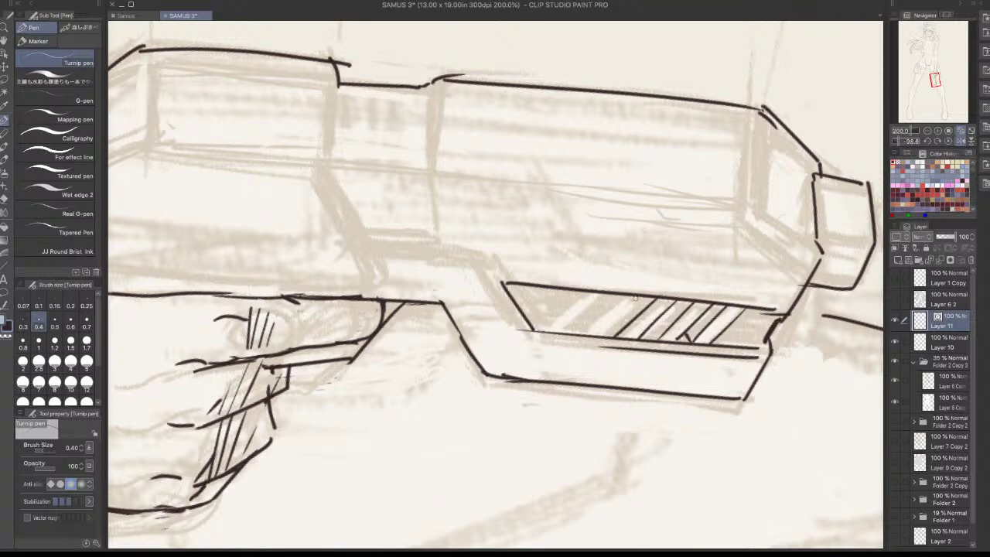
key(ctrl+z)
drag(659, 298, 606, 346)
key(ctrl+z)
mouse_move(662, 296)
mouse_down()
mouse_move(616, 337)
mouse_move(639, 317)
mouse_move(598, 336)
mouse_up()
key(ctrl+z)
key(ctrl+z)
key(ctrl+z)
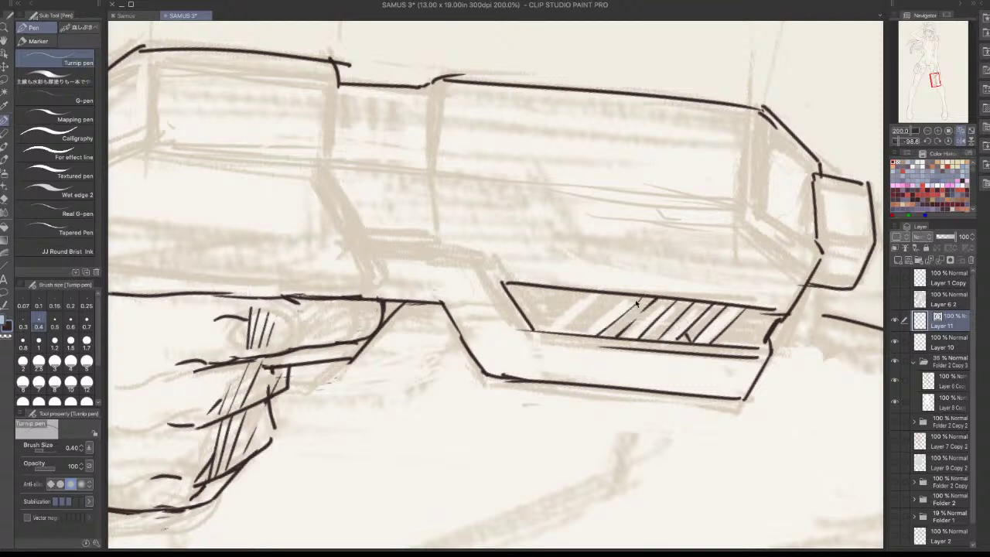
Ink the remaining diagonal slats toward the vent's rear corner and add small thickness marks at their lower ends
key(ctrl+z)
drag(645, 295, 599, 336)
key(ctrl+z)
mouse_move(645, 296)
mouse_down()
mouse_move(584, 351)
mouse_move(597, 337)
mouse_up()
key(ctrl+z)
drag(623, 296, 577, 336)
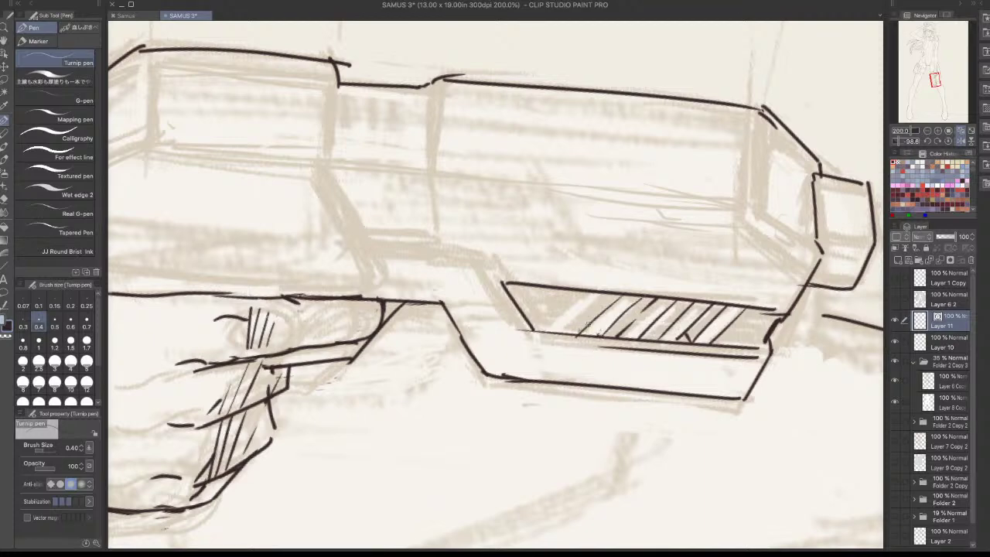
mouse_move(606, 294)
mouse_down()
mouse_move(568, 329)
mouse_move(579, 315)
mouse_move(555, 337)
mouse_move(541, 335)
mouse_up()
key(ctrl+z)
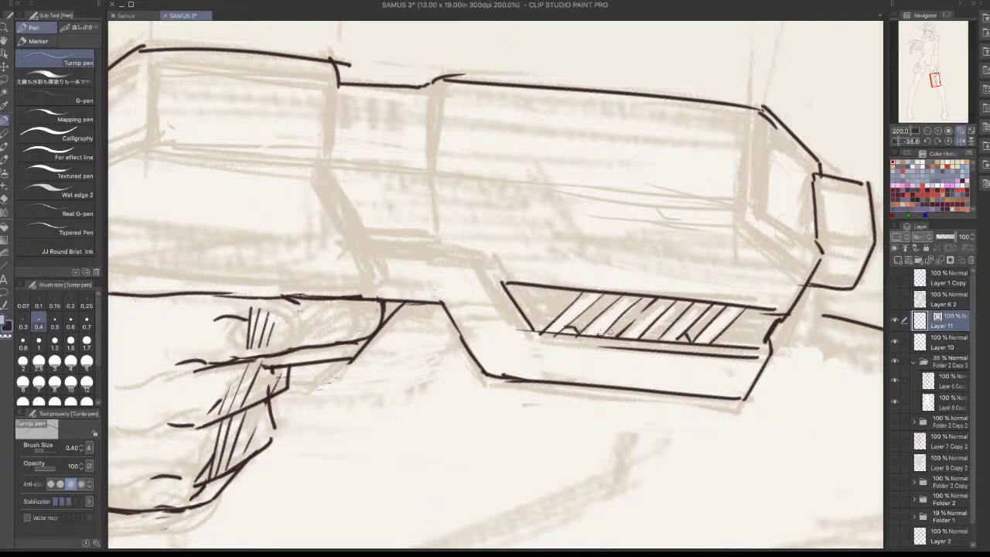
drag(644, 338, 693, 340)
Clean up and re-ink the short front edge of the housing below the vent
scroll(720, 328, down, 3)
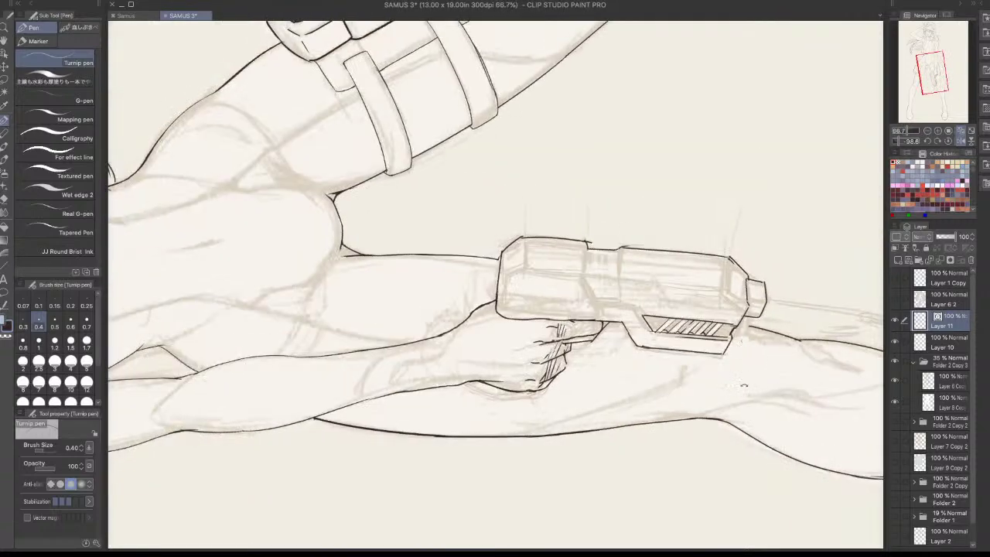
mouse_move(745, 387)
mouse_down()
mouse_move(684, 297)
mouse_move(564, 333)
mouse_up()
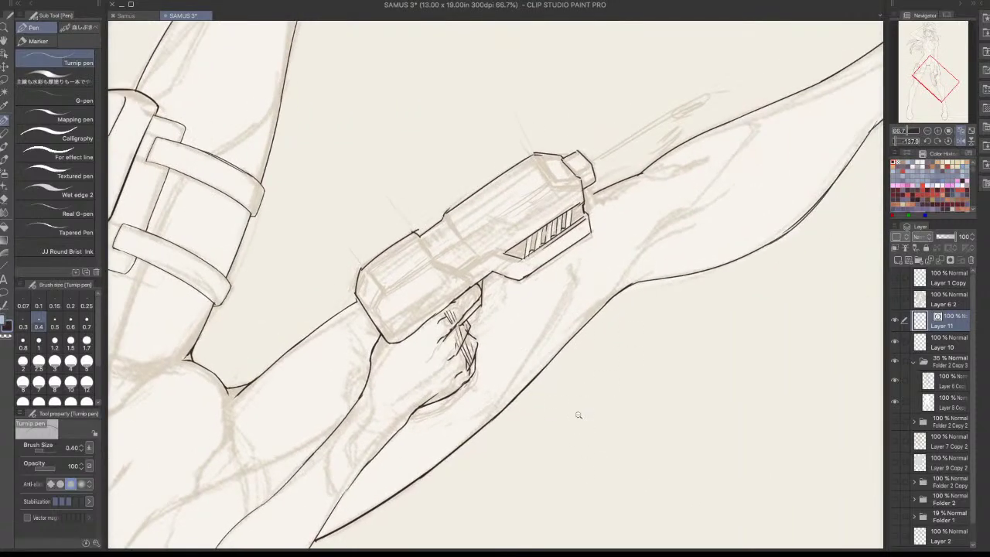
scroll(606, 229, up, 4)
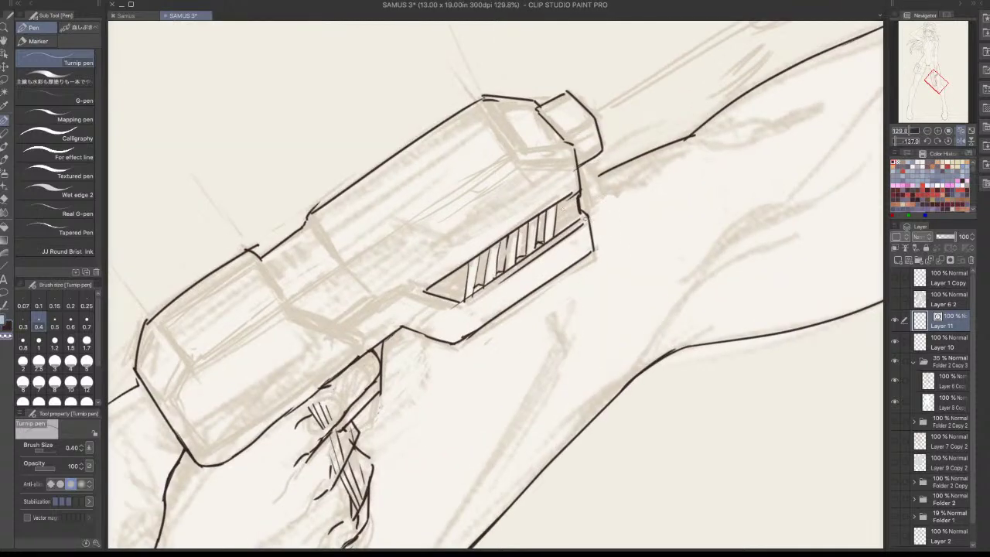
drag(582, 208, 593, 253)
key(c)
drag(585, 220, 593, 254)
drag(580, 214, 587, 224)
Check the gun in a mirrored view and ink one more short slat line at the vent's front end
scroll(585, 169, down, 4)
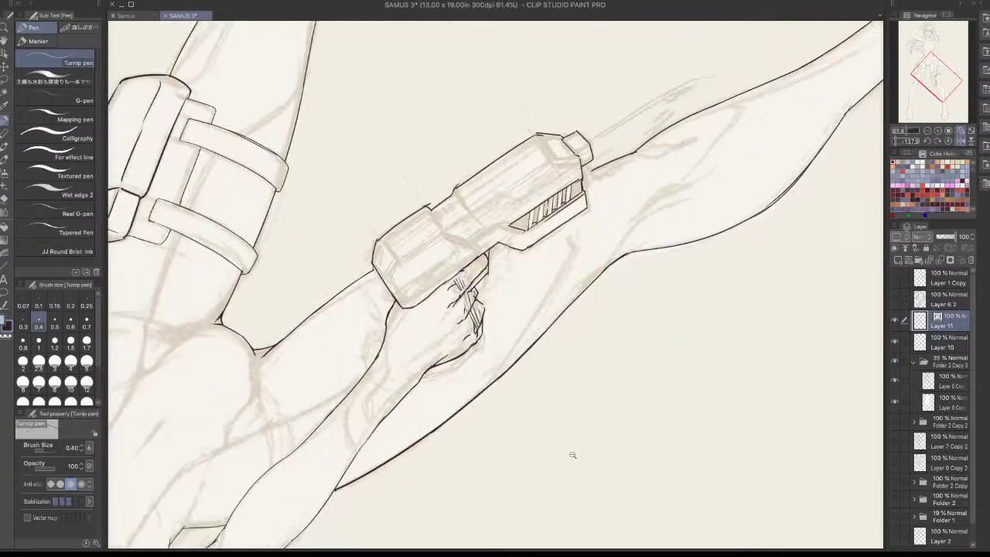
click(957, 141)
click(958, 142)
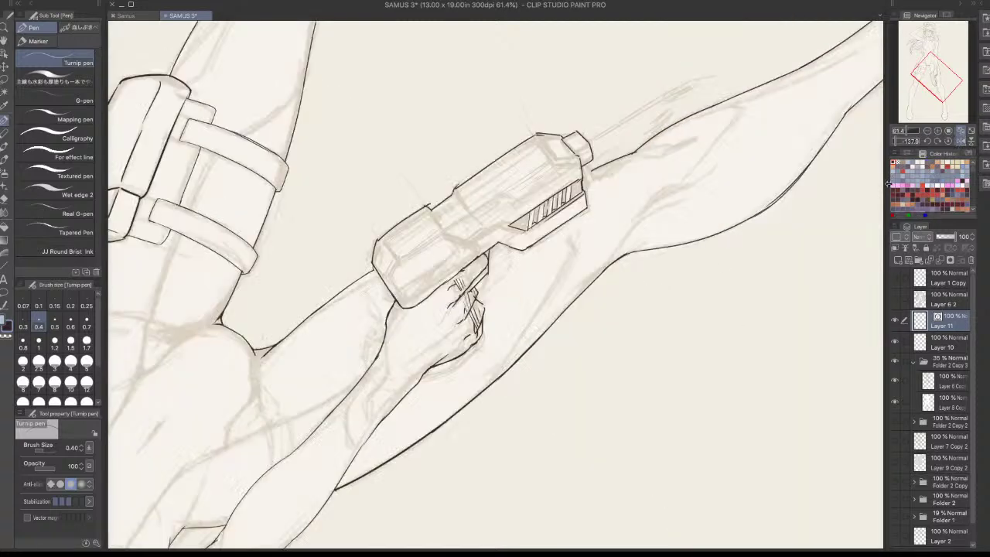
click(959, 141)
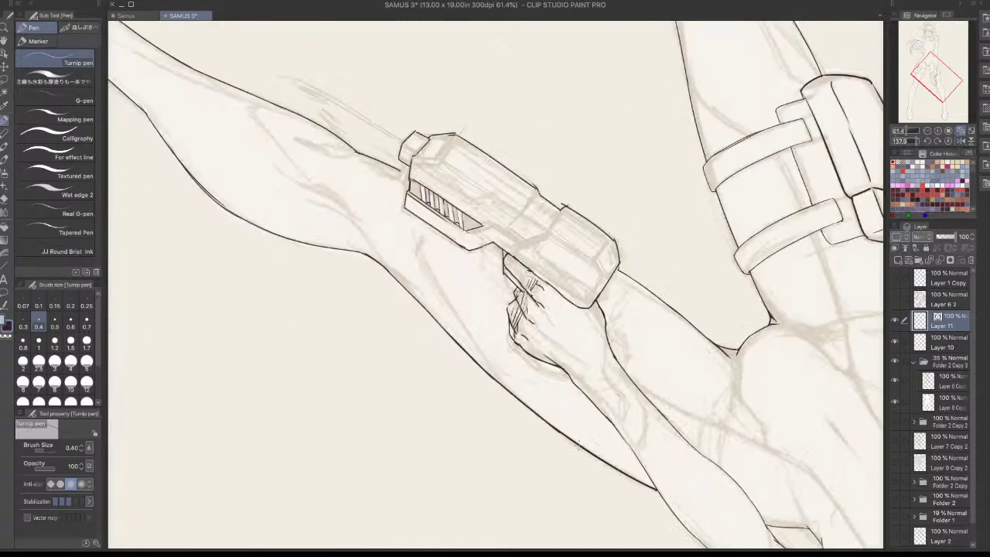
scroll(551, 359, up, 3)
drag(411, 186, 408, 210)
key(ctrl+z)
key(ctrl+z)
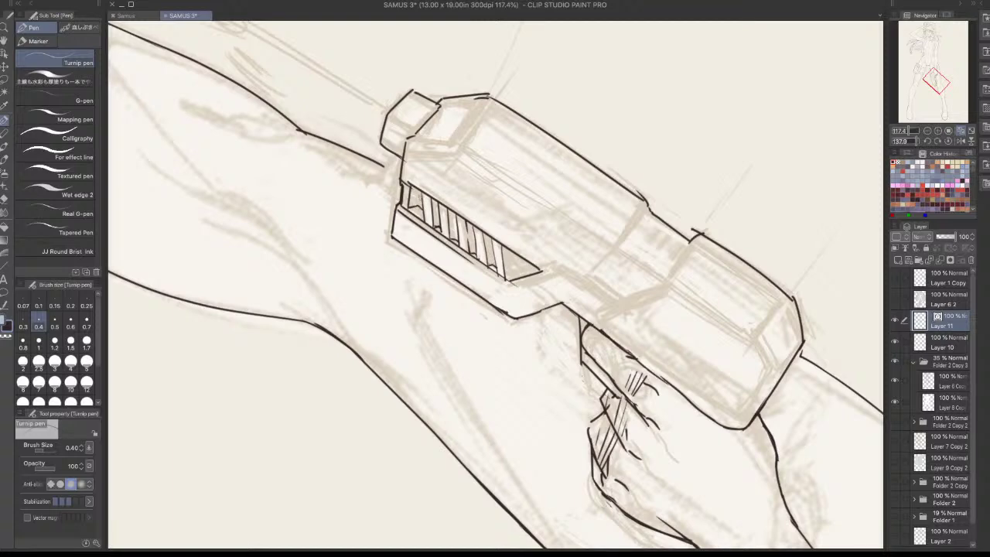
drag(418, 186, 418, 209)
Ink a short slat line in the rear corner of the vent
scroll(474, 112, down, 5)
scroll(592, 239, up, 6)
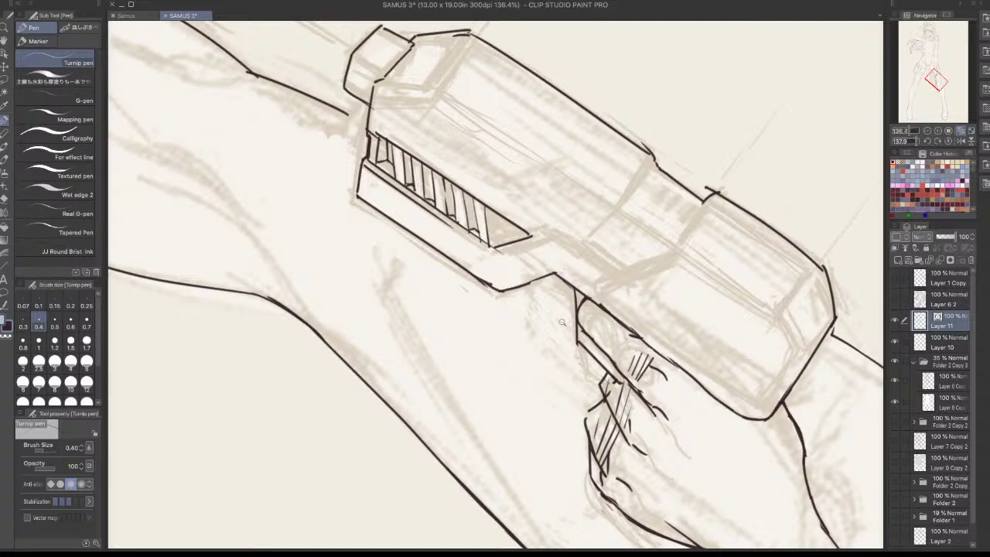
scroll(562, 322, down, 2)
scroll(515, 261, up, 2)
drag(495, 210, 498, 238)
scroll(546, 207, down, 3)
Erase the overshooting line at the notch where the gun's upper edge meets the rear housing
drag(625, 372, 604, 175)
scroll(604, 175, down, 5)
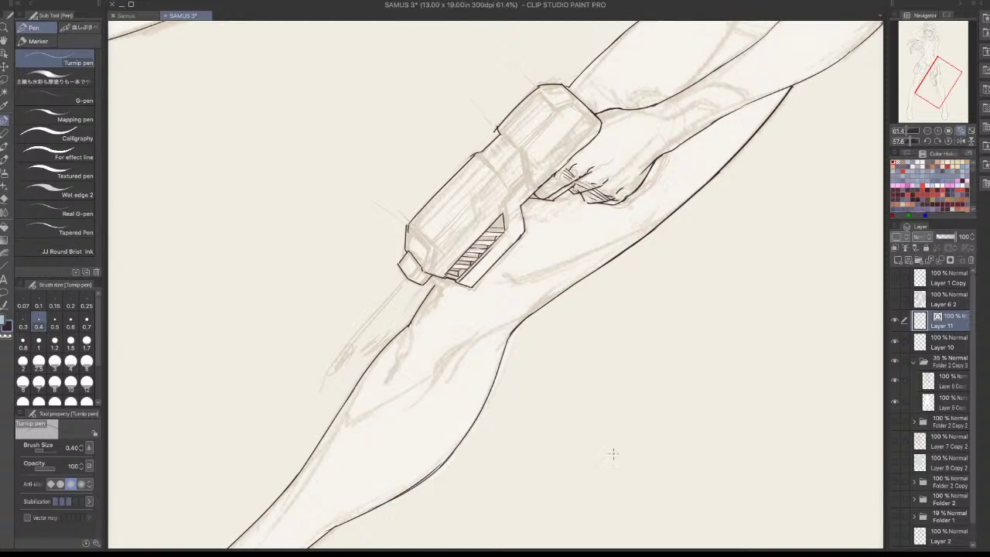
ctrl+click(542, 182)
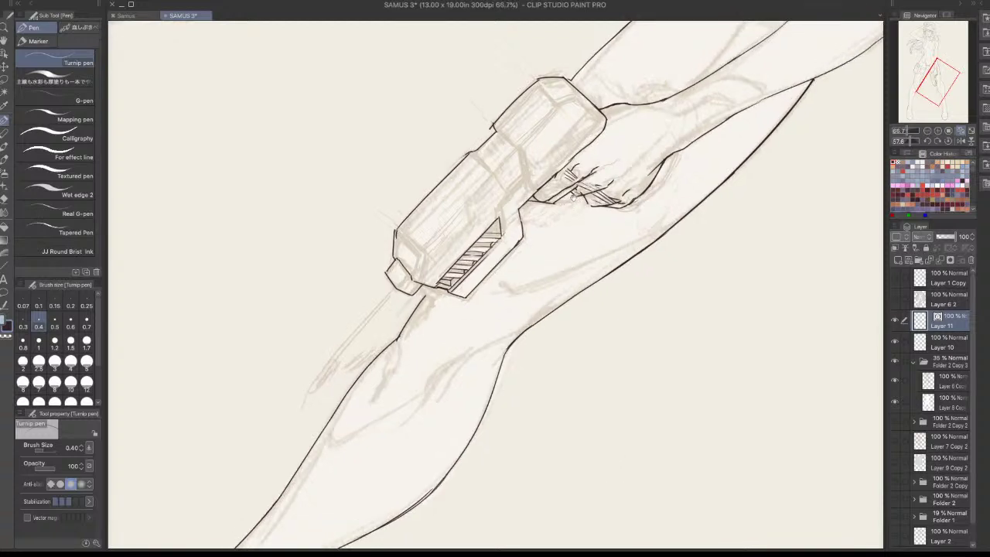
drag(679, 199, 592, 400)
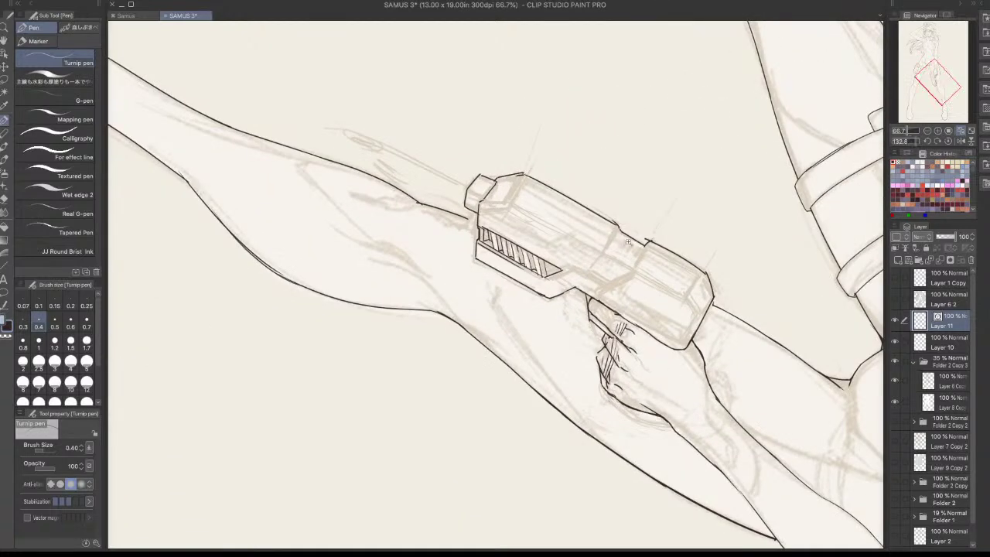
drag(630, 244, 645, 226)
drag(685, 167, 622, 342)
key(c)
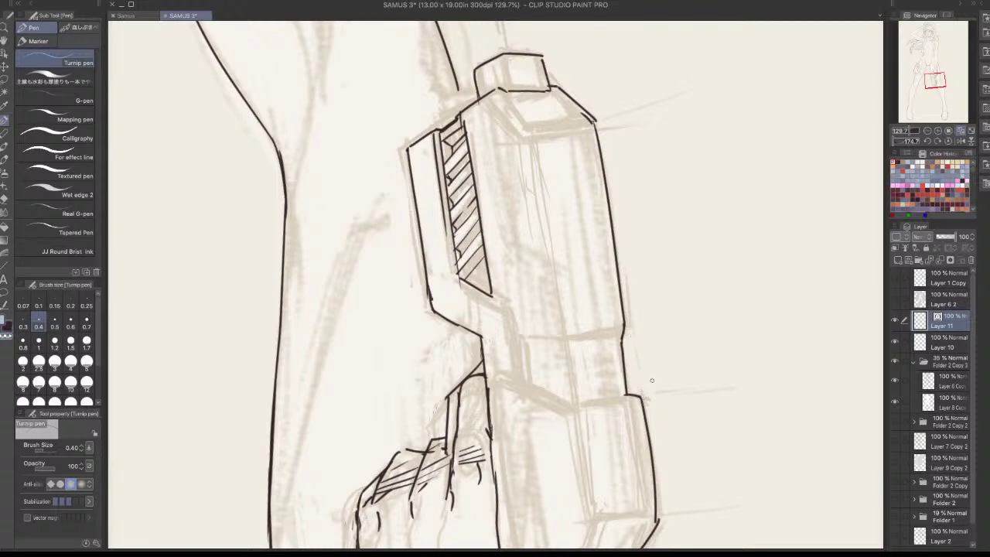
Ink the rear housing's front seam from the notch straight across the gun, angling diagonally to the underside above the trigger finger
drag(692, 411, 698, 227)
drag(670, 259, 634, 317)
key(ctrl+z)
key(ctrl+z)
drag(670, 258, 634, 308)
key(ctrl+z)
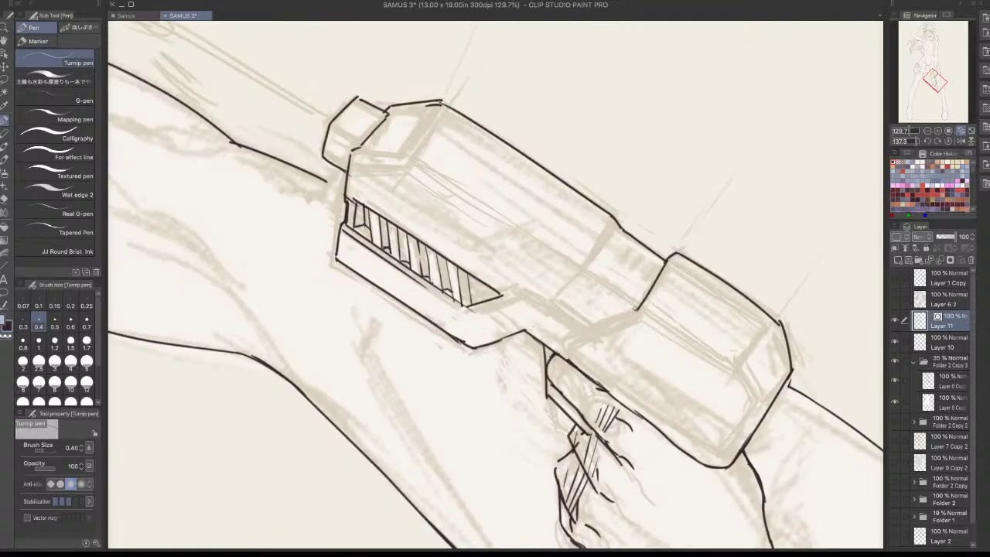
drag(748, 304, 726, 181)
mouse_move(629, 244)
mouse_down()
mouse_move(578, 303)
mouse_move(581, 315)
mouse_up()
key(ctrl+z)
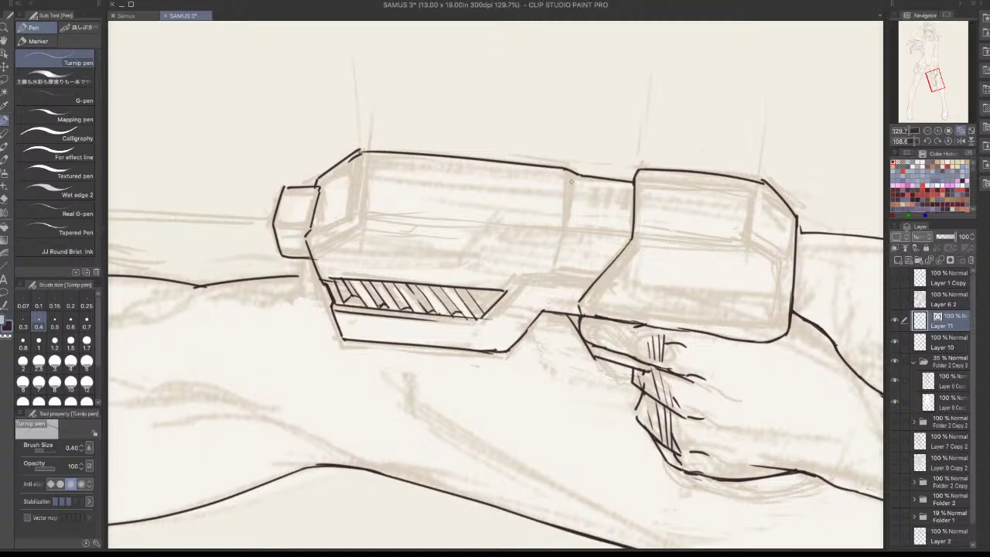
Try to ink a matching seam at the back of the barrel housing with a diagonal running toward the vent
drag(572, 172, 567, 230)
key(ctrl+z)
drag(574, 174, 572, 229)
key(ctrl+z)
key(ctrl+z)
mouse_move(572, 167)
mouse_down()
mouse_move(569, 240)
mouse_move(523, 296)
mouse_up()
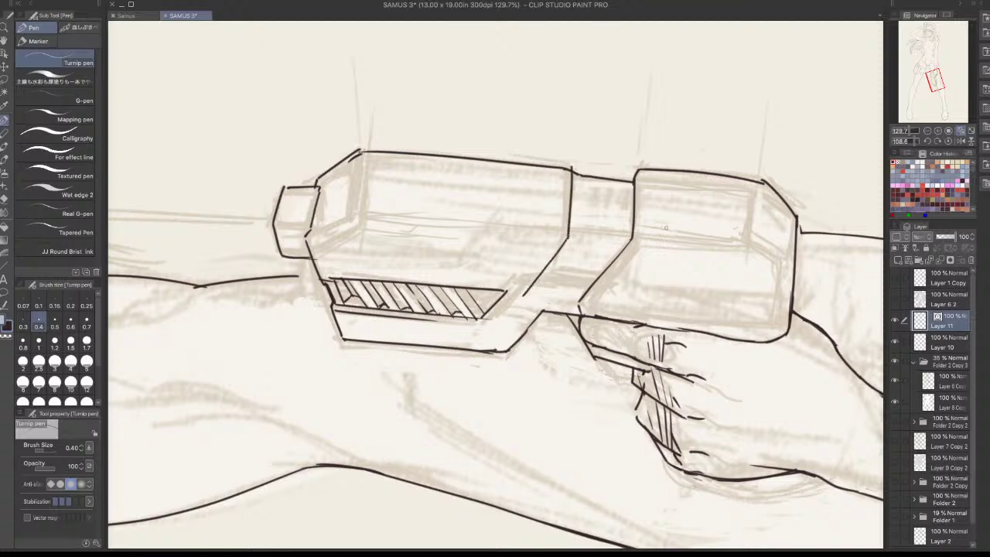
key(ctrl+z)
drag(572, 237, 499, 309)
key(ctrl+z)
Flip the canvas view horizontally and re-ink the barrel housing's rear seam as a gently curved line down the gun
click(962, 141)
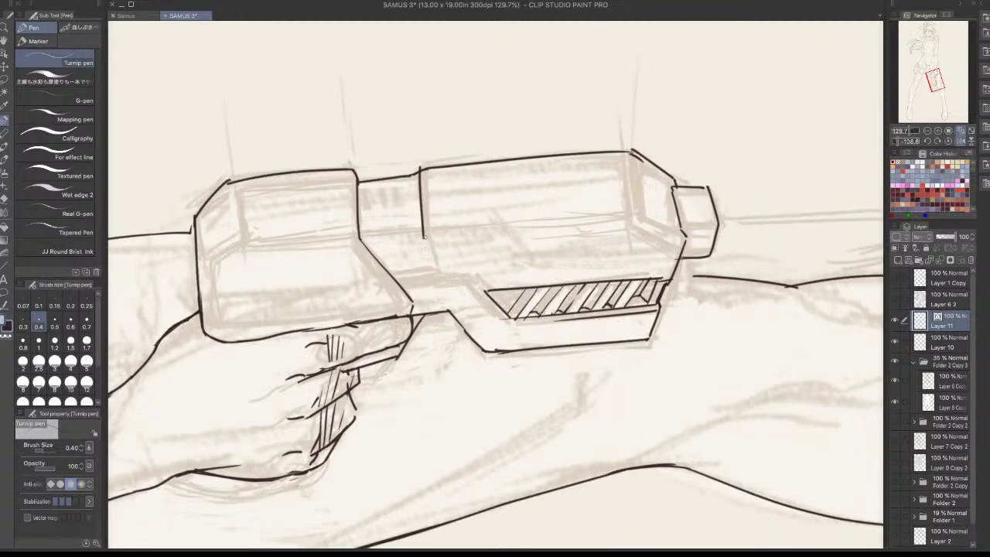
drag(422, 230, 433, 275)
key(ctrl+z)
drag(422, 230, 433, 274)
key(ctrl+z)
key(ctrl+z)
mouse_move(420, 166)
mouse_down()
mouse_move(417, 231)
mouse_move(435, 275)
mouse_up()
key(ctrl+z)
Extend the barrel housing's seam to the lower body and ink a short line joining it to the vent's upper edge
drag(419, 231, 442, 297)
key(ctrl+z)
drag(423, 246, 441, 296)
key(ctrl+z)
mouse_move(426, 253)
mouse_down()
mouse_move(439, 292)
mouse_move(489, 291)
mouse_up()
key(ctrl+z)
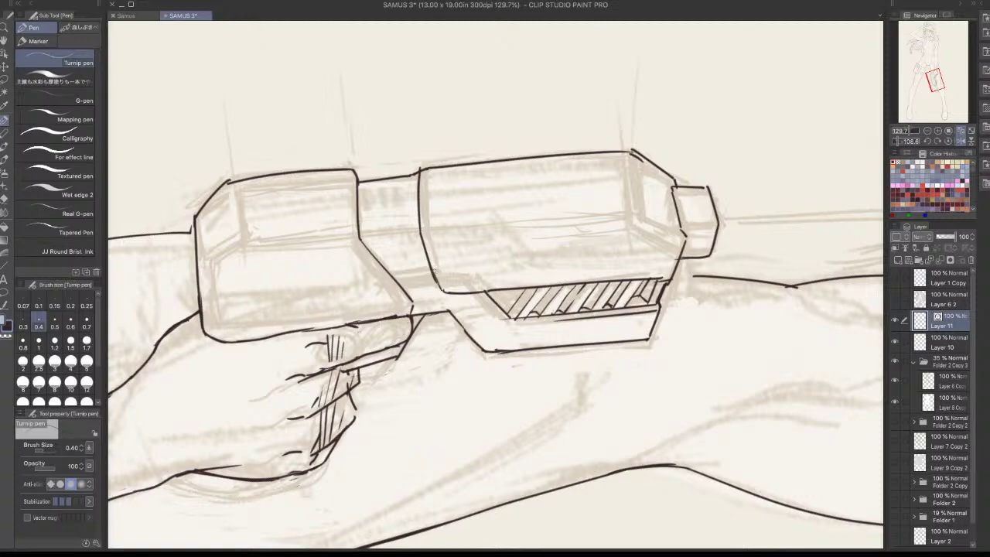
scroll(720, 238, down, 5)
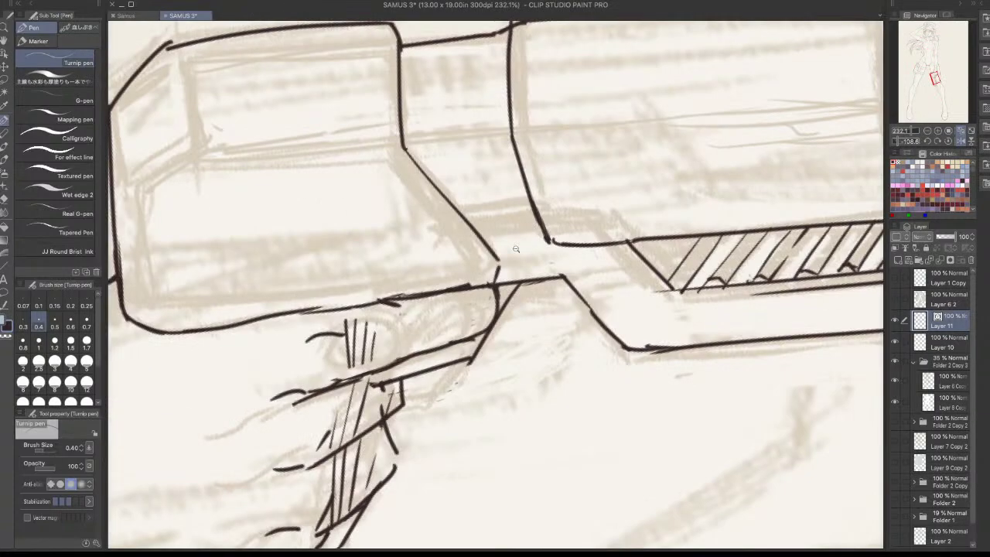
Re-ink the barrel housing's rear seam slightly further toward the muzzle, with its straight section meeting the gun's upper edge
scroll(631, 288, down, 2)
drag(632, 289, 639, 256)
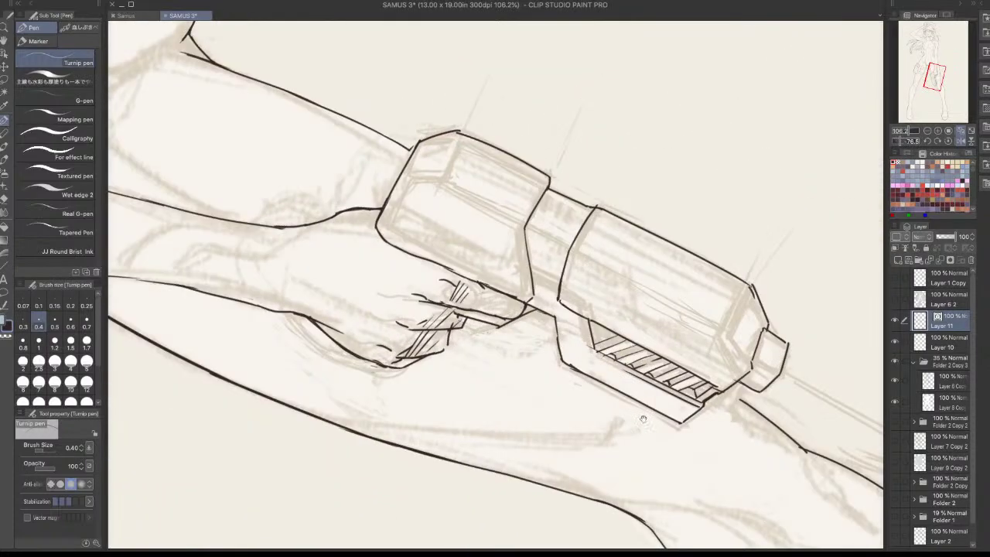
click(960, 141)
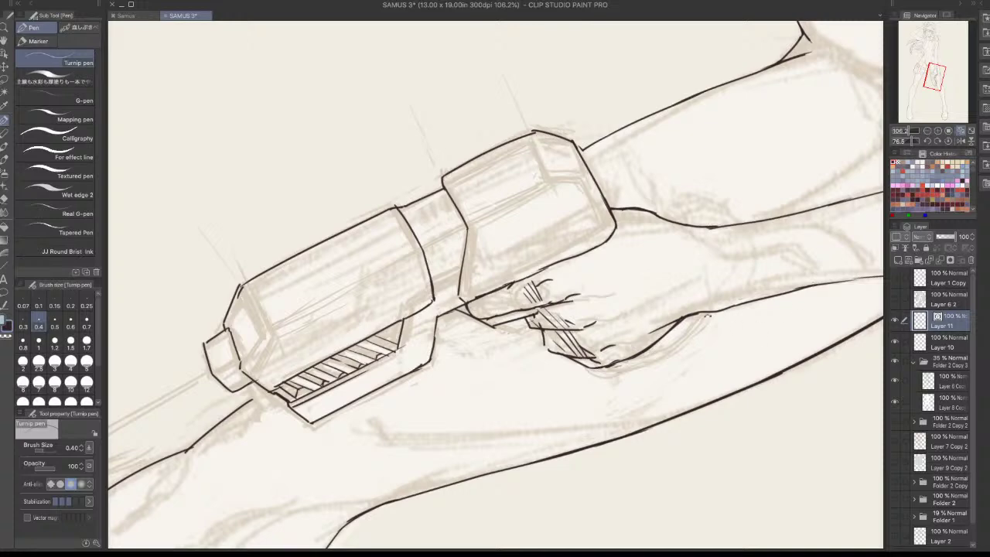
drag(708, 254, 545, 133)
click(961, 142)
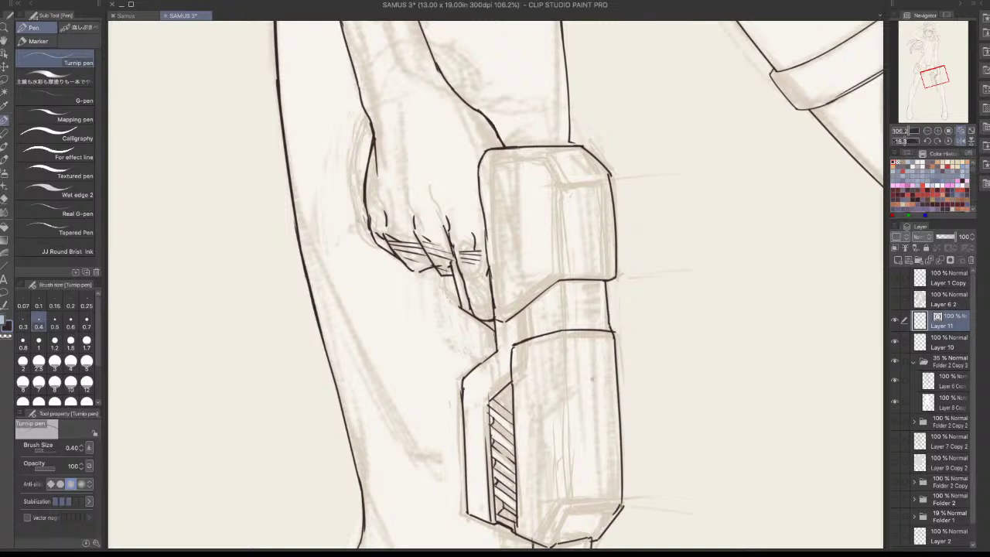
drag(584, 400, 567, 309)
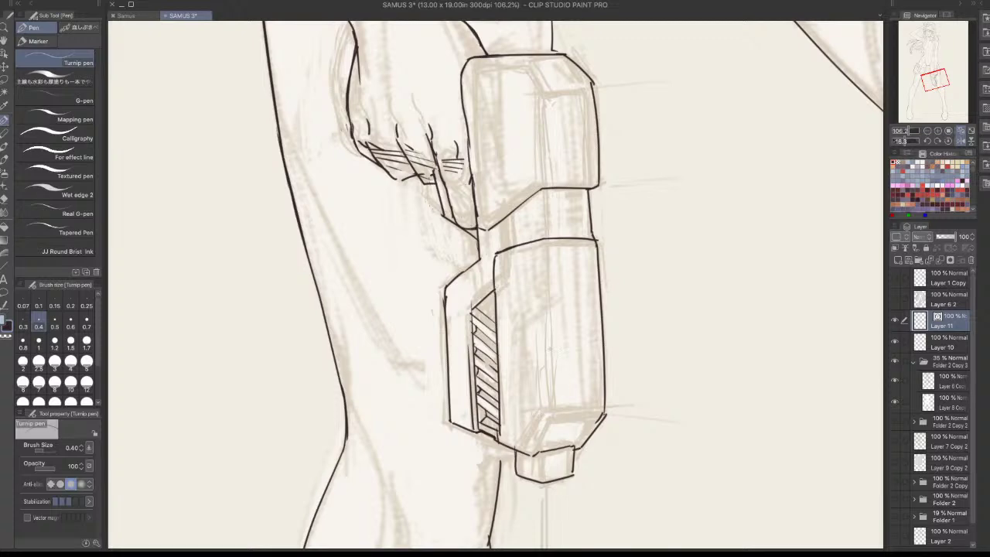
mouse_move(499, 252)
mouse_down()
mouse_move(539, 261)
mouse_move(615, 253)
mouse_up()
key(ctrl+z)
drag(548, 262, 602, 261)
key(ctrl+z)
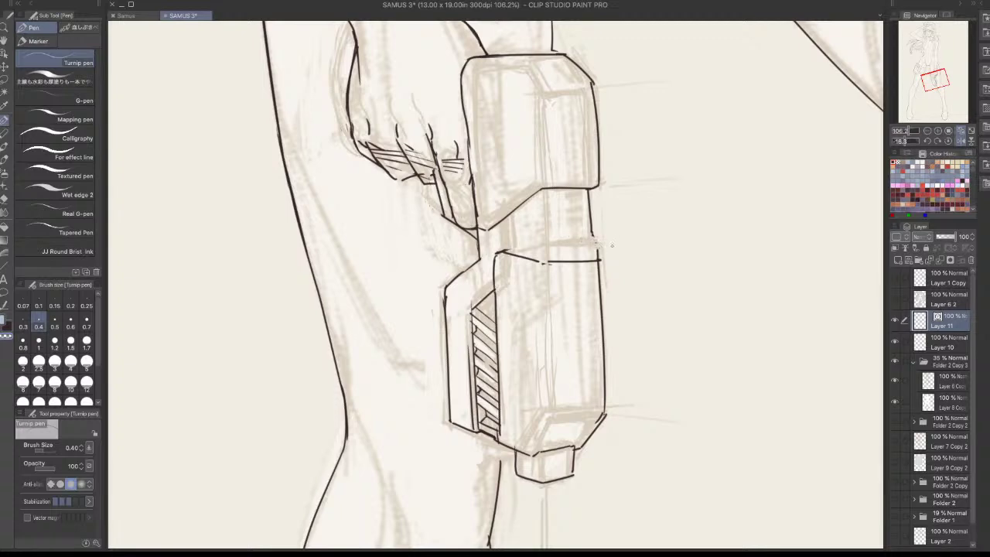
drag(600, 248, 597, 259)
Erase the upper edge of the narrow neck between the two housings and re-ink it as a straight line reaching toward the barrel housing's seam
key(c)
drag(589, 193, 591, 251)
key(ctrl+z)
mouse_move(588, 193)
mouse_down()
mouse_move(591, 257)
mouse_move(596, 244)
mouse_up()
key(ctrl+z)
key(c)
key(c)
drag(588, 191, 589, 259)
key(ctrl+z)
mouse_move(588, 192)
mouse_down()
mouse_move(589, 266)
mouse_move(588, 251)
mouse_up()
key(ctrl+z)
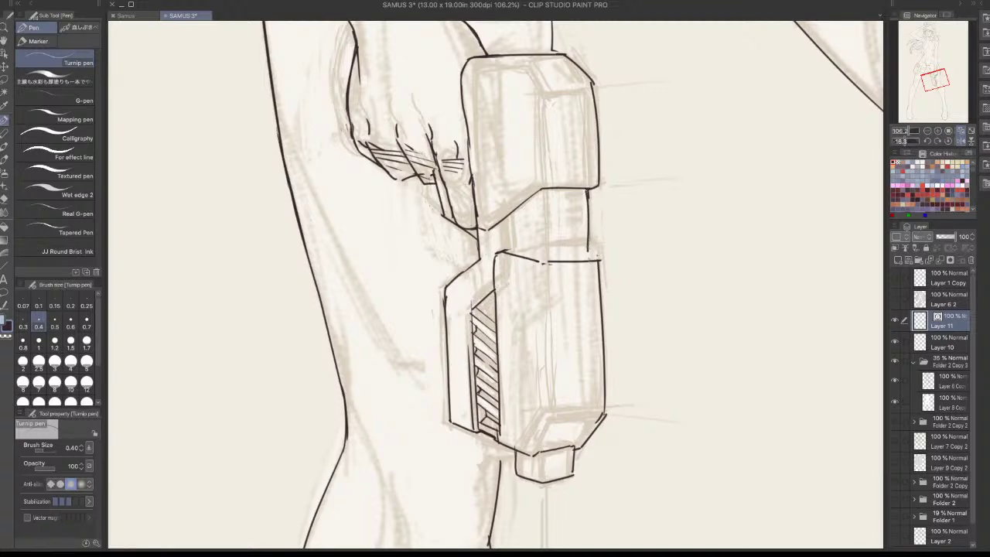
Ink a raised top edge parallel to the barrel housing's upper line, with a short slanted line joining it to the neck
drag(683, 297, 484, 116)
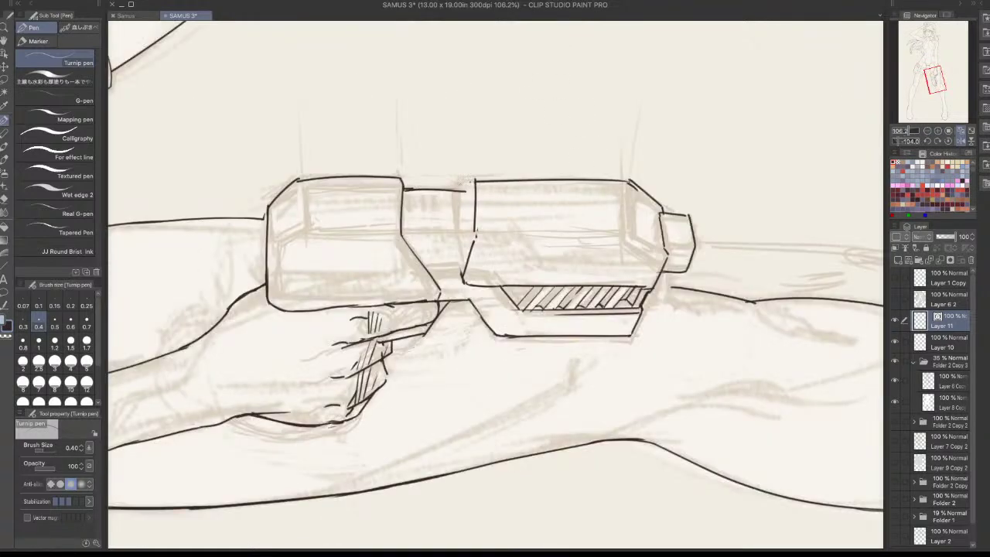
scroll(474, 181, up, 5)
mouse_move(777, 108)
mouse_down()
mouse_move(462, 156)
mouse_move(769, 112)
mouse_up()
key(ctrl+z)
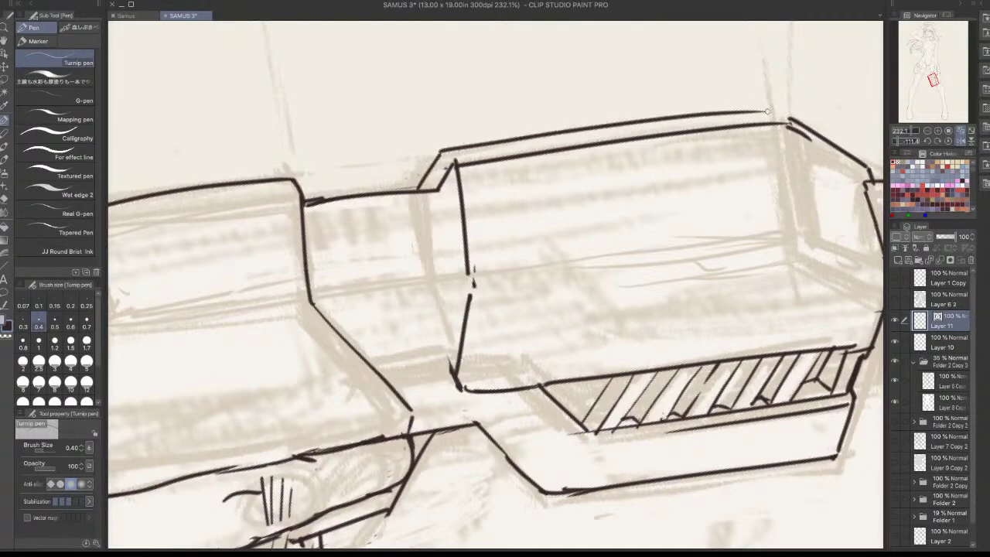
key(ctrl+z)
drag(447, 153, 801, 113)
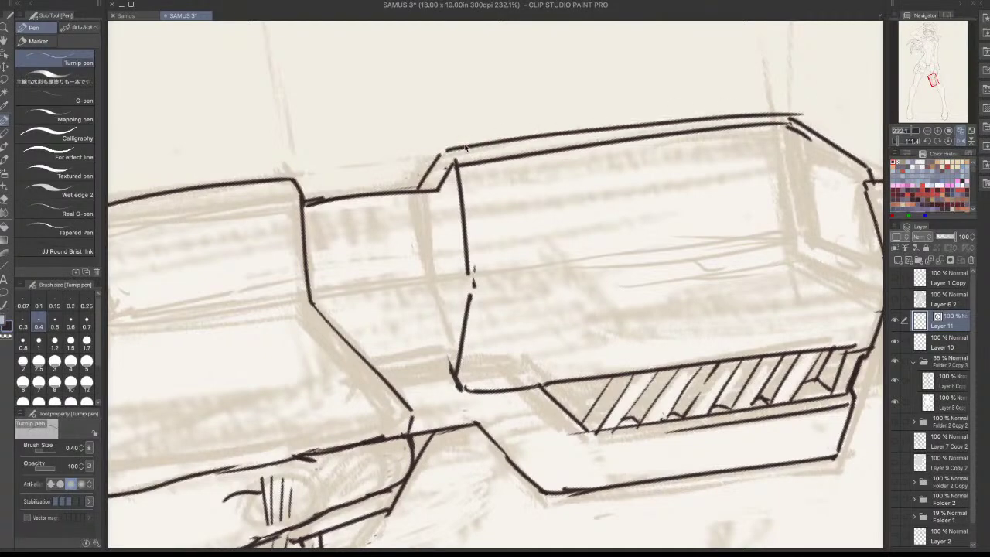
key(ctrl+z)
drag(443, 151, 805, 108)
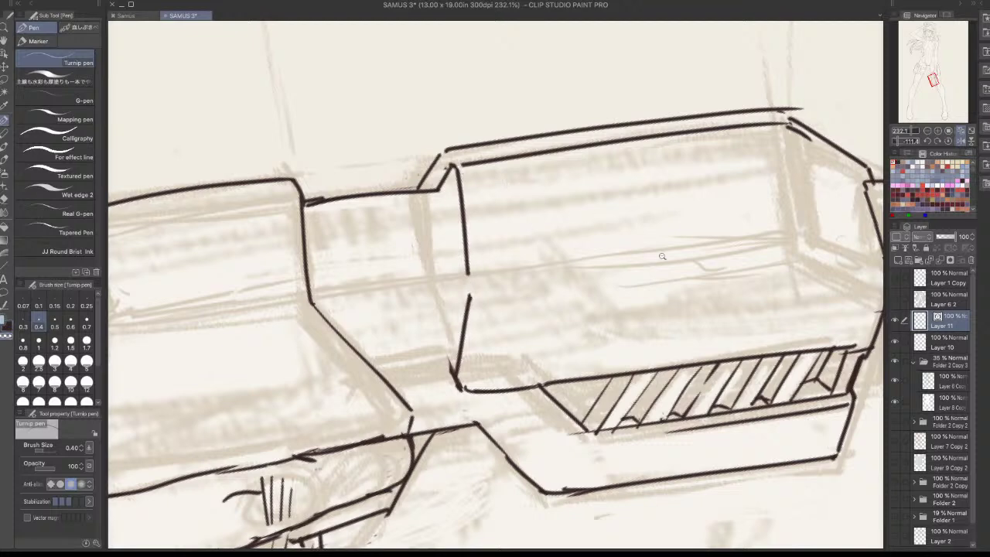
Remove the barrel housing's old inner top line with the Vector eraser and trim the new edge's overshoot with the Hard eraser
scroll(663, 256, down, 2)
scroll(586, 199, up, 1)
key(e)
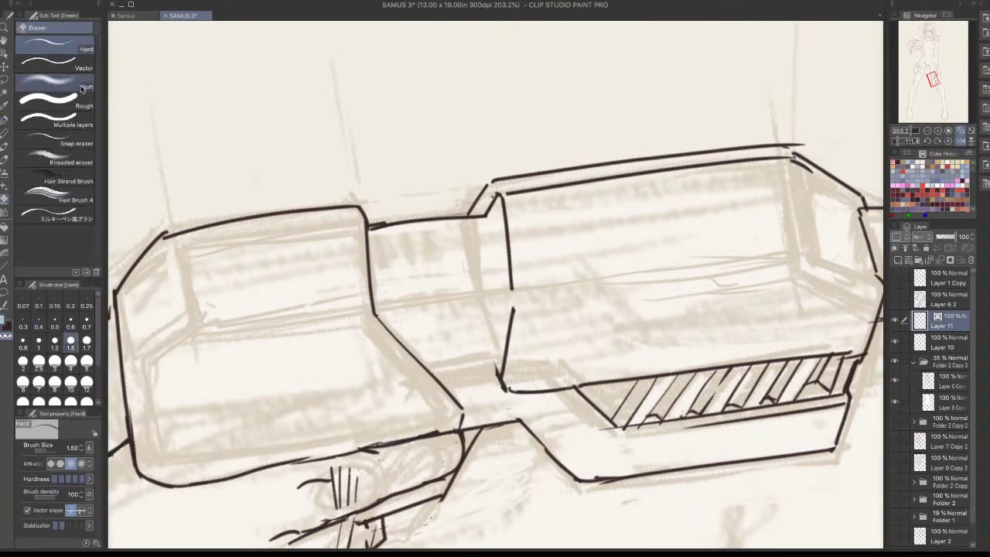
click(83, 70)
click(623, 186)
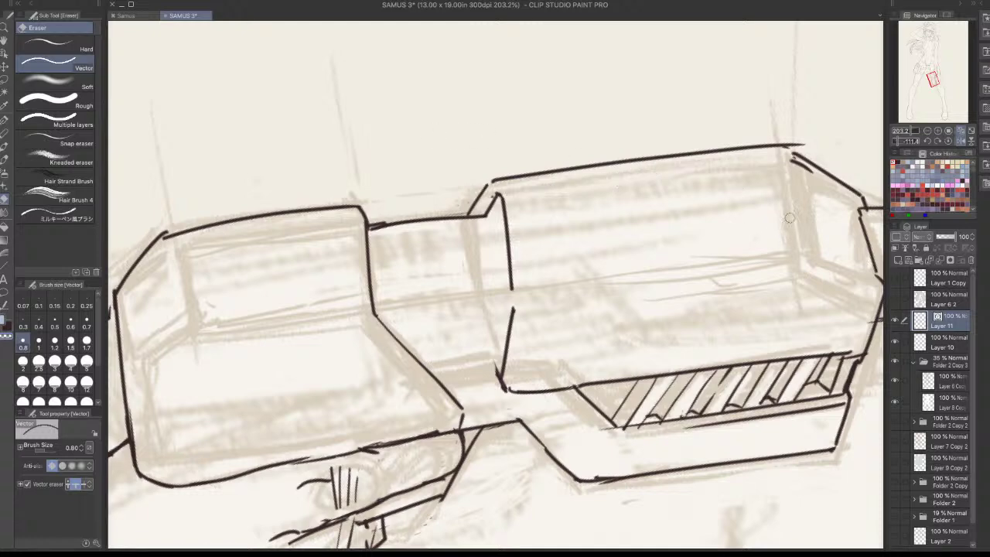
drag(803, 144, 793, 136)
key(ctrl+z)
click(65, 40)
drag(740, 208, 607, 229)
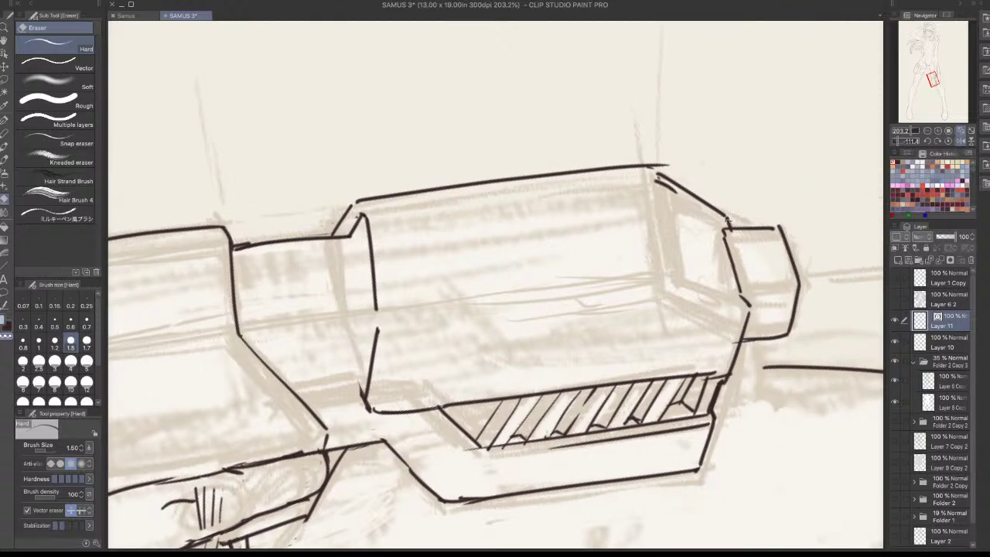
drag(595, 155, 687, 357)
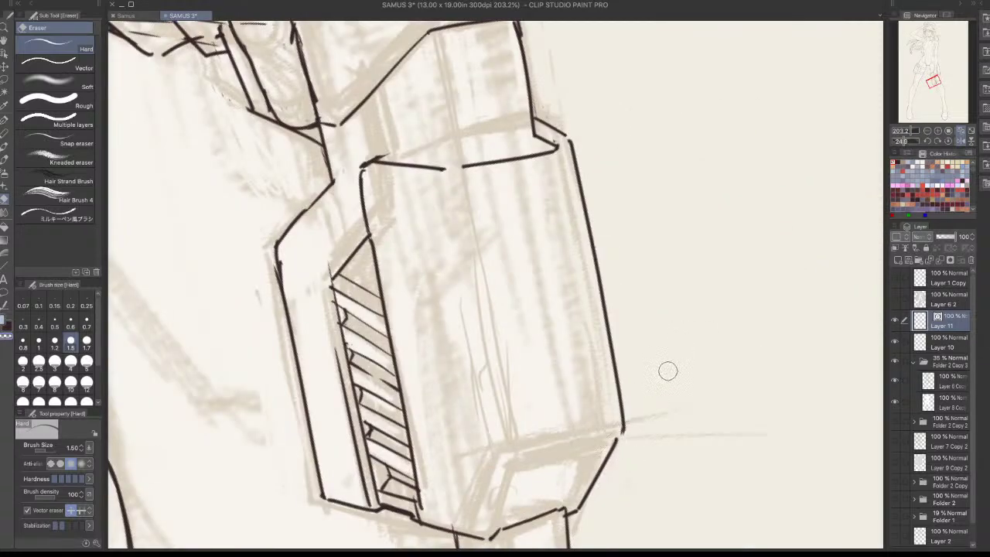
Trim the overshoot at the lower corner of the barrel housing's rear seam with the Vector eraser and re-ink the corner
scroll(666, 369, down, 3)
drag(703, 381, 580, 335)
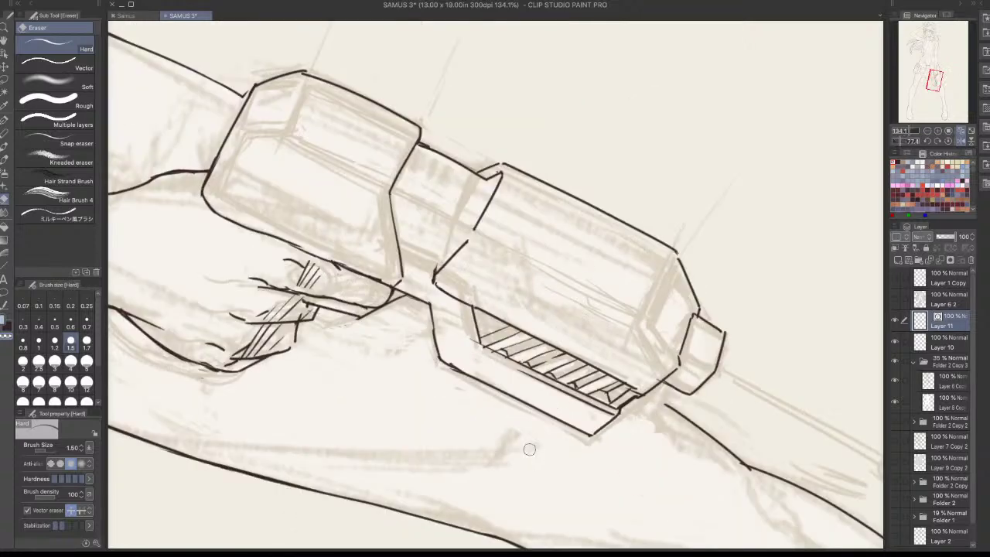
click(961, 131)
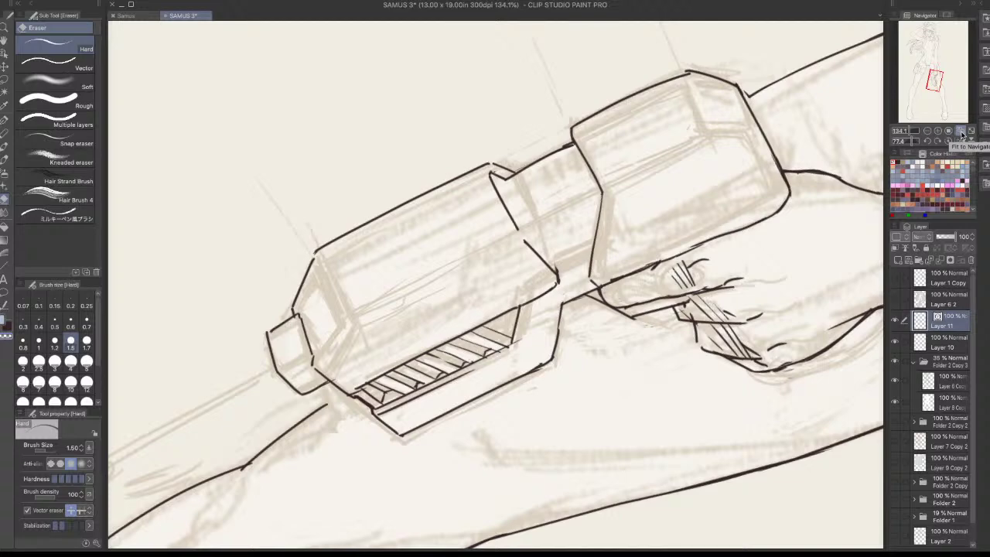
key(e)
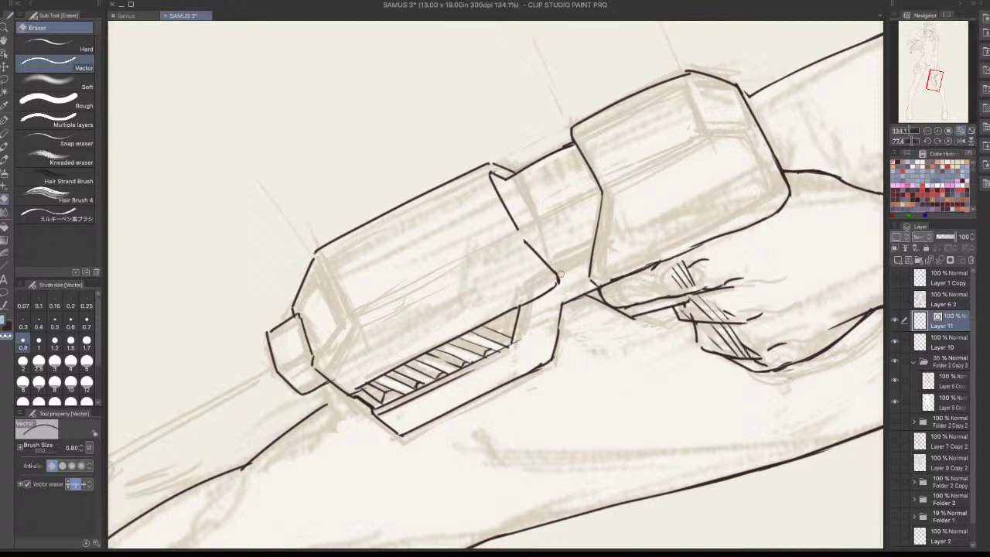
drag(560, 272, 560, 282)
key(p)
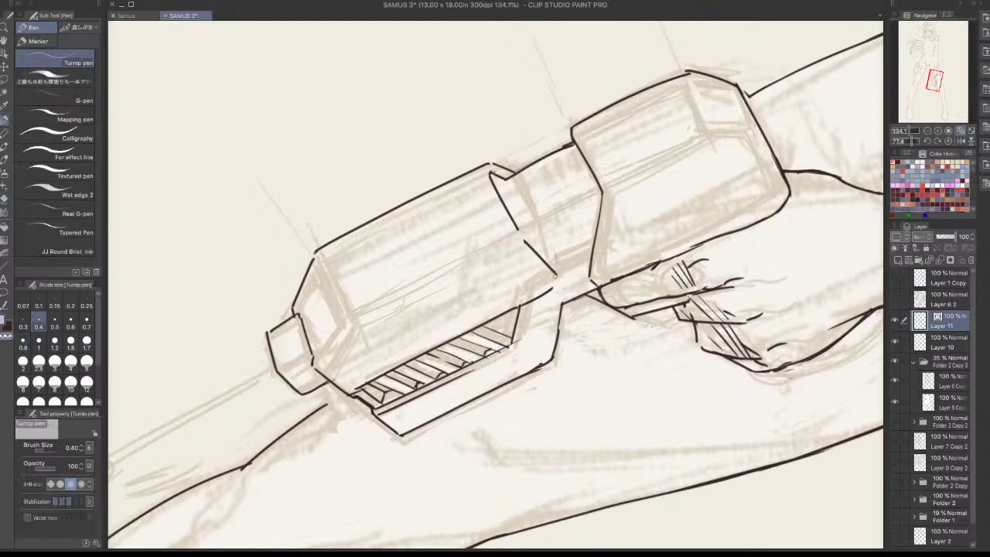
key(c)
key(x)
drag(555, 276, 553, 289)
drag(597, 289, 612, 282)
Erase the rear housing's top edge and re-ink it as one straight line between its two corners
key(c)
drag(690, 74, 571, 128)
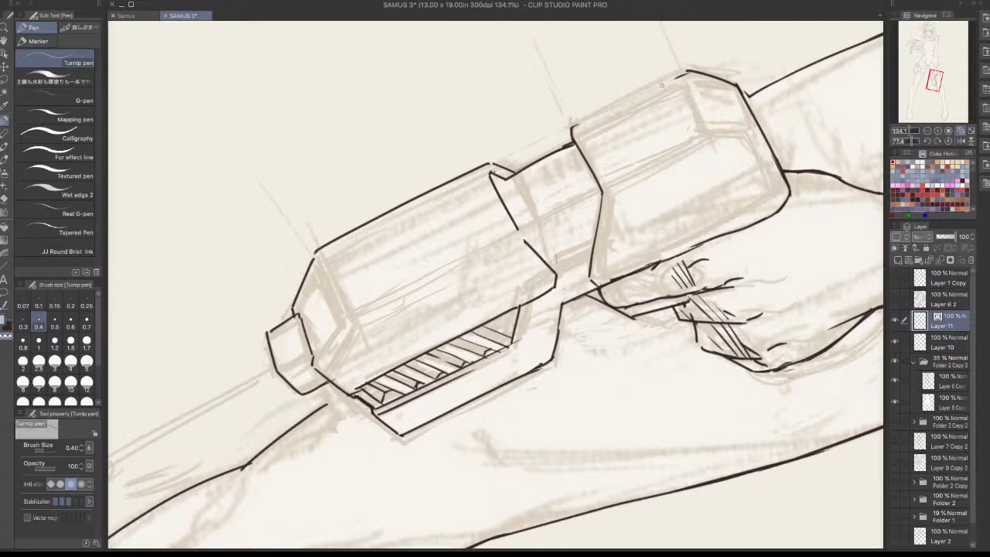
key(c)
drag(687, 70, 574, 125)
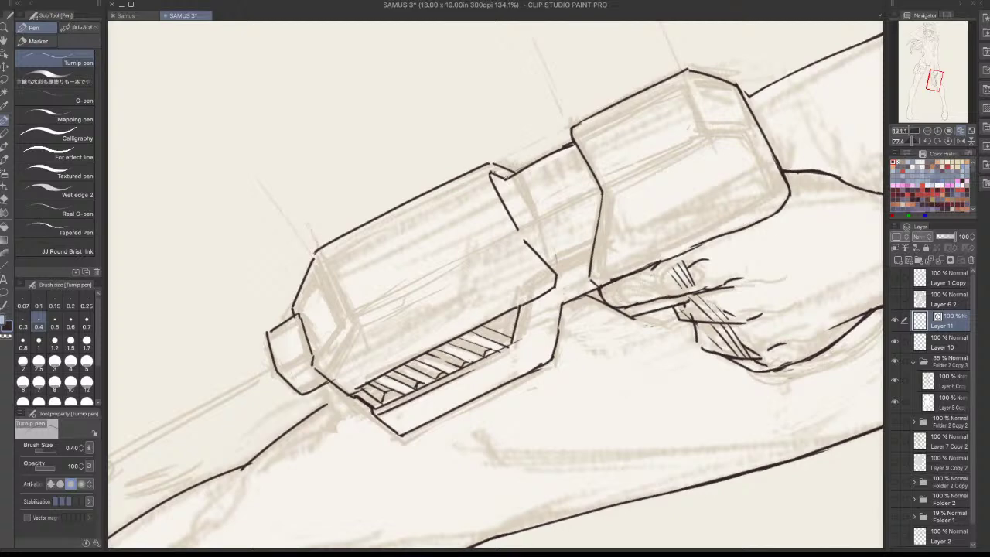
Erase the upper section of the barrel housing's rear seam and re-ink it from the neck notch to the diagonal
key(c)
drag(491, 171, 518, 229)
drag(490, 180, 511, 206)
key(c)
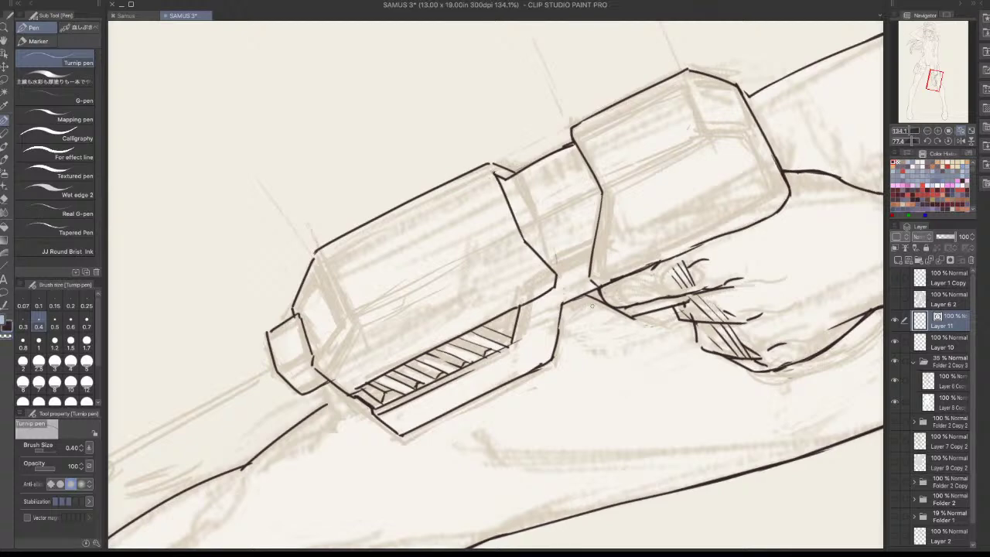
key(c)
Flip the canvas view horizontally and try to ink a lengthwise edge along the middle of the rear housing
click(961, 140)
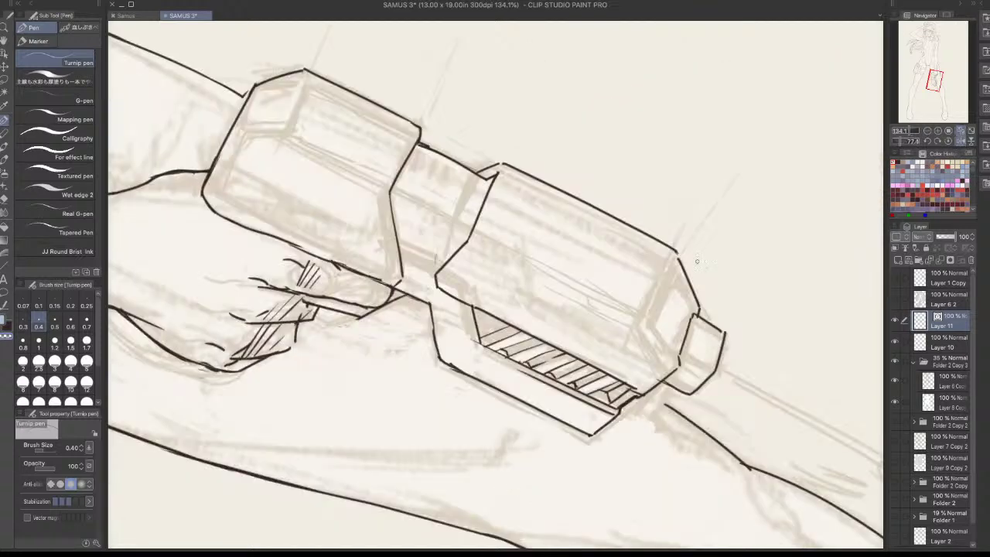
drag(682, 352, 688, 239)
mouse_move(509, 388)
mouse_down()
mouse_move(682, 355)
mouse_move(624, 355)
mouse_up()
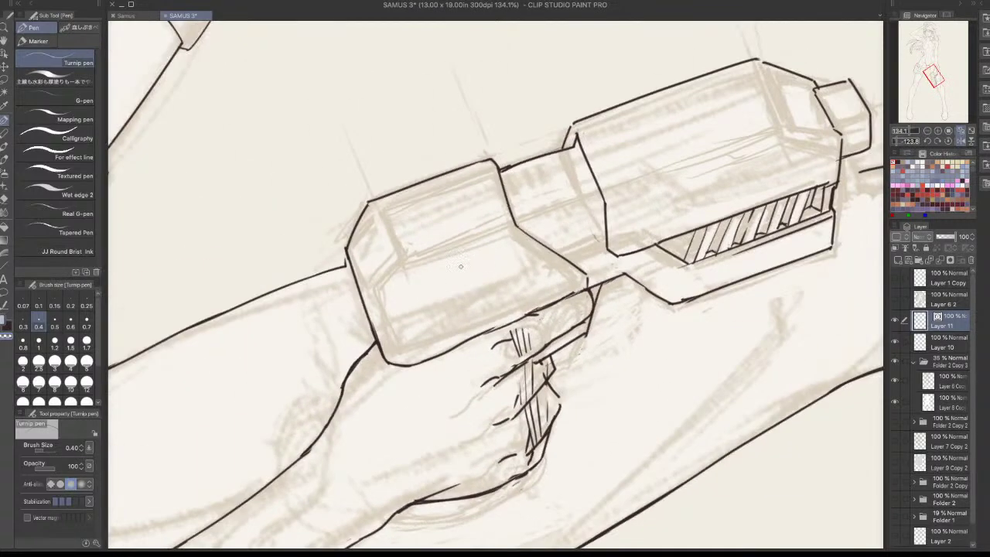
key(c)
drag(396, 285, 516, 237)
key(ctrl+z)
drag(401, 278, 522, 240)
key(ctrl+z)
drag(410, 272, 519, 234)
key(ctrl+z)
Ink a second line parallel to the rear housing's front seam, along both its straight and diagonal sections, to form a rim
drag(491, 165, 510, 225)
key(ctrl+z)
key(ctrl+z)
drag(490, 161, 510, 232)
key(ctrl+z)
drag(713, 132, 755, 340)
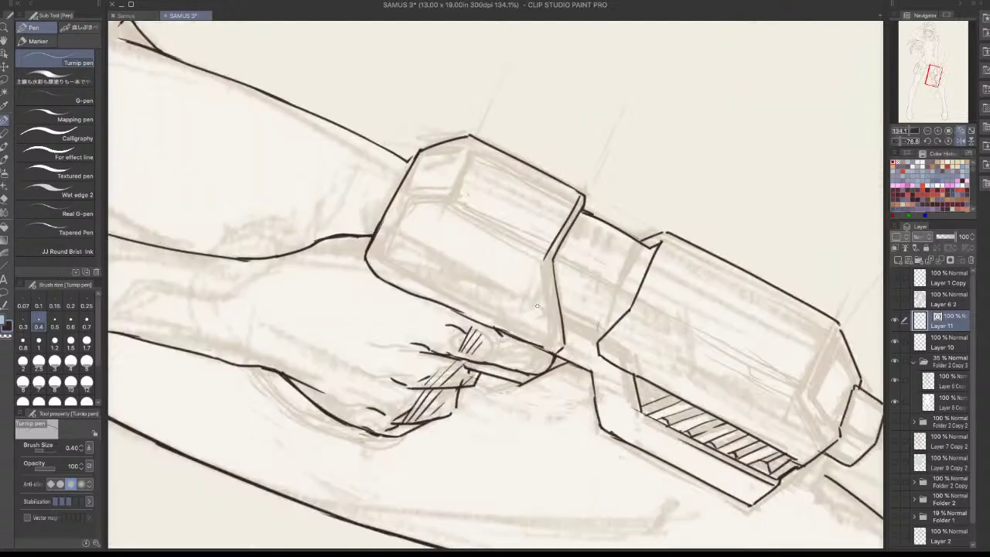
drag(546, 266, 558, 350)
key(ctrl+z)
key(ctrl+z)
Ink a second line parallel to the barrel housing's rear seam, following its straight and diagonal sections, to form a matching rim
drag(714, 255, 684, 216)
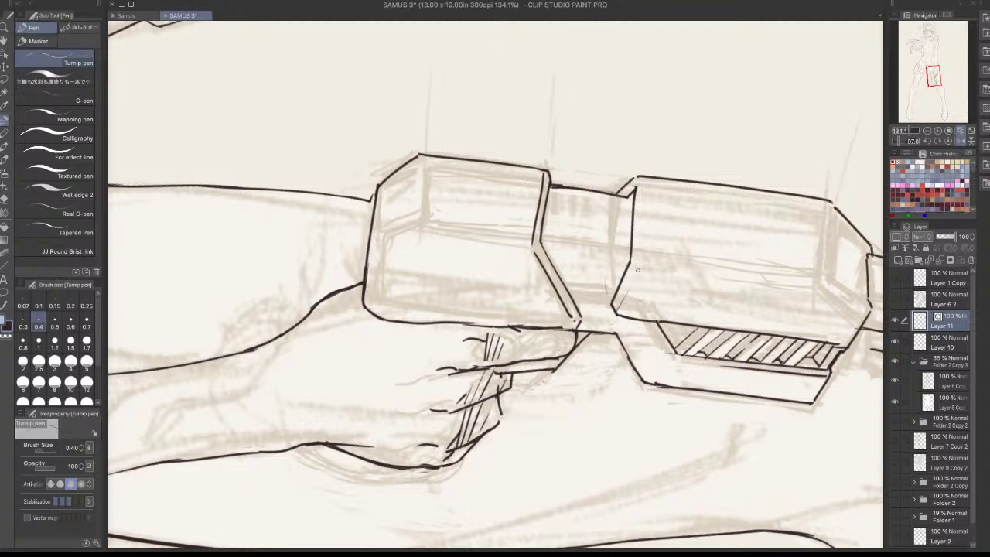
drag(637, 269, 621, 304)
drag(643, 177, 642, 256)
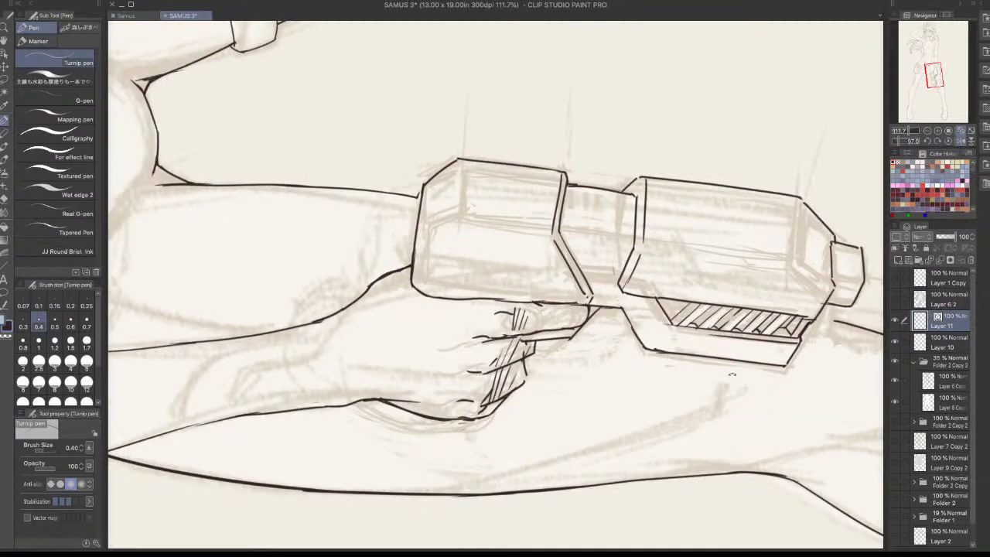
drag(697, 406, 648, 367)
drag(540, 533, 651, 484)
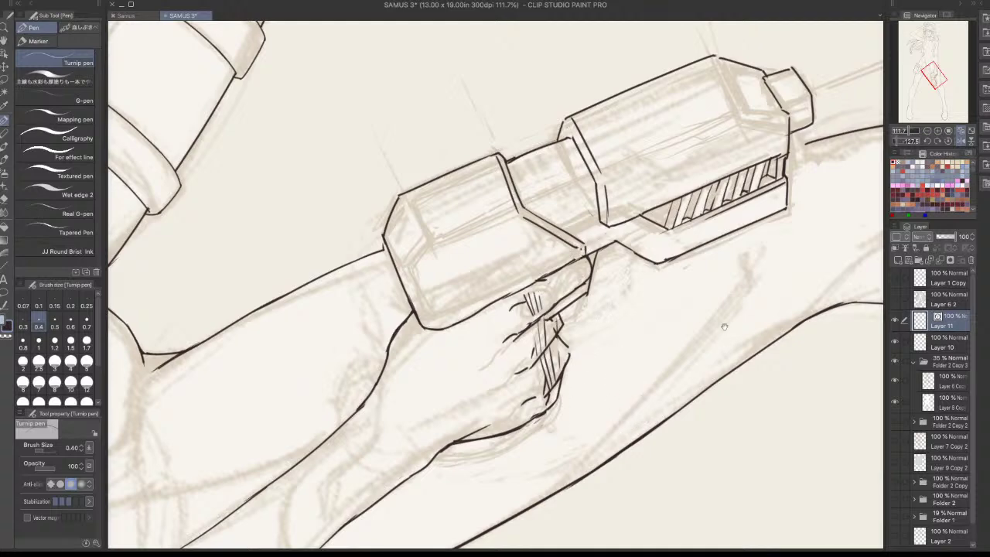
Erase the rearmost slat lines of the vent with the Vector eraser
drag(656, 227, 664, 207)
scroll(779, 147, up, 2)
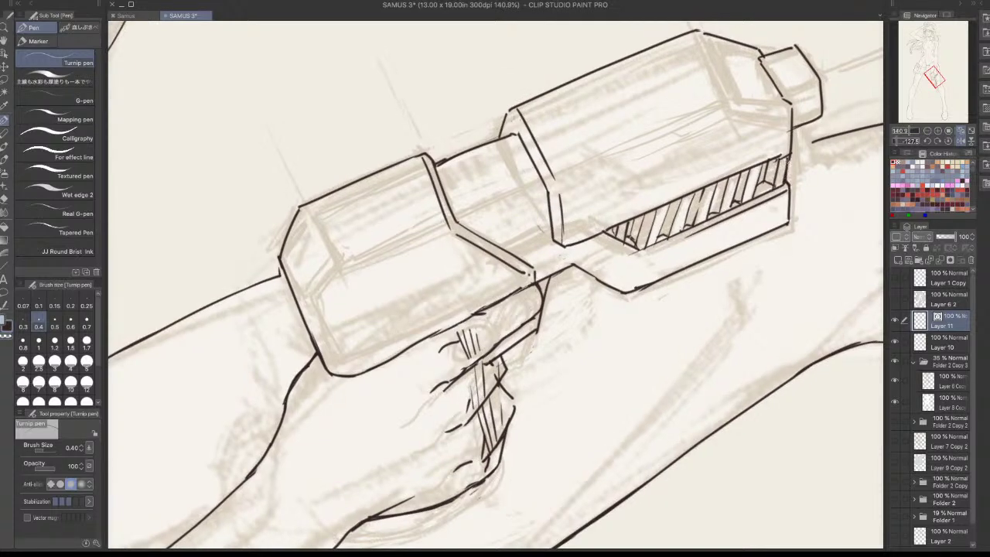
scroll(785, 164, down, 2)
scroll(720, 406, down, 2)
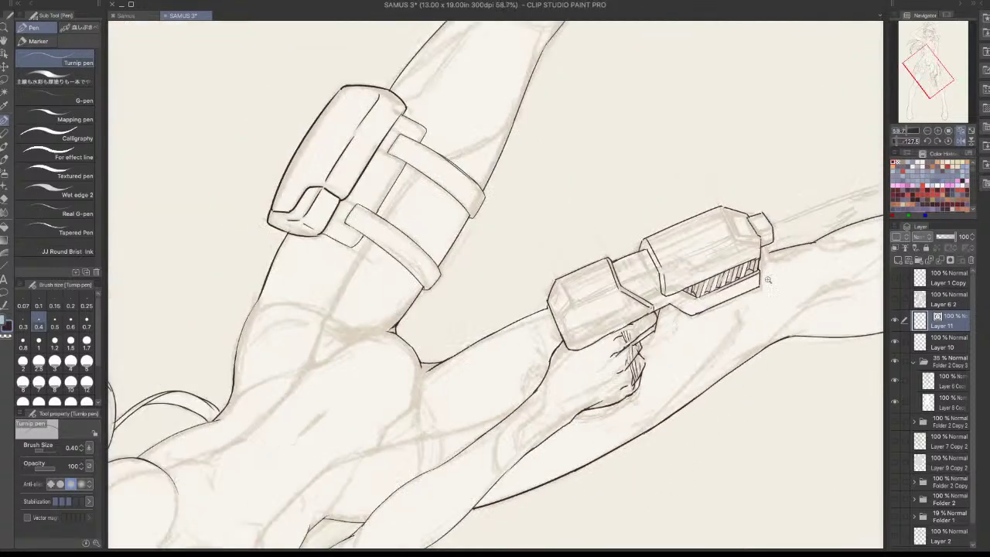
scroll(768, 281, up, 4)
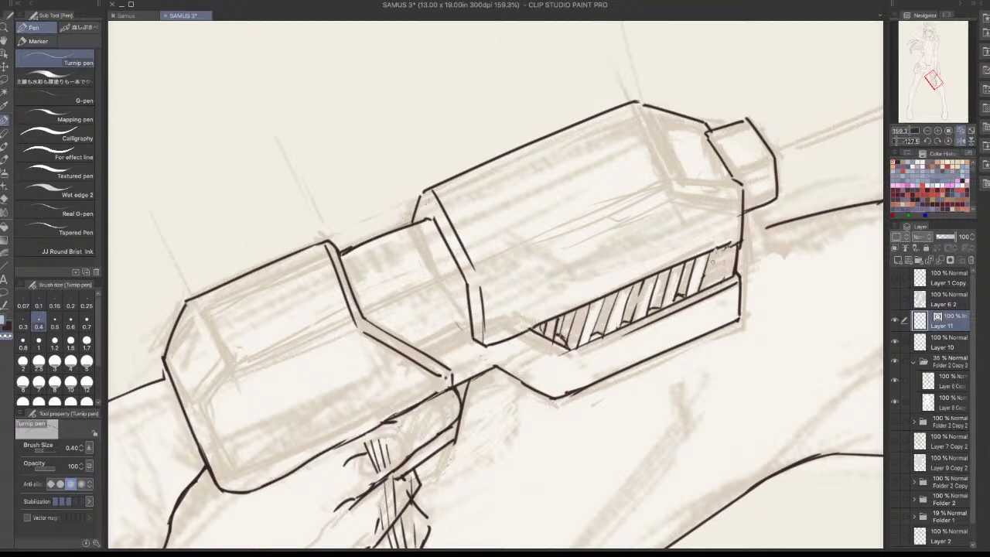
drag(590, 308, 577, 344)
key(e)
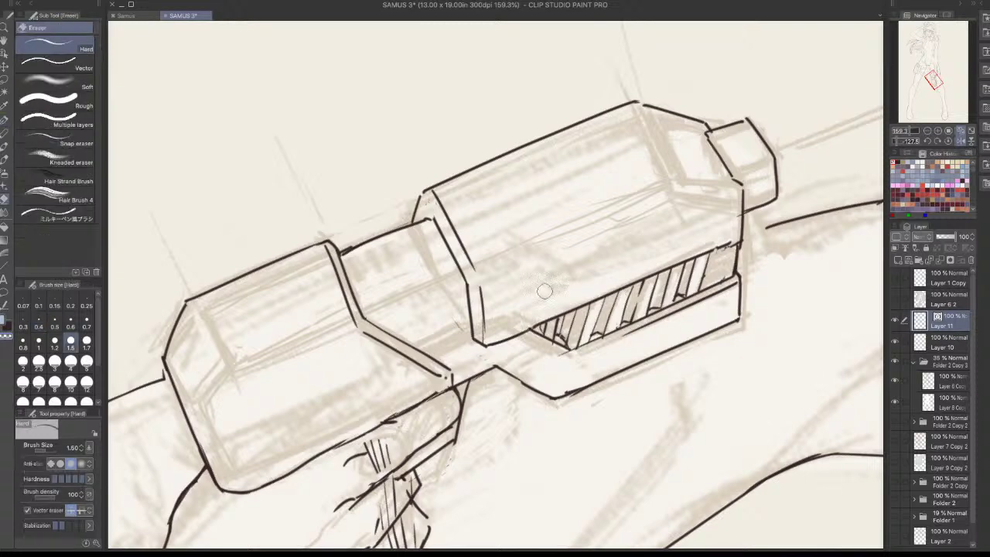
click(75, 68)
mouse_move(582, 329)
mouse_down()
mouse_move(545, 322)
mouse_move(580, 337)
mouse_move(564, 338)
mouse_move(575, 318)
mouse_move(569, 343)
mouse_up()
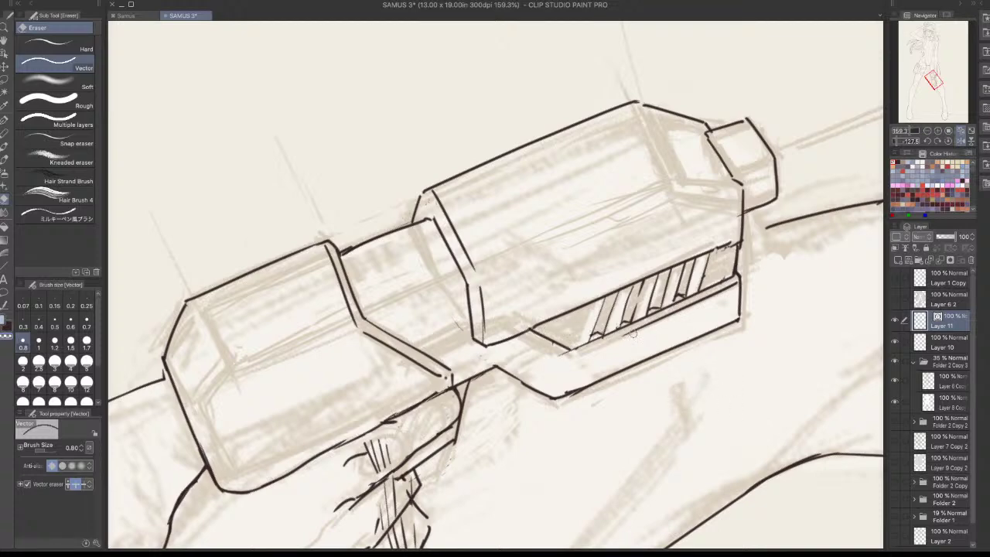
drag(569, 355, 564, 355)
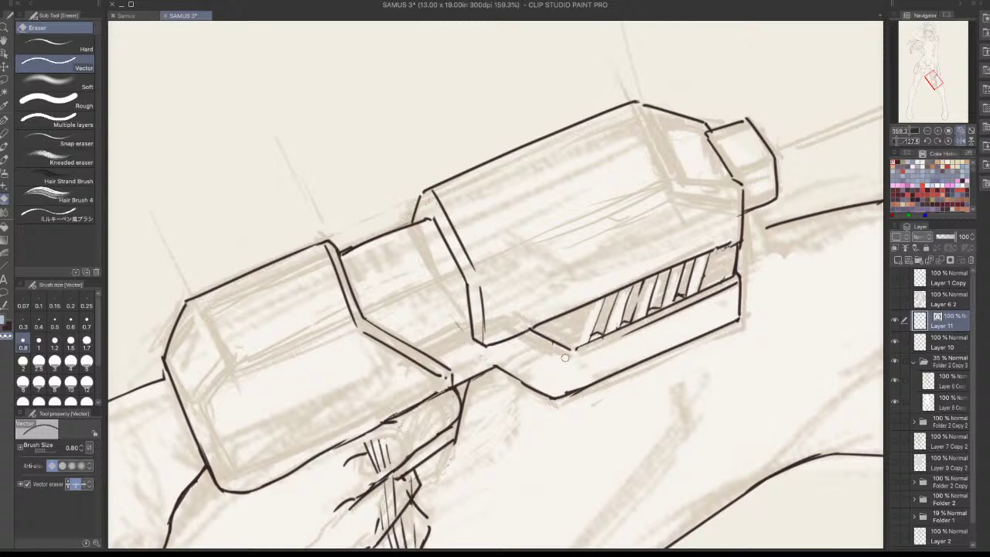
Ink an inner rim in the vent's cleared rear corner, parallel to its slanted end and upper edge
click(71, 48)
key(p)
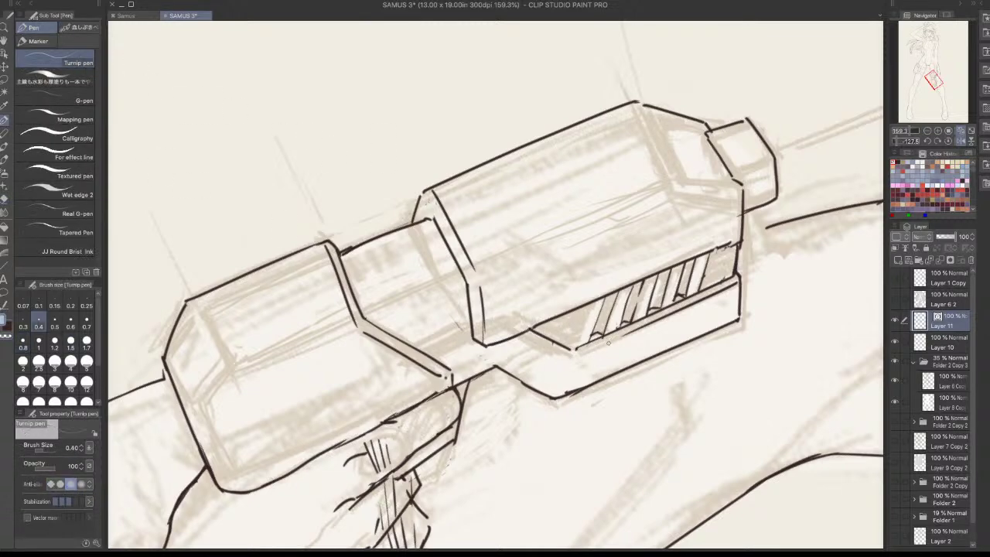
drag(571, 351, 583, 346)
key(super+z)
mouse_move(537, 328)
mouse_down()
mouse_move(572, 349)
mouse_move(580, 314)
mouse_move(563, 320)
mouse_move(593, 307)
mouse_move(575, 340)
mouse_up()
key(super+z)
key(super+z)
key(super+z)
key(super+z)
key(super+z)
key(super+z)
key(super+z)
mouse_move(583, 307)
mouse_down()
mouse_move(579, 335)
mouse_move(550, 327)
mouse_move(590, 309)
mouse_up()
key(super+z)
key(super+z)
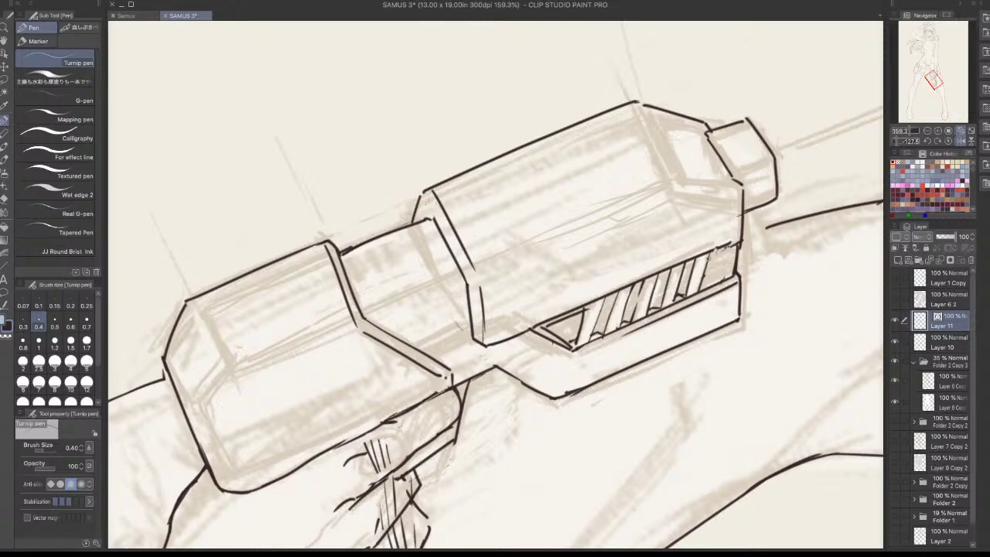
Ink a short inner rim line at the vent's front end, parallel to its slanted edge
mouse_move(727, 250)
mouse_down()
mouse_move(707, 280)
mouse_move(728, 272)
mouse_move(711, 282)
mouse_move(720, 270)
mouse_move(698, 276)
mouse_move(722, 269)
mouse_up()
key(super+z)
key(super+z)
key(super+z)
key(ctrl+z)
drag(579, 315, 571, 346)
drag(583, 309, 572, 342)
key(ctrl+z)
key(ctrl+z)
scroll(719, 243, down, 3)
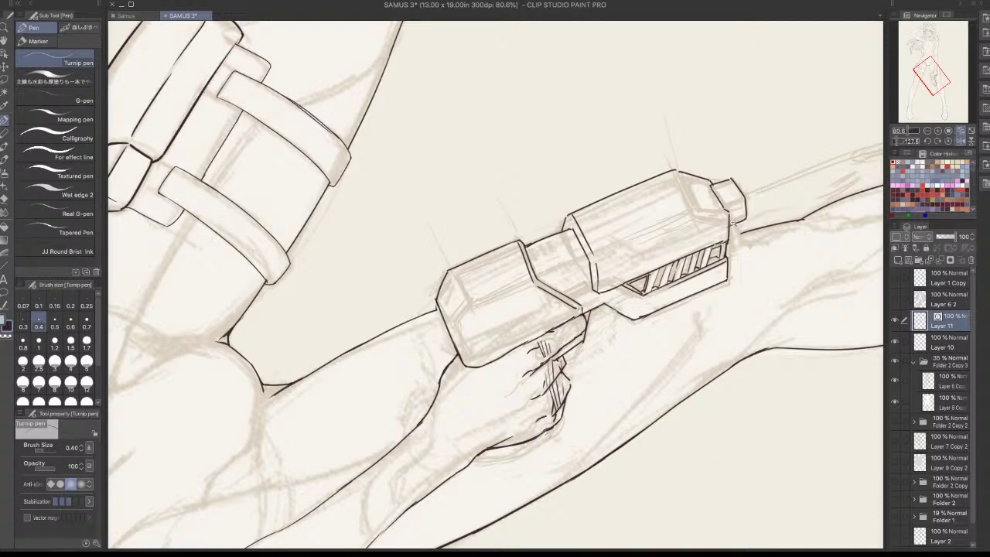
scroll(735, 224, up, 2)
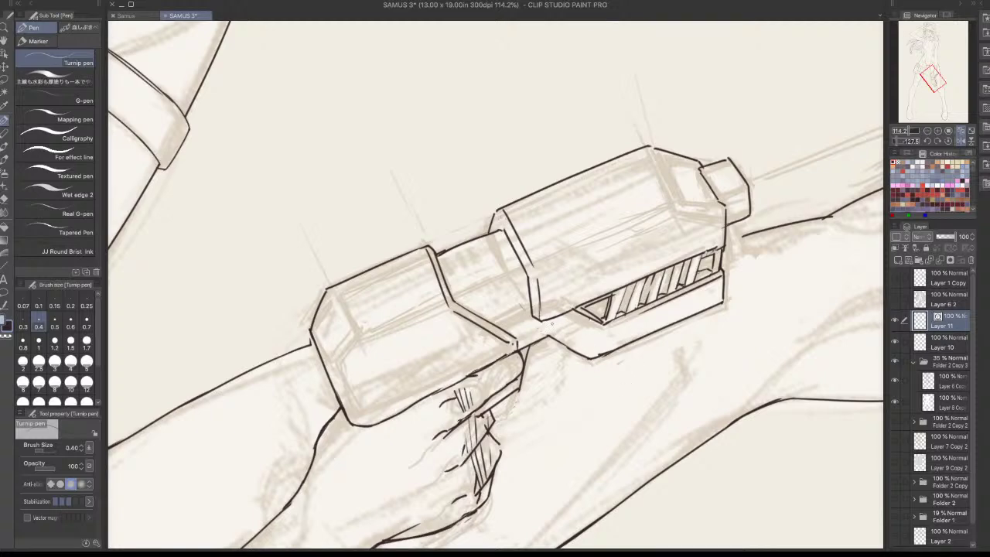
Ink a second line parallel to the barrel housing's lower edge, between its rear seam and the vent
drag(546, 323, 581, 311)
key(ctrl+z)
key(ctrl+z)
drag(542, 332, 590, 311)
key(ctrl+z)
scroll(679, 283, down, 3)
Ink a four-sided panel on the barrel housing's front bevel and redraw the housing's outer edge beside it
drag(675, 310, 441, 547)
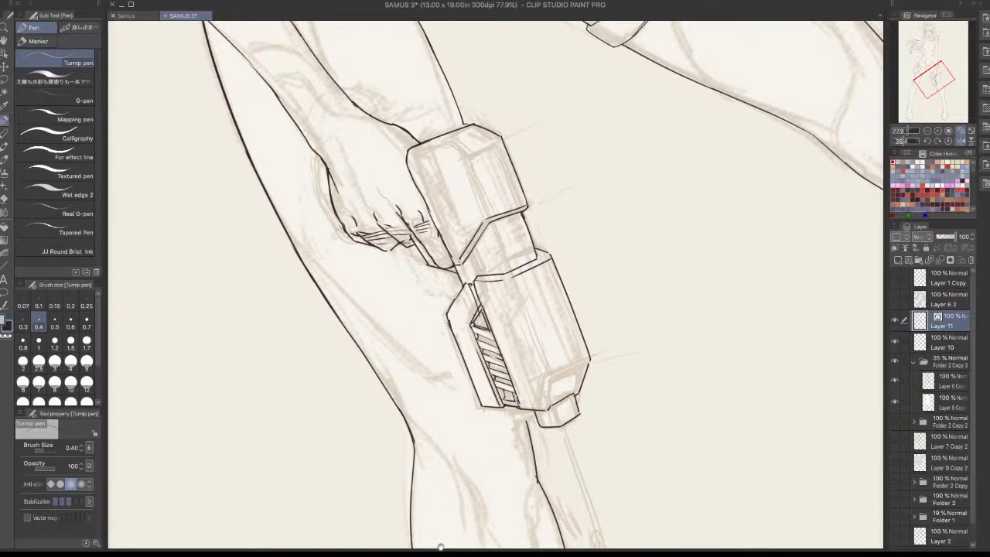
scroll(541, 363, up, 3)
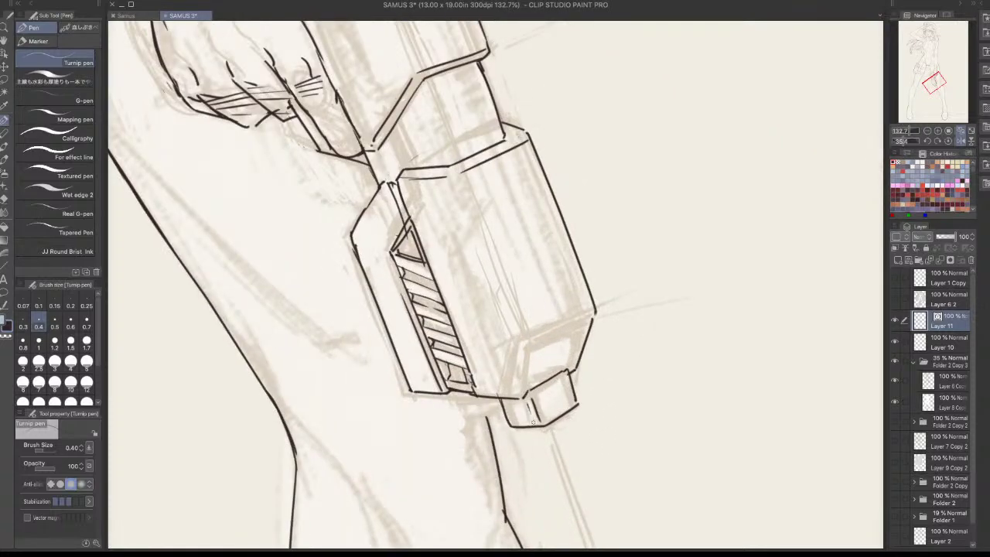
mouse_move(533, 349)
mouse_down()
mouse_move(526, 376)
mouse_move(578, 331)
mouse_move(566, 375)
mouse_up()
key(ctrl+z)
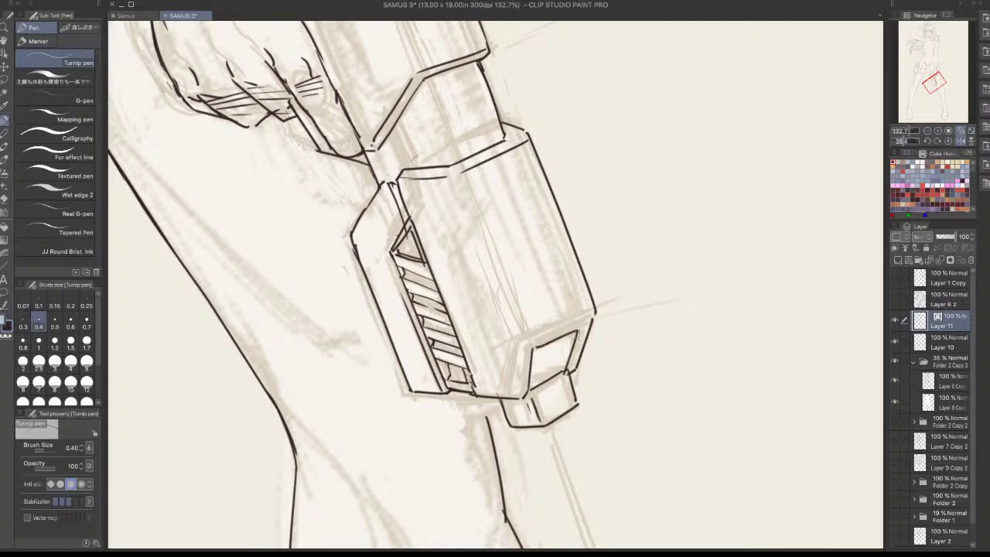
key(ctrl+z)
drag(578, 330, 567, 373)
key(ctrl+z)
drag(578, 331, 569, 370)
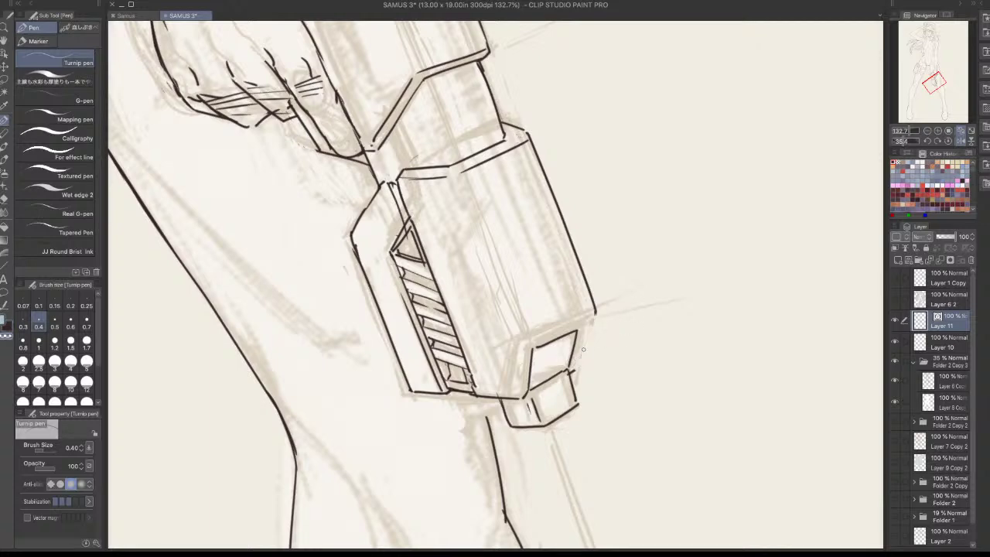
drag(593, 312, 572, 377)
drag(648, 316, 716, 274)
drag(565, 448, 668, 264)
scroll(654, 325, down, 2)
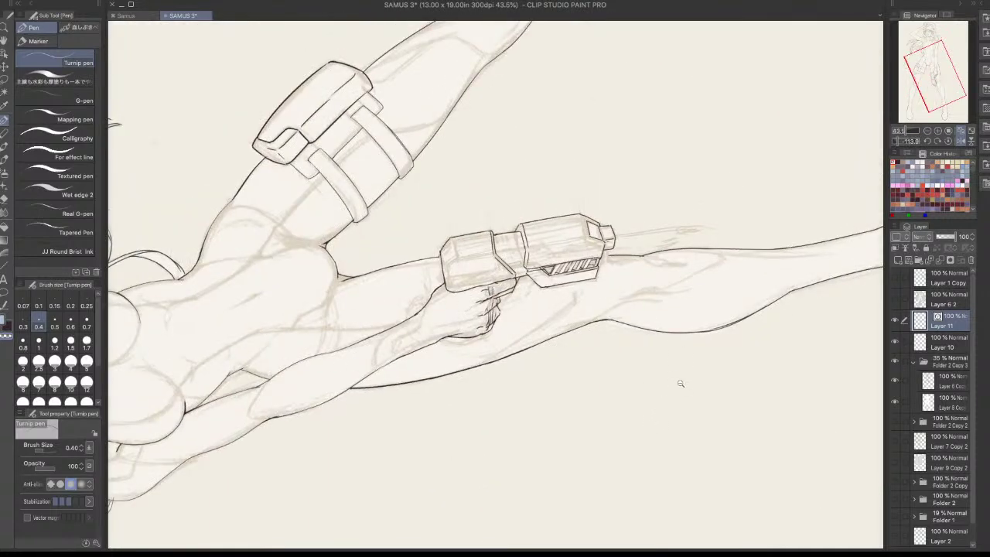
Ink a four-sided inset panel on the rear housing's beveled back end, following the sketch
scroll(680, 383, up, 3)
scroll(493, 261, up, 3)
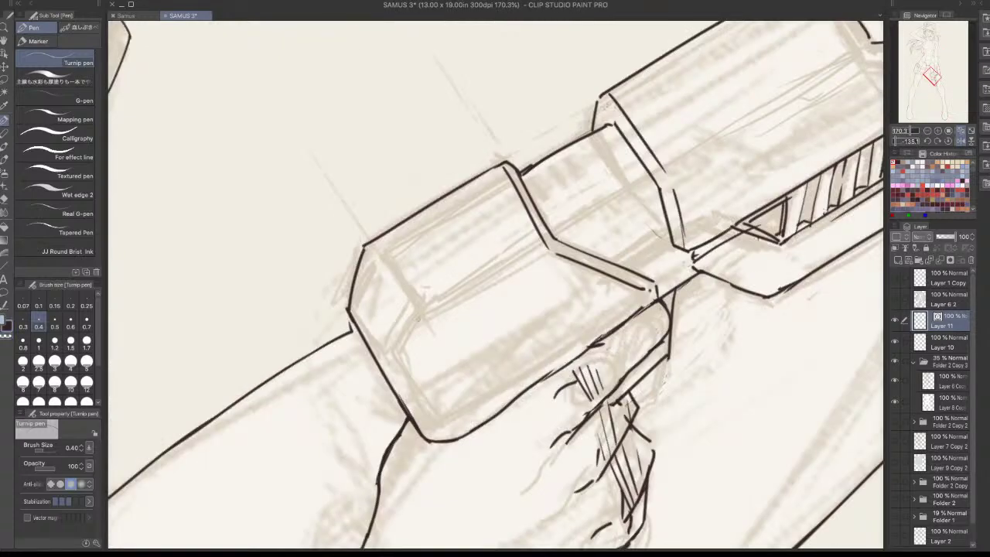
drag(418, 308, 395, 345)
mouse_move(374, 256)
mouse_down()
mouse_move(359, 310)
mouse_move(415, 315)
mouse_move(397, 344)
mouse_up()
key(c)
drag(416, 306, 403, 339)
key(c)
drag(420, 302, 396, 366)
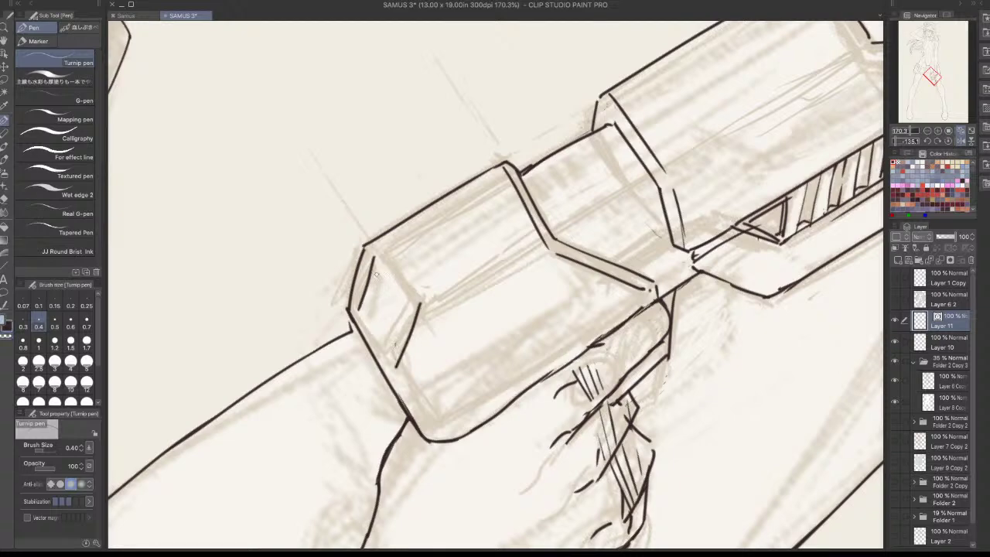
mouse_move(375, 258)
mouse_down()
mouse_move(416, 320)
mouse_move(415, 311)
mouse_move(392, 358)
mouse_up()
key(ctrl+z)
key(ctrl+z)
key(ctrl+z)
drag(359, 310, 388, 358)
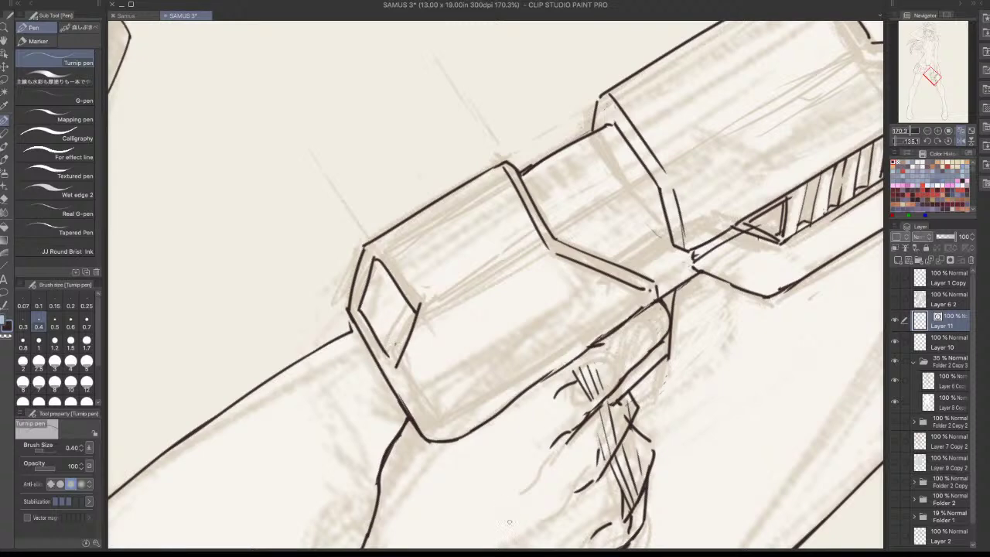
Try inking two lengthwise facet lines along the rear housing, then remove them with the Vector eraser
drag(434, 300, 517, 246)
key(ctrl+z)
drag(432, 301, 546, 246)
key(ctrl+z)
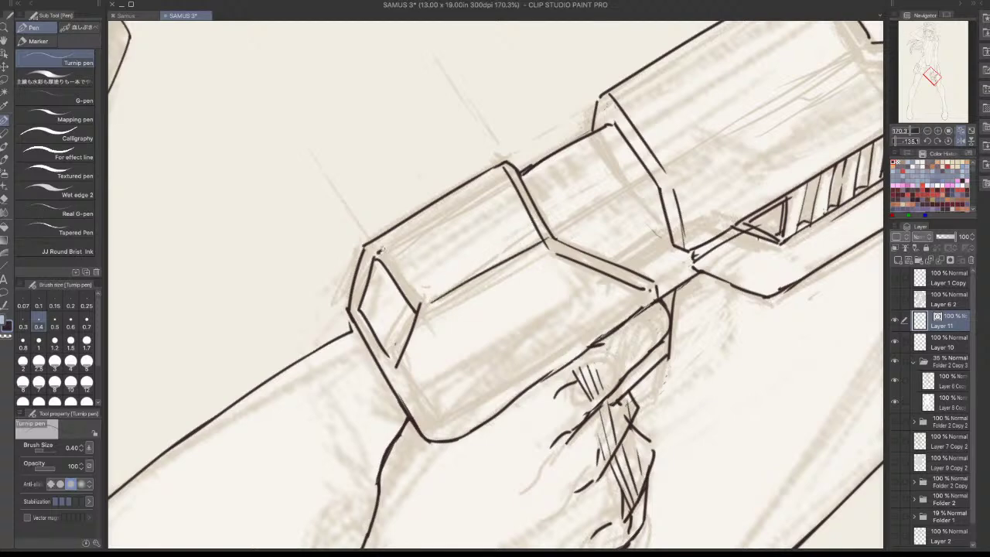
mouse_move(378, 251)
mouse_down()
mouse_move(472, 189)
mouse_move(512, 169)
mouse_up()
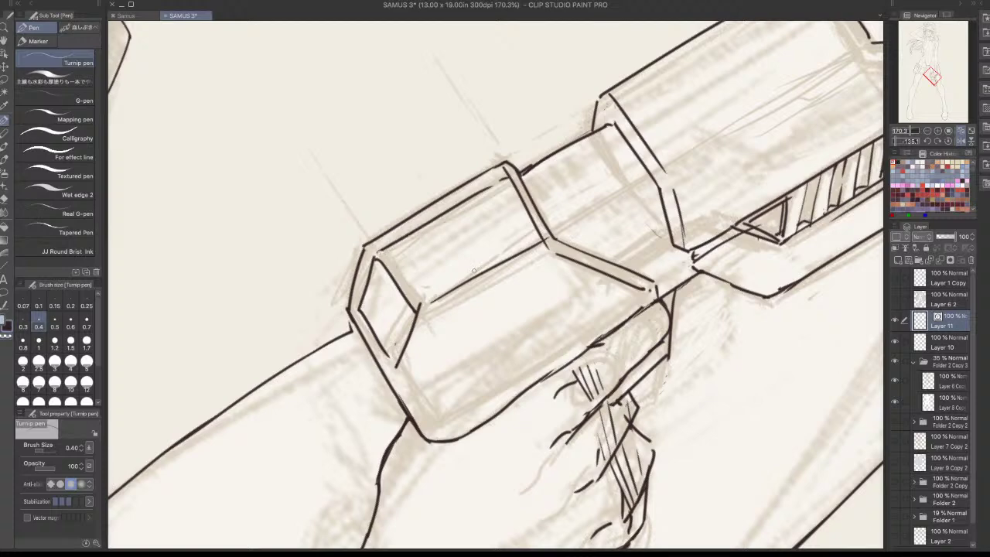
key(e)
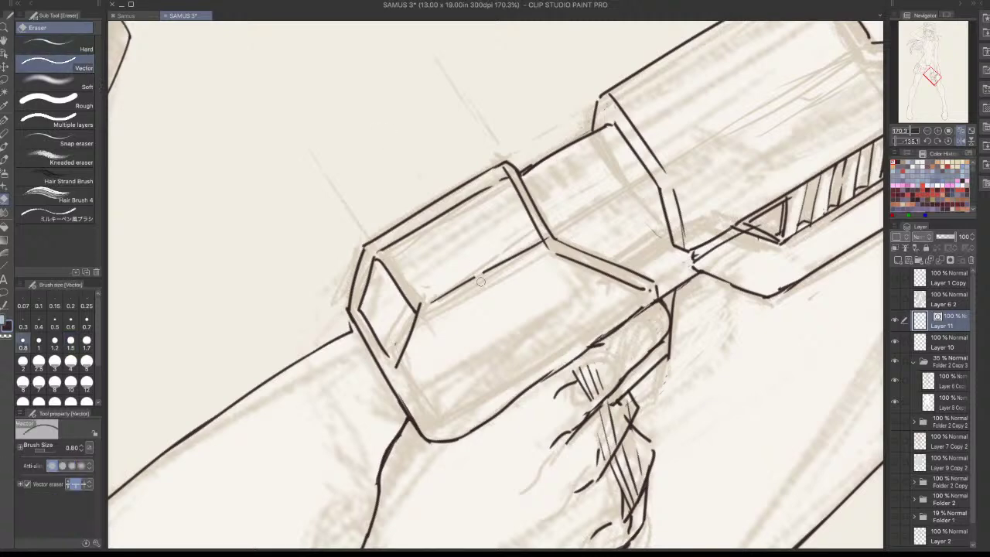
click(481, 280)
click(431, 220)
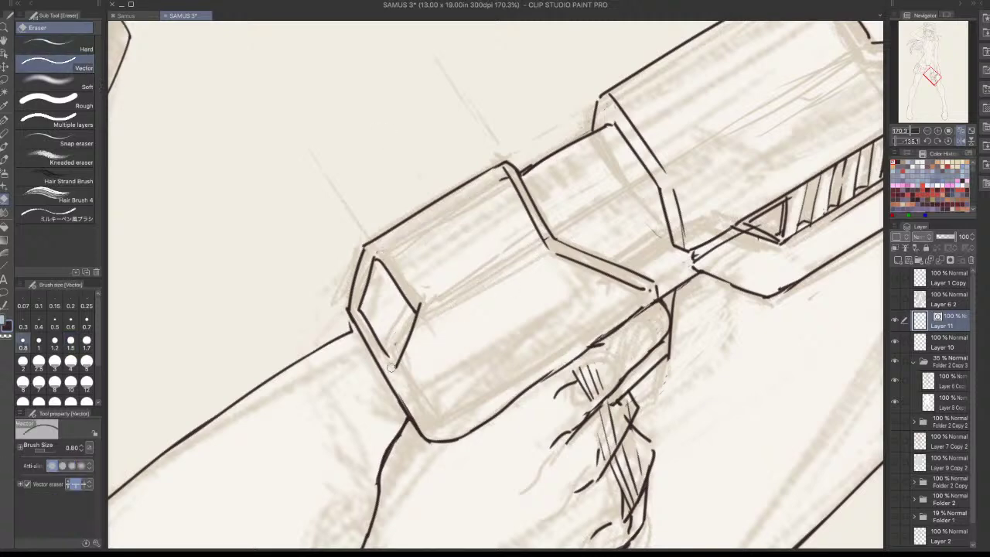
Rework the lower corner of the rear housing's panel, extending its line to meet the housing's outline
key(p)
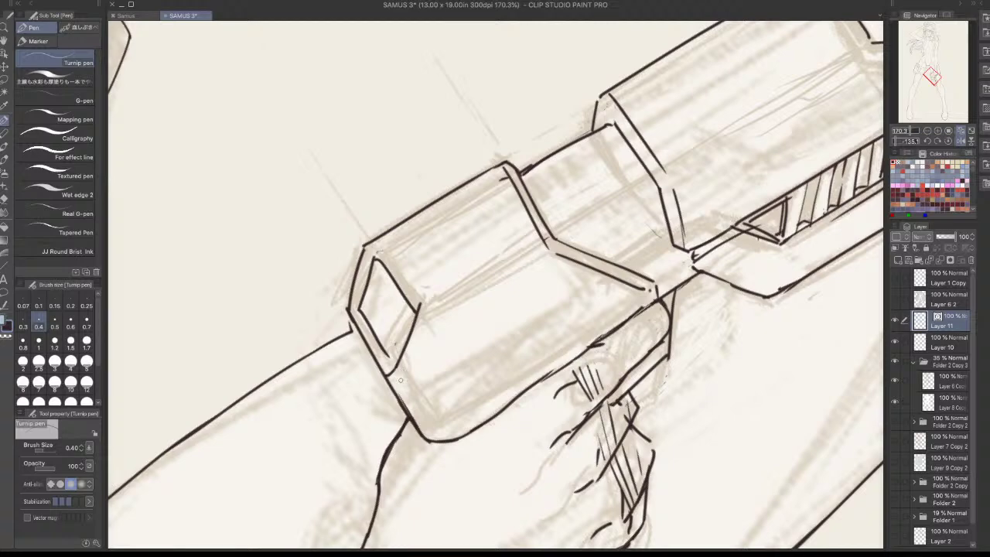
key(ctrl+z)
mouse_move(401, 360)
mouse_down()
mouse_move(400, 399)
mouse_move(389, 382)
mouse_up()
key(ctrl+z)
key(ctrl+z)
key(ctrl+z)
key(ctrl+z)
key(ctrl+z)
mouse_move(360, 303)
mouse_down()
mouse_move(355, 319)
mouse_move(372, 352)
mouse_up()
key(ctrl+z)
key(ctrl+z)
Mirror the canvas view and redraw the panel's rear edge parallel to the rear housing's outline
click(961, 141)
key(ctrl+z)
key(ctrl+z)
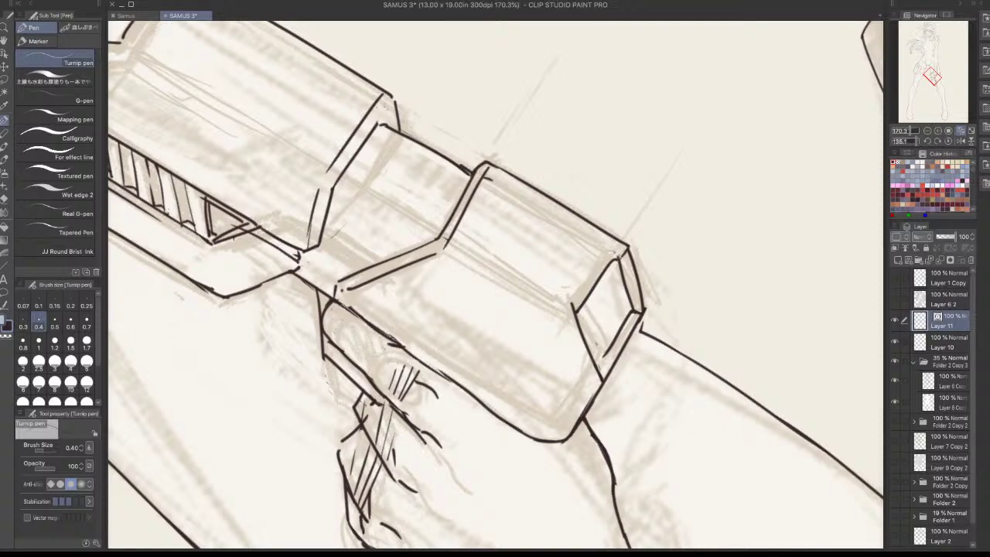
drag(620, 258, 641, 315)
key(ctrl+z)
key(ctrl+z)
drag(610, 261, 624, 328)
key(c)
key(ctrl+z)
drag(618, 257, 631, 309)
drag(608, 265, 621, 315)
key(c)
key(c)
drag(618, 258, 626, 303)
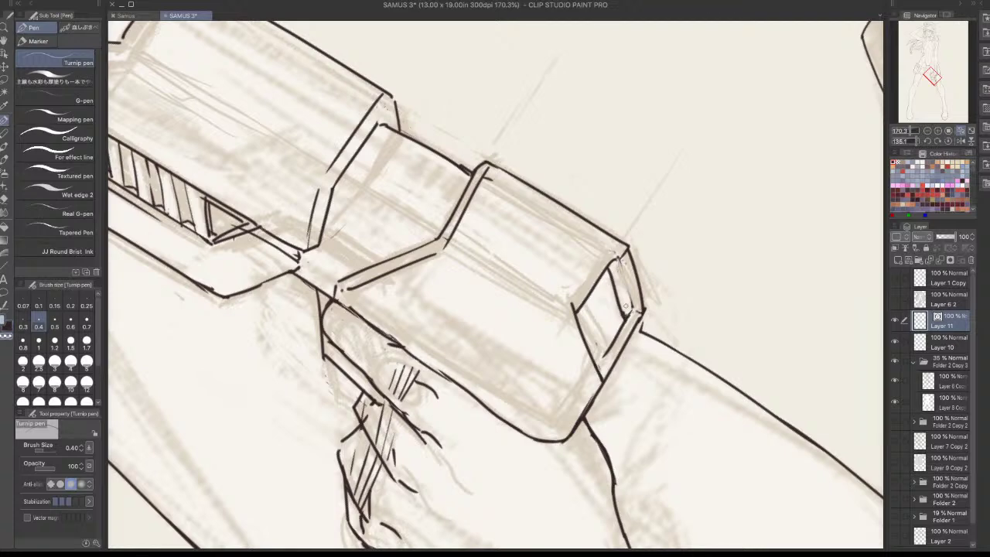
drag(619, 265, 618, 300)
key(c)
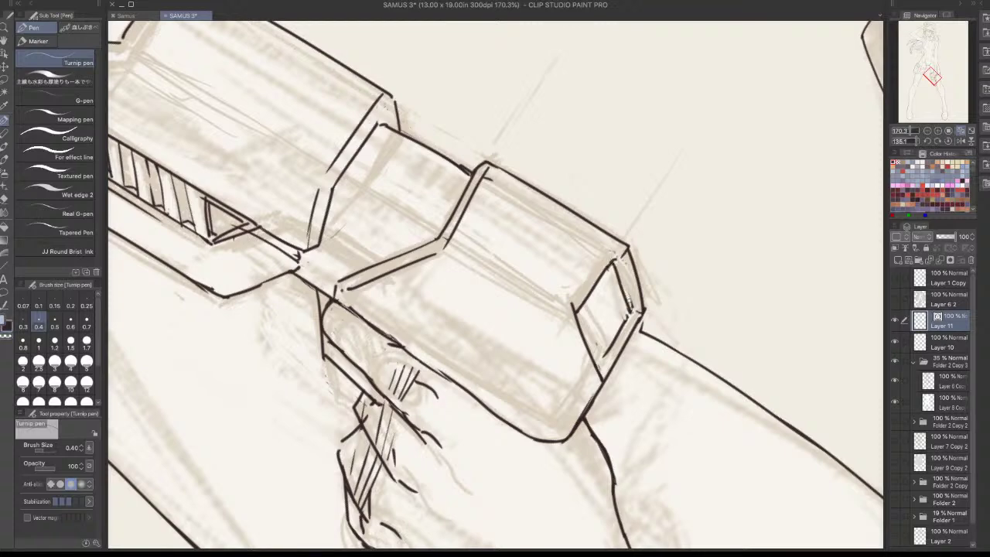
Touch up the lower and front corners of the rear housing's panel with tiny strokes
scroll(653, 267, down, 2)
key(c)
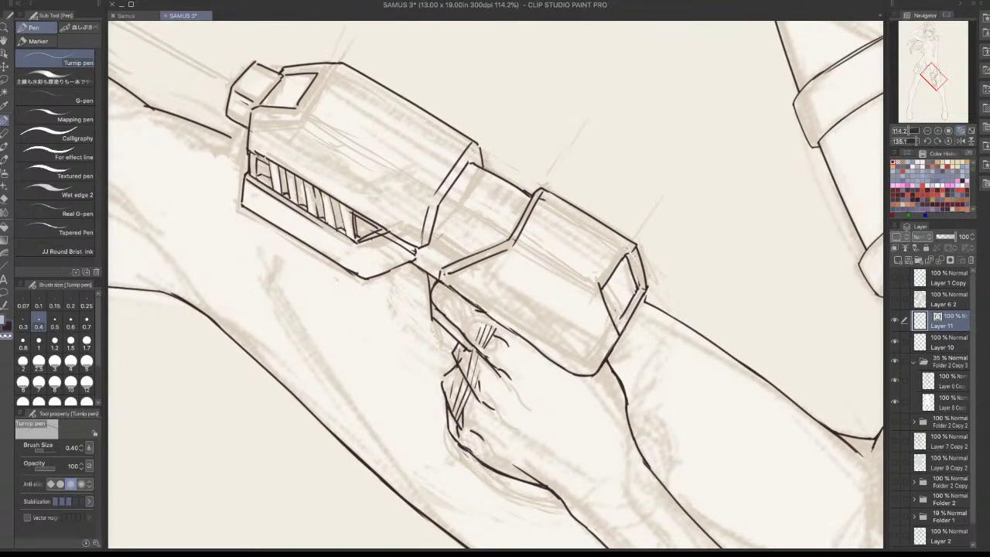
drag(622, 322, 619, 335)
drag(599, 282, 598, 286)
scroll(643, 261, down, 2)
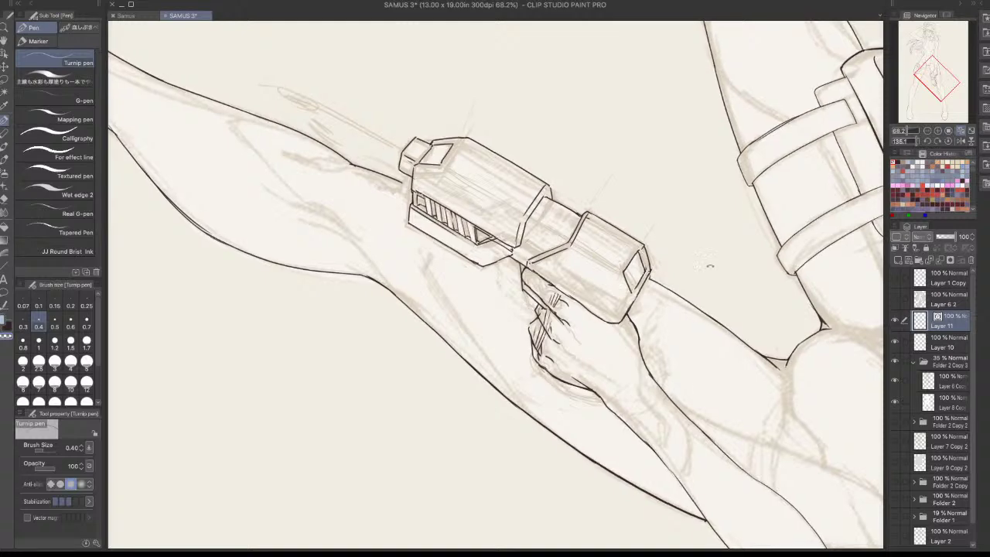
Try inking a lengthwise line along the lower side of the rear housing above the hand
drag(709, 265, 576, 86)
scroll(560, 227, up, 5)
key(c)
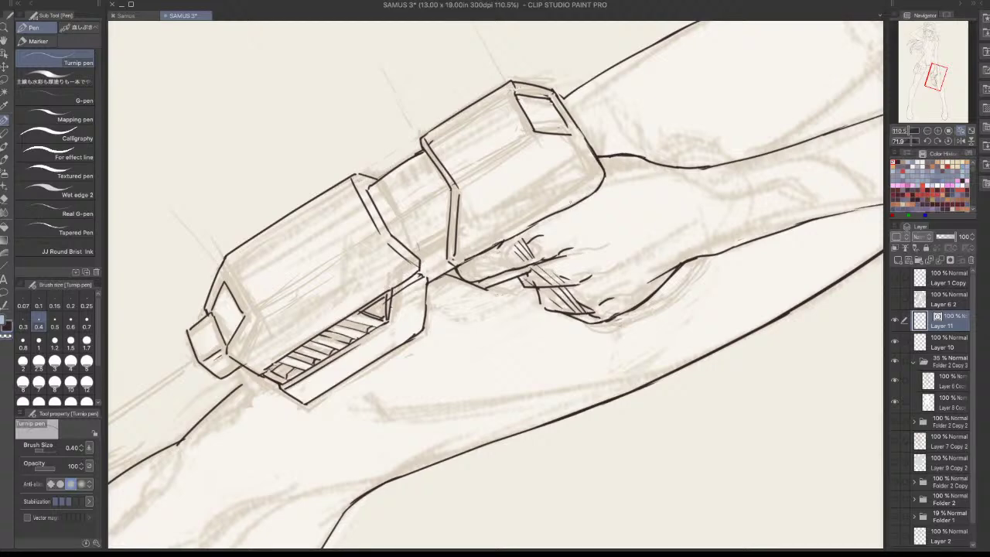
drag(523, 226, 596, 186)
key(ctrl+z)
mouse_move(526, 226)
mouse_down()
mouse_move(594, 189)
mouse_move(532, 223)
mouse_move(545, 217)
mouse_up()
key(ctrl+z)
mouse_move(588, 159)
mouse_down()
mouse_move(644, 237)
mouse_move(604, 232)
mouse_up()
drag(658, 372, 309, 417)
drag(310, 416, 311, 323)
drag(462, 327, 467, 341)
key(ctrl+z)
drag(570, 444, 511, 116)
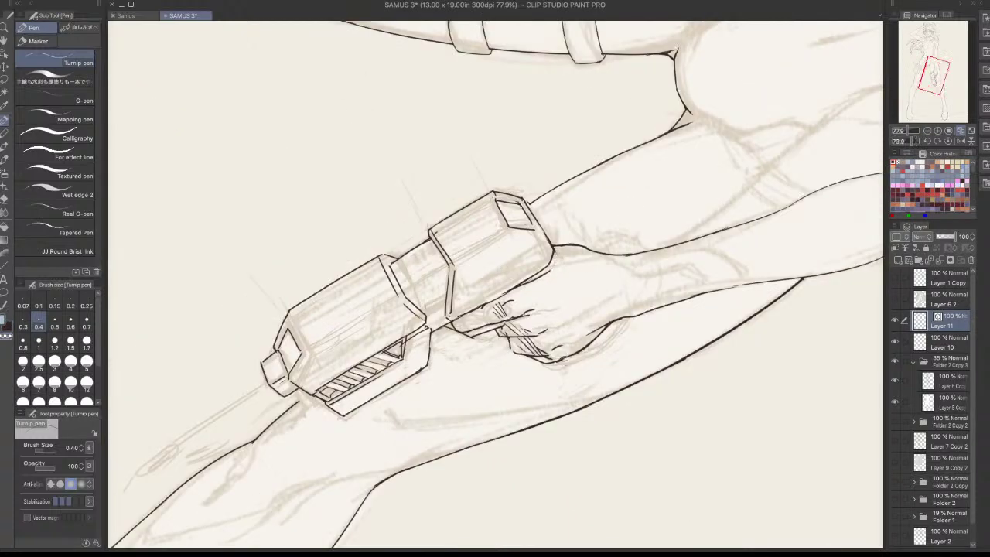
key(c)
drag(555, 259, 549, 273)
drag(602, 272, 571, 286)
drag(585, 328, 510, 437)
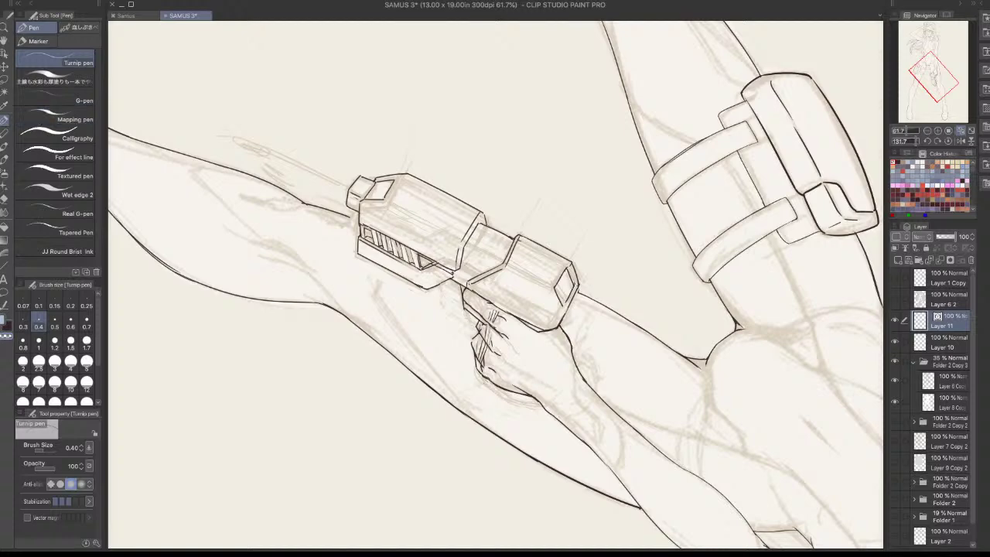
key(Tab)
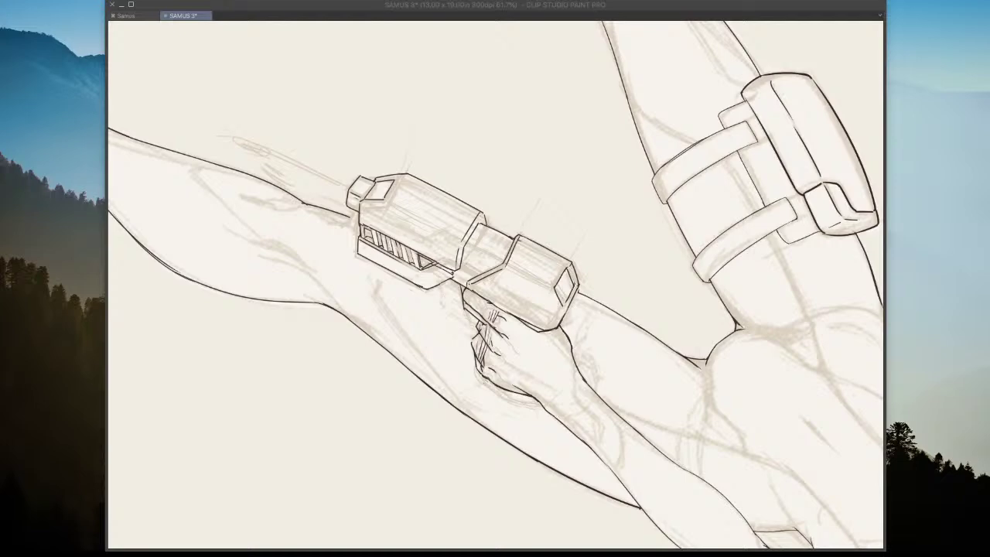
key(Tab)
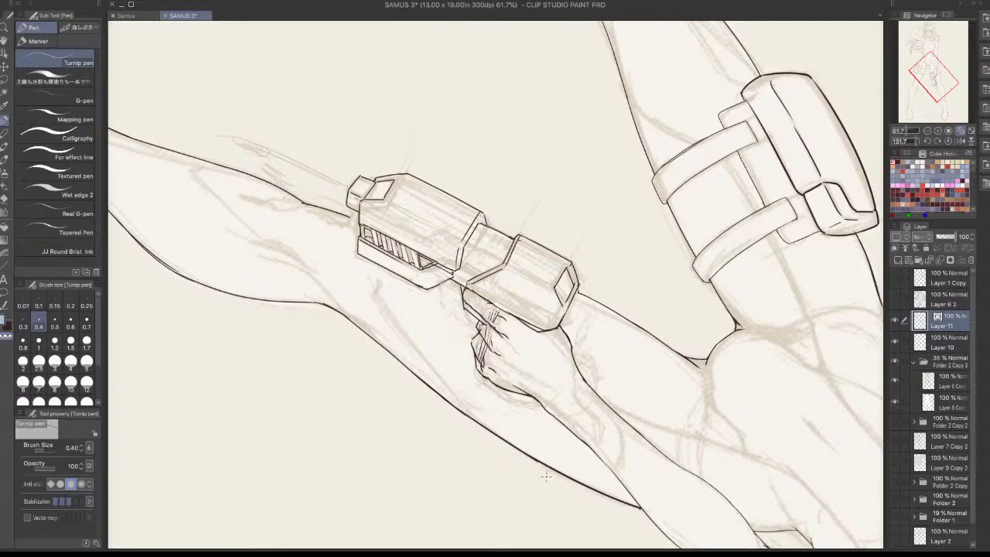
Ink a second line parallel to the lower edge of the thigh pouch's backing, between and beside the straps
scroll(573, 480, down, 2)
drag(655, 379, 678, 275)
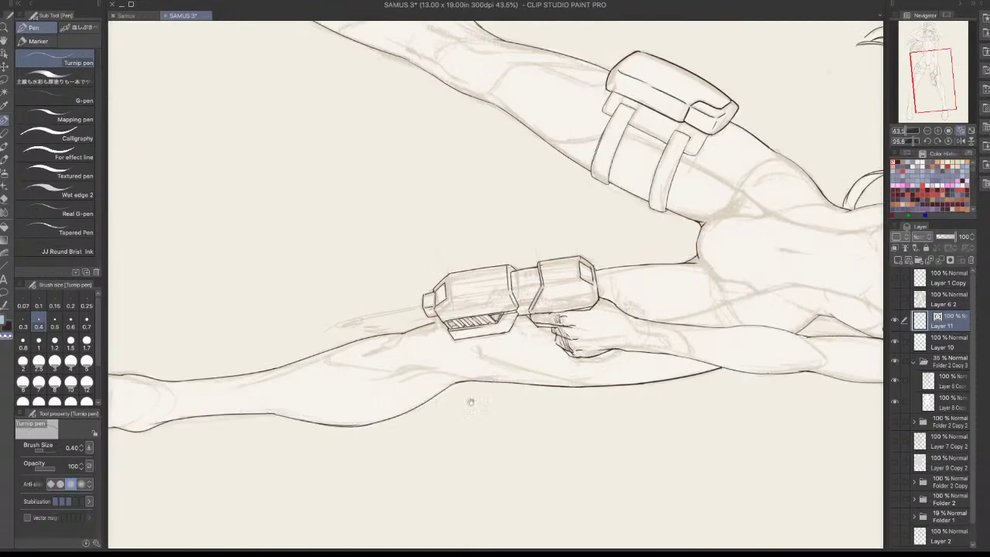
drag(471, 400, 333, 530)
drag(521, 476, 642, 391)
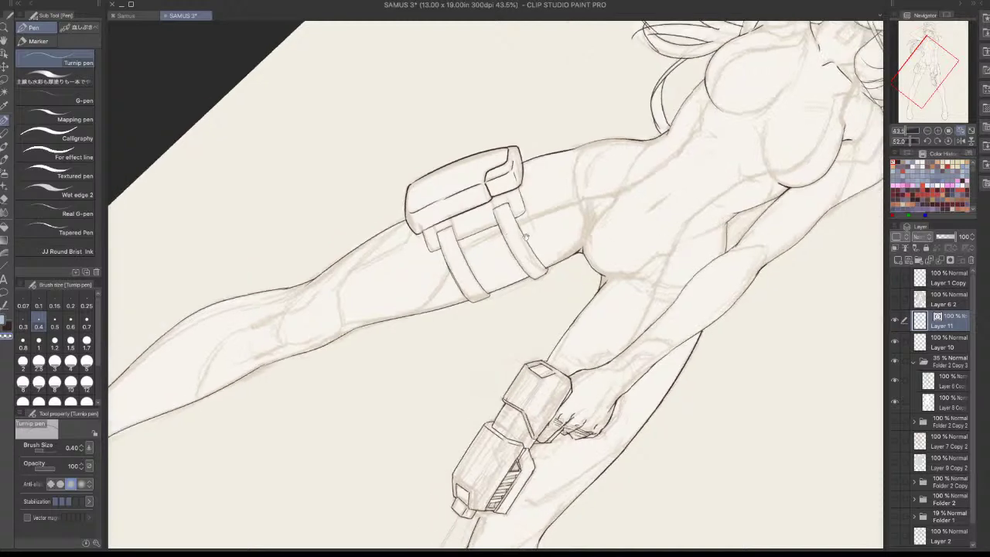
scroll(464, 224, up, 5)
key(ctrl+z)
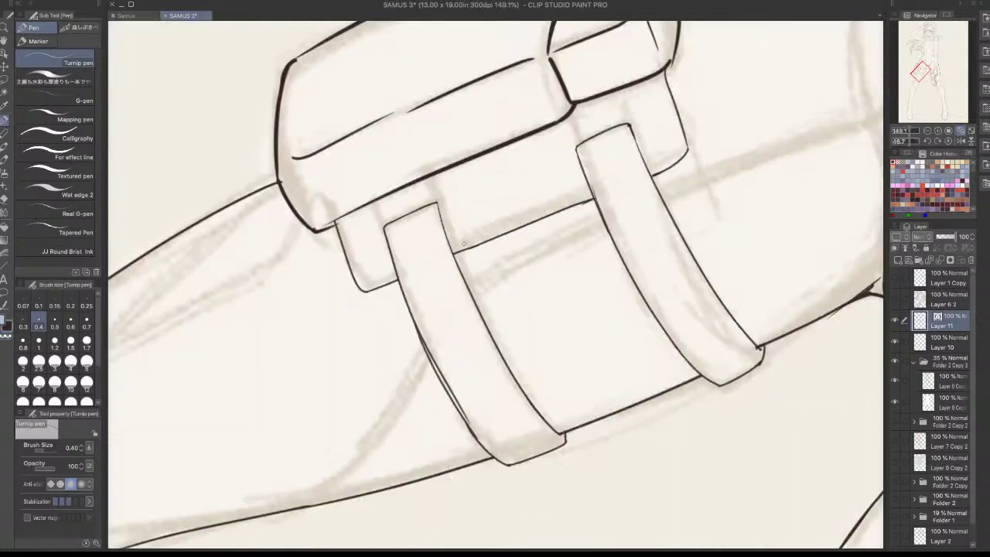
drag(462, 244, 556, 209)
key(ctrl+z)
drag(463, 240, 559, 204)
drag(654, 165, 671, 154)
mouse_move(361, 281)
mouse_down()
mouse_move(386, 273)
mouse_move(368, 290)
mouse_up()
key(ctrl+z)
key(ctrl+z)
scroll(433, 256, down, 5)
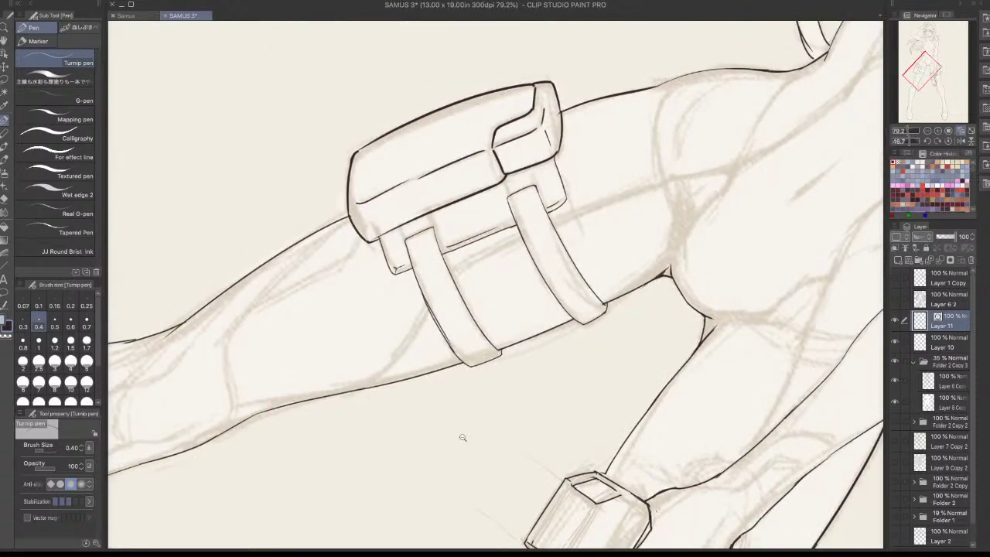
Ink the elbow crease of the lowered gun arm, where the forearm overlaps the upper arm
scroll(463, 438, down, 6)
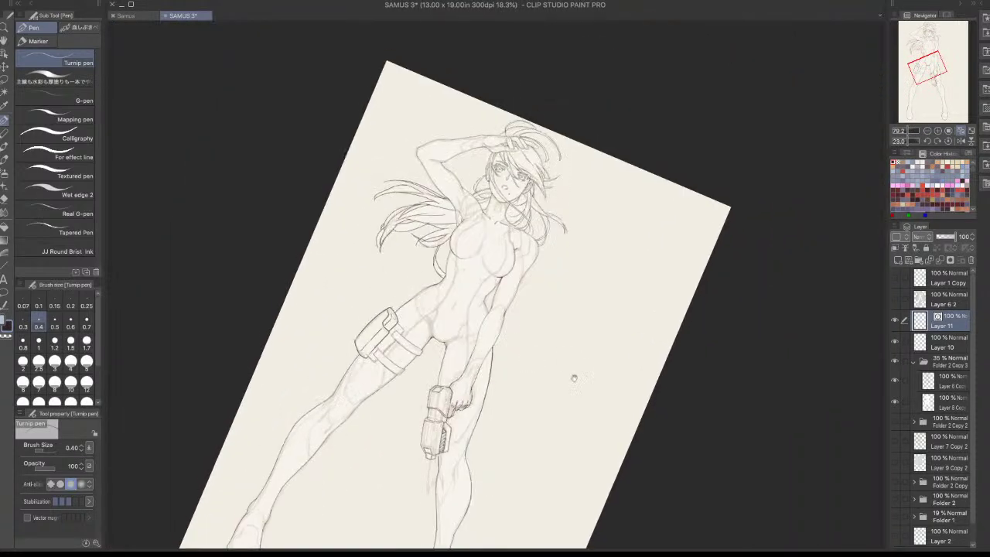
drag(574, 378, 545, 312)
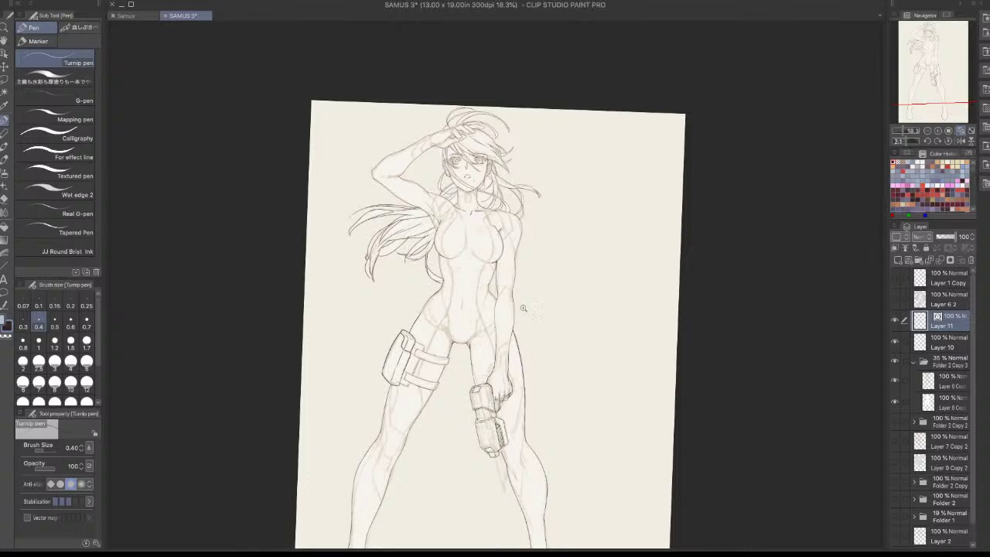
scroll(497, 234, up, 2)
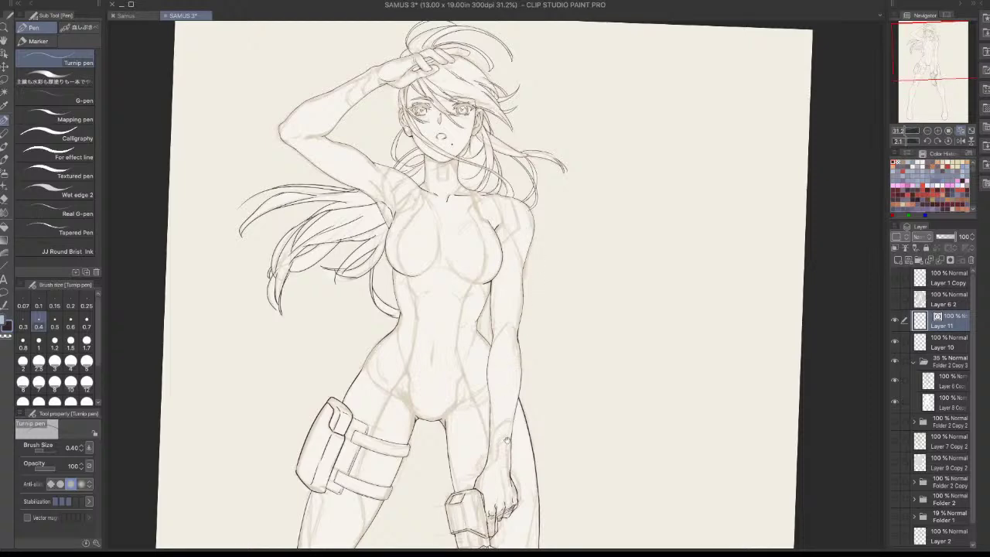
scroll(530, 489, down, 3)
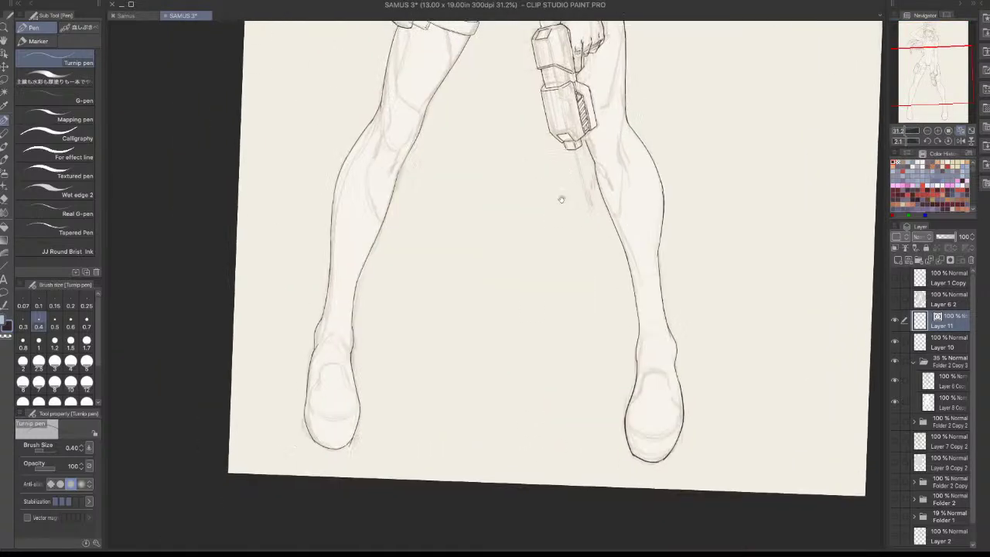
scroll(534, 434, down, 2)
drag(586, 287, 539, 526)
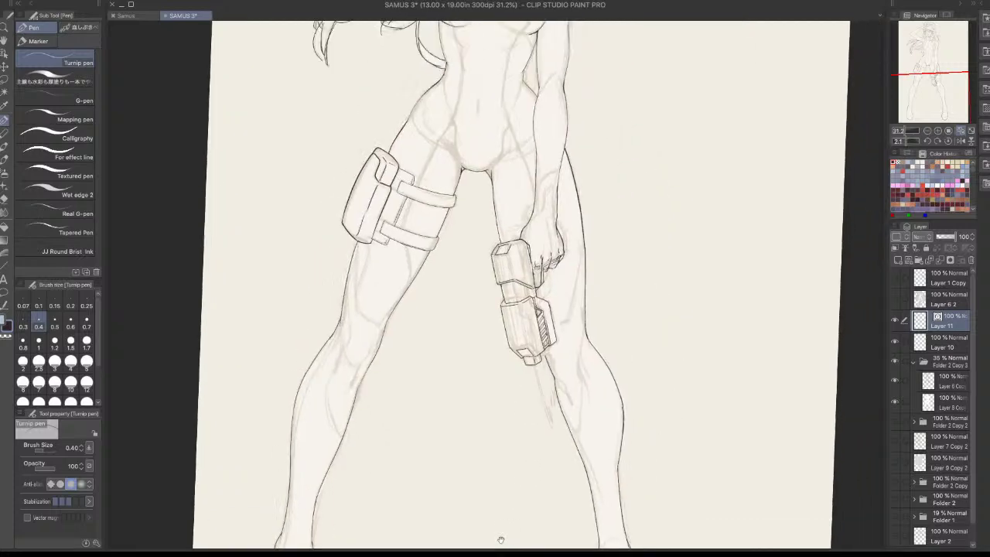
scroll(555, 61, up, 4)
mouse_move(554, 61)
mouse_down()
mouse_move(465, 316)
mouse_move(462, 306)
mouse_up()
key(ctrl+z)
mouse_move(428, 344)
mouse_down()
mouse_move(462, 307)
mouse_move(480, 343)
mouse_up()
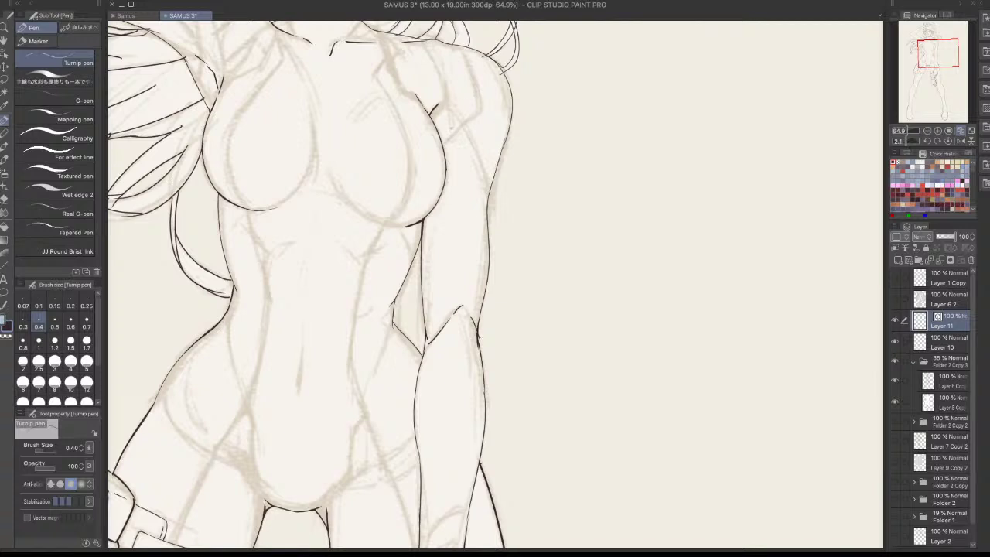
Try inking an extra short line at the armpit of the gun arm
mouse_move(434, 112)
mouse_down()
mouse_move(444, 100)
mouse_move(480, 154)
mouse_move(452, 132)
mouse_move(469, 120)
mouse_up()
key(ctrl+z)
key(ctrl+z)
scroll(500, 283, down, 5)
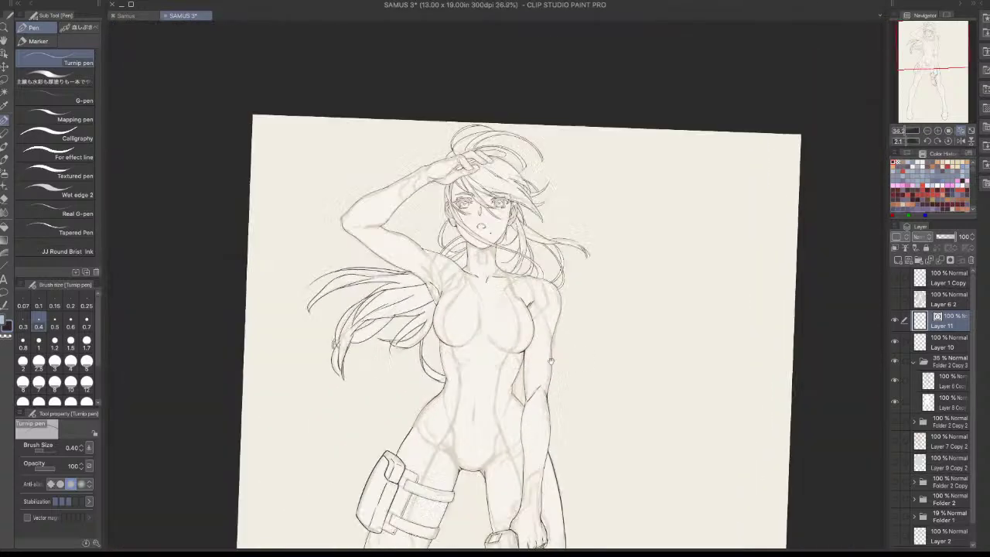
drag(647, 413, 648, 312)
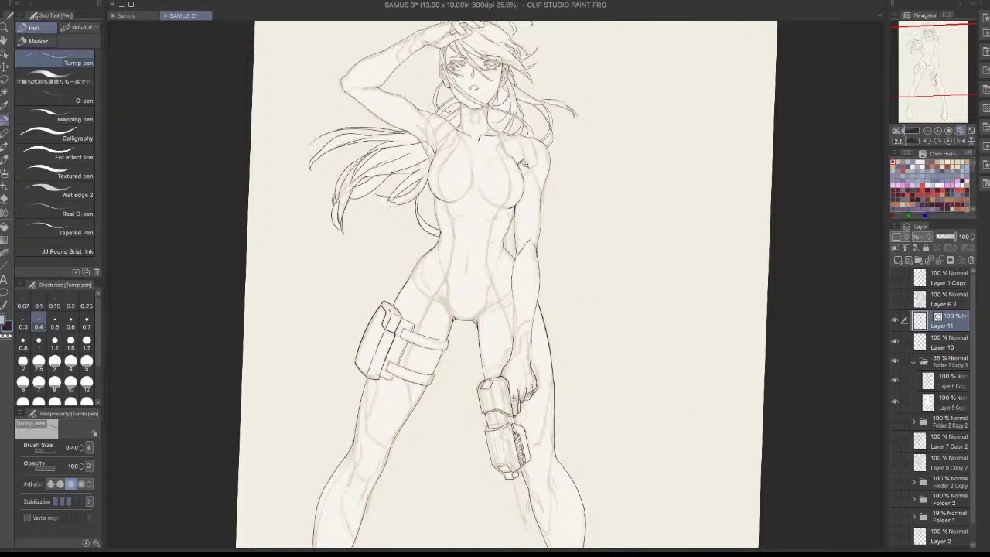
Ink the upper inner chest line below the raised arm's shoulder and redraw the inner side contour beneath it
scroll(471, 133, up, 5)
drag(428, 138, 458, 191)
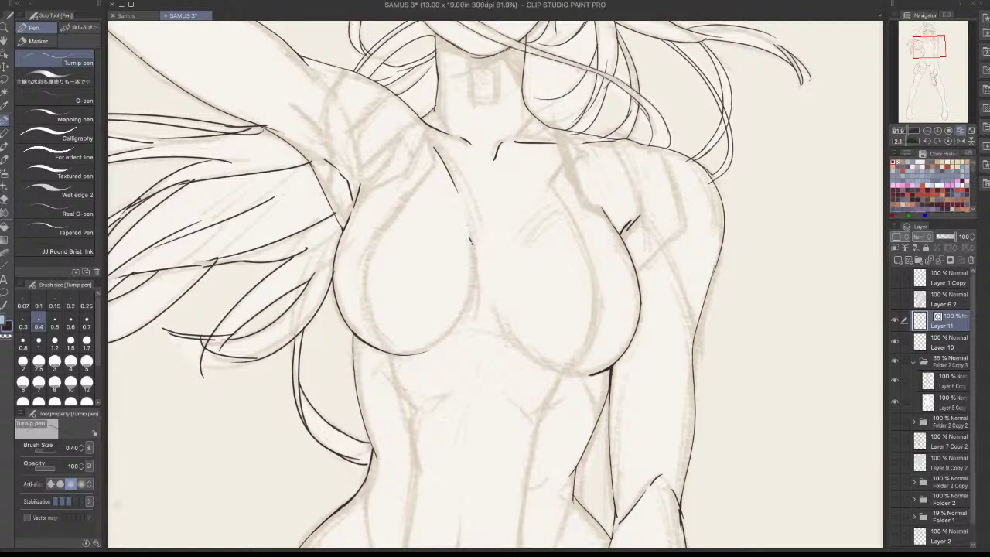
drag(469, 239, 455, 334)
key(ctrl+z)
drag(472, 245, 450, 333)
Rework the inner and lower contour of the chest on the gun-arm side until it follows the sketch
drag(684, 357, 500, 513)
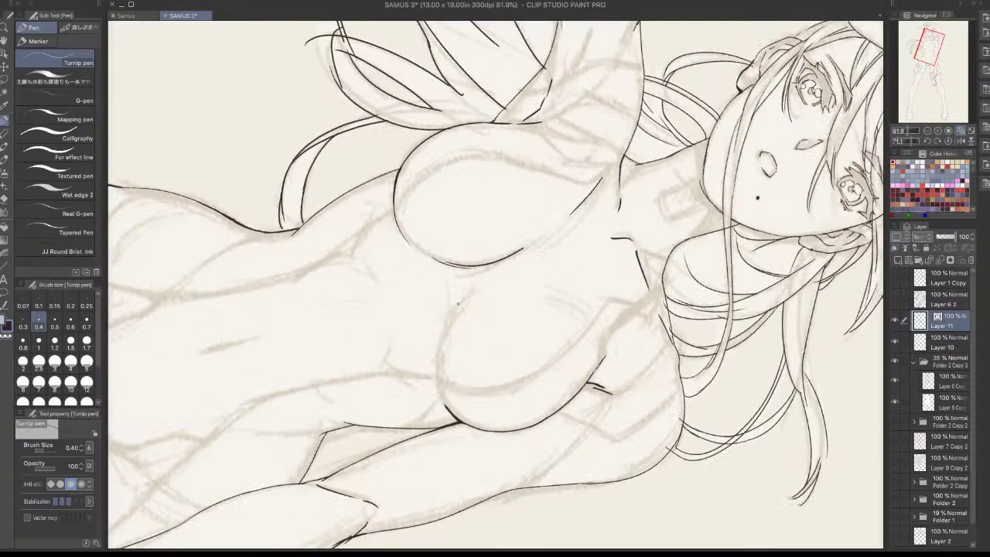
drag(455, 310, 438, 385)
key(ctrl+z)
key(ctrl+z)
key(ctrl+z)
key(ctrl+z)
key(ctrl+z)
mouse_move(450, 317)
mouse_down()
mouse_move(441, 398)
mouse_move(454, 422)
mouse_up()
key(ctrl+z)
drag(438, 374, 451, 411)
key(ctrl+z)
key(ctrl+z)
key(ctrl+z)
mouse_move(452, 316)
mouse_down()
mouse_move(444, 396)
mouse_move(439, 384)
mouse_up()
drag(473, 420, 583, 391)
Try inking extra strokes at the base of the neck and beneath the jaw
drag(563, 276, 531, 396)
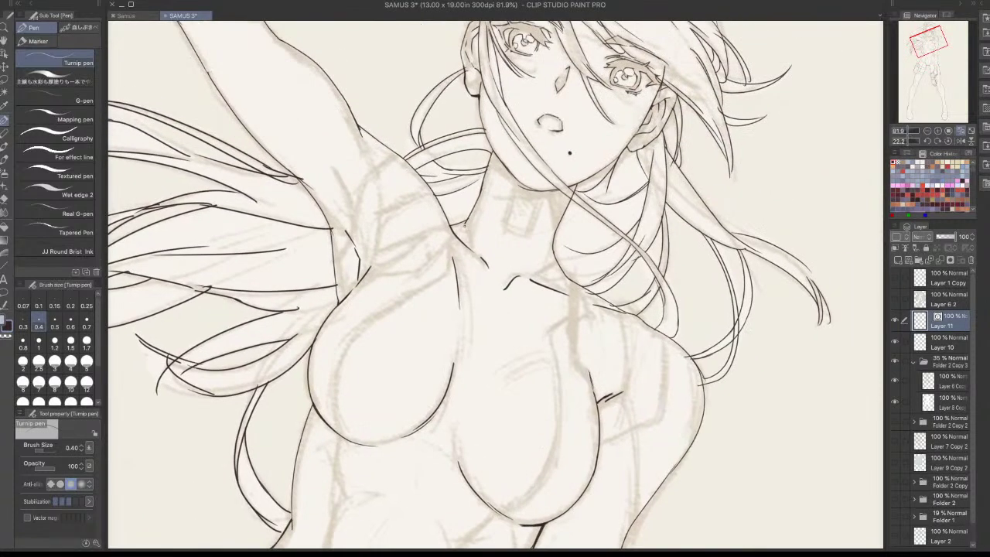
drag(465, 226, 482, 258)
key(ctrl+z)
key(ctrl+z)
drag(578, 194, 599, 189)
key(ctrl+z)
Touch up the back of the raised hand just below the knuckles with a short stroke
scroll(387, 329, down, 5)
drag(493, 382, 558, 529)
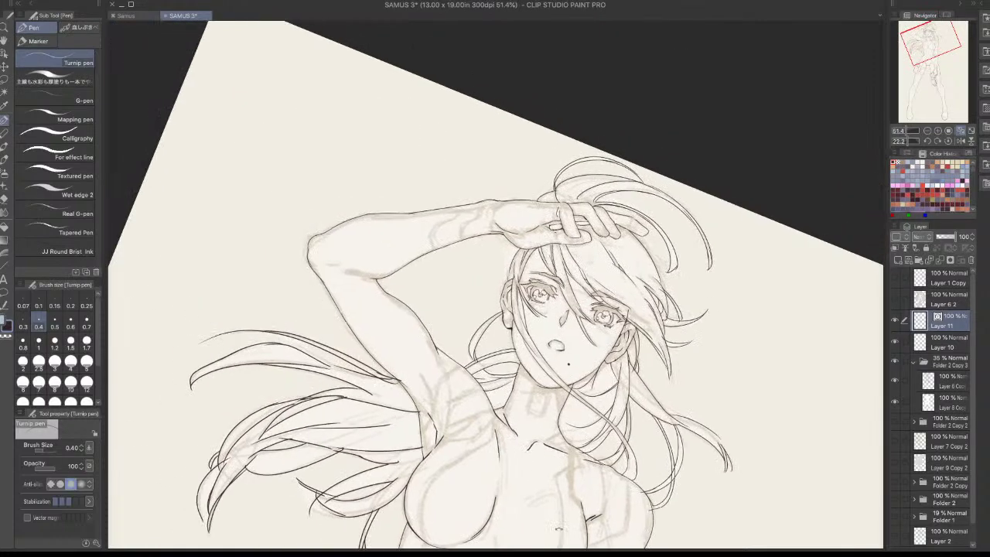
scroll(449, 245, up, 5)
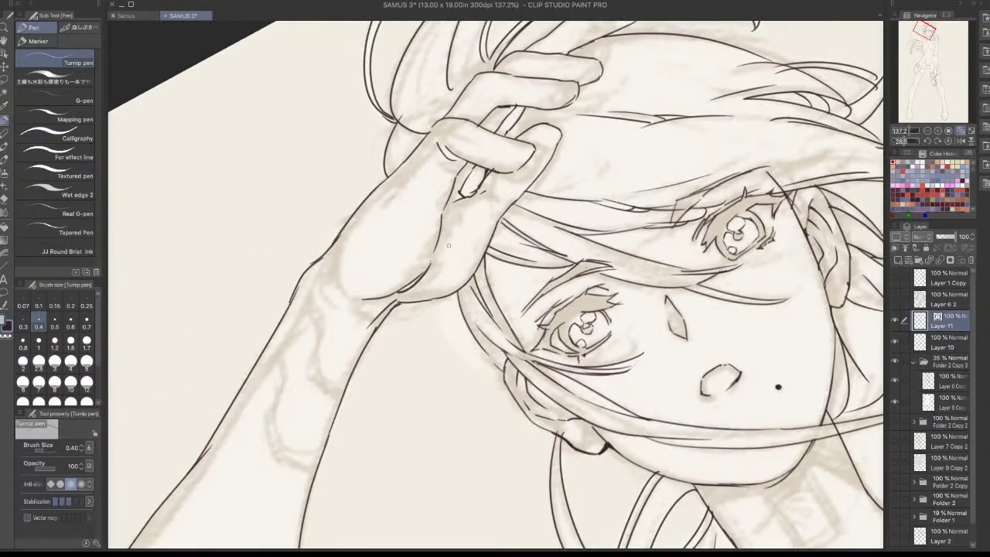
drag(435, 123, 422, 142)
drag(605, 182, 459, 139)
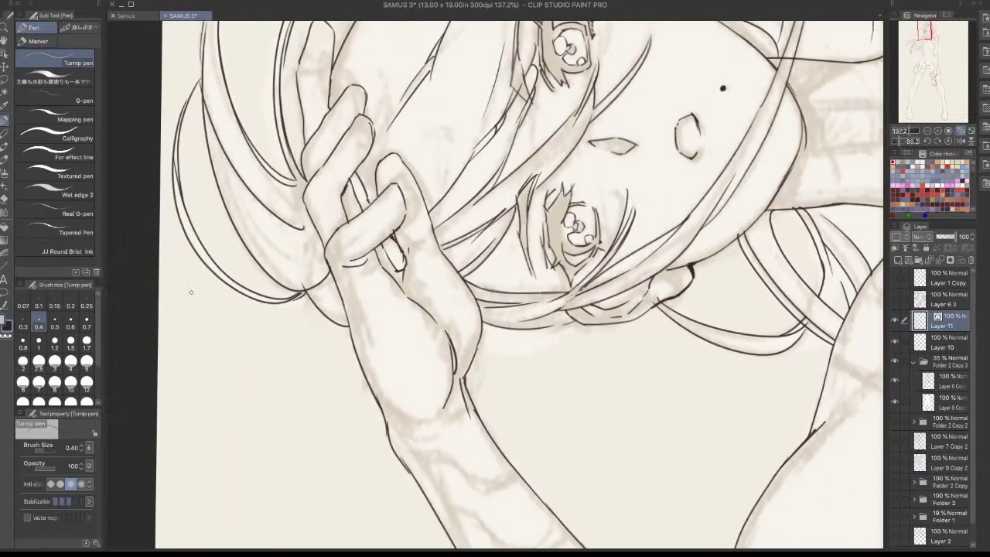
Set the pen size to 0.3 and redraw the thin edge of the gap between the raised hand's thumb and fingers
click(30, 324)
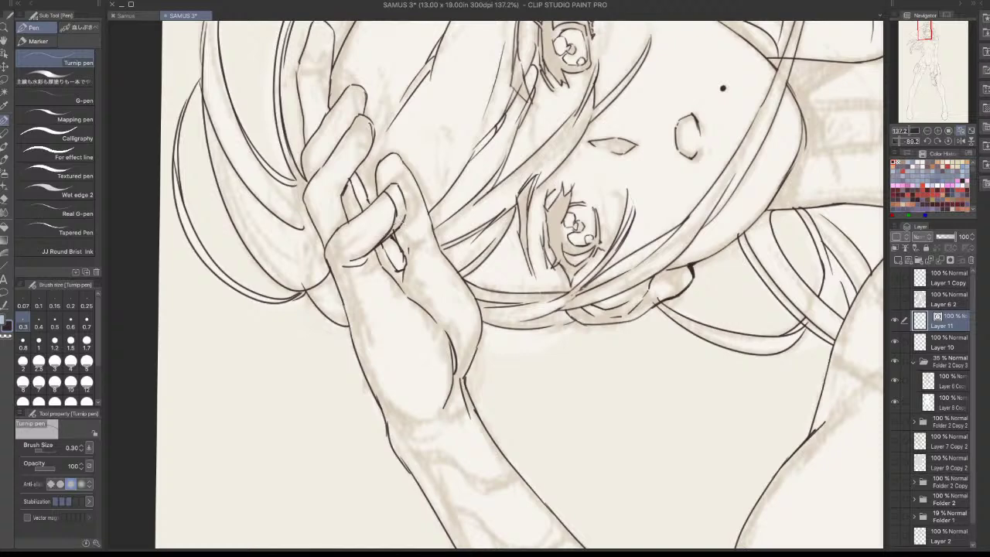
key(e)
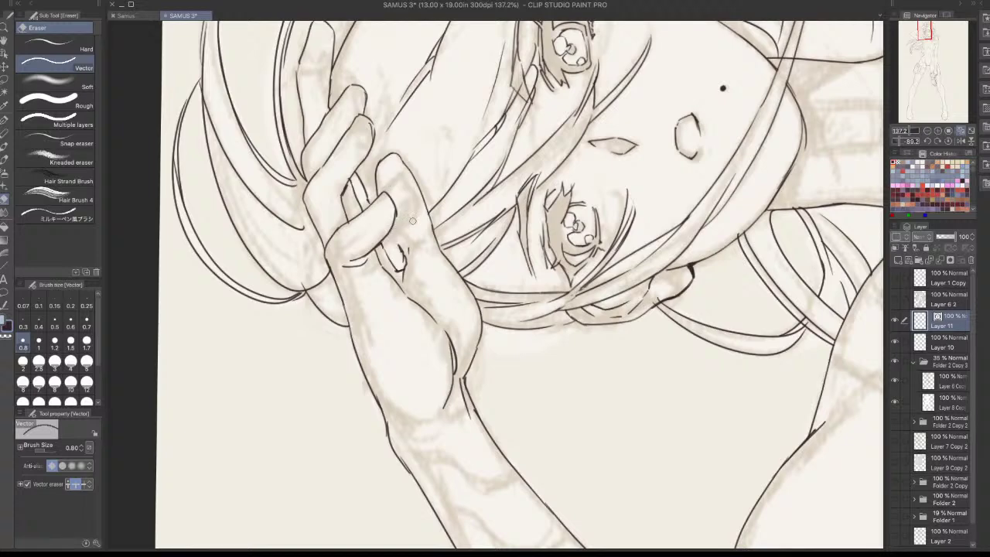
key(p)
key(ctrl+z)
drag(393, 227, 408, 267)
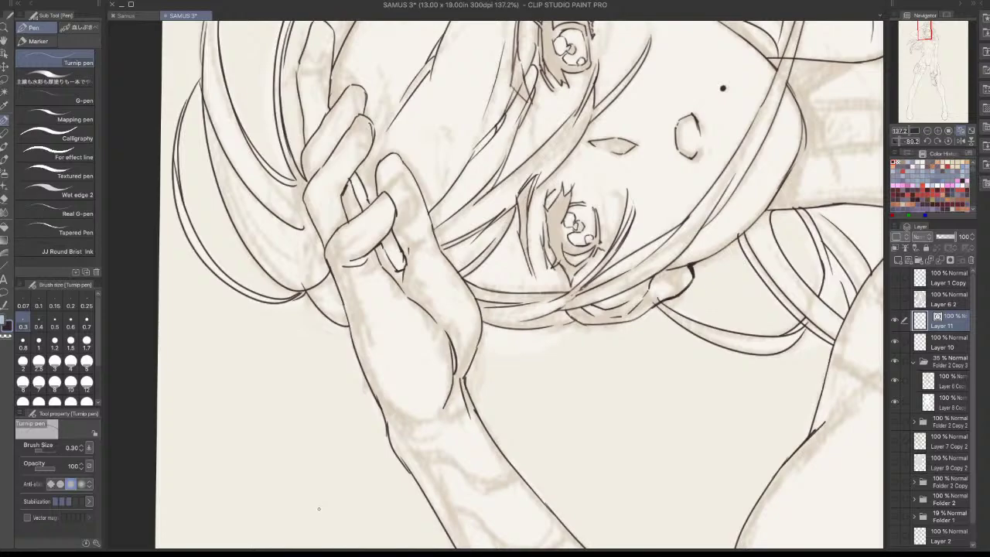
Ink the two long sides of the rectangular collar panel on the front of the neck below the chin
scroll(619, 358, down, 3)
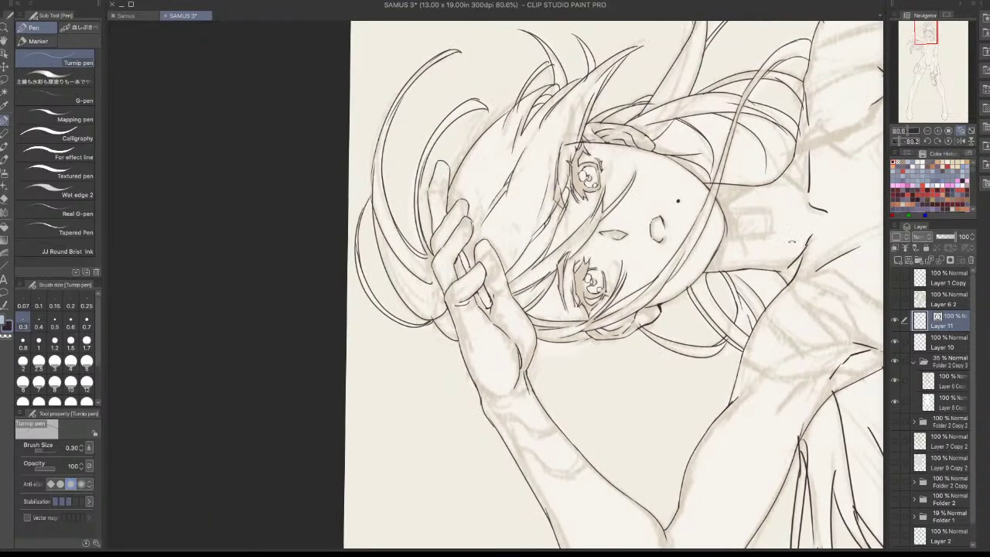
drag(792, 241, 502, 464)
drag(542, 436, 566, 270)
scroll(538, 359, up, 2)
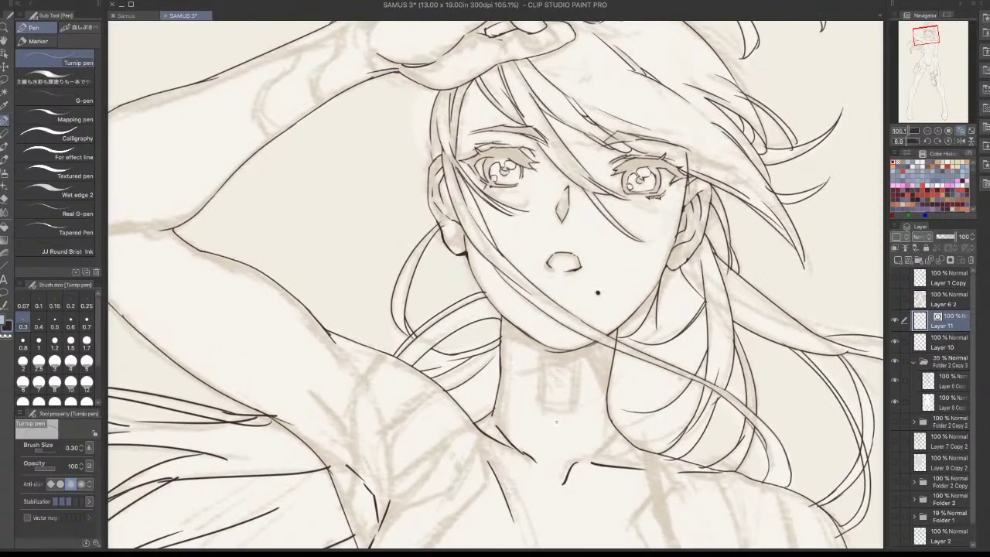
mouse_move(503, 326)
mouse_down()
mouse_move(543, 351)
mouse_move(542, 415)
mouse_up()
key(ctrl+z)
key(ctrl+z)
drag(543, 352, 542, 411)
mouse_move(540, 348)
mouse_down()
mouse_move(533, 402)
mouse_move(561, 415)
mouse_move(540, 406)
mouse_move(572, 408)
mouse_up()
key(ctrl+z)
key(ctrl+z)
drag(582, 348, 572, 412)
key(ctrl+z)
drag(577, 349, 572, 403)
drag(581, 356, 577, 407)
drag(539, 347, 540, 407)
key(ctrl+z)
Refine the neck panel's inner side line and close the panel with a short bottom edge
mouse_move(541, 367)
mouse_down()
mouse_move(541, 400)
mouse_move(574, 412)
mouse_move(560, 419)
mouse_up()
key(ctrl+z)
key(ctrl+z)
key(ctrl+z)
key(ctrl+z)
key(ctrl+z)
drag(544, 410, 573, 413)
key(ctrl+z)
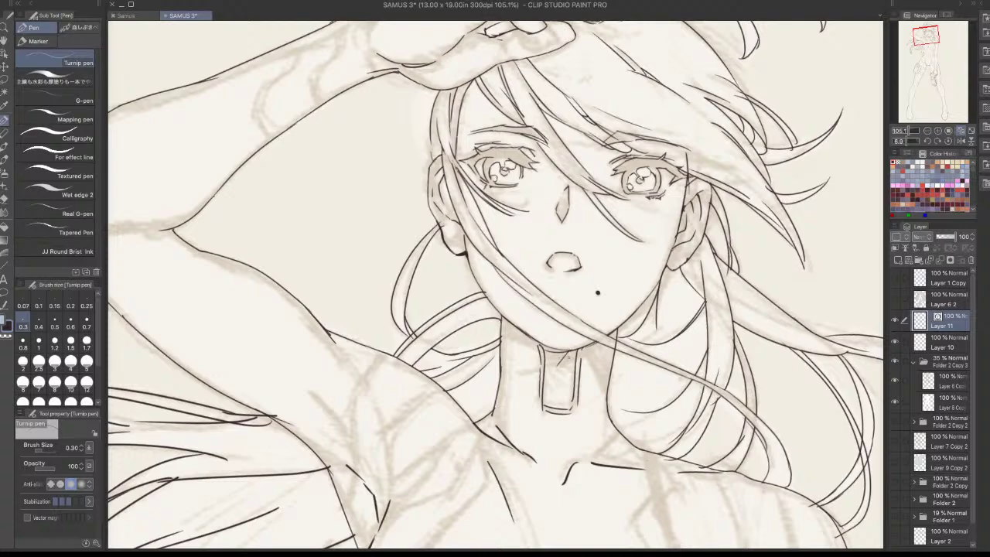
Ink the collar's thin edge lines beneath the jaw, running to the top of the neck panel
drag(557, 353, 581, 349)
key(ctrl+z)
key(ctrl+z)
mouse_move(710, 330)
mouse_down()
mouse_move(683, 171)
mouse_move(650, 129)
mouse_up()
drag(532, 299, 586, 281)
key(ctrl+z)
drag(545, 402, 443, 513)
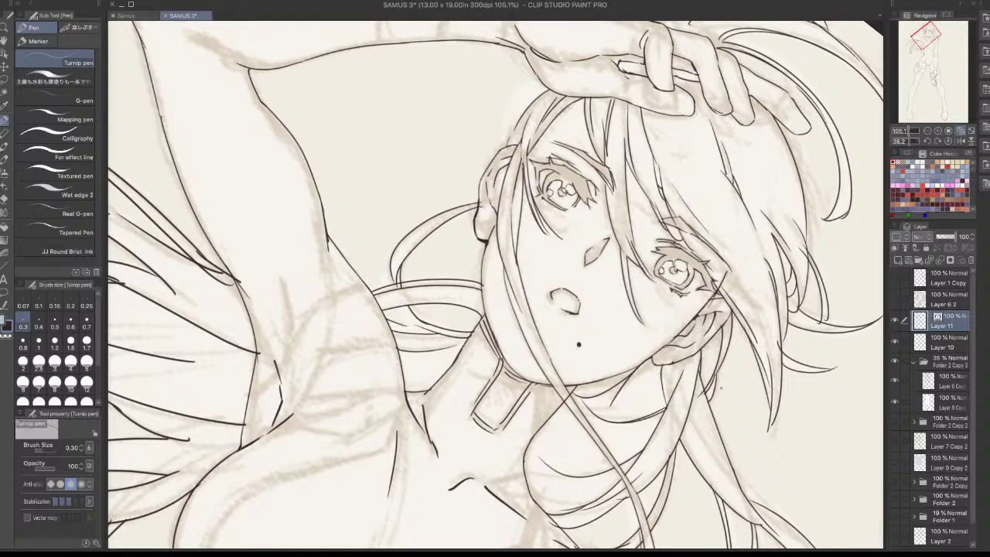
Add a short stroke where the hair meets the top of the ear nearest the raised arm
scroll(511, 140, up, 2)
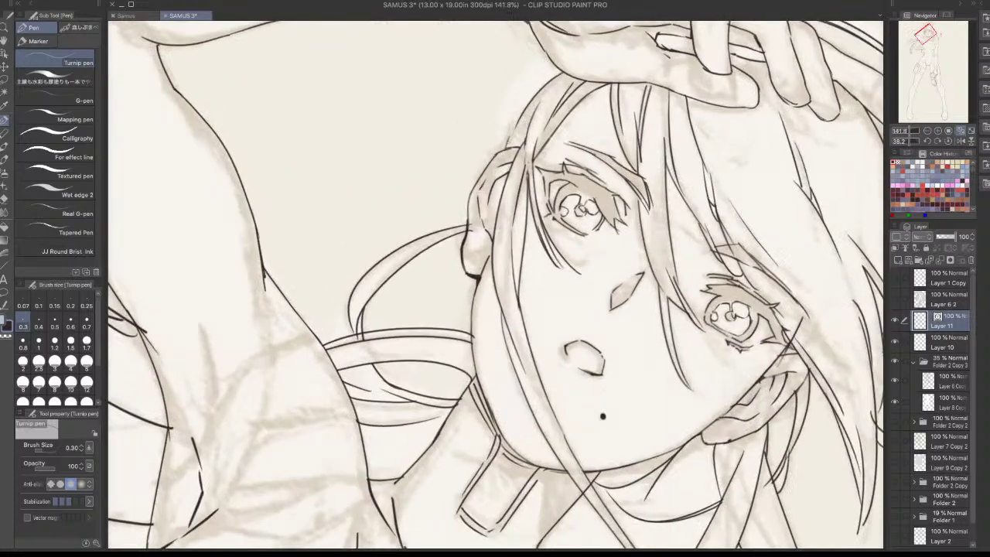
drag(514, 144, 523, 122)
scroll(657, 334, down, 4)
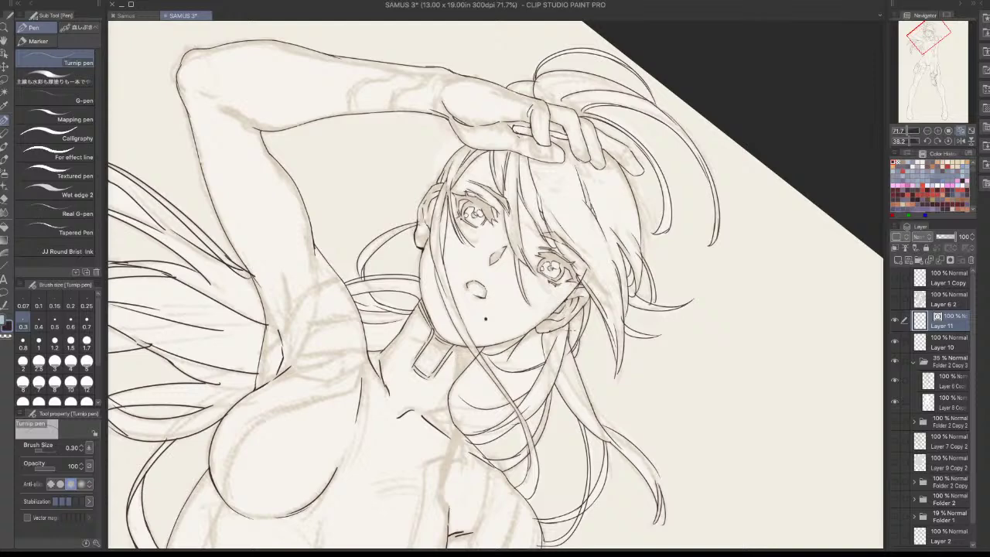
Try adding strand lines inside the long hair lock hanging below the ear on the gun-arm side
scroll(549, 347, up, 3)
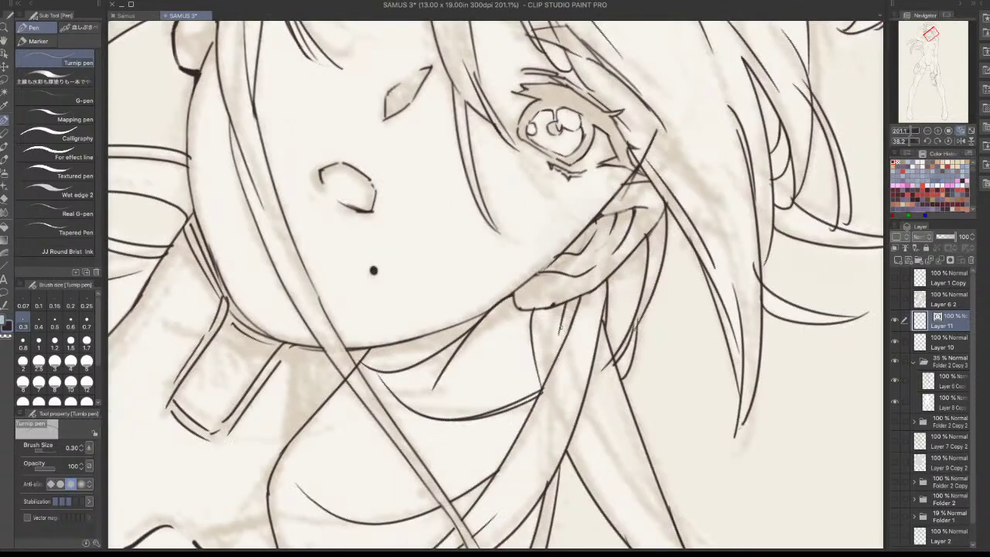
mouse_move(564, 305)
mouse_down()
mouse_move(557, 354)
mouse_move(555, 330)
mouse_up()
key(ctrl+z)
mouse_move(600, 392)
mouse_down()
mouse_move(559, 236)
mouse_move(582, 331)
mouse_up()
drag(606, 365, 655, 430)
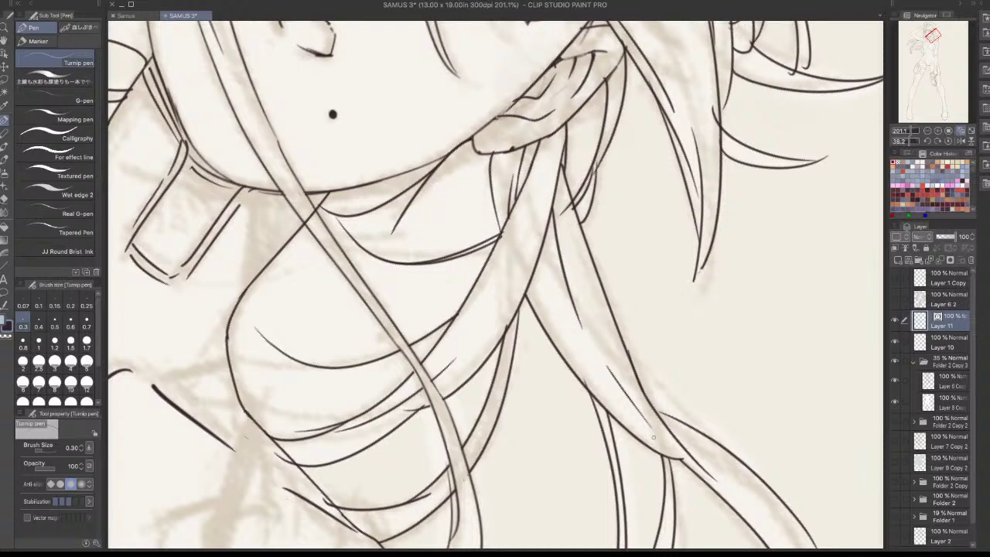
key(ctrl+z)
drag(638, 394, 683, 458)
key(ctrl+z)
drag(645, 408, 686, 465)
key(ctrl+z)
Ink a short strand line inside the looped hair lock beside the neck
drag(246, 300, 285, 341)
key(ctrl+z)
drag(620, 359, 560, 388)
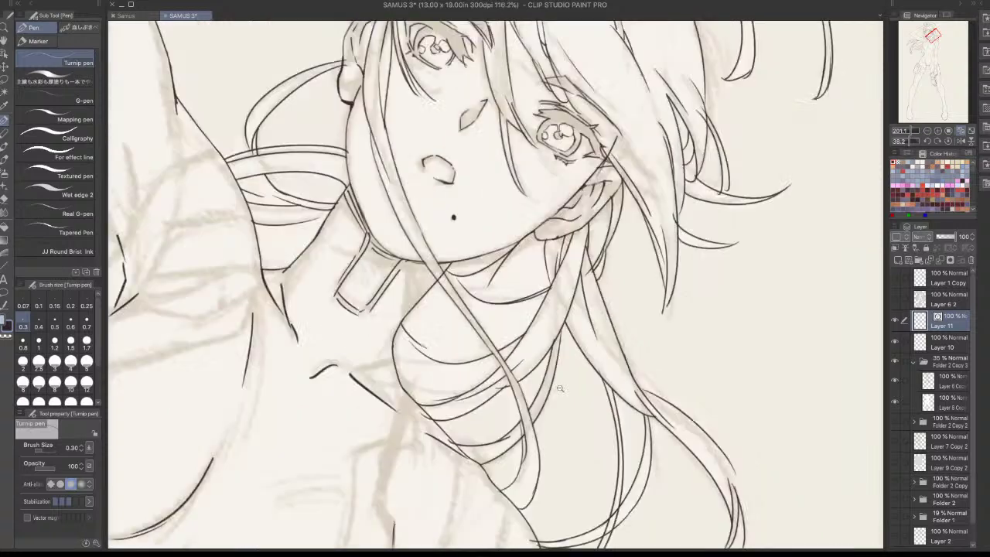
scroll(560, 388, down, 2)
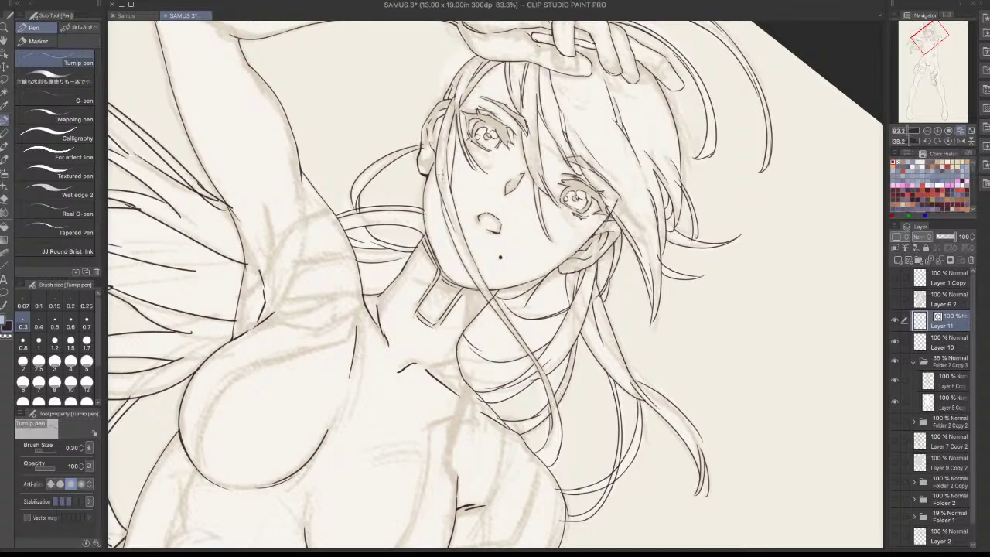
Set the pen size to 0.4 and ink a short stroke at the hollow between the collarbones
scroll(429, 144, up, 6)
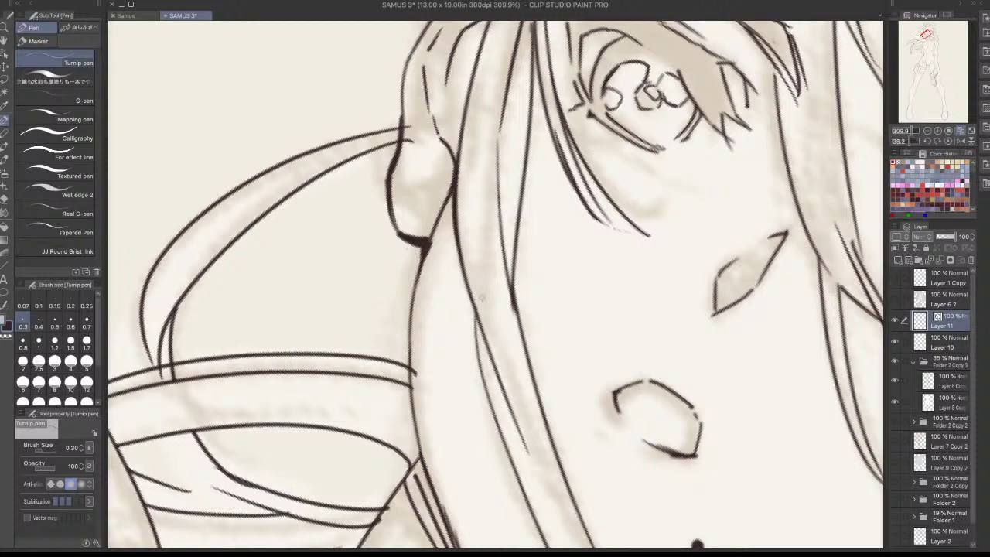
scroll(491, 243, down, 10)
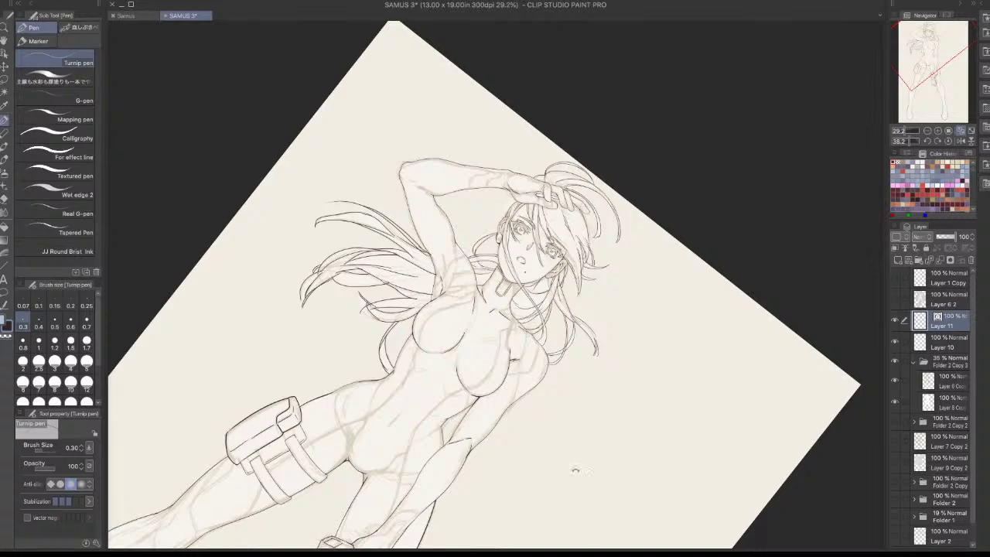
scroll(575, 470, up, 4)
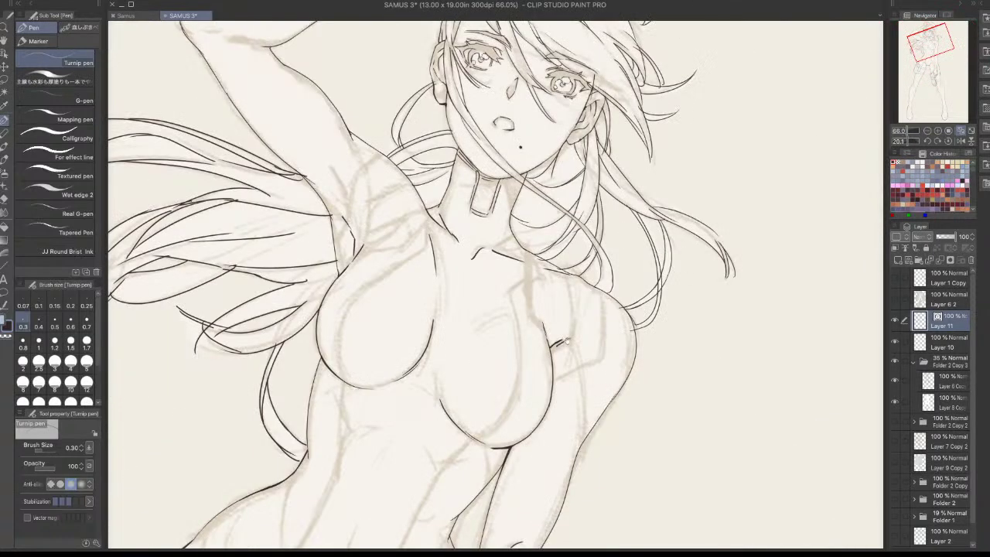
scroll(566, 342, up, 1)
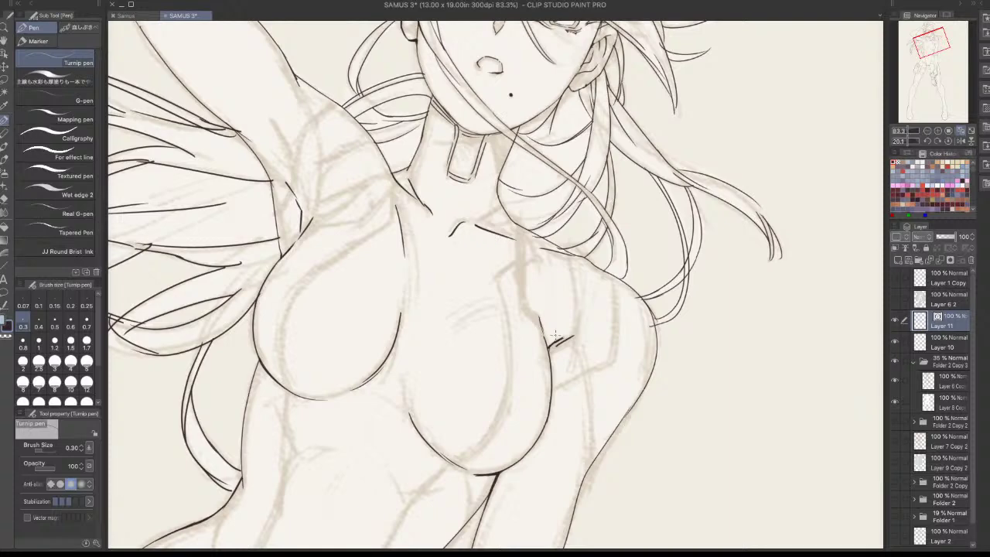
key(bracketright)
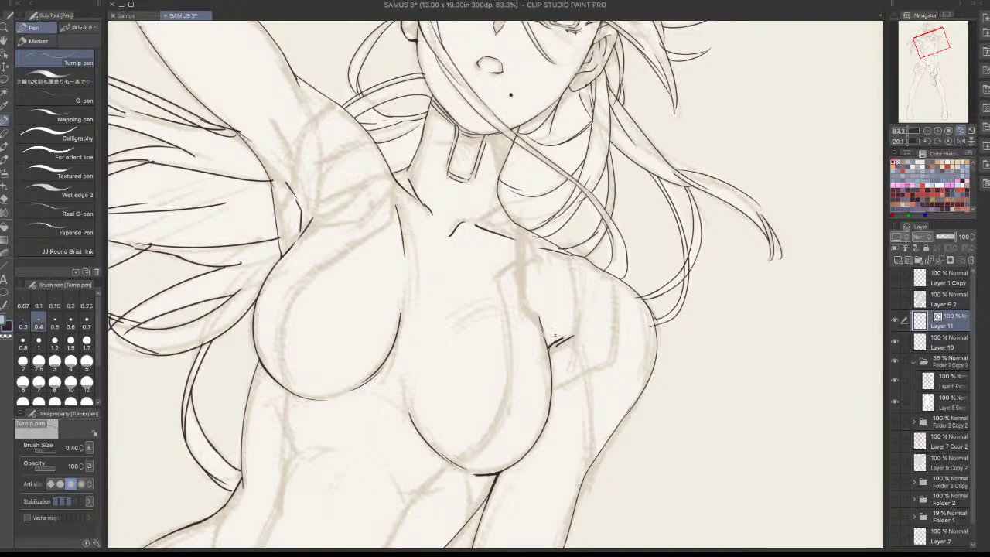
drag(437, 220, 438, 233)
scroll(534, 379, up, 1)
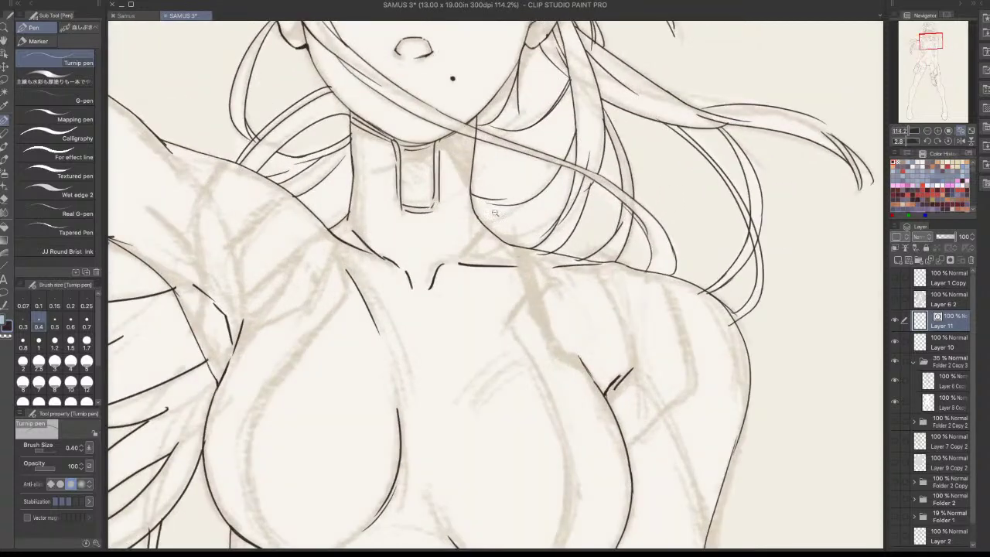
Touch up the inner end of the gun-side collarbone with the swapped colour and ink a short stroke extending its line toward the shoulder
scroll(473, 154, up, 1)
drag(586, 506, 621, 405)
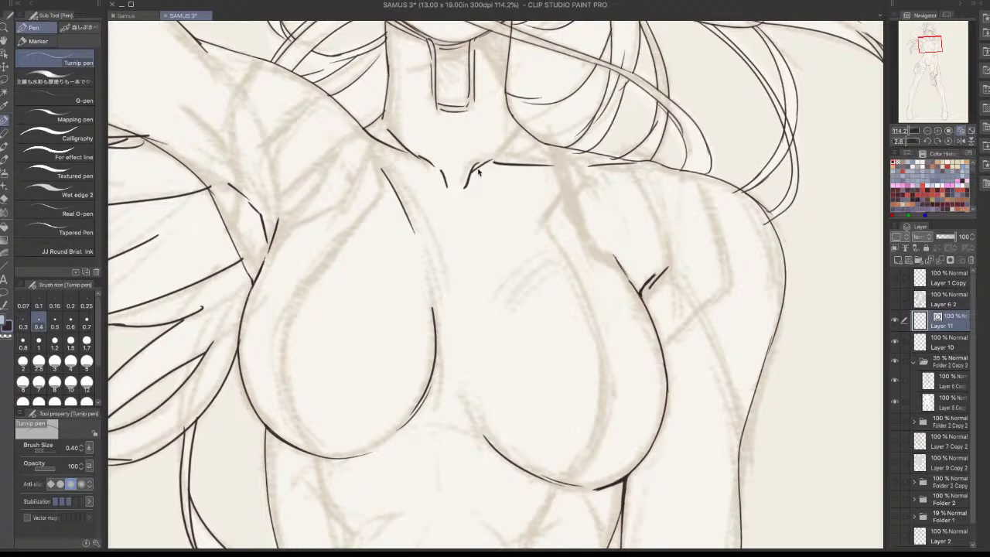
key(x)
click(496, 160)
key(x)
drag(571, 165, 591, 166)
scroll(502, 128, up, 5)
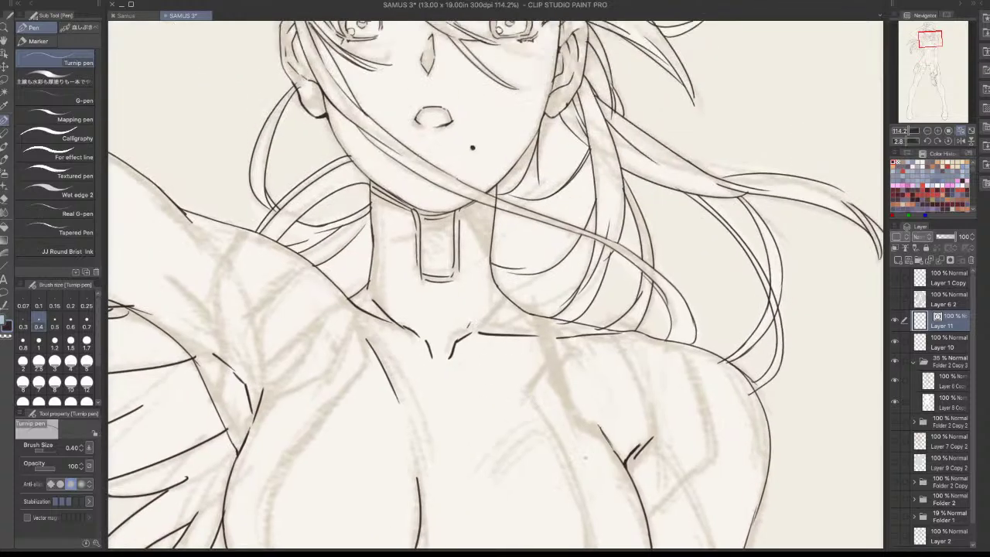
mouse_move(642, 340)
mouse_down()
mouse_move(606, 356)
mouse_move(658, 340)
mouse_up()
key(ctrl+z)
key(ctrl+z)
scroll(625, 435, down, 2)
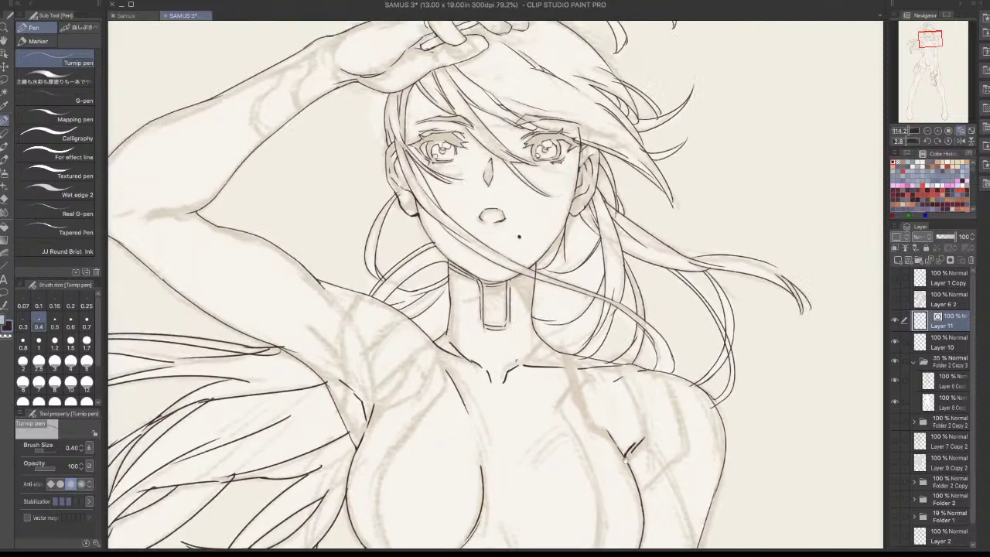
Ink the groin crease line on the holster side, where the thigh meets the pelvis
drag(655, 516, 597, 292)
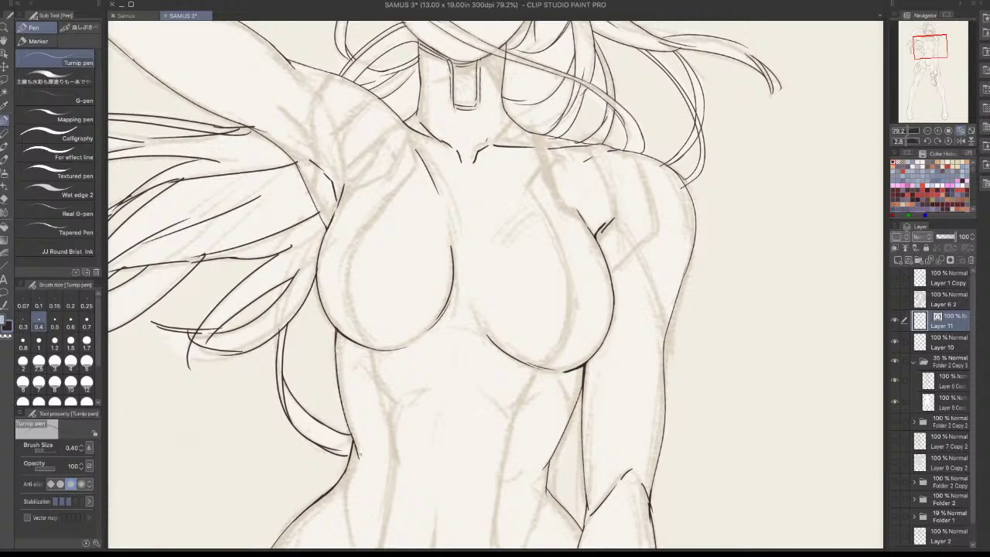
drag(620, 306, 521, 234)
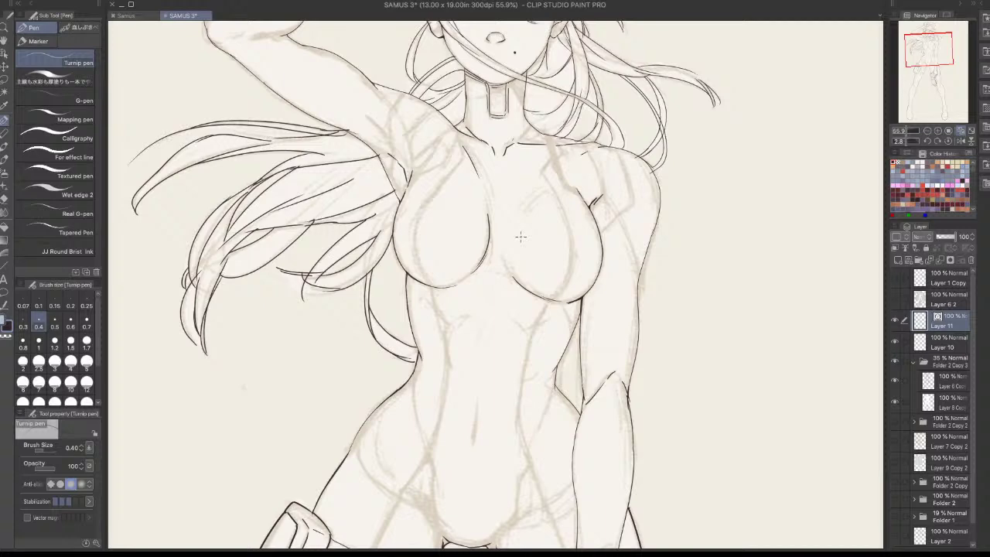
scroll(558, 365, up, 2)
drag(546, 447, 568, 369)
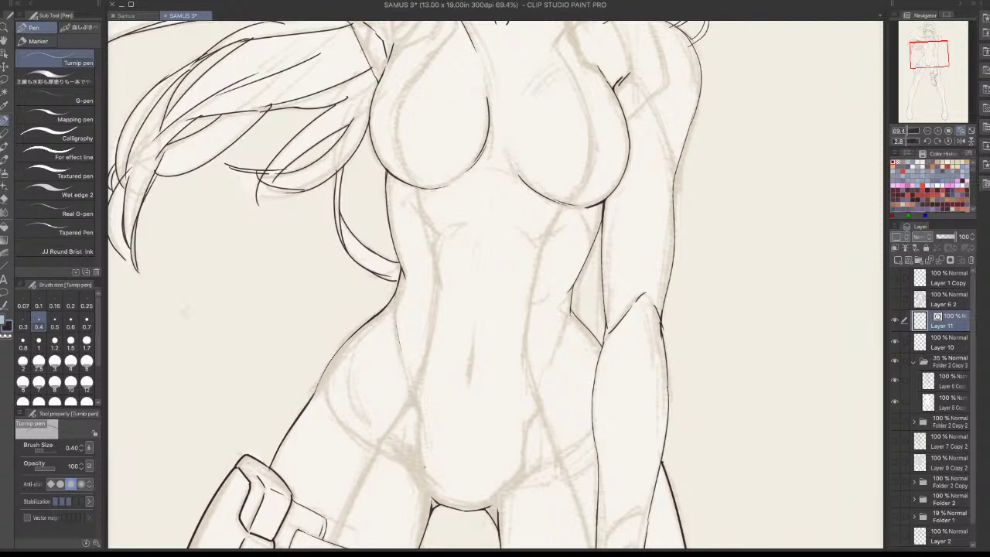
drag(403, 454, 430, 499)
key(super+z)
key(super+z)
drag(406, 459, 434, 501)
Ink the matching groin crease on the gun-arm side and a short curved suit line at that hip
drag(630, 449, 642, 359)
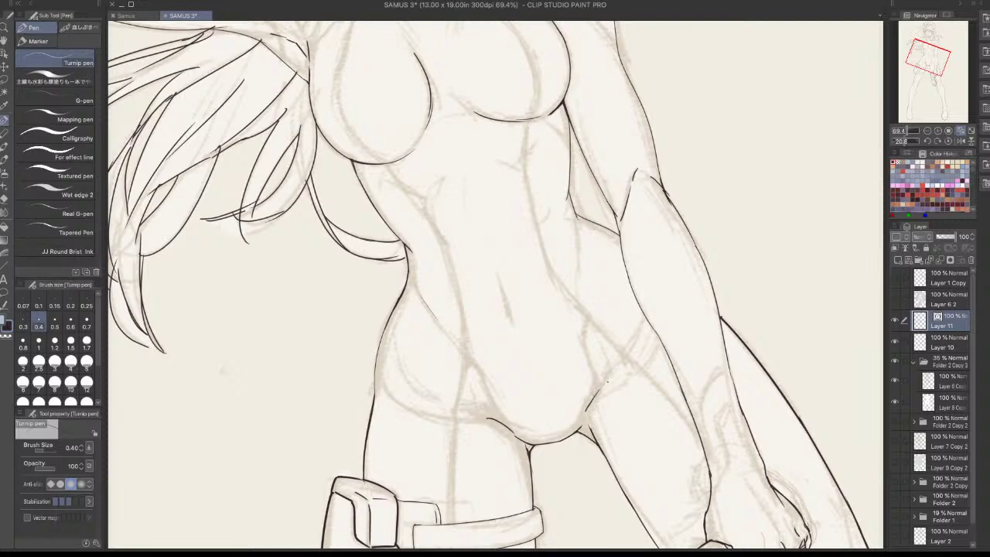
drag(601, 379, 593, 390)
mouse_move(643, 313)
mouse_down()
mouse_move(629, 344)
mouse_move(633, 335)
mouse_up()
key(ctrl+z)
key(ctrl+z)
Ink the curved suit line on the holster-side hip, redrawing it along the sketch
mouse_move(638, 423)
mouse_down()
mouse_move(582, 464)
mouse_move(435, 479)
mouse_up()
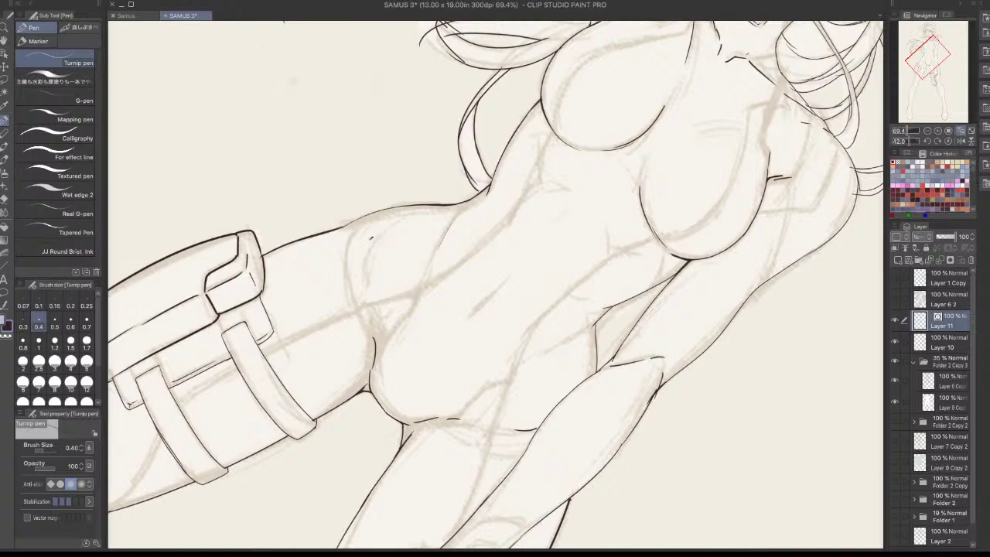
key(ctrl+z)
drag(372, 237, 368, 279)
key(ctrl+z)
key(ctrl+z)
key(ctrl+z)
key(ctrl+z)
drag(364, 238, 371, 291)
Try re-inking the outer contour of the lowered arm between the shoulder and the elbow
drag(436, 480, 572, 473)
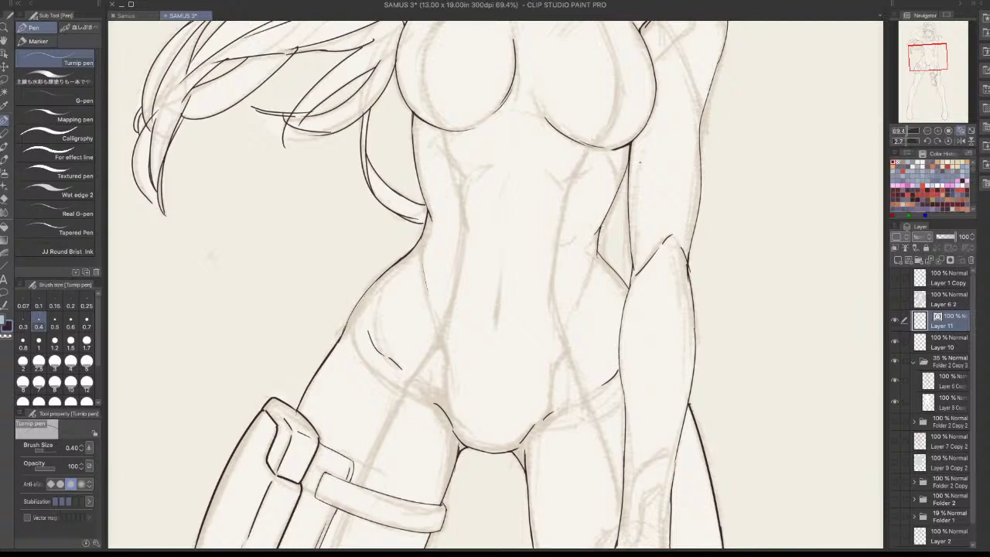
drag(641, 314, 612, 436)
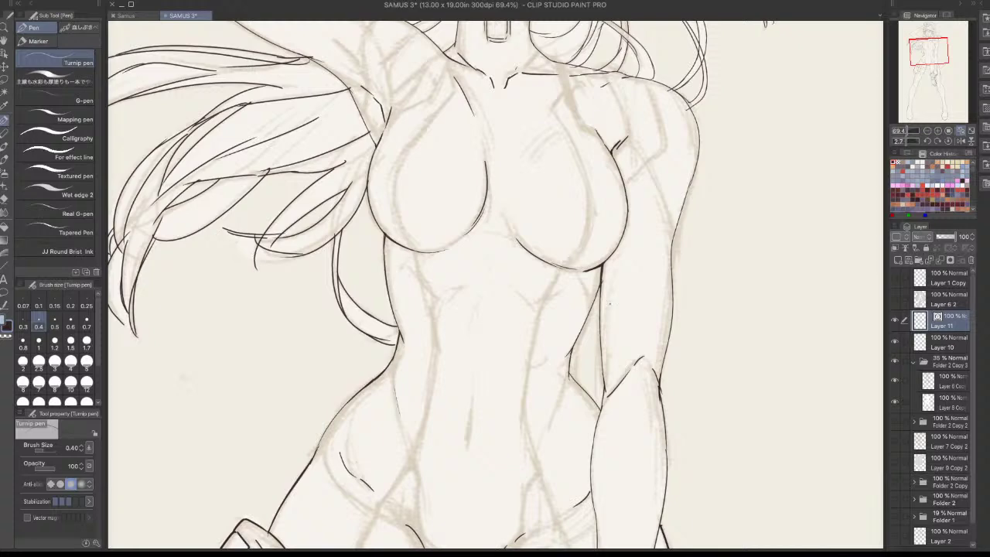
drag(630, 297, 573, 393)
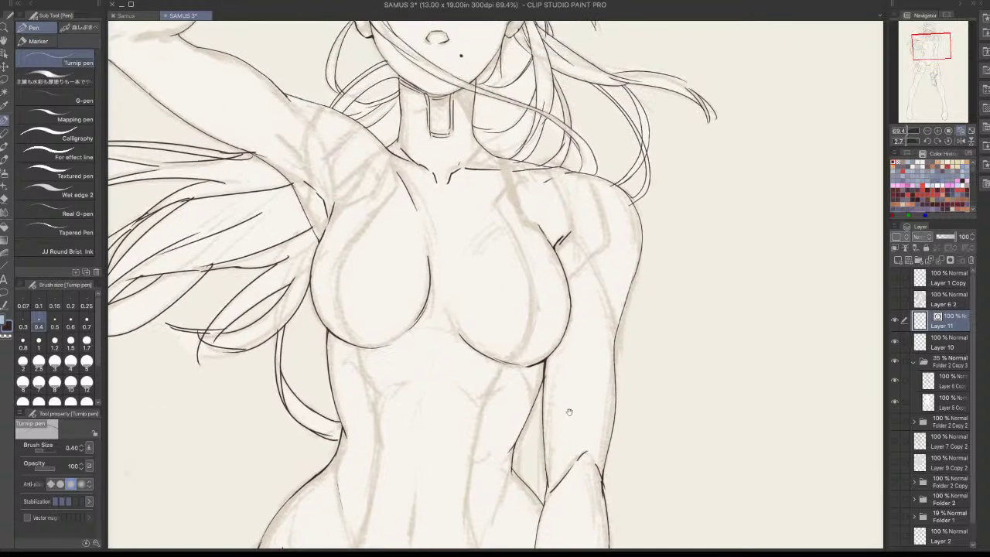
drag(614, 312, 616, 361)
key(ctrl+z)
key(ctrl+z)
key(ctrl+z)
drag(636, 274, 616, 335)
key(ctrl+z)
key(ctrl+z)
drag(630, 290, 580, 431)
Ink short crease lines at the armpit of the raised arm
scroll(634, 267, down, 2)
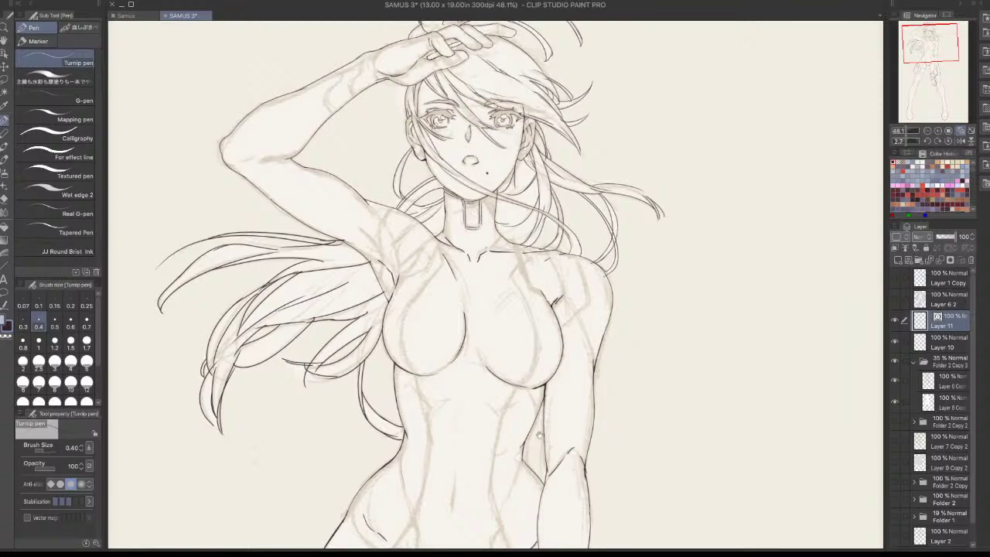
drag(682, 244, 573, 116)
drag(658, 325, 634, 224)
drag(553, 353, 610, 310)
drag(609, 309, 612, 277)
scroll(525, 356, up, 2)
key(ctrl+z)
mouse_move(509, 359)
mouse_down()
mouse_move(533, 328)
mouse_move(541, 362)
mouse_move(533, 382)
mouse_up()
drag(664, 309, 473, 463)
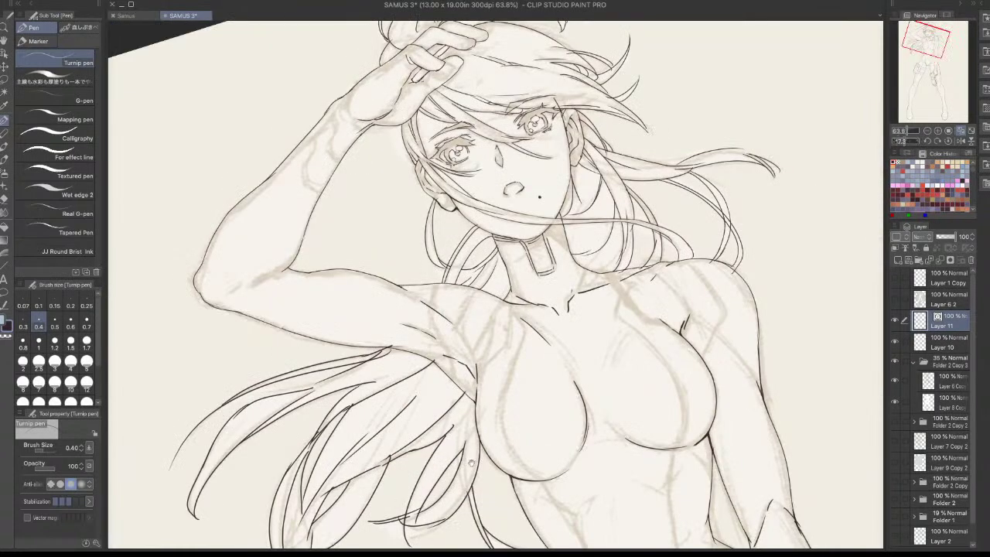
key(ctrl+z)
drag(668, 342, 452, 459)
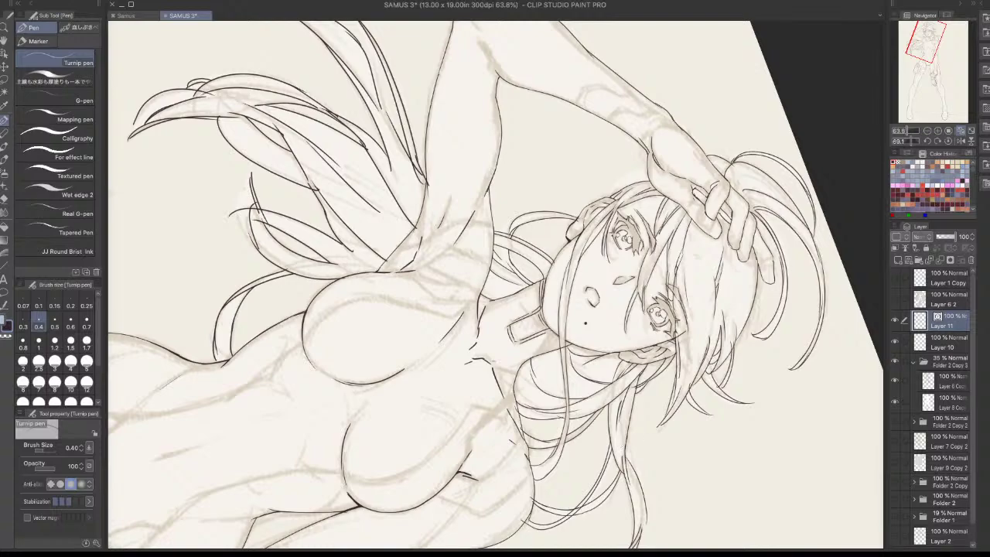
Ink the suit's edge on the gun-arm side from the collarbone down to the armpit
drag(654, 535, 774, 194)
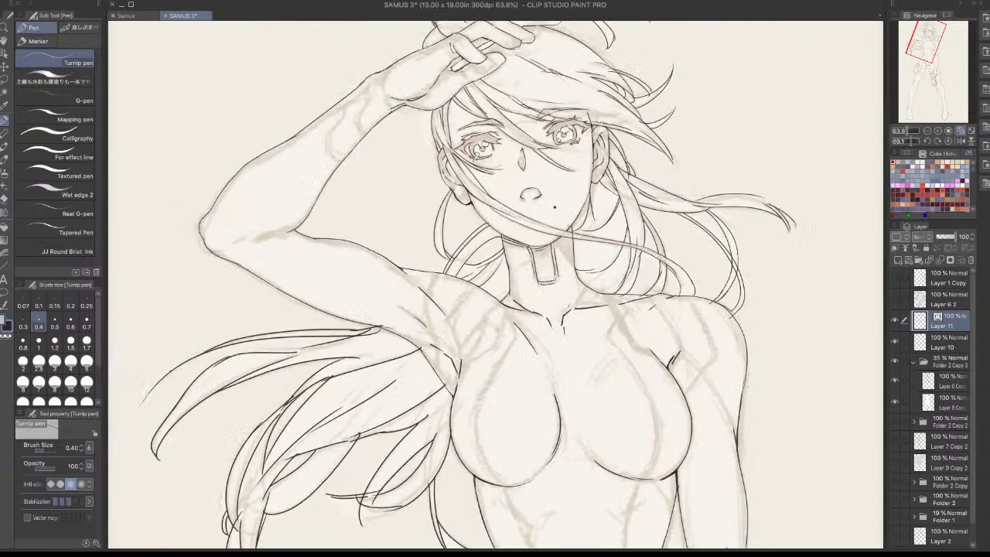
drag(637, 488, 620, 452)
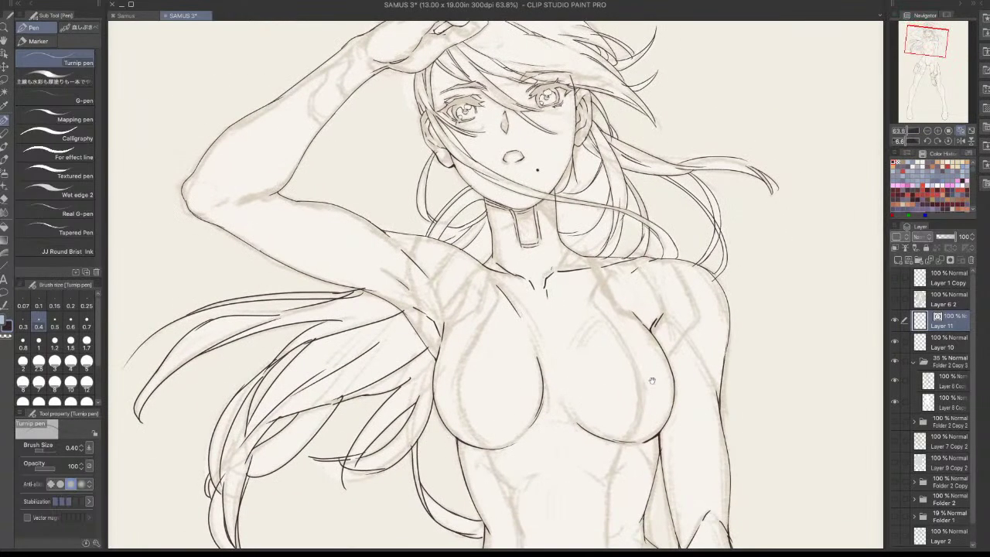
drag(724, 297, 682, 417)
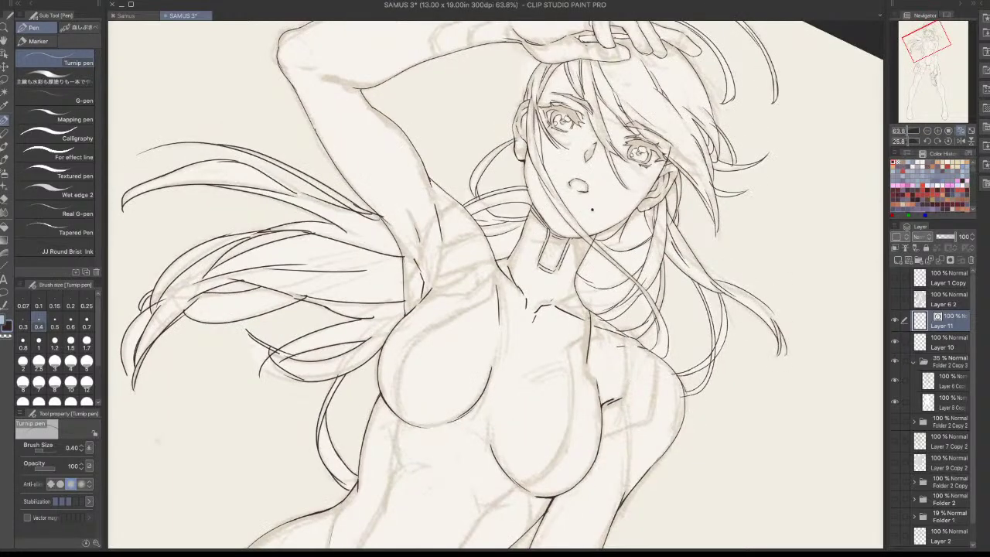
drag(586, 362, 597, 386)
key(ctrl+z)
drag(664, 337, 668, 322)
Ink the suit's edge on the raised-arm side, curving from the base of the neck toward the armpit
drag(707, 250, 636, 124)
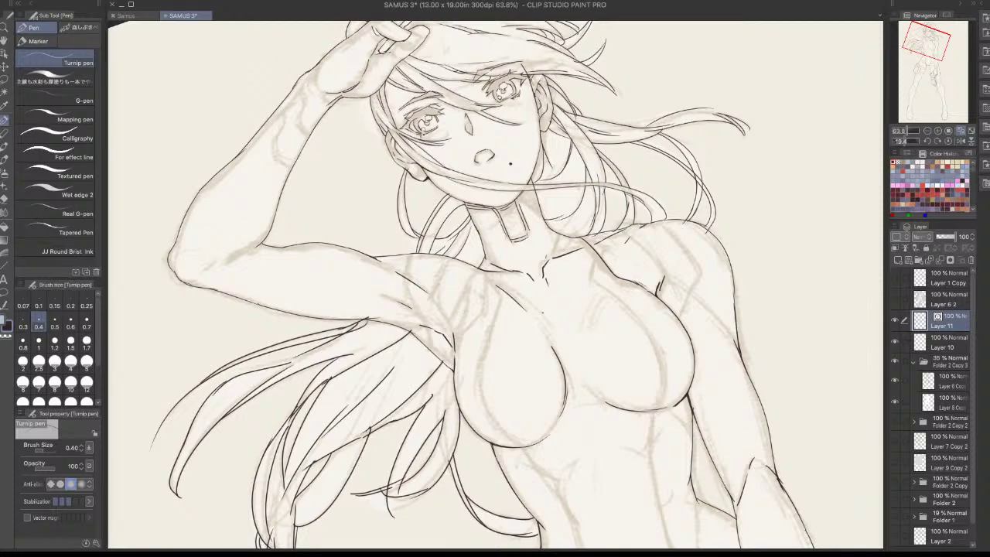
drag(487, 258, 481, 313)
key(ctrl+z)
drag(487, 257, 478, 312)
key(ctrl+z)
drag(487, 258, 454, 379)
key(ctrl+z)
key(ctrl+z)
Try redrawing the suit's edge below the gun-side collarbone
drag(761, 378, 681, 383)
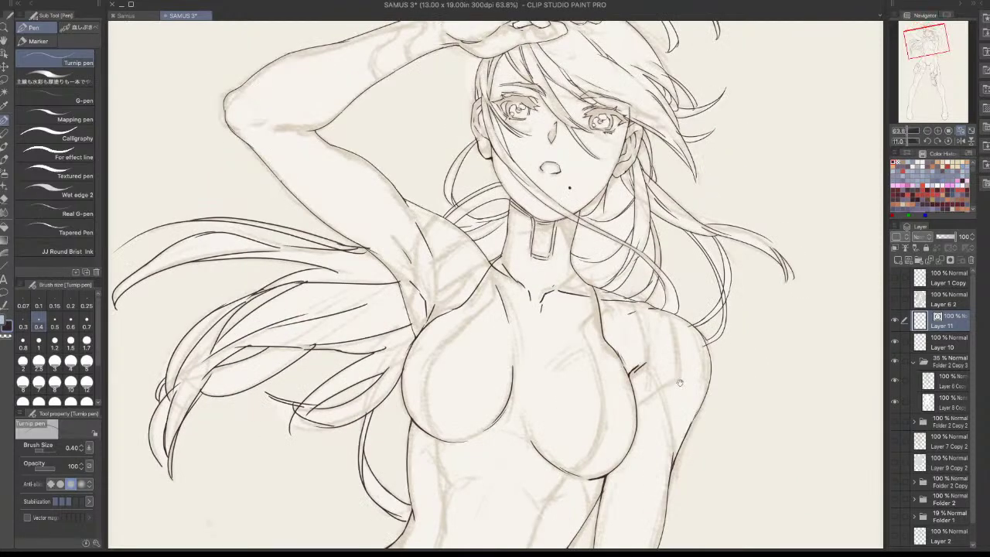
drag(596, 291, 617, 346)
key(ctrl+z)
key(ctrl+z)
key(ctrl+z)
Ink a short suit line stub on each side of the ribs just below the chest
scroll(650, 463, down, 5)
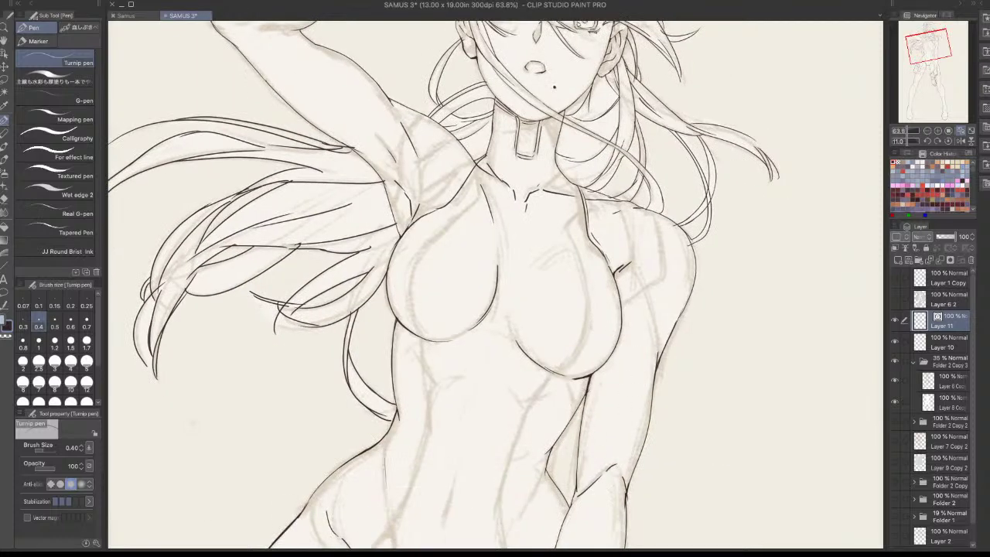
drag(590, 387, 585, 394)
drag(398, 341, 404, 351)
Ink the suit's curved panel line over the raised-arm side of the chest, from the shoulder edge to the chest's underside
mouse_move(580, 386)
mouse_down()
mouse_move(566, 394)
mouse_move(636, 366)
mouse_move(651, 334)
mouse_move(619, 334)
mouse_up()
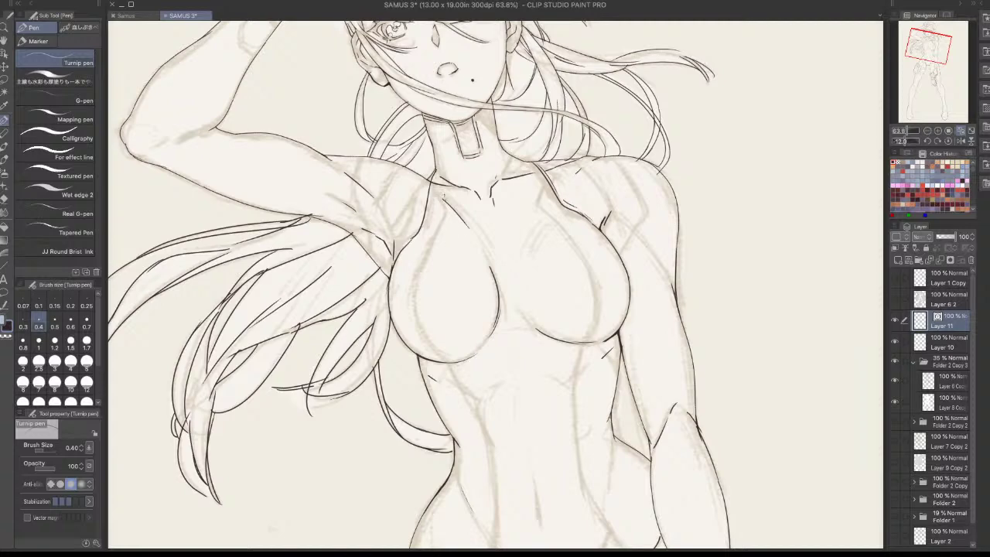
drag(445, 206, 428, 259)
key(ctrl+z)
mouse_move(446, 204)
mouse_down()
mouse_move(413, 294)
mouse_move(443, 363)
mouse_up()
key(ctrl+z)
key(ctrl+z)
key(ctrl+z)
mouse_move(414, 291)
mouse_down()
mouse_move(419, 322)
mouse_move(449, 363)
mouse_up()
key(ctrl+z)
drag(414, 295, 447, 359)
drag(430, 193, 440, 213)
key(ctrl+z)
Ink the matching curved suit panel line over the gun-arm side of the chest, down to its lower contour
drag(687, 252, 680, 345)
drag(574, 234, 588, 283)
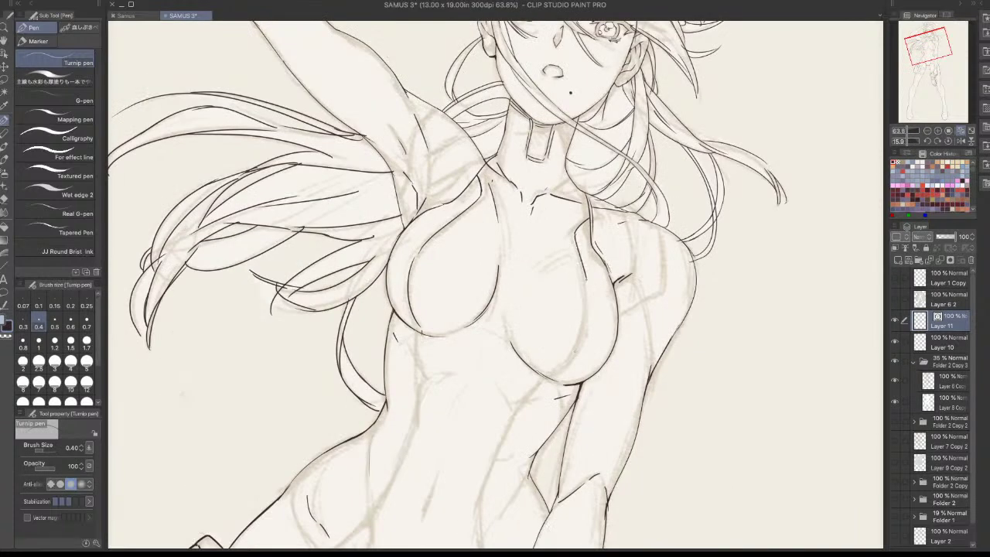
key(ctrl+z)
key(ctrl+z)
drag(544, 374, 570, 359)
key(ctrl+z)
drag(603, 478, 564, 227)
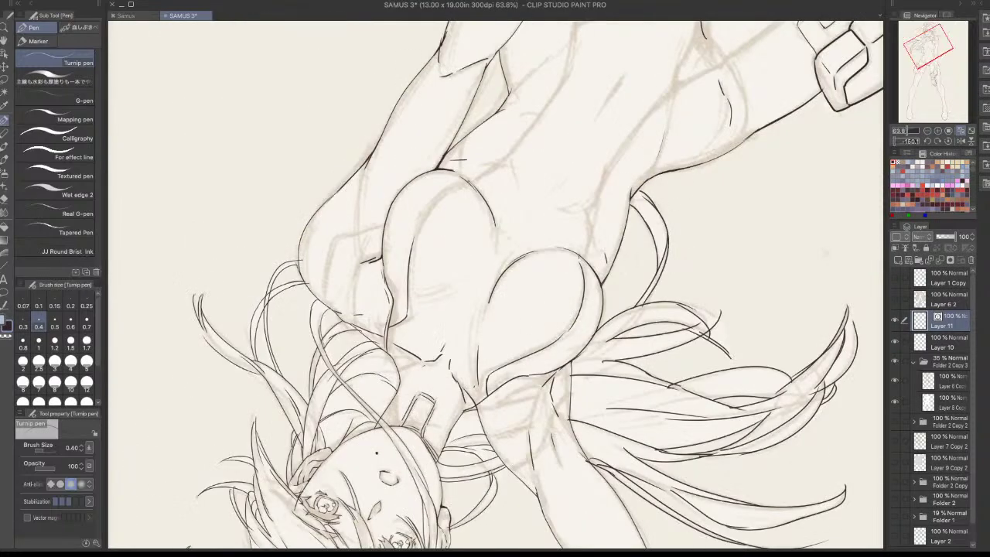
drag(468, 181, 410, 243)
key(ctrl+z)
mouse_move(468, 182)
mouse_down()
mouse_move(424, 222)
mouse_move(413, 253)
mouse_up()
key(ctrl+z)
mouse_move(595, 120)
mouse_down()
mouse_move(623, 142)
mouse_move(465, 465)
mouse_up()
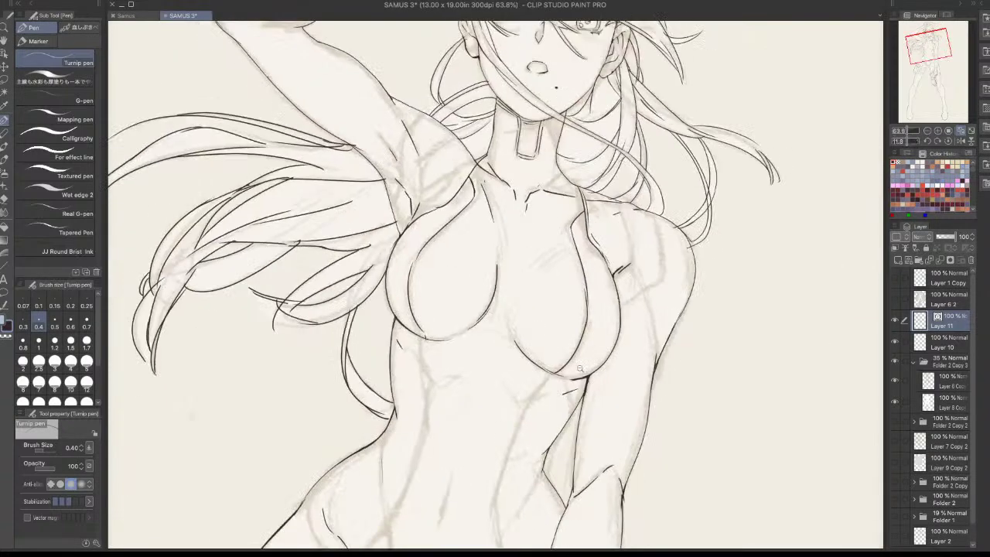
Show the full composition sketch on Layer 6 2 and flip the canvas view horizontally
scroll(579, 369, down, 4)
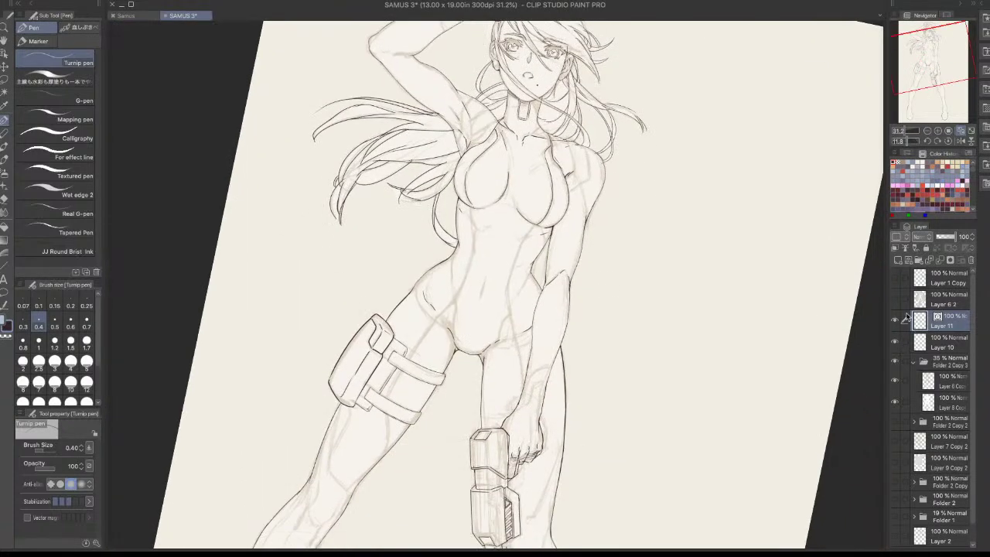
click(895, 298)
drag(750, 394, 764, 288)
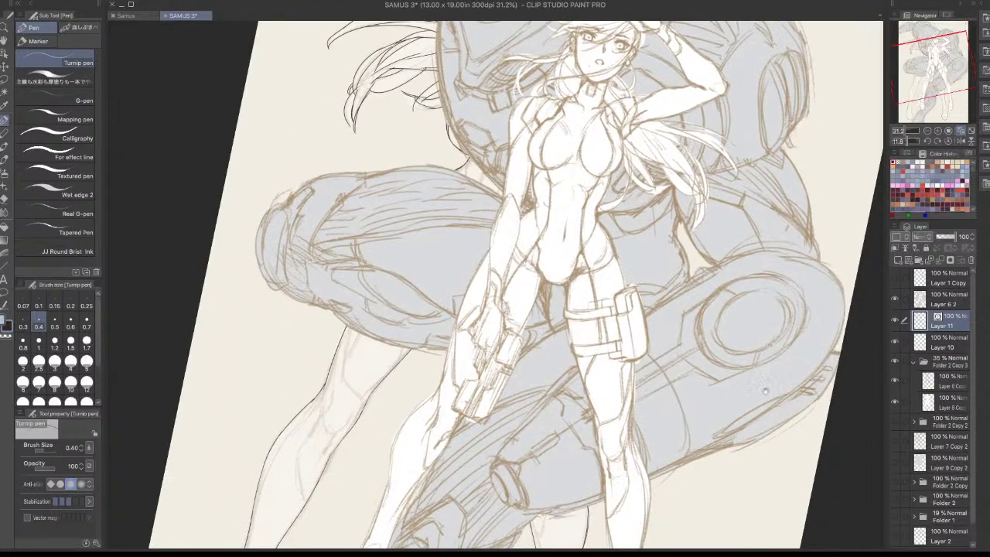
drag(625, 478, 677, 439)
scroll(696, 445, down, 3)
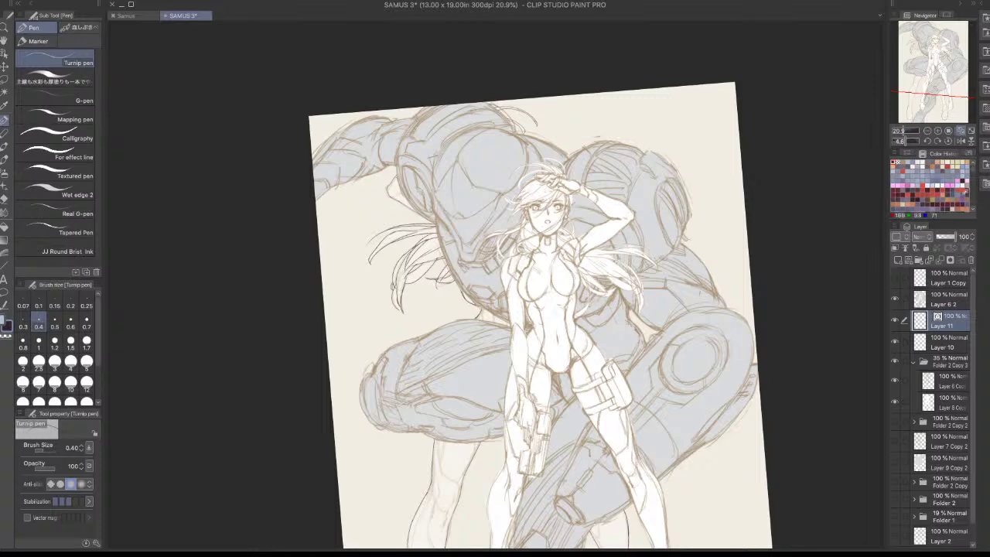
click(961, 140)
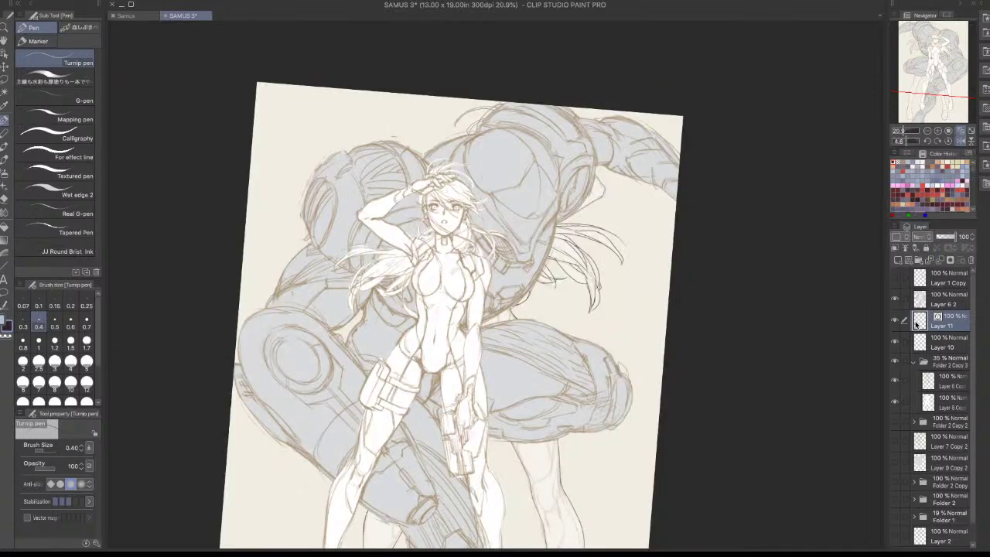
Select Layer 6 2 and toggle its visibility to compare it with the line art, leaving it hidden
click(895, 299)
click(908, 302)
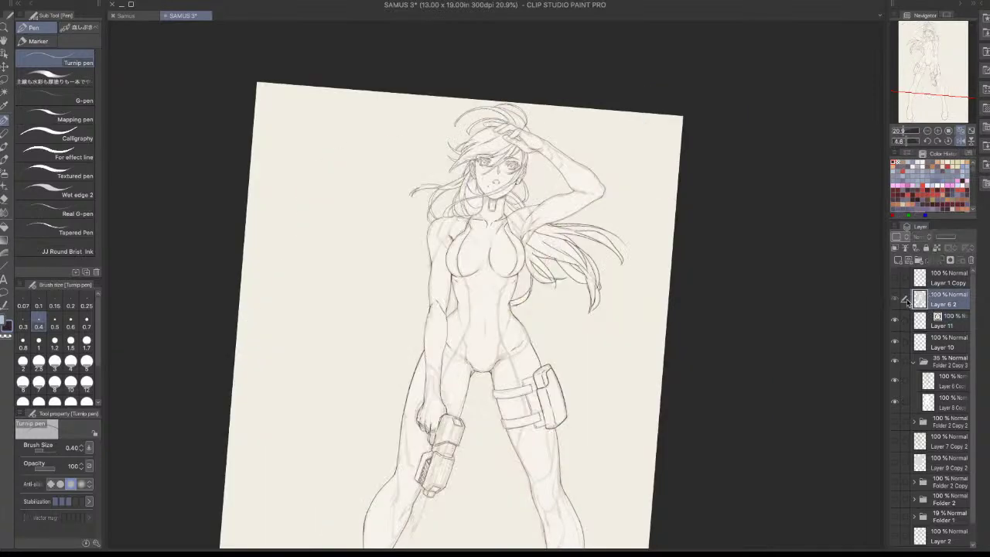
click(896, 299)
scroll(634, 405, down, 4)
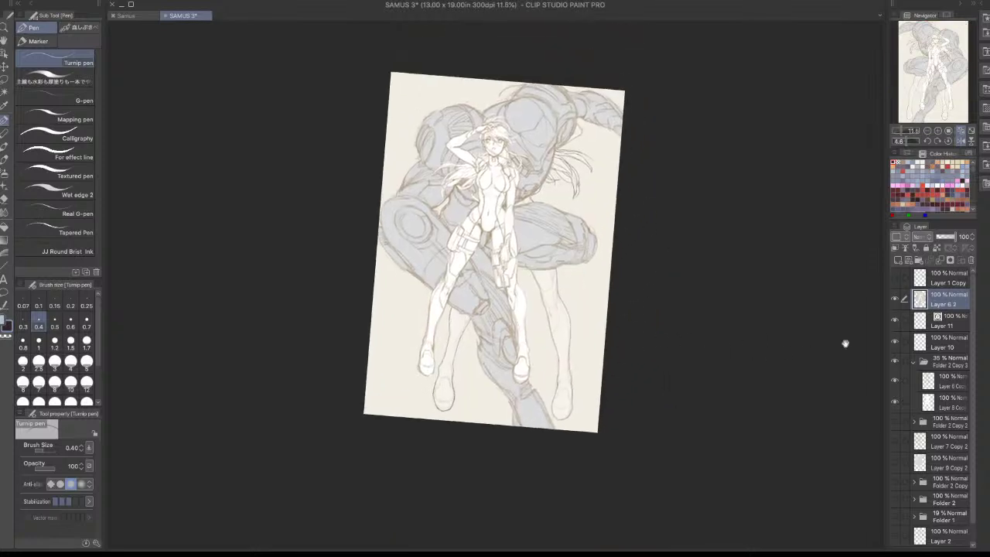
click(895, 299)
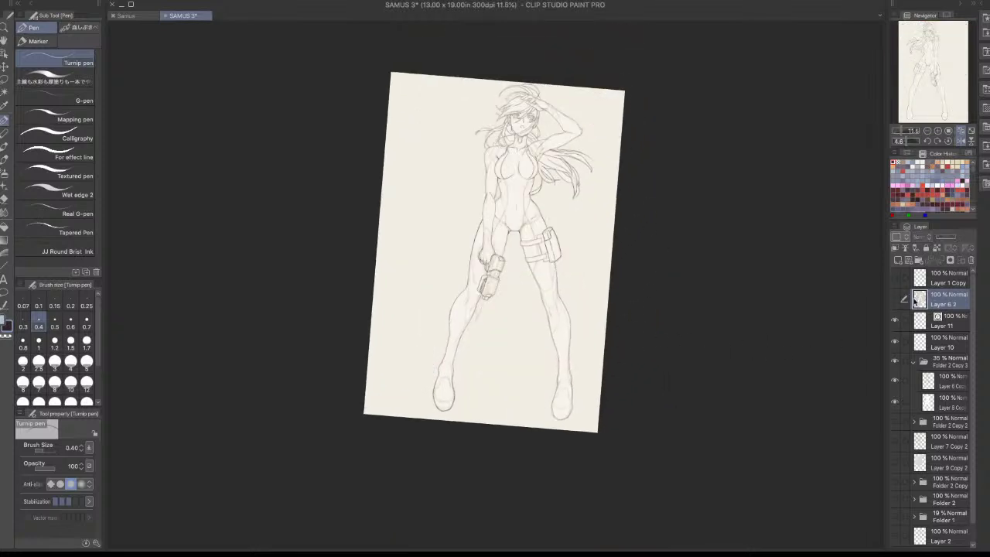
Collapse Folder 2 Copy 3, hide it with Layers 11 and 10, and show Folder 2 Copy 2 instead
click(913, 361)
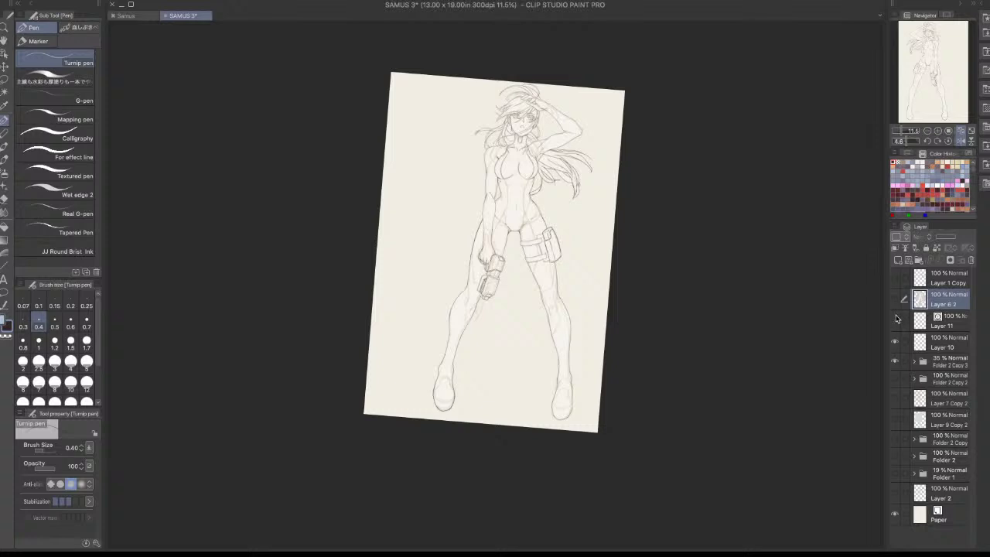
click(895, 342)
click(895, 361)
click(895, 378)
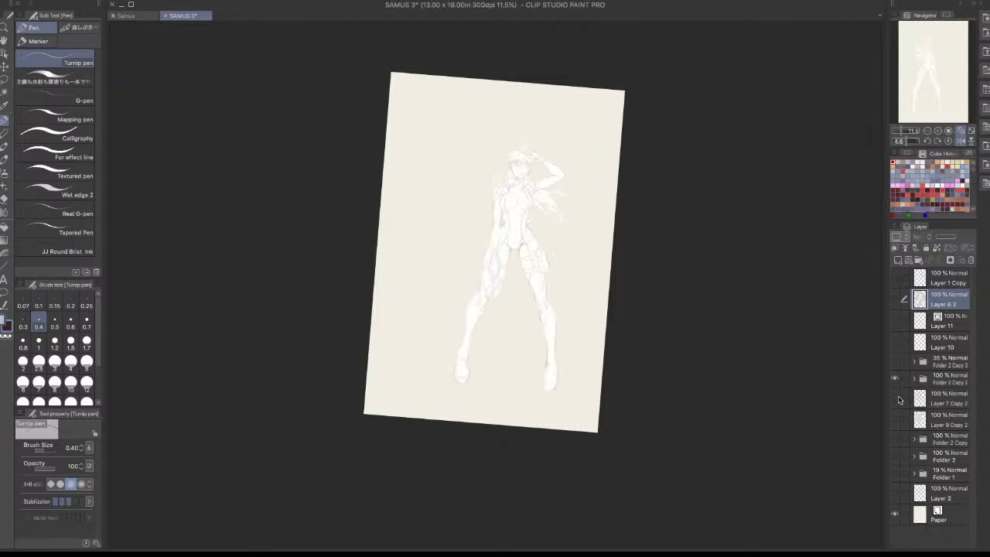
Expand Folder 2 Copy 2 and show Layer 7 Copy 2 and Layer 9 Copy 2 beneath it
click(935, 378)
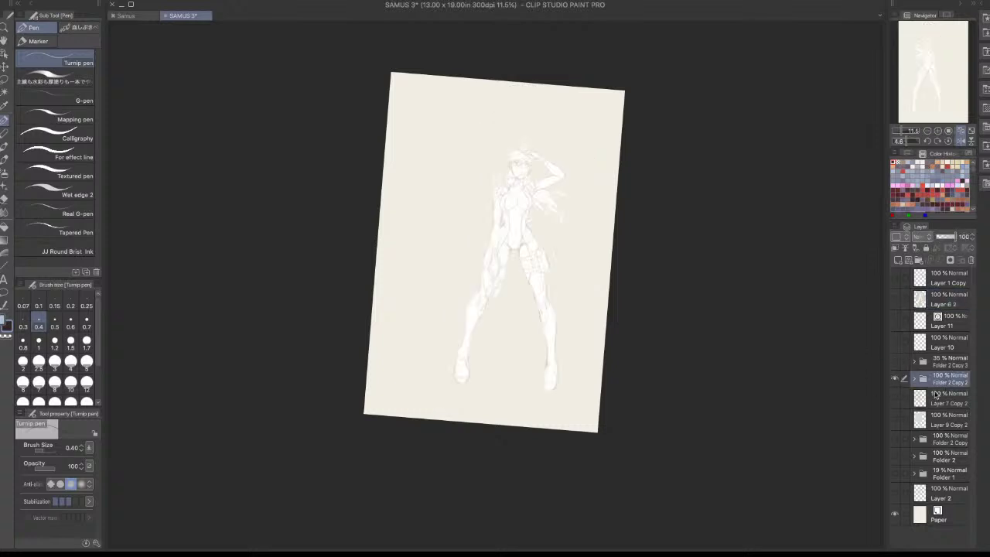
click(915, 378)
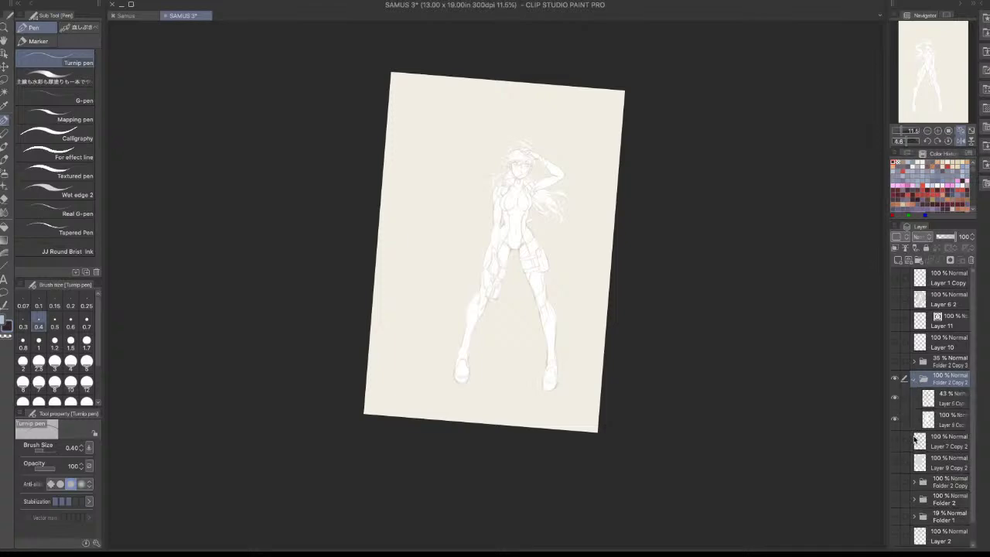
click(896, 440)
click(895, 462)
Raise the opacity of the Samus line layer inside Folder 2 Copy 2 from its faded setting to 100%
scroll(614, 254, up, 3)
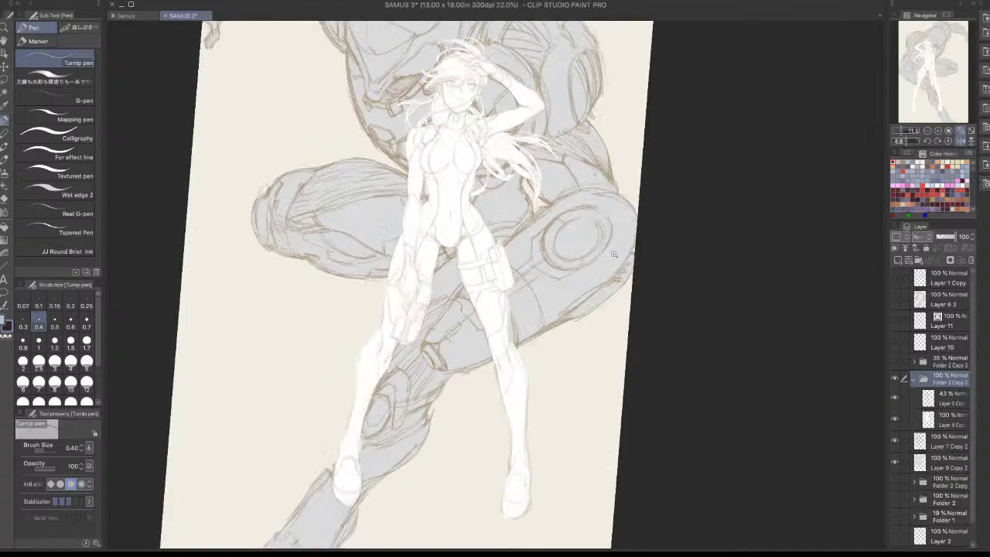
scroll(614, 254, up, 3)
scroll(577, 288, down, 2)
click(945, 398)
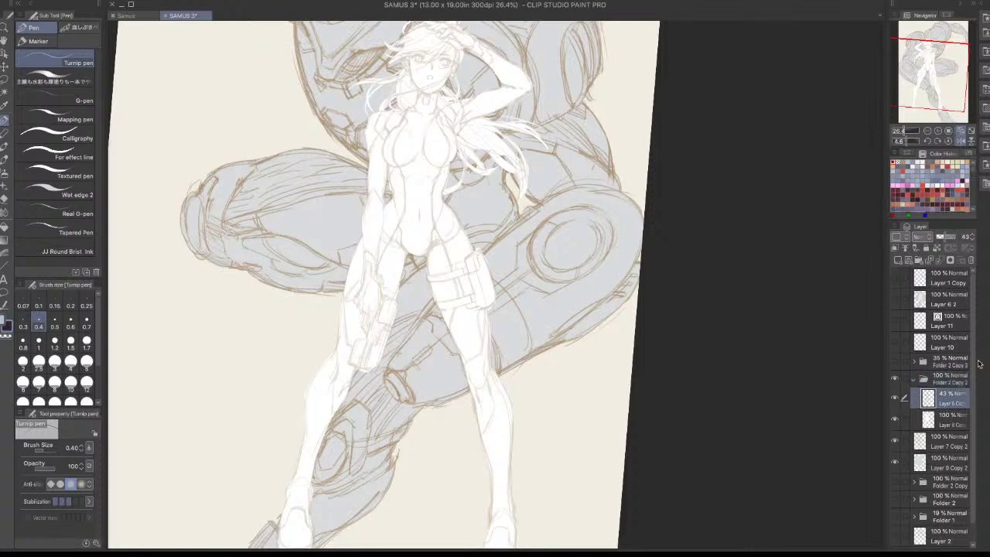
drag(942, 236, 976, 237)
scroll(632, 286, down, 3)
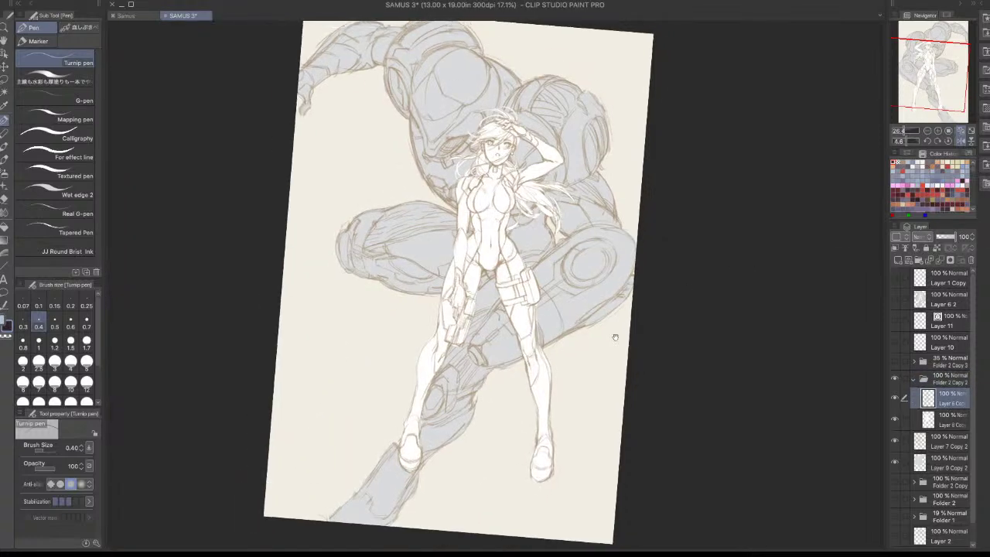
Flip the canvas view horizontally and examine the Samus figure against the armor sketch
drag(614, 336, 603, 351)
drag(714, 310, 716, 283)
click(961, 142)
scroll(602, 426, up, 2)
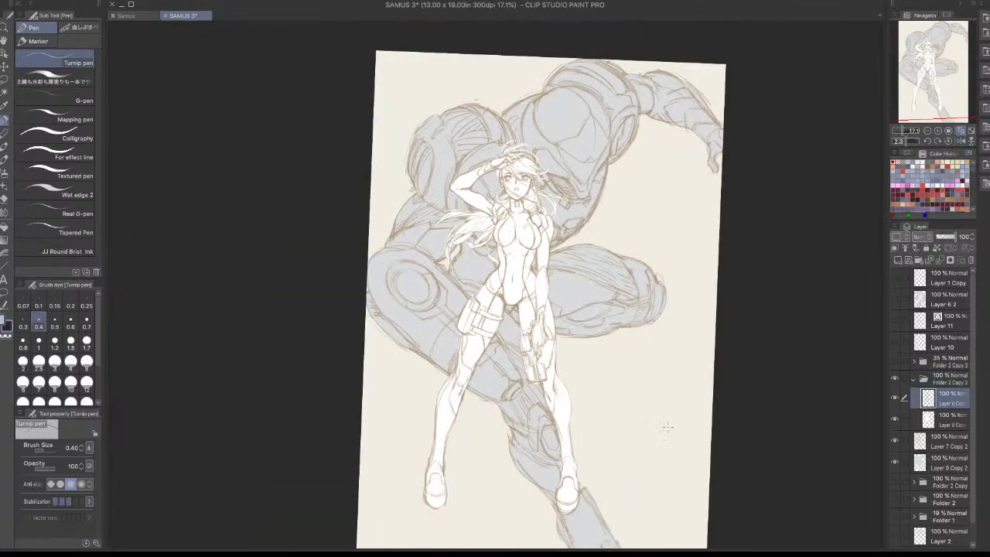
scroll(756, 387, up, 1)
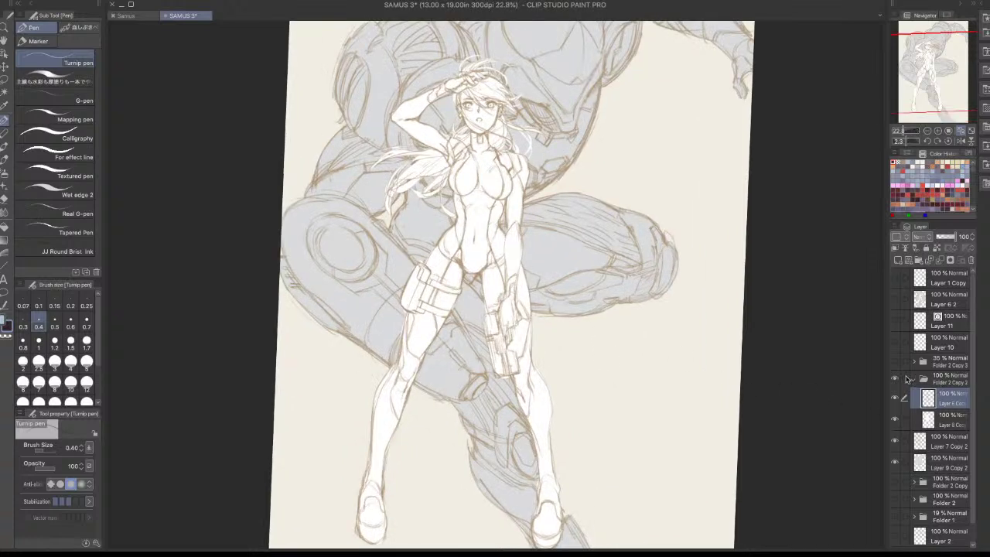
Collapse Folder 2 Copy 2, hide it with Layers 7 Copy 2 and 9 Copy 2, and show Folder 2 Copy 3
click(912, 379)
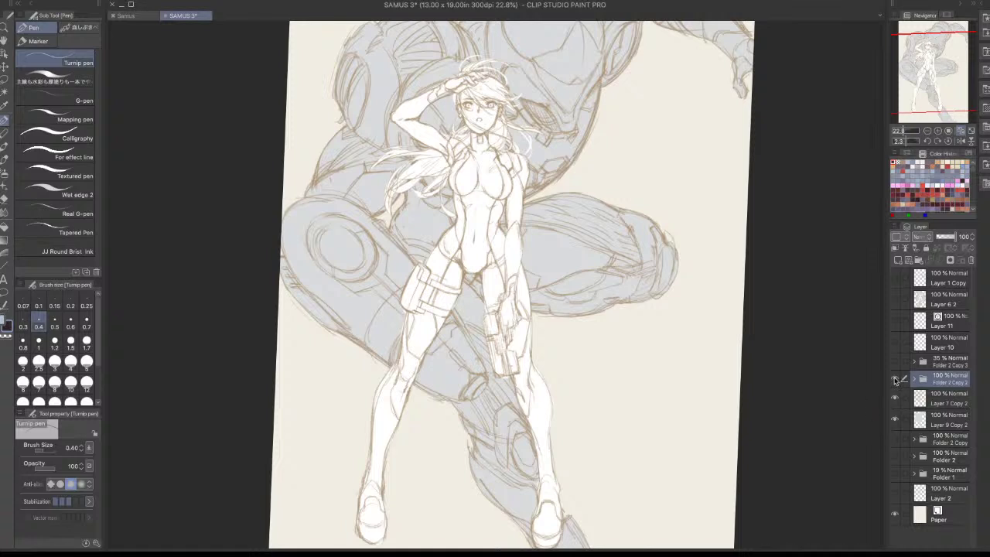
click(895, 380)
click(895, 398)
click(896, 362)
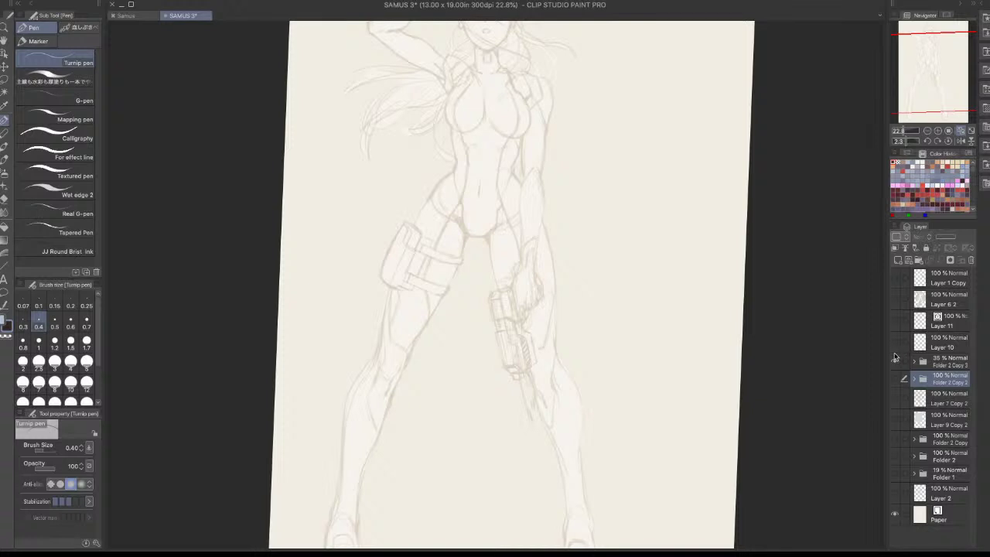
Toggle Folder 2 Copy 3 off and on, and show Layers 10 and 11 above it
click(895, 359)
click(896, 344)
click(896, 343)
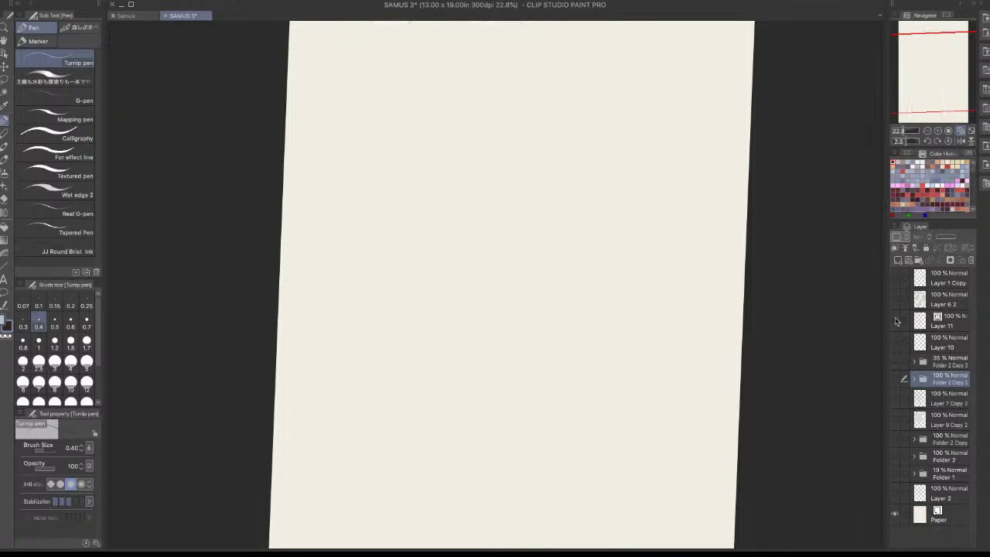
click(895, 361)
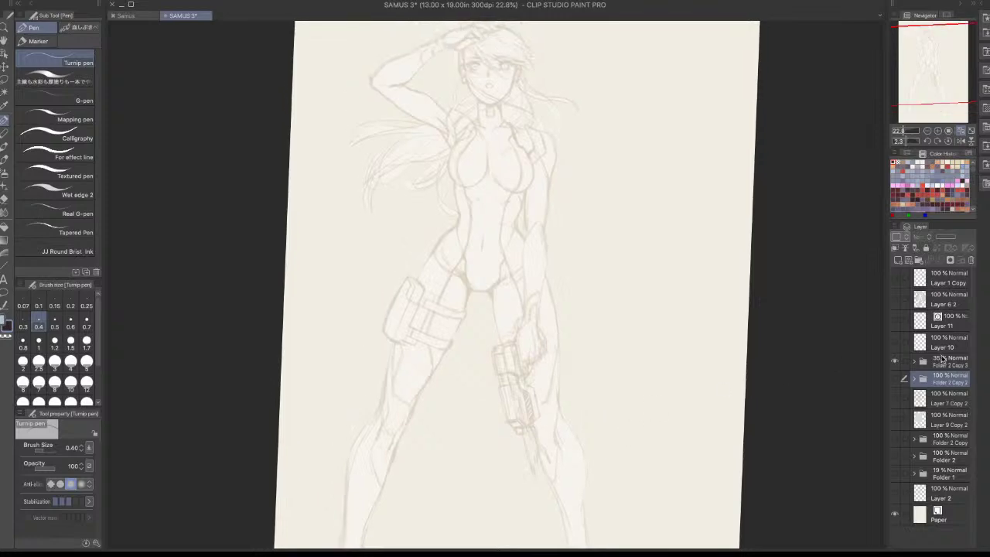
click(896, 342)
click(895, 321)
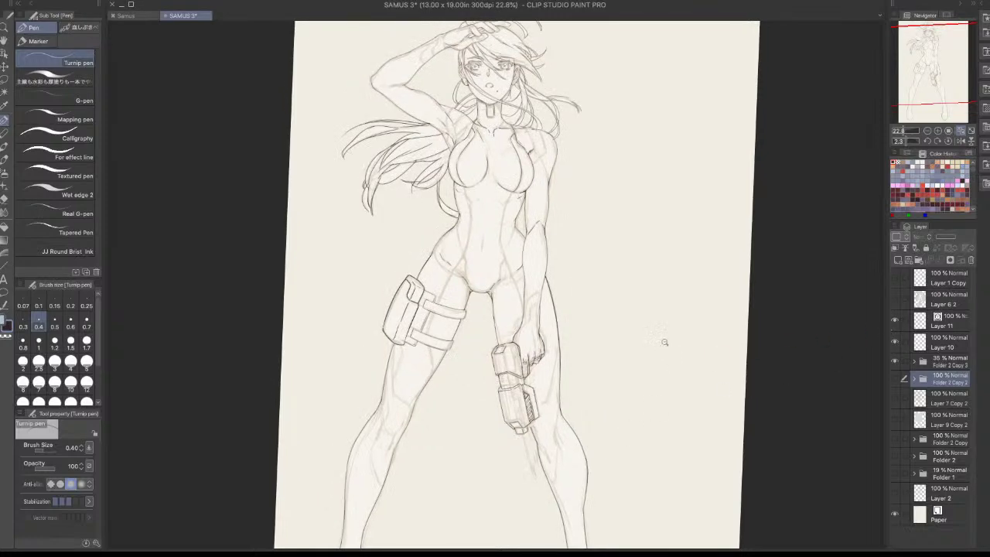
Toggle Layer 10 to check its contents, leaving it shown, and hide the Folder 2 Copy 3 sketch
drag(578, 304, 639, 318)
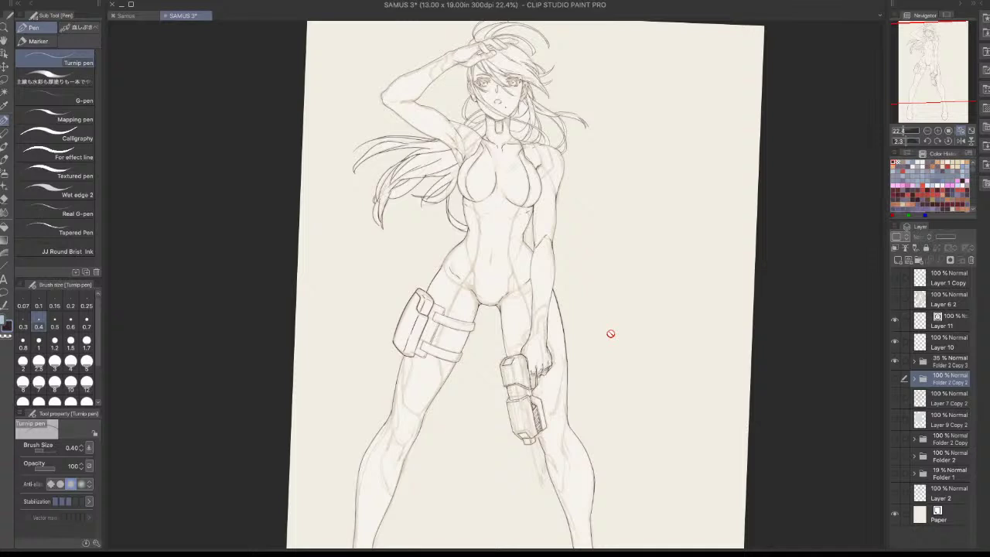
click(895, 341)
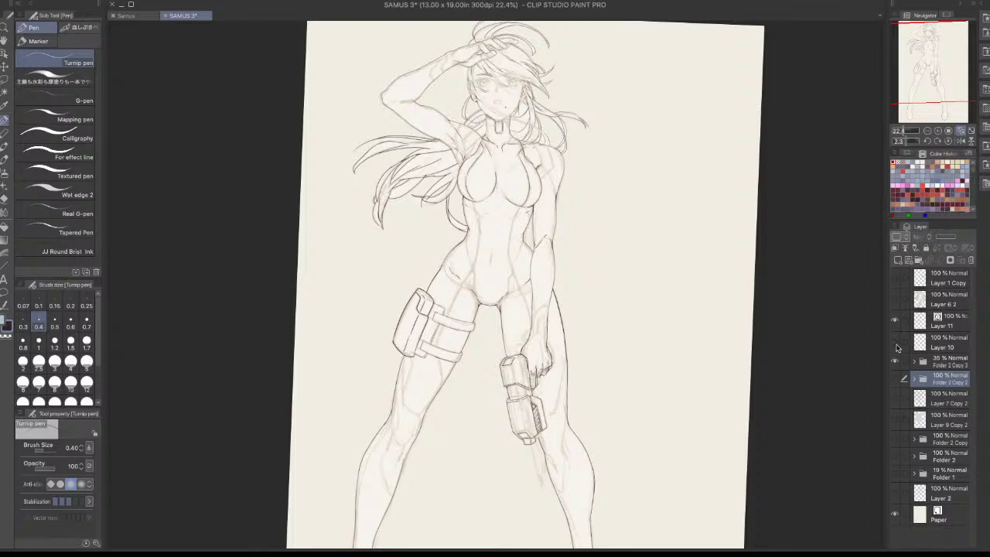
click(895, 341)
click(895, 362)
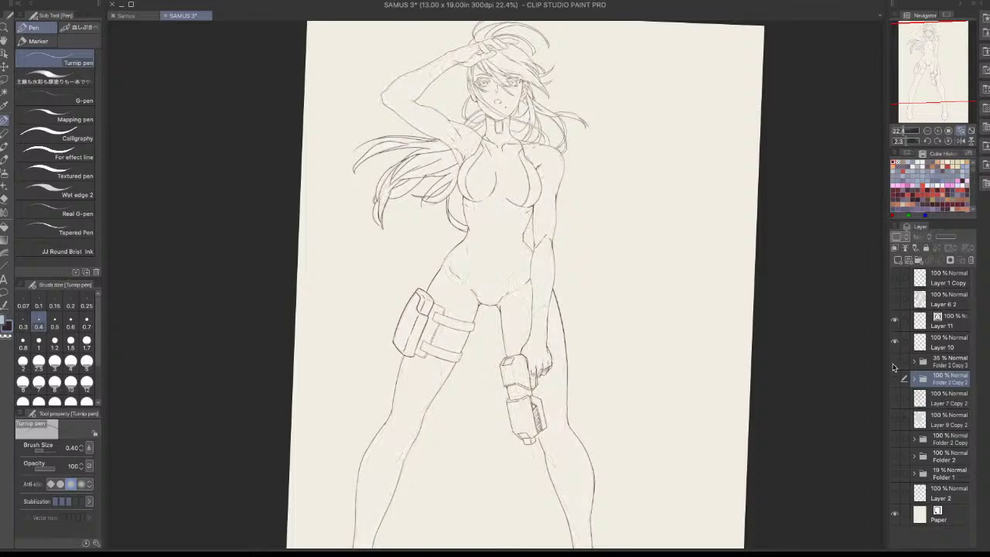
Examine the inked face, hair and neck lines up close without the sketch beneath
drag(550, 107, 588, 132)
drag(651, 247, 642, 391)
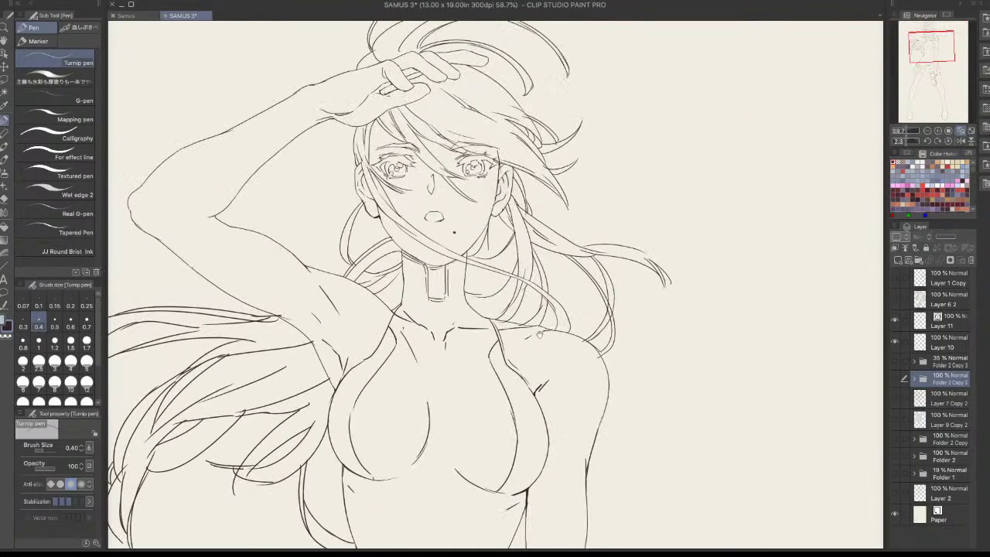
drag(503, 208, 522, 231)
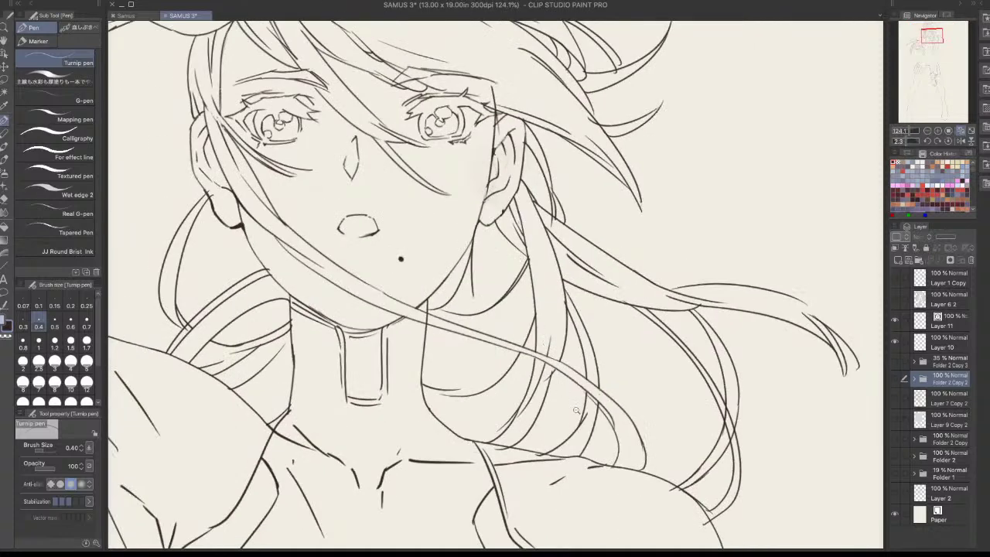
scroll(579, 410, down, 2)
scroll(560, 440, down, 2)
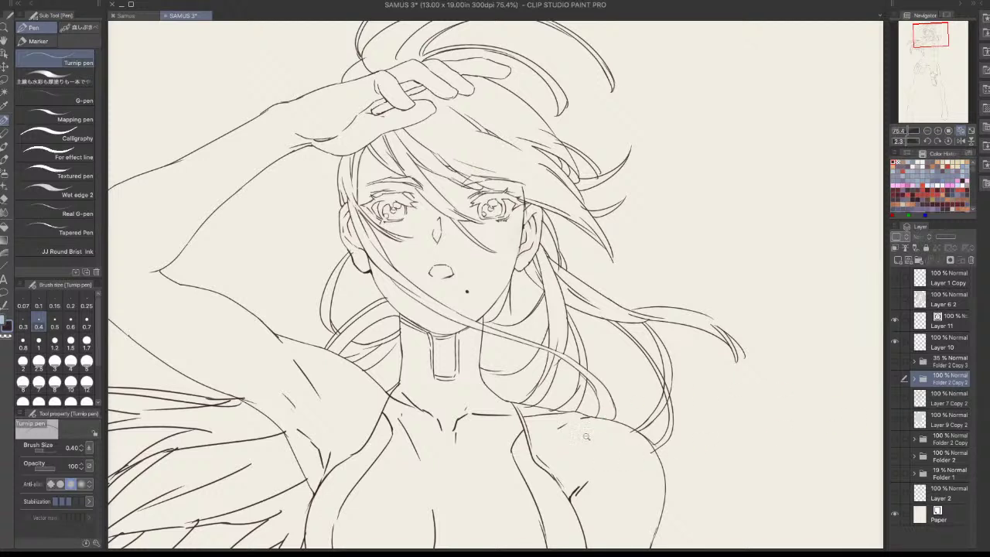
Select Layer 11 and switch to the Hard eraser at brush size 1
click(950, 323)
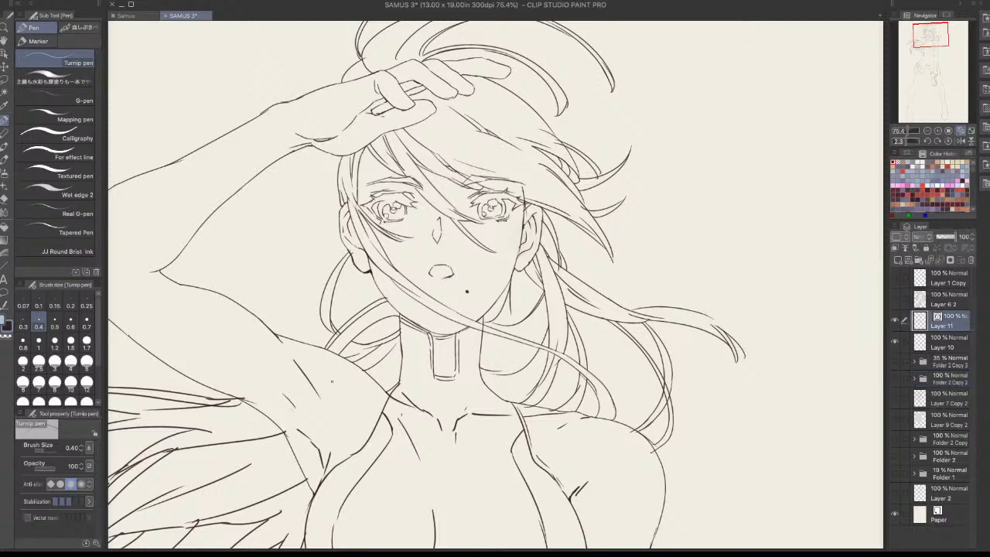
key(e)
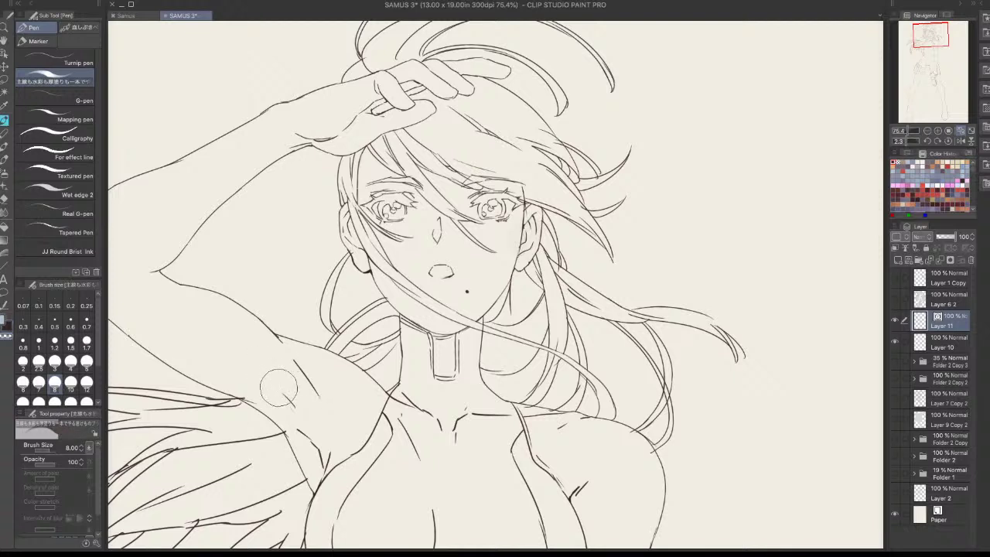
key(bracketleft)
key(bracketleft)
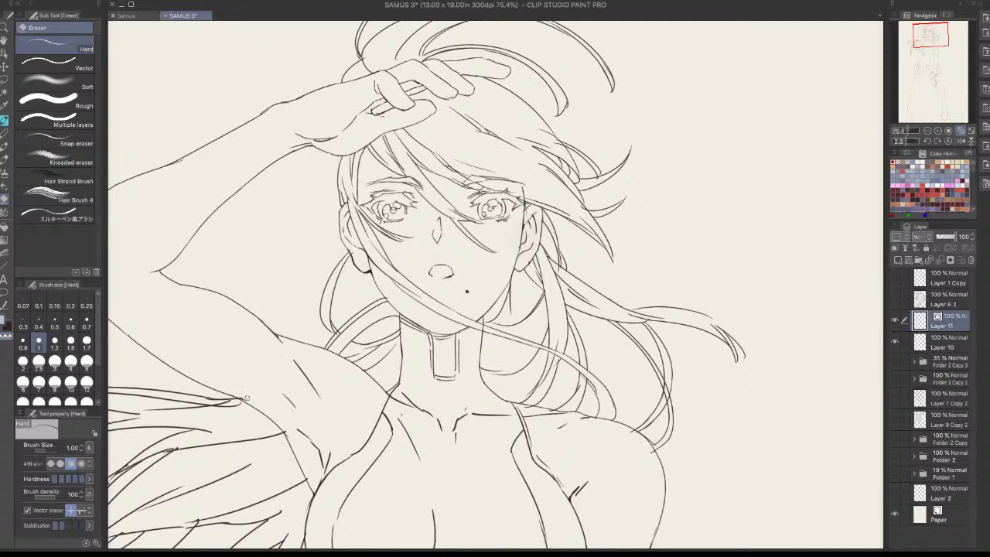
Hide Layers 10 and 11 and show only the armor sketch on Layers 7 Copy 2 and 9 Copy 2, framed whole
scroll(444, 207, down, 7)
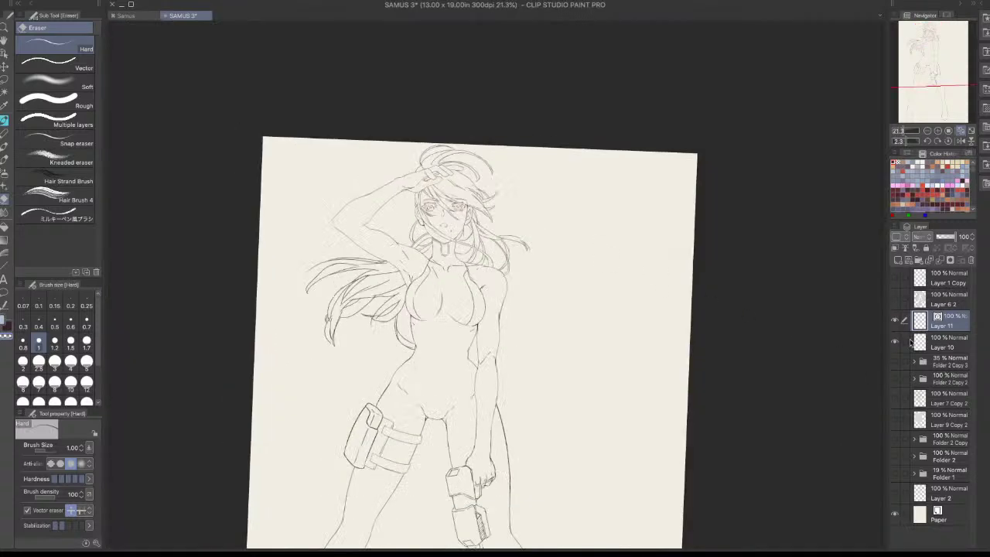
click(895, 362)
click(894, 341)
click(896, 321)
click(894, 361)
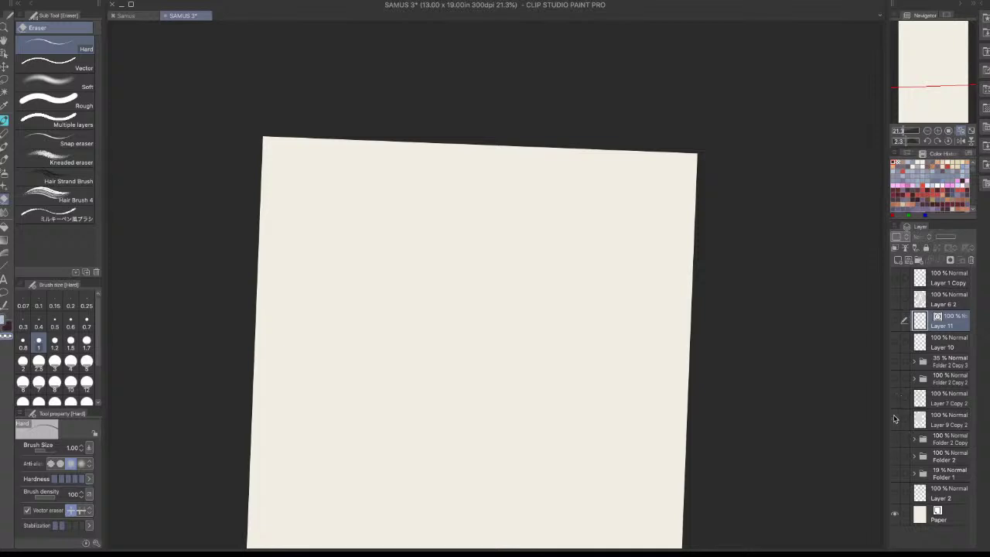
click(896, 420)
click(894, 402)
drag(698, 407, 704, 294)
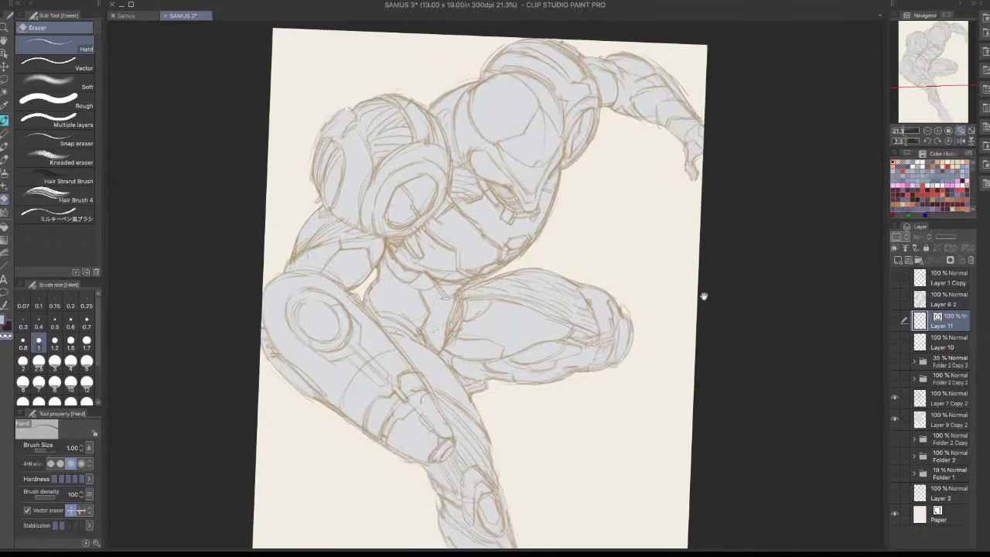
drag(716, 330, 681, 279)
scroll(720, 216, down, 2)
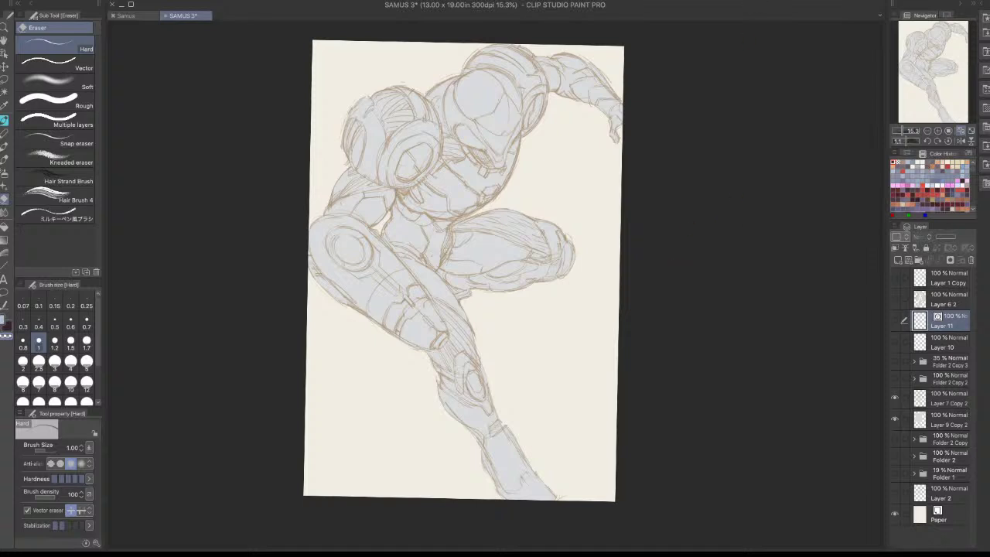
View the painted version in the Samus document, and return to the SAMUS 3 document
key(Tab)
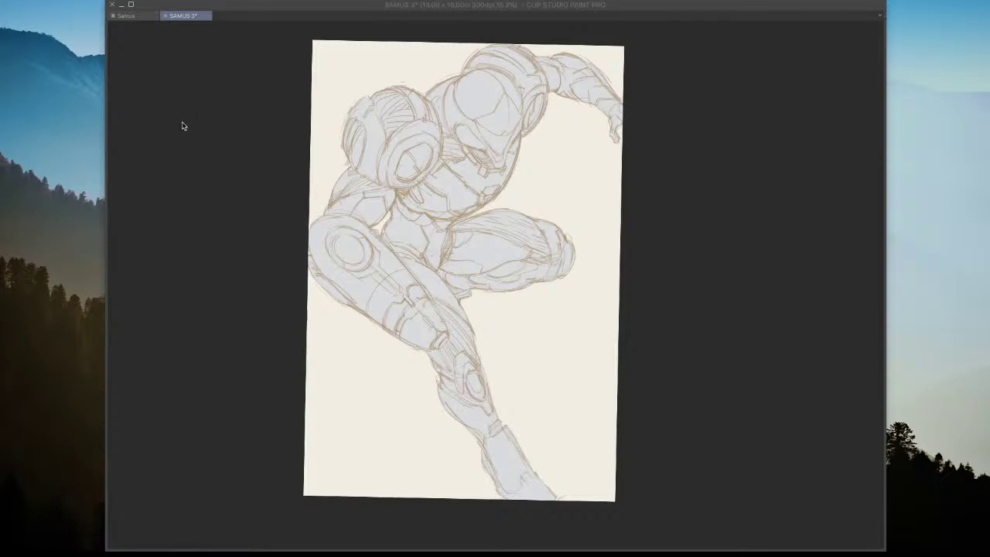
key(Tab)
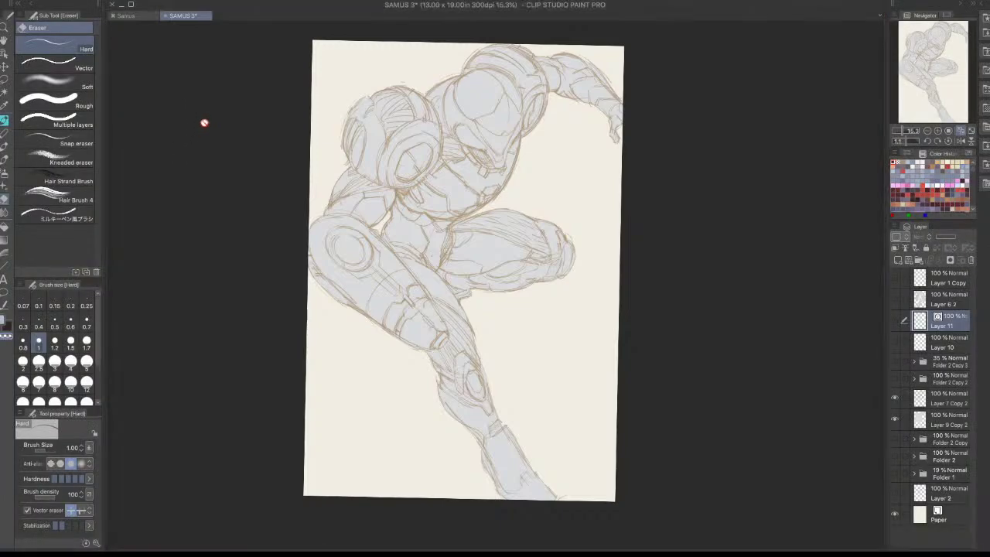
click(126, 14)
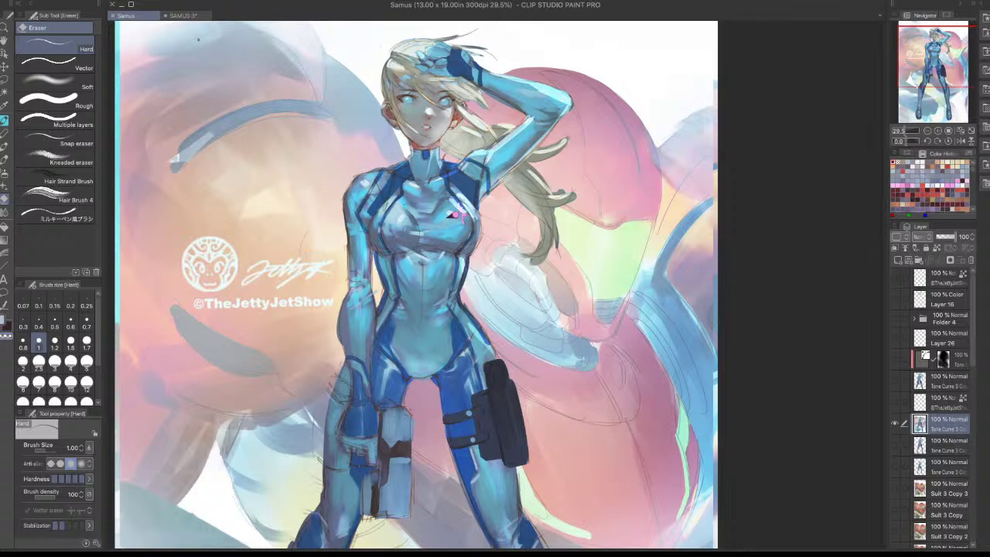
click(183, 16)
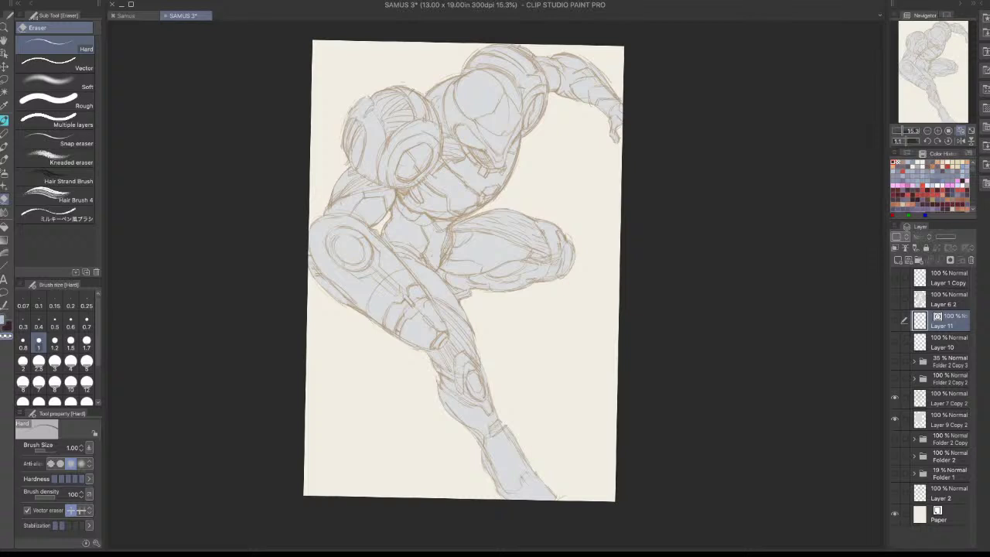
Switch to the browser and look over the Akuma artwork post on Instagram
key(Tab)
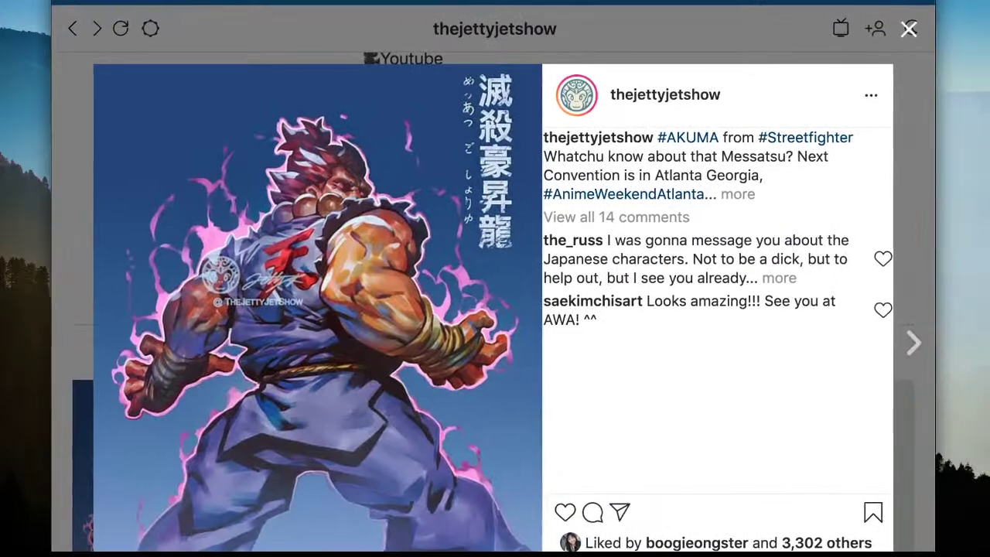
scroll(511, 275, down, 2)
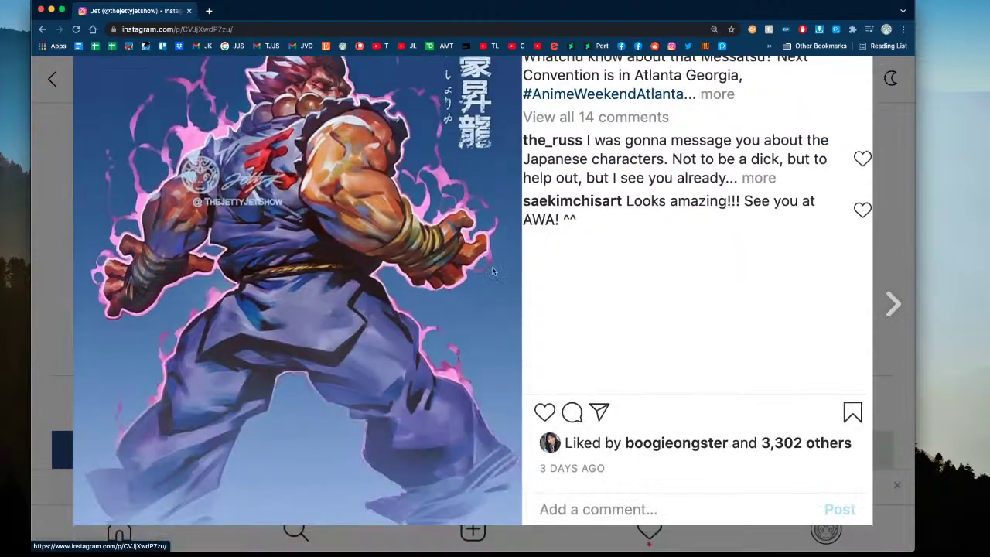
scroll(496, 270, up, 1)
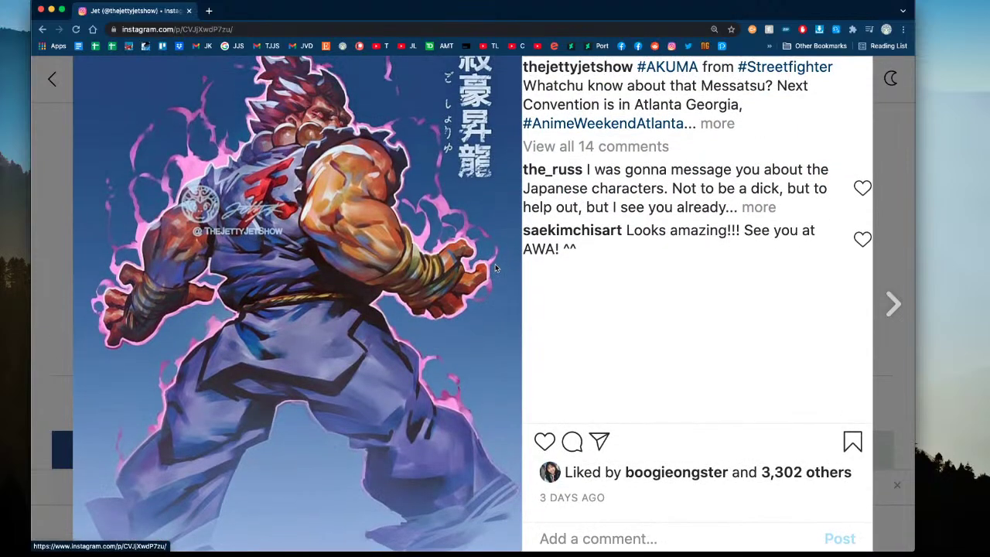
Open the Akuma post on its own page, expand its caption and highlight the update note about the hiragana
click(651, 152)
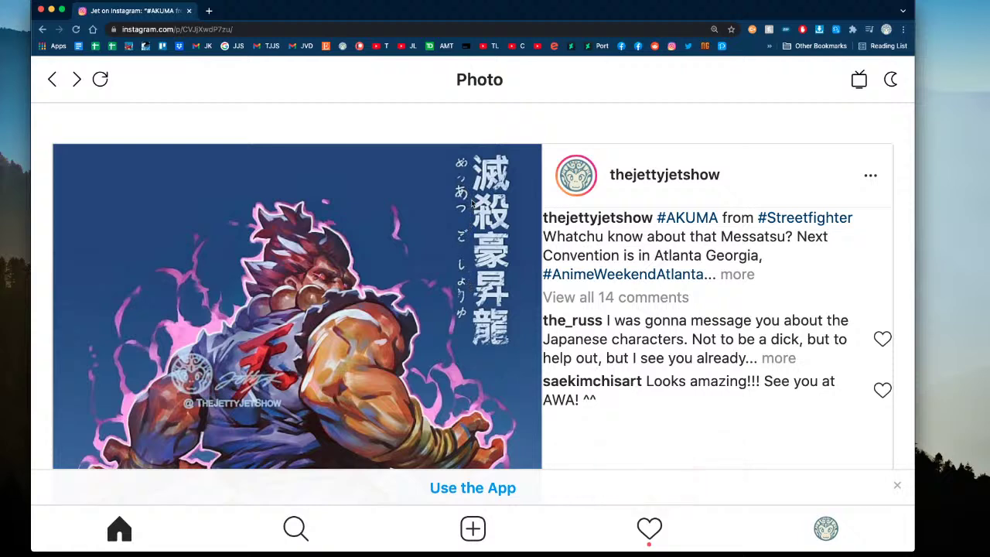
click(727, 274)
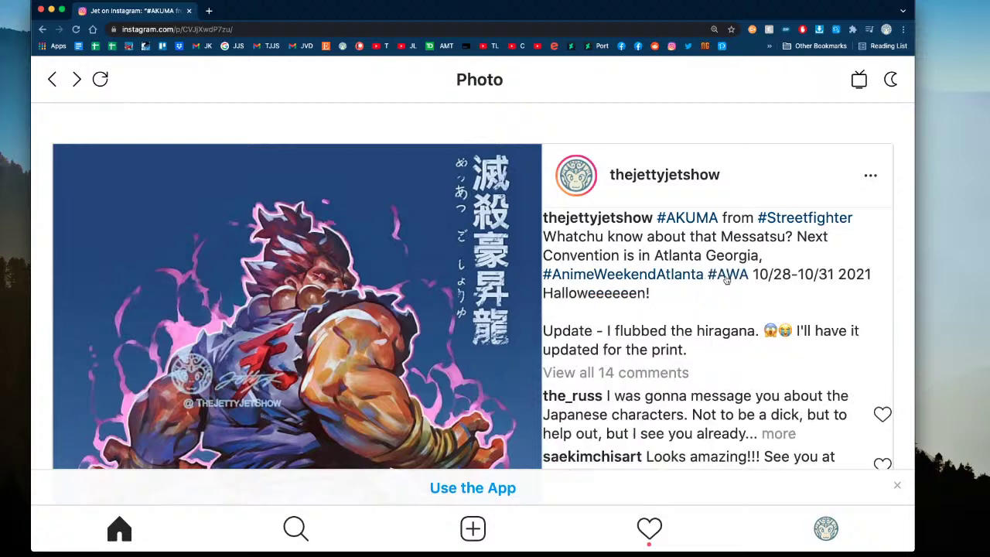
scroll(683, 288, down, 2)
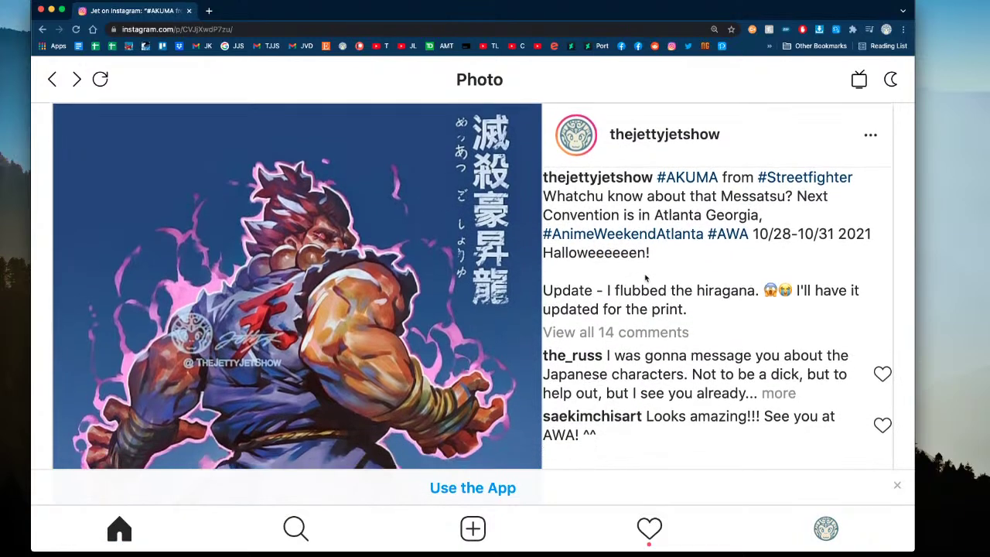
drag(582, 254, 684, 272)
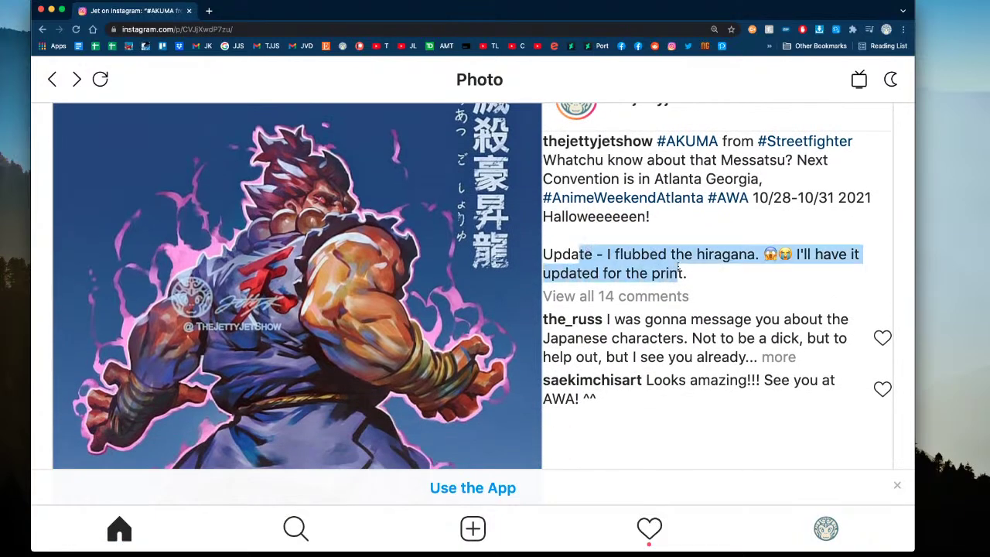
scroll(424, 160, up, 1)
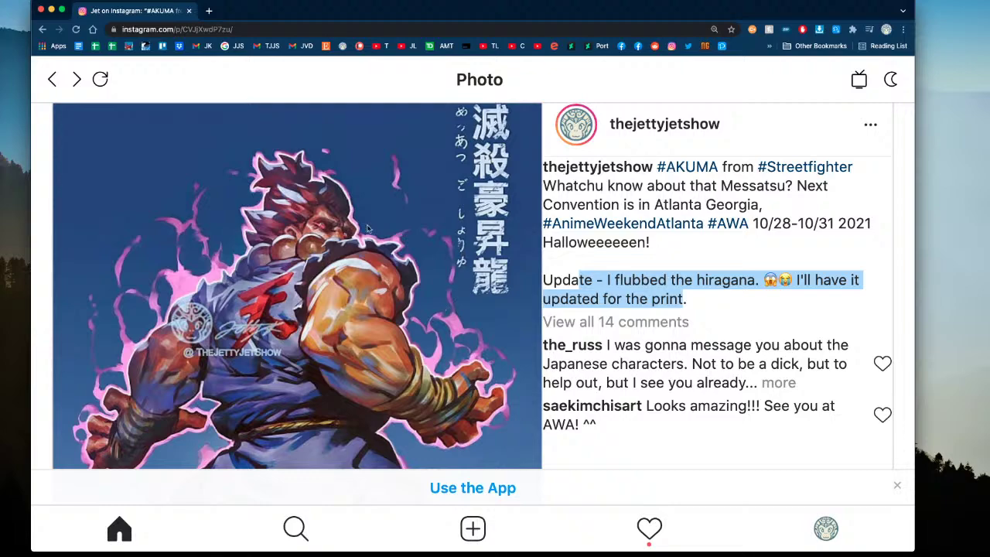
Look over the Akuma artwork post and try to open its full list of comments
scroll(359, 209, down, 5)
scroll(359, 207, up, 5)
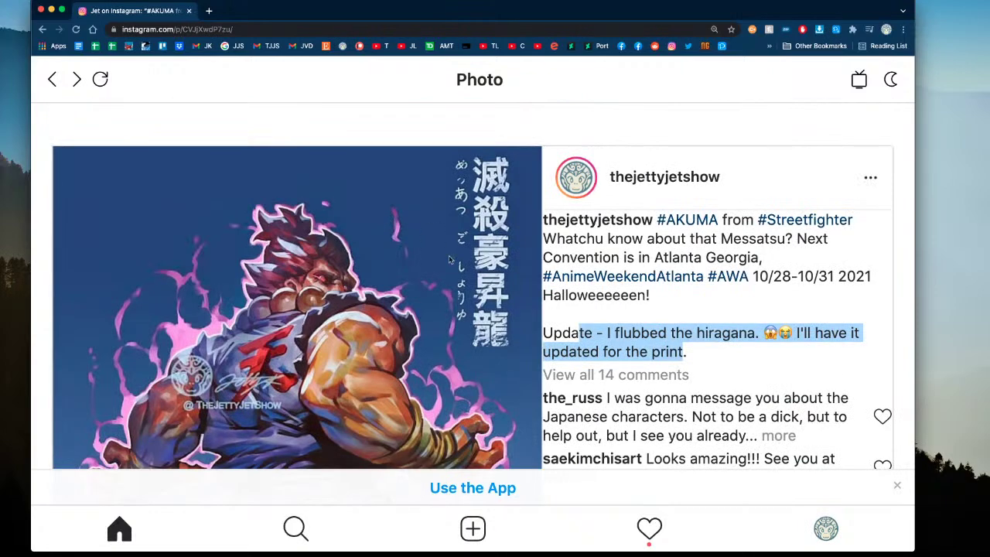
click(654, 358)
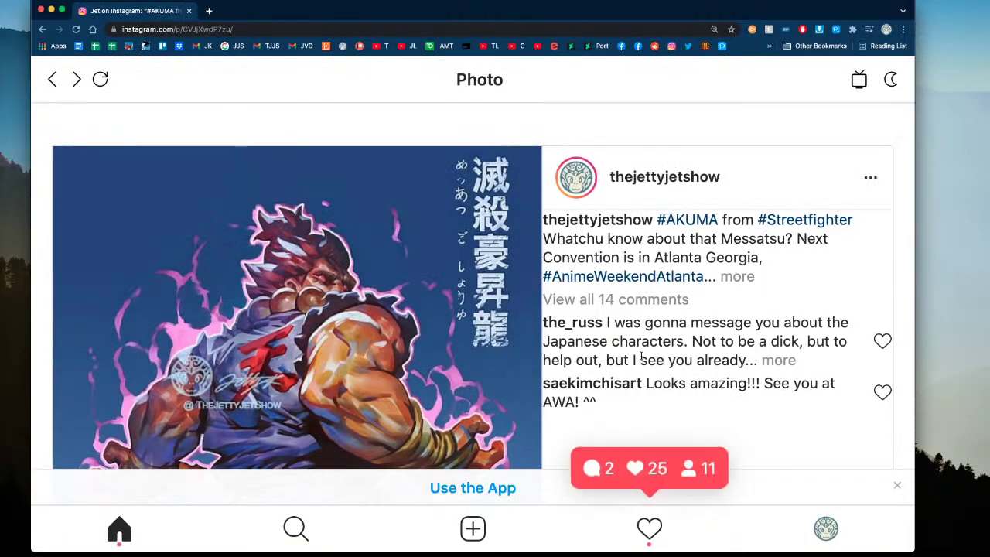
scroll(630, 336, down, 3)
scroll(618, 314, up, 3)
click(621, 300)
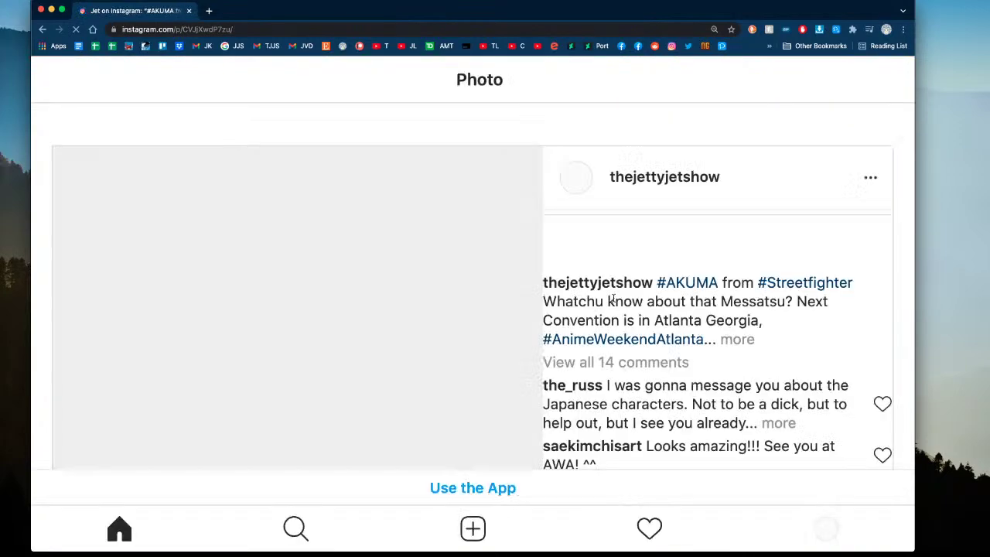
scroll(611, 298, down, 5)
scroll(610, 299, up, 5)
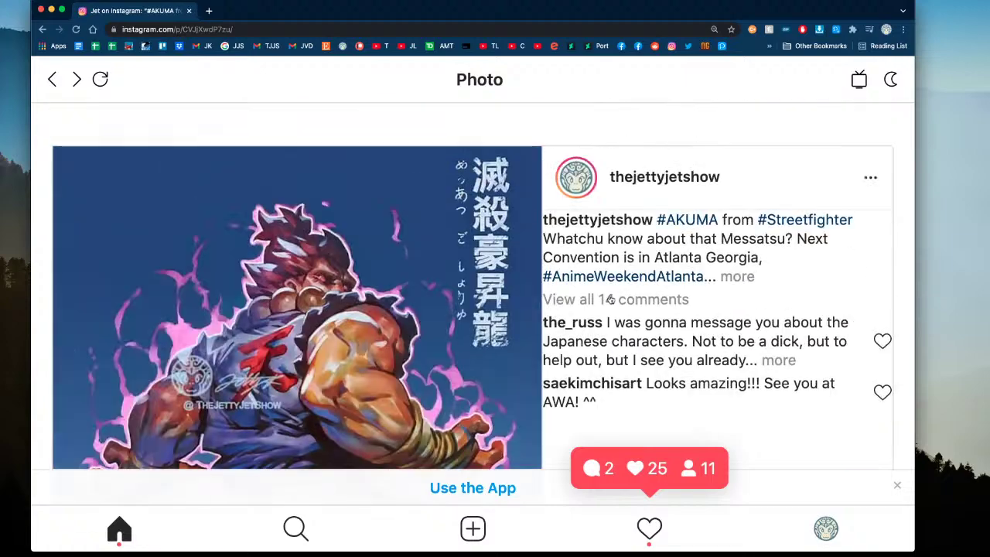
click(639, 299)
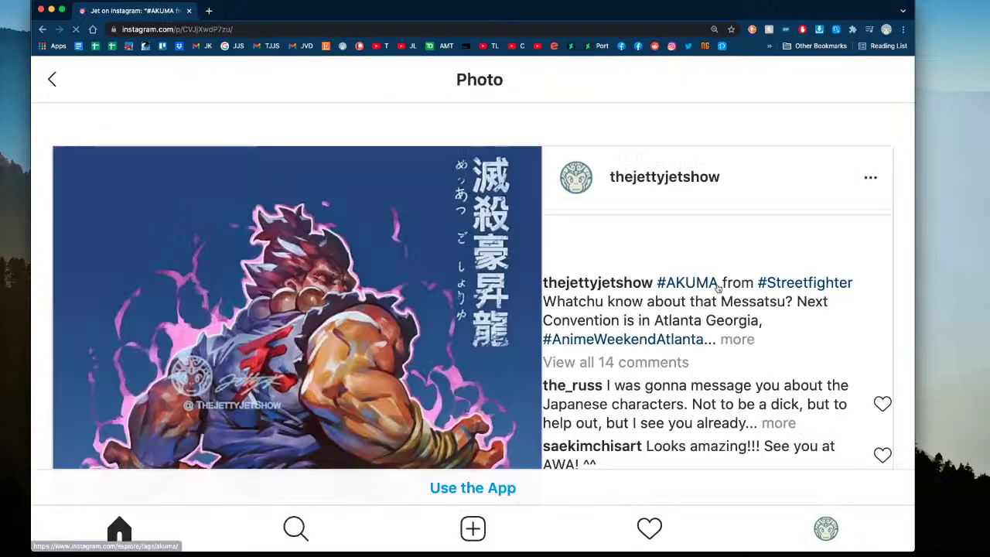
Expand the Akuma post's caption to reread the hiragana update, and try again to view all comments
click(739, 277)
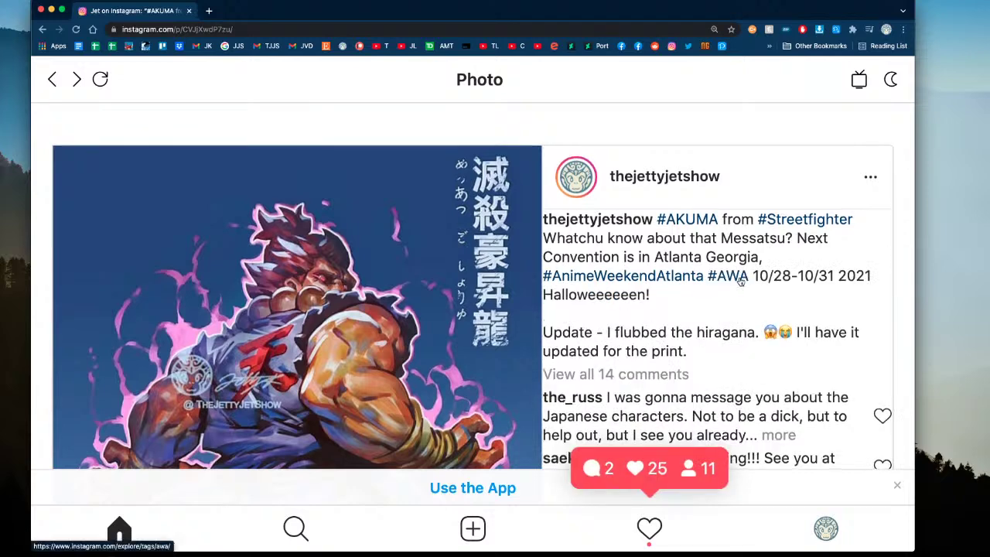
scroll(740, 281, down, 2)
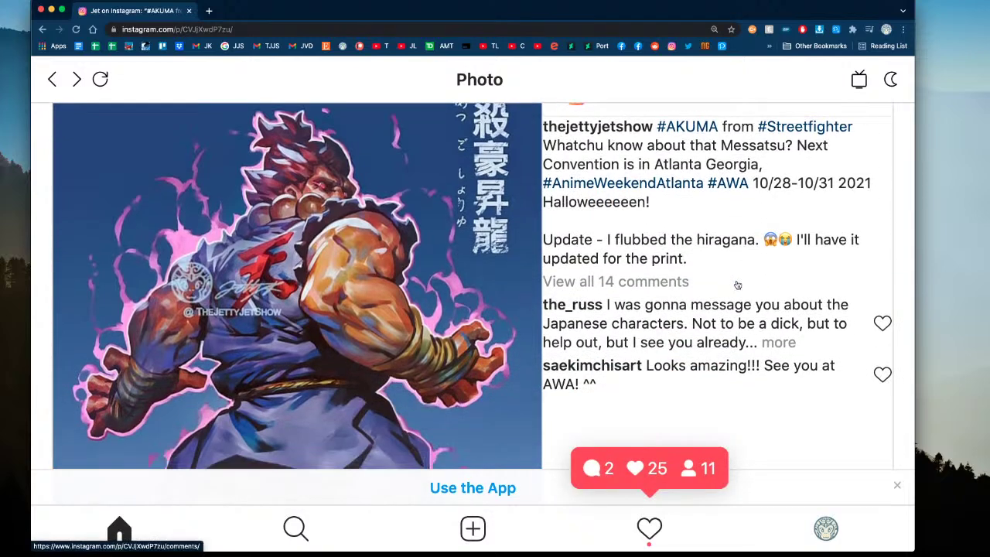
click(666, 283)
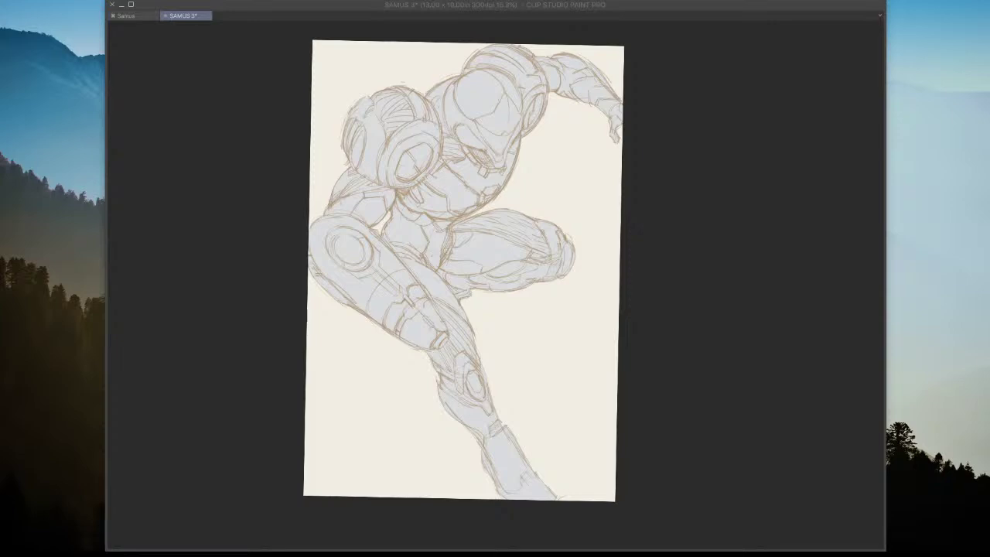
Show the palettes around the SAMUS 3 canvas in Clip Studio Paint, and hide them again
key(Tab)
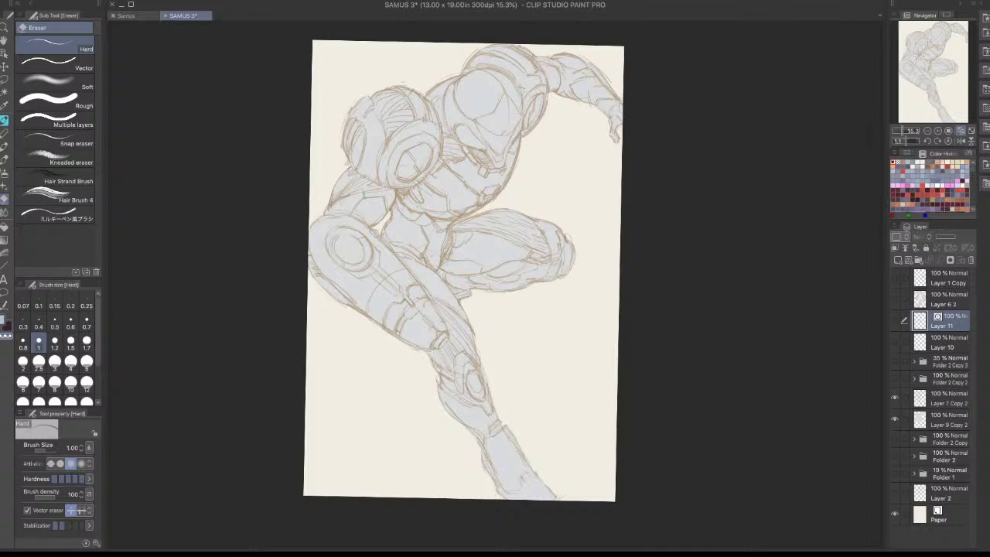
key(Tab)
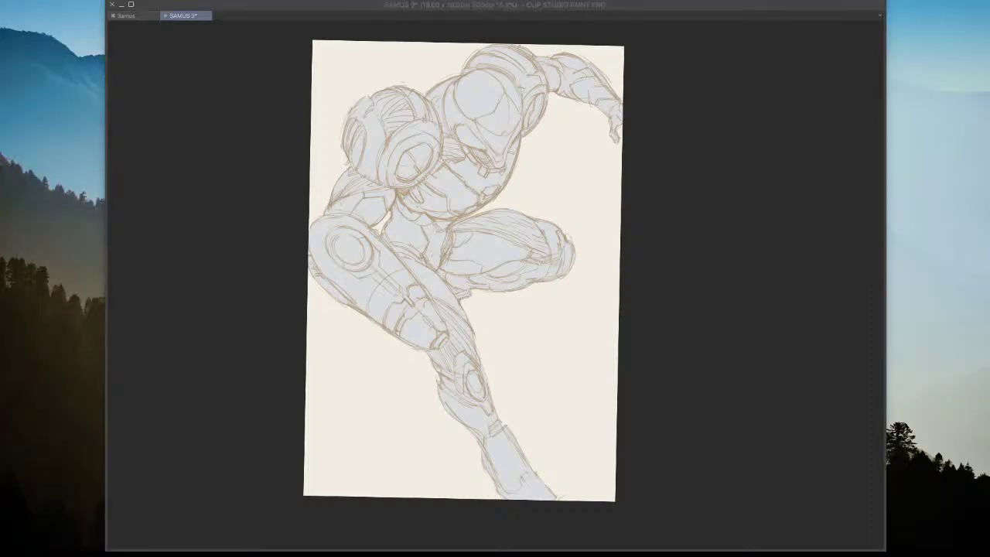